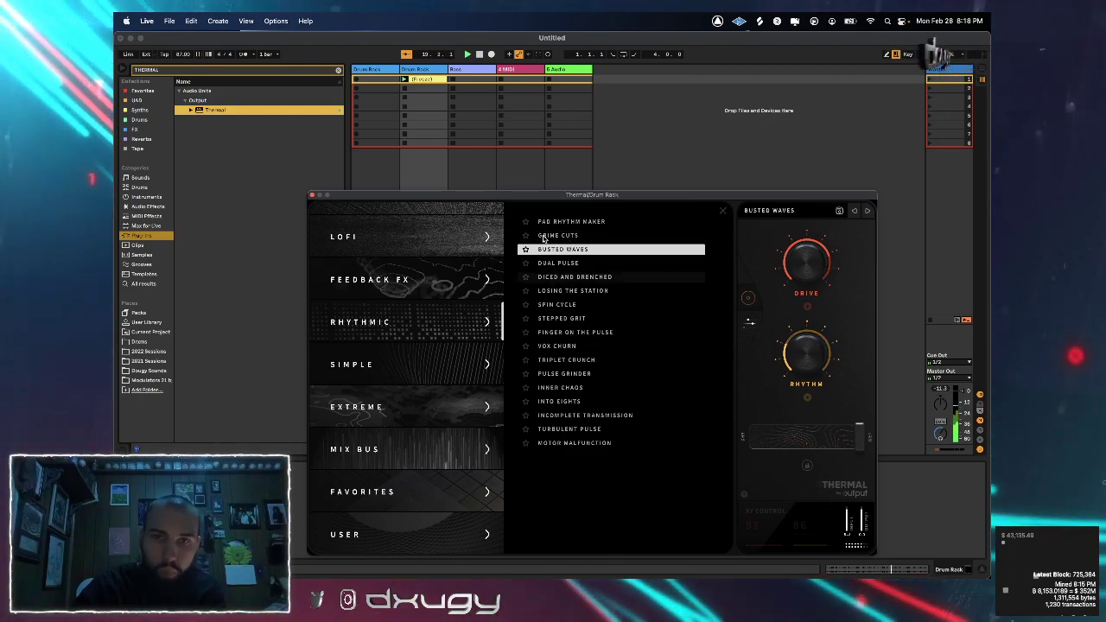
# Audition the Rhythmic preset Diced and Drenched, and load Losing the Station in its place
pyautogui.moveTo(545, 196); pyautogui.dragTo(530, 126)
pyautogui.click(553, 208)
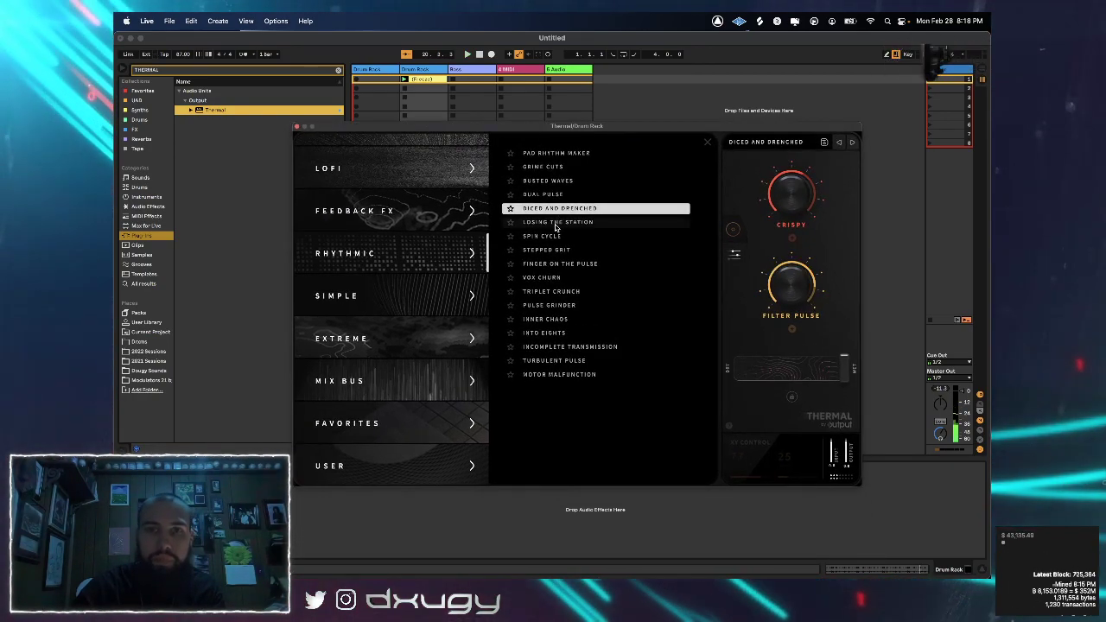
pyautogui.press('space')
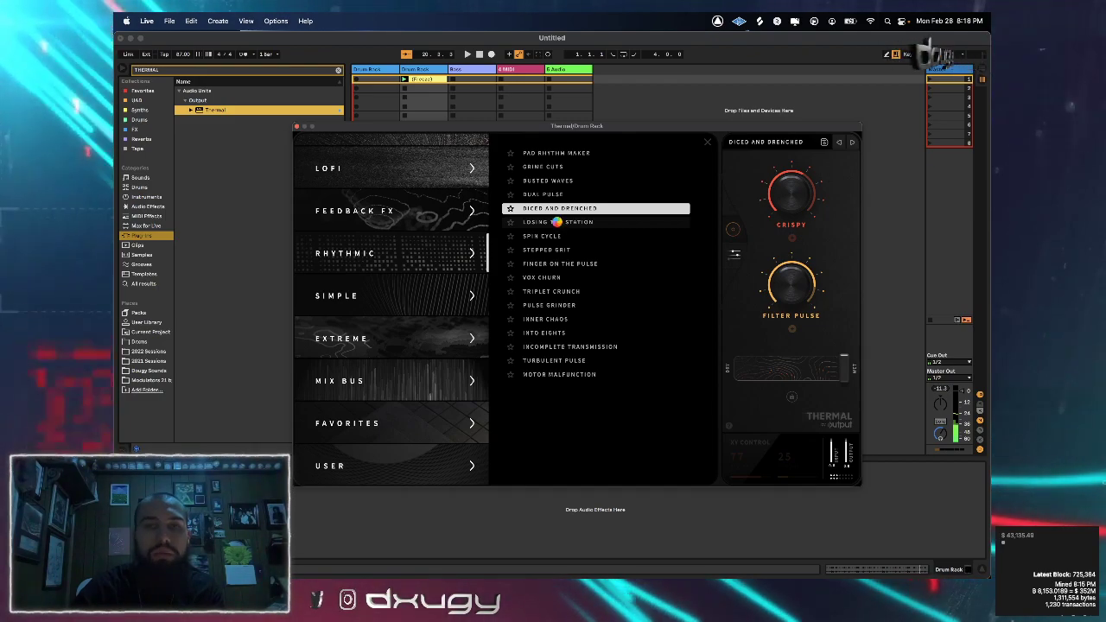
pyautogui.click(558, 223)
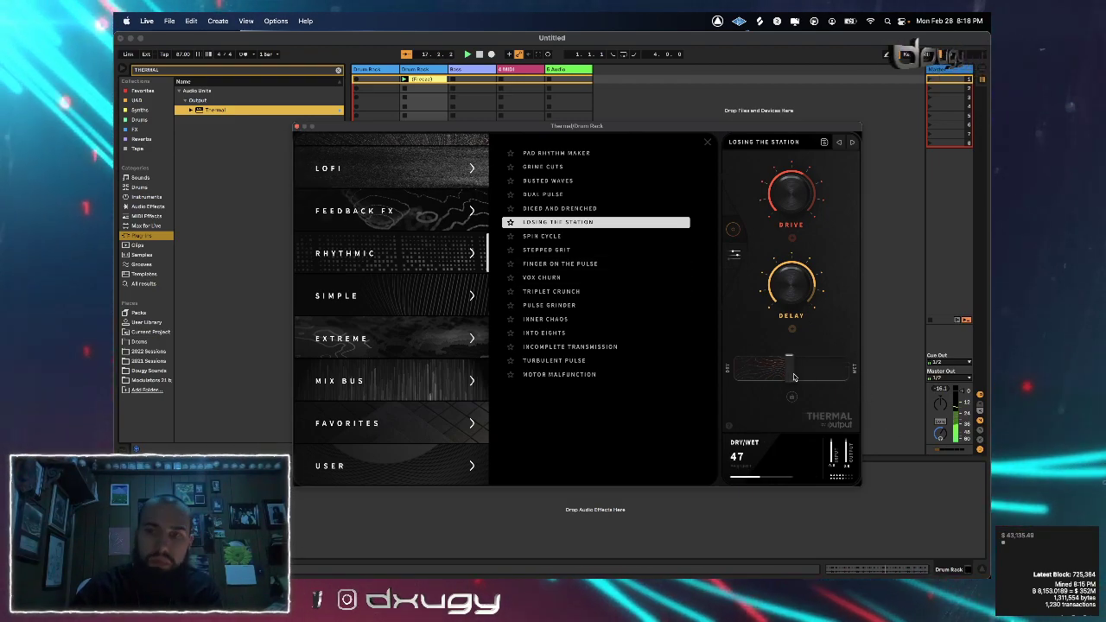
# Show the preset's detailed controls with the Stereo Delay, and set the Delay macro to 87 and dry/wet to 100
pyautogui.moveTo(794, 373)
pyautogui.mouseDown()
pyautogui.moveTo(725, 369)
pyautogui.moveTo(817, 370)
pyautogui.moveTo(787, 373)
pyautogui.mouseUp()
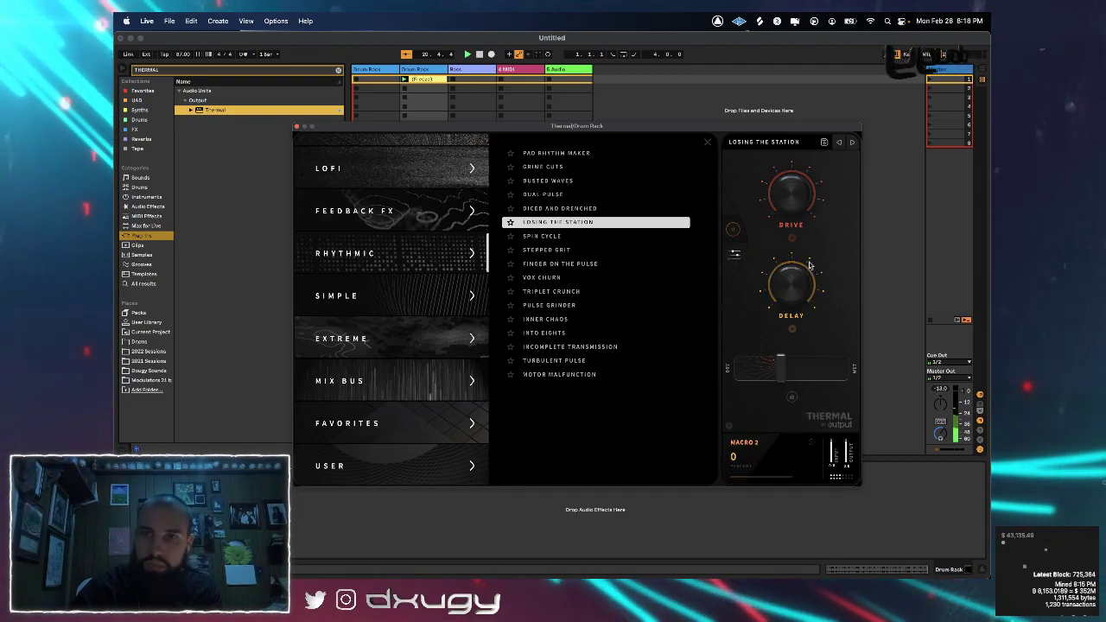
pyautogui.click(736, 252)
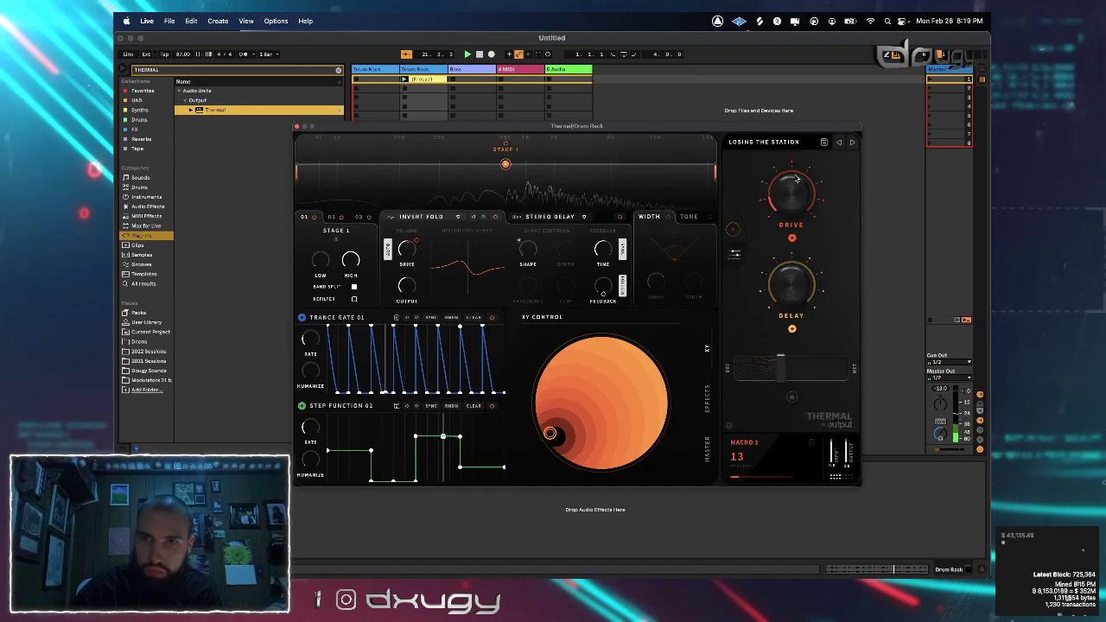
pyautogui.click(547, 217)
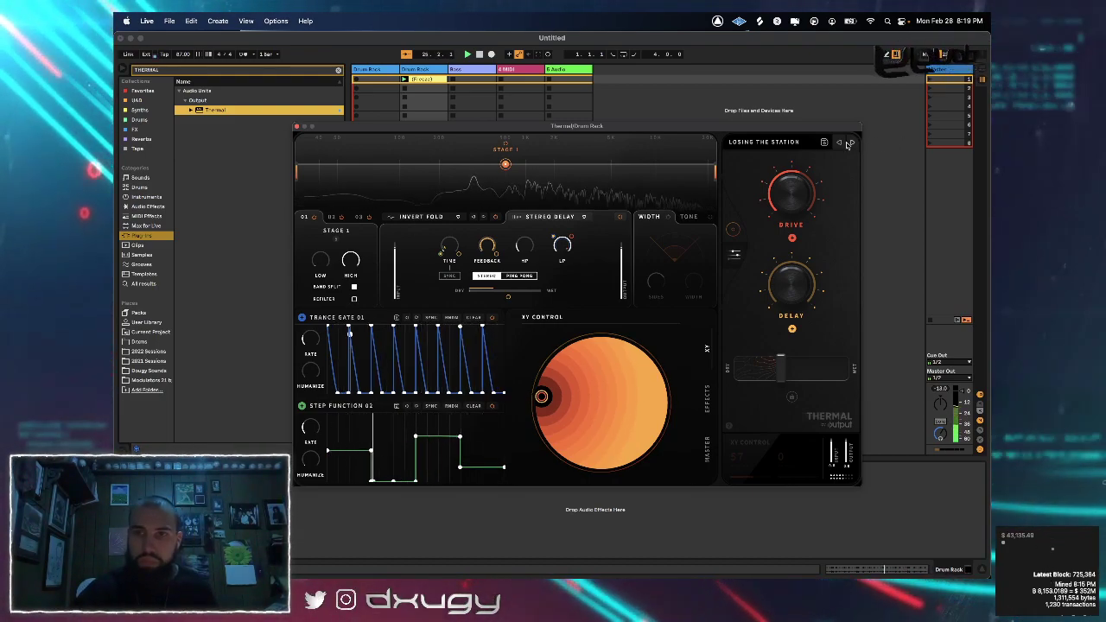
pyautogui.moveTo(793, 287); pyautogui.dragTo(793, 217)
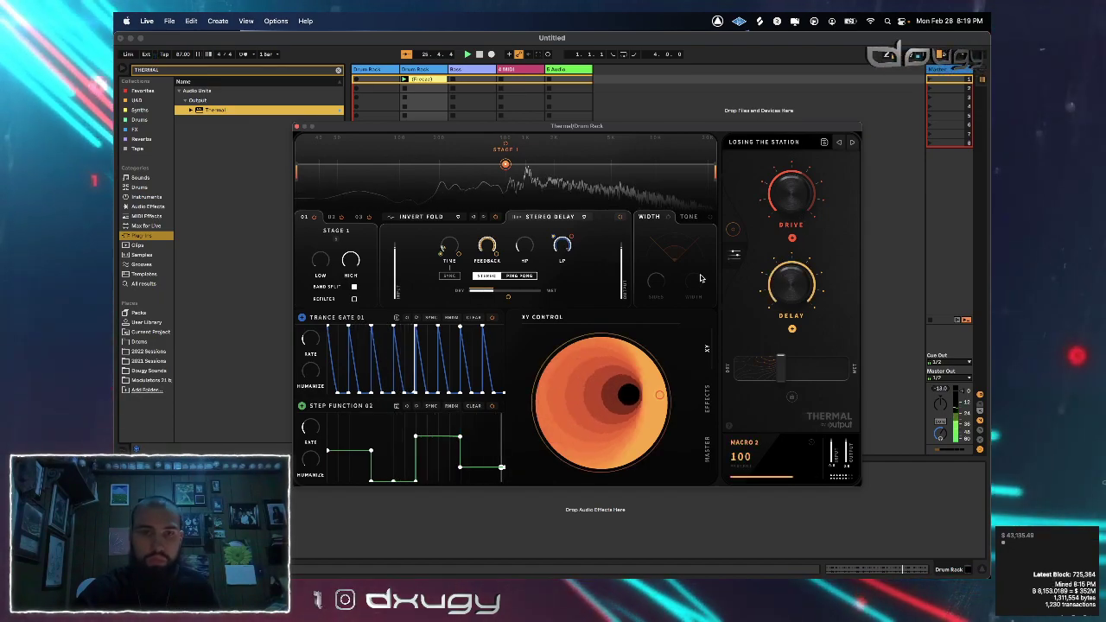
pyautogui.moveTo(790, 286); pyautogui.dragTo(788, 304)
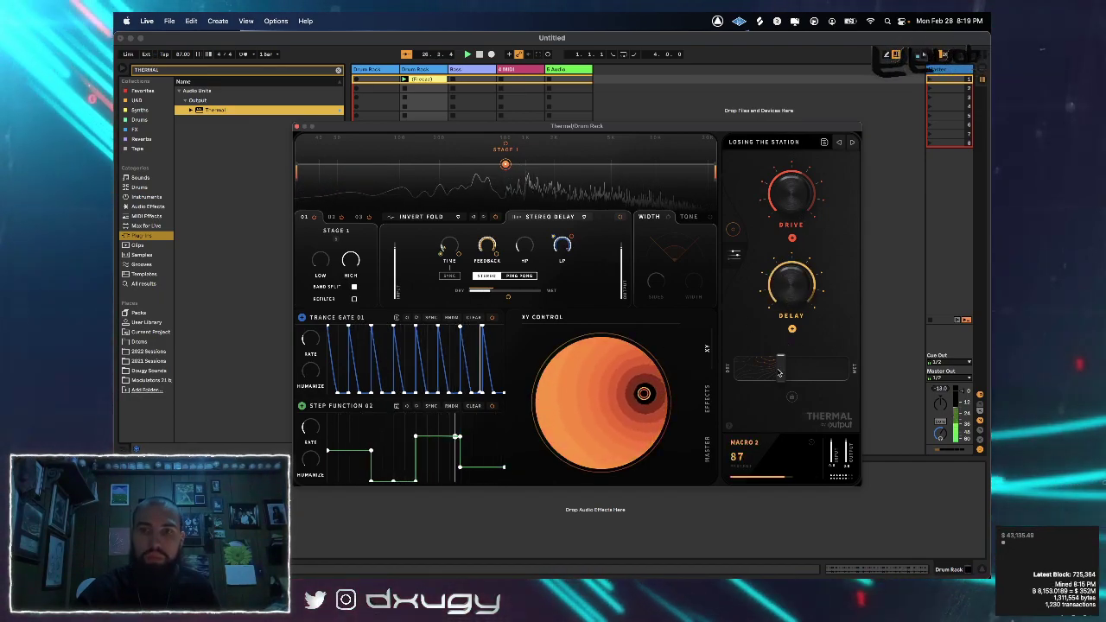
pyautogui.moveTo(780, 373); pyautogui.dragTo(845, 372)
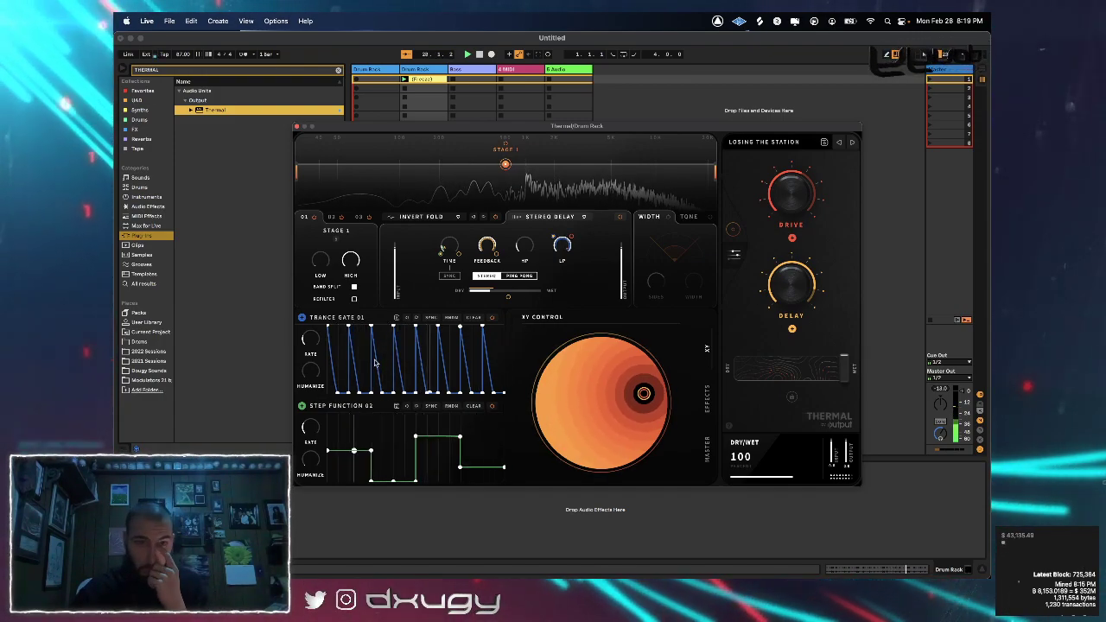
# Set the Trance Gate 01 rate to 1/64 D and the Step Function 02 rate to 1/2 D, and close the plug-in window
pyautogui.moveTo(312, 340); pyautogui.dragTo(313, 309)
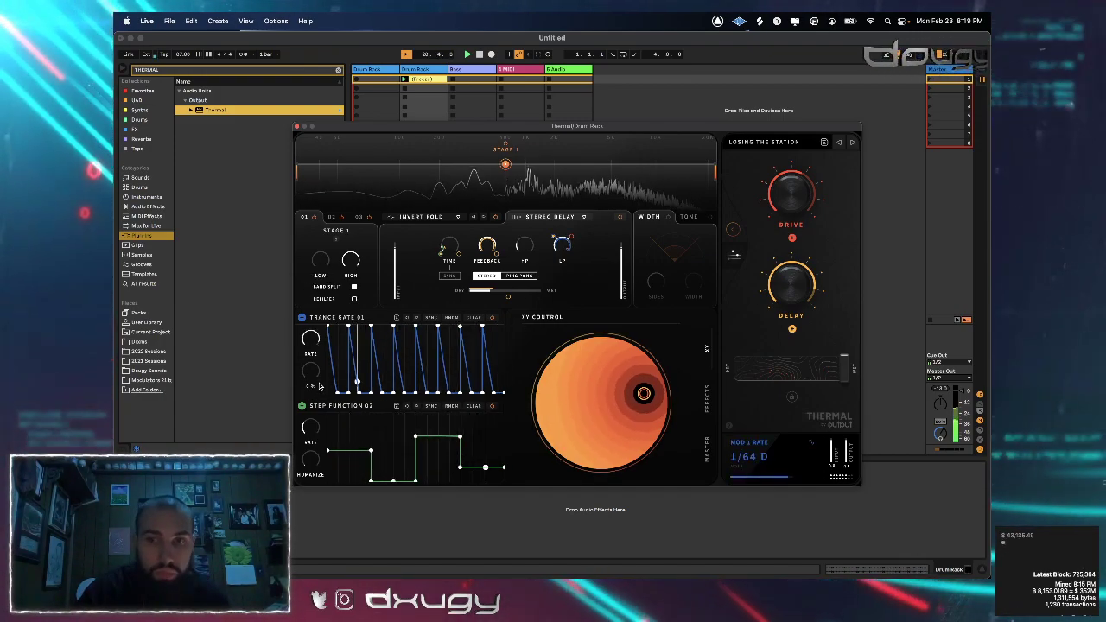
pyautogui.moveTo(319, 387); pyautogui.dragTo(322, 363)
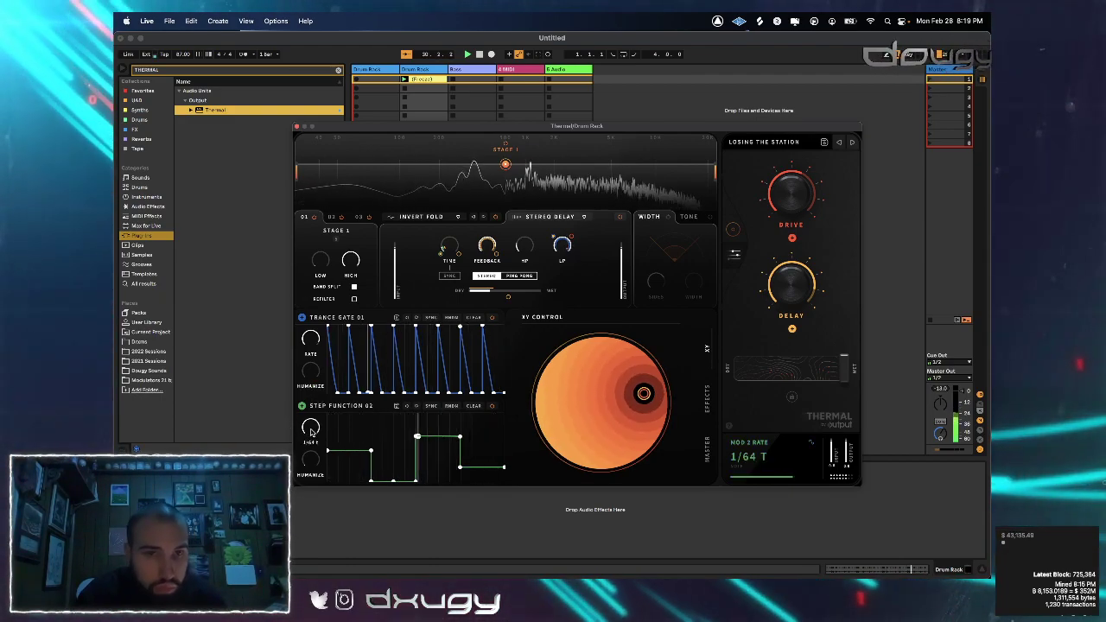
pyautogui.moveTo(314, 432); pyautogui.dragTo(293, 494)
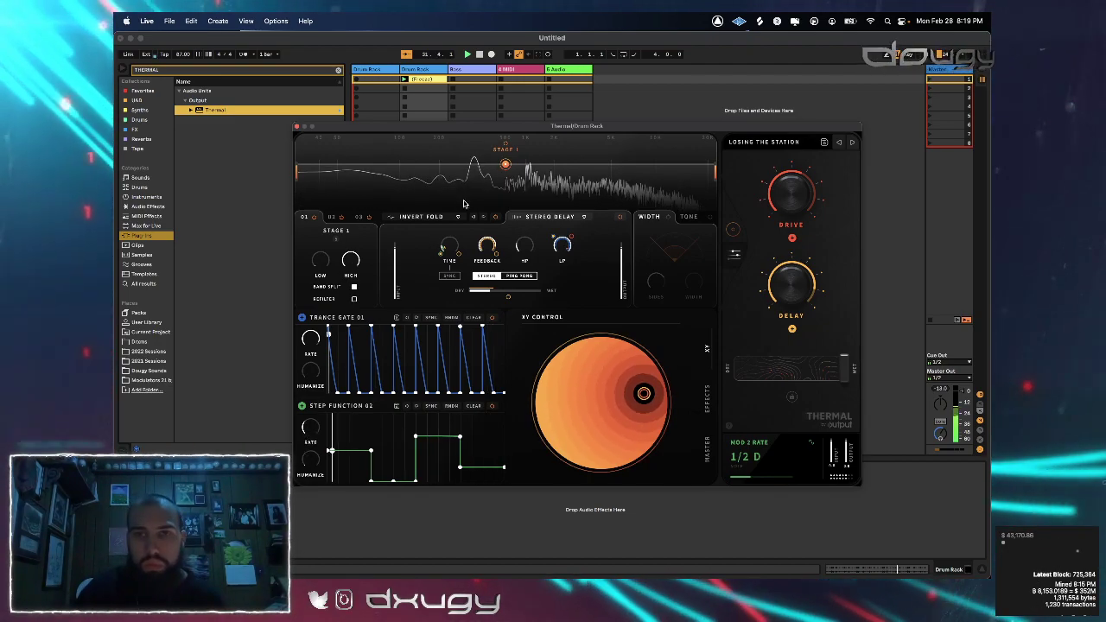
pyautogui.click(297, 127)
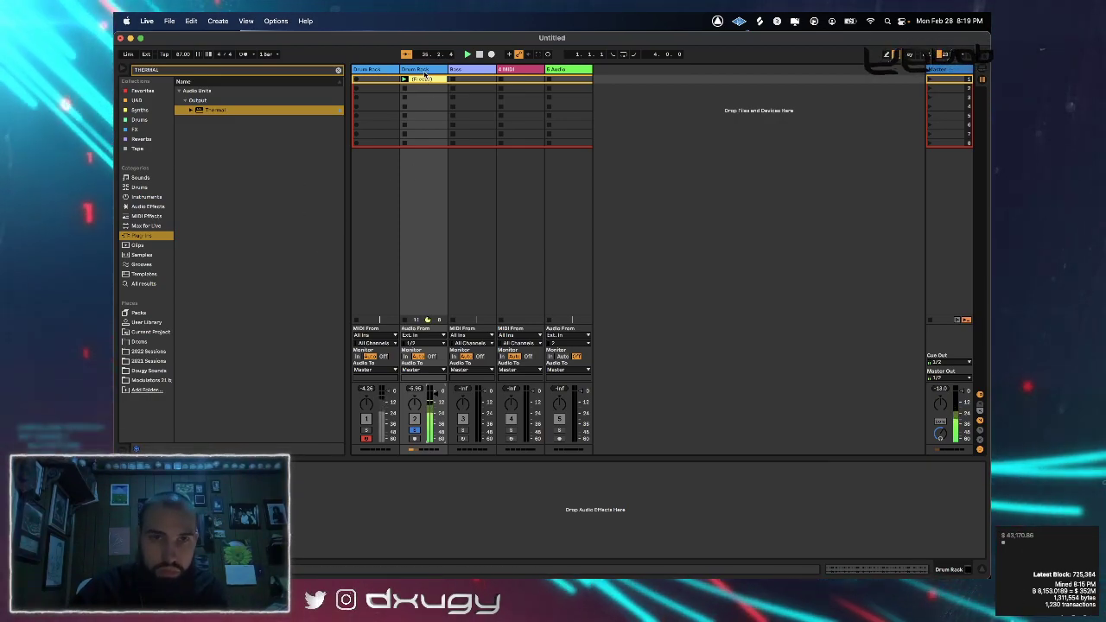
# Duplicate the second Drum Rack track, solo the copy and stop playback
pyautogui.press('super+d')
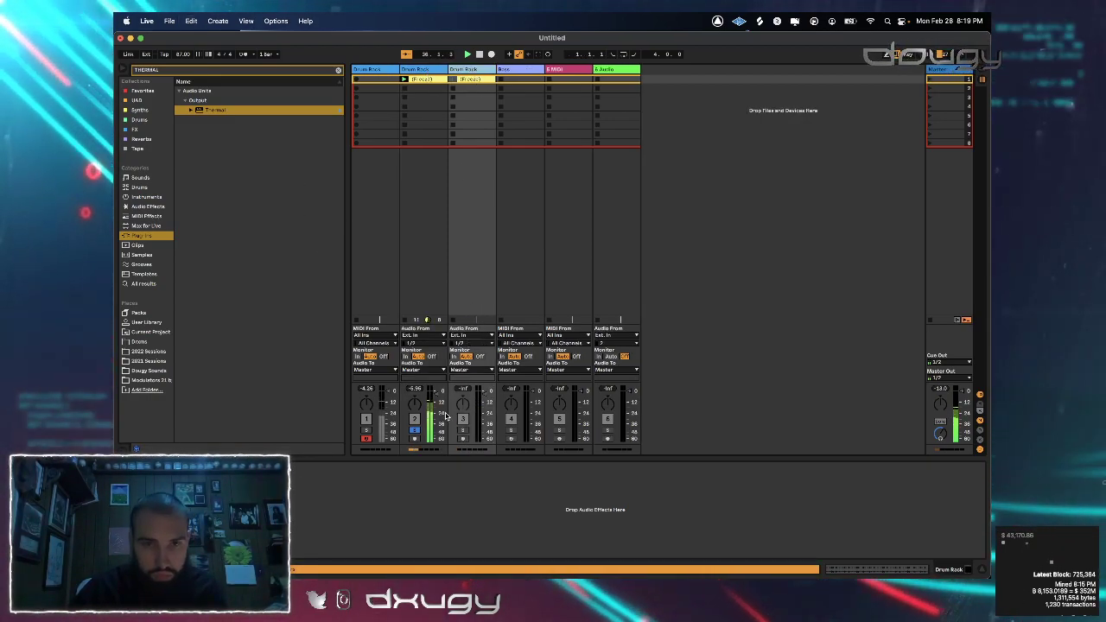
pyautogui.click(465, 431)
pyautogui.press('space')
pyautogui.click(453, 80)
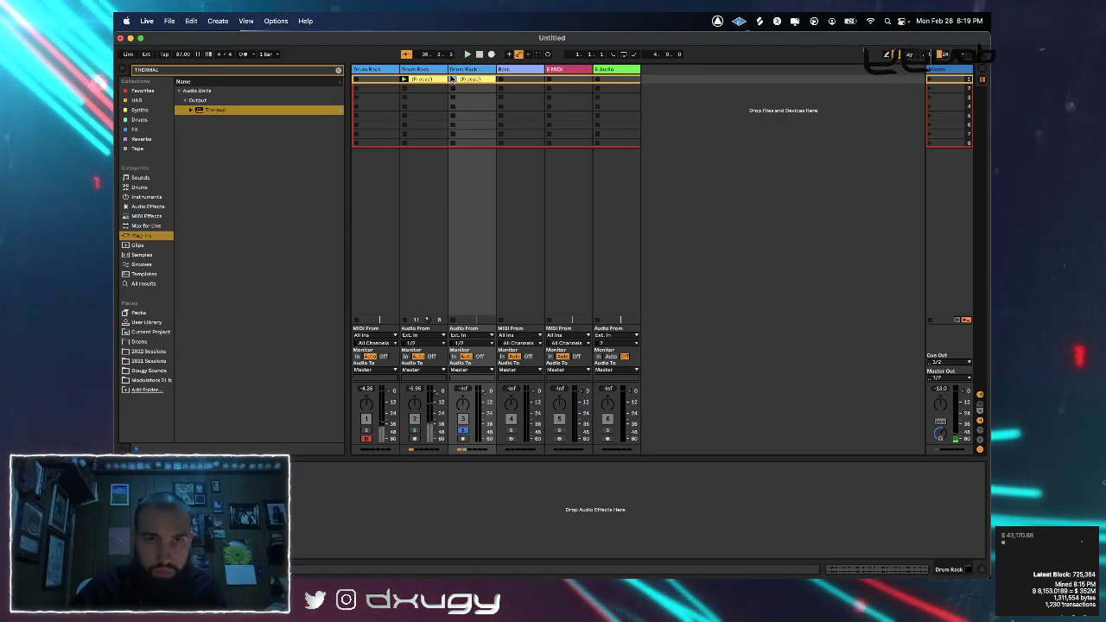
# Freeze and flatten the duplicated Drum Rack track
pyautogui.rightClick(457, 72)
pyautogui.click(471, 117)
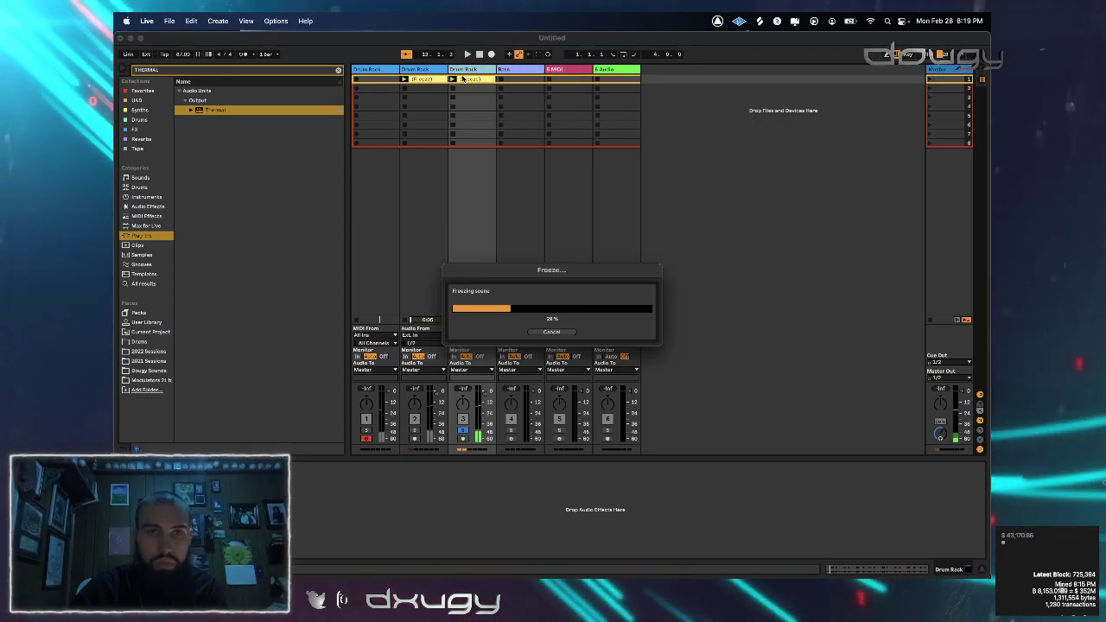
pyautogui.rightClick(461, 71)
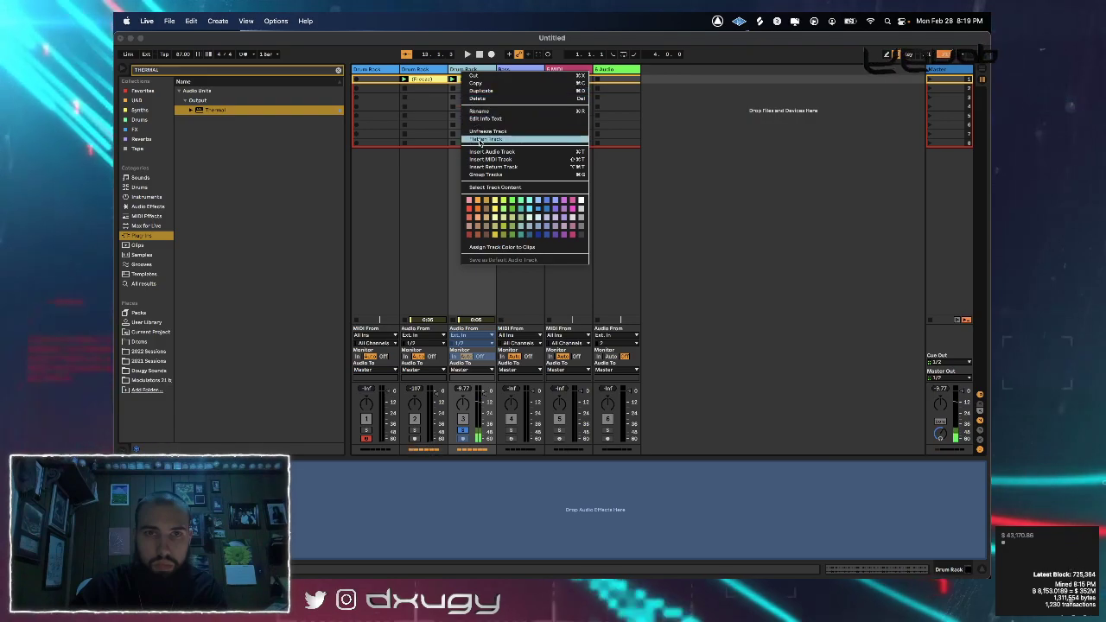
pyautogui.click(476, 142)
pyautogui.moveTo(464, 78); pyautogui.dragTo(353, 128)
pyautogui.press('Tab')
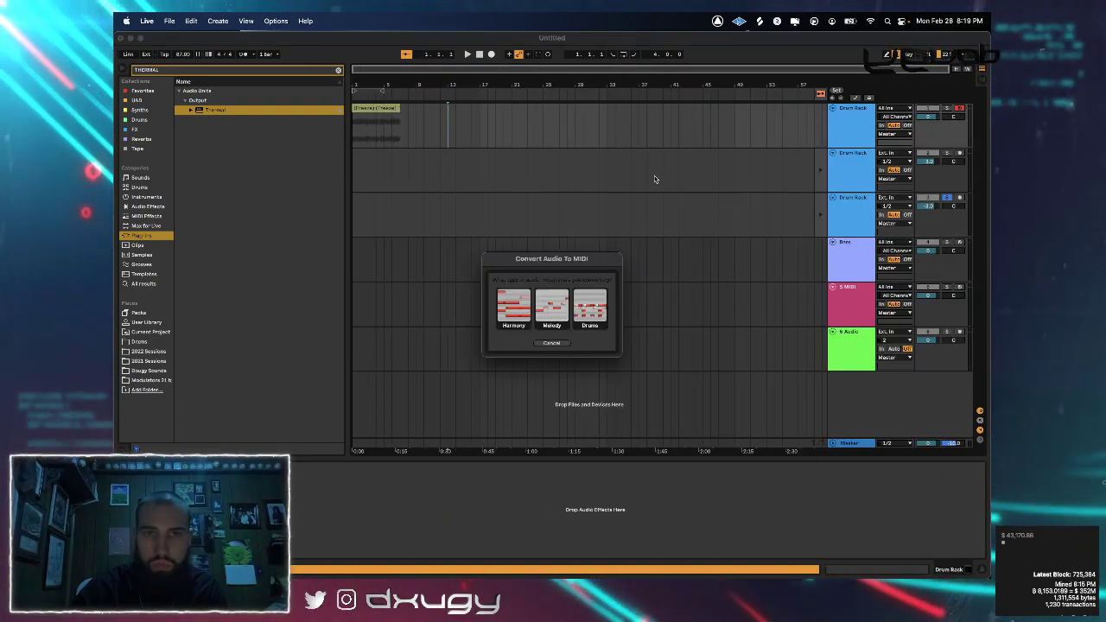
pyautogui.click(564, 344)
pyautogui.press('Tab')
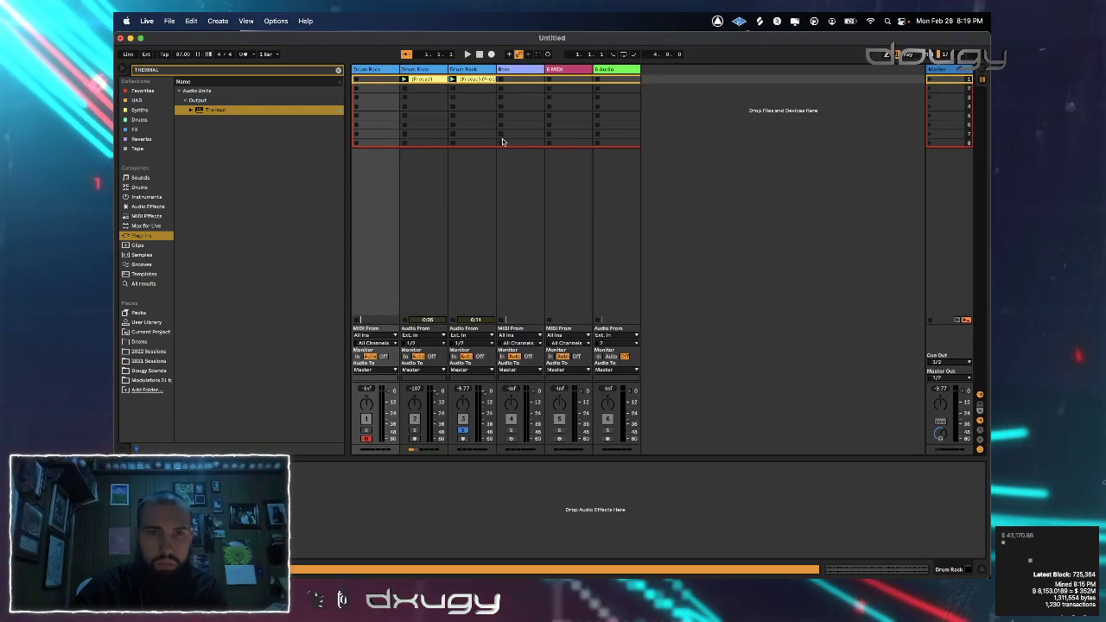
# Place the flattened drum clip at the start of the green audio track in the Arrangement and play it
pyautogui.press('Tab')
pyautogui.moveTo(472, 88); pyautogui.dragTo(356, 355)
pyautogui.press('space')
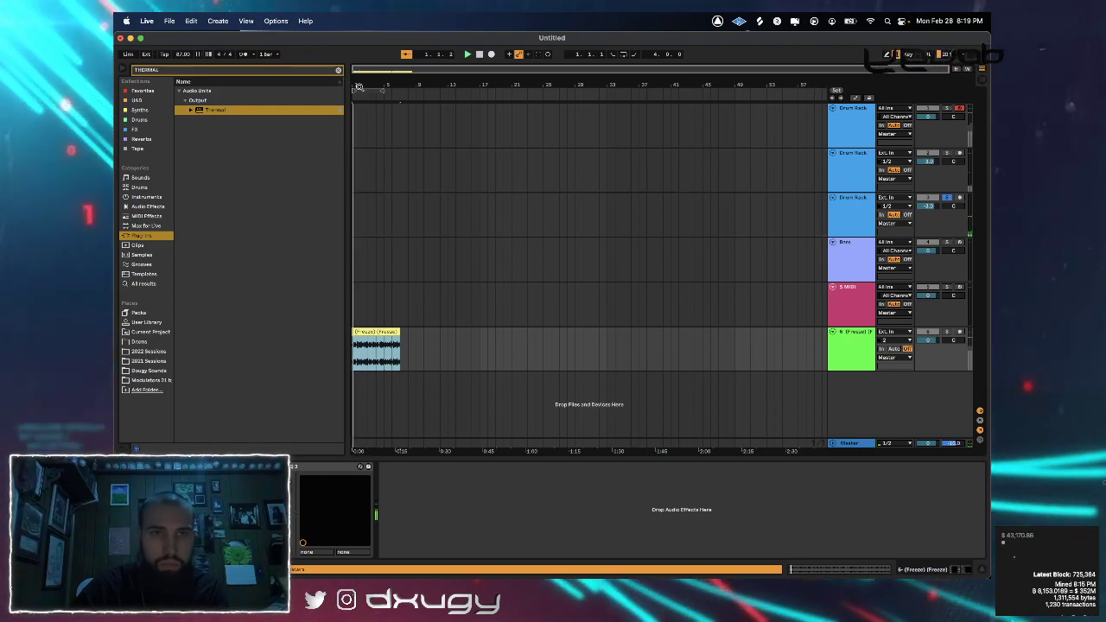
# Shorten the drum clip so it ends at bar 5, and play the four bars in a loop
pyautogui.moveTo(362, 85); pyautogui.dragTo(435, 182)
pyautogui.press('space')
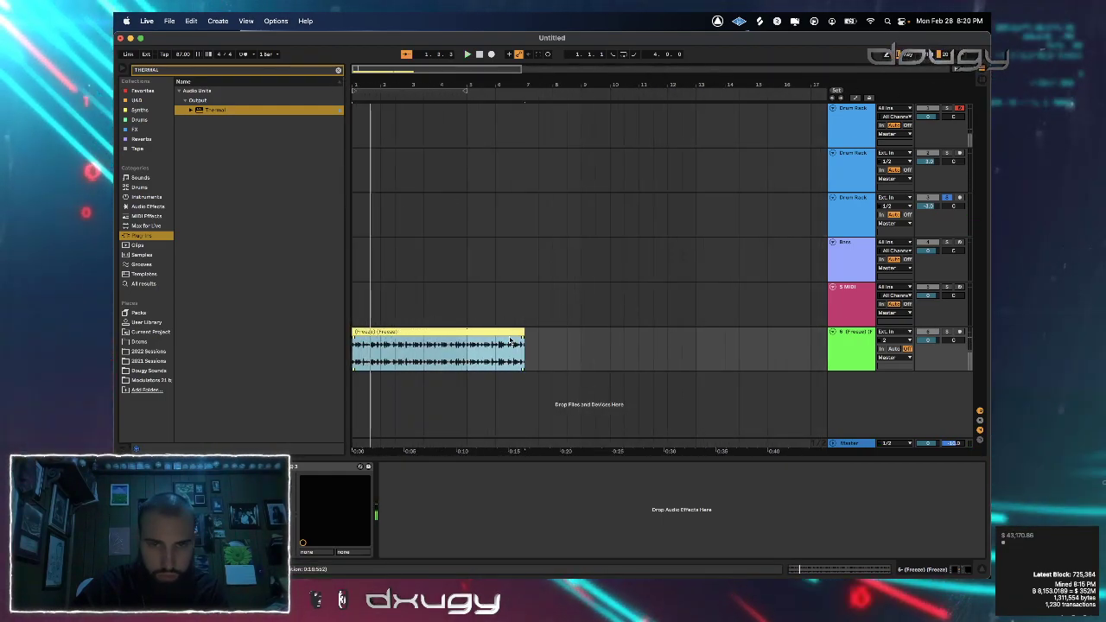
pyautogui.moveTo(523, 345); pyautogui.dragTo(468, 347)
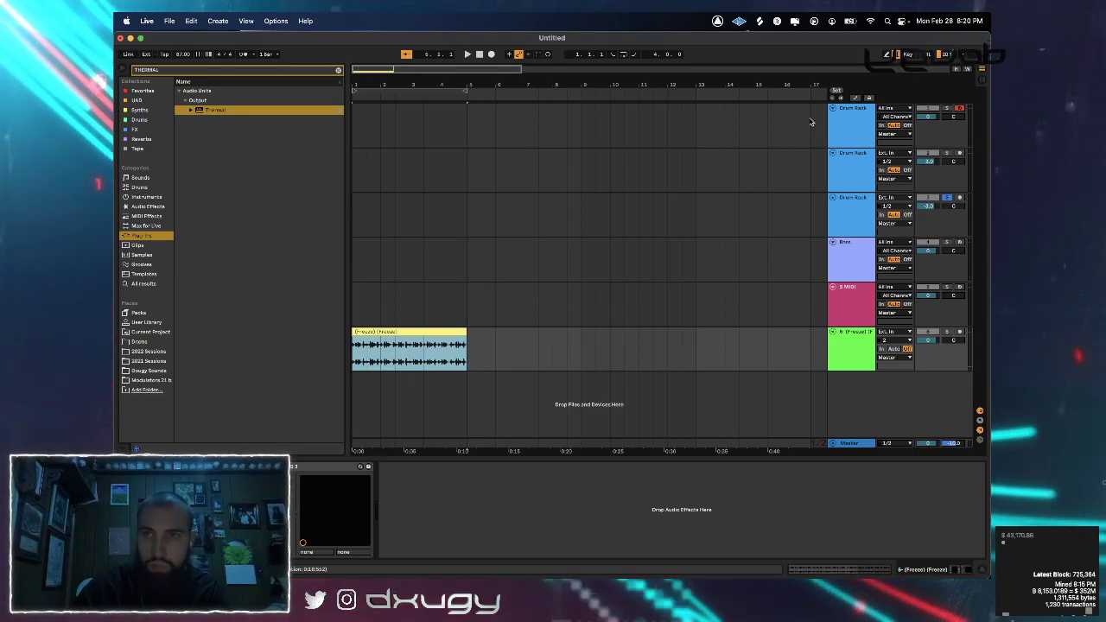
pyautogui.click(377, 332)
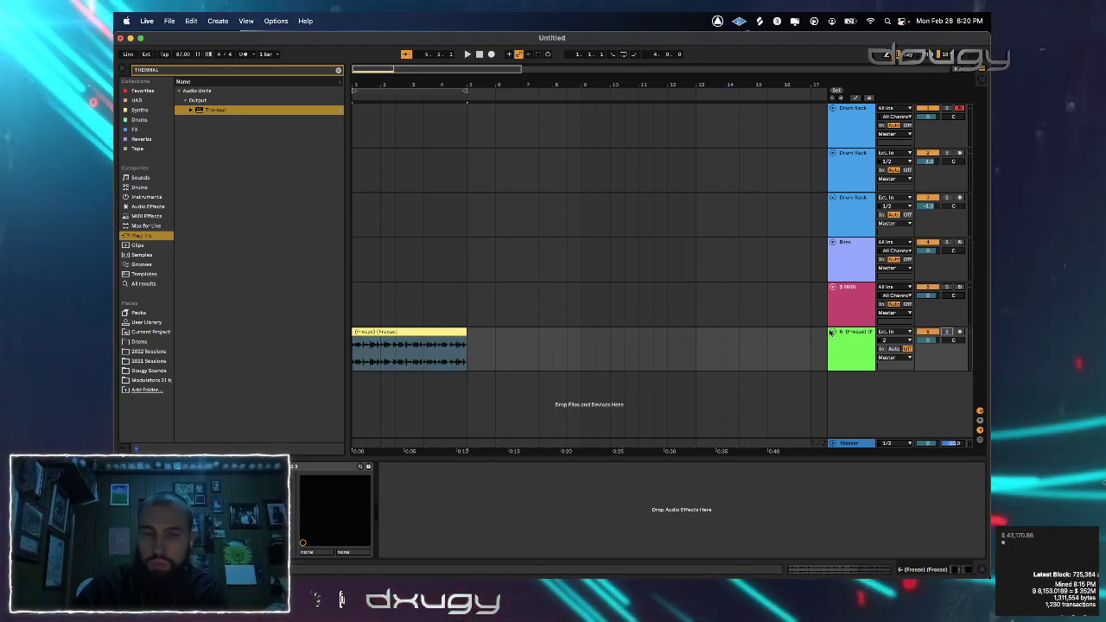
pyautogui.press('space')
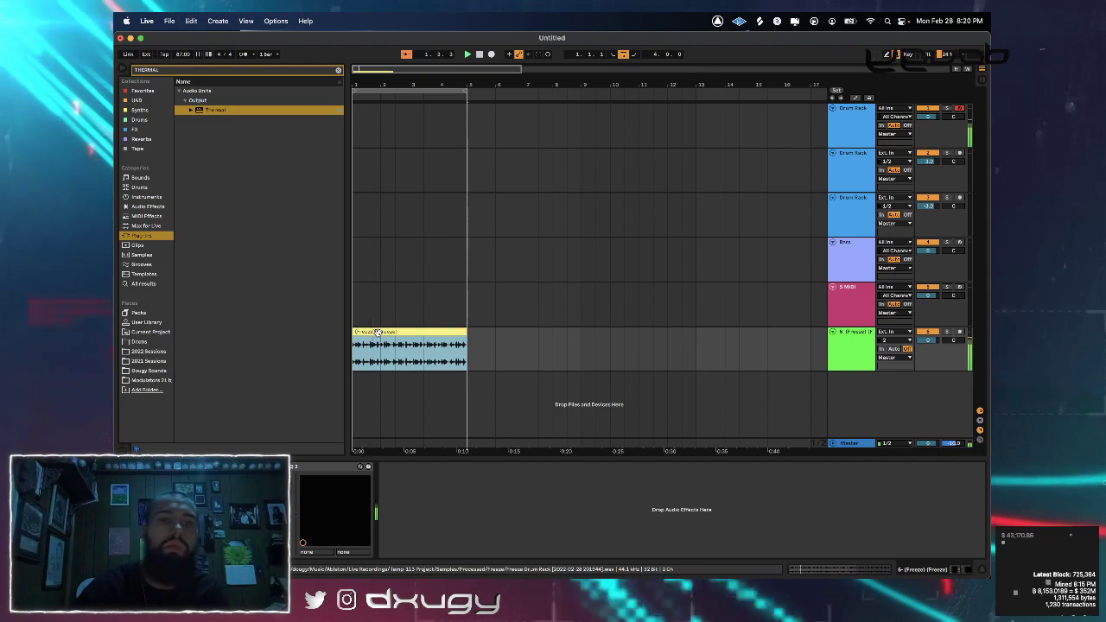
pyautogui.moveTo(361, 88); pyautogui.dragTo(426, 211)
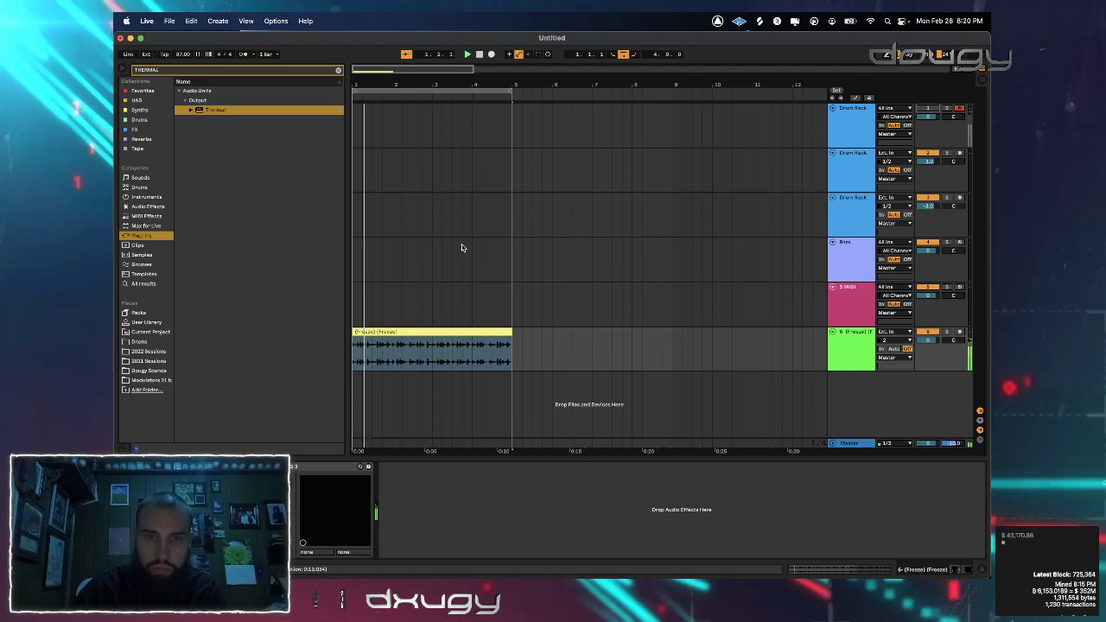
# Show the drum clip's sample settings, lower the song tempo to 77 BPM and restart playback
pyautogui.doubleClick(418, 330)
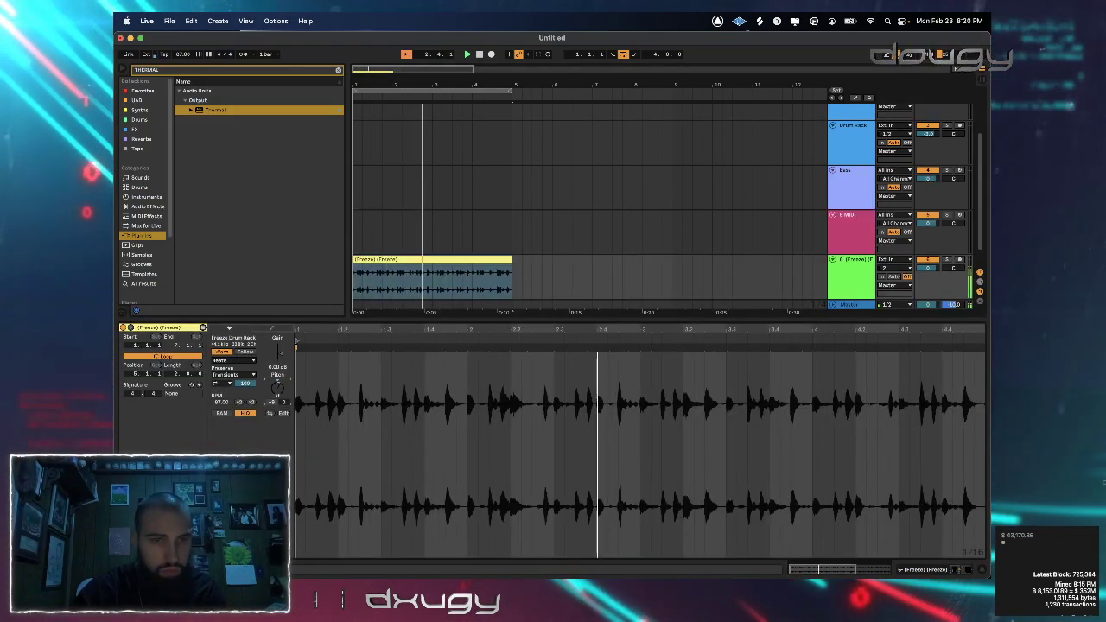
pyautogui.moveTo(183, 54); pyautogui.dragTo(182, 64)
pyautogui.press('space')
pyautogui.press('space')
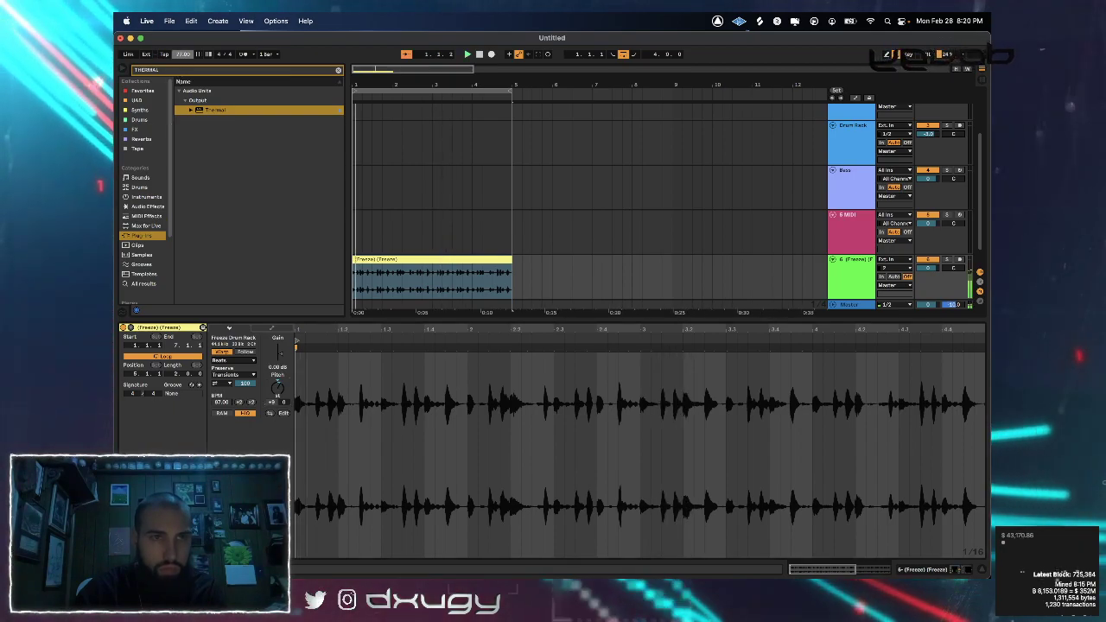
# Turn off transient looping for the drum clip, set its transient envelope to 7 and listen to the result
pyautogui.click(223, 384)
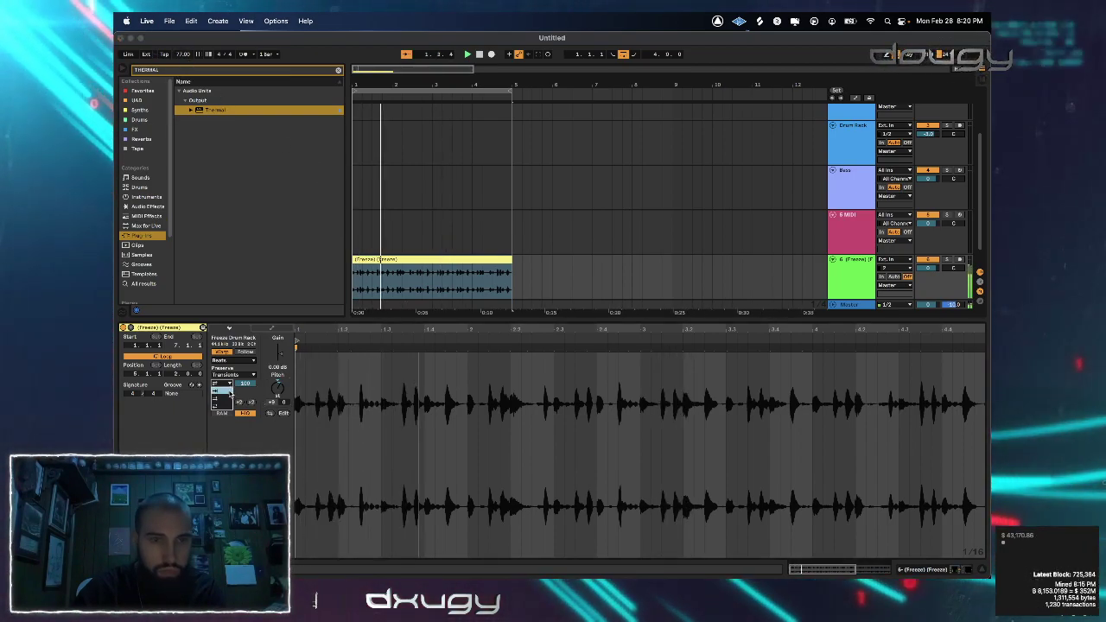
pyautogui.click(222, 391)
pyautogui.moveTo(246, 384); pyautogui.dragTo(245, 432)
pyautogui.press('space')
pyautogui.press('space')
pyautogui.press('space')
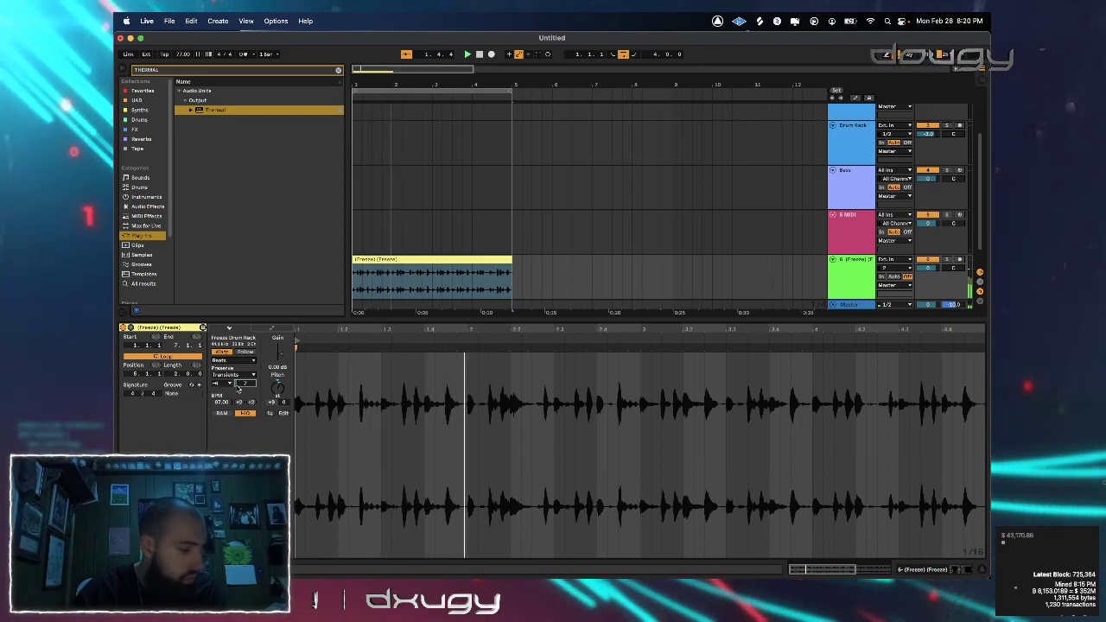
pyautogui.click(354, 90)
pyautogui.press('z')
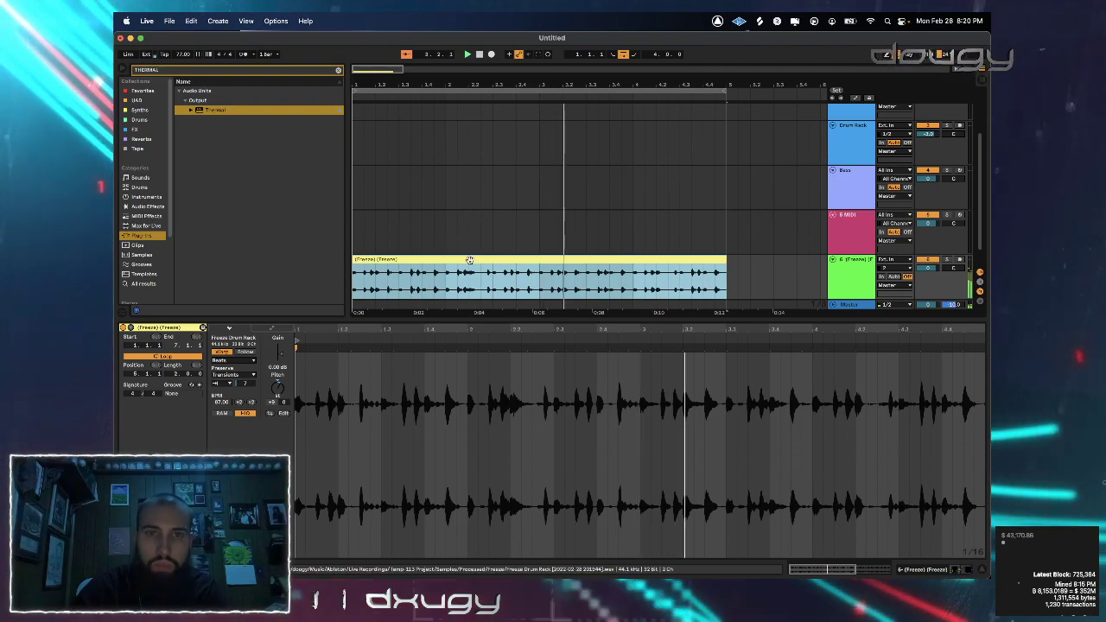
# Insert an empty four-bar MIDI clip on the first Drum Rack track, from bar 1 to bar 5
pyautogui.click(966, 571)
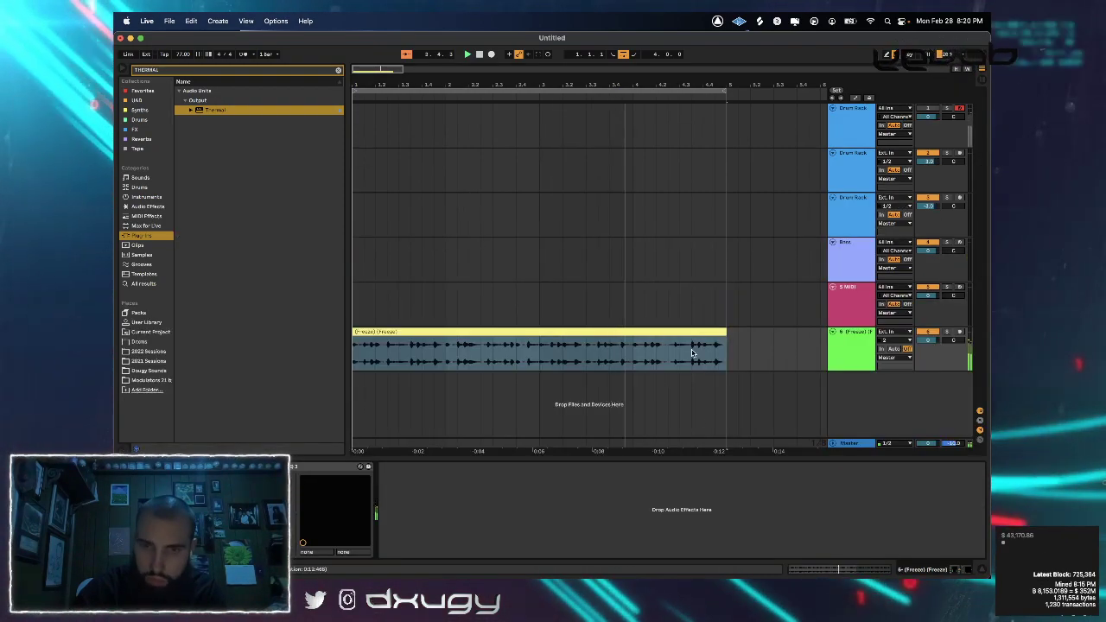
pyautogui.moveTo(724, 131); pyautogui.dragTo(354, 115)
pyautogui.press('super+shift+m')
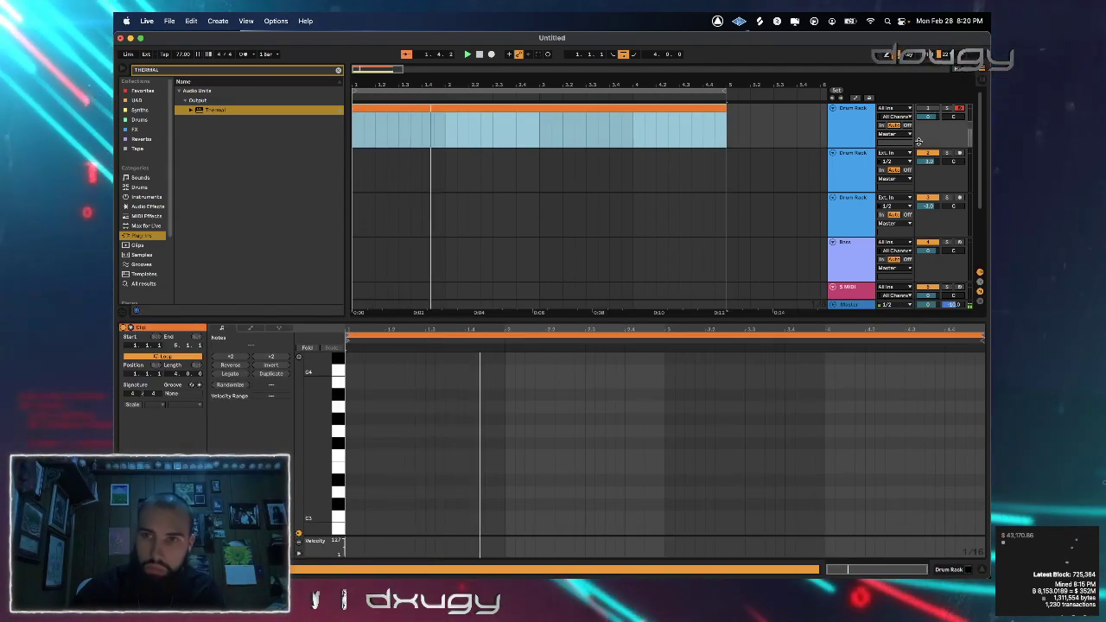
# Delete the first Drum Rack MIDI track and select the lower of the two remaining Drum Rack tracks
pyautogui.click(855, 138)
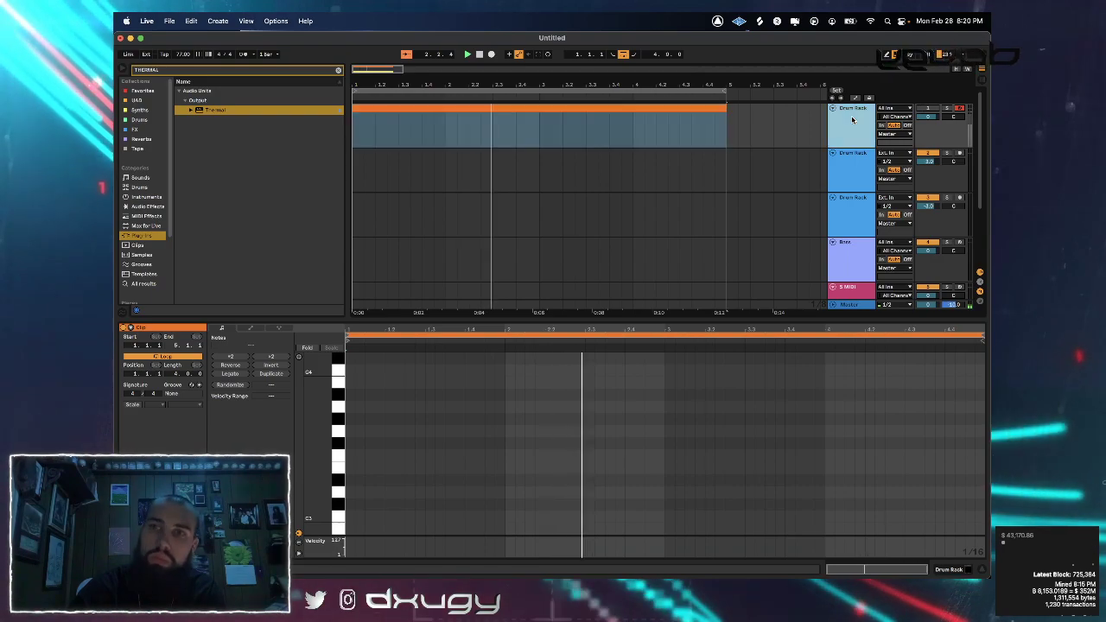
pyautogui.rightClick(854, 143)
pyautogui.click(850, 135)
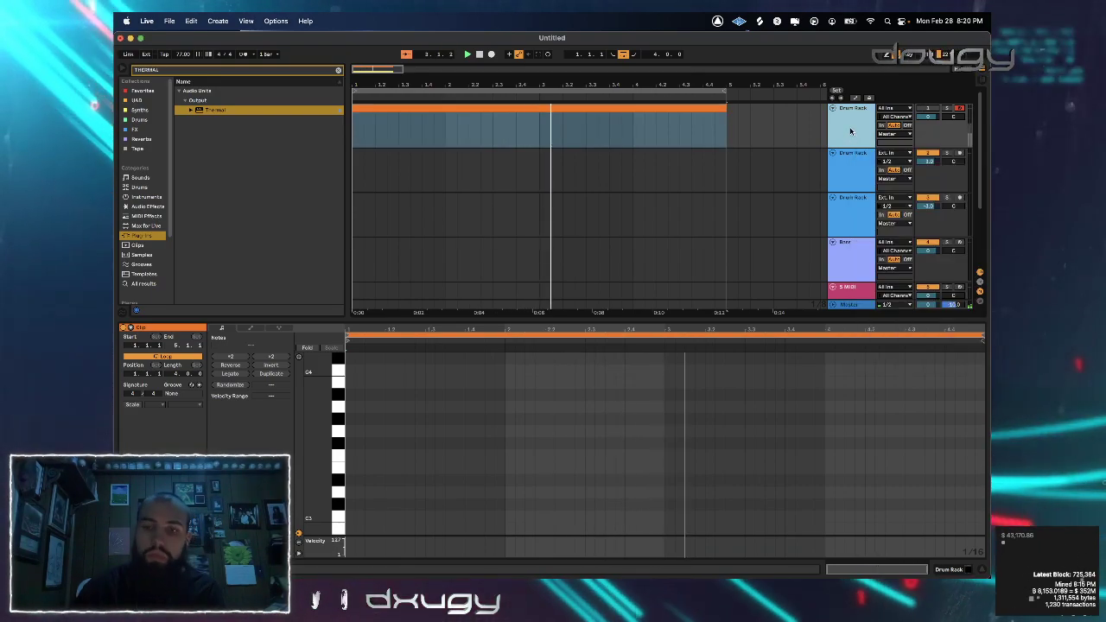
pyautogui.press('Delete')
pyautogui.rightClick(851, 126)
pyautogui.click(856, 170)
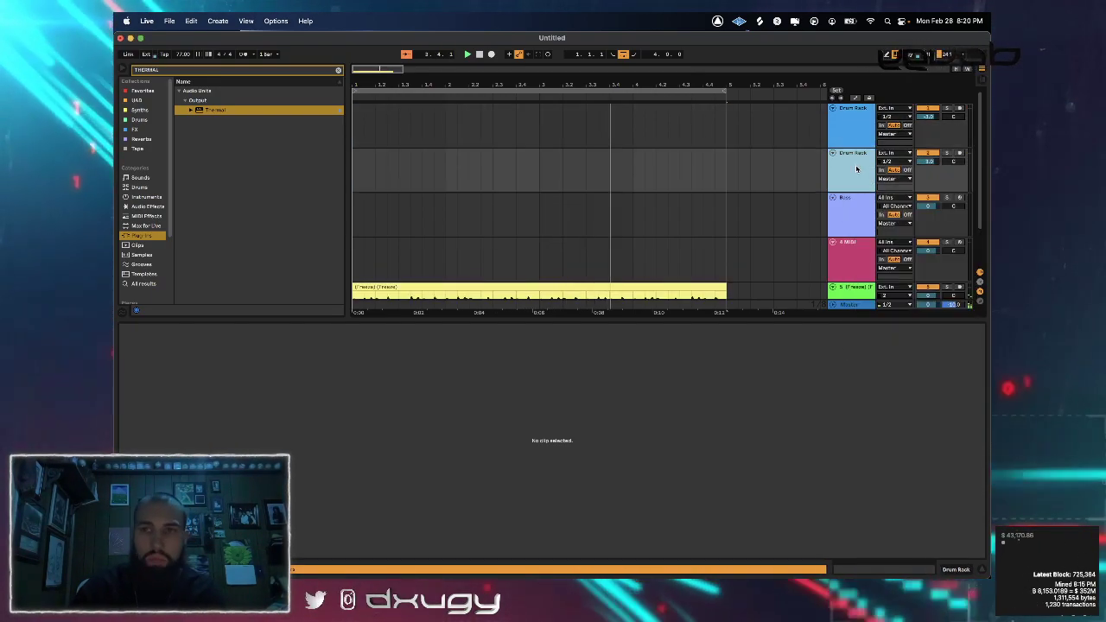
# Filter the library to instruments and search it for "drum" while the loop plays
pyautogui.click(141, 197)
pyautogui.press('space')
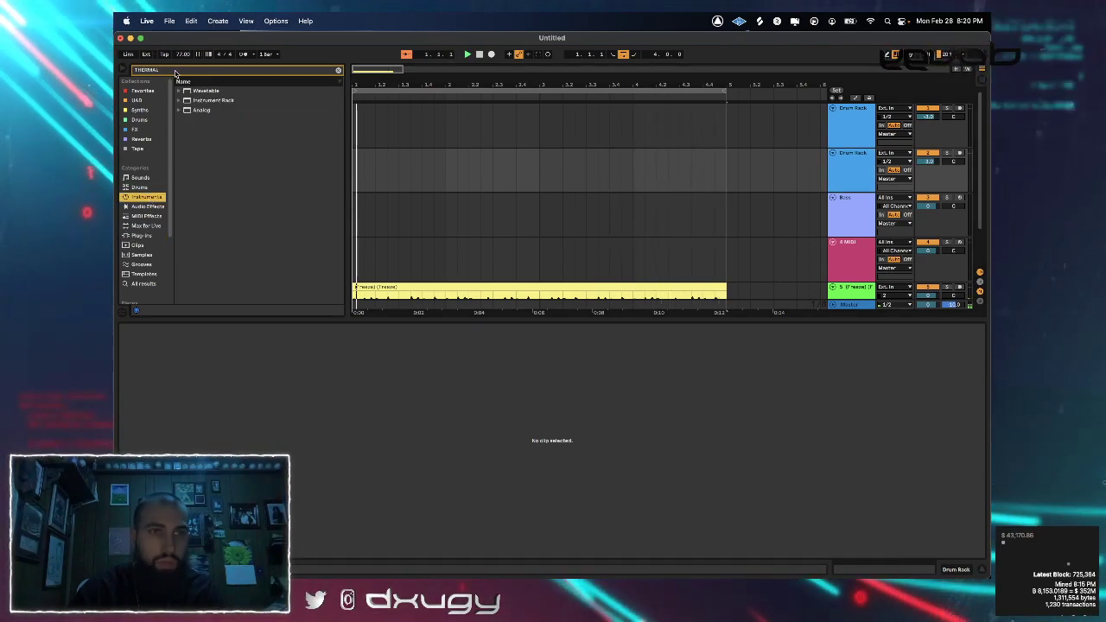
pyautogui.doubleClick(148, 73)
pyautogui.write('dri')
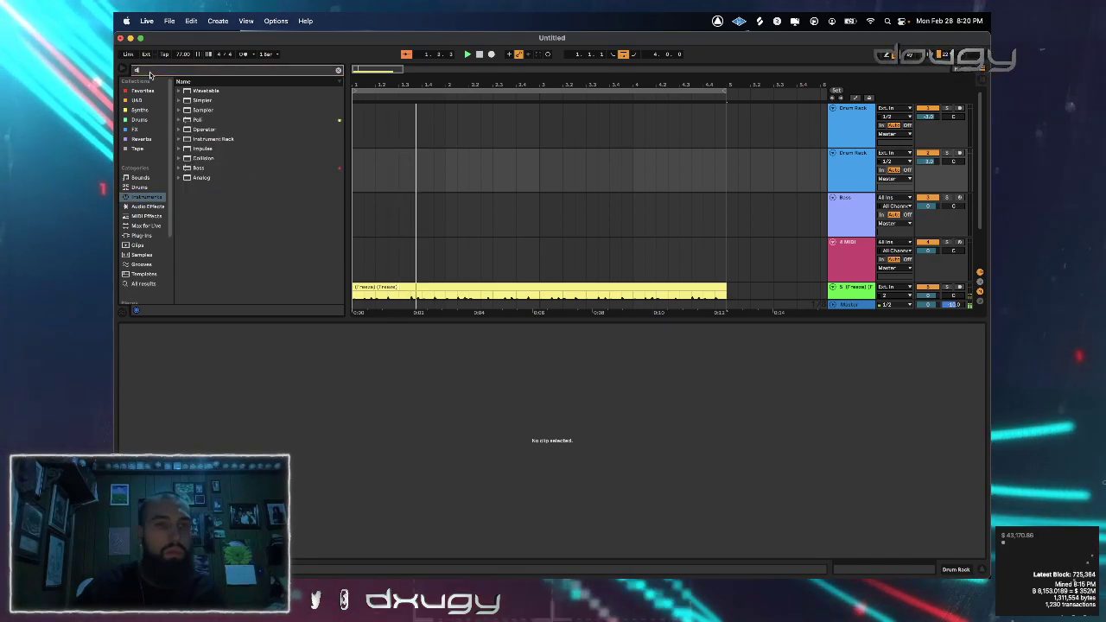
pyautogui.write('um')
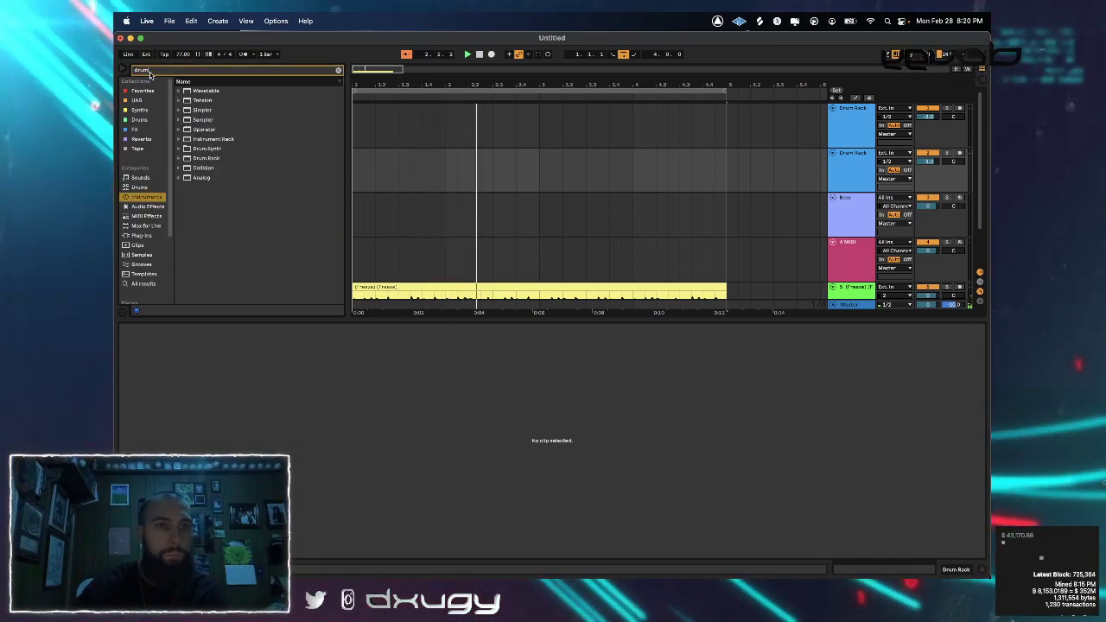
# Try to place the Drum Rack instrument directly into the arrangement's existing tracks
pyautogui.moveTo(208, 158); pyautogui.dragTo(305, 157)
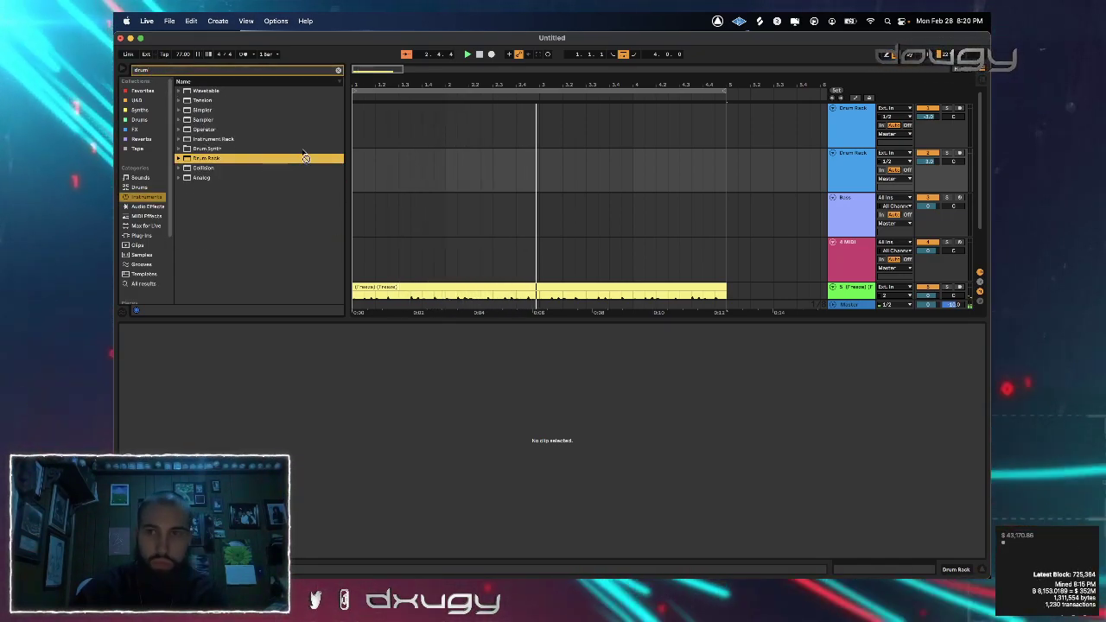
pyautogui.moveTo(458, 180); pyautogui.dragTo(449, 220)
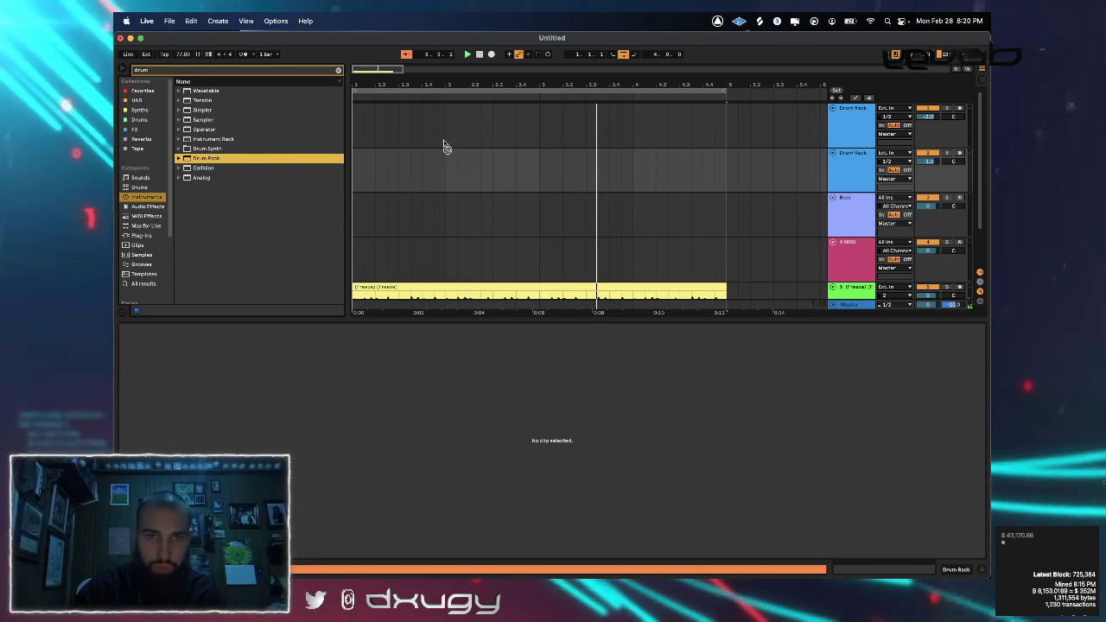
pyautogui.moveTo(445, 148); pyautogui.dragTo(337, 168)
# Insert a MIDI track below the lower blue Drum Rack track, load a Drum Rack onto it and play the song
pyautogui.rightClick(845, 185)
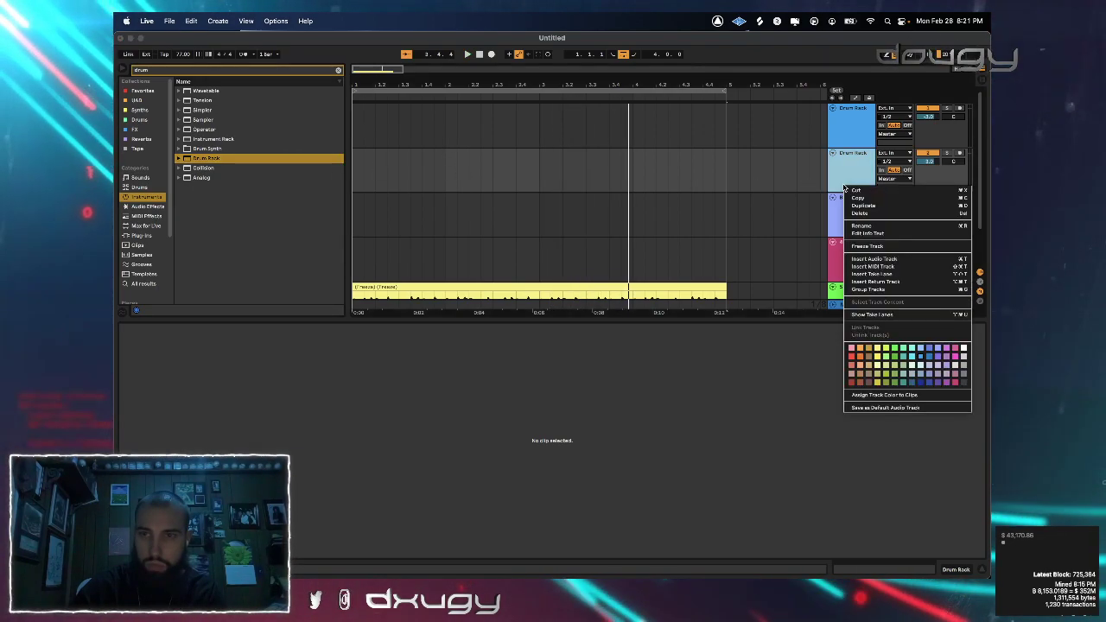
pyautogui.click(872, 267)
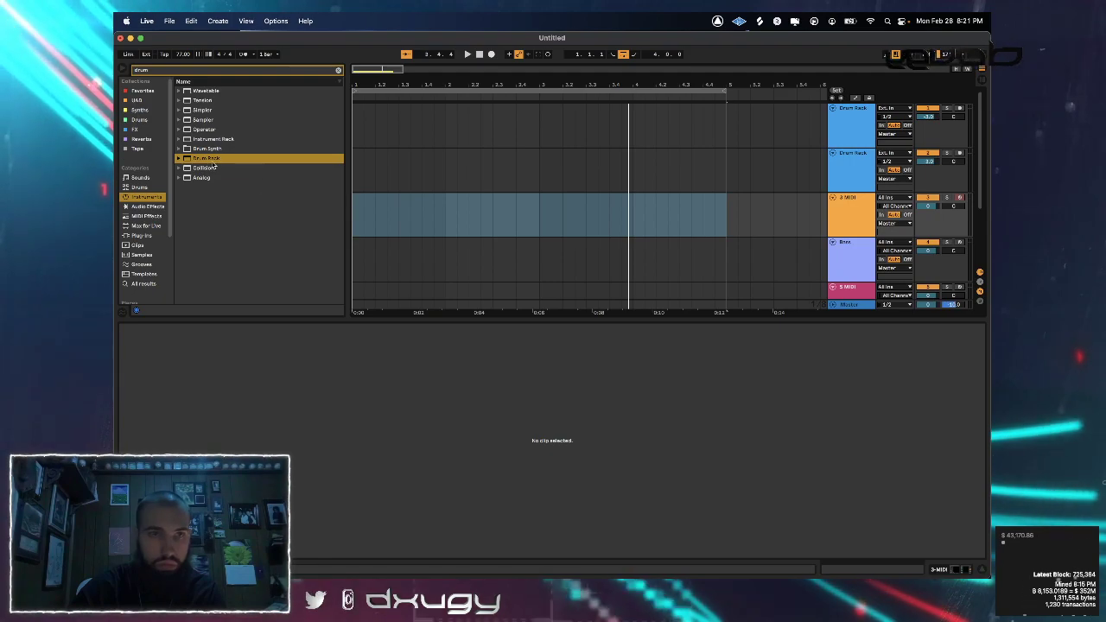
pyautogui.doubleClick(208, 160)
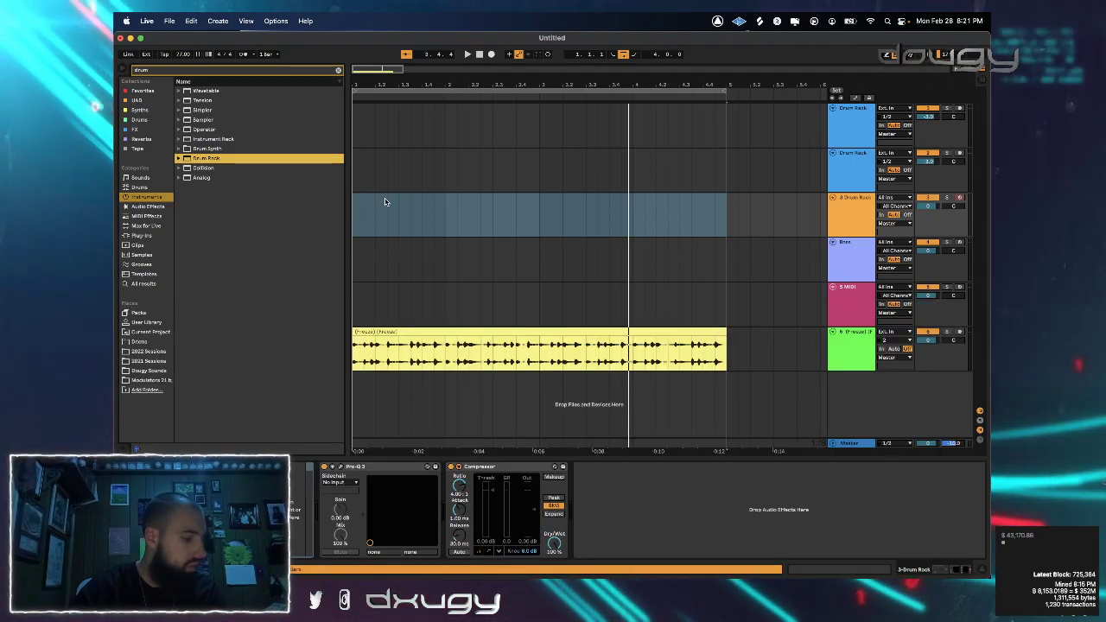
pyautogui.press('space')
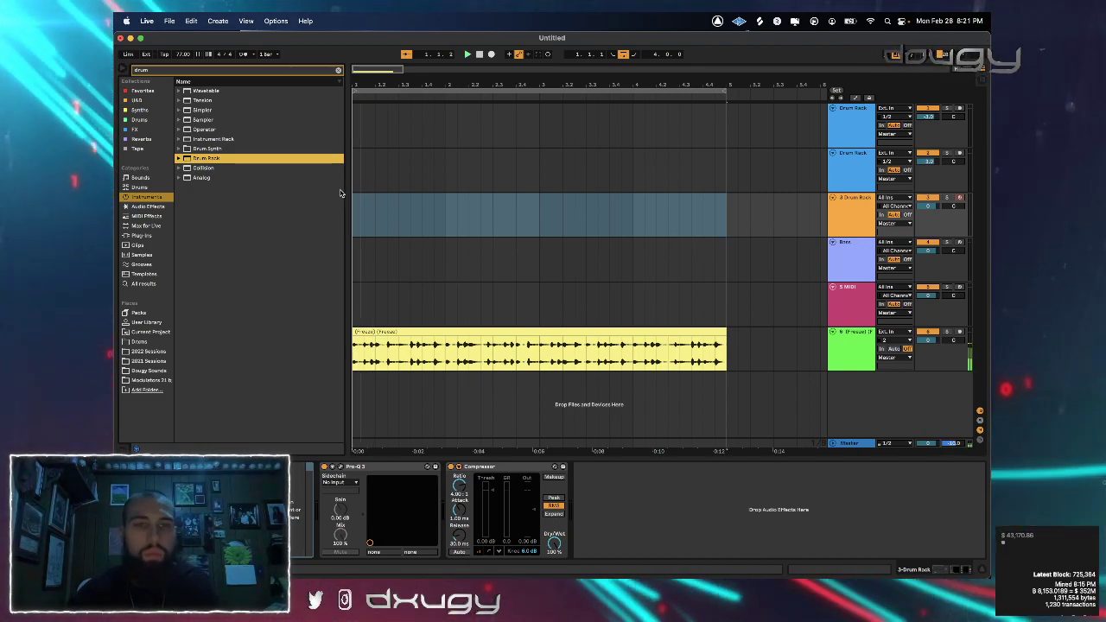
# Search the whole library for "perc" and audition percussion samples, including 17 scratch perc.wav and the perc 3.wav one-shot
pyautogui.click(339, 69)
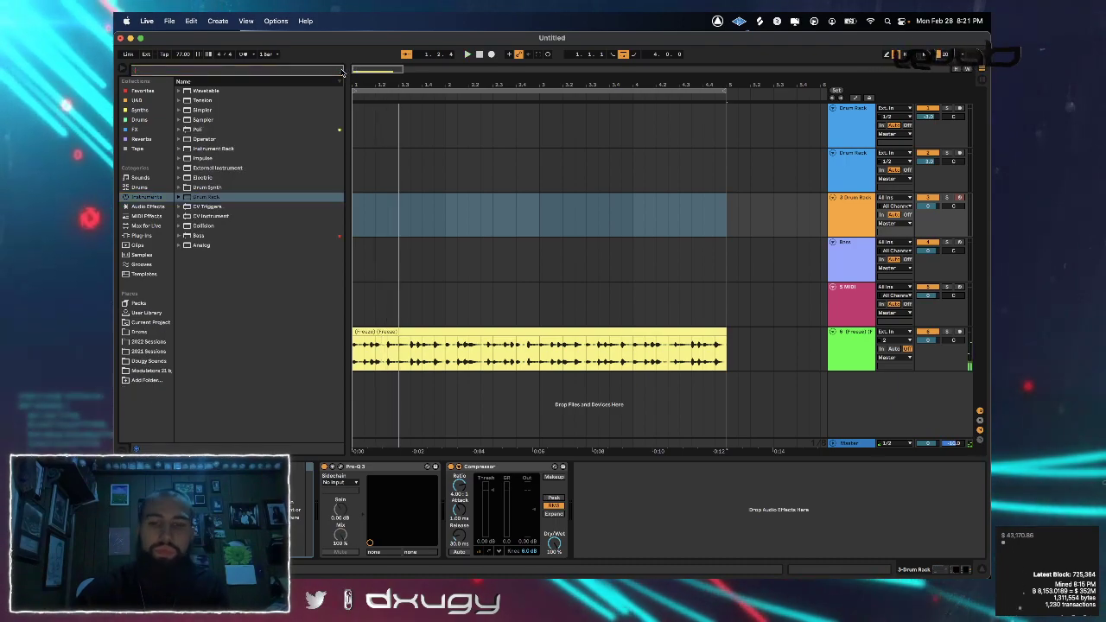
pyautogui.write('perc')
pyautogui.click(171, 283)
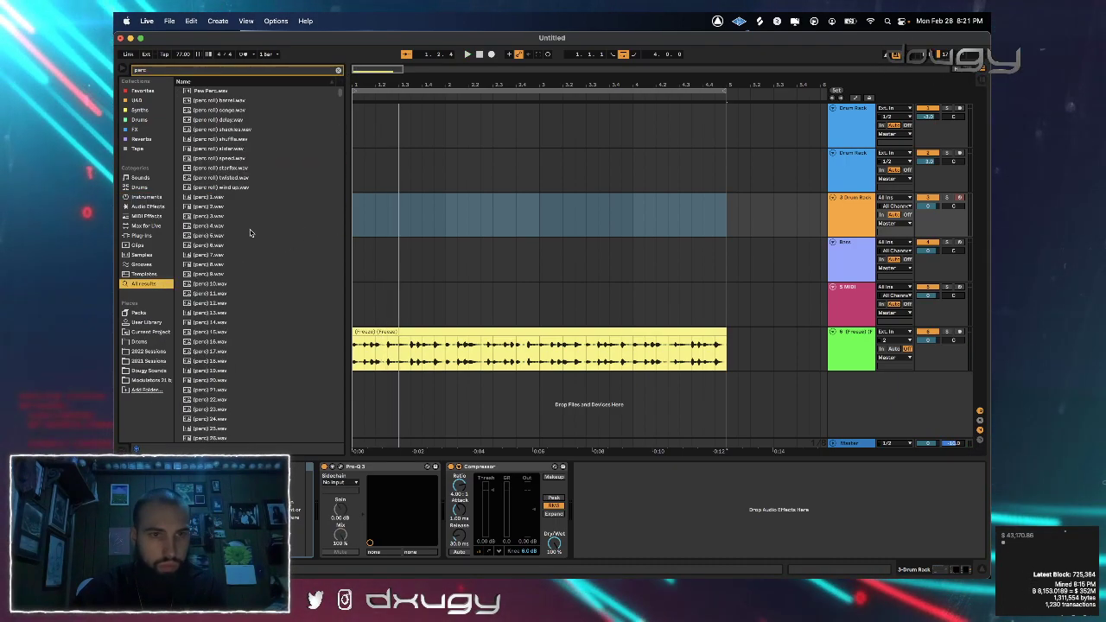
pyautogui.scroll(-15, 308, 314)
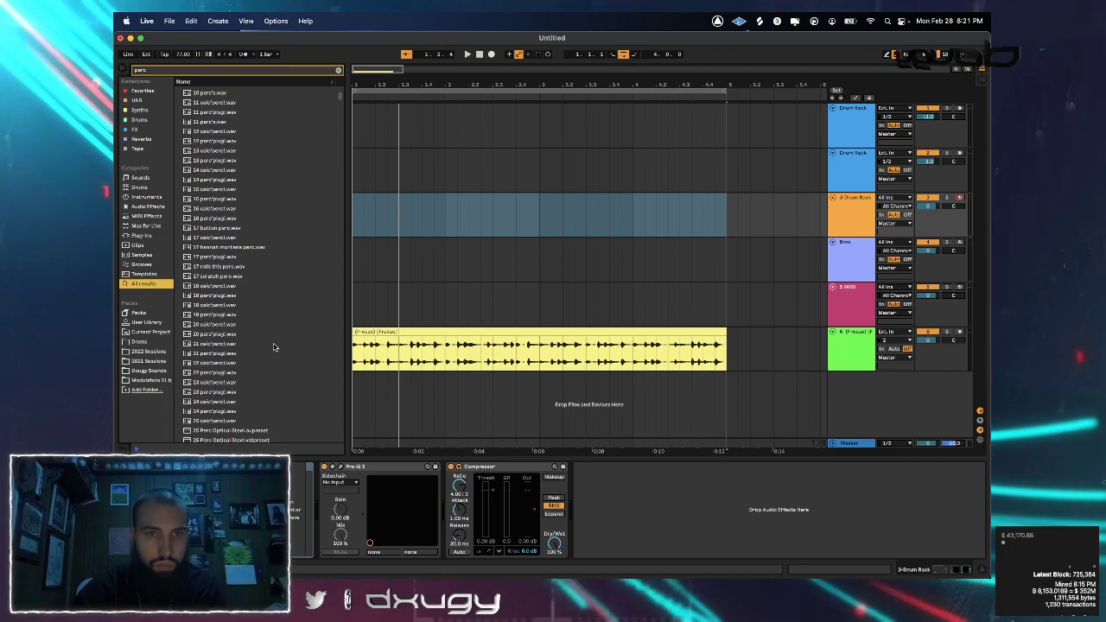
pyautogui.click(268, 345)
pyautogui.click(223, 306)
pyautogui.click(231, 278)
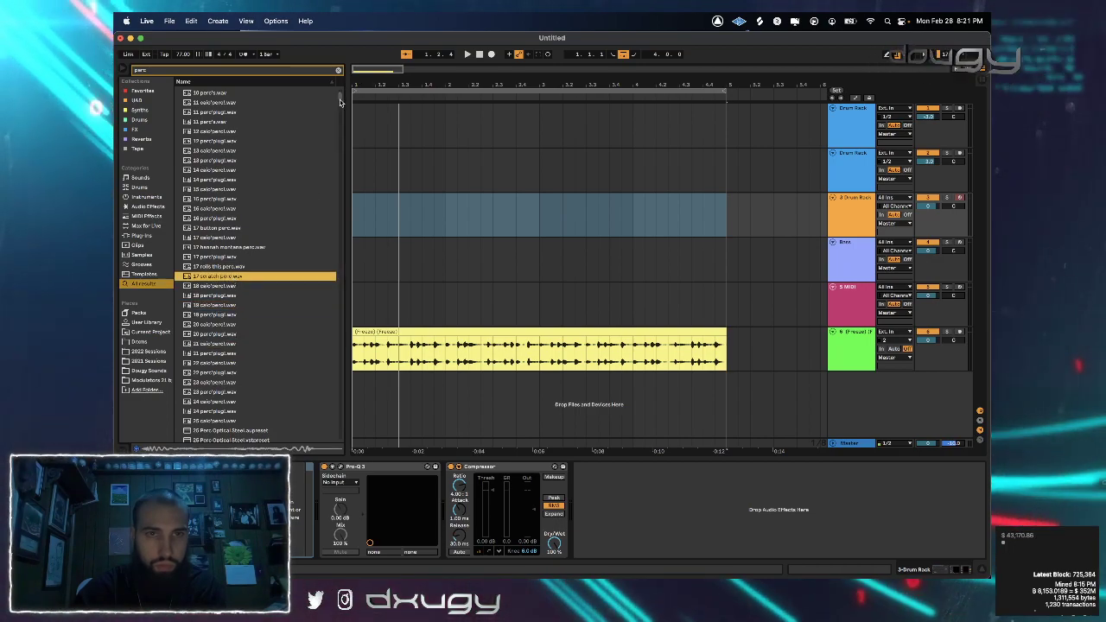
pyautogui.scroll(-15, 234, 259)
pyautogui.click(233, 219)
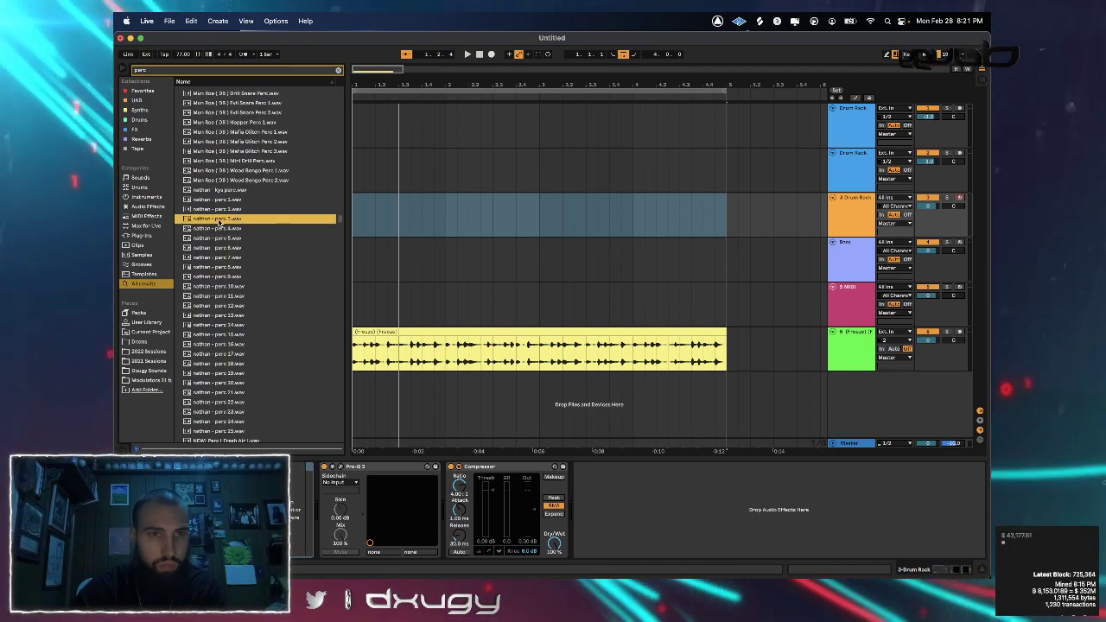
# Insert an audio track below the orange Drum Rack track and place the selected perc 3.wav sample on it at beat 1.2
pyautogui.click(844, 213)
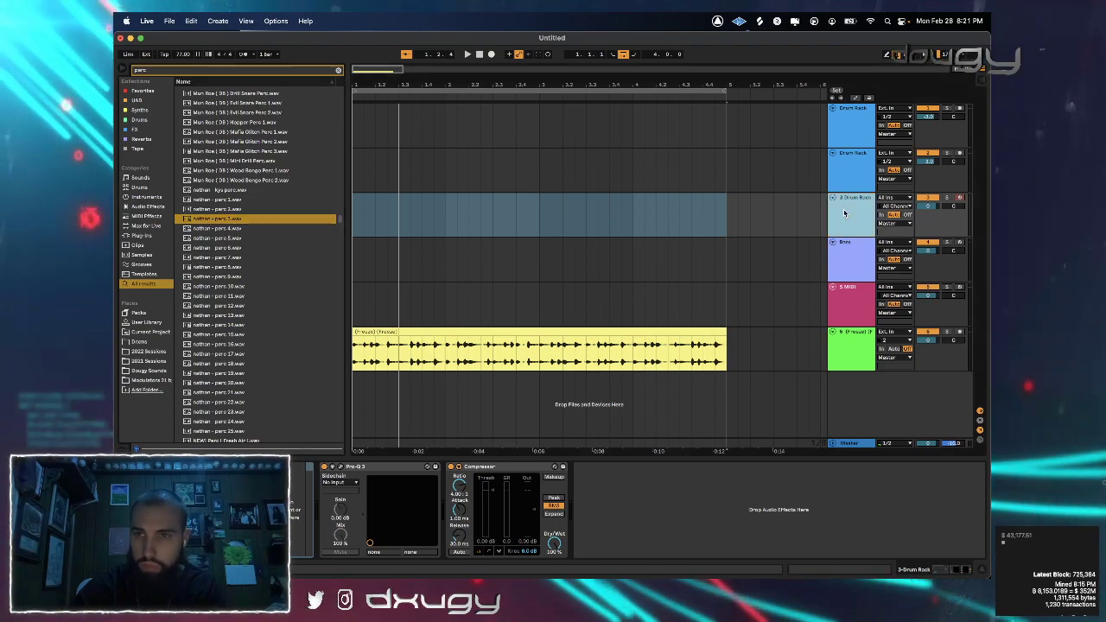
pyautogui.press('super+t')
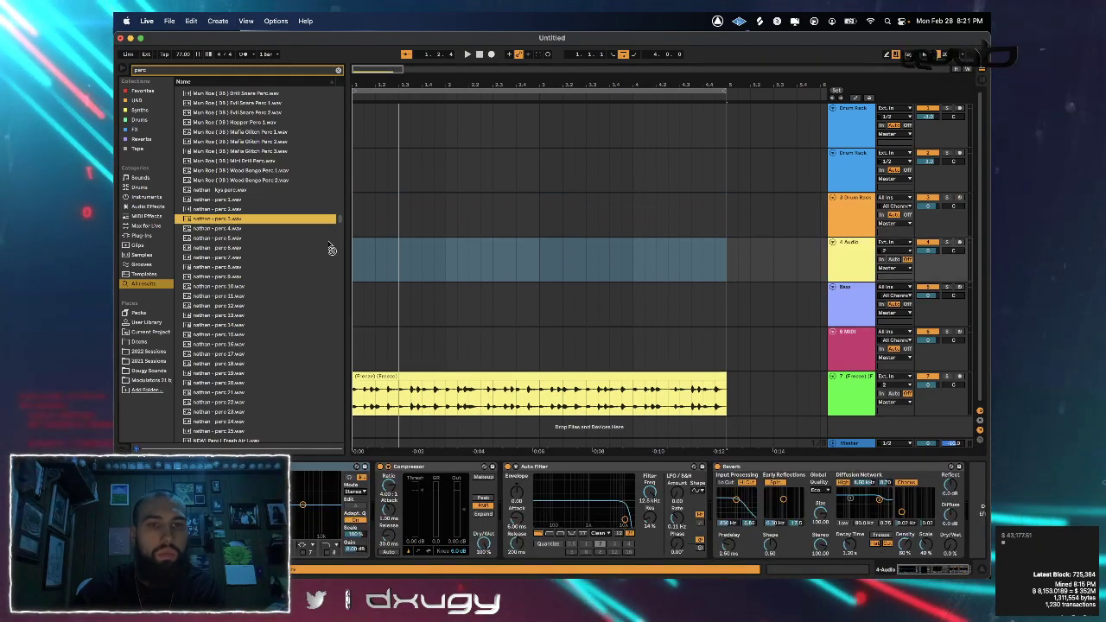
pyautogui.click(376, 259)
pyautogui.moveTo(375, 259); pyautogui.dragTo(377, 258)
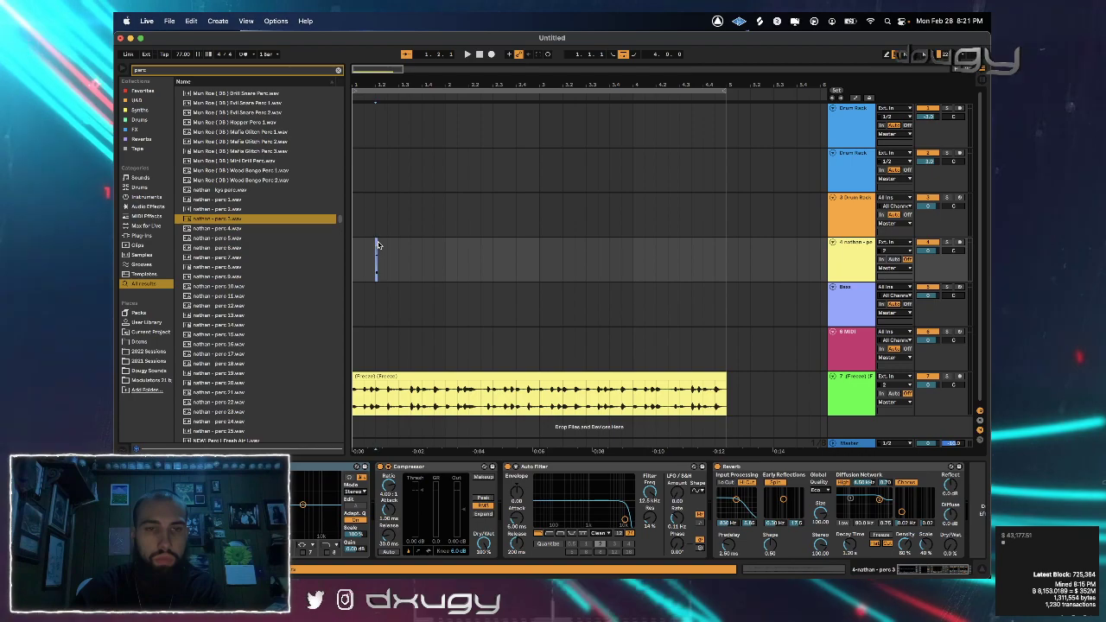
# Turn on warping for the perc 3 clip and raise its pitch while listening to it in the loop
pyautogui.doubleClick(376, 245)
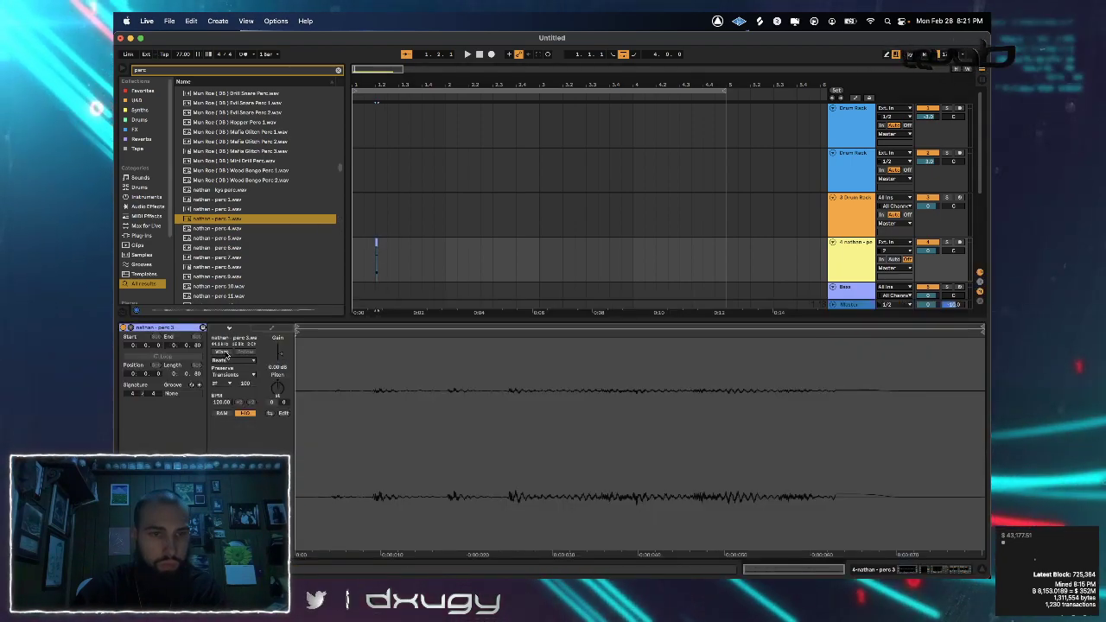
pyautogui.click(222, 352)
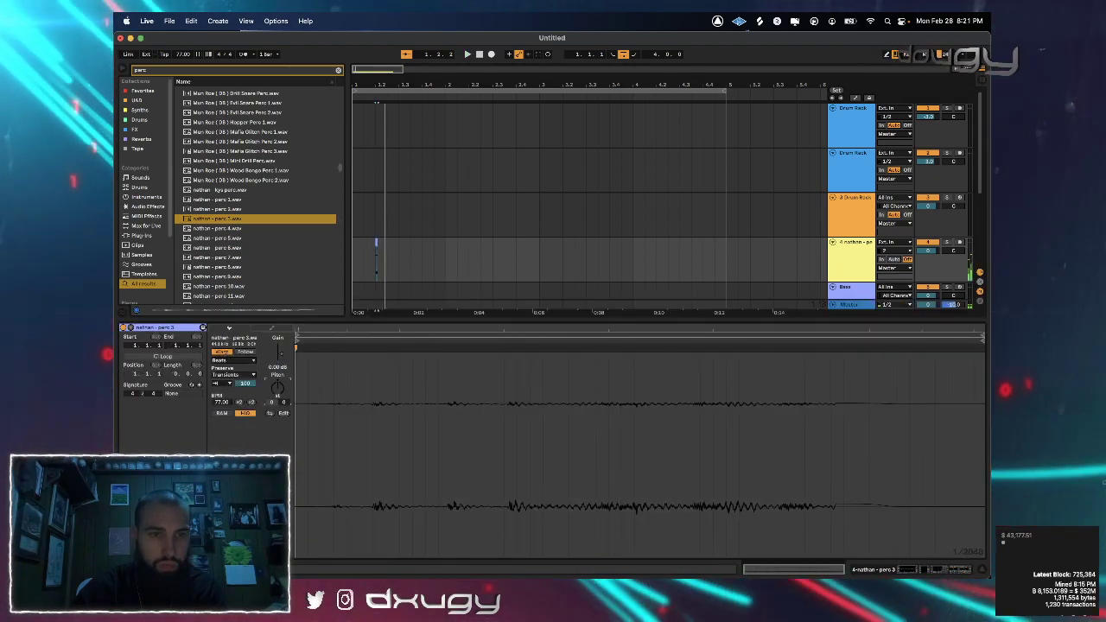
pyautogui.press('space')
pyautogui.press('space')
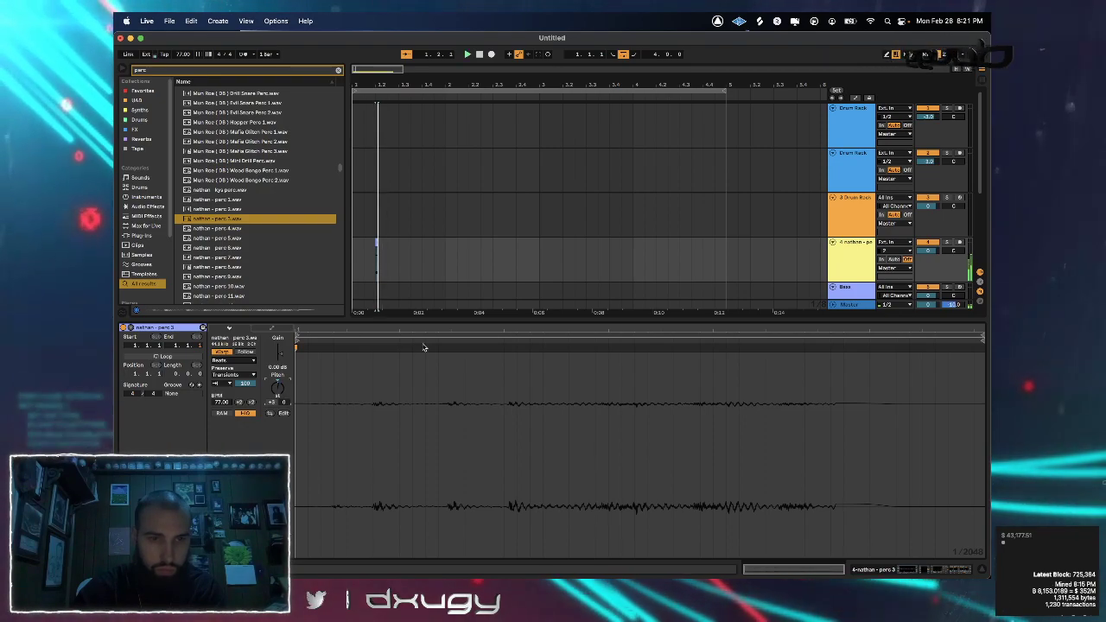
pyautogui.press('space')
# Show the perc track's devices, solo the track and raise its volume to 6.0 dB while replaying the hit
pyautogui.click(934, 571)
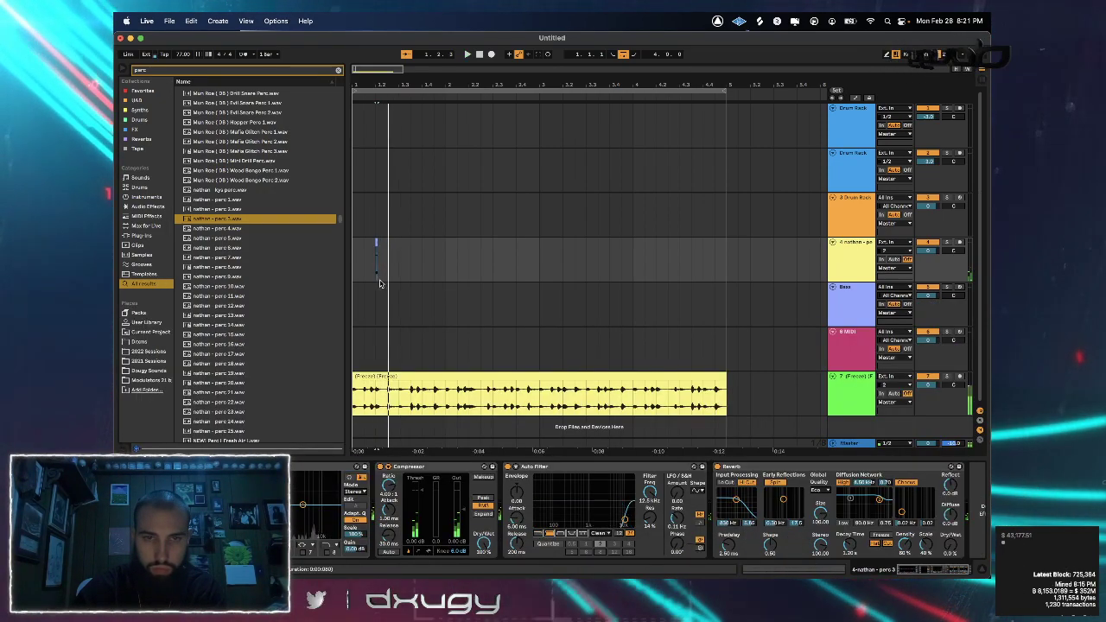
pyautogui.click(948, 243)
pyautogui.press('space')
pyautogui.press('space')
pyautogui.press('space')
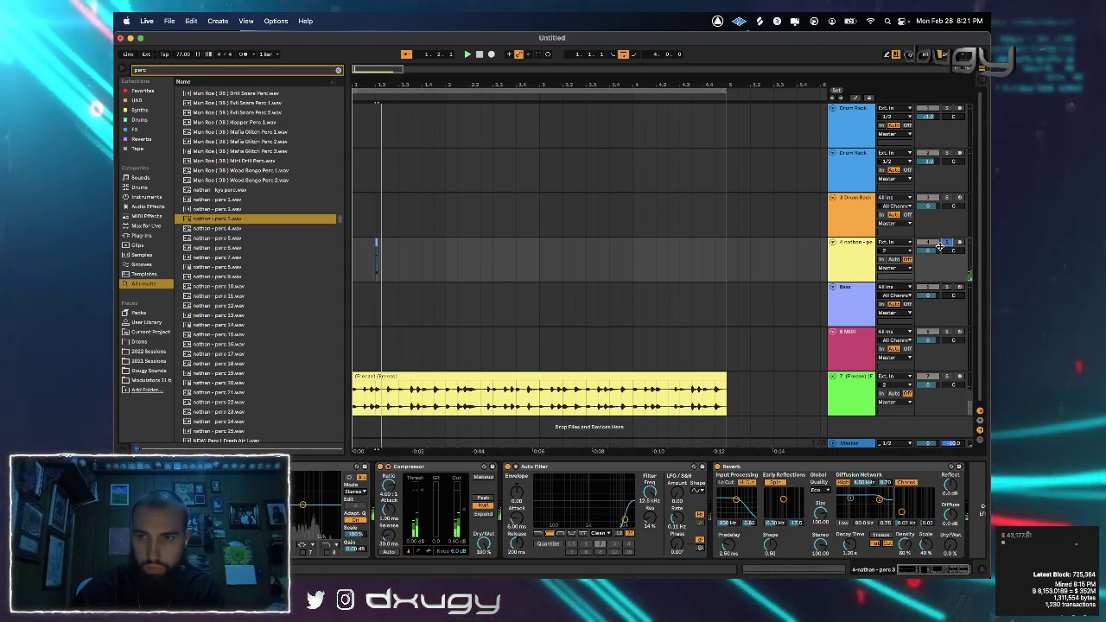
pyautogui.moveTo(930, 251); pyautogui.dragTo(929, 217)
pyautogui.press('space')
pyautogui.press('space')
pyautogui.press('space')
pyautogui.press('space')
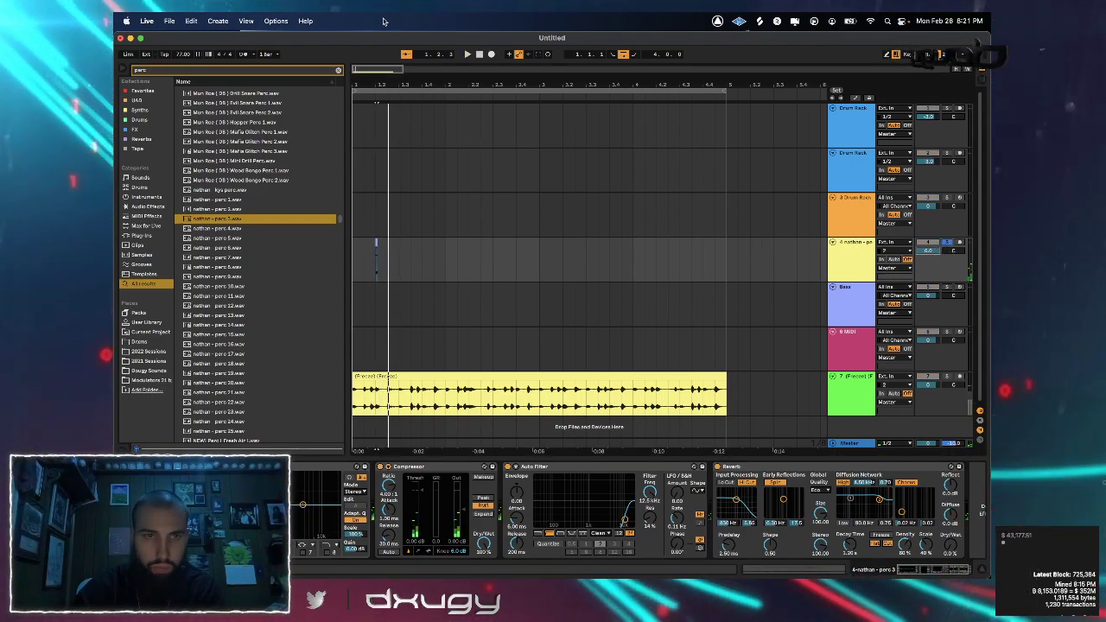
# Duplicate the perc track and shift the copied clip slightly later, about 10 ms after the original hit
pyautogui.moveTo(357, 84); pyautogui.dragTo(439, 201)
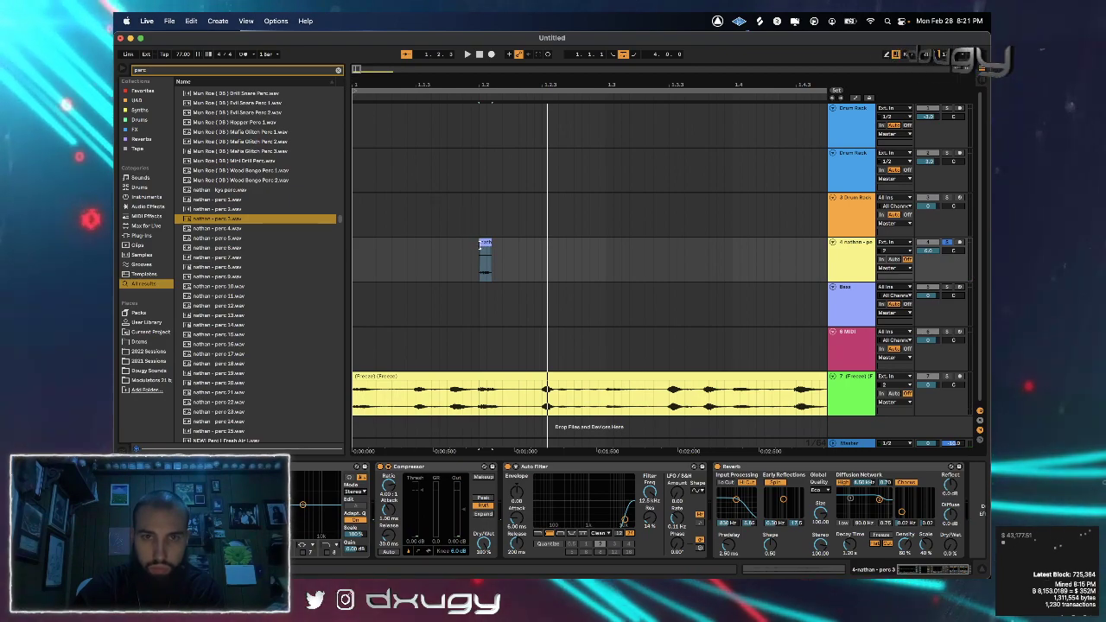
pyautogui.moveTo(478, 85); pyautogui.dragTo(569, 164)
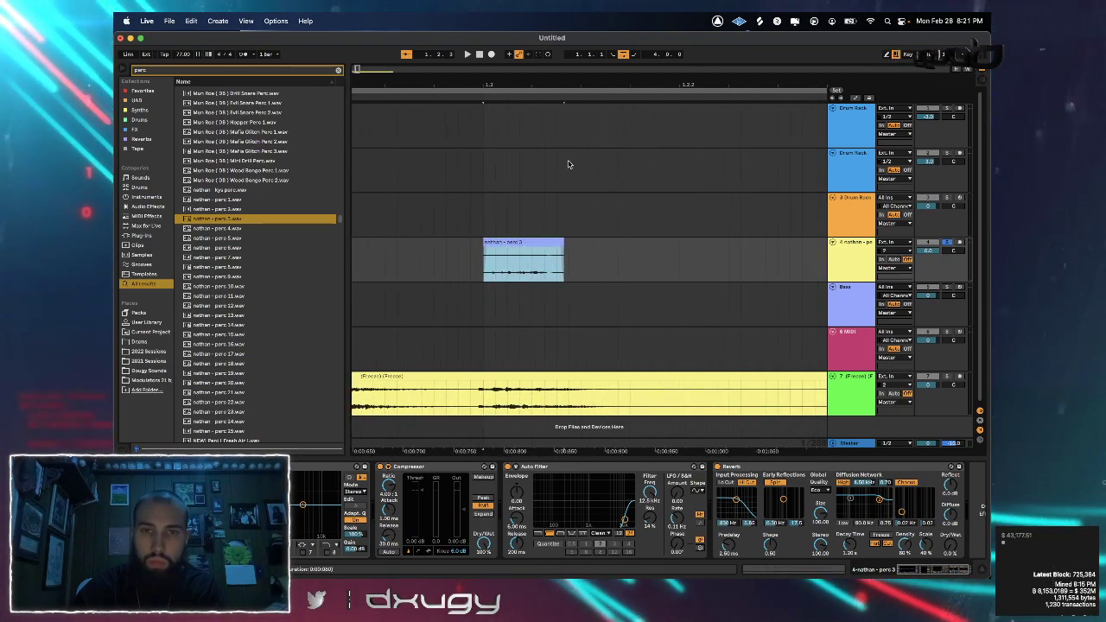
pyautogui.click(859, 248)
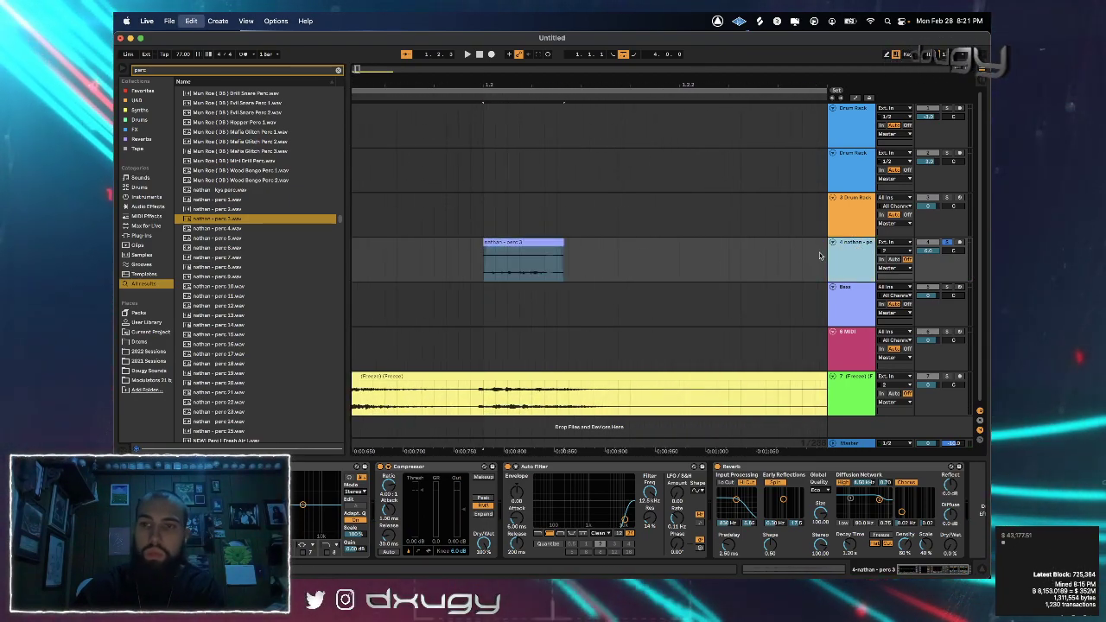
pyautogui.press('super+d')
pyautogui.click(522, 294)
pyautogui.moveTo(523, 292); pyautogui.dragTo(536, 292)
# Lower the pitch of the duplicated perc clip, turn off playback following and listen to the result
pyautogui.doubleClick(535, 289)
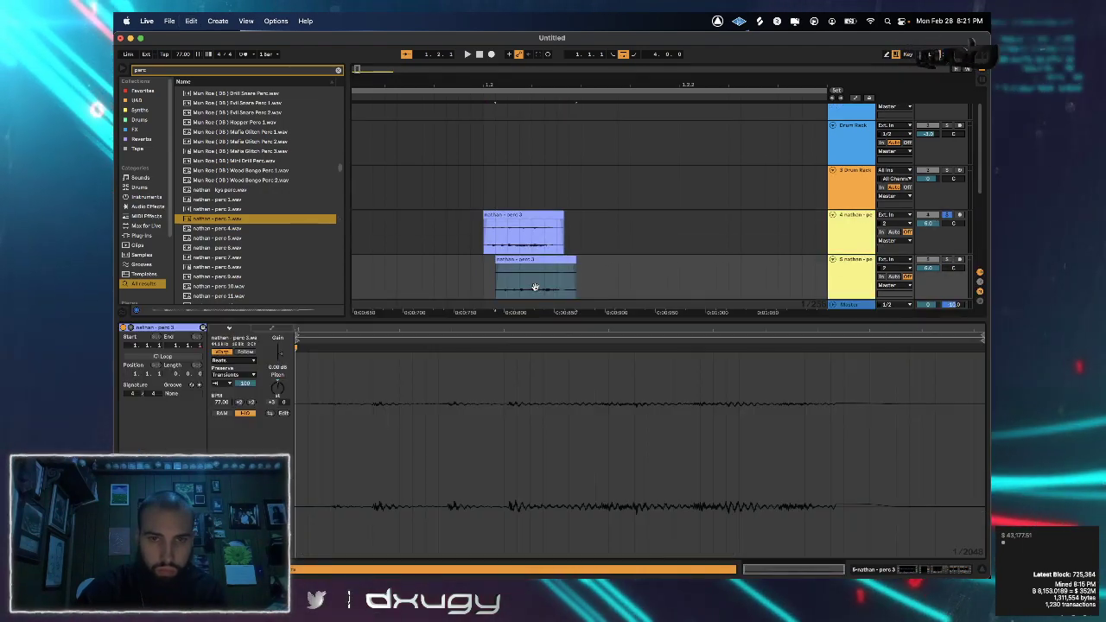
pyautogui.press('space')
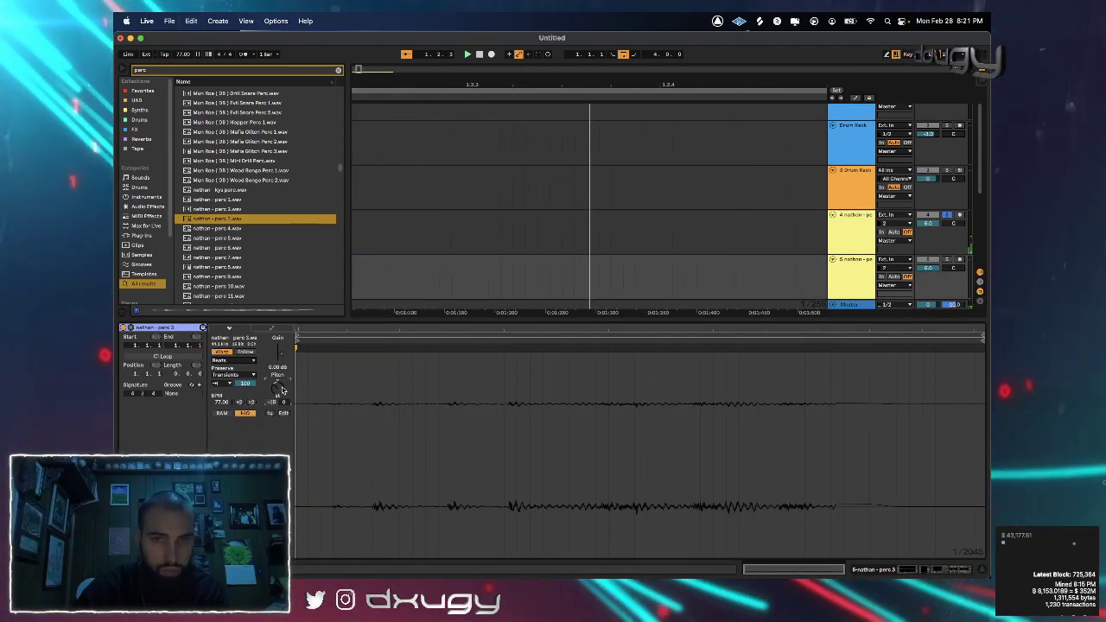
pyautogui.click(403, 54)
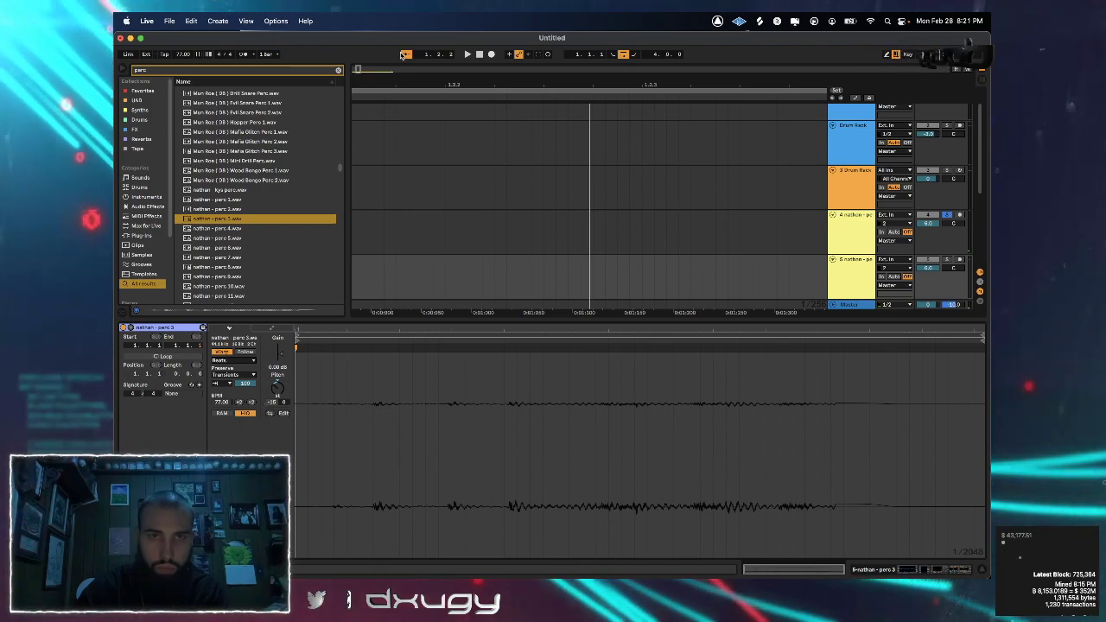
pyautogui.press('space')
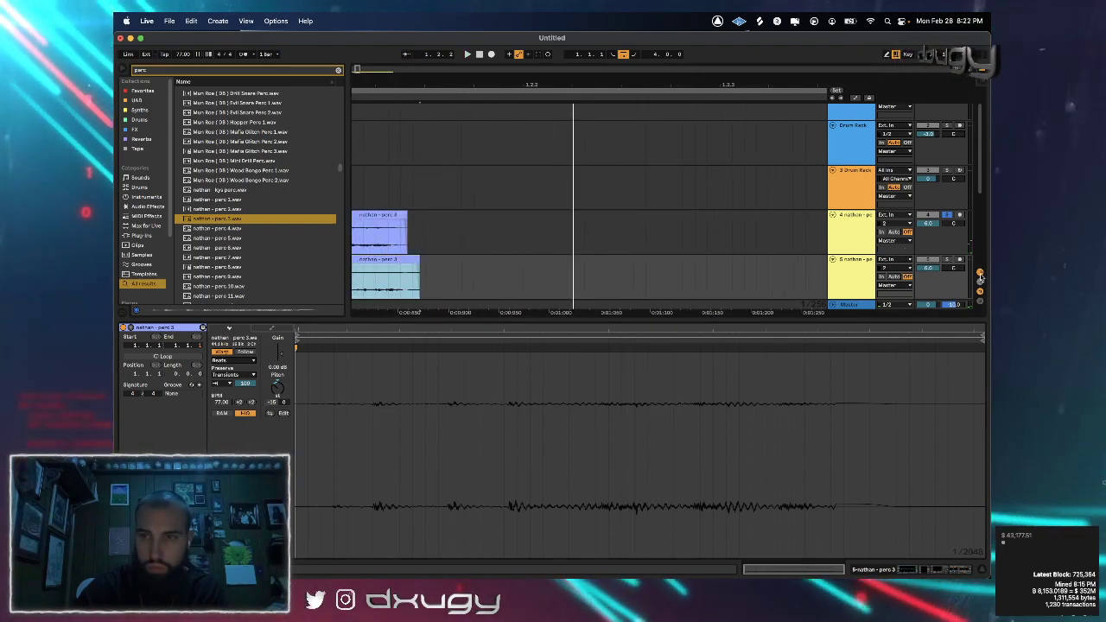
# Solo the duplicated perc track too and reduce its volume to 3.3 dB while listening
pyautogui.click(950, 261)
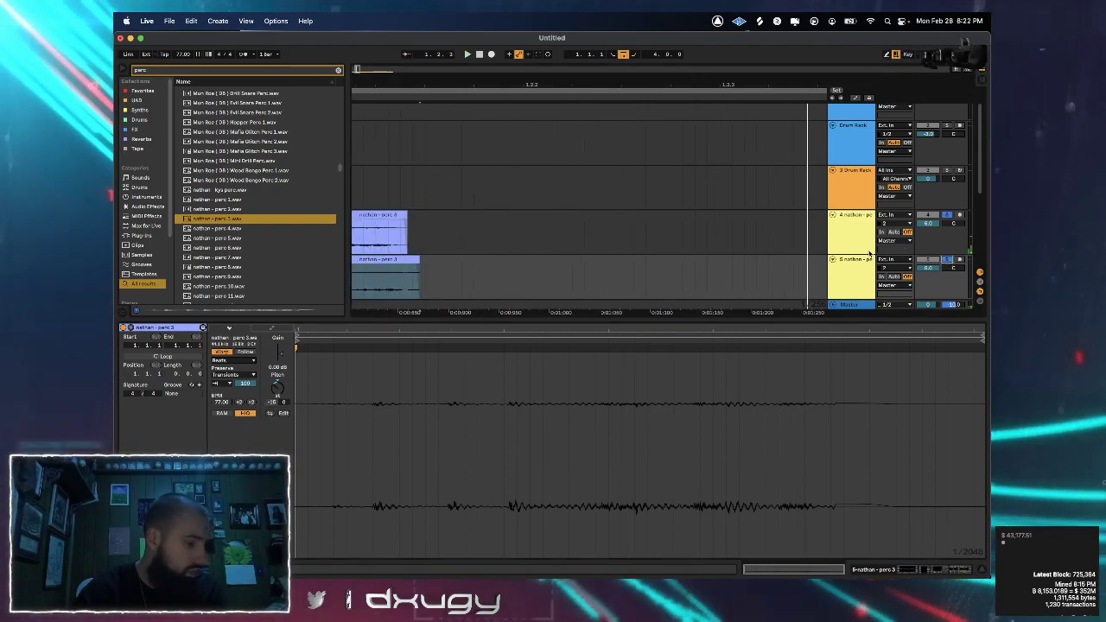
pyautogui.moveTo(934, 268); pyautogui.dragTo(934, 278)
pyautogui.press('space')
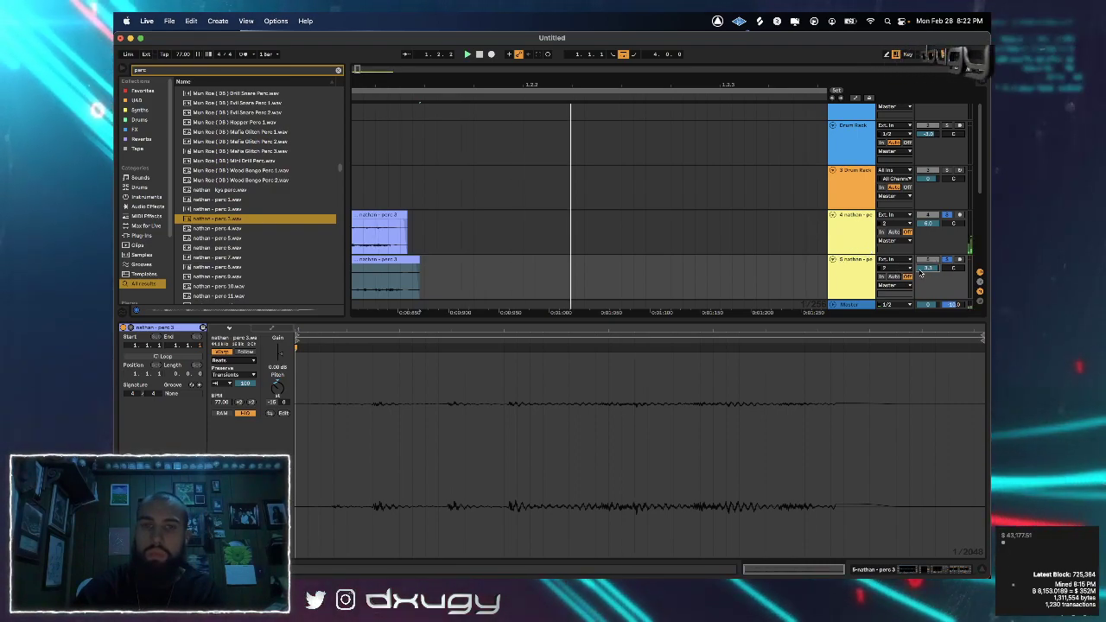
pyautogui.press('space')
# Play both layered perc clips from just before beat 1.2 and unsolo both perc tracks to hear them with the drum loop
pyautogui.hscroll(-2, 697, 227)
pyautogui.click(382, 228)
pyautogui.press('space')
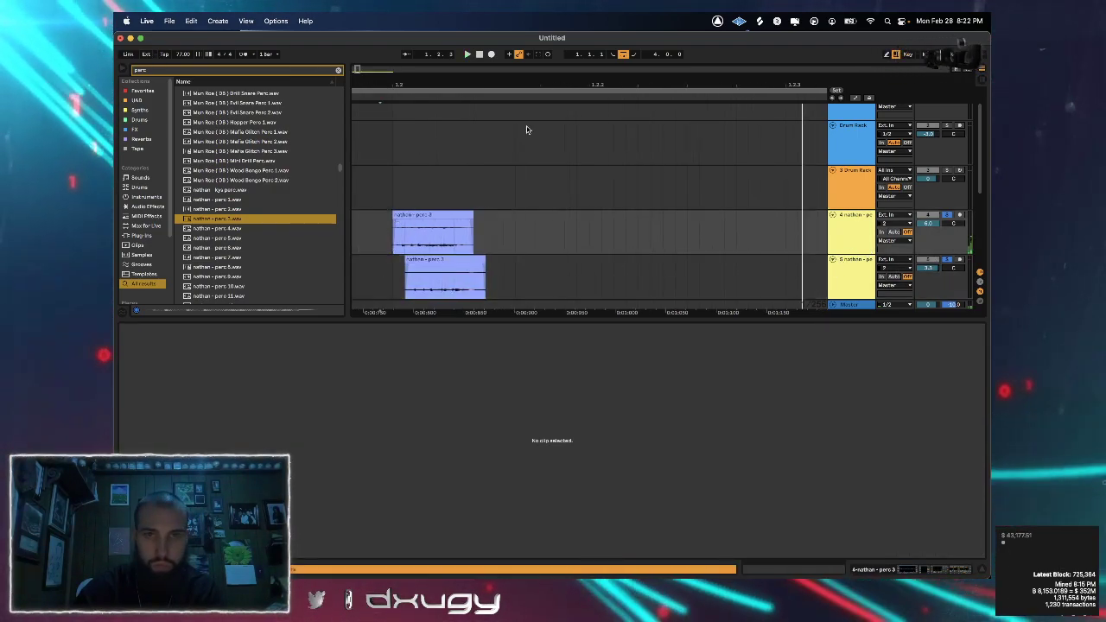
pyautogui.scroll(-3, 775, 164)
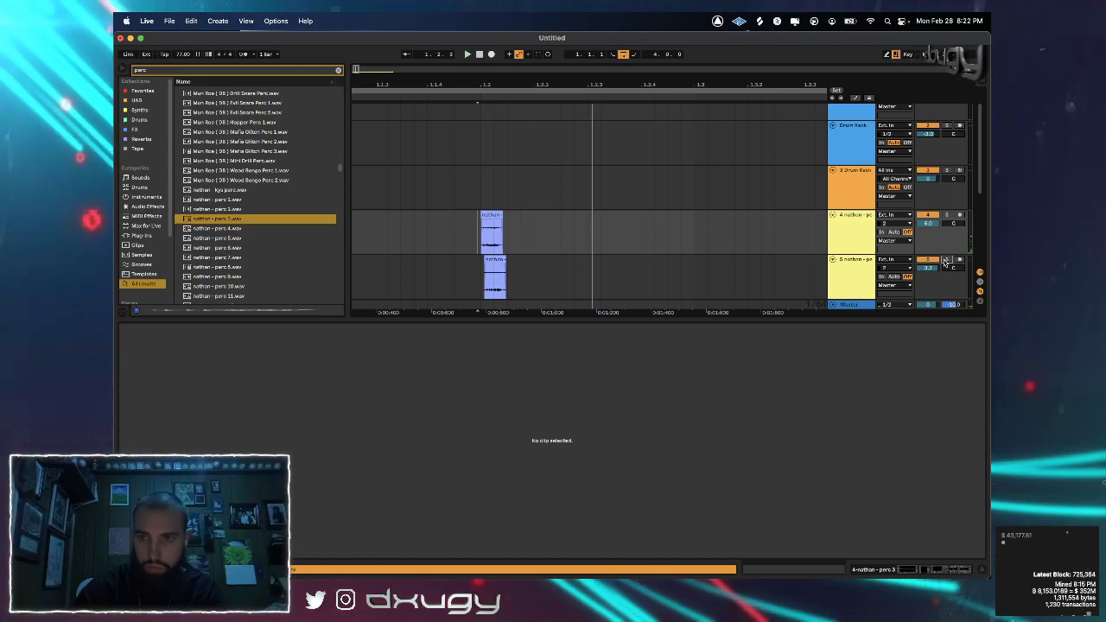
pyautogui.press('space')
pyautogui.hscroll(-1, 596, 232)
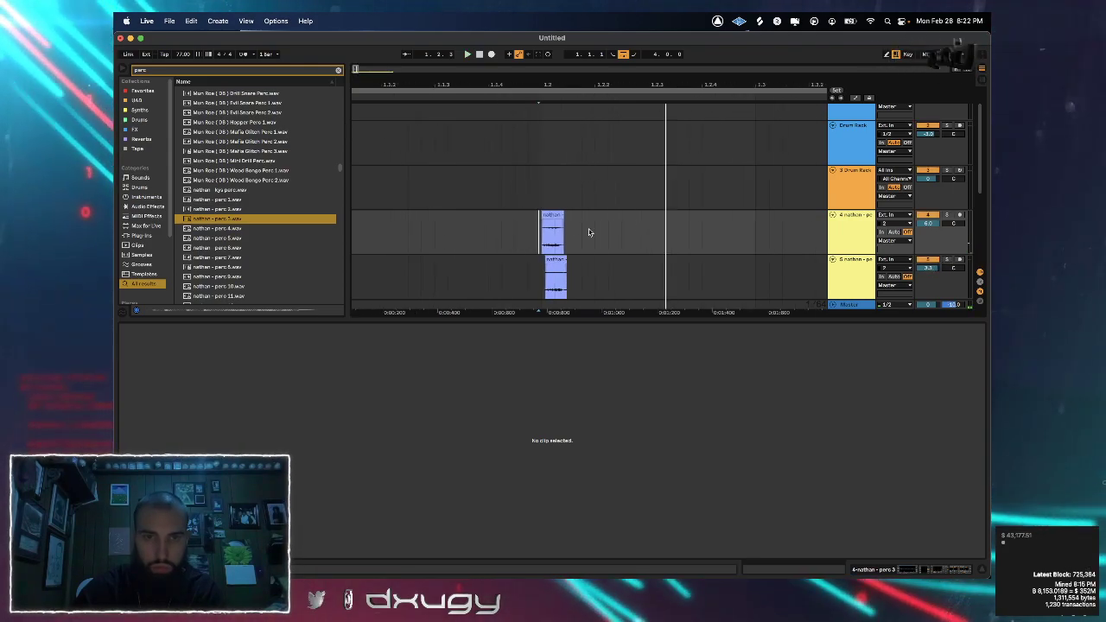
pyautogui.click(452, 91)
pyautogui.press('space')
pyautogui.scroll(-5, 452, 91)
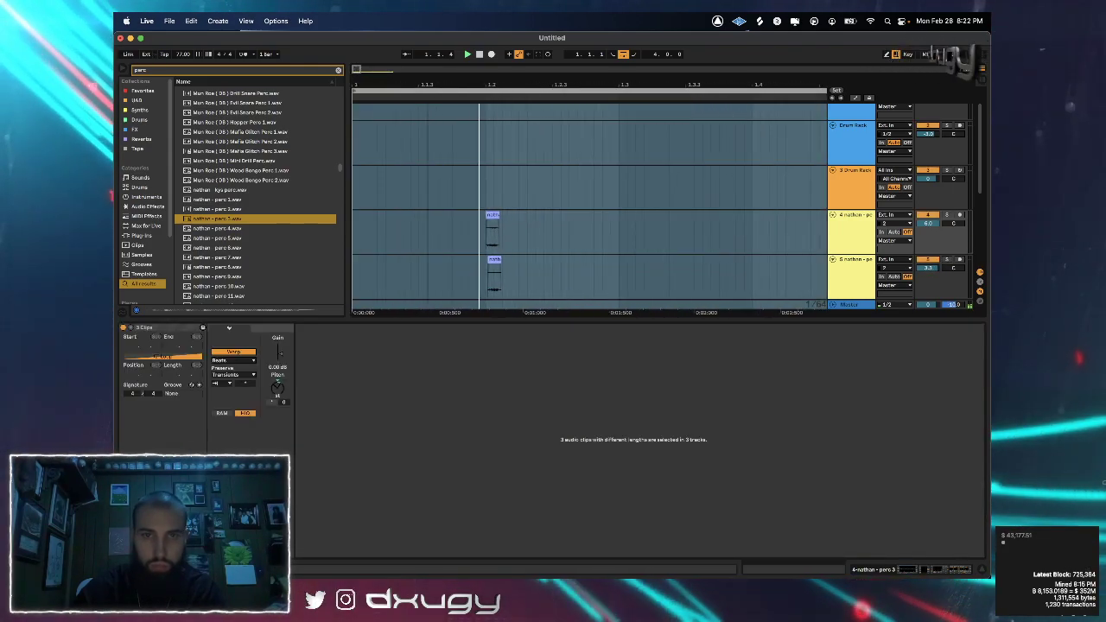
pyautogui.moveTo(491, 228); pyautogui.dragTo(357, 259)
pyautogui.press('super+d')
pyautogui.press('super+d')
pyautogui.press('super+d')
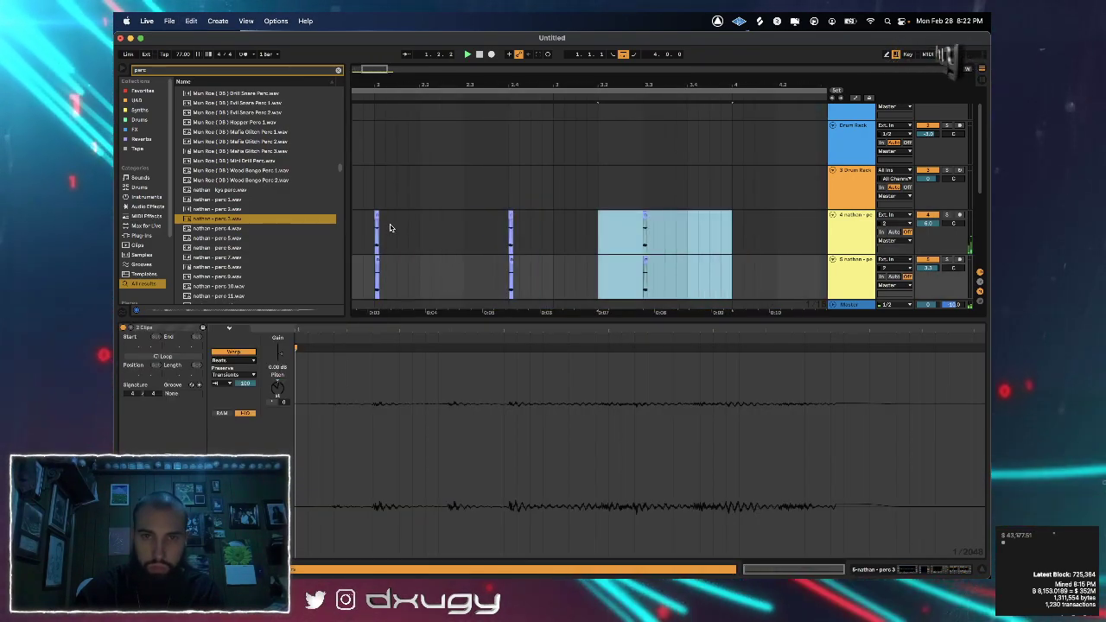
pyautogui.press('super+z')
pyautogui.press('super+z')
pyautogui.press('super+z')
pyautogui.hscroll(-3, 395, 226)
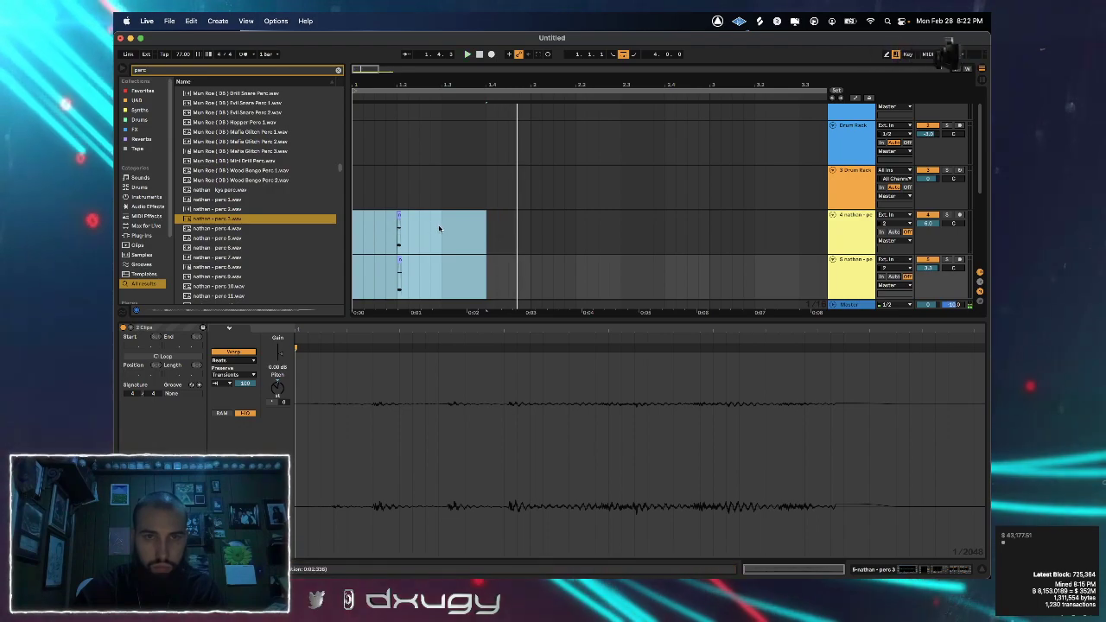
# Shorten the selection around both layered perc clips to two beats and duplicate it seven times to fill all four bars
pyautogui.hotkey('shift', 'Left')
pyautogui.press('super+d')
pyautogui.press('super+d')
pyautogui.press('super+d')
pyautogui.press('super+d')
pyautogui.press('super+d')
pyautogui.press('super+d')
pyautogui.press('super+d')
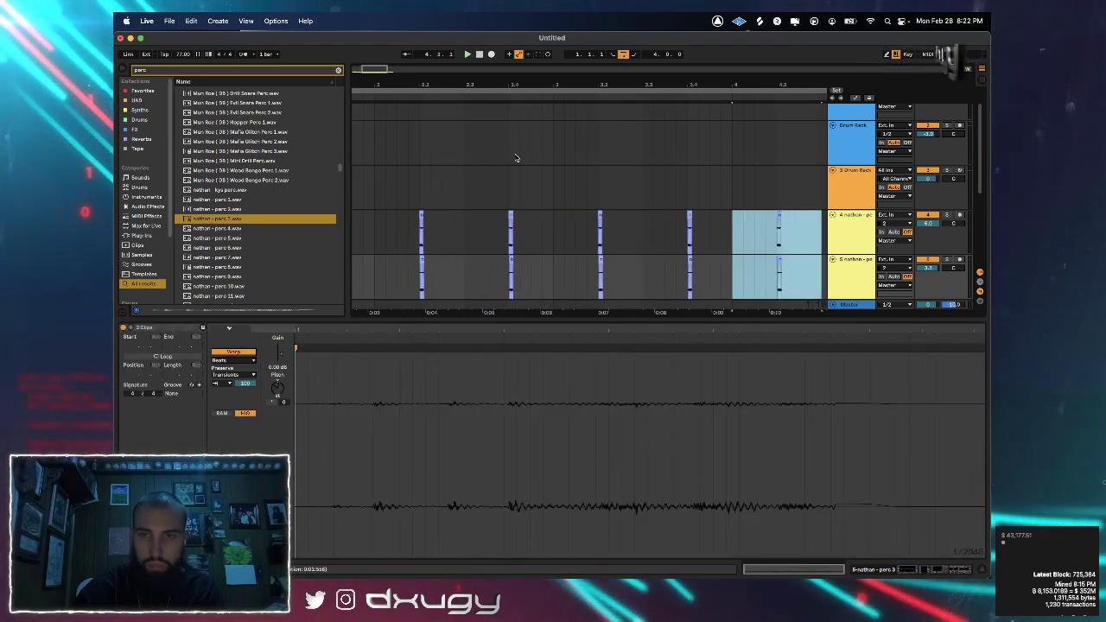
pyautogui.press('super+a')
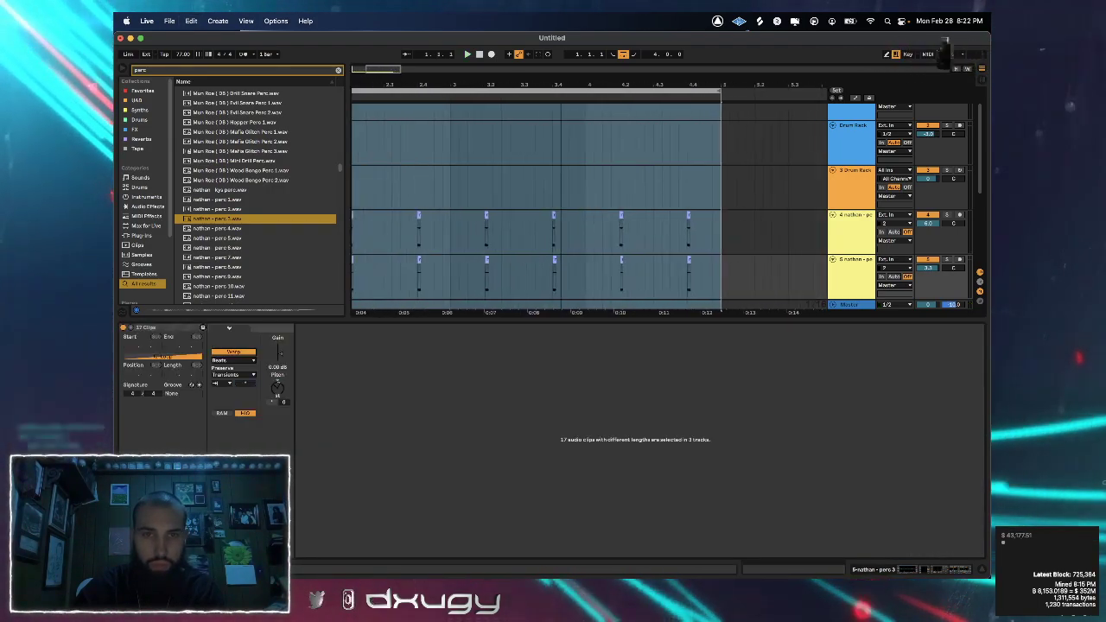
# Audition a few more perc samples and show the device chain of the 3 Drum Rack track
pyautogui.click(193, 267)
pyautogui.scroll(-10, 195, 267)
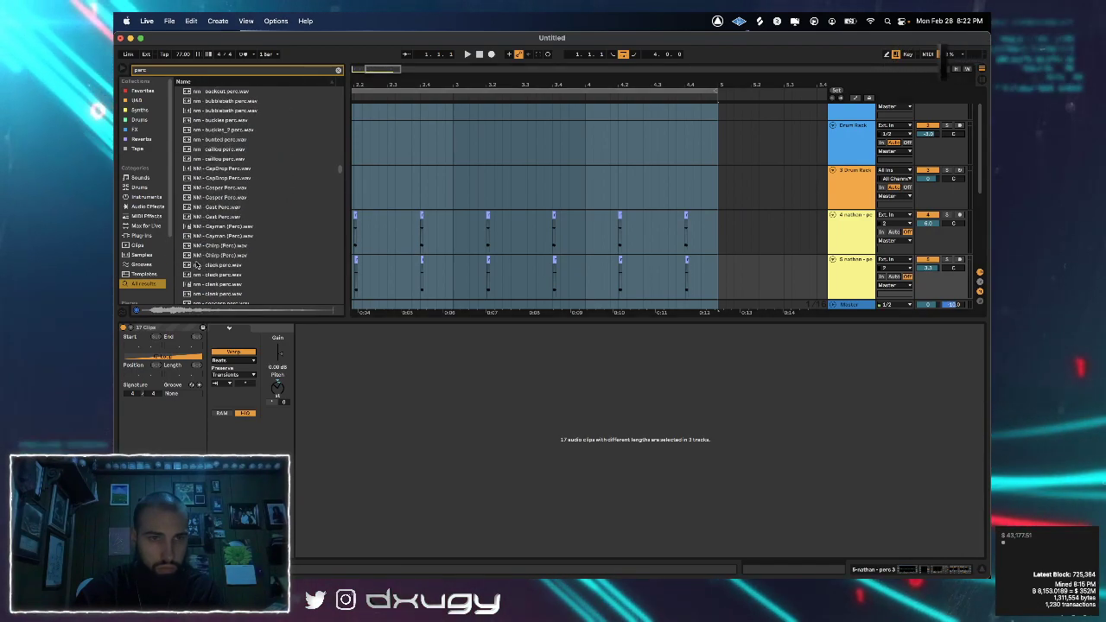
pyautogui.click(198, 266)
pyautogui.click(275, 236)
pyautogui.scroll(1, 786, 150)
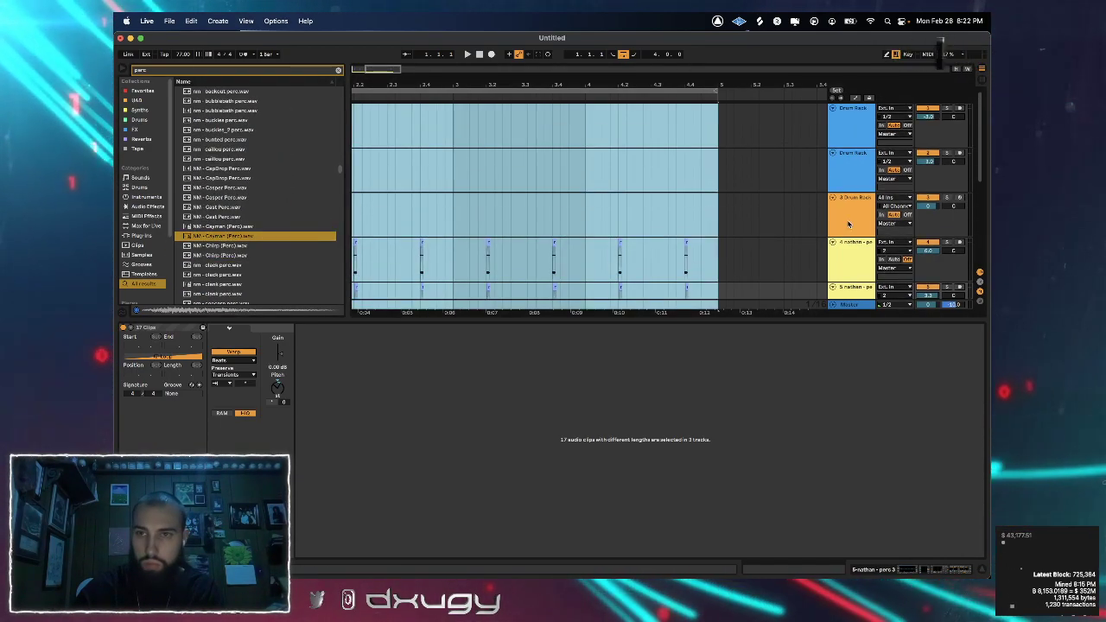
pyautogui.click(851, 219)
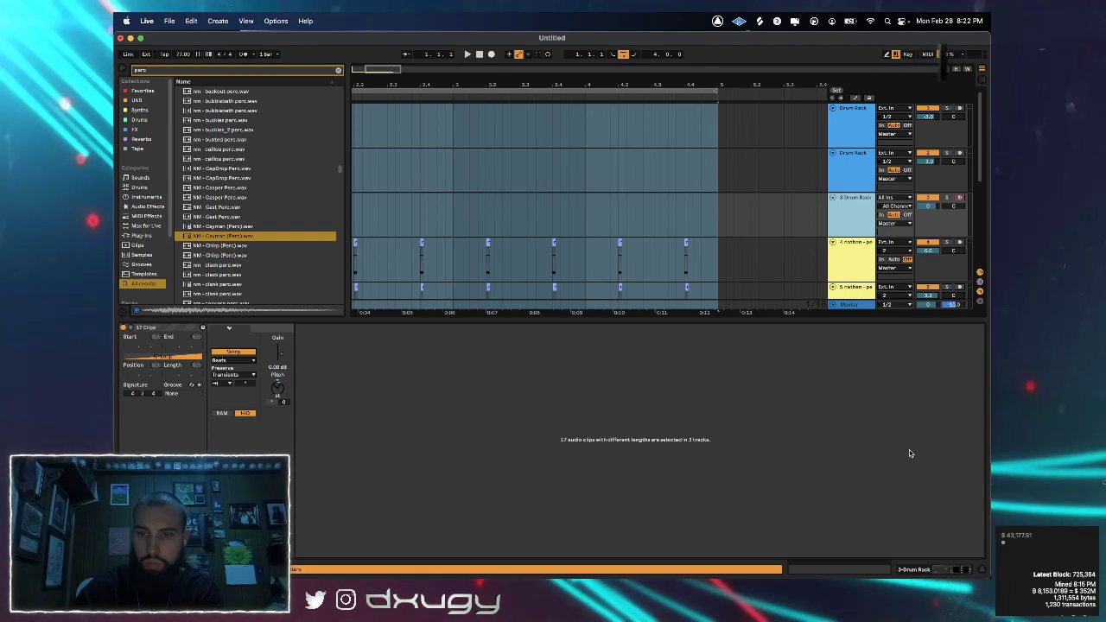
pyautogui.click(953, 569)
# Audition the Nasty and Ocean perc samples and load Ocean - Bioko Perc into the drum rack
pyautogui.scroll(-10, 213, 301)
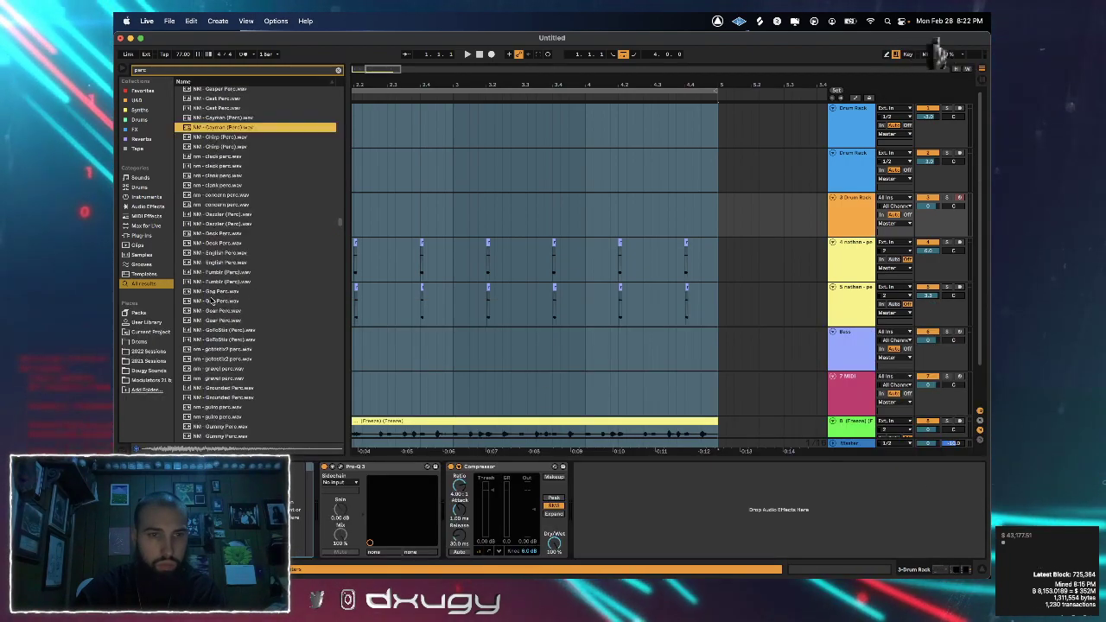
pyautogui.scroll(-2, 212, 300)
pyautogui.click(212, 303)
pyautogui.click(213, 313)
pyautogui.click(214, 342)
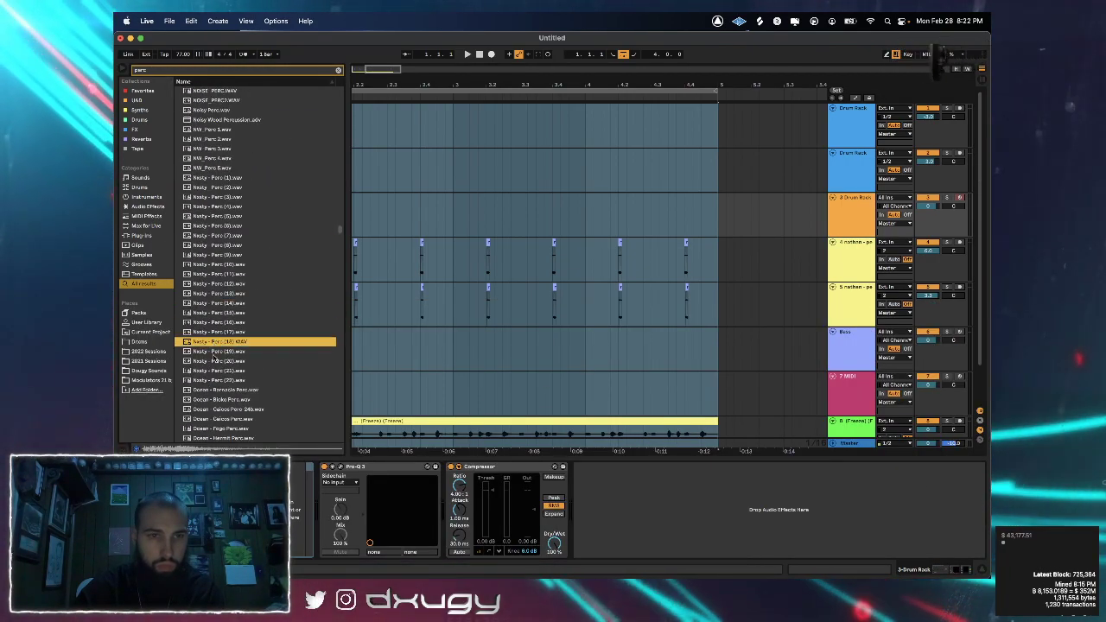
pyautogui.click(215, 372)
pyautogui.click(216, 381)
pyautogui.click(218, 399)
pyautogui.scroll(-15, 220, 400)
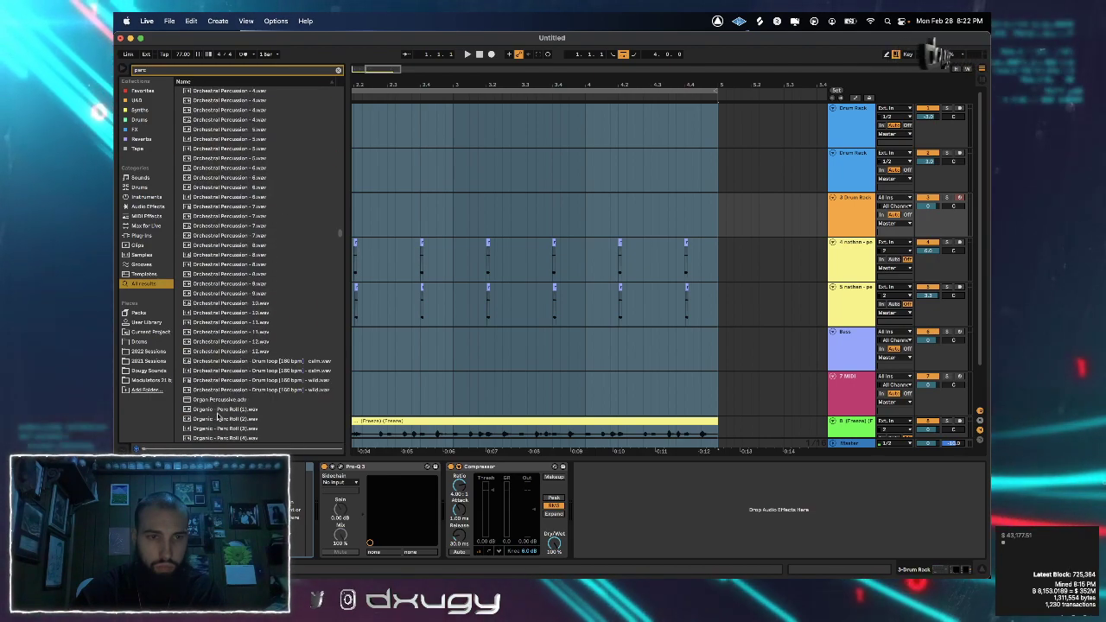
pyautogui.scroll(10, 222, 385)
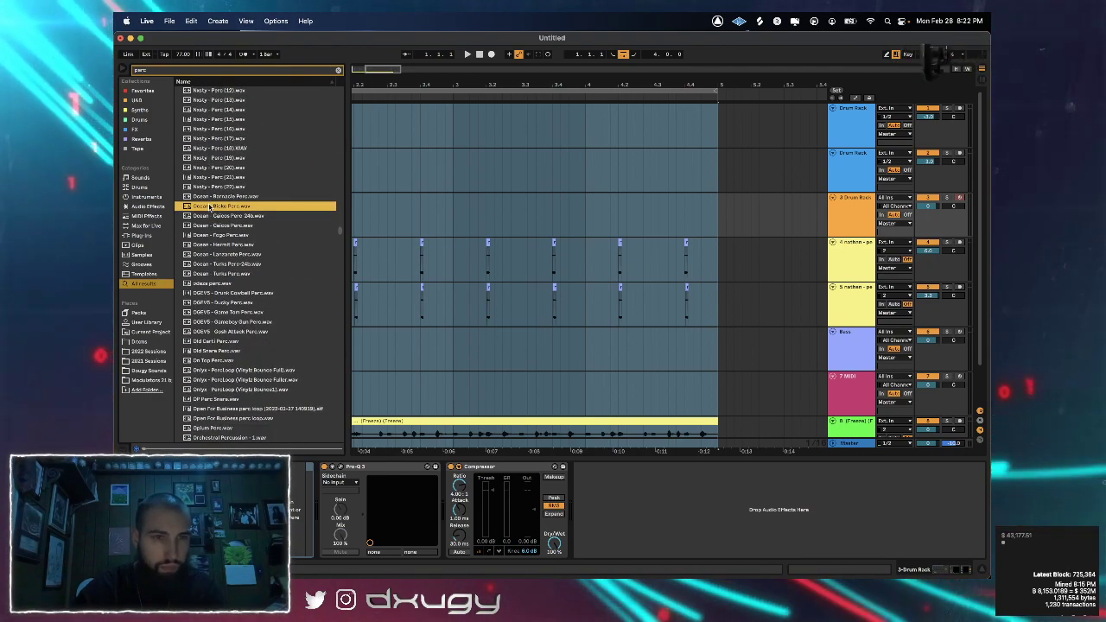
pyautogui.click(426, 317)
# Create an empty four-bar MIDI clip on the 3 Drum Rack track, from bar 1 to bar 5
pyautogui.hscroll(-5, 604, 181)
pyautogui.click(608, 200)
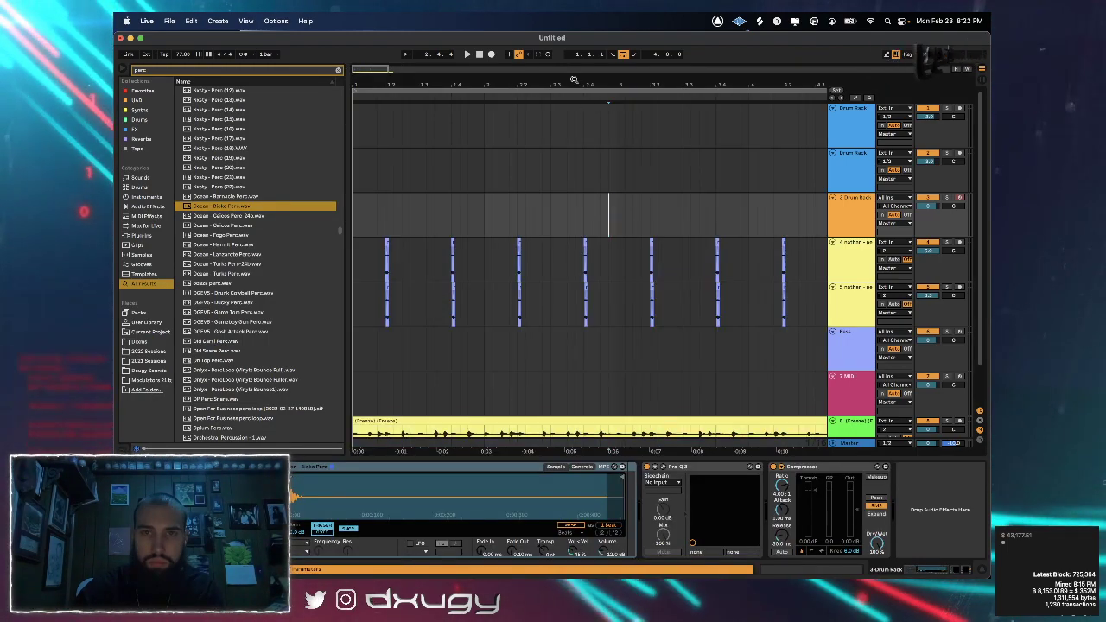
pyautogui.moveTo(574, 80); pyautogui.dragTo(496, 79)
pyautogui.moveTo(687, 219); pyautogui.dragTo(385, 213)
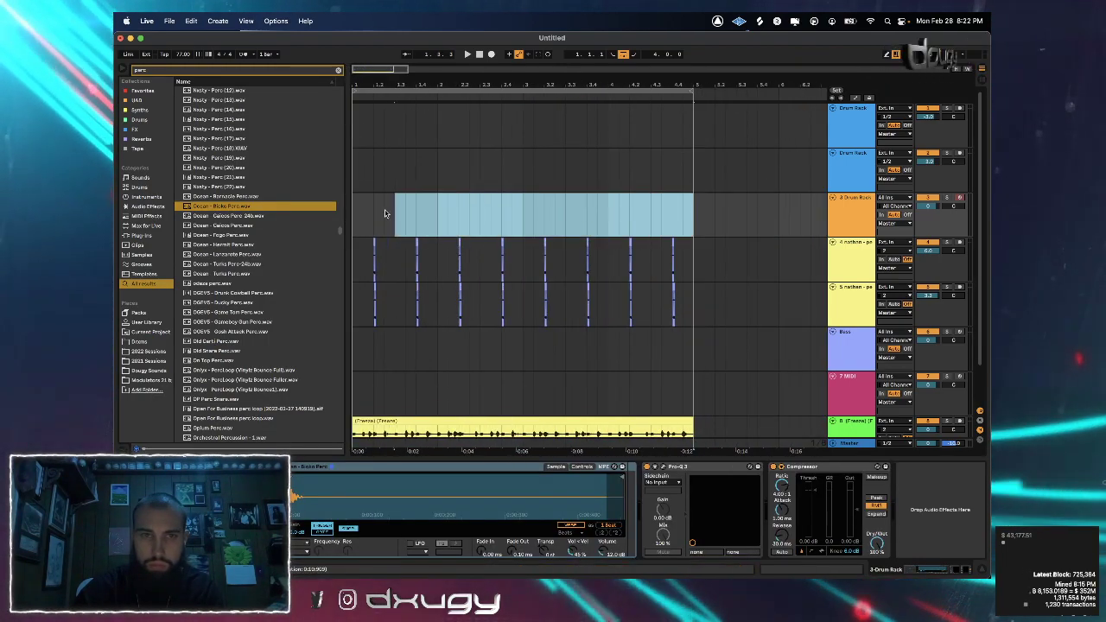
pyautogui.press('super+shift+m')
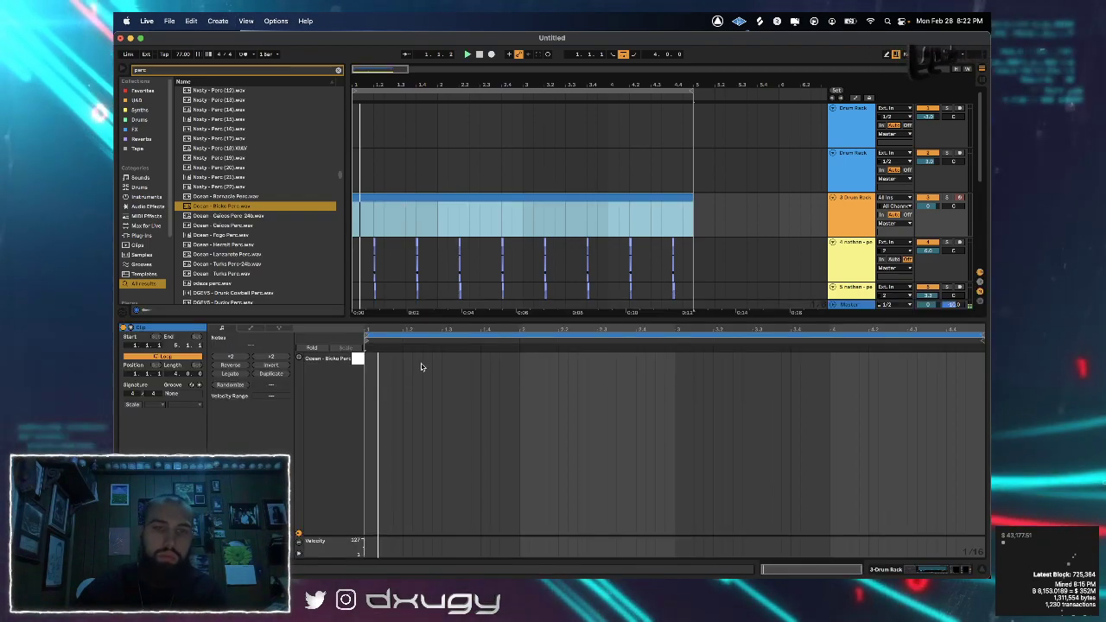
# Add two consecutive sixteenth-note Ocean perc hits just before beat 1.2 and duplicate the pair half a bar onward
pyautogui.click(396, 361)
pyautogui.doubleClick(397, 358)
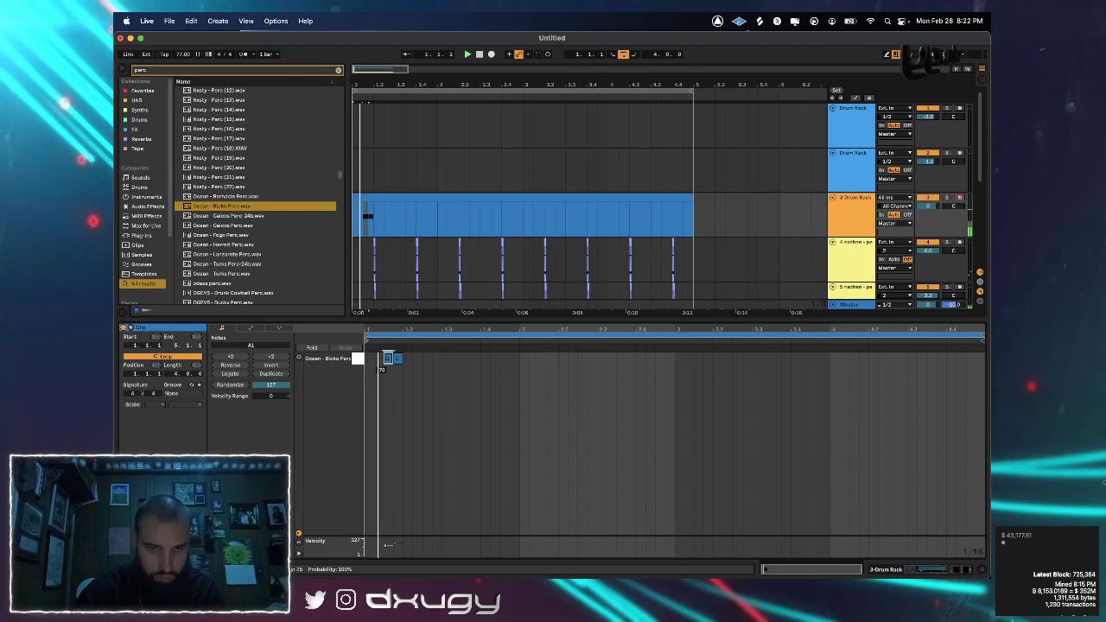
pyautogui.doubleClick(427, 358)
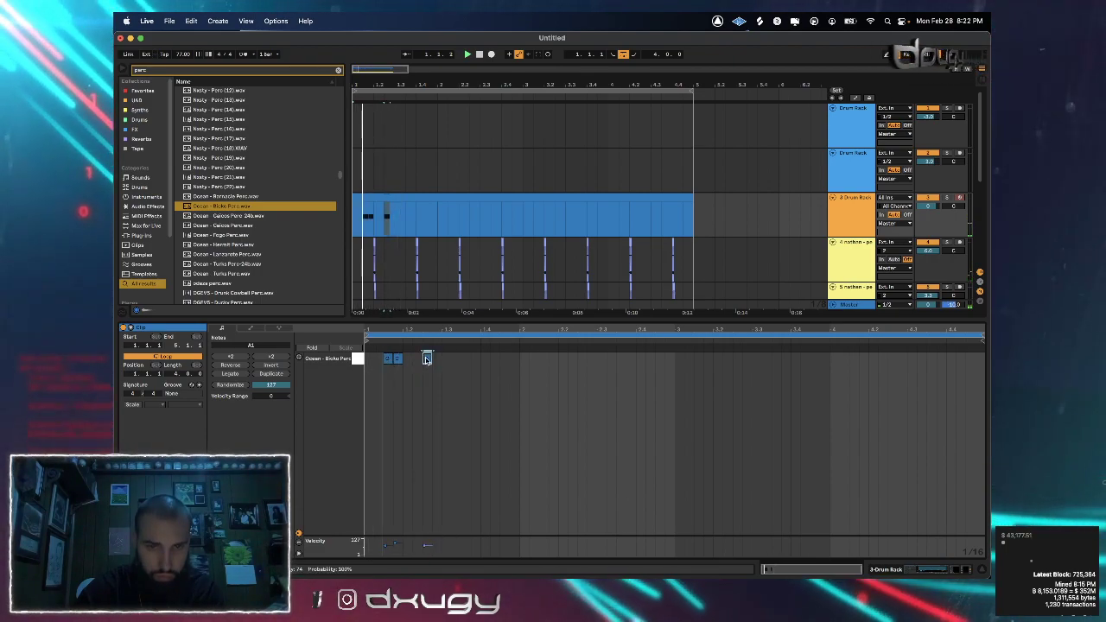
pyautogui.press('Delete')
pyautogui.press('super+a')
pyautogui.press('super+d')
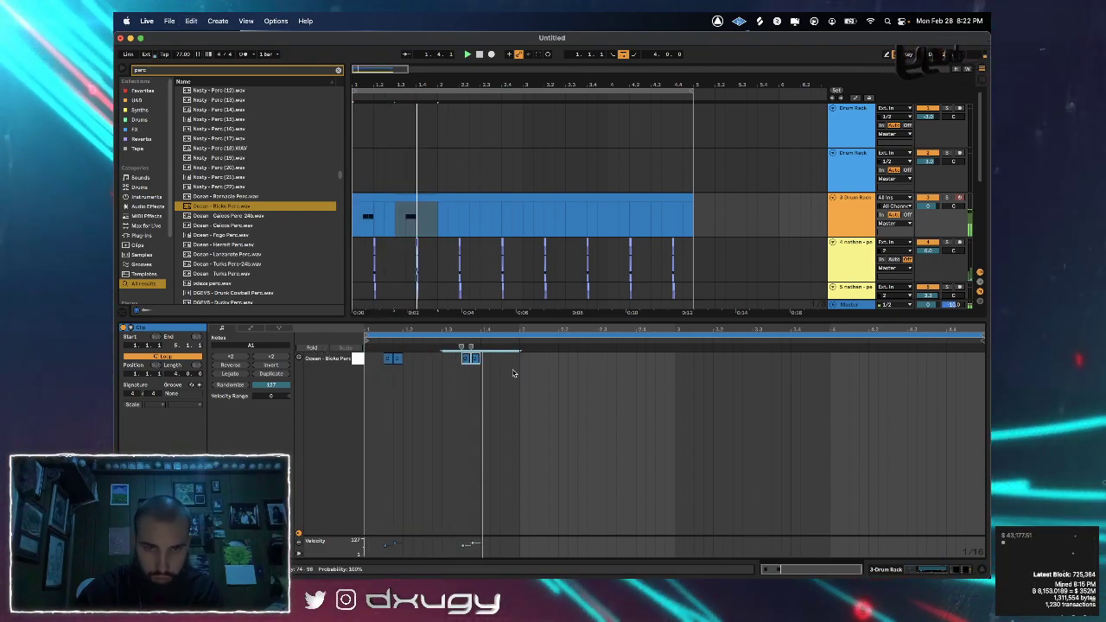
# Duplicate the Ocean perc pattern from the first two bars into bars 3 and 4
pyautogui.moveTo(523, 358); pyautogui.dragTo(396, 348)
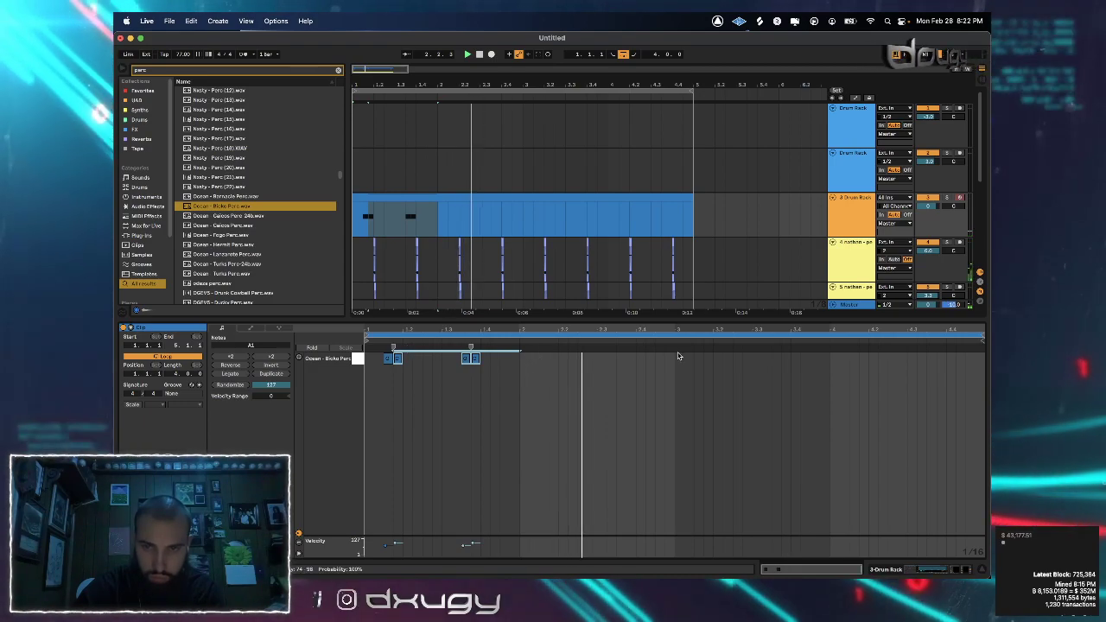
pyautogui.moveTo(677, 355); pyautogui.dragTo(435, 340)
pyautogui.press('super+a')
pyautogui.press('super+d')
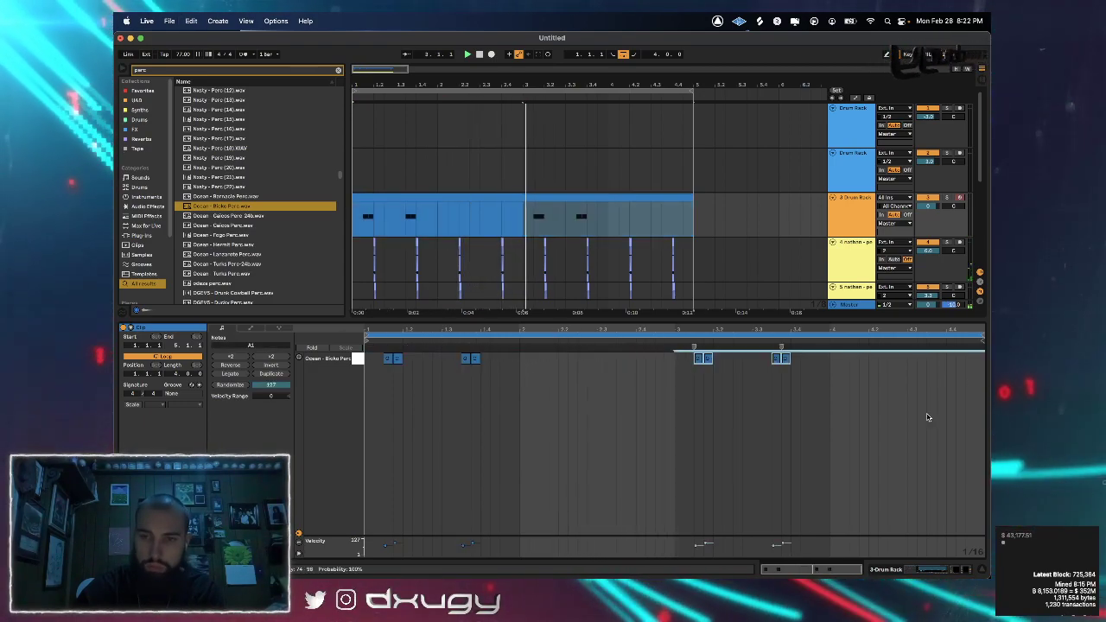
# Set the Drum Rack track's volume to -0.8 dB while playing it soloed, and solo both perc tracks with it
pyautogui.click(948, 198)
pyautogui.press('space')
pyautogui.press('space')
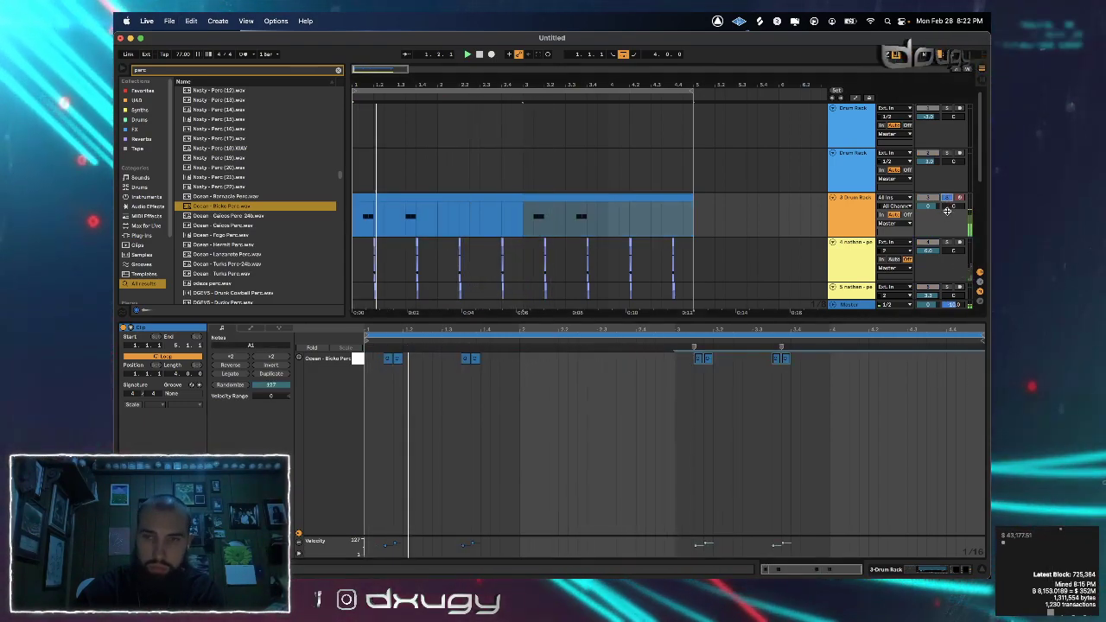
pyautogui.scroll(-2, 938, 225)
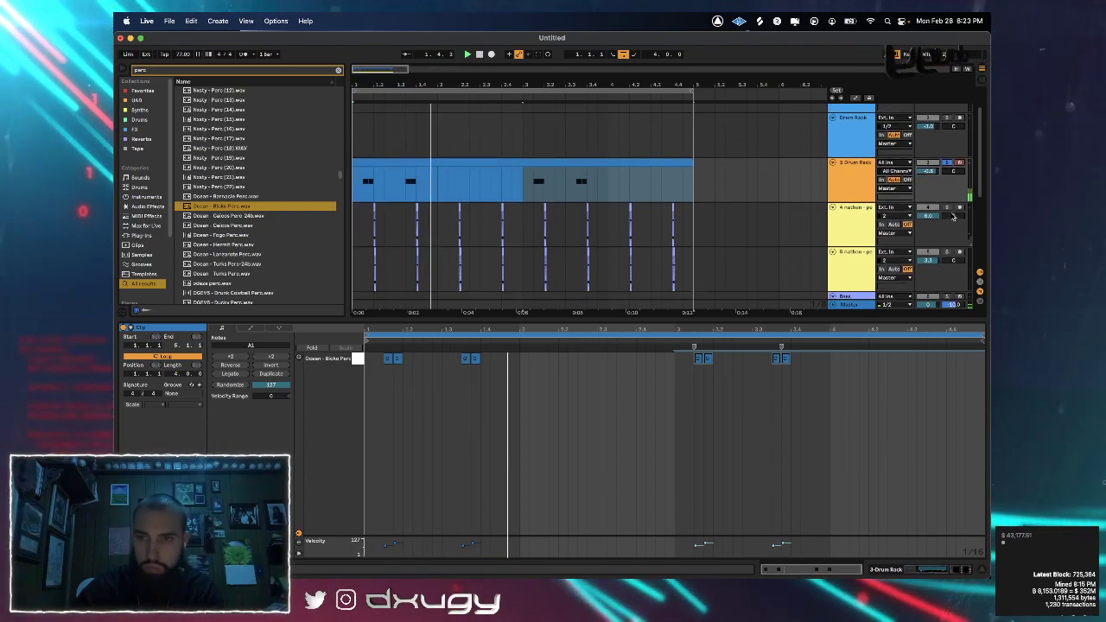
pyautogui.click(929, 567)
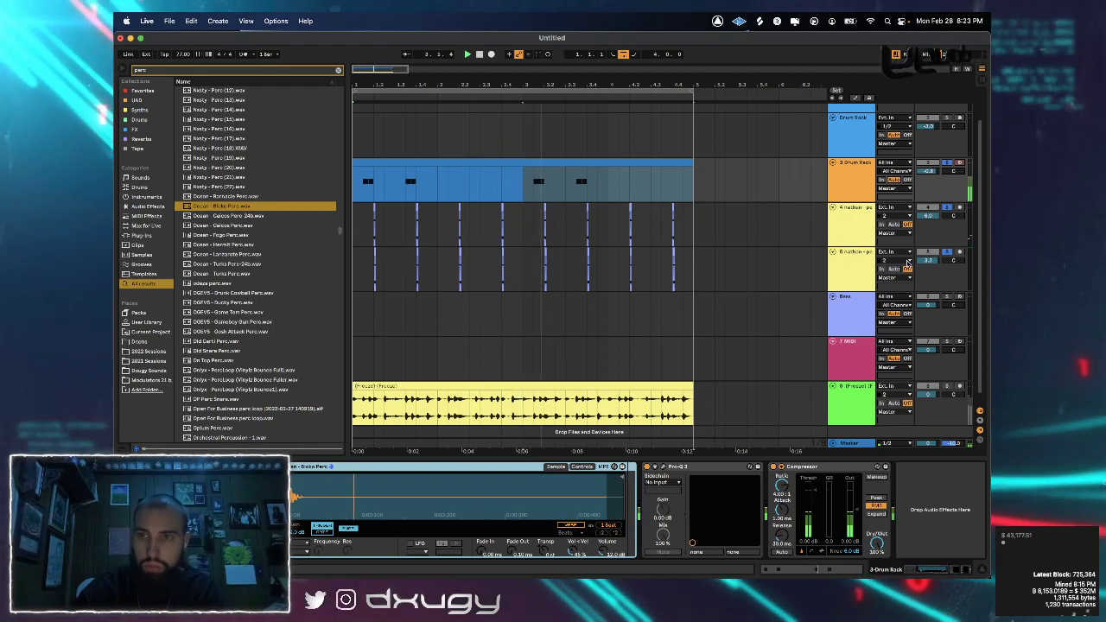
# Audition the remaining Ocean samples and the Orchestral Percussion samples while the soloed percussion tracks play
pyautogui.click(305, 273)
pyautogui.scroll(-3, 304, 275)
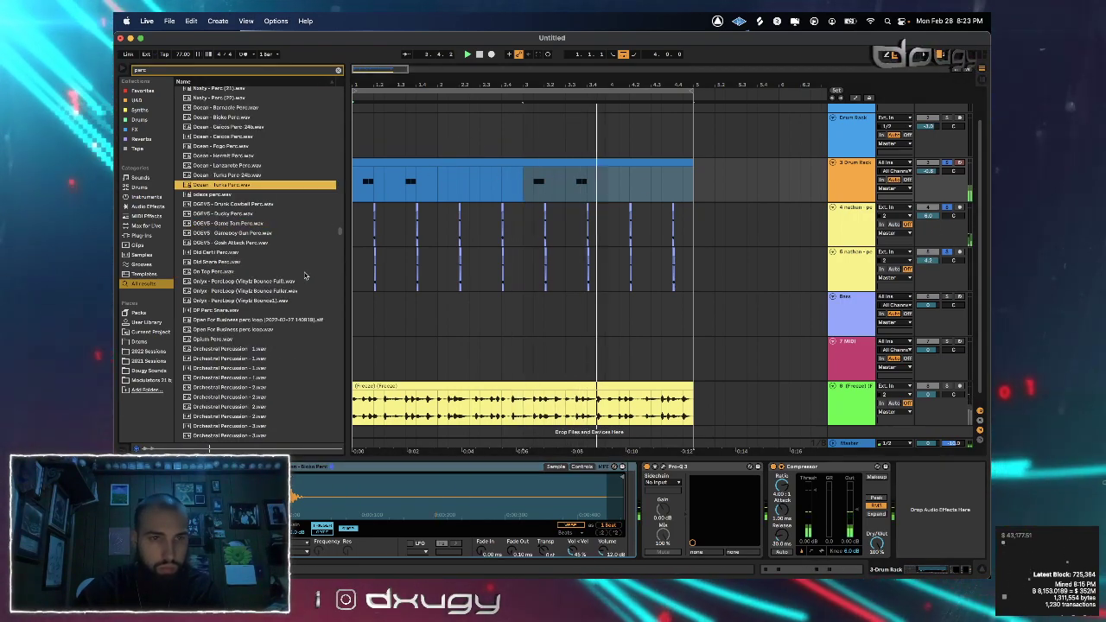
pyautogui.click(305, 290)
pyautogui.scroll(-4, 302, 291)
pyautogui.click(248, 306)
pyautogui.scroll(-3, 248, 303)
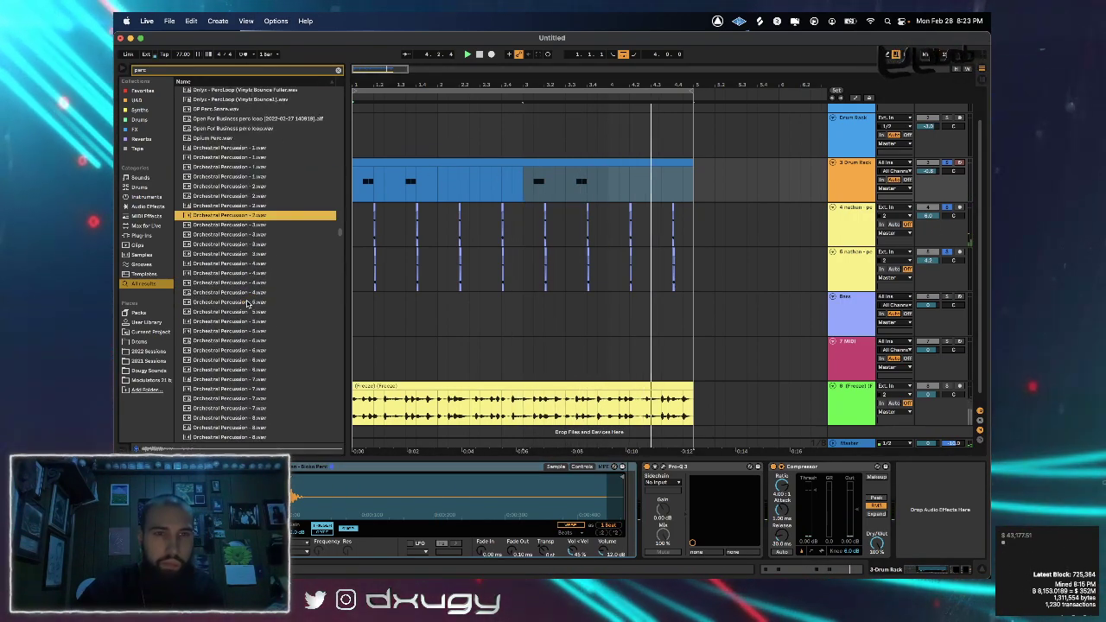
pyautogui.click(233, 285)
pyautogui.scroll(-3, 230, 290)
pyautogui.click(223, 300)
pyautogui.scroll(-4, 223, 300)
pyautogui.click(219, 301)
pyautogui.scroll(-9, 219, 298)
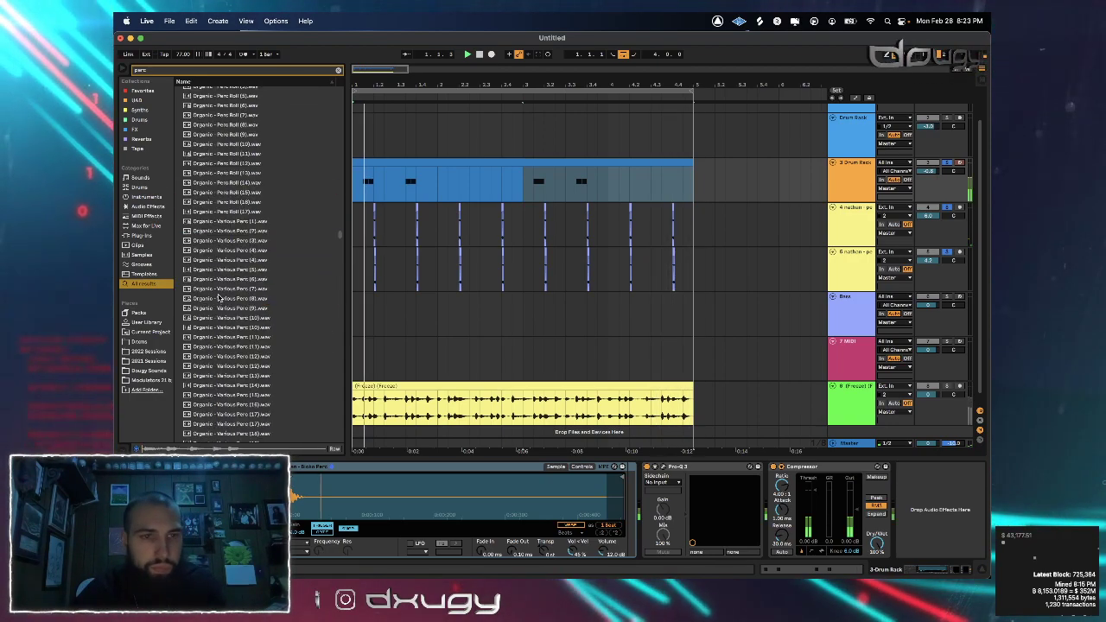
# Audition the Organic - Various Perc samples against the playing percussion to choose another one-shot
pyautogui.click(218, 299)
pyautogui.scroll(-3, 219, 298)
pyautogui.click(219, 294)
pyautogui.scroll(-3, 218, 294)
pyautogui.click(218, 297)
pyautogui.scroll(-4, 218, 297)
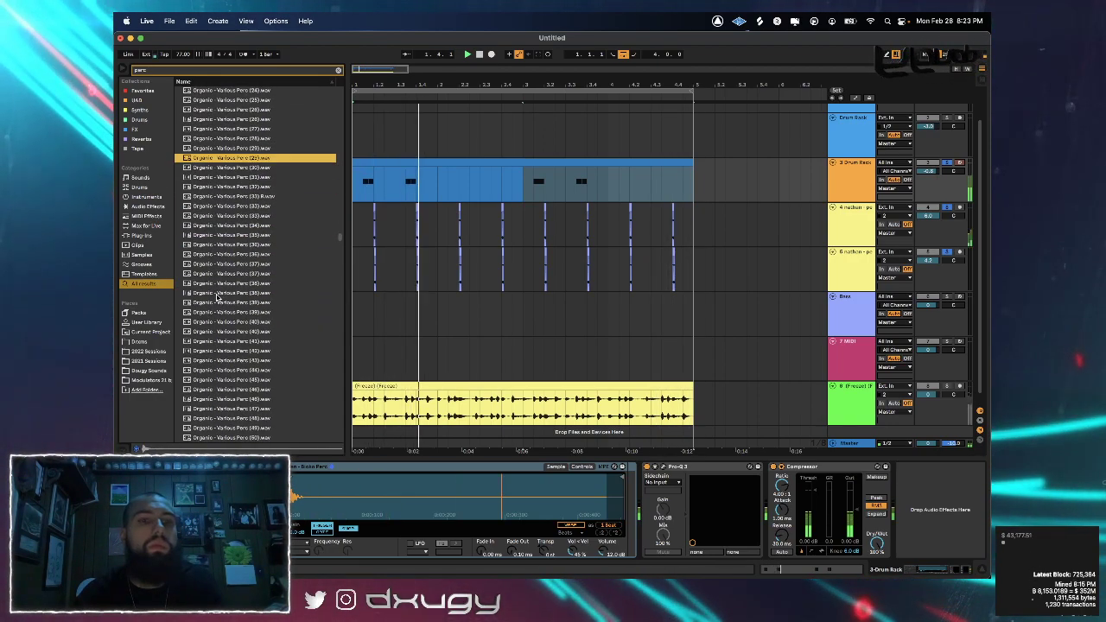
pyautogui.click(216, 284)
pyautogui.scroll(-4, 216, 281)
pyautogui.click(216, 275)
pyautogui.click(221, 324)
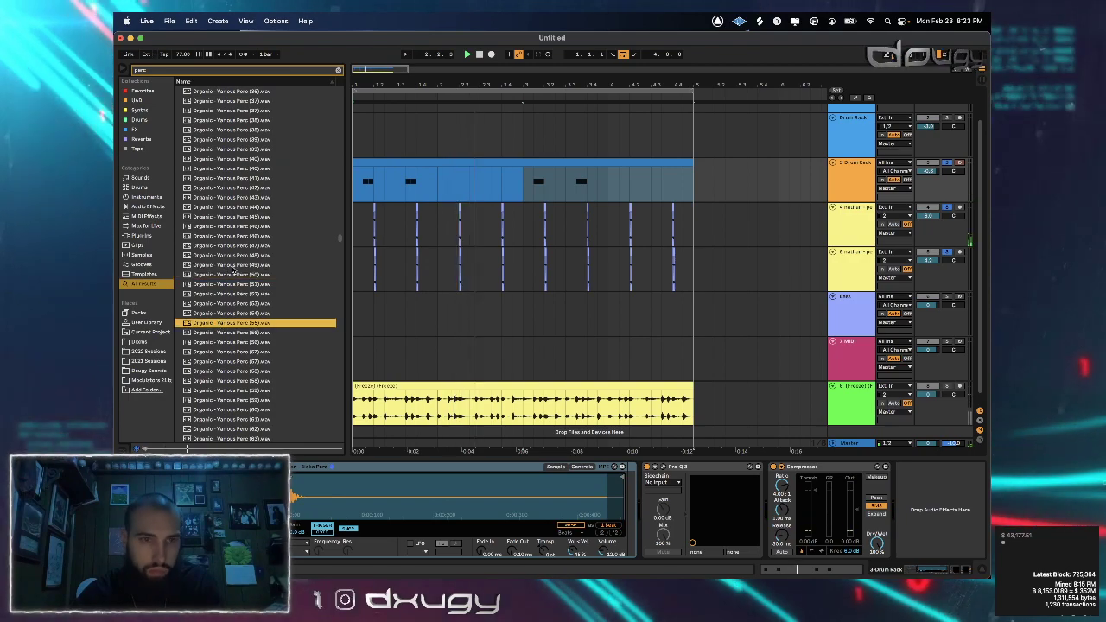
pyautogui.click(233, 273)
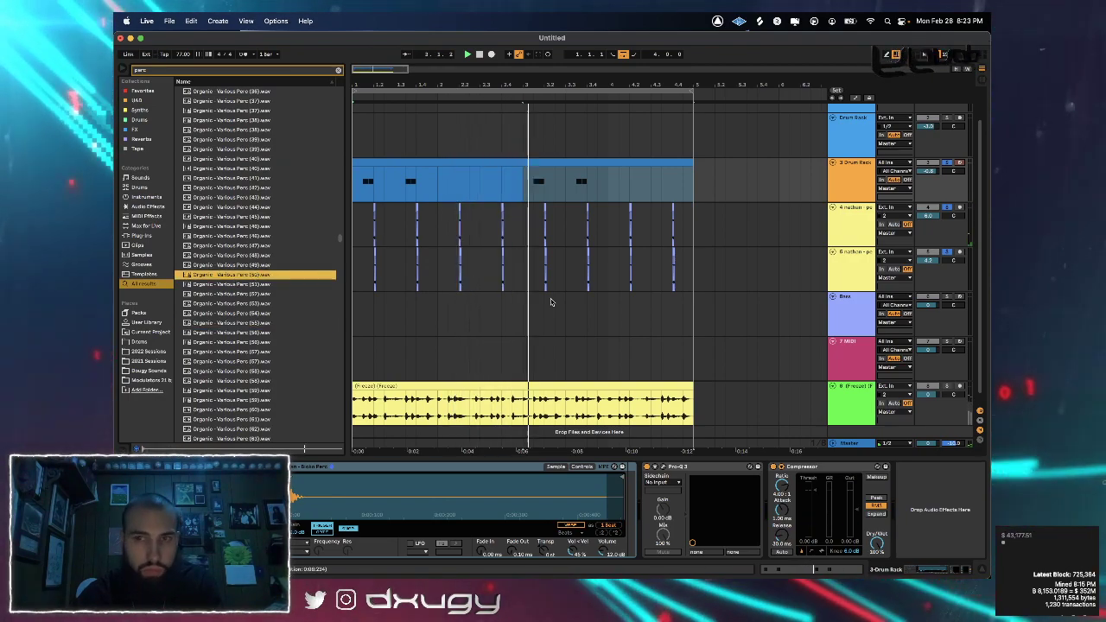
# Load Organic - Various Perc (50) into the drum rack on the 3 Drum Rack track
pyautogui.click(837, 264)
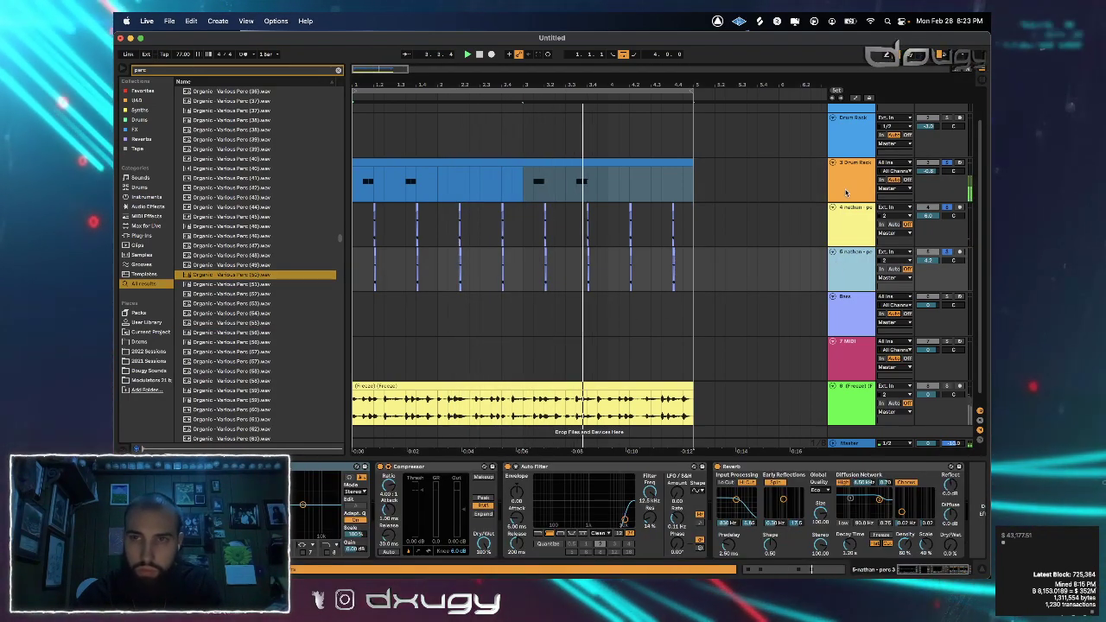
pyautogui.click(847, 192)
pyautogui.click(232, 274)
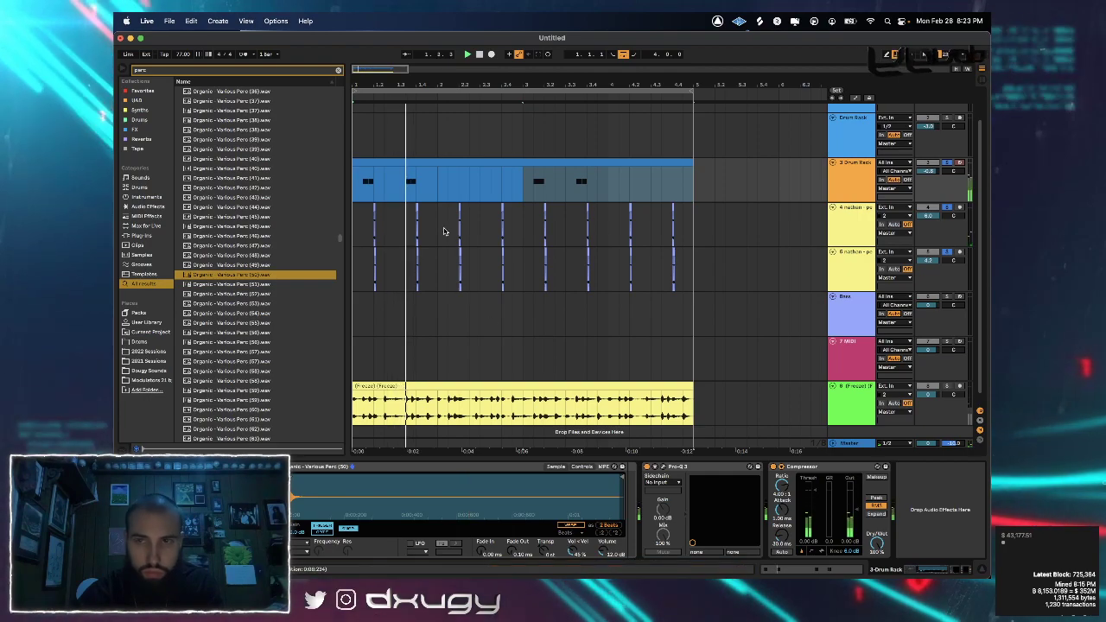
# Add three consecutive sixteenth-note hits of Organic - Various Perc (50) starting at beat 1.2 in the Drum Rack clip
pyautogui.click(420, 163)
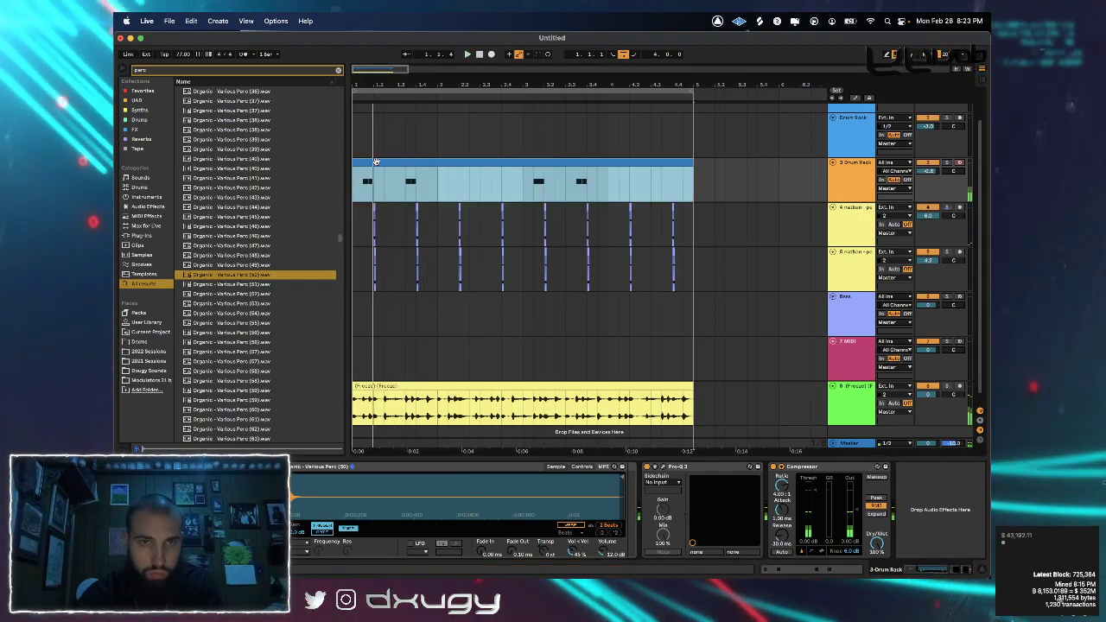
pyautogui.doubleClick(376, 161)
pyautogui.doubleClick(423, 357)
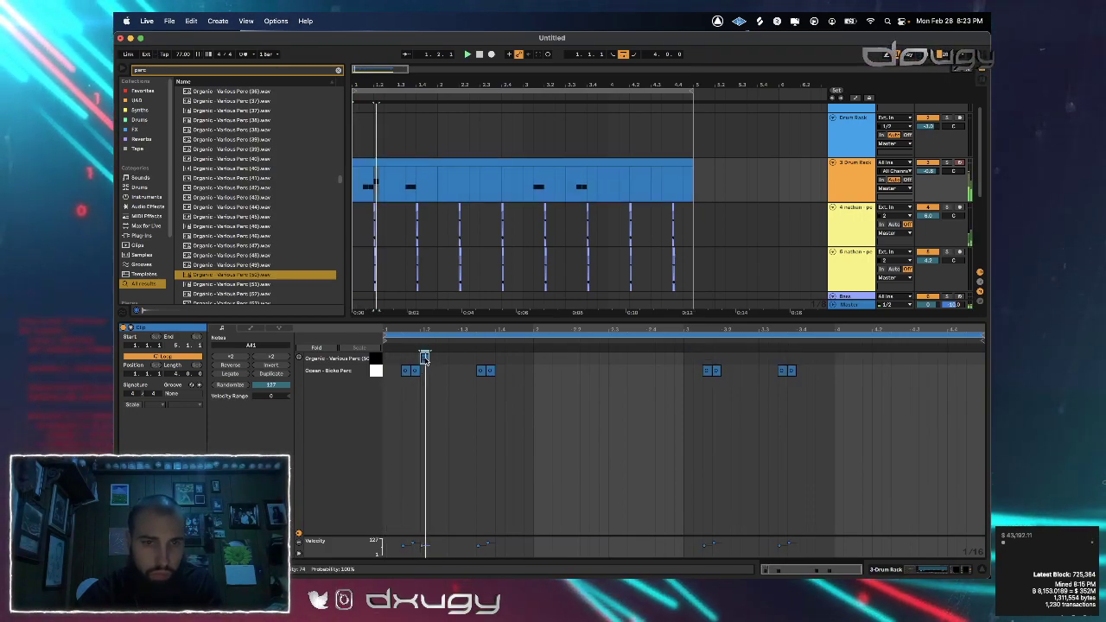
pyautogui.press('super+d')
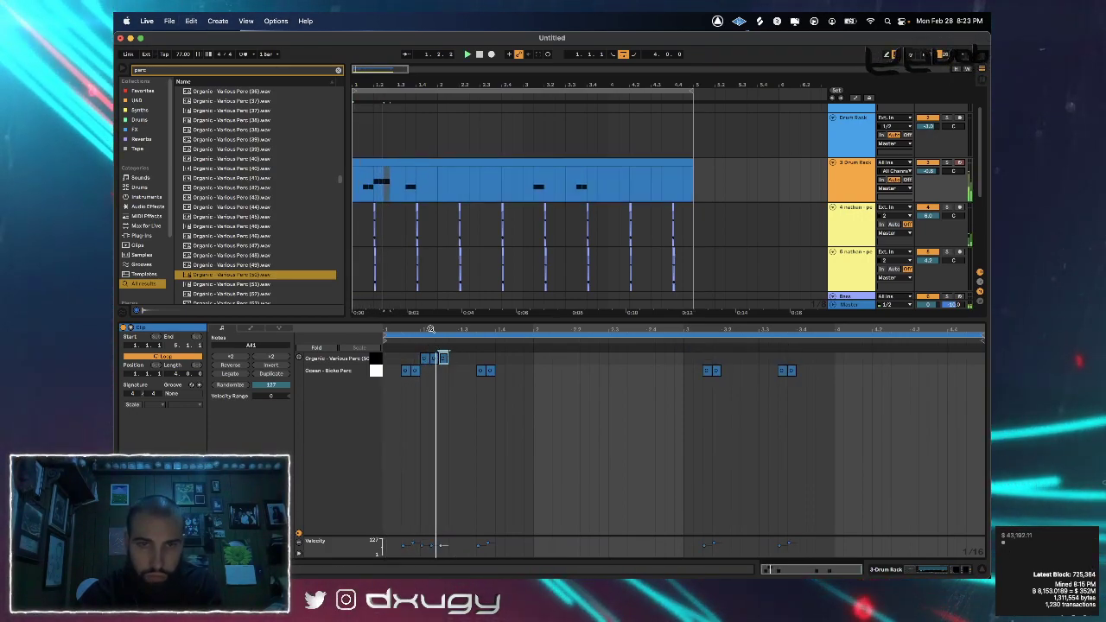
pyautogui.moveTo(432, 330); pyautogui.dragTo(431, 328)
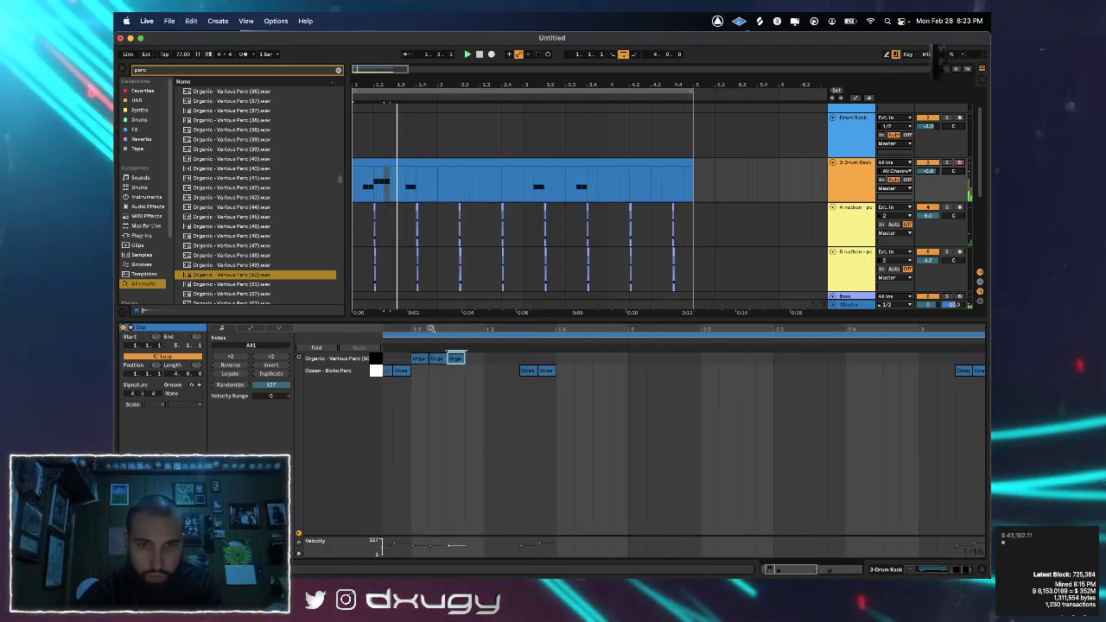
# Add Organic - Various Perc (50) hits at 1.4.4 and 2.1, and duplicate that row's two-bar pattern into bars 3 and 4
pyautogui.doubleClick(619, 359)
pyautogui.press('super+d')
pyautogui.moveTo(623, 358); pyautogui.dragTo(624, 363)
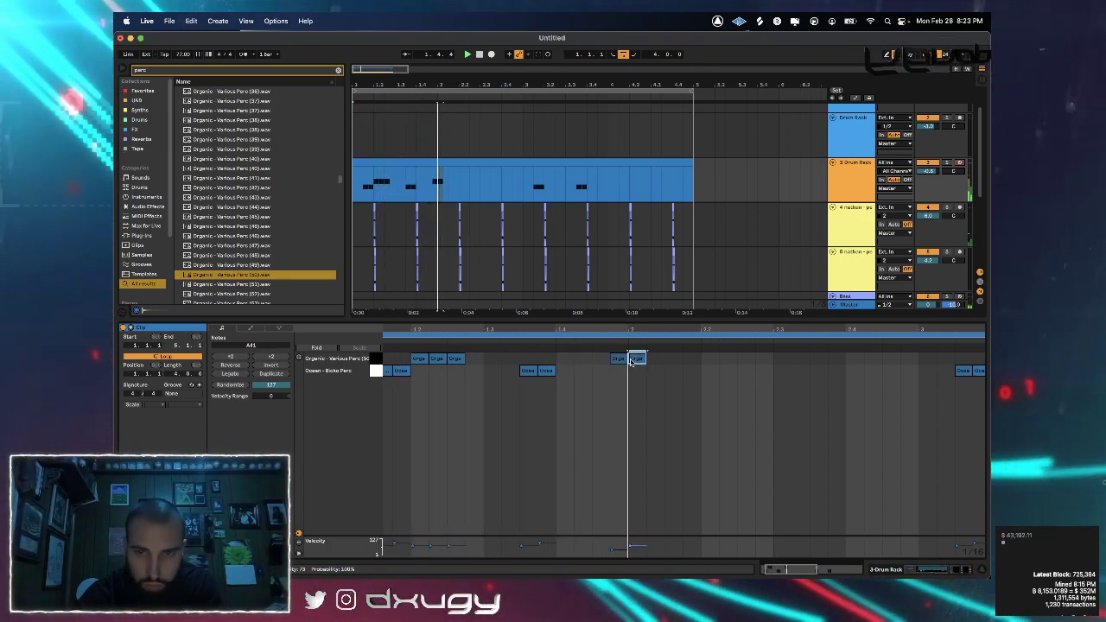
pyautogui.scroll(-2, 698, 328)
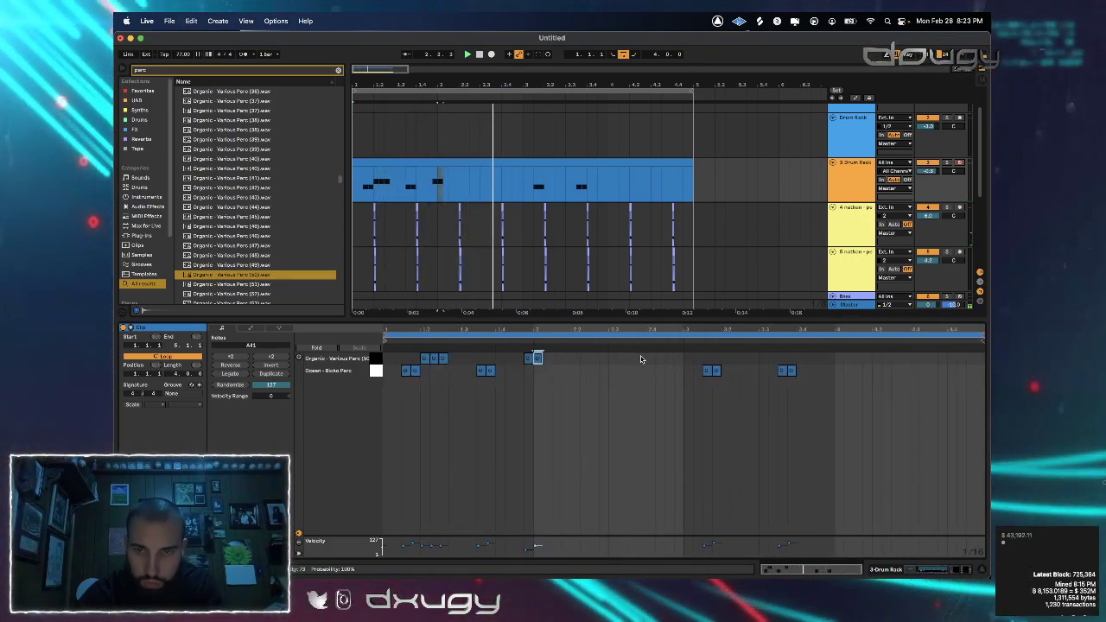
pyautogui.moveTo(662, 358); pyautogui.dragTo(373, 353)
pyautogui.press('super+d')
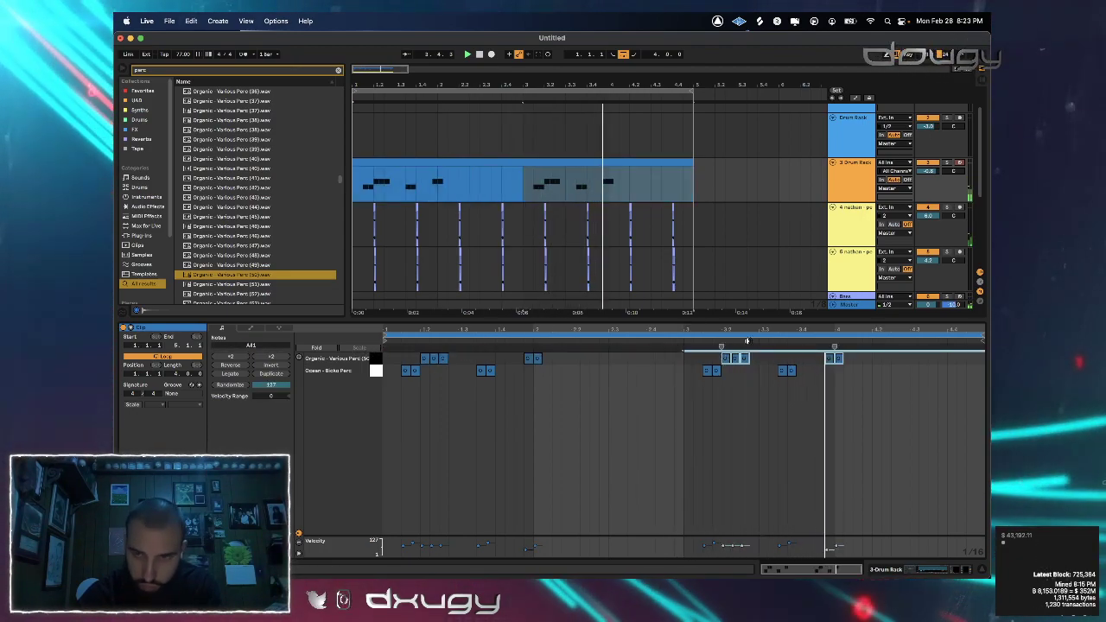
# Search the browser for PhaseMistress and load it onto the frozen drum loop track
pyautogui.scroll(-5, 666, 240)
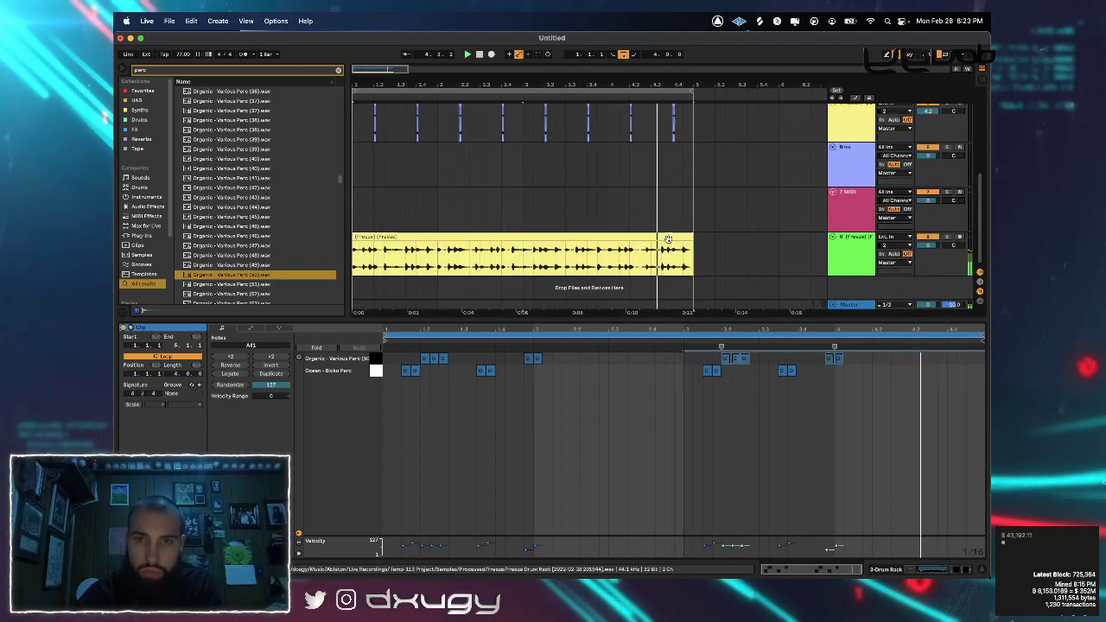
pyautogui.click(867, 250)
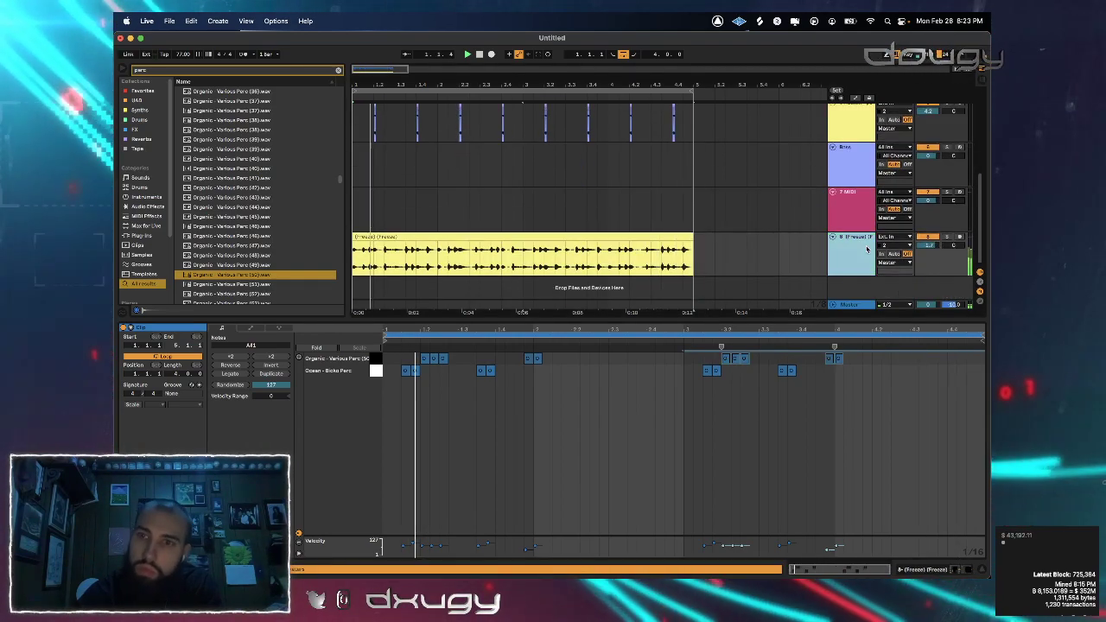
pyautogui.click(337, 72)
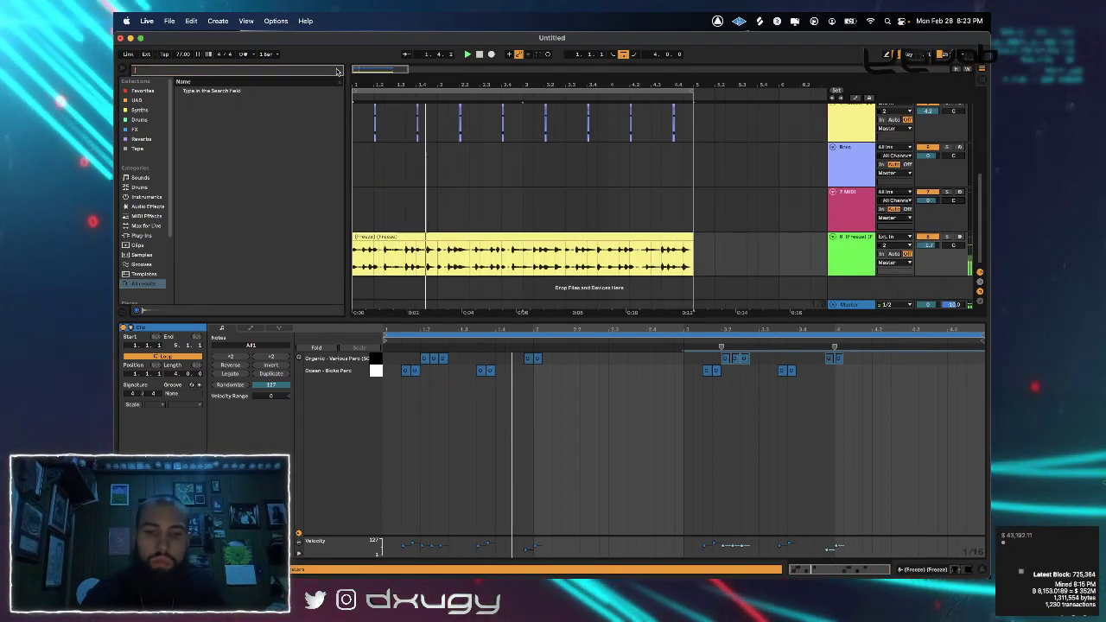
pyautogui.write('phasema')
pyautogui.moveTo(223, 91); pyautogui.dragTo(461, 275)
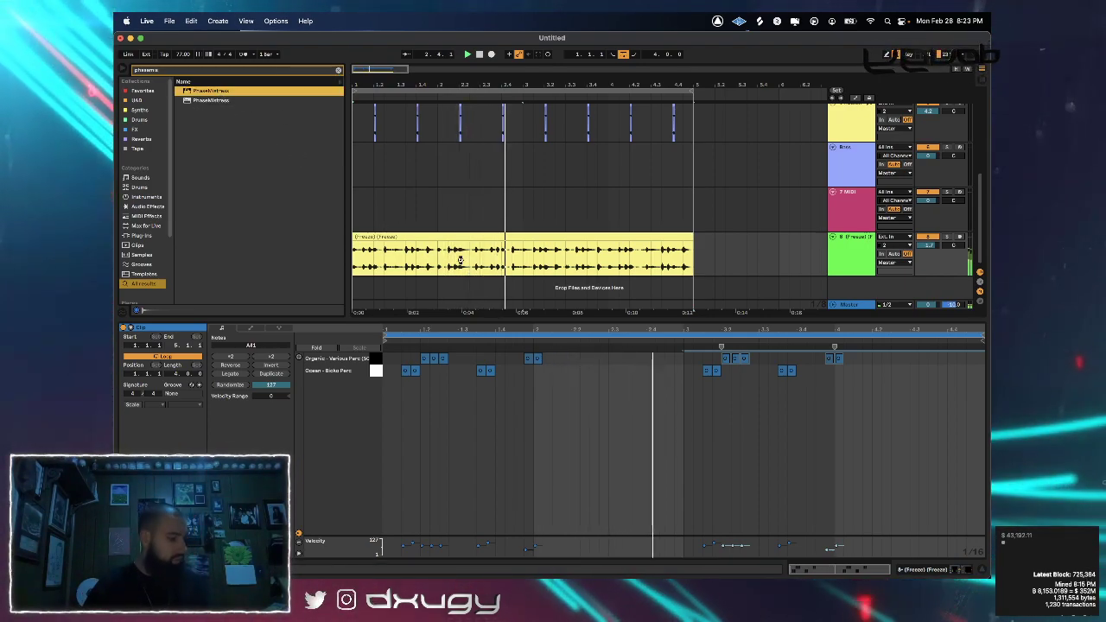
pyautogui.press('Return')
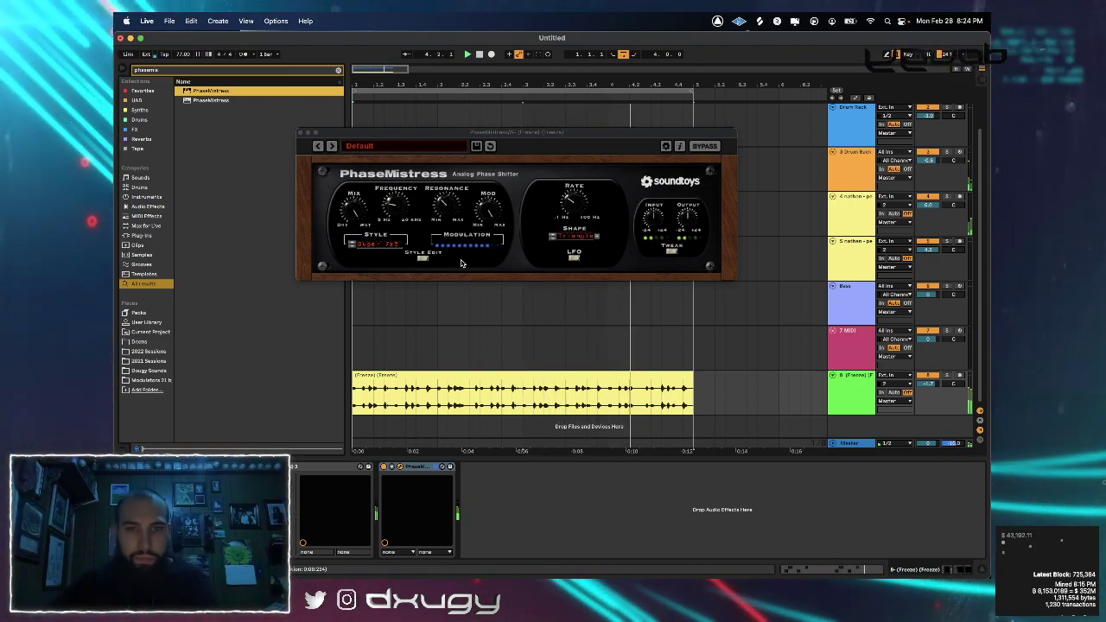
# Try the OverEater bass preset in PhaseMistress and settle on the RandomVoiceBox preset
pyautogui.click(367, 145)
pyautogui.moveTo(363, 201)
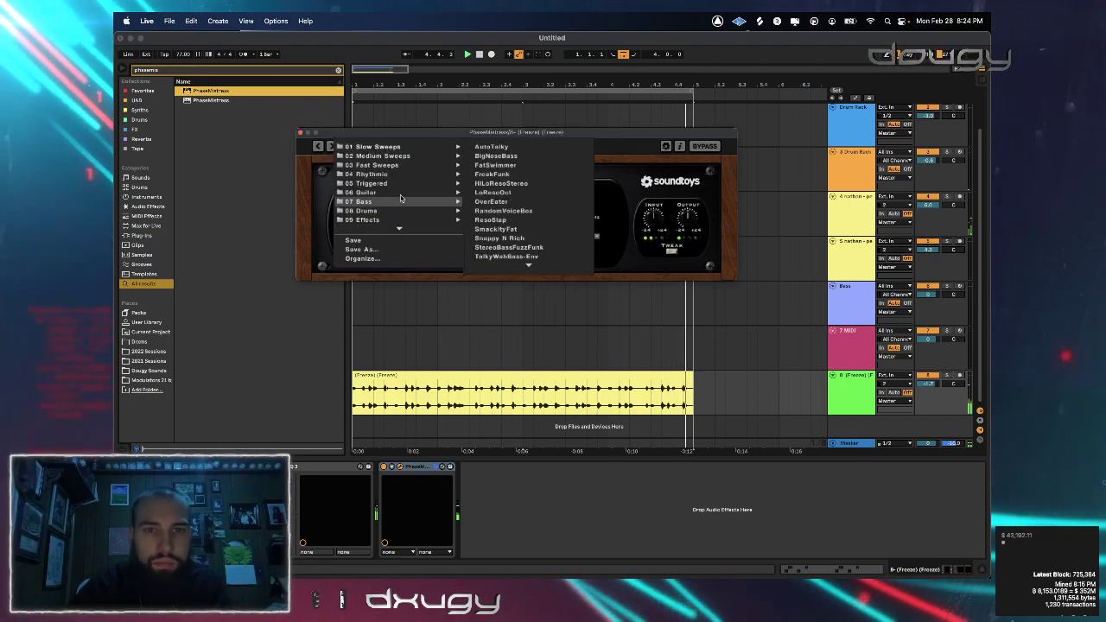
pyautogui.click(494, 202)
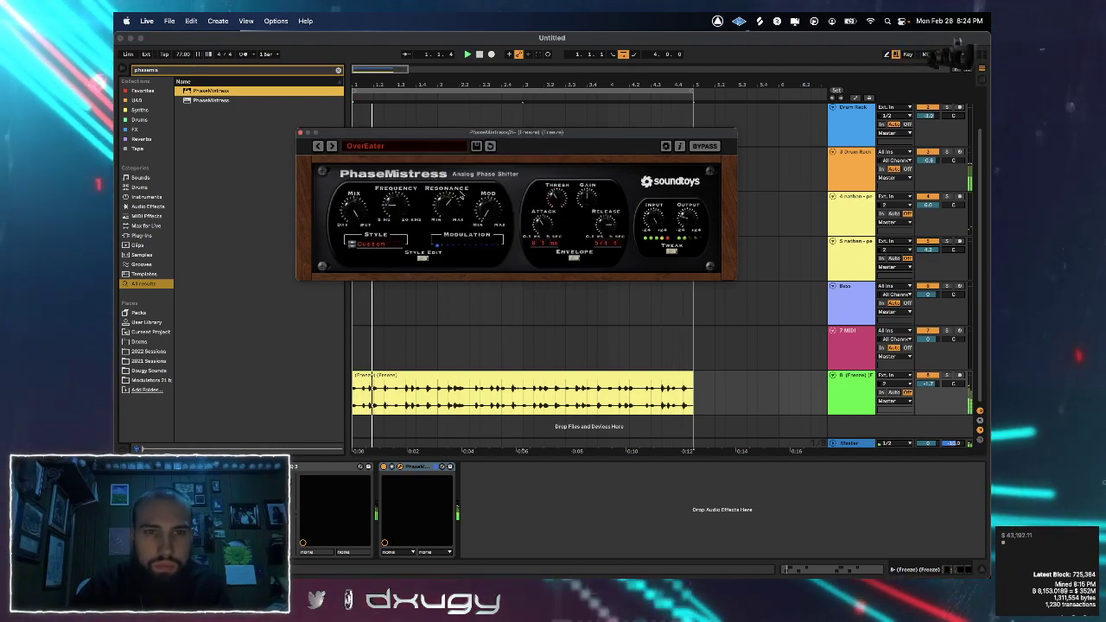
pyautogui.click(331, 146)
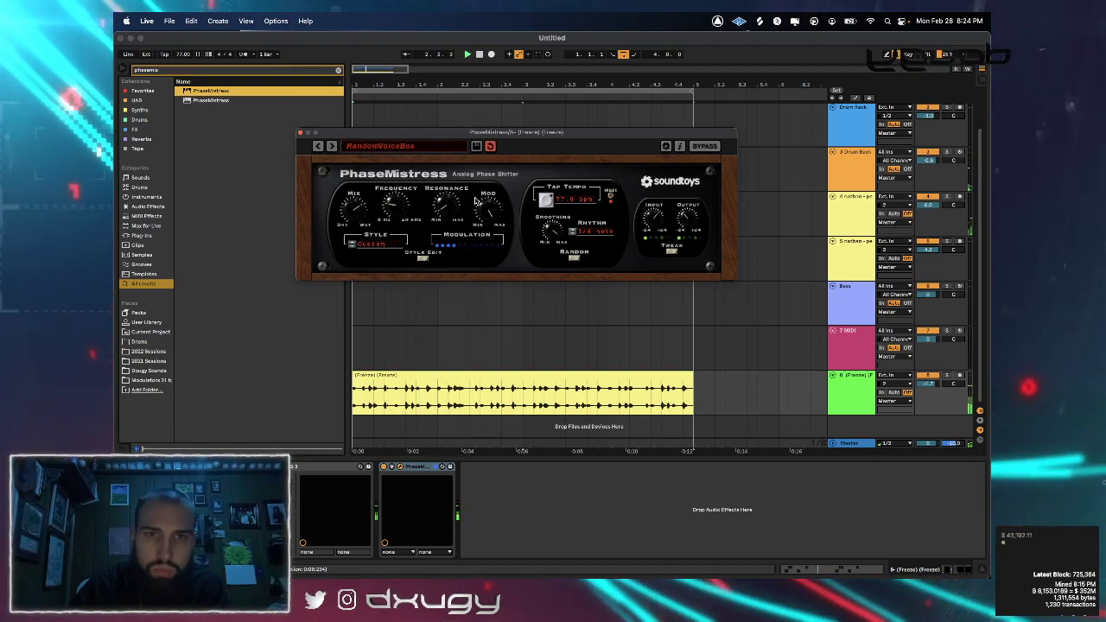
pyautogui.click(301, 134)
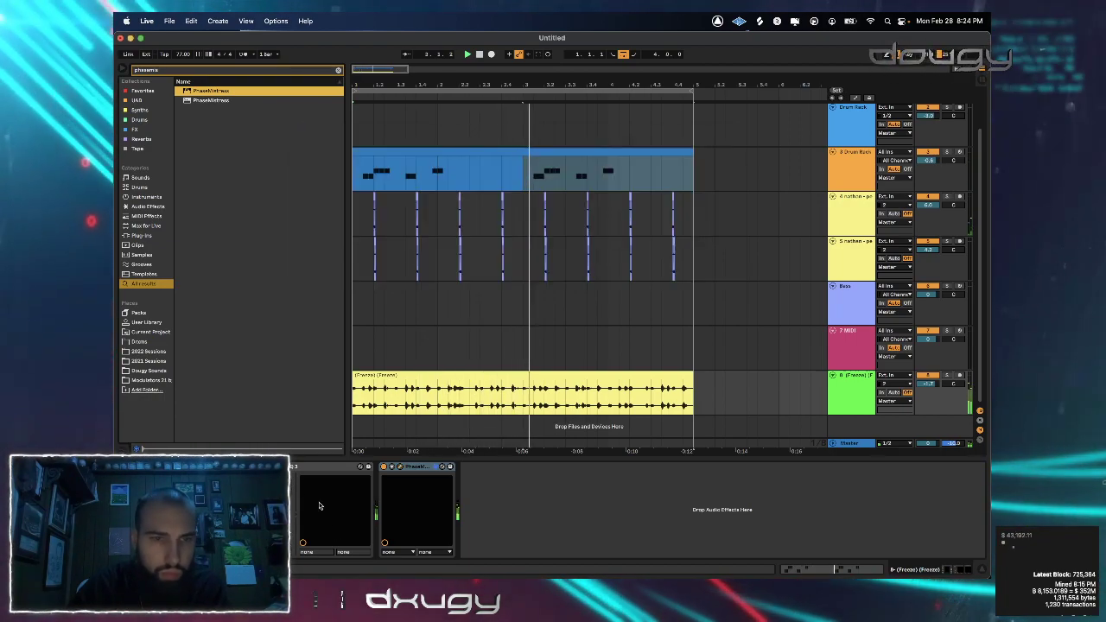
# Move Pro-Q 3 after PhaseMistress in the frozen loop's device chain and load its Low Cut preset
pyautogui.click(413, 490)
pyautogui.moveTo(411, 487); pyautogui.dragTo(467, 484)
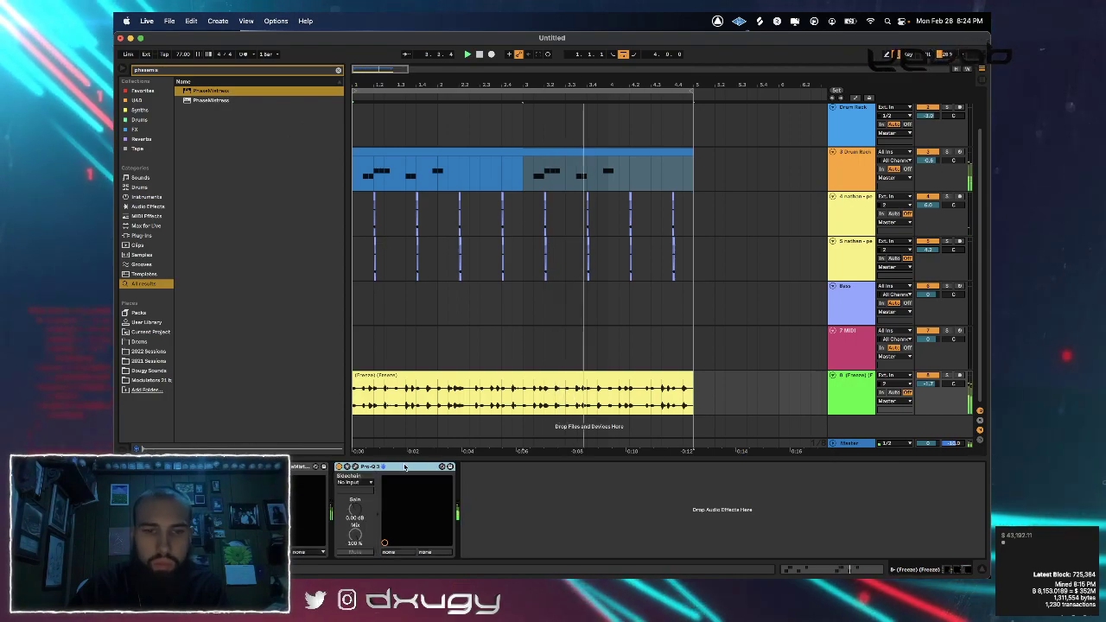
pyautogui.click(360, 473)
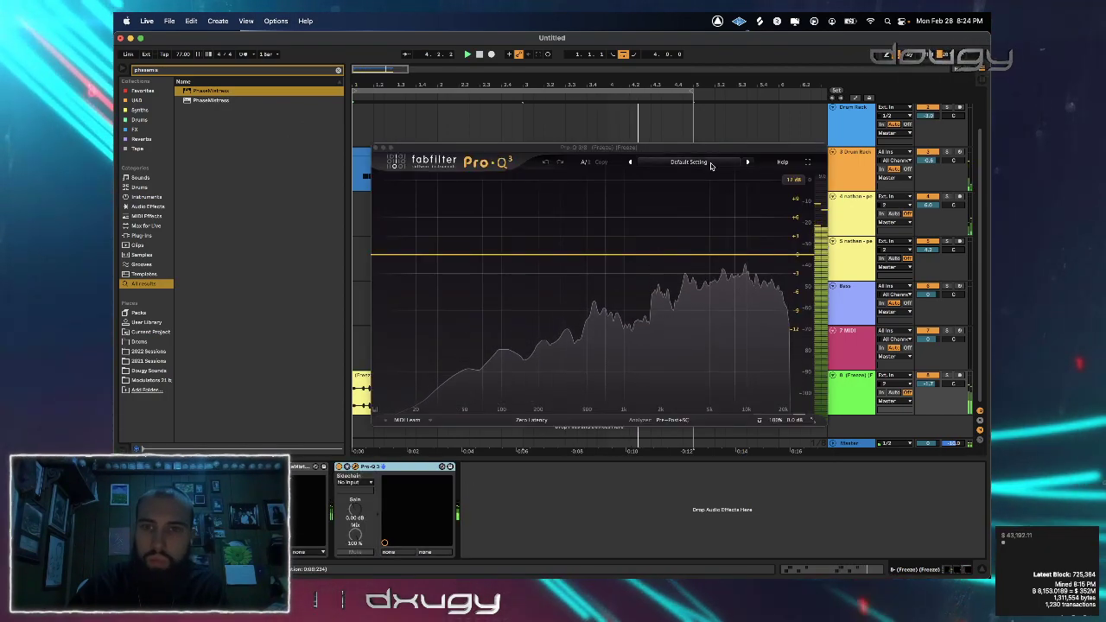
pyautogui.click(689, 162)
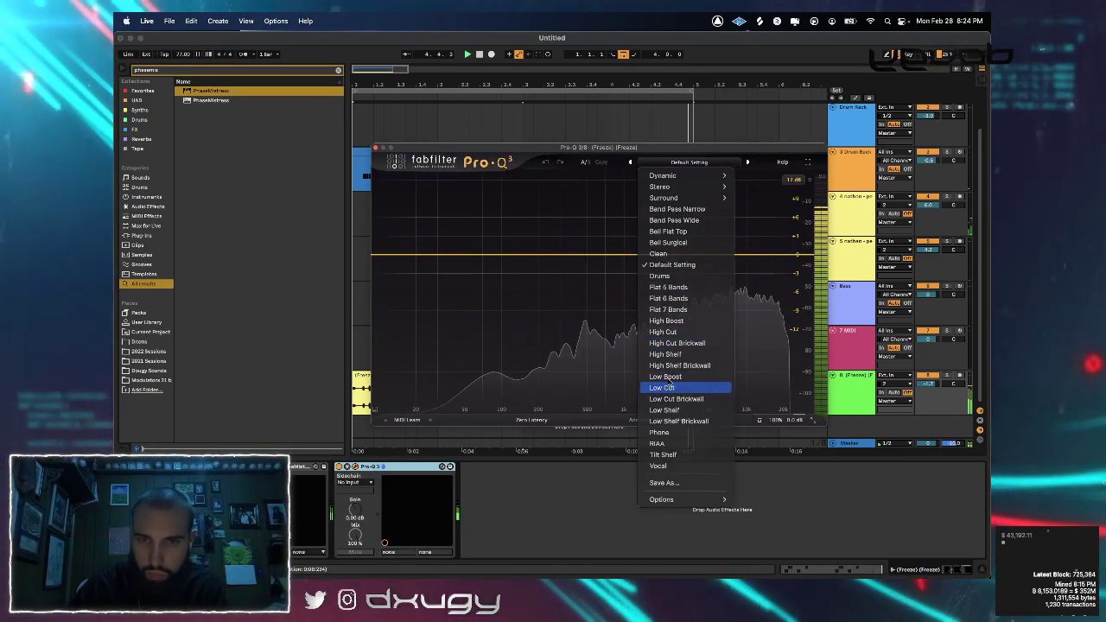
pyautogui.click(664, 388)
# Raise the low-cut band's frequency in Pro-Q 3 and add a dynamic bell cut at about 249 Hz
pyautogui.moveTo(464, 256); pyautogui.dragTo(506, 299)
pyautogui.moveTo(548, 261); pyautogui.dragTo(548, 276)
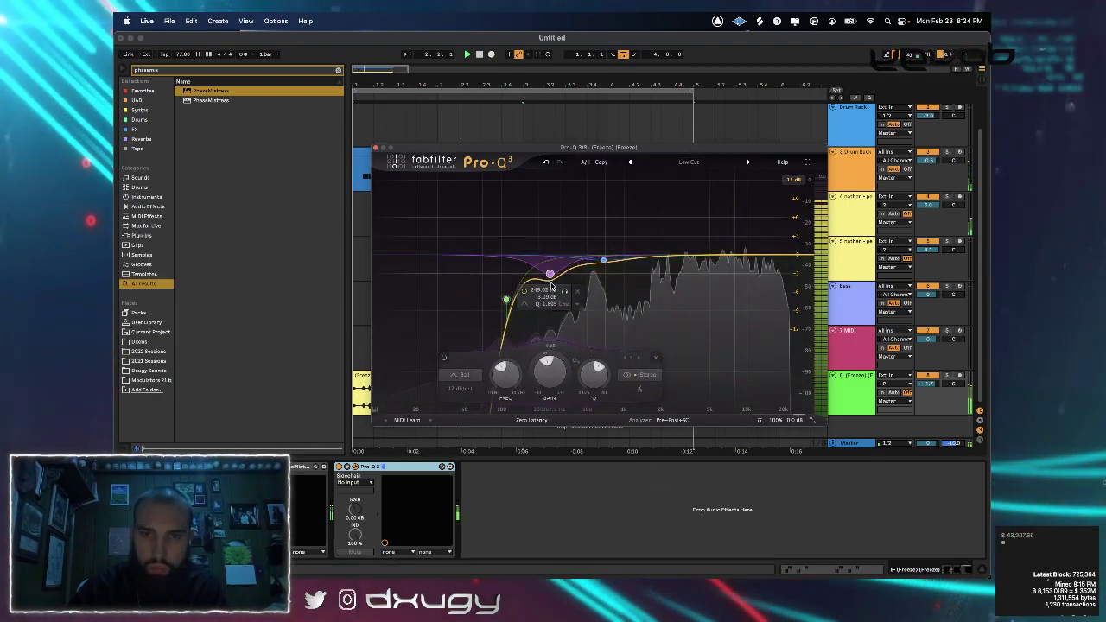
pyautogui.moveTo(542, 355); pyautogui.dragTo(523, 394)
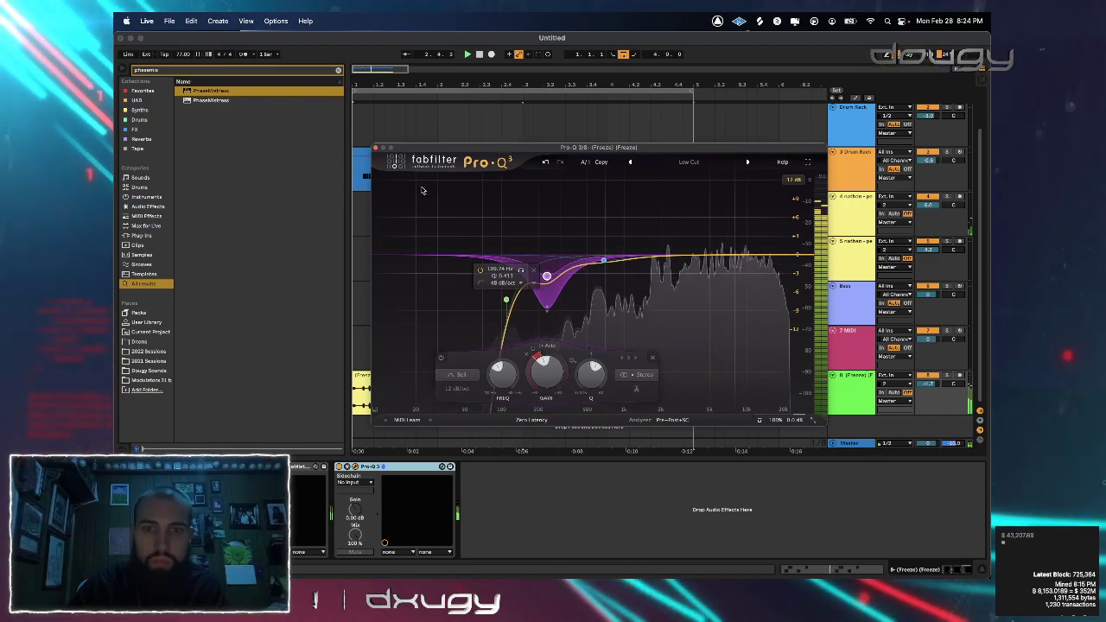
pyautogui.click(376, 149)
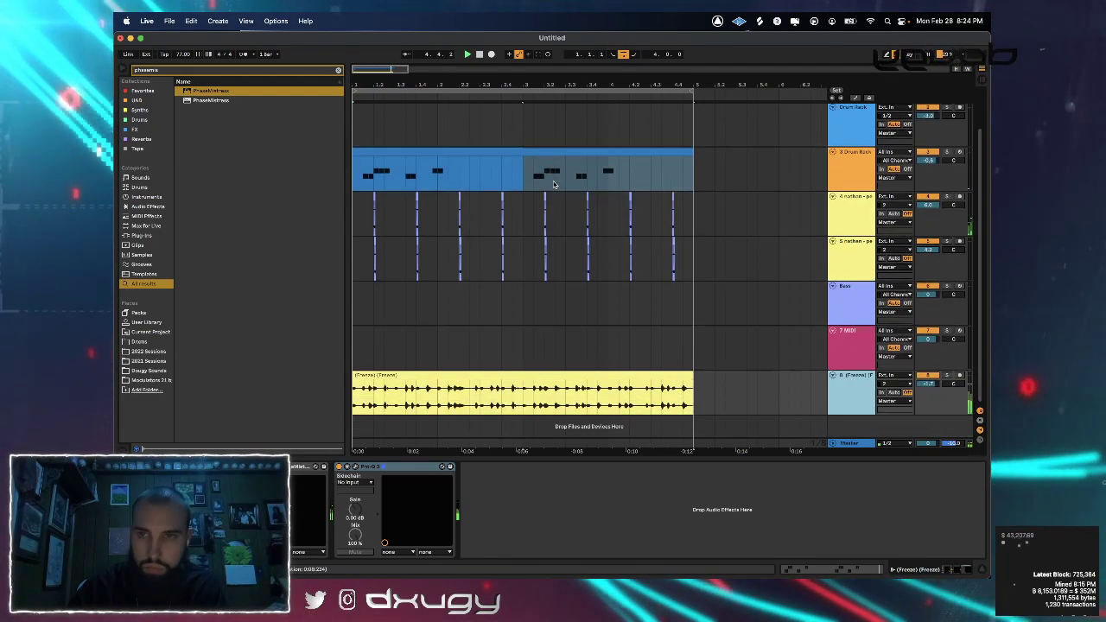
# Insert a new MIDI track below the second repeated perc clip track
pyautogui.click(858, 175)
pyautogui.rightClick(858, 262)
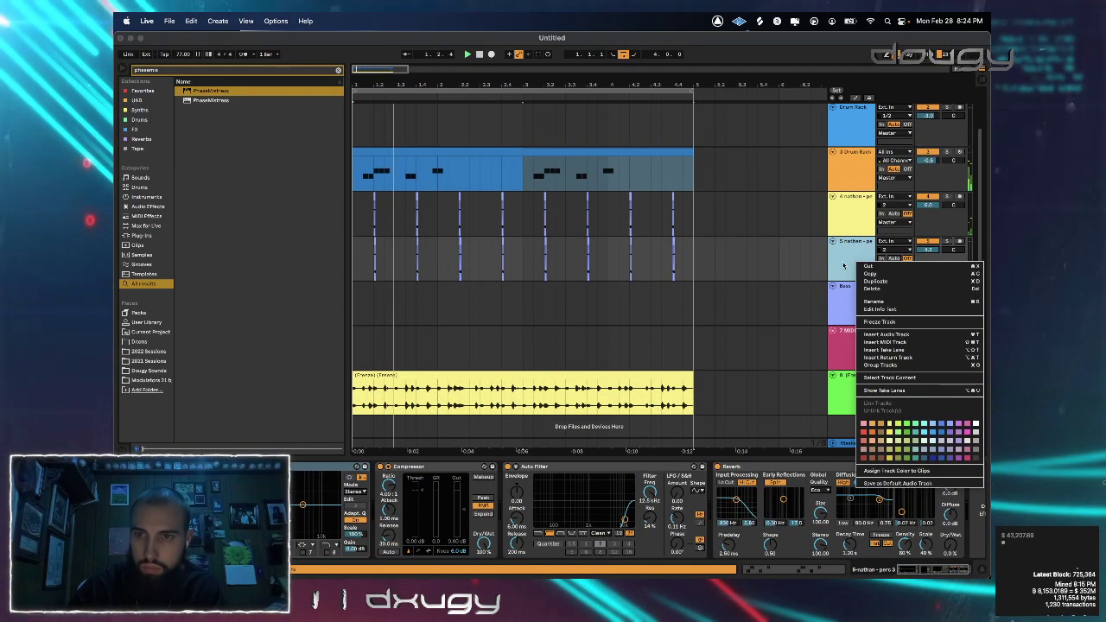
pyautogui.click(865, 341)
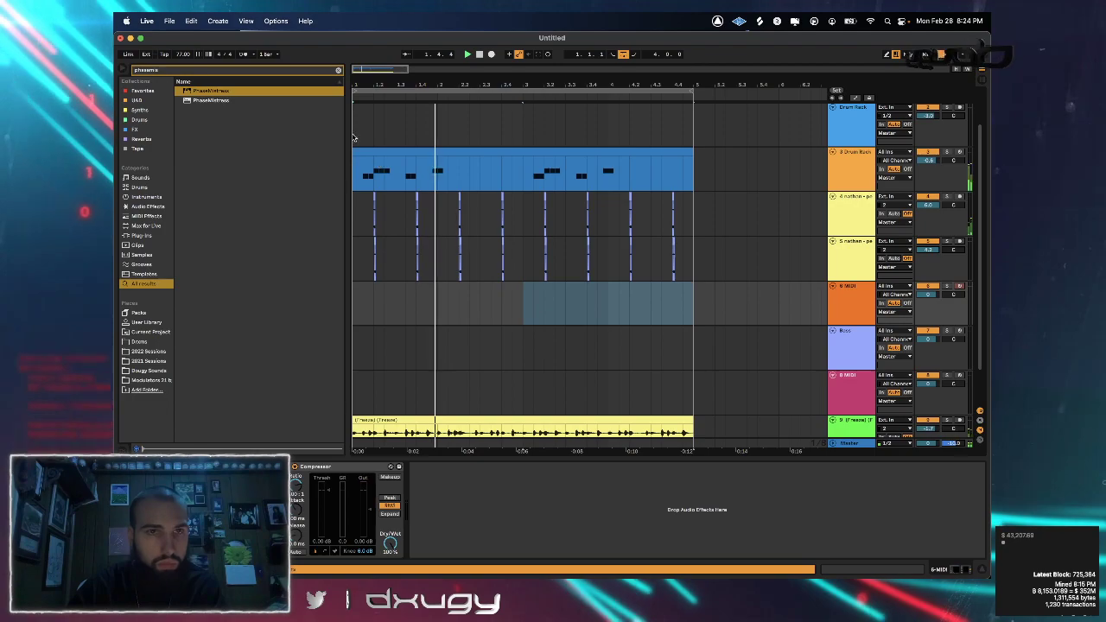
# Search the browser for clap and audition samples from the results against the playing beat
pyautogui.click(339, 72)
pyautogui.write('clap')
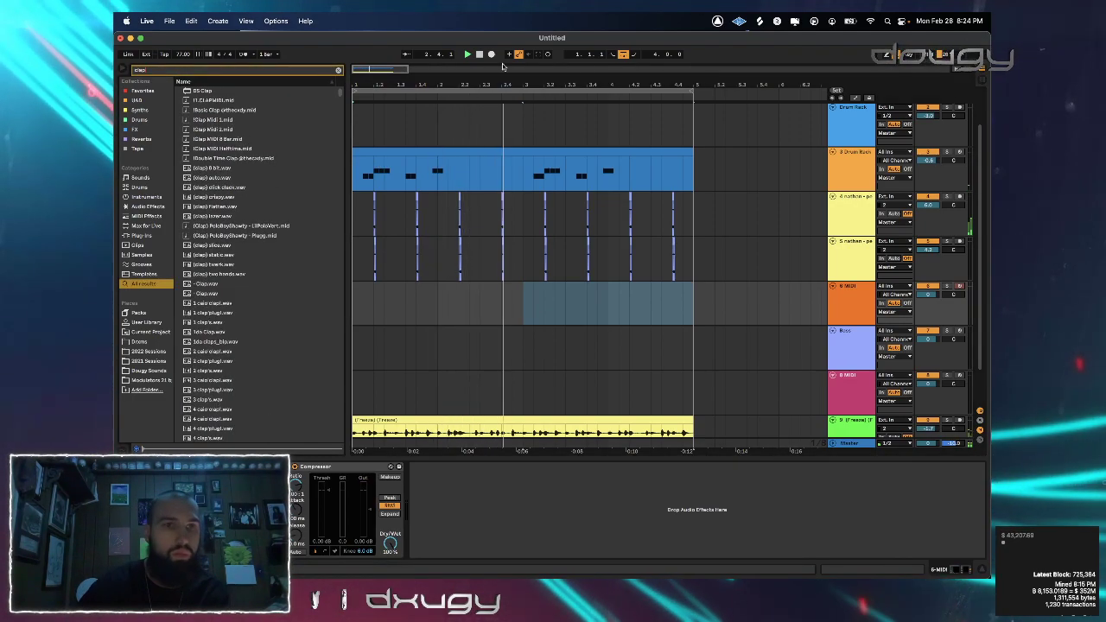
pyautogui.click(198, 285)
pyautogui.scroll(-4, 195, 303)
pyautogui.click(195, 310)
pyautogui.scroll(-4, 196, 308)
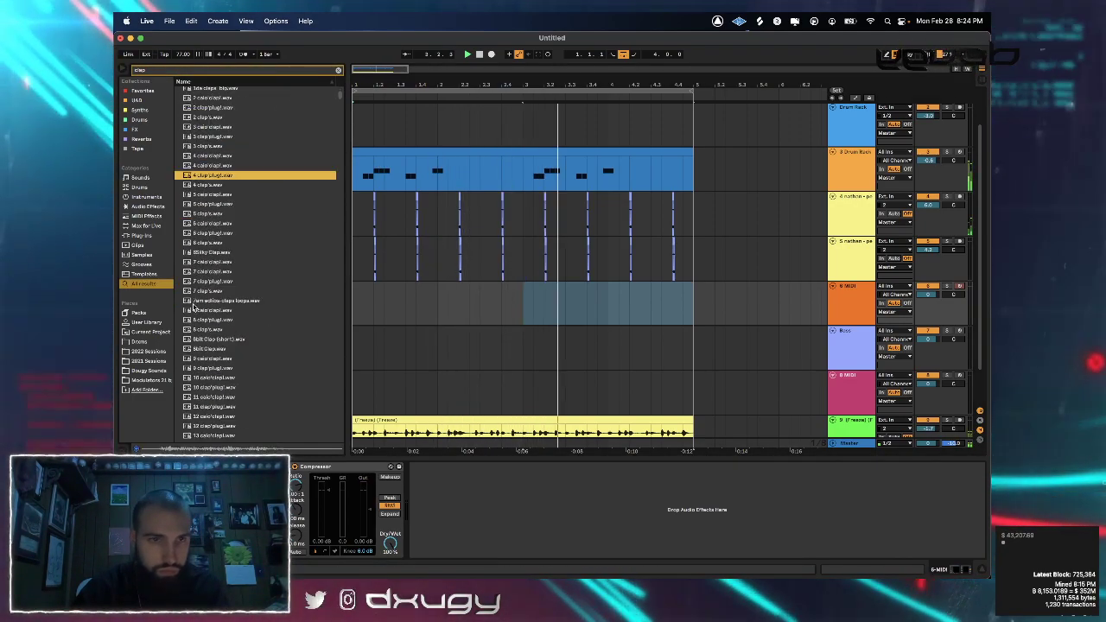
pyautogui.click(198, 324)
pyautogui.scroll(-5, 198, 323)
pyautogui.click(199, 317)
pyautogui.scroll(-4, 199, 318)
pyautogui.click(200, 319)
pyautogui.scroll(-4, 201, 319)
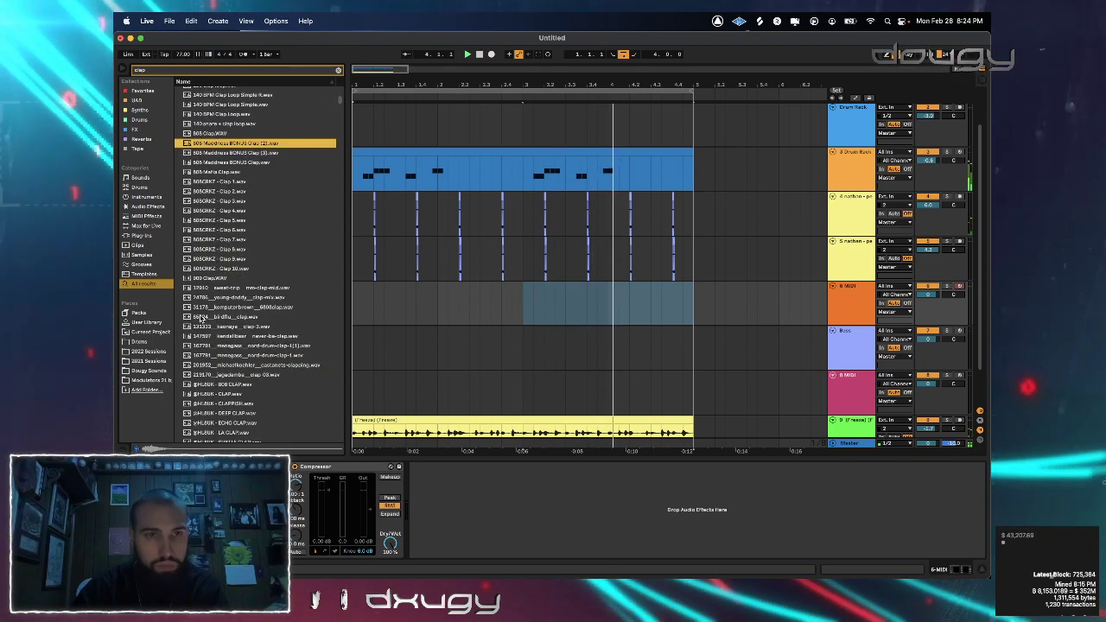
pyautogui.click(201, 318)
pyautogui.scroll(-8, 202, 317)
pyautogui.click(202, 315)
pyautogui.click(216, 266)
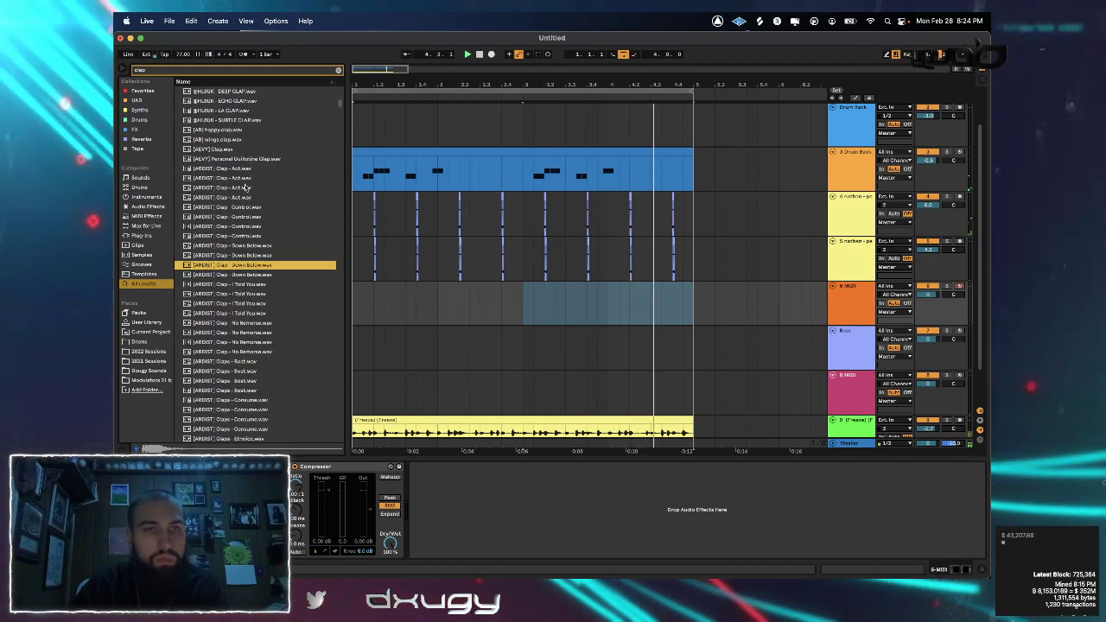
# Search the browser for perc and audition one-shots through the Organic - Various Perc samples
pyautogui.click(338, 71)
pyautogui.write('perc')
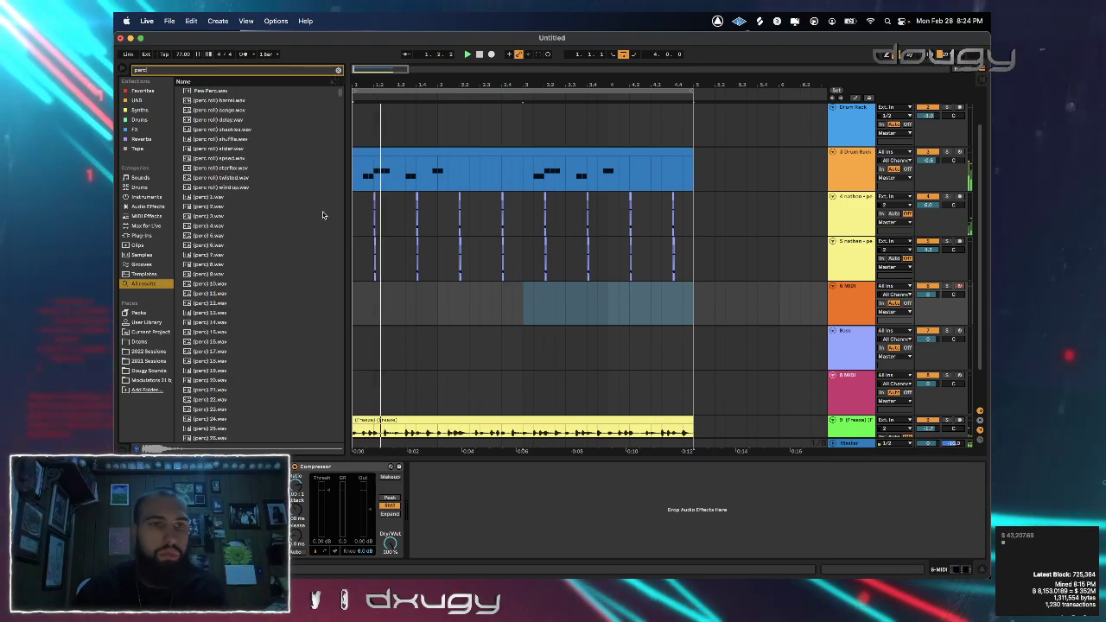
pyautogui.click(248, 218)
pyautogui.scroll(-3, 248, 223)
pyautogui.click(247, 225)
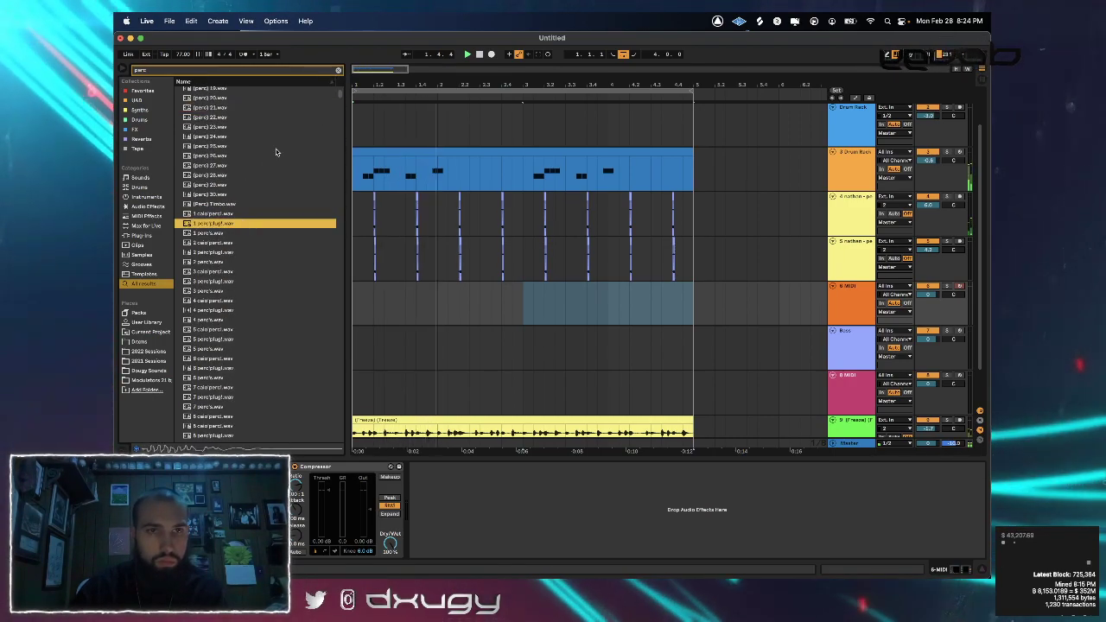
pyautogui.moveTo(341, 95); pyautogui.dragTo(340, 230)
pyautogui.press('space')
pyautogui.click(281, 230)
pyautogui.click(251, 211)
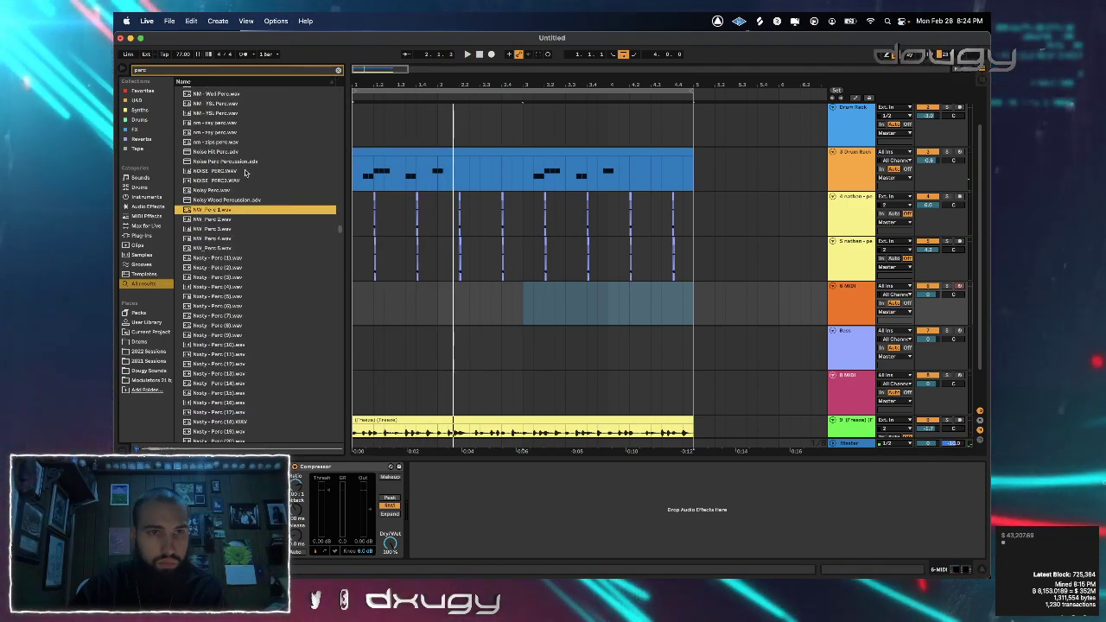
pyautogui.scroll(-10, 249, 233)
pyautogui.click(244, 267)
pyautogui.scroll(-10, 239, 267)
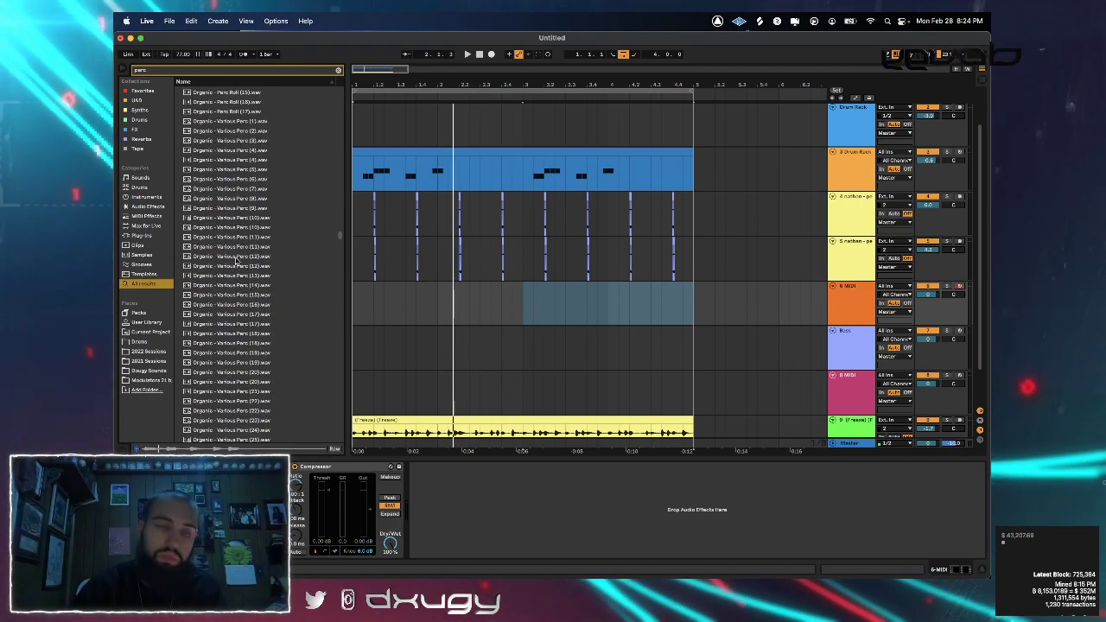
pyautogui.scroll(-10, 236, 249)
pyautogui.click(228, 238)
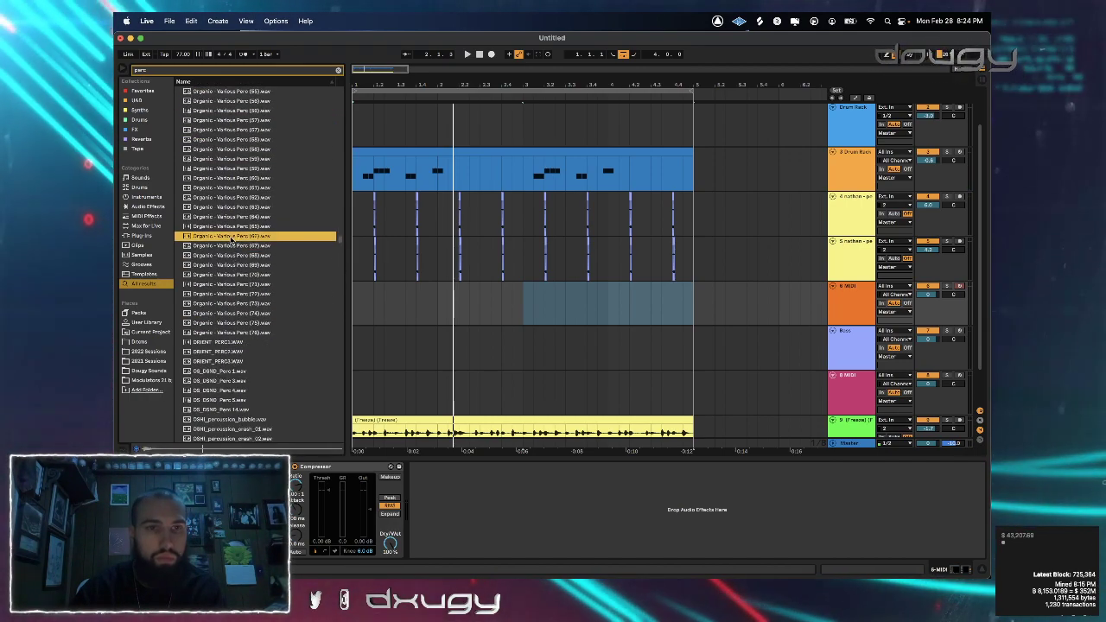
pyautogui.click(223, 247)
# Replace Organic - Various Perc (50) in the 3 Drum Rack track with Organic - Various Perc (67) and set its volume to 14.9 dB
pyautogui.moveTo(221, 252); pyautogui.dragTo(381, 310)
pyautogui.click(551, 343)
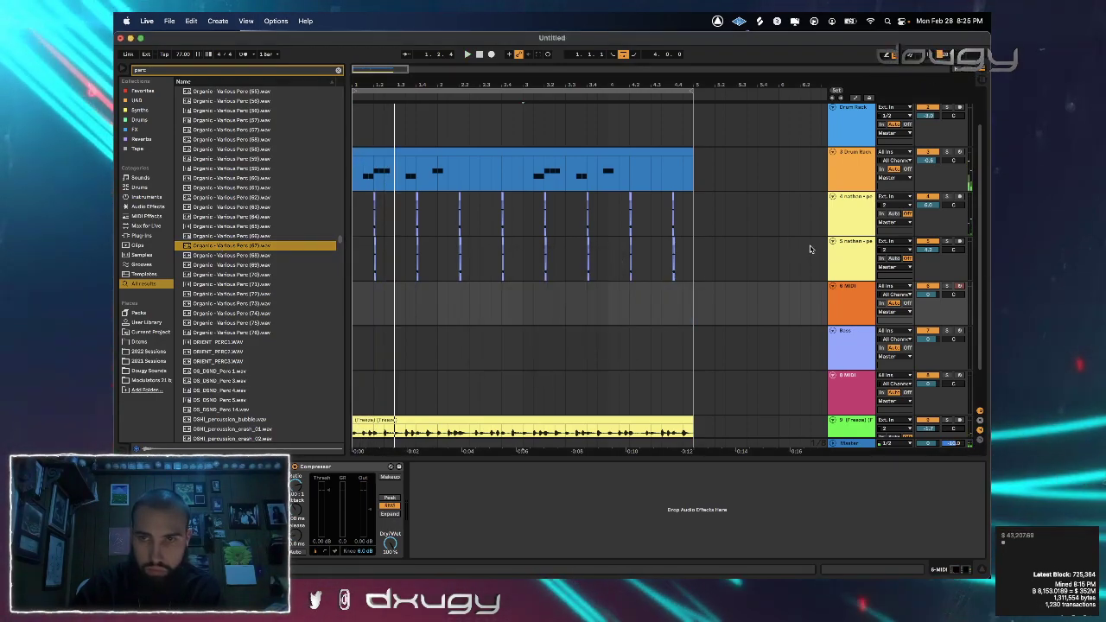
pyautogui.click(645, 153)
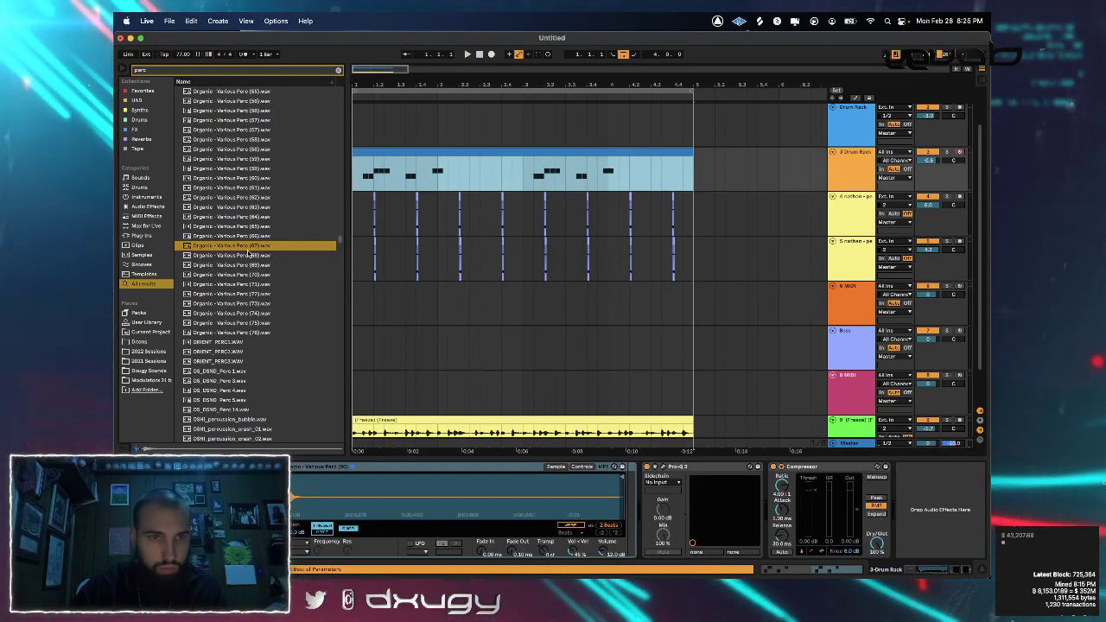
pyautogui.moveTo(250, 249); pyautogui.dragTo(308, 510)
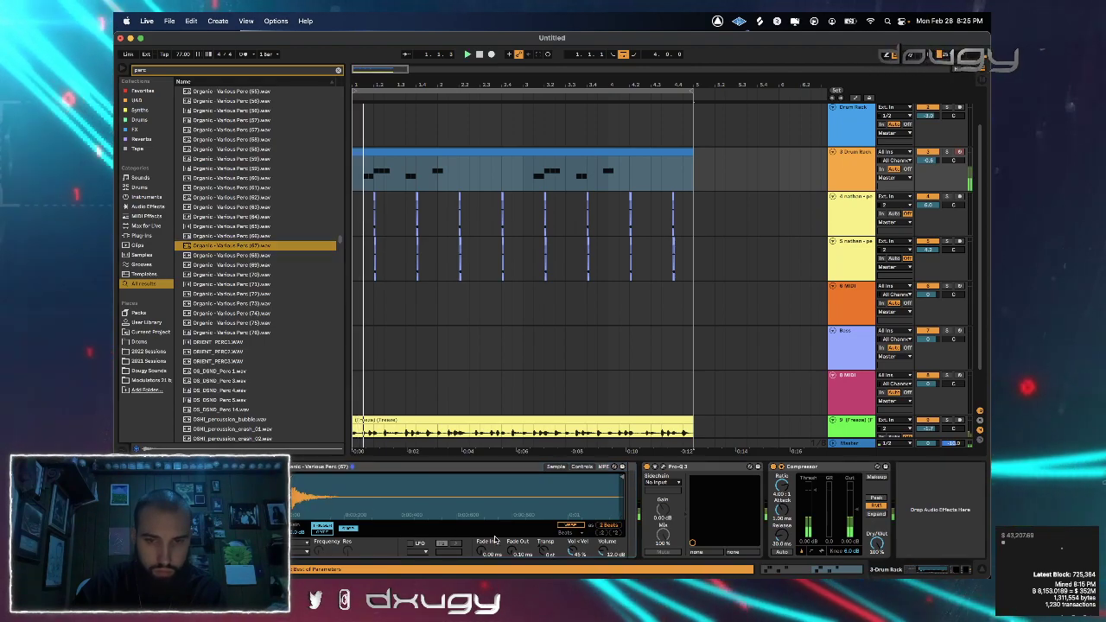
pyautogui.moveTo(601, 550); pyautogui.dragTo(602, 553)
pyautogui.press('space')
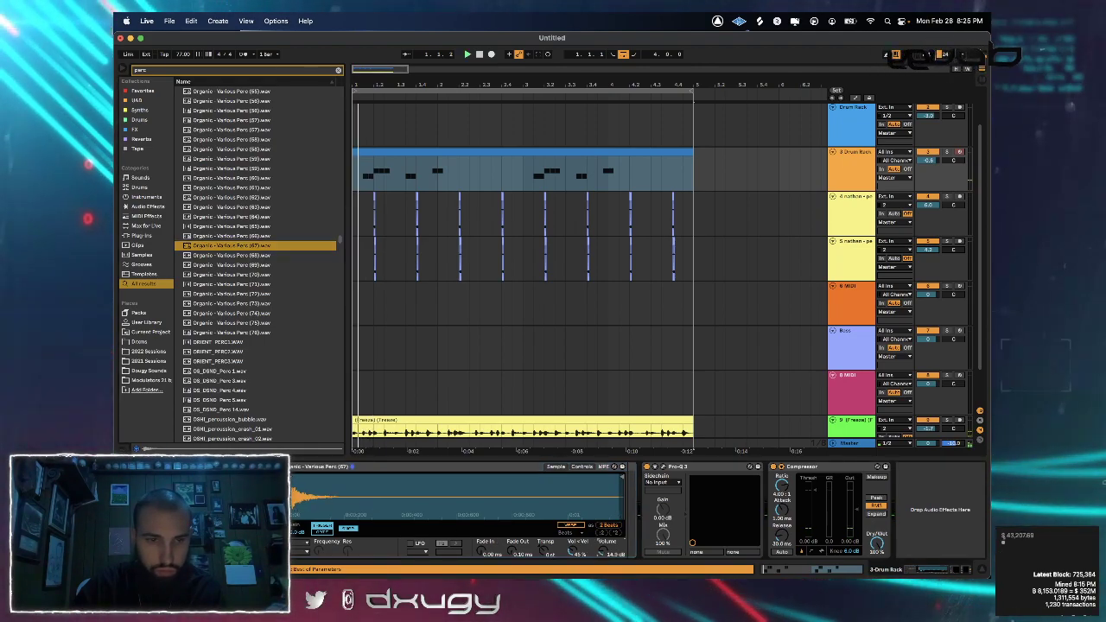
# Audition perc one-shots against the beat from DS_DSND Perc 14 through the OZ-Perc samples
pyautogui.click(221, 409)
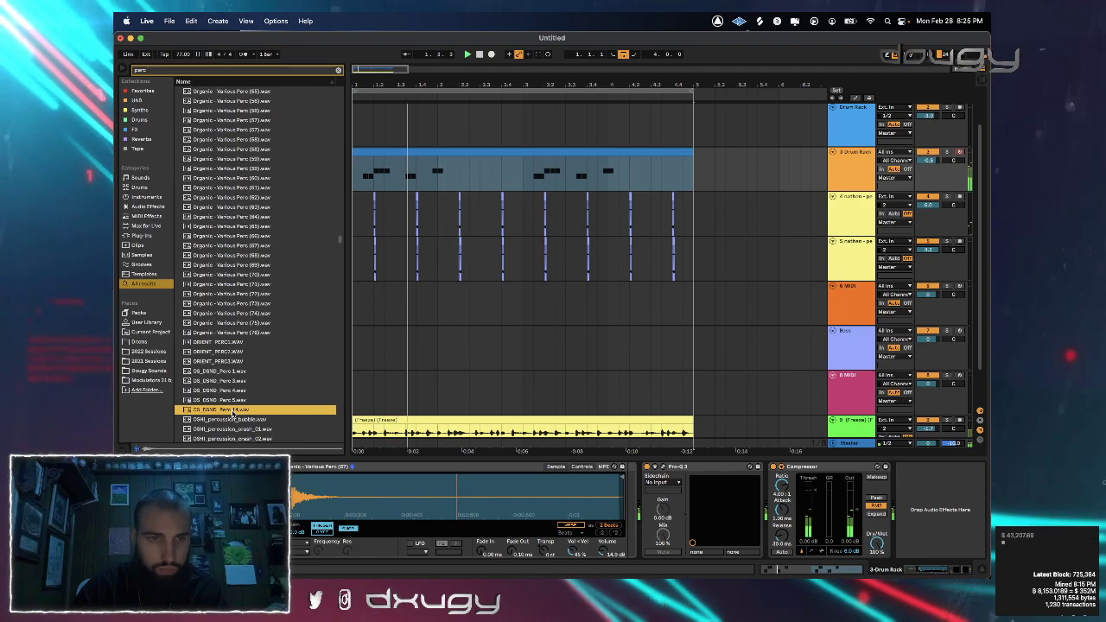
pyautogui.scroll(-8, 221, 410)
pyautogui.click(221, 403)
pyautogui.click(222, 363)
pyautogui.click(220, 393)
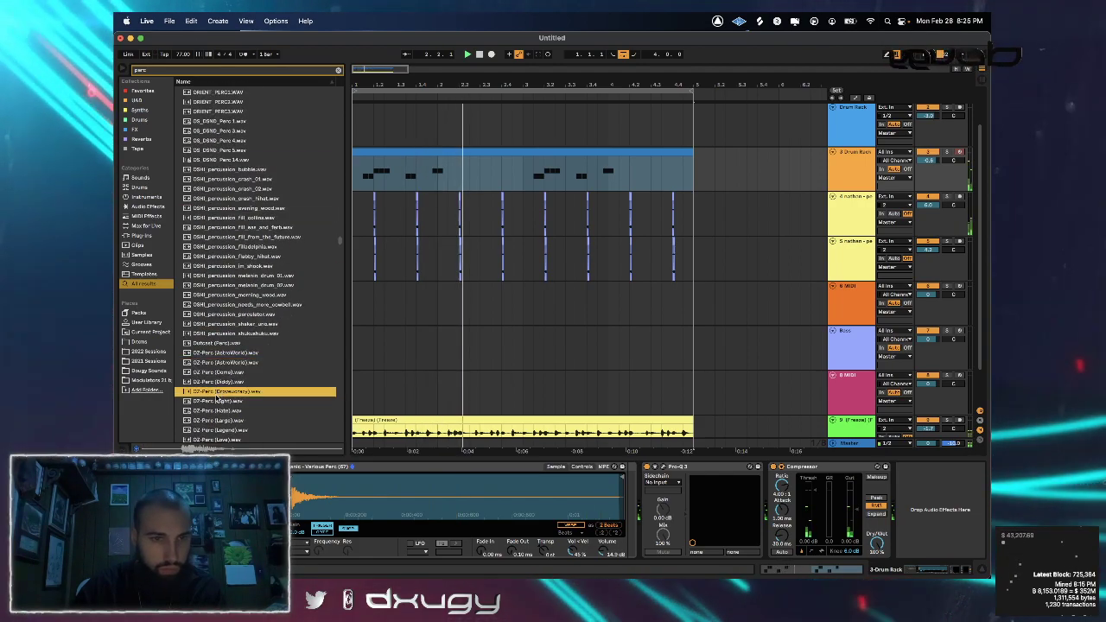
pyautogui.click(209, 402)
# Load OZ-Perc (Fight) into the 3 Drum Rack track and high-pass it with the filter frequency at 1.41 kHz
pyautogui.press('space')
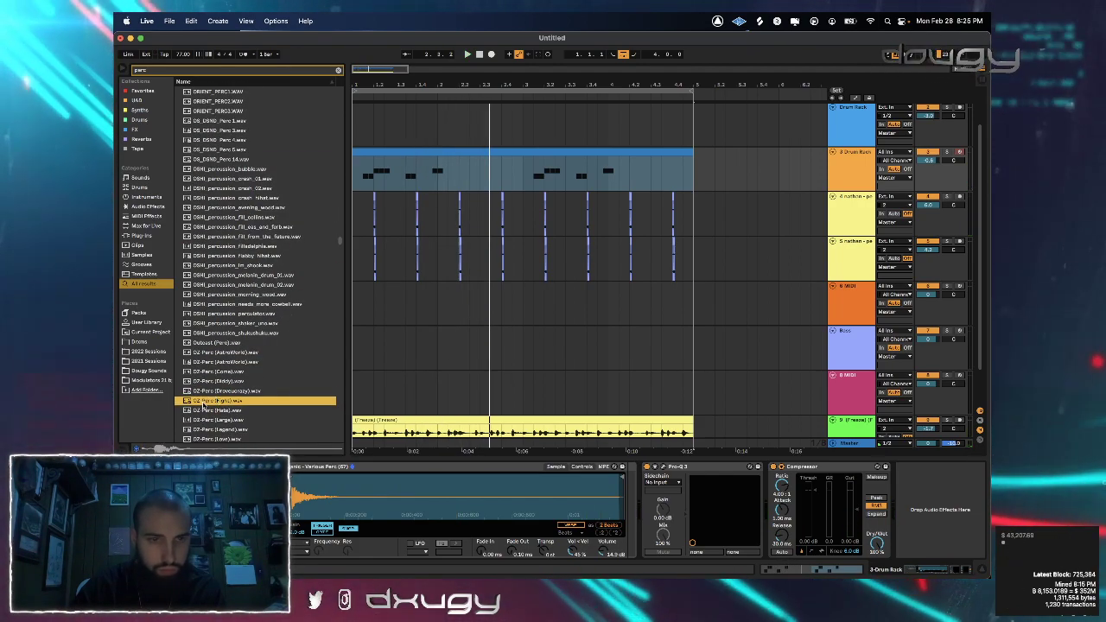
pyautogui.click(587, 469)
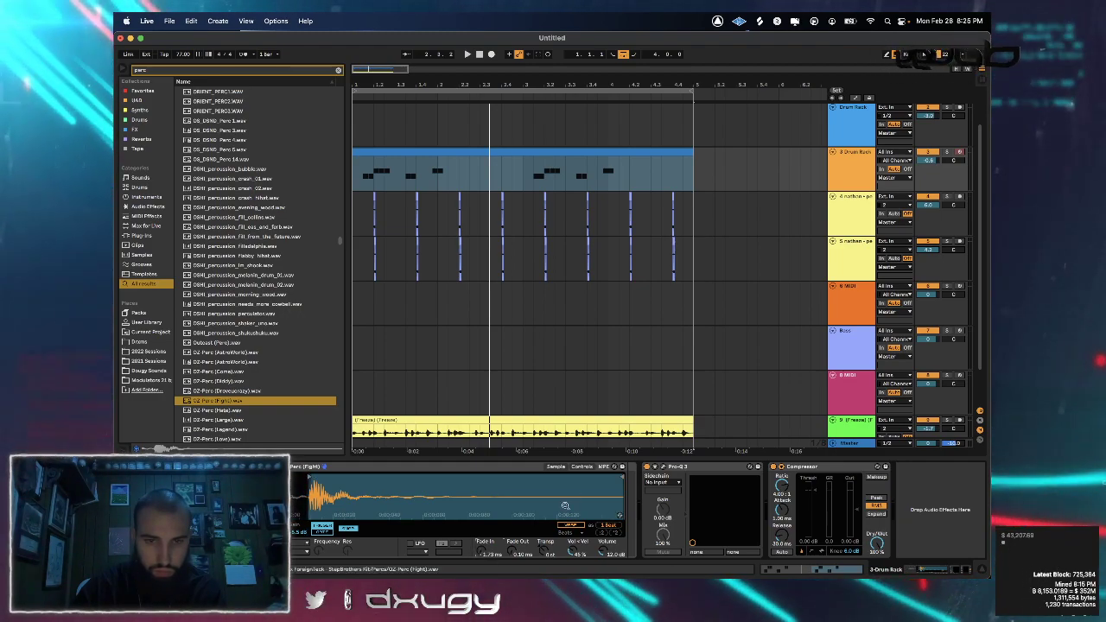
pyautogui.click(582, 467)
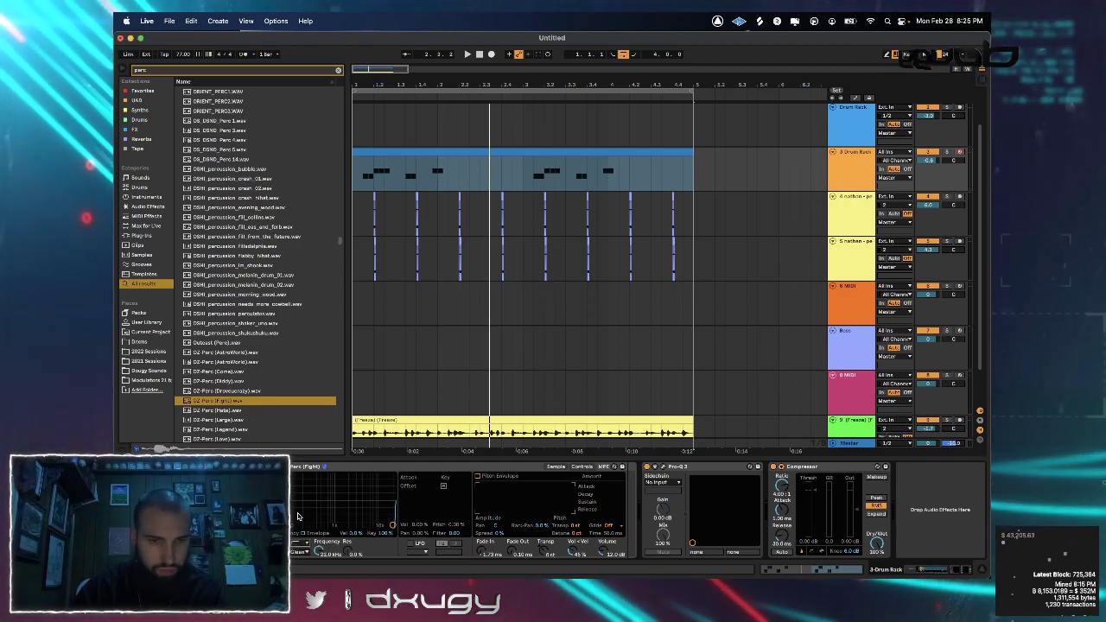
pyautogui.press('space')
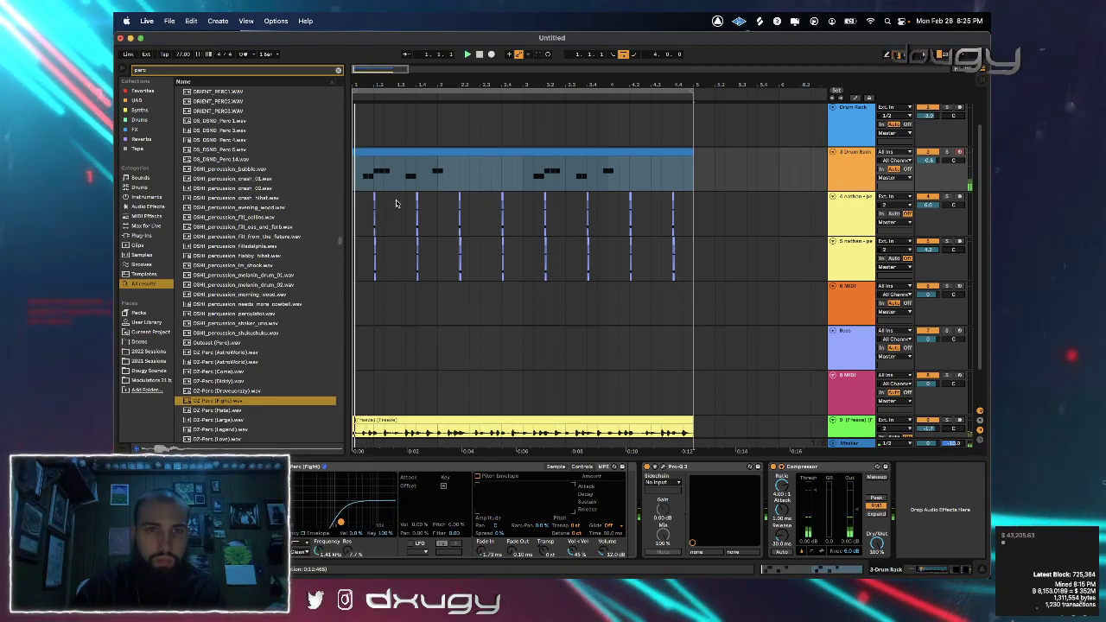
# Add an OZ-Perc (Fight) note at the start of the 3 Drum Rack clip, set the narrowest adaptive grid and duplicate the note once
pyautogui.doubleClick(388, 155)
pyautogui.doubleClick(387, 358)
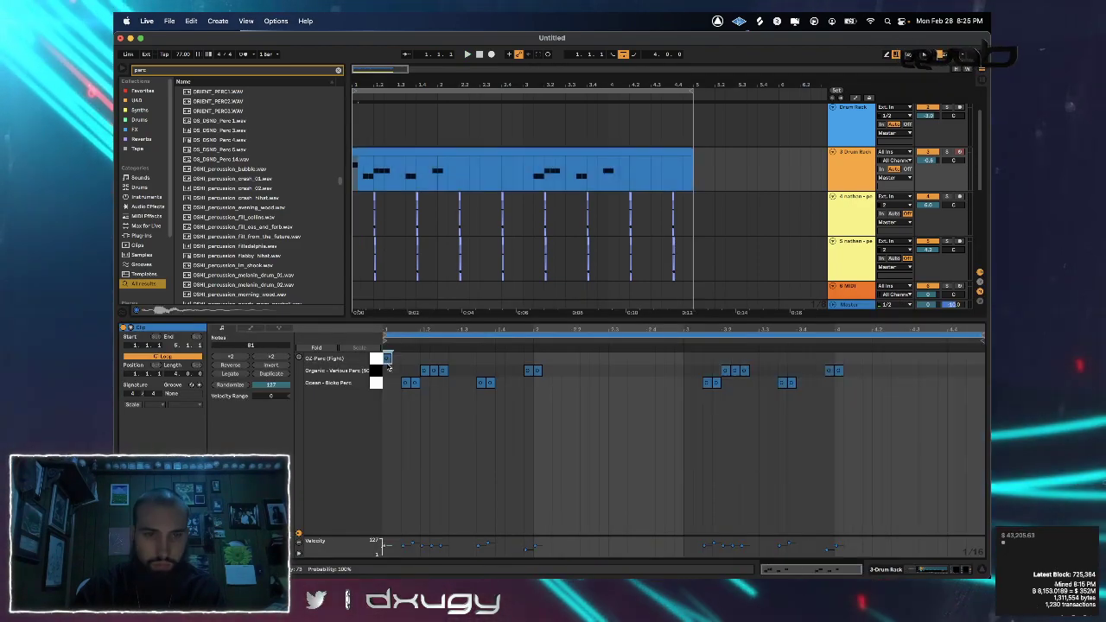
pyautogui.rightClick(402, 363)
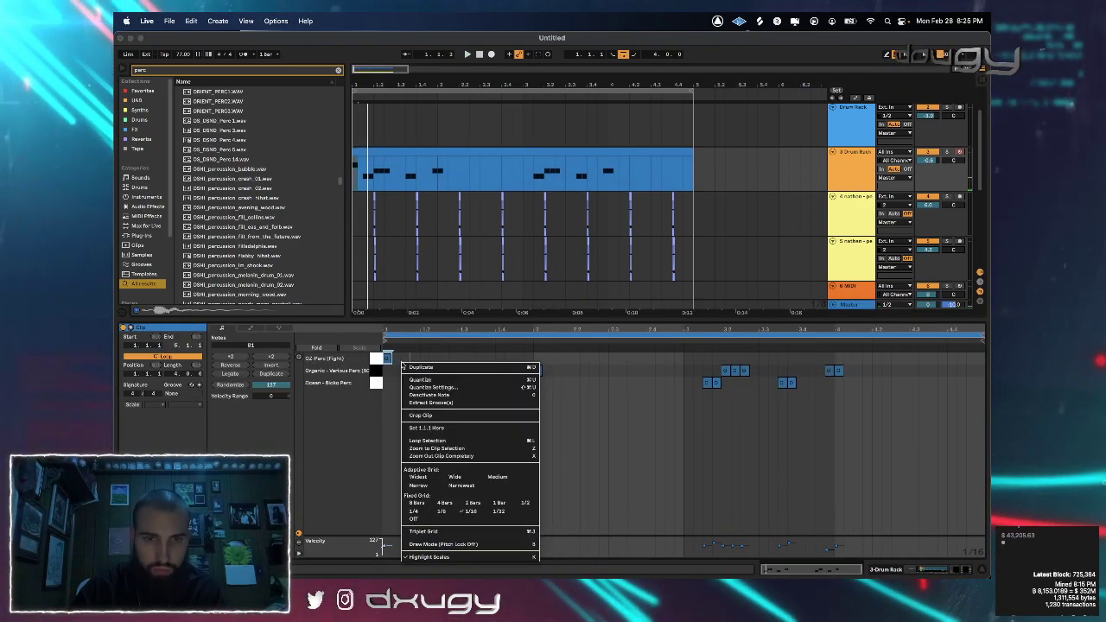
pyautogui.click(461, 485)
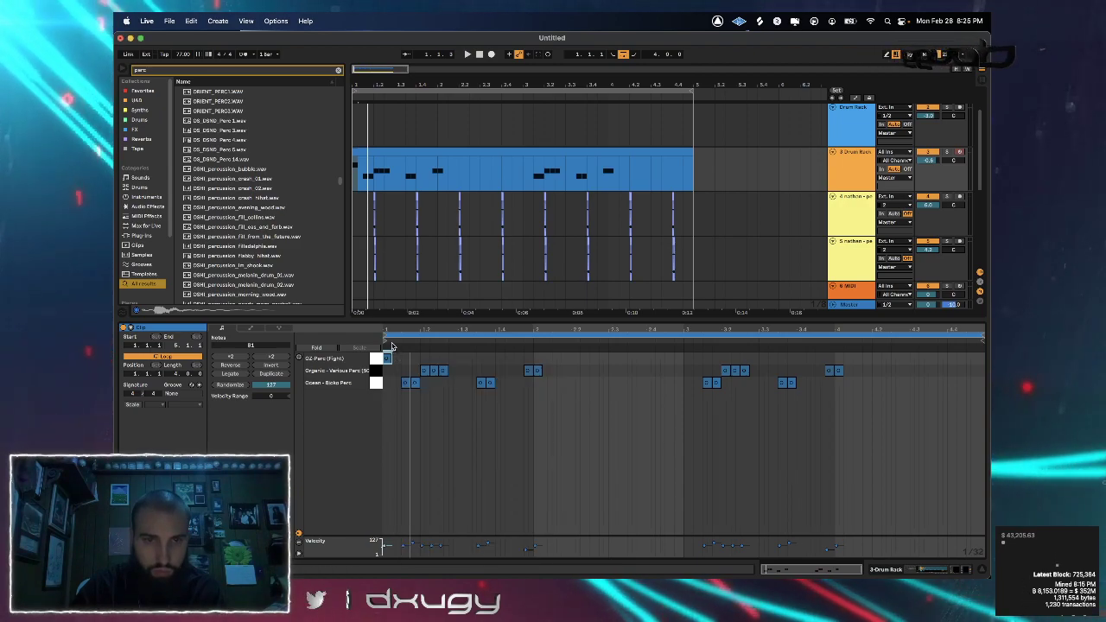
pyautogui.scroll(5, 398, 363)
pyautogui.press('super+d')
# Try extending the opening OZ-Perc (Fight) pair with two more duplicate notes and listen to the clip
pyautogui.press('super+d')
pyautogui.press('super+d')
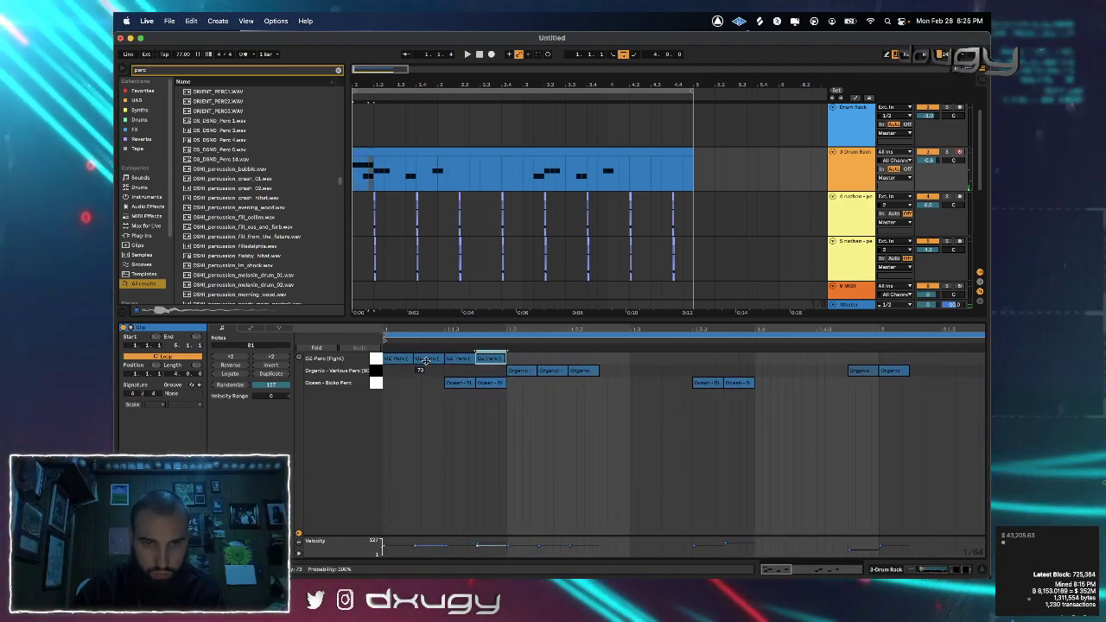
pyautogui.moveTo(427, 360); pyautogui.dragTo(427, 363)
pyautogui.press('space')
pyautogui.press('space')
pyautogui.press('space')
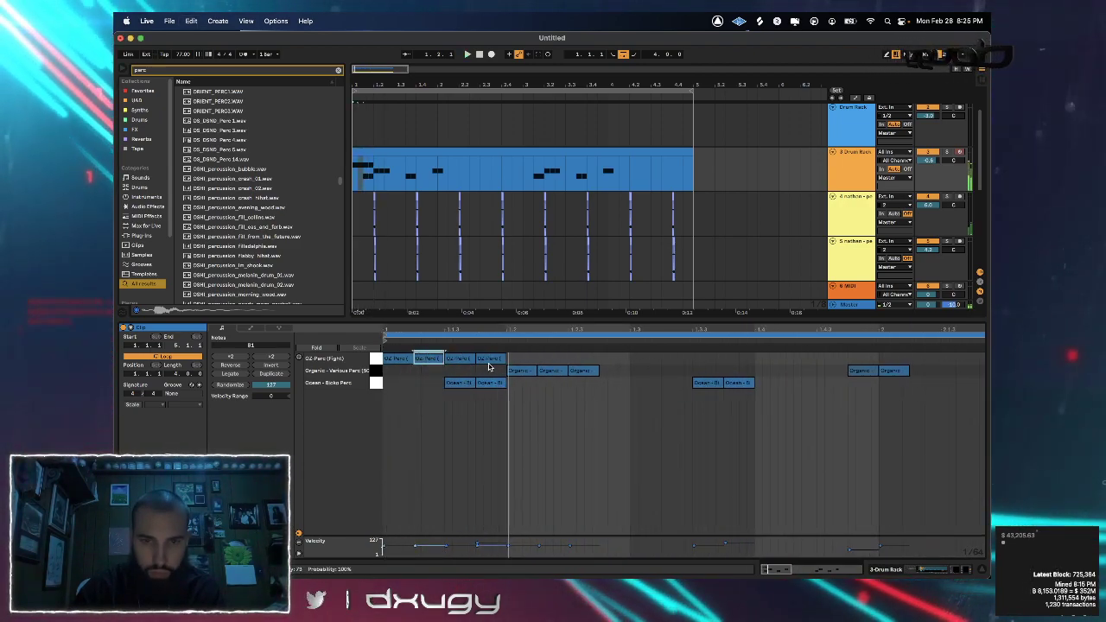
pyautogui.press('space')
pyautogui.press('super+z')
pyautogui.press('super+z')
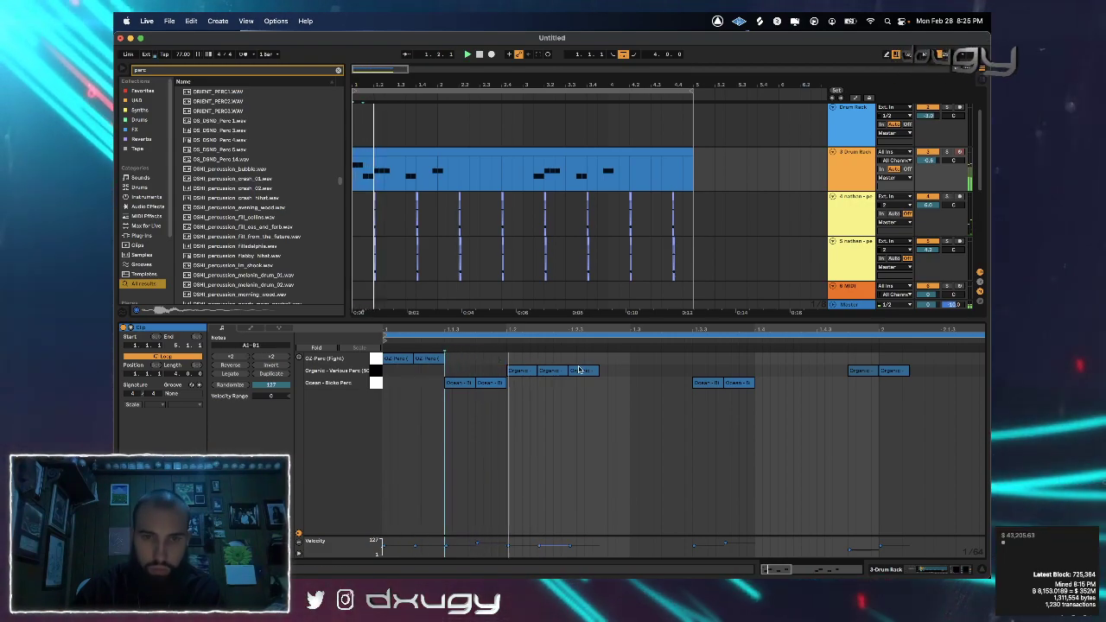
pyautogui.press('space')
pyautogui.press('space')
# Duplicate the opening OZ-Perc (Fight) pair to beat 1.2.3 and repeat the resulting four hits from bars 2 and 3
pyautogui.moveTo(568, 362); pyautogui.dragTo(386, 357)
pyautogui.press('super+d')
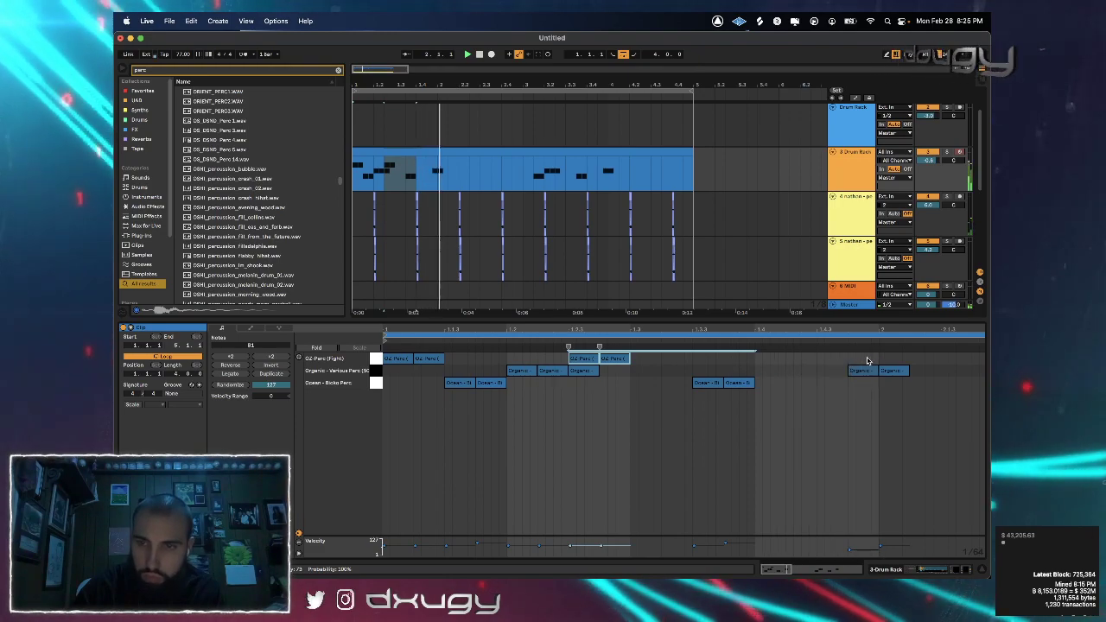
pyautogui.press('space')
pyautogui.moveTo(878, 360); pyautogui.dragTo(385, 358)
pyautogui.press('space')
pyautogui.press('super+d')
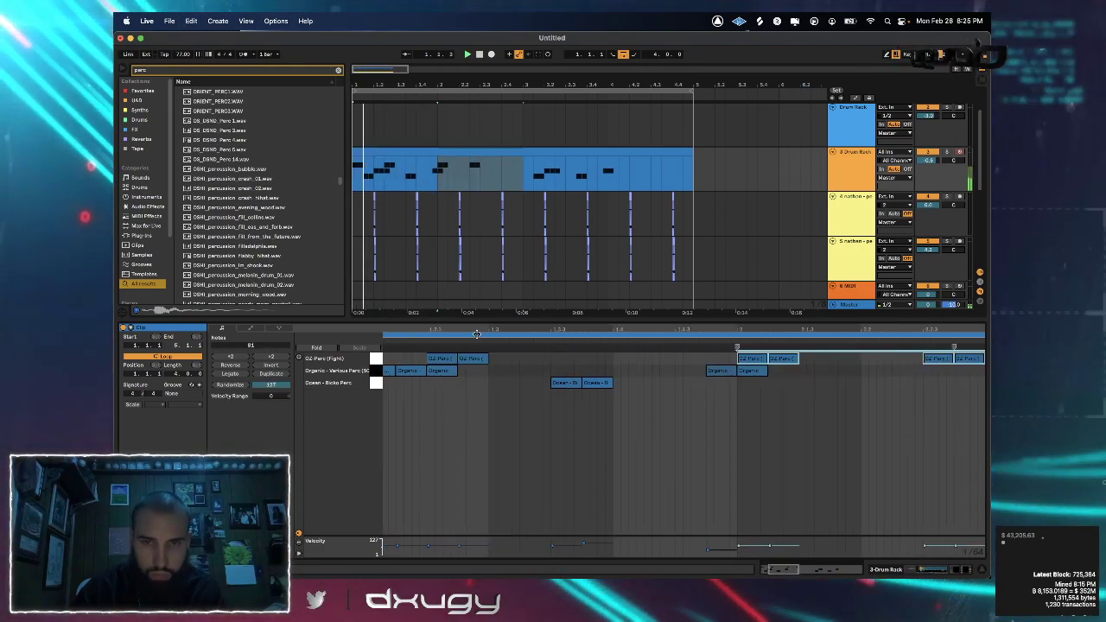
pyautogui.moveTo(477, 334); pyautogui.dragTo(477, 303)
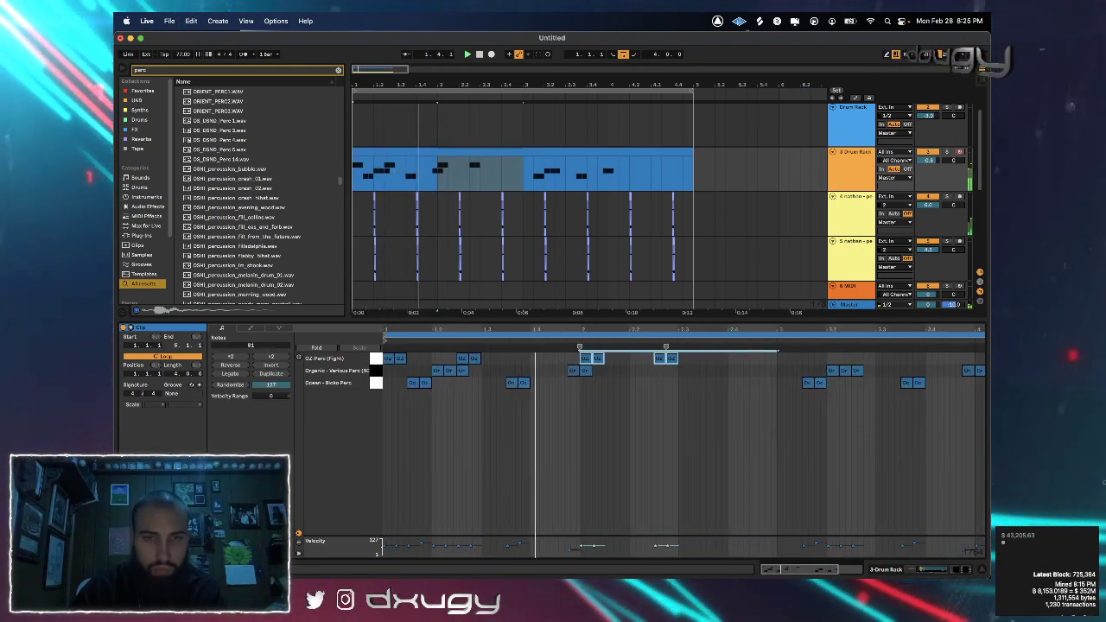
pyautogui.hotkey('ctrl', 'd')
# Copy the second OZ-Perc (Fight) pair to beat 1.3 to form a four-note run and play the clip
pyautogui.click(474, 360)
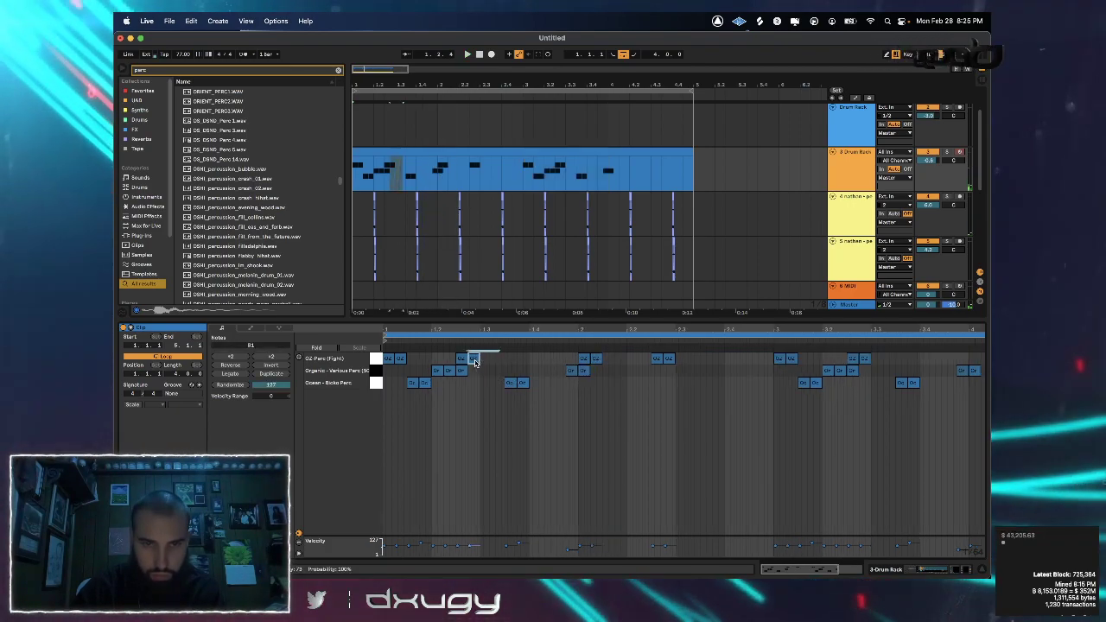
pyautogui.moveTo(474, 359); pyautogui.dragTo(494, 365)
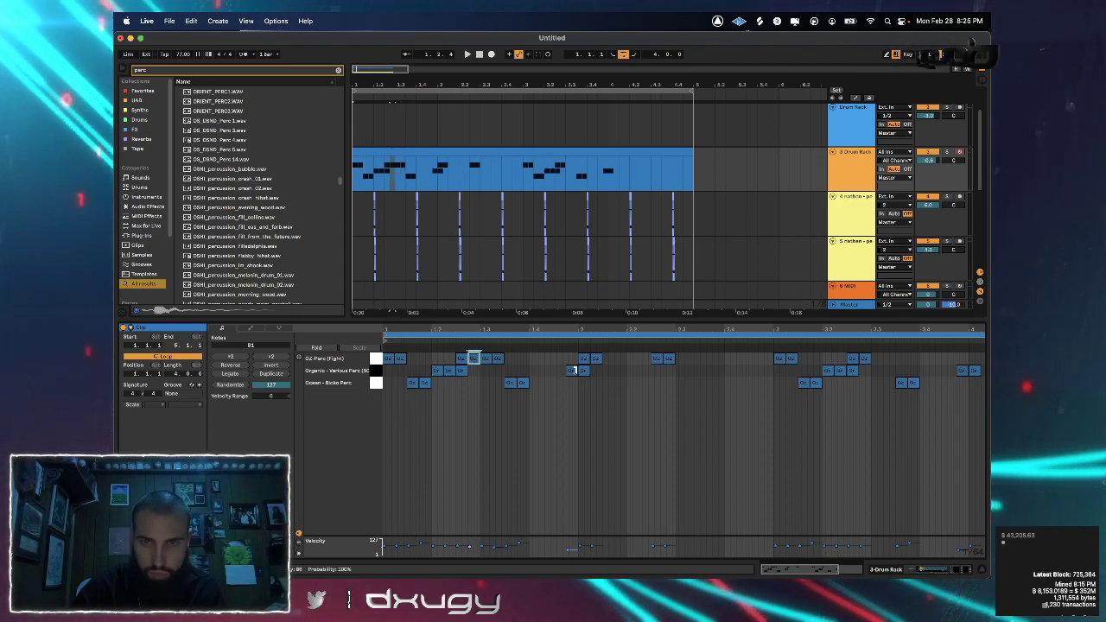
pyautogui.moveTo(689, 363); pyautogui.dragTo(579, 347)
pyautogui.press('space')
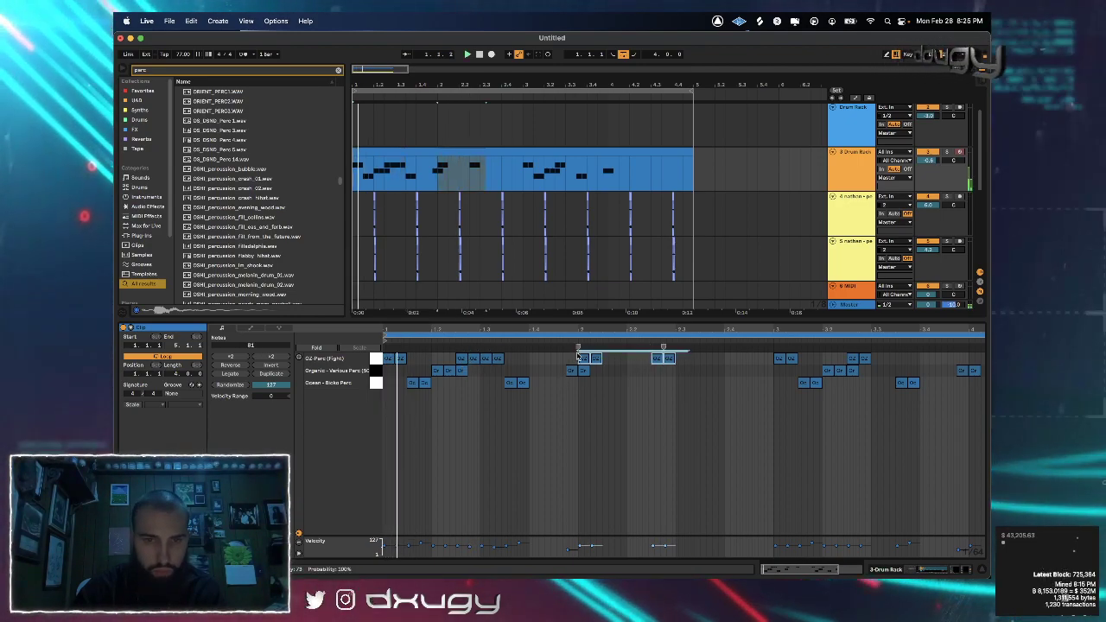
# Delete the OZ-Perc (Fight) notes in bar 3 and duplicate the bar 1–2 pattern of that sound across bars 3–4
pyautogui.click(739, 363)
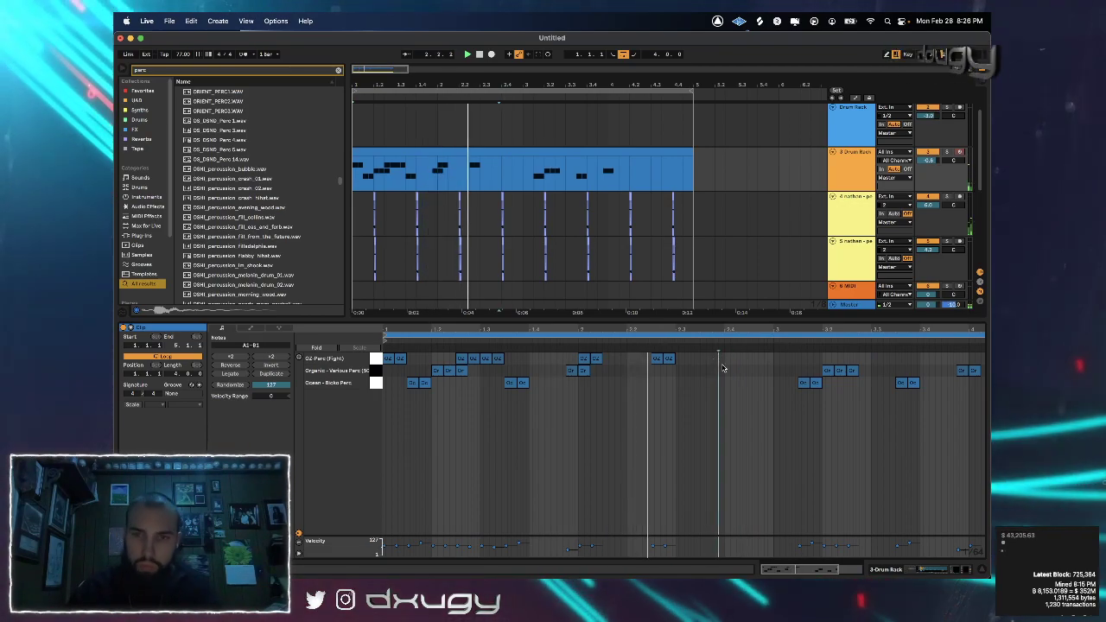
pyautogui.moveTo(781, 358)
pyautogui.mouseDown()
pyautogui.moveTo(553, 346)
pyautogui.moveTo(317, 283)
pyautogui.mouseUp()
pyautogui.press('super+d')
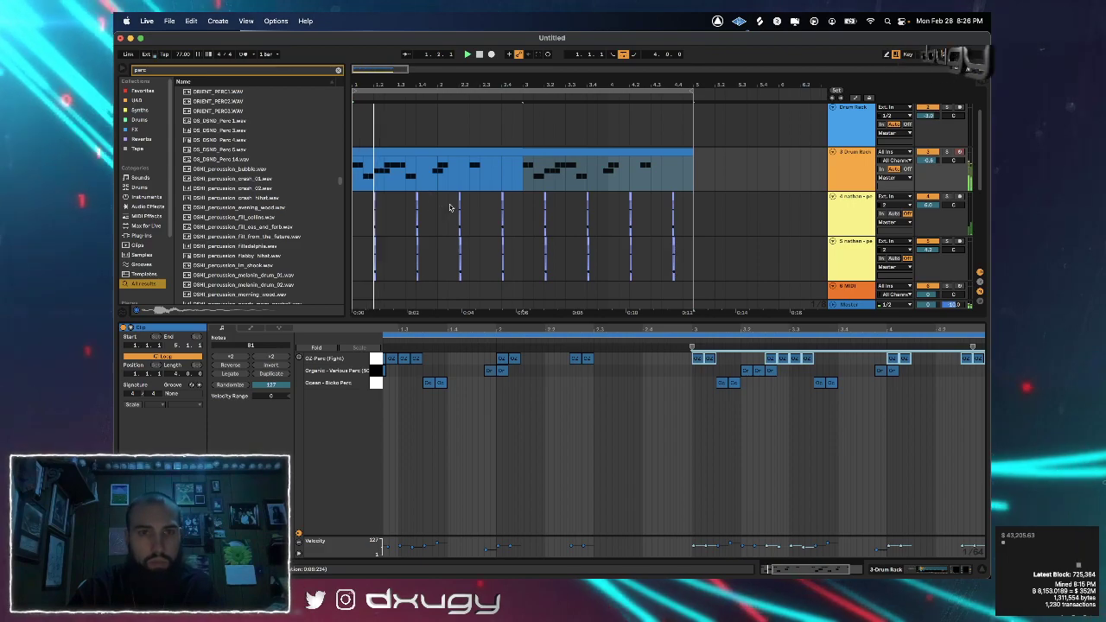
# Fold the first repeated perc clip track below 3 Drum Rack, keeping the drum rack track unfolded
pyautogui.scroll(-1, 620, 252)
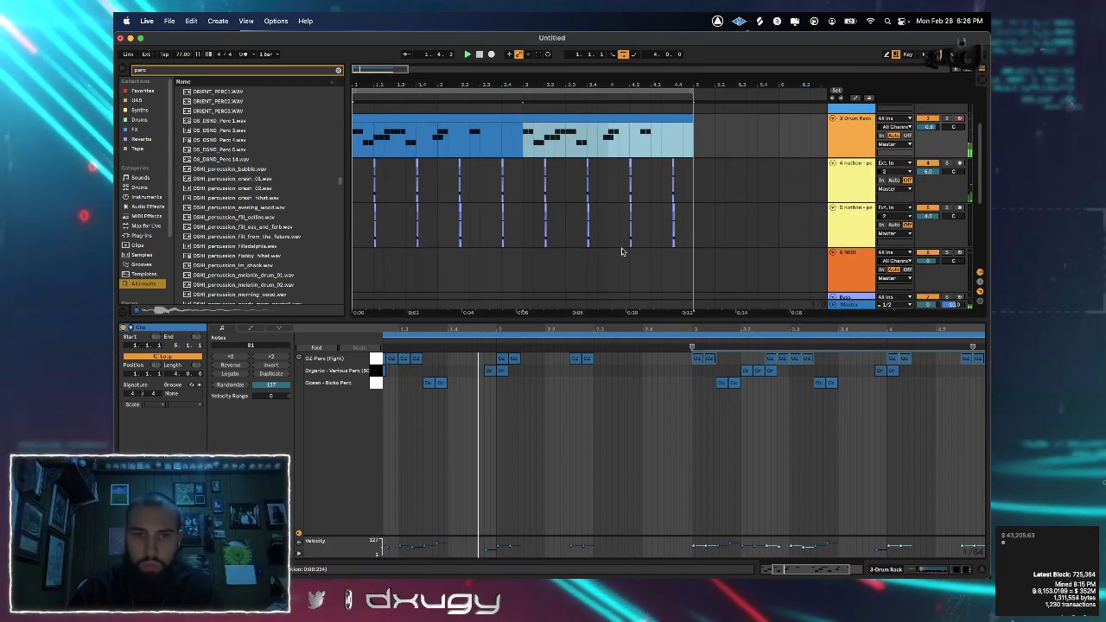
pyautogui.scroll(-4, 621, 250)
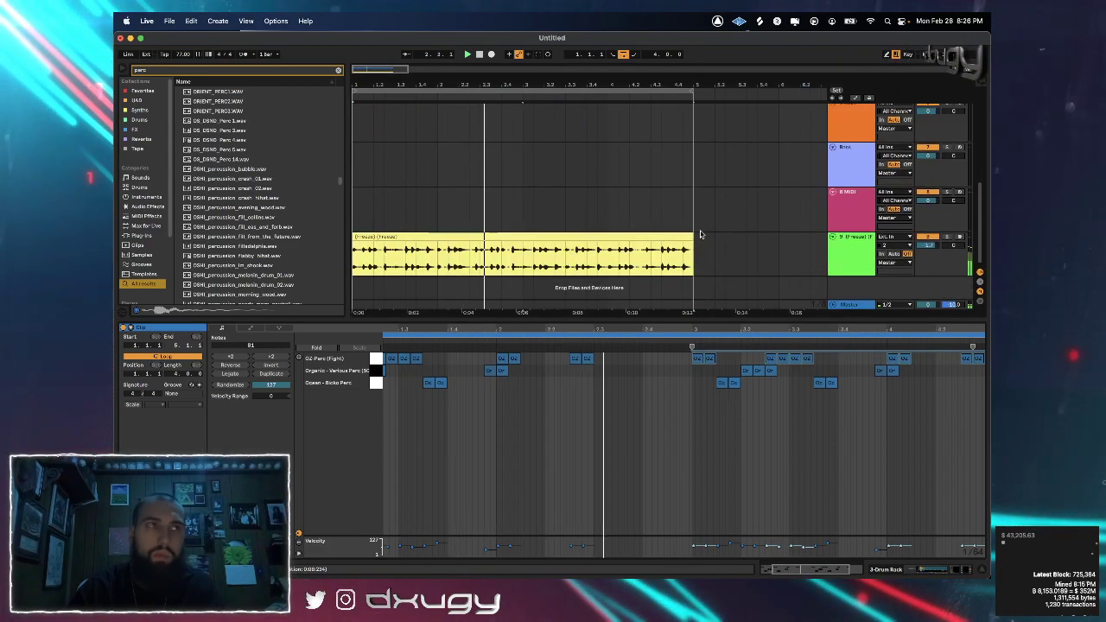
pyautogui.scroll(6, 830, 247)
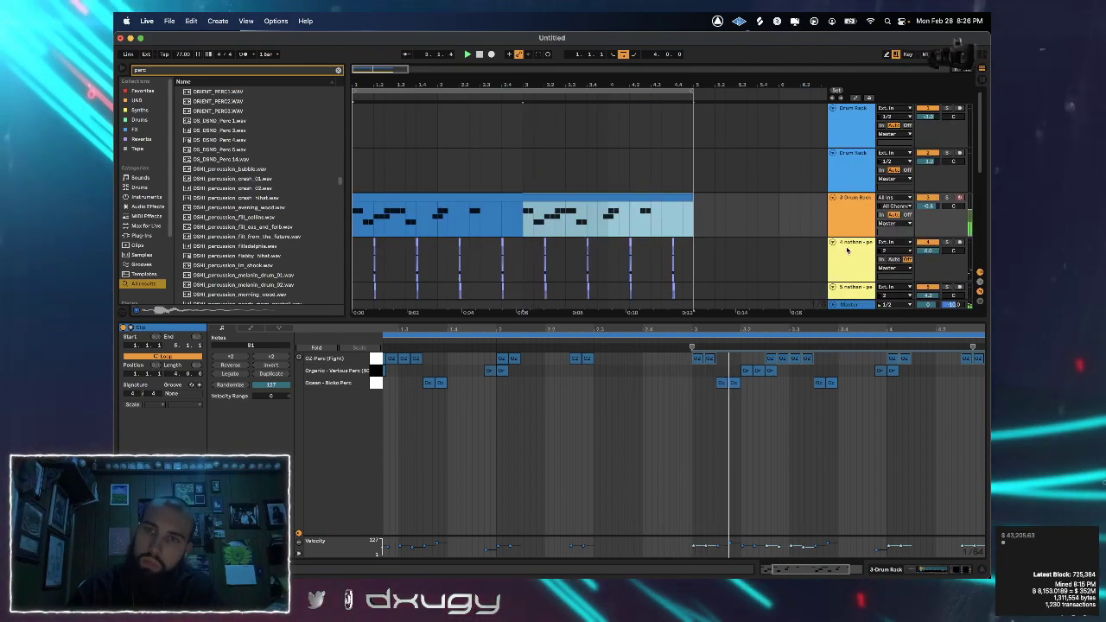
pyautogui.click(832, 198)
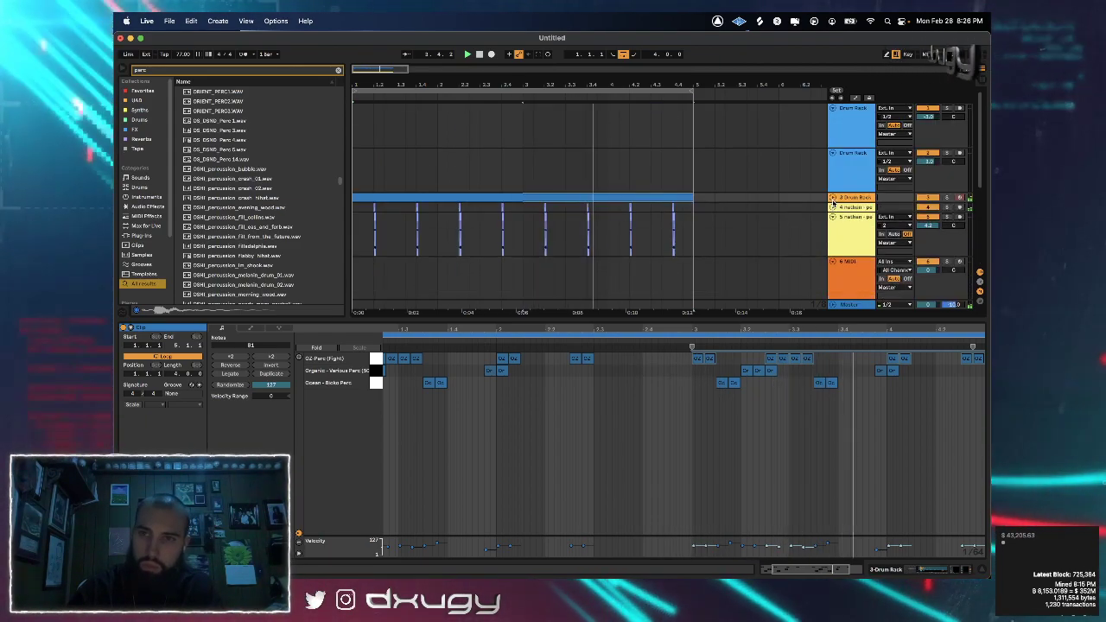
pyautogui.click(832, 199)
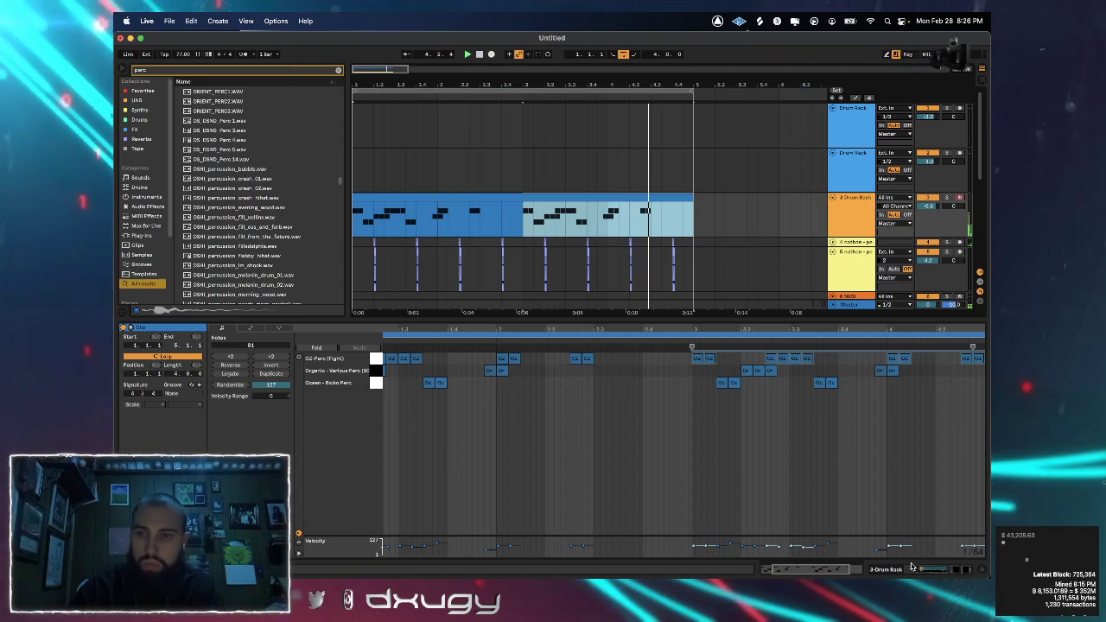
# Show the drum rack devices and audition the numbered Perc samples from Perc (10) onward against the beat
pyautogui.click(912, 568)
pyautogui.scroll(-10, 279, 283)
pyautogui.click(268, 296)
pyautogui.click(230, 286)
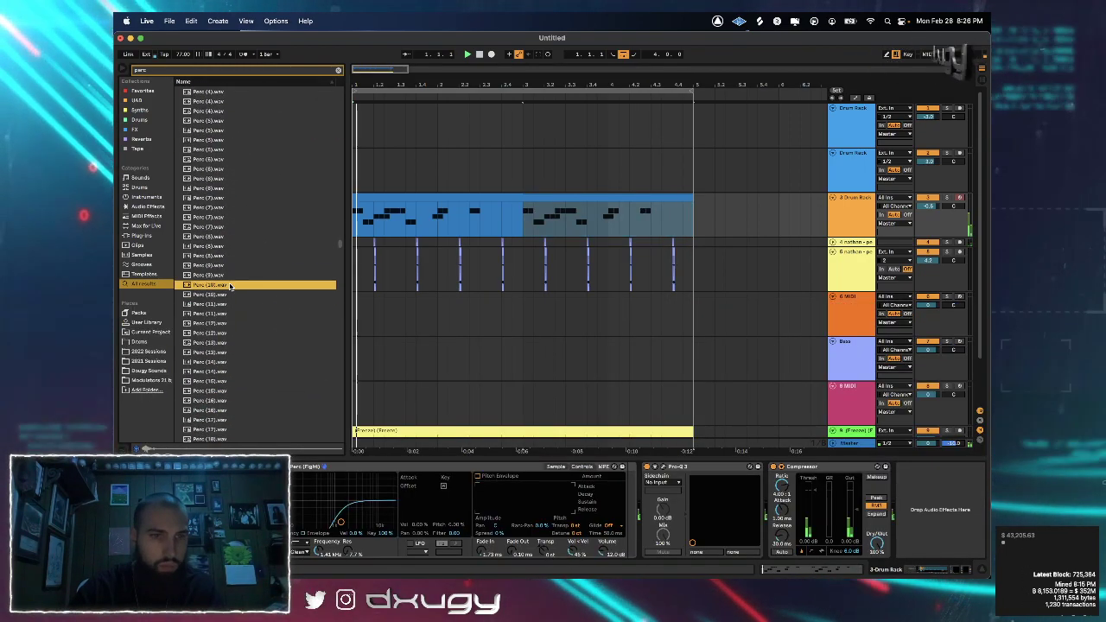
pyautogui.scroll(-8, 230, 286)
pyautogui.click(226, 286)
pyautogui.click(210, 296)
pyautogui.scroll(-8, 208, 295)
pyautogui.click(207, 294)
pyautogui.scroll(-4, 209, 303)
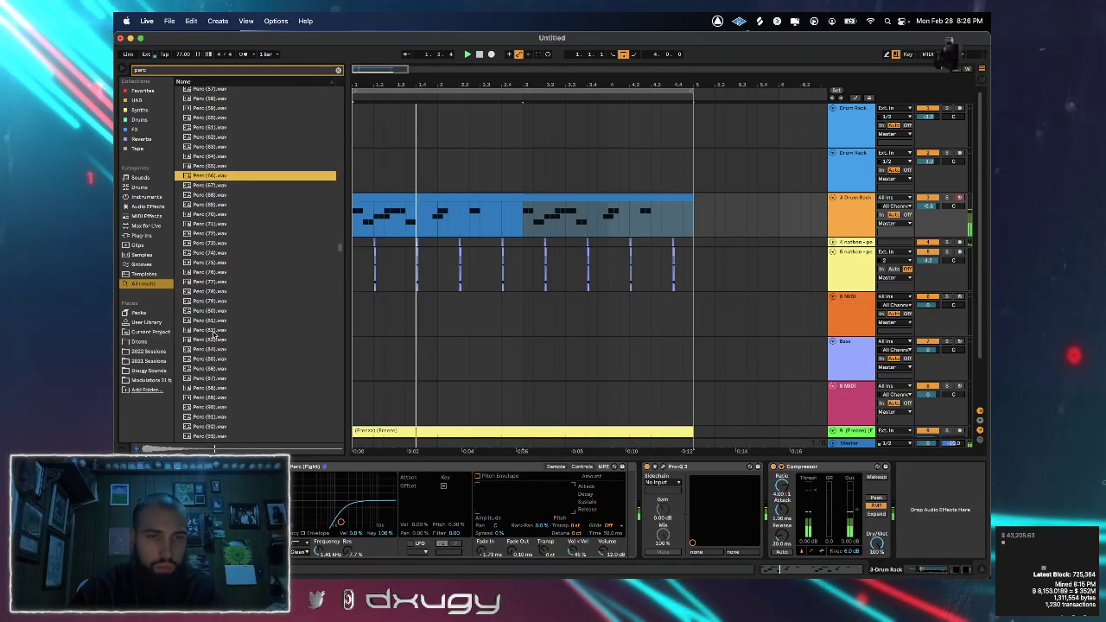
# Pick Perc (80) from the numbered samples and load it into the 3 Drum Rack track
pyautogui.click(211, 312)
pyautogui.click(209, 340)
pyautogui.moveTo(207, 303); pyautogui.dragTo(207, 311)
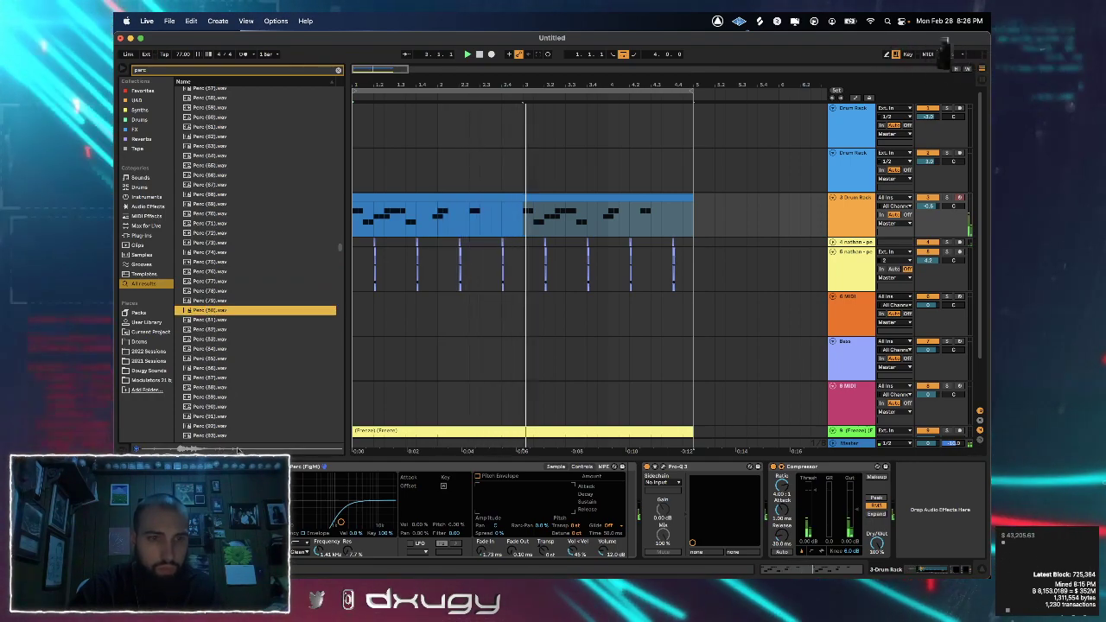
# Audition further perc one-shots among the bracketed names, such as Perc (classic), Perc (DAMN) and Perc (Bouncy)
pyautogui.click(204, 387)
pyautogui.scroll(-5, 204, 380)
pyautogui.click(200, 379)
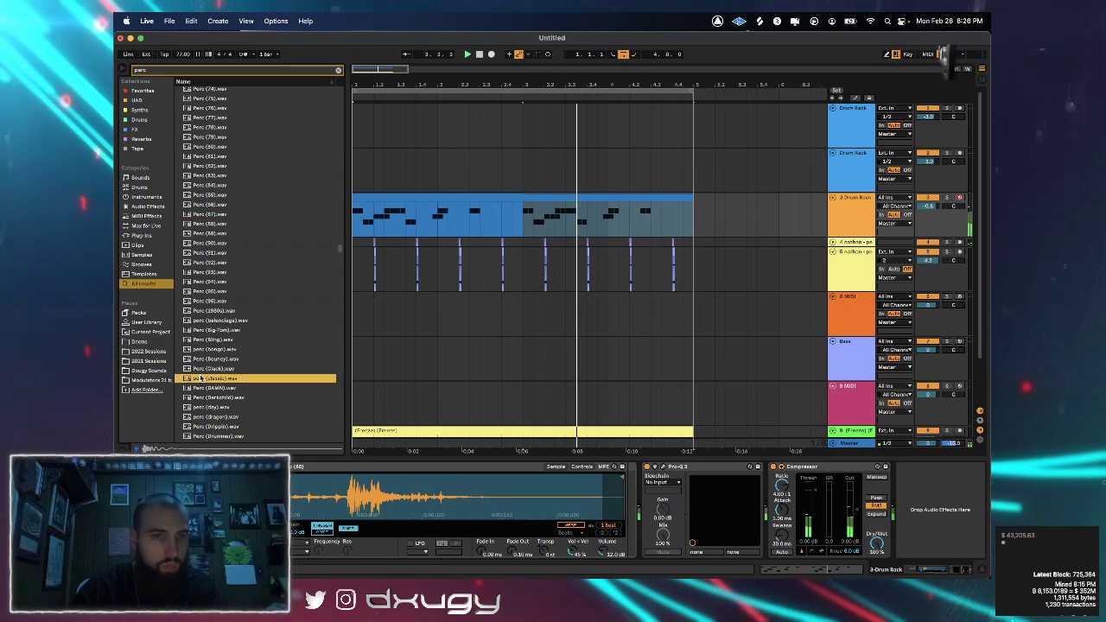
pyautogui.click(202, 312)
pyautogui.click(211, 378)
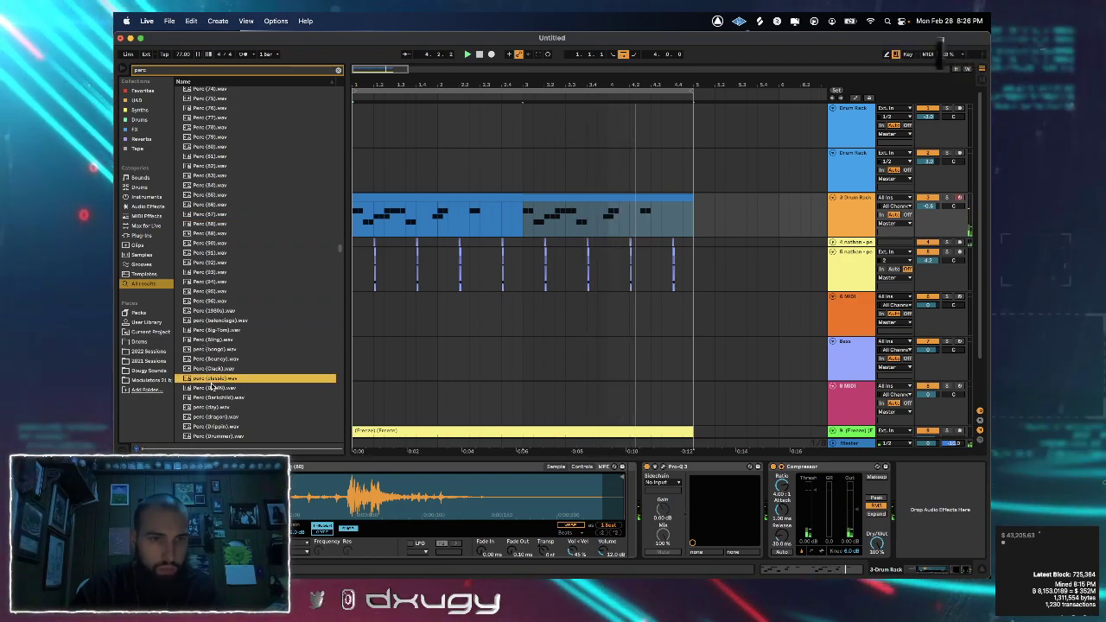
pyautogui.click(209, 390)
pyautogui.press('space')
pyautogui.click(209, 372)
pyautogui.click(210, 361)
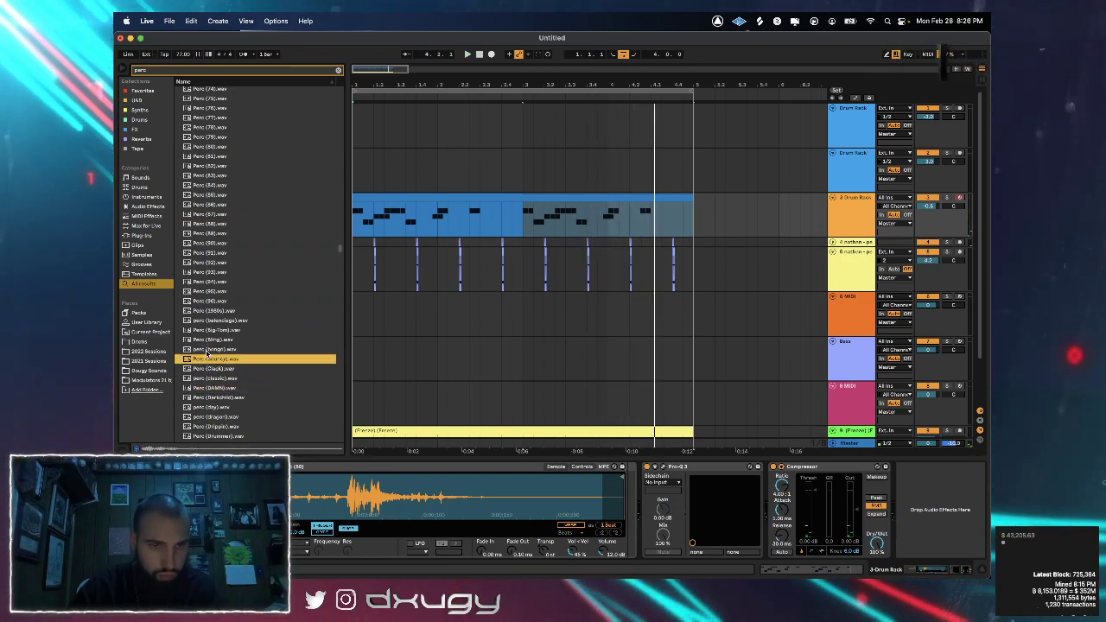
pyautogui.click(210, 352)
pyautogui.click(210, 381)
pyautogui.click(210, 388)
pyautogui.click(210, 397)
pyautogui.click(210, 407)
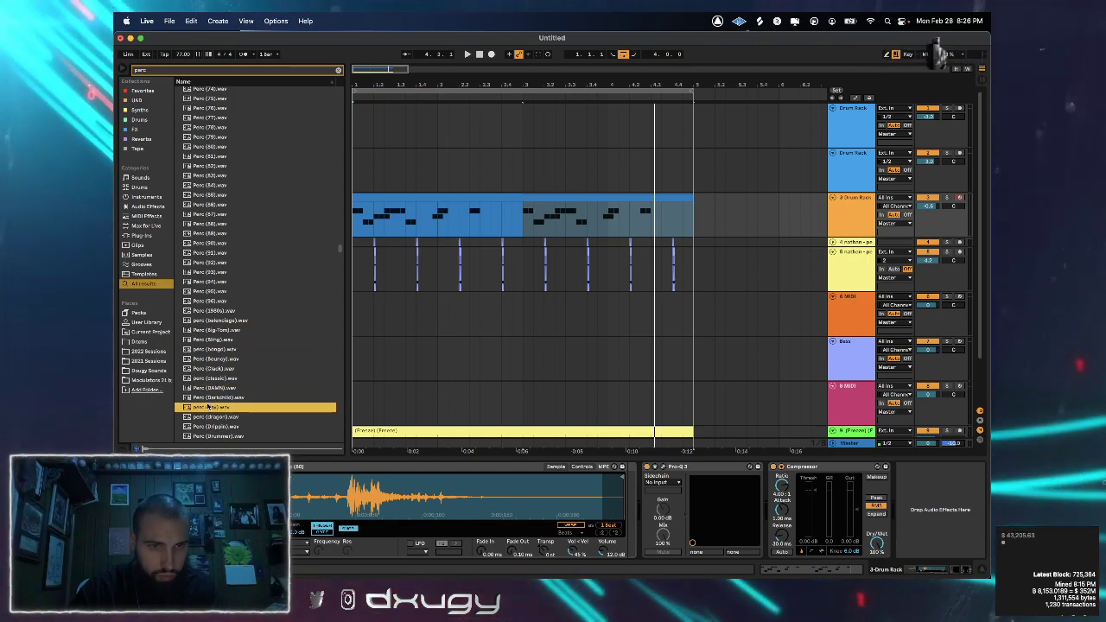
# Audition more perc one-shots, from the rest of the bracketed names to the hyphenated ones around PERC - ALIEN
pyautogui.click(207, 427)
pyautogui.scroll(-10, 206, 423)
pyautogui.click(208, 399)
pyautogui.scroll(-12, 208, 397)
pyautogui.click(208, 382)
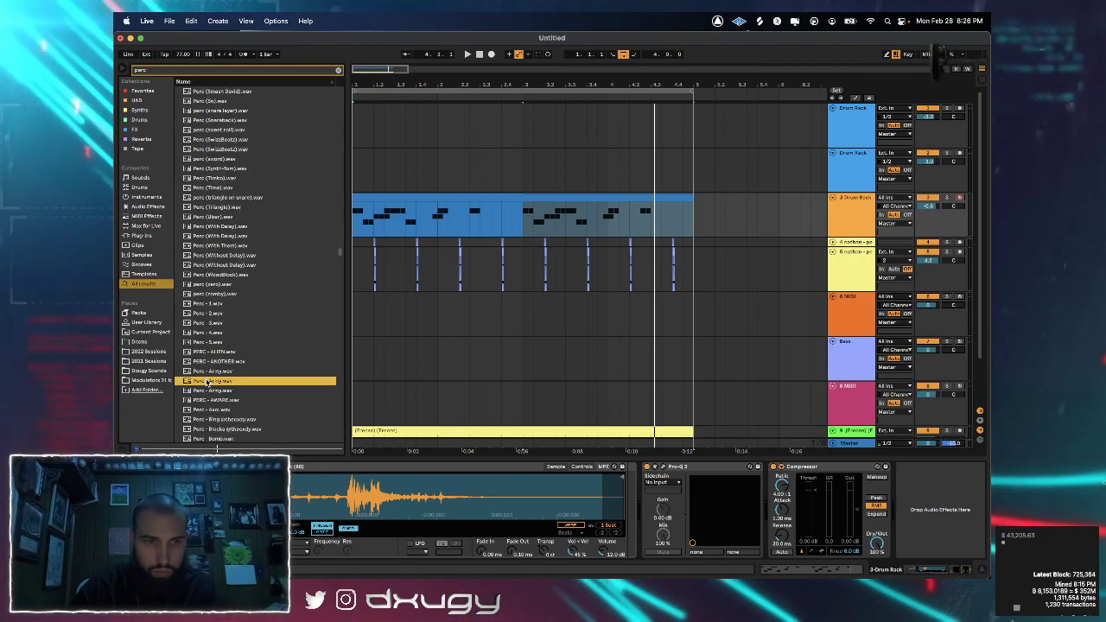
pyautogui.click(208, 354)
pyautogui.click(208, 344)
pyautogui.click(210, 334)
pyautogui.click(212, 370)
# Audition the hyphenated perc samples around Perc - Packin and load Perc - Packin into the 3 Drum Rack track
pyautogui.scroll(-15, 212, 370)
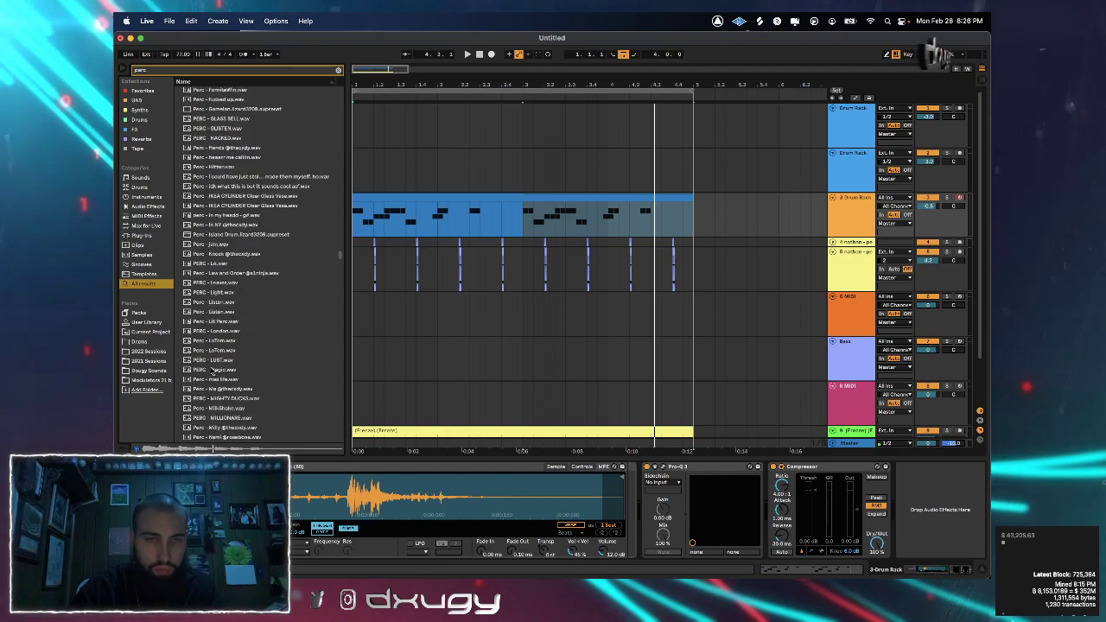
pyautogui.click(212, 359)
pyautogui.click(213, 340)
pyautogui.click(212, 331)
pyautogui.click(213, 351)
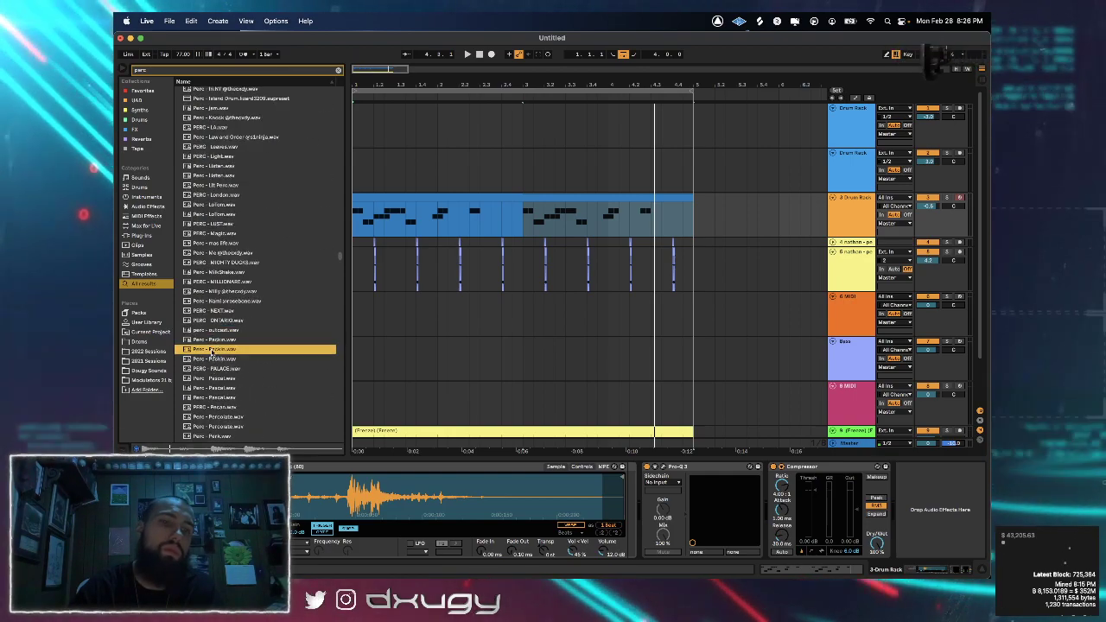
pyautogui.moveTo(212, 350); pyautogui.dragTo(521, 513)
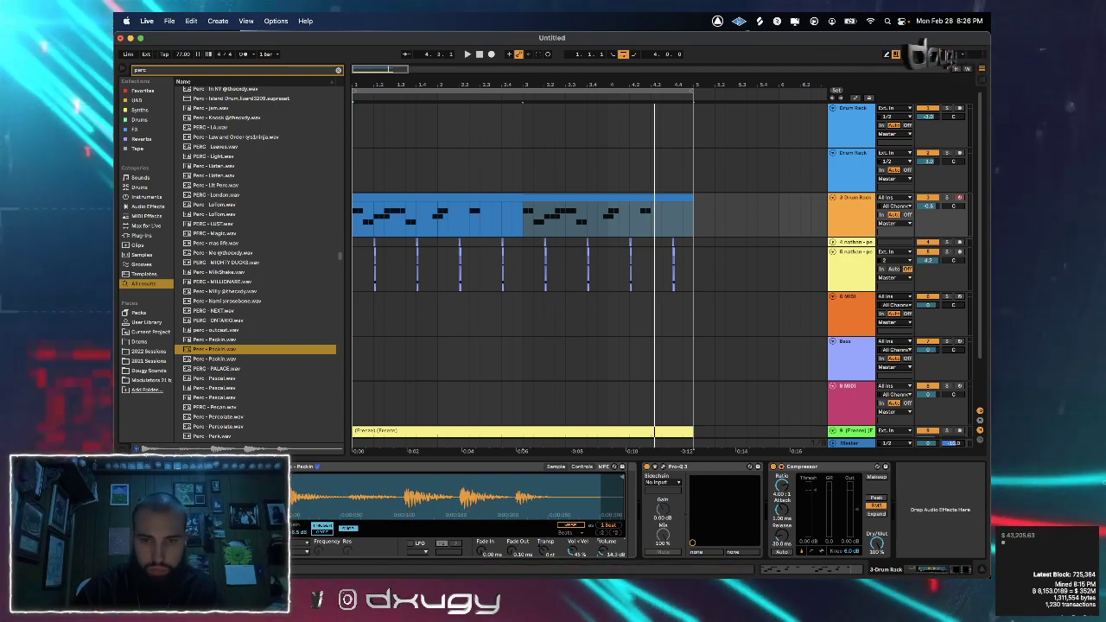
# Add a Perc - Packin note late in bar 1 of the drum rack clip and duplicate its two-bar pattern into bars 3 and 4
pyautogui.press('space')
pyautogui.doubleClick(388, 205)
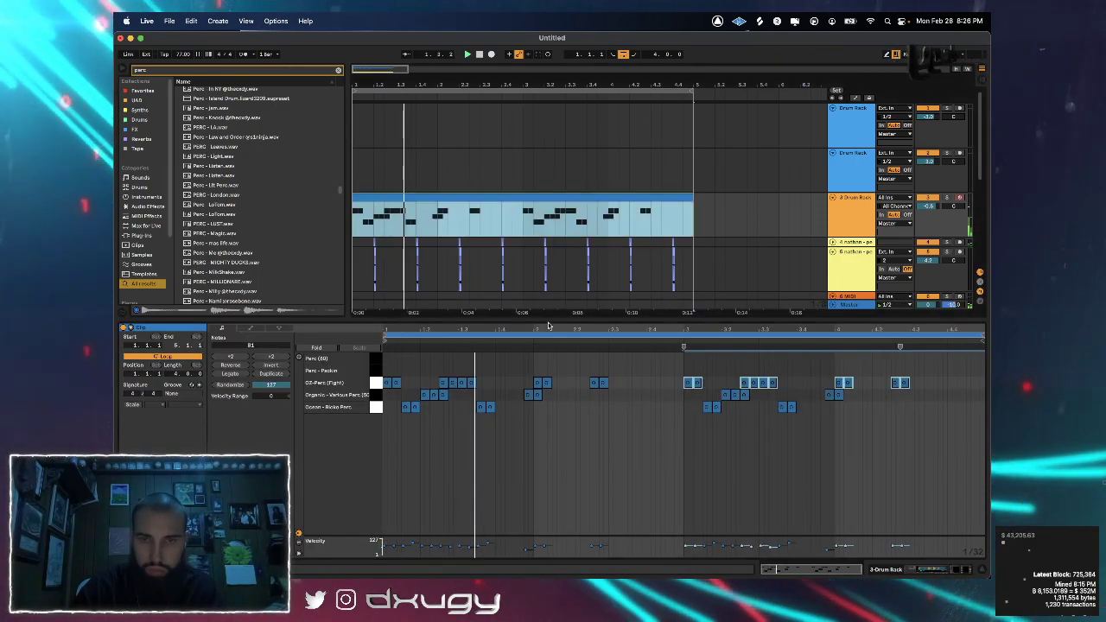
pyautogui.click(520, 370)
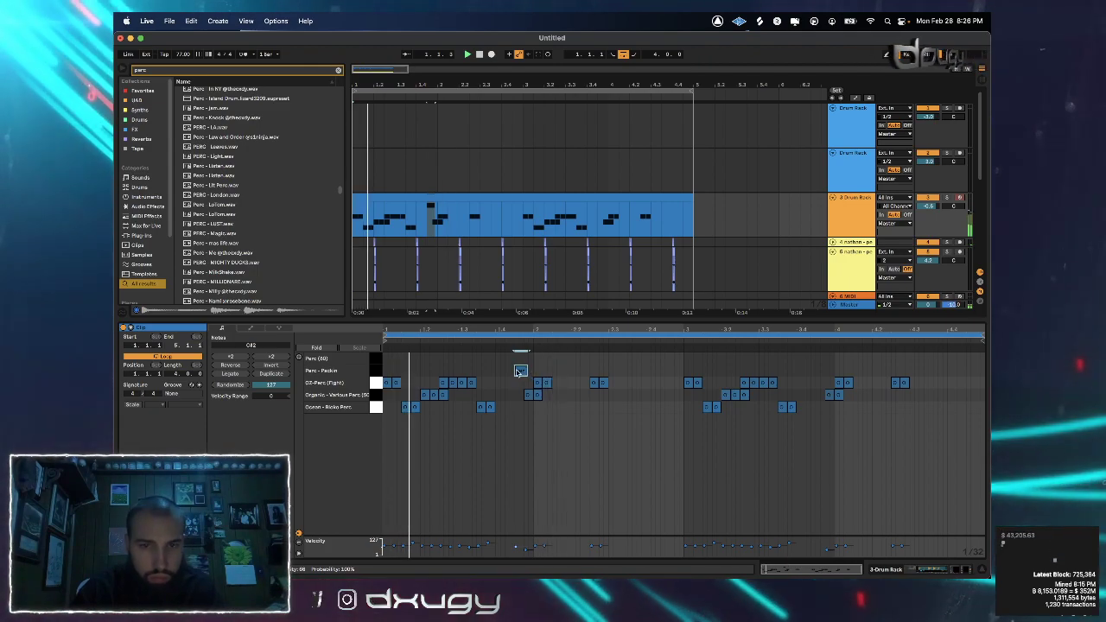
pyautogui.moveTo(521, 372); pyautogui.dragTo(515, 375)
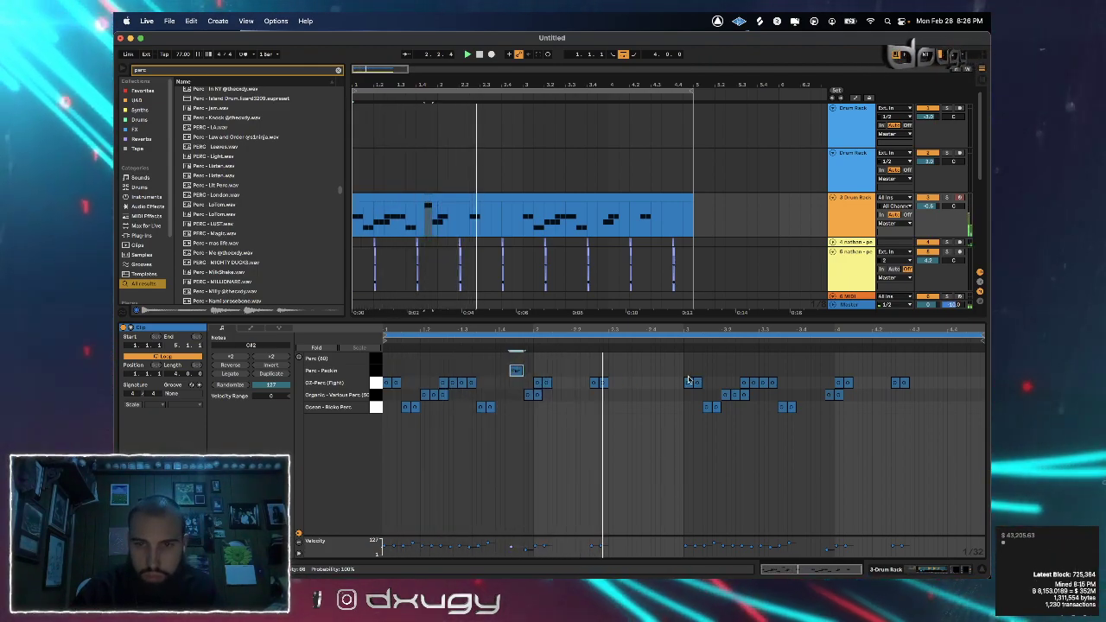
pyautogui.moveTo(685, 374); pyautogui.dragTo(378, 371)
pyautogui.press('super+d')
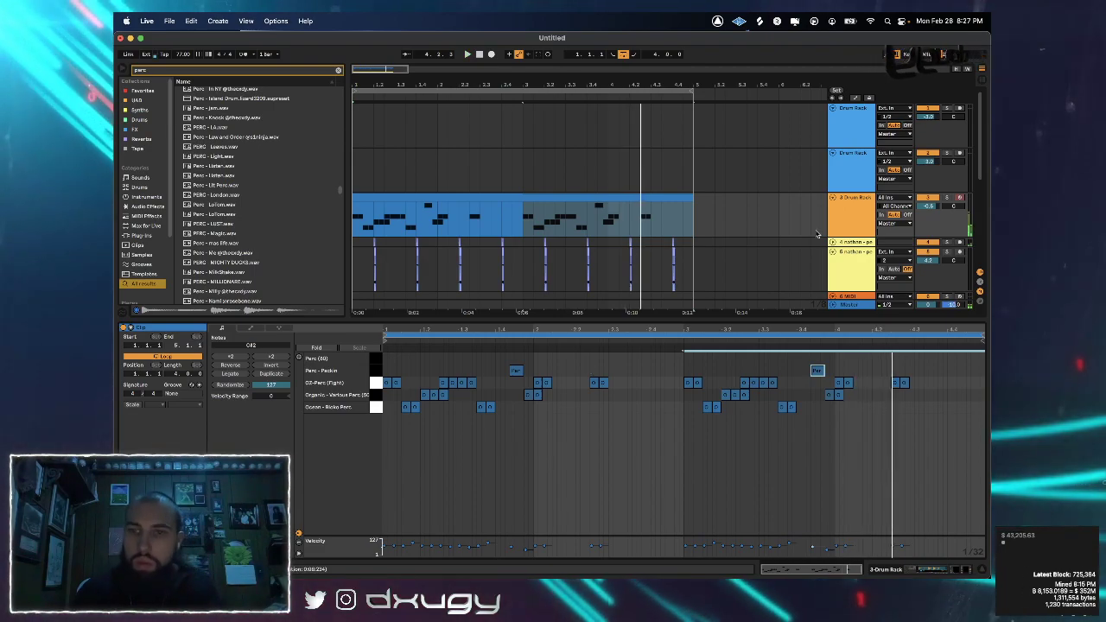
# Try other positions for the copied Perc - Packin note in bars 2 and 3, and undo these moves
pyautogui.press('Left')
pyautogui.press('Left')
pyautogui.press('Left')
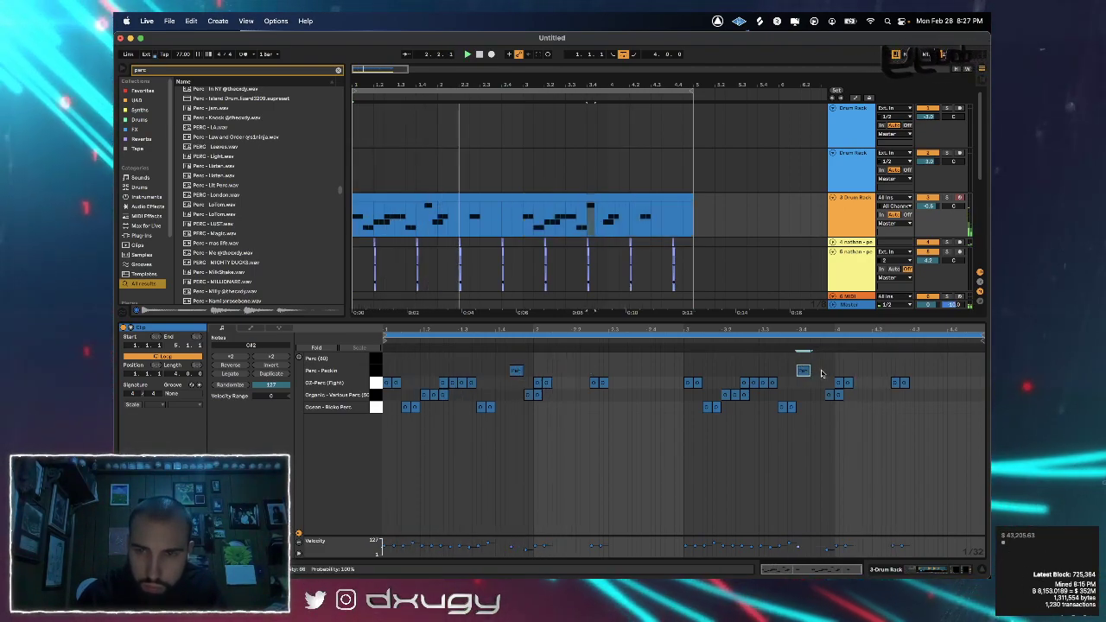
pyautogui.moveTo(730, 374); pyautogui.dragTo(667, 376)
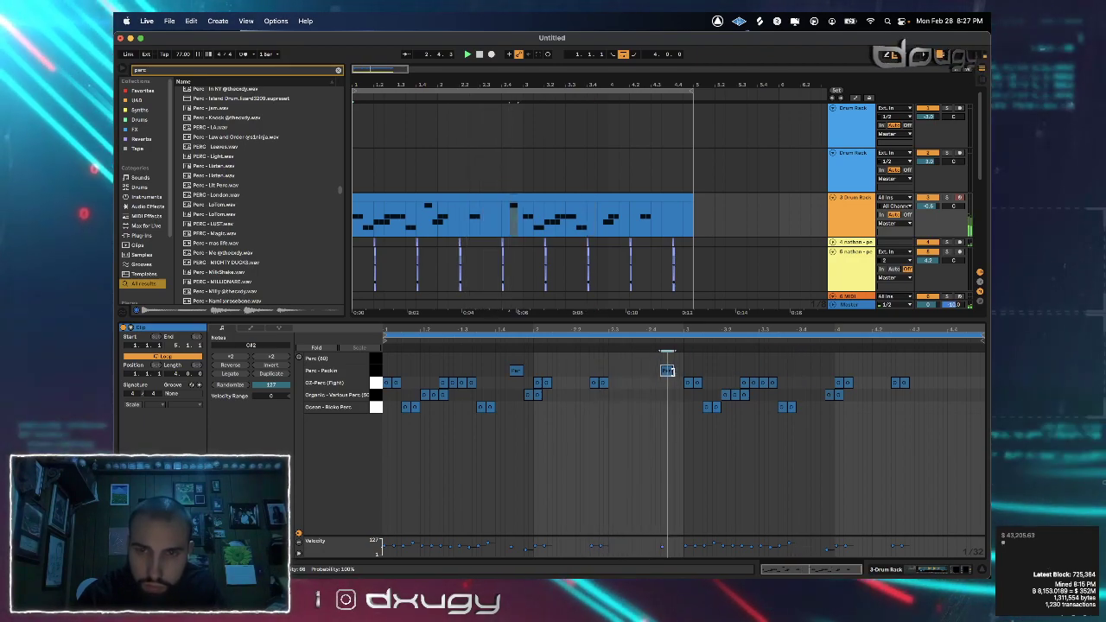
pyautogui.press('Right')
pyautogui.press('Right')
pyautogui.press('Right')
pyautogui.press('Right')
pyautogui.press('Right')
pyautogui.press('Right')
pyautogui.press('Right')
pyautogui.press('Right')
pyautogui.press('Right')
pyautogui.press('Right')
pyautogui.press('Right')
pyautogui.press('Right')
pyautogui.press('Right')
pyautogui.press('Right')
pyautogui.press('Right')
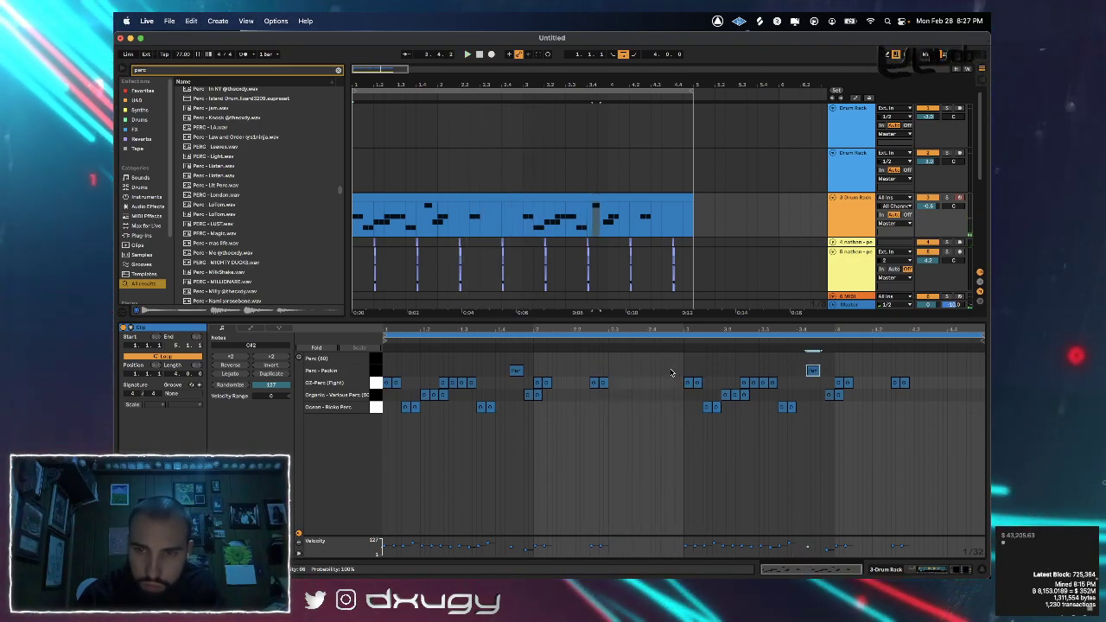
pyautogui.press('super+z')
pyautogui.press('super+z')
pyautogui.press('shift+super+z')
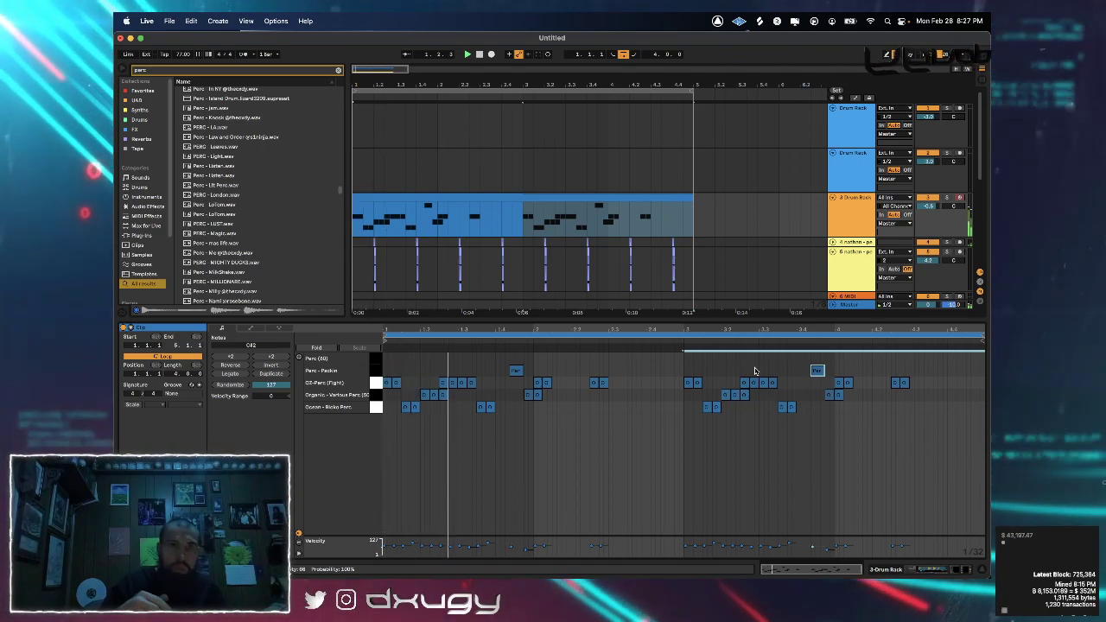
# Set the song tempo to 72 BPM and show the devices of the 3 Drum Rack track
pyautogui.moveTo(183, 55); pyautogui.dragTo(182, 68)
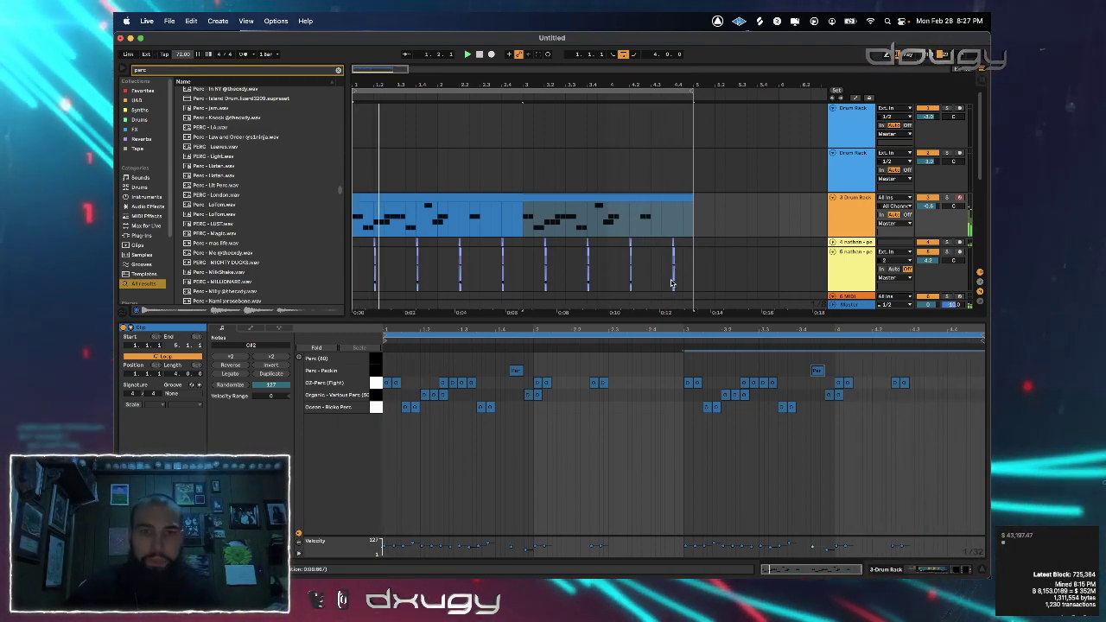
pyautogui.click(918, 569)
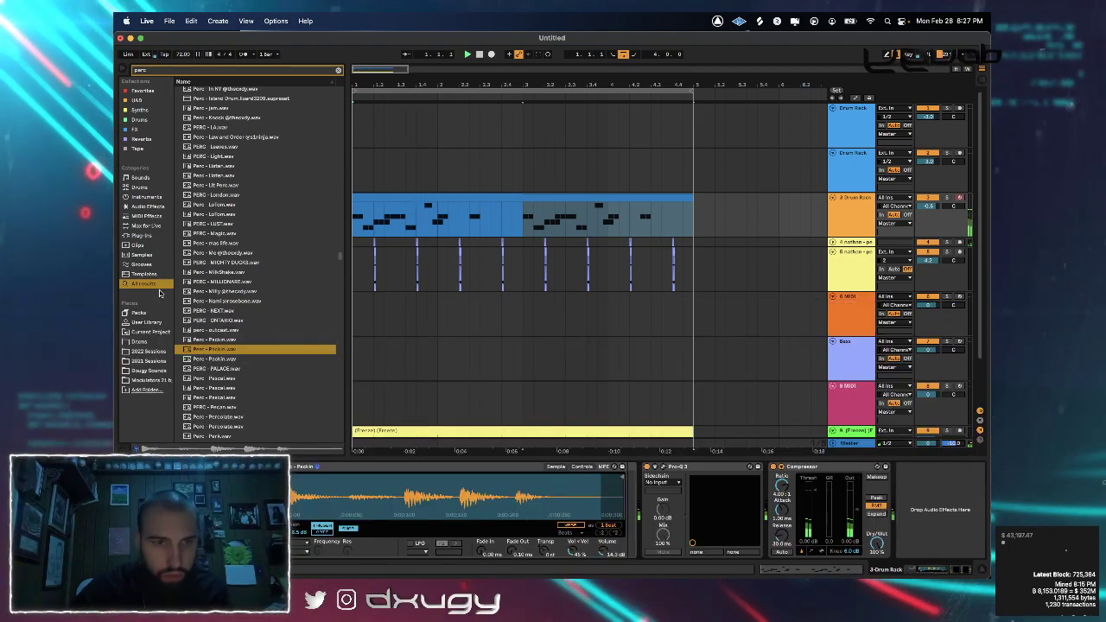
# Audition the shaker samples, load Perc - Shaker - Kamikaze into 3 Drum Rack, and set its volume to -23.4 dB
pyautogui.scroll(-10, 190, 323)
pyautogui.press('space')
pyautogui.click(212, 367)
pyautogui.scroll(-5, 212, 346)
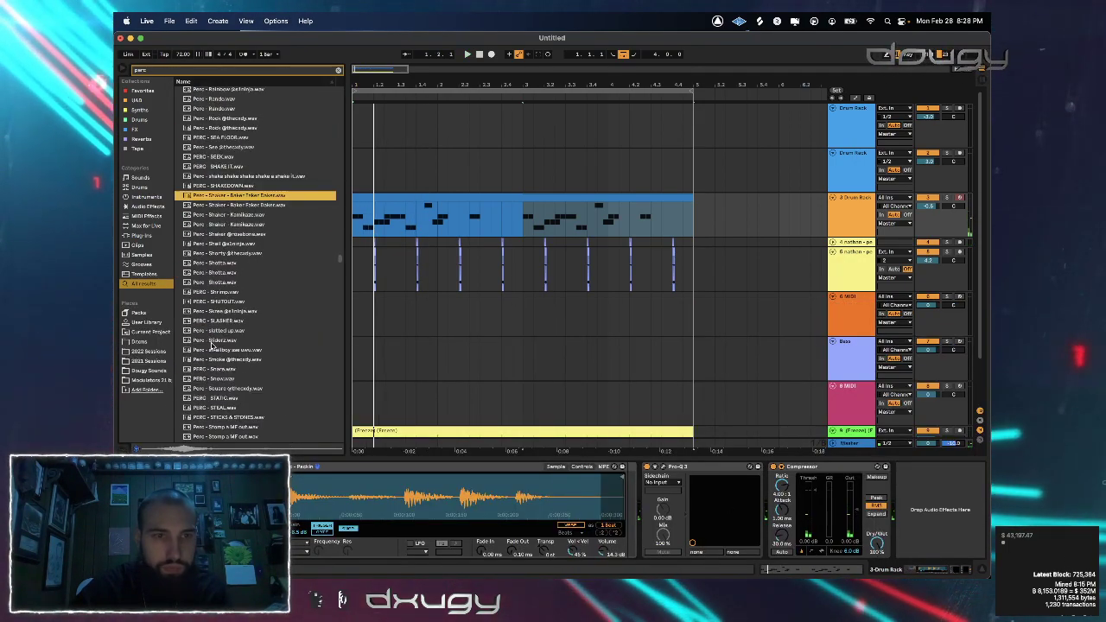
pyautogui.click(212, 324)
pyautogui.click(227, 215)
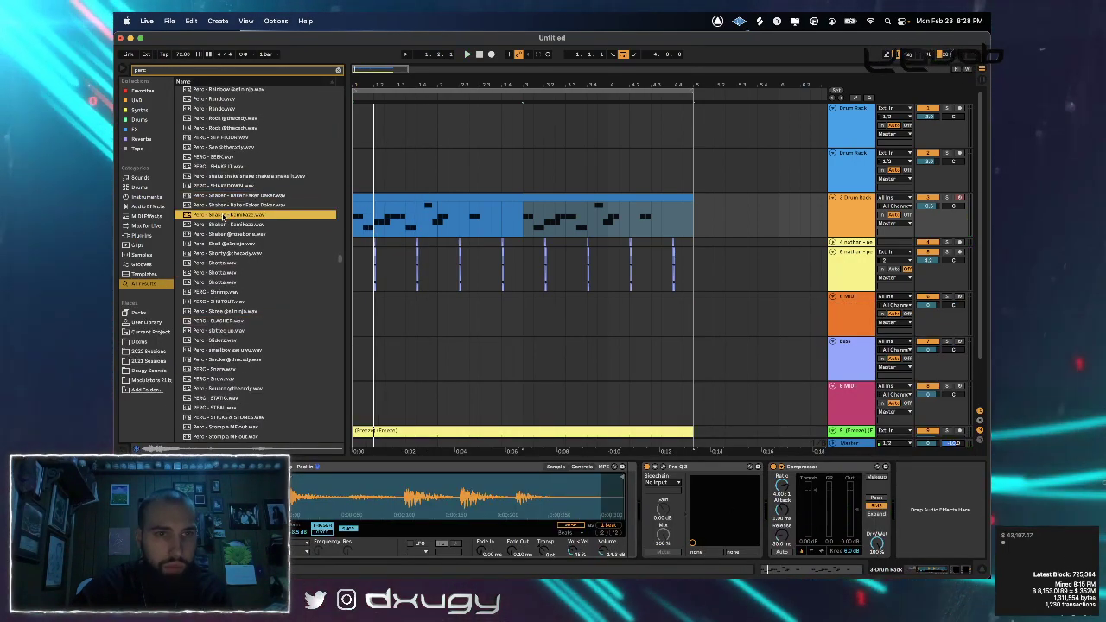
pyautogui.moveTo(226, 215); pyautogui.dragTo(432, 498)
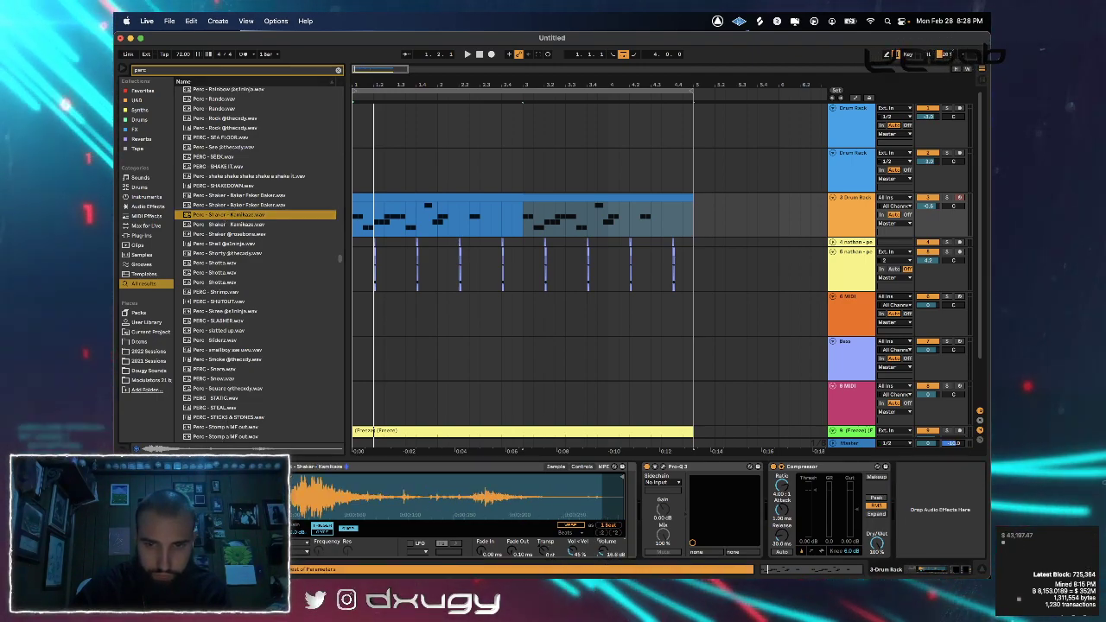
pyautogui.click(605, 553)
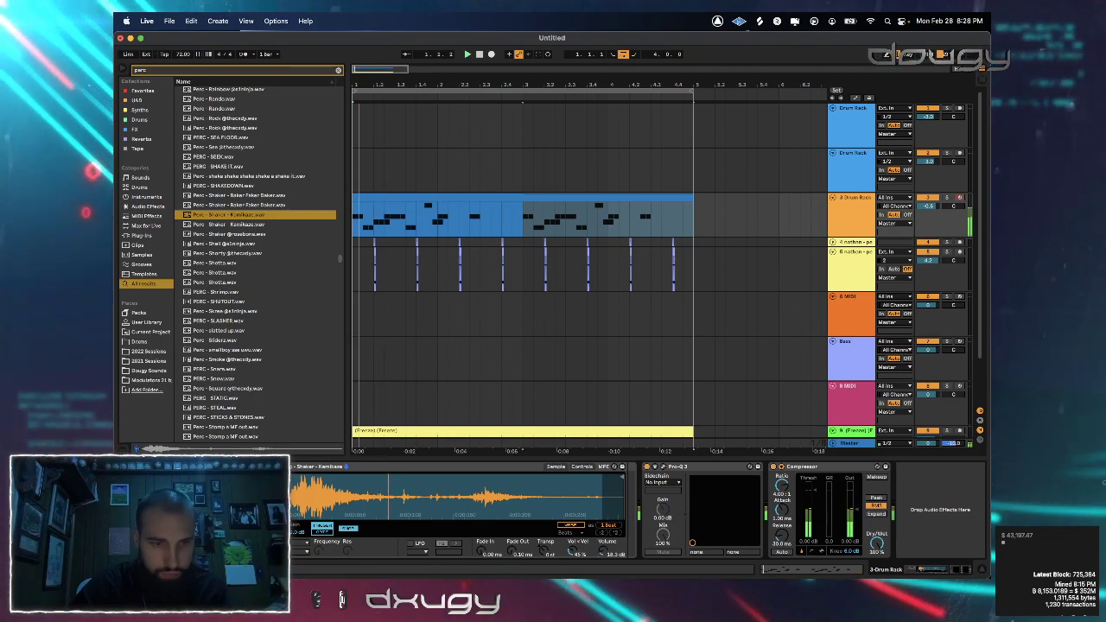
pyautogui.press('space')
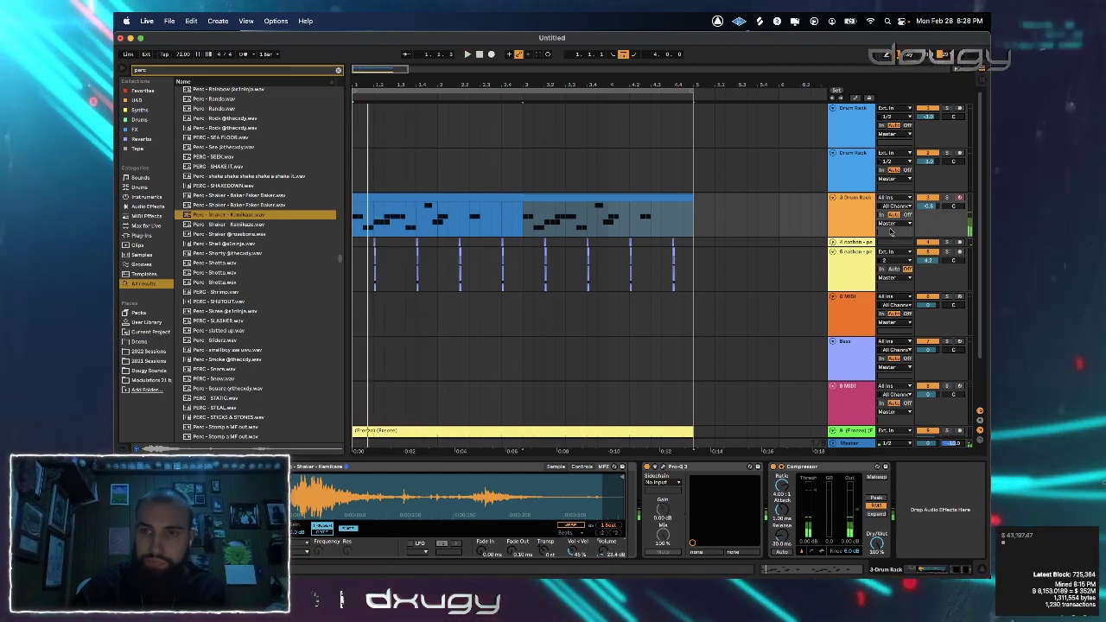
# Arm 3 Drum Rack, record a Perc - Shaker - Kamikaze part over bars 1 and 2, and open the recorded clip
pyautogui.click(960, 198)
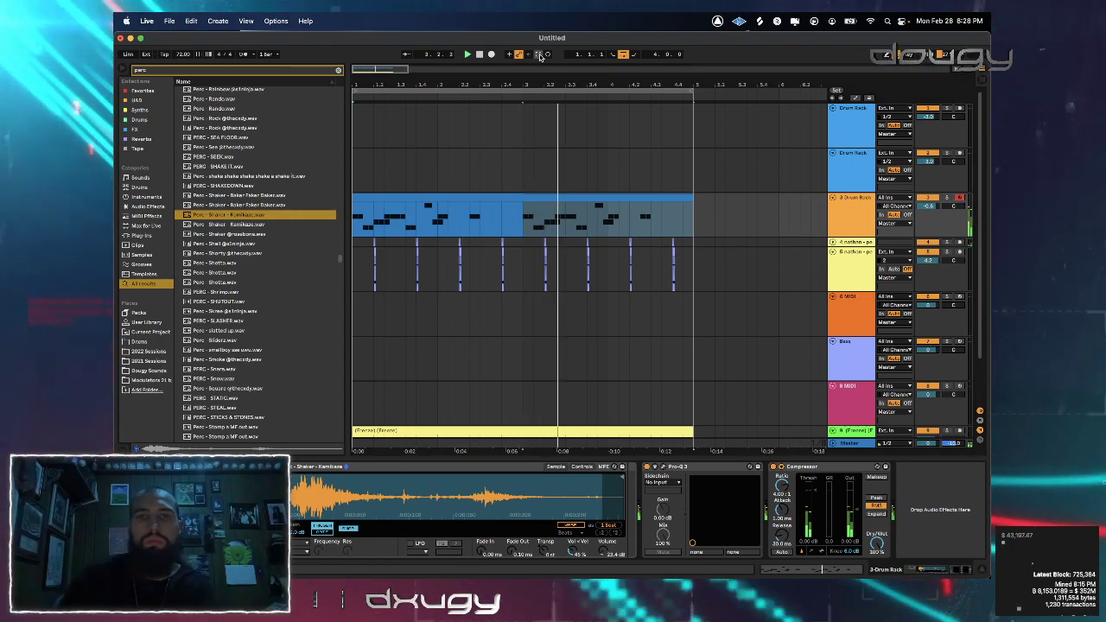
pyautogui.doubleClick(458, 198)
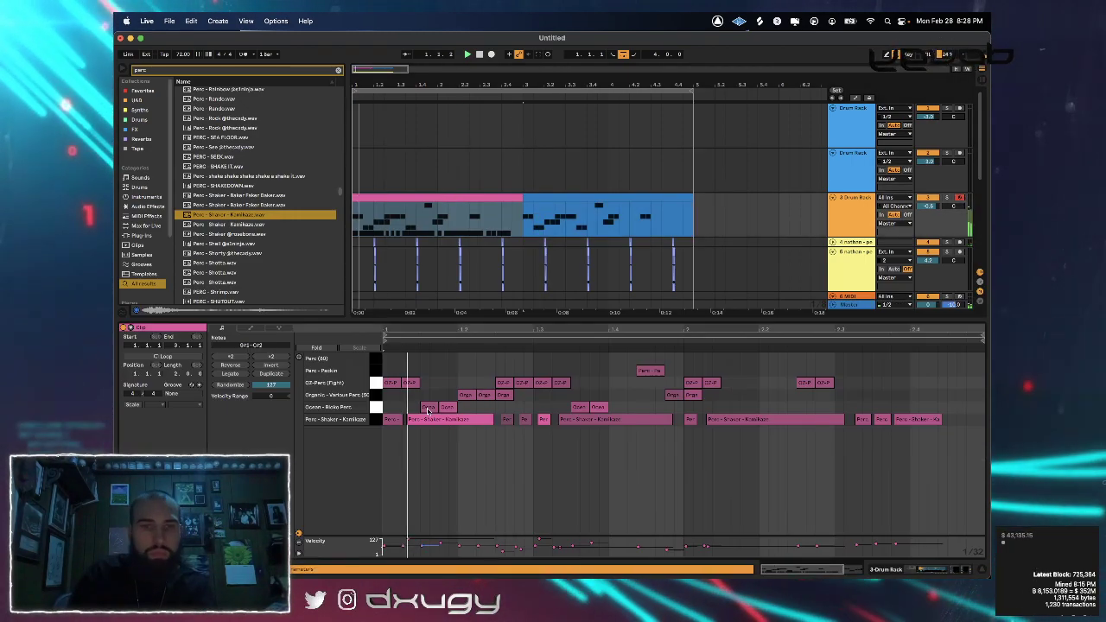
# Nudge the first long shaker note in bar 1 and the two short shaker notes following it slightly earlier
pyautogui.click(429, 419)
pyautogui.moveTo(421, 421); pyautogui.dragTo(419, 422)
pyautogui.press('space')
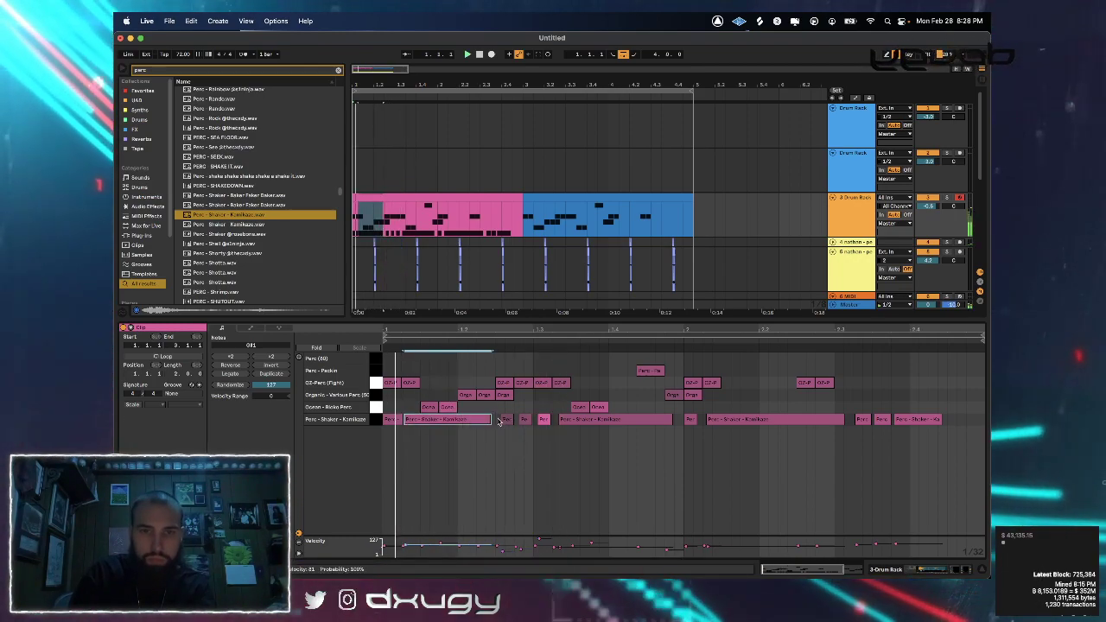
pyautogui.moveTo(497, 422); pyautogui.dragTo(595, 419)
pyautogui.press('space')
pyautogui.press('super+z')
pyautogui.doubleClick(531, 419)
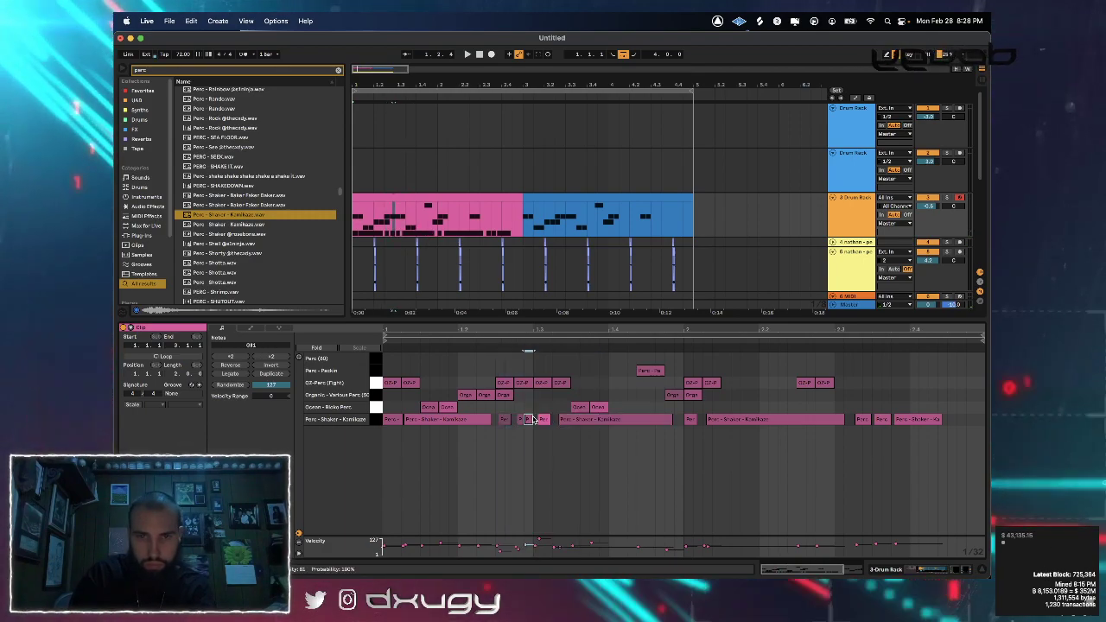
pyautogui.click(533, 420)
# Shift all shaker notes from the second long one onward slightly earlier and play the loop
pyautogui.moveTo(617, 429); pyautogui.dragTo(941, 430)
pyautogui.click(940, 446)
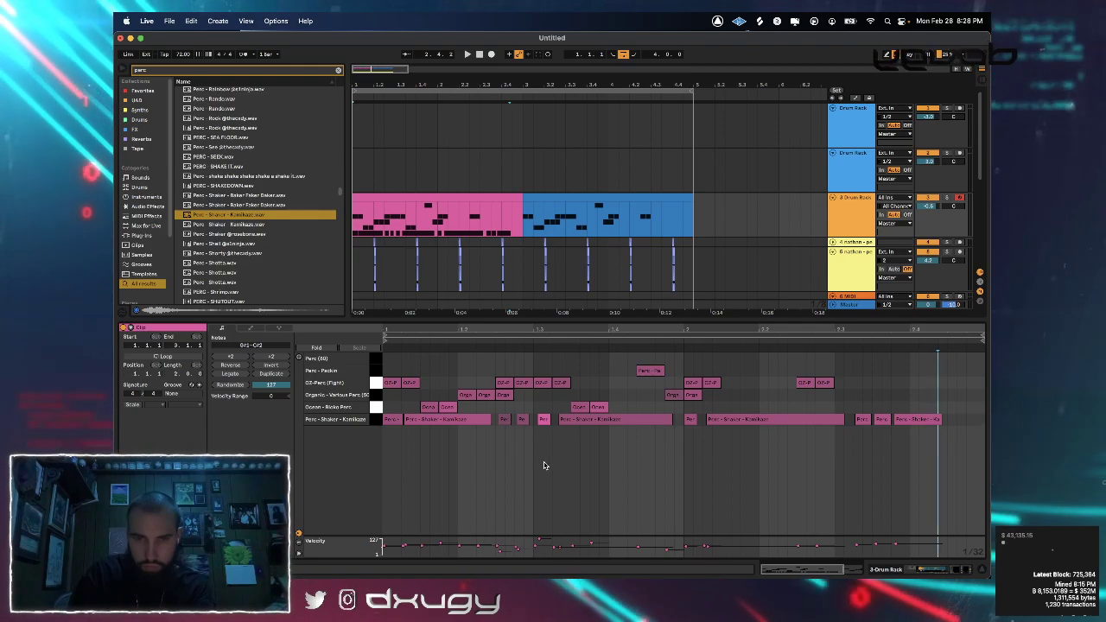
pyautogui.moveTo(565, 435)
pyautogui.mouseDown()
pyautogui.moveTo(713, 410)
pyautogui.moveTo(938, 421)
pyautogui.mouseUp()
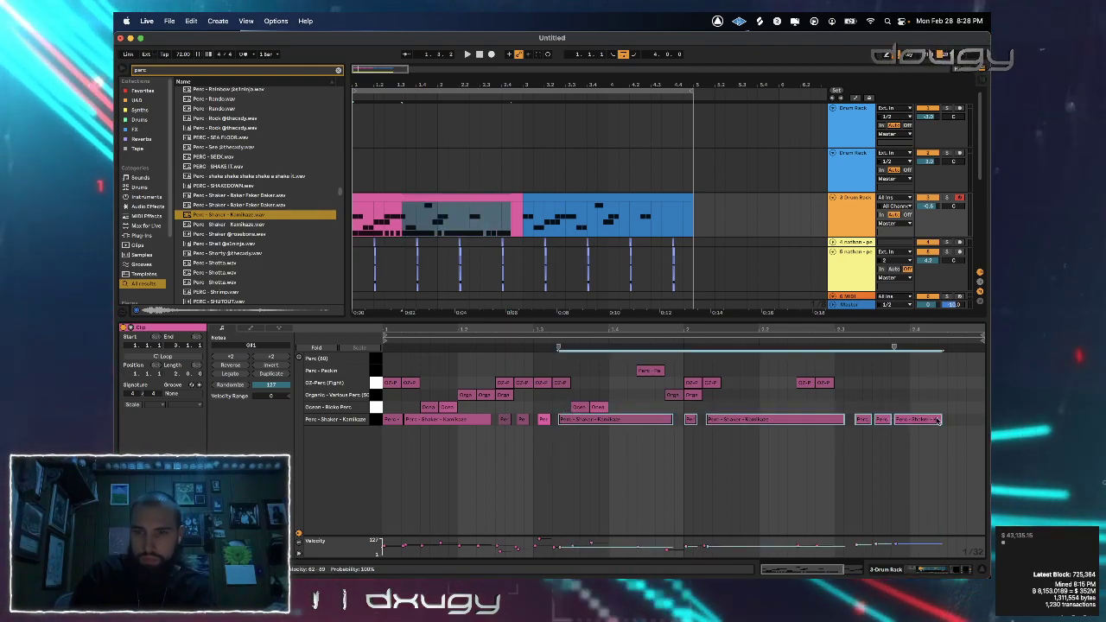
pyautogui.press('Left')
pyautogui.press('space')
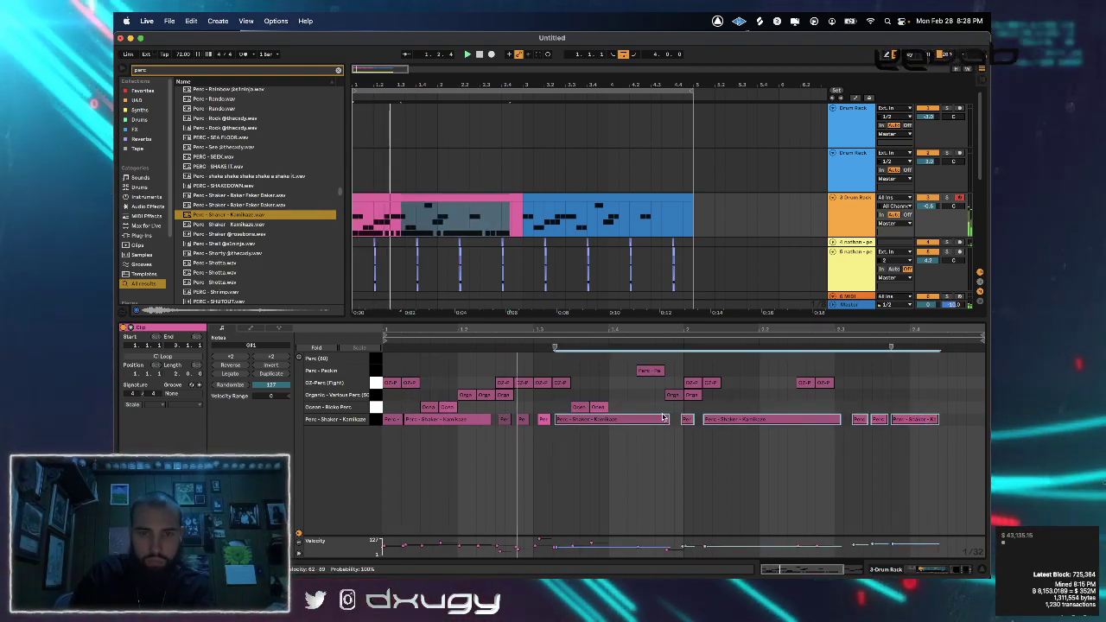
# Lower the velocity of the loud short shaker note on beat 3 of bar 1
pyautogui.click(542, 420)
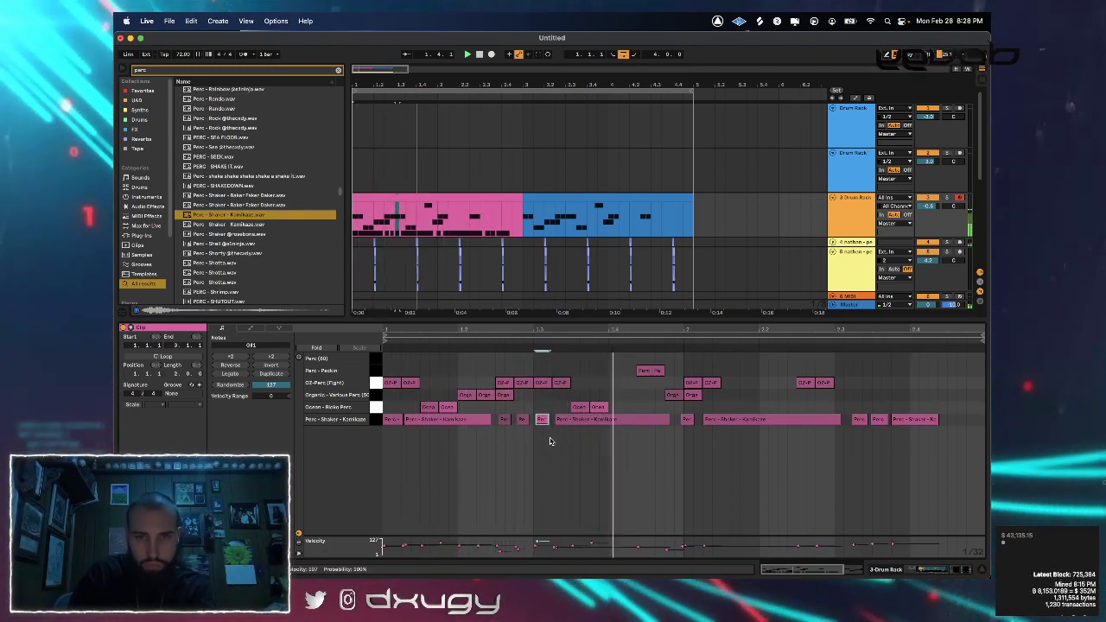
pyautogui.moveTo(543, 421); pyautogui.dragTo(543, 437)
pyautogui.click(688, 420)
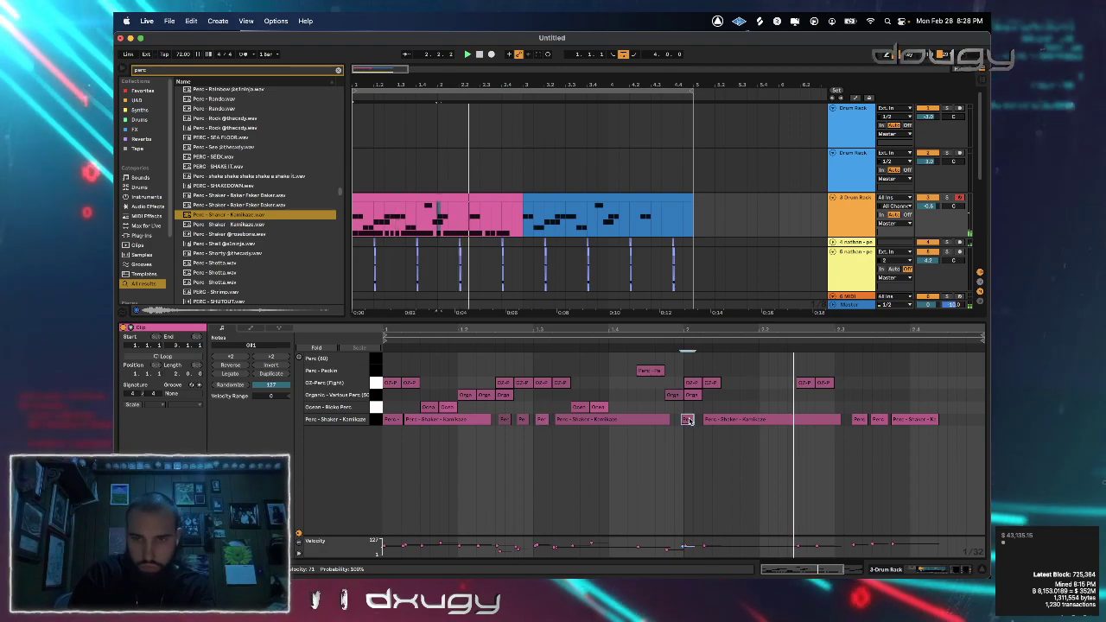
# Delete the last three shaker notes in bar 2 and the short shaker note in beat 2 of bar 1
pyautogui.moveTo(847, 419); pyautogui.dragTo(951, 420)
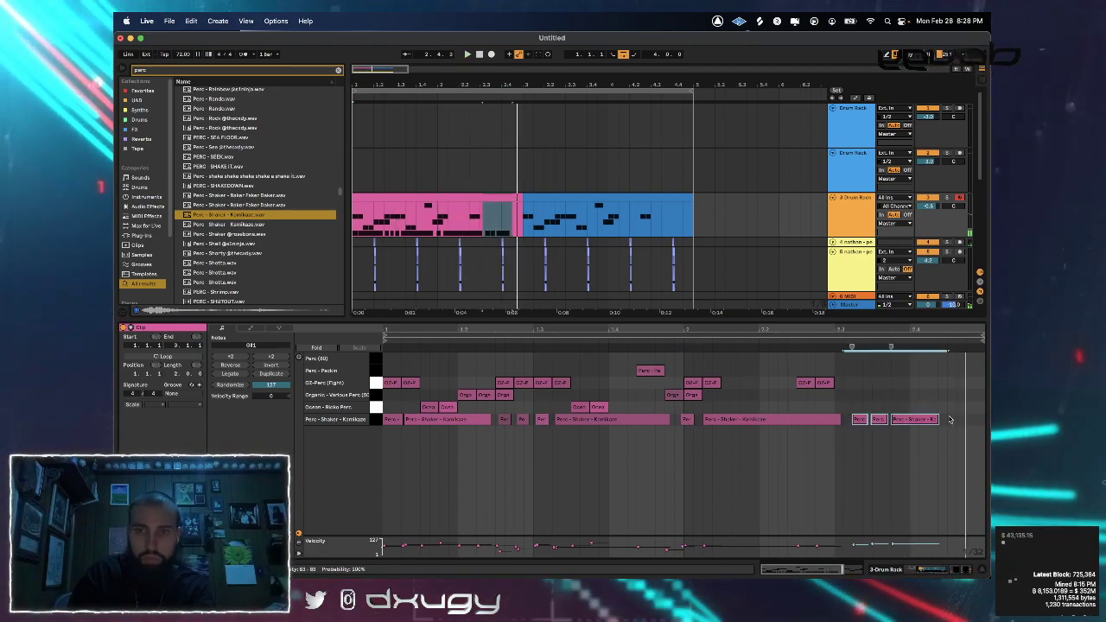
pyautogui.press('Delete')
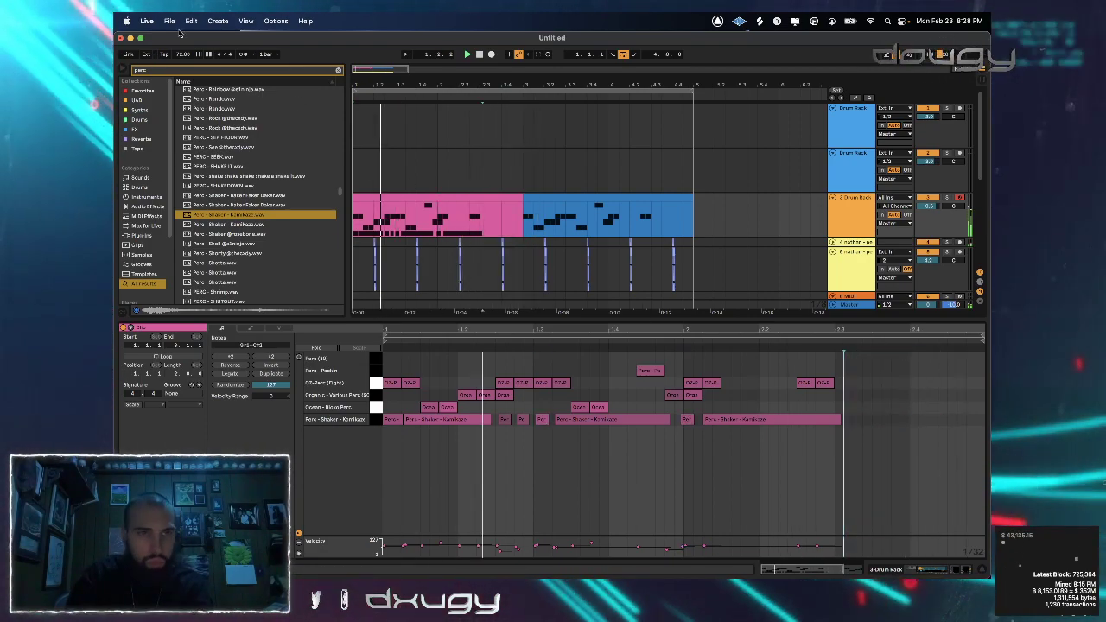
pyautogui.click(169, 20)
pyautogui.click(479, 363)
pyautogui.click(503, 436)
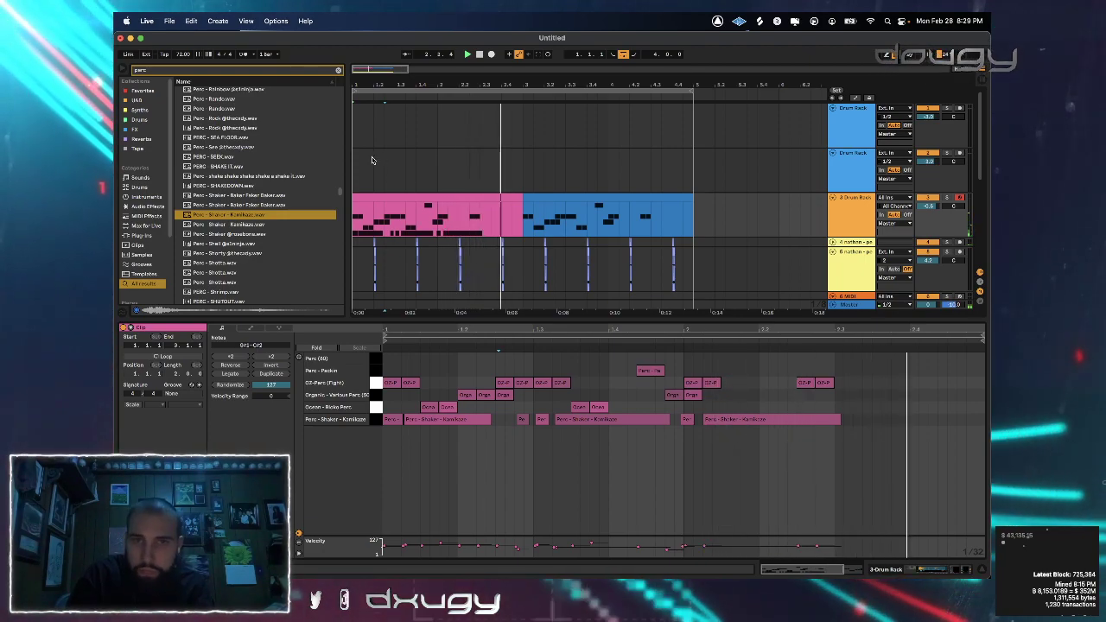
# Duplicate the edited two-bar drum rack clip over bars 3 and 4 and select both clips for viewing together
pyautogui.click(379, 200)
pyautogui.press('super+d')
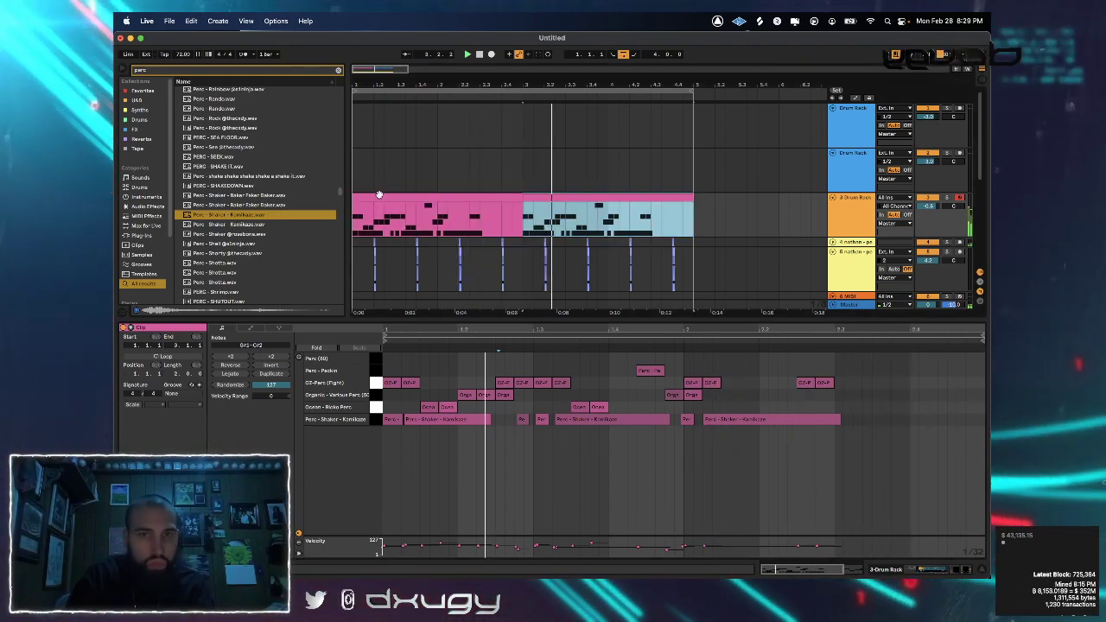
pyautogui.click(477, 193)
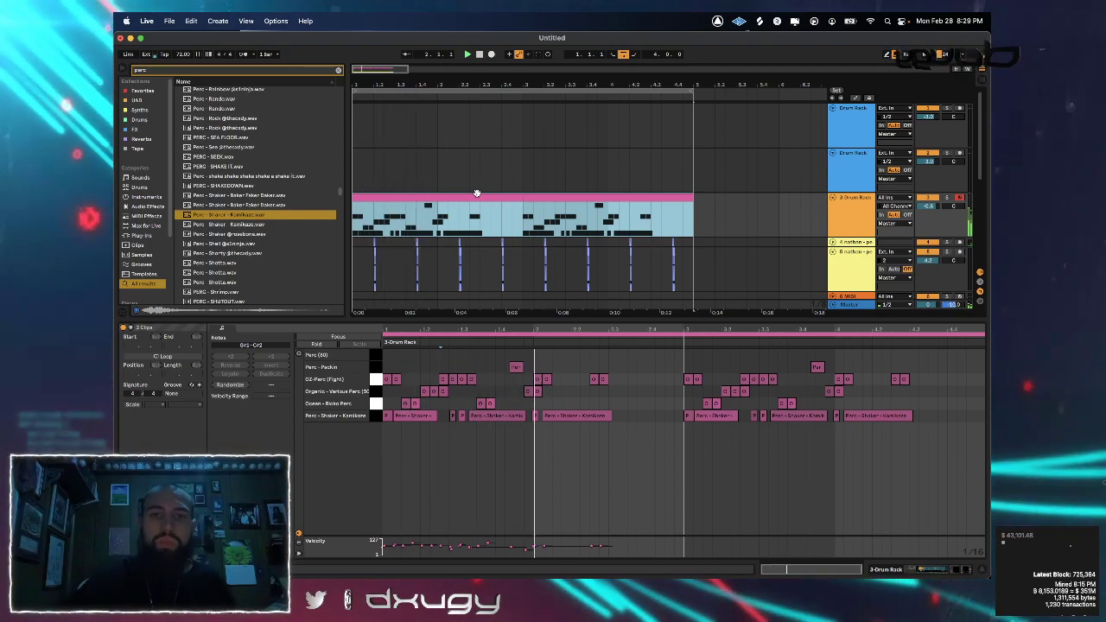
# Audition the Perc - Swing sample with the loop, stop playback and look through more percussion samples
pyautogui.scroll(-5, 264, 216)
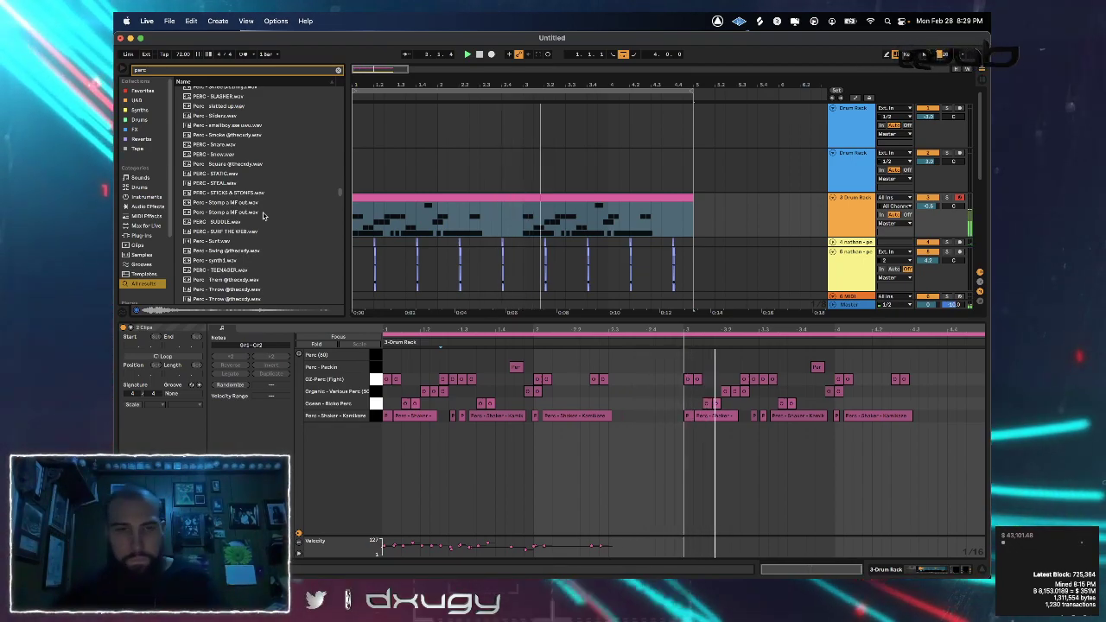
pyautogui.click(306, 252)
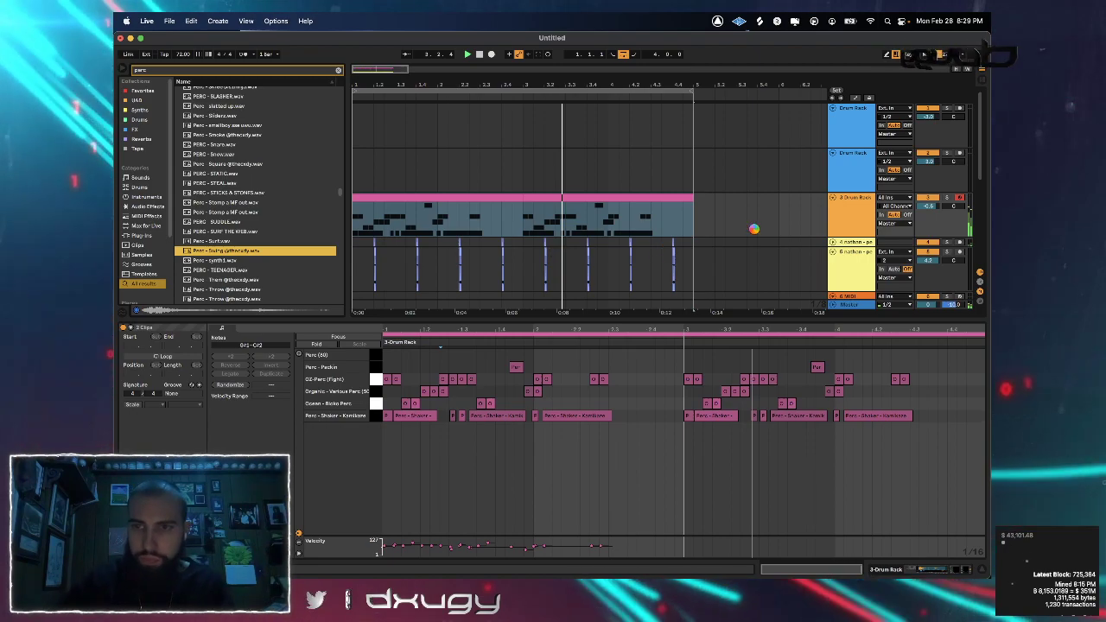
pyautogui.press('space')
pyautogui.scroll(-5, 635, 201)
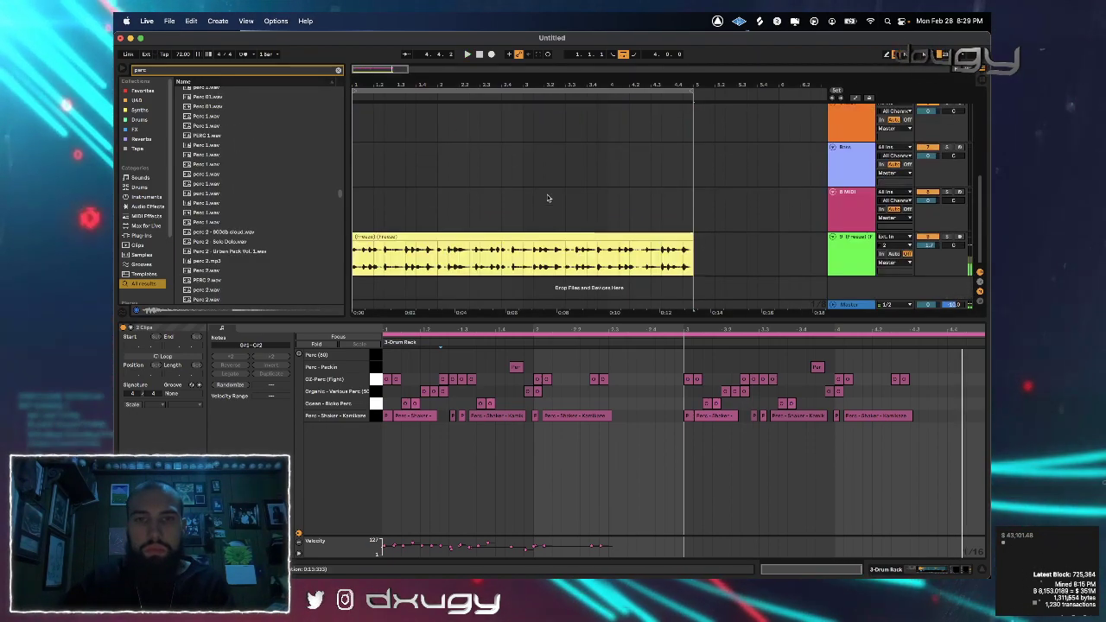
# Mute the frozen loop track and play the beat without it while reviewing the track list
pyautogui.press('space')
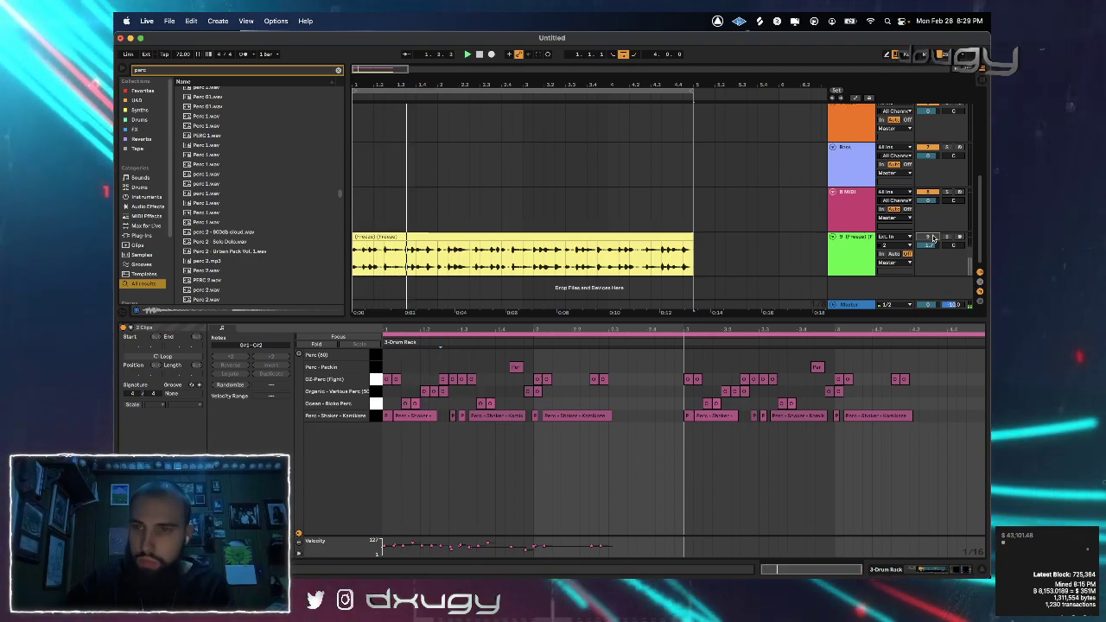
pyautogui.scroll(5, 863, 240)
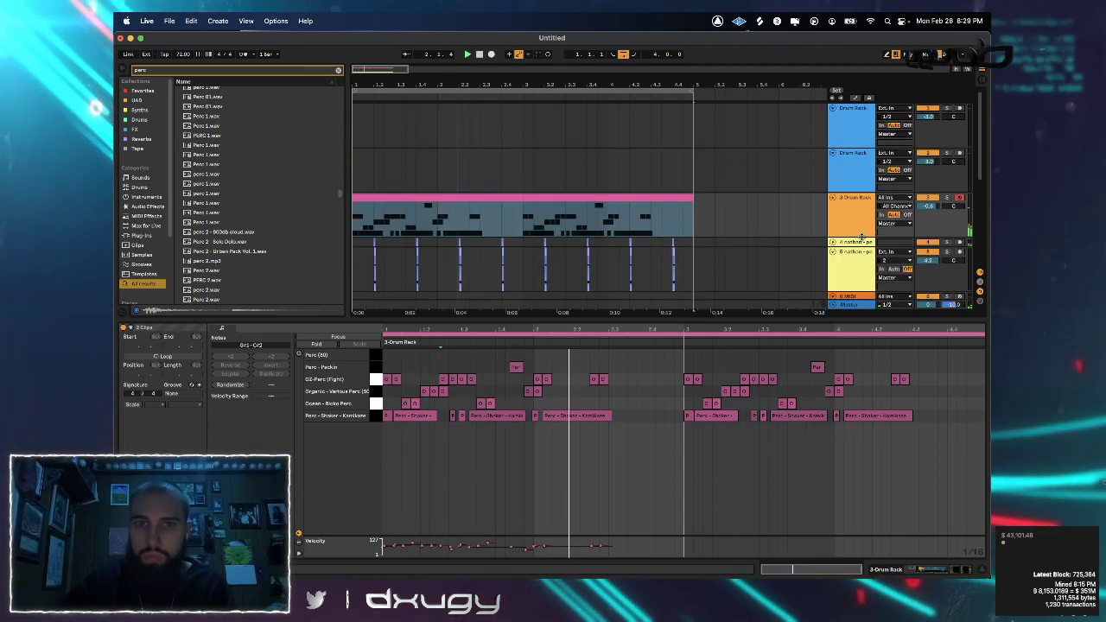
pyautogui.scroll(-5, 868, 250)
pyautogui.scroll(6, 860, 242)
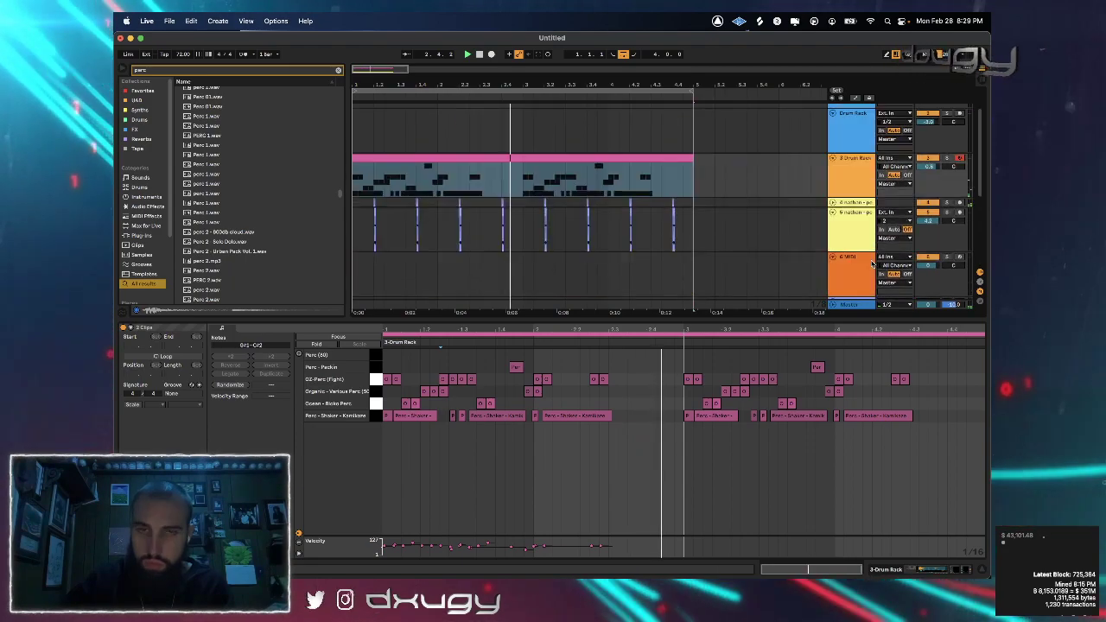
pyautogui.scroll(-6, 845, 217)
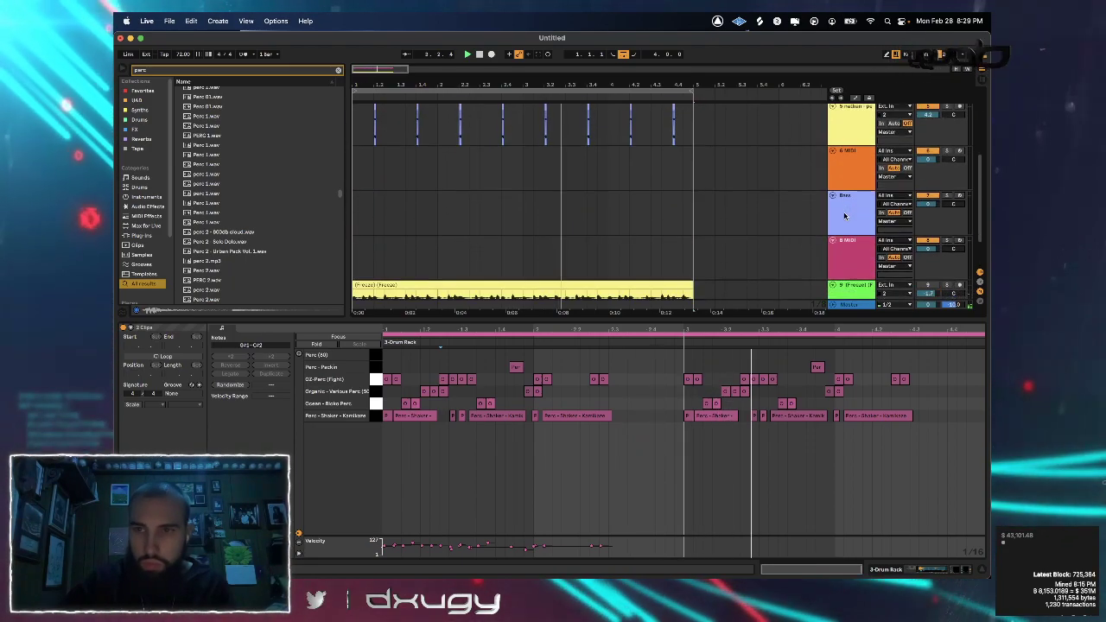
pyautogui.scroll(6, 798, 222)
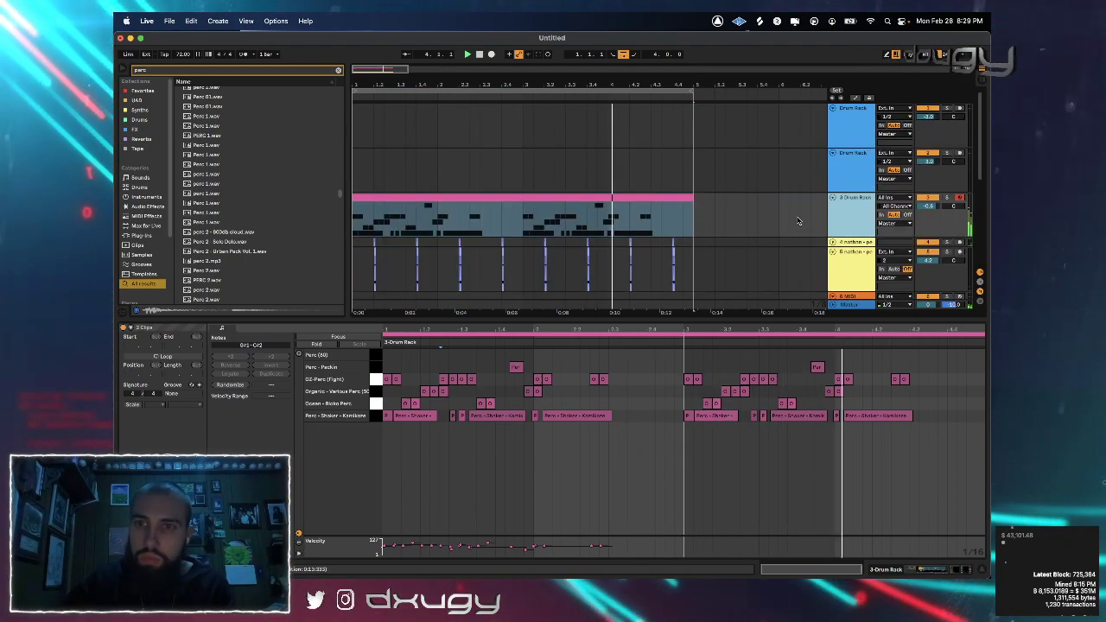
pyautogui.rightClick(843, 221)
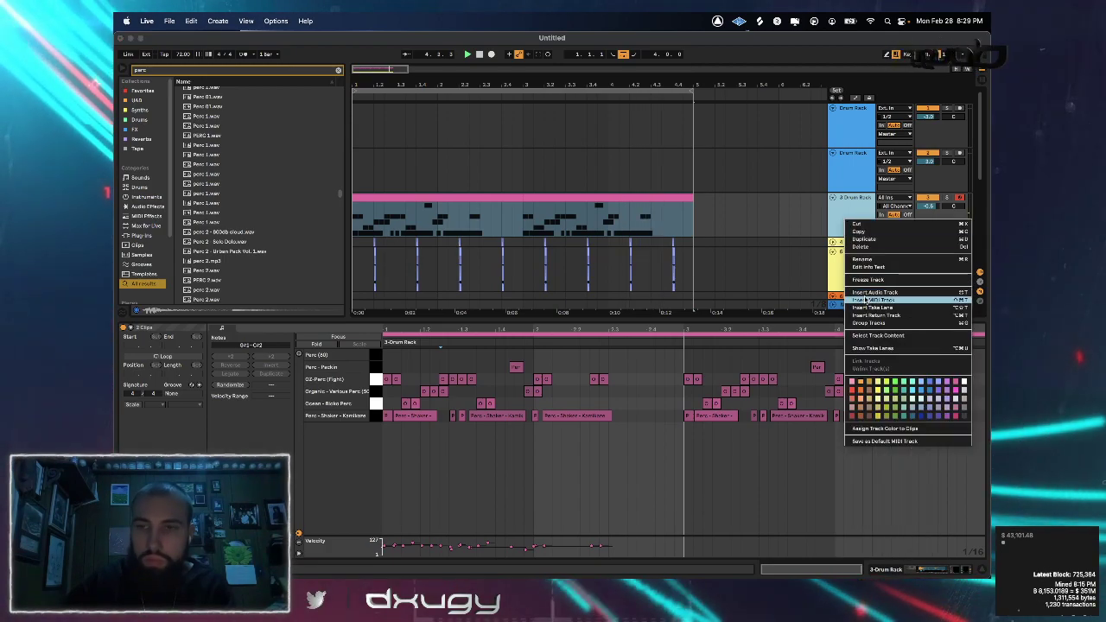
pyautogui.click(726, 218)
pyautogui.click(672, 185)
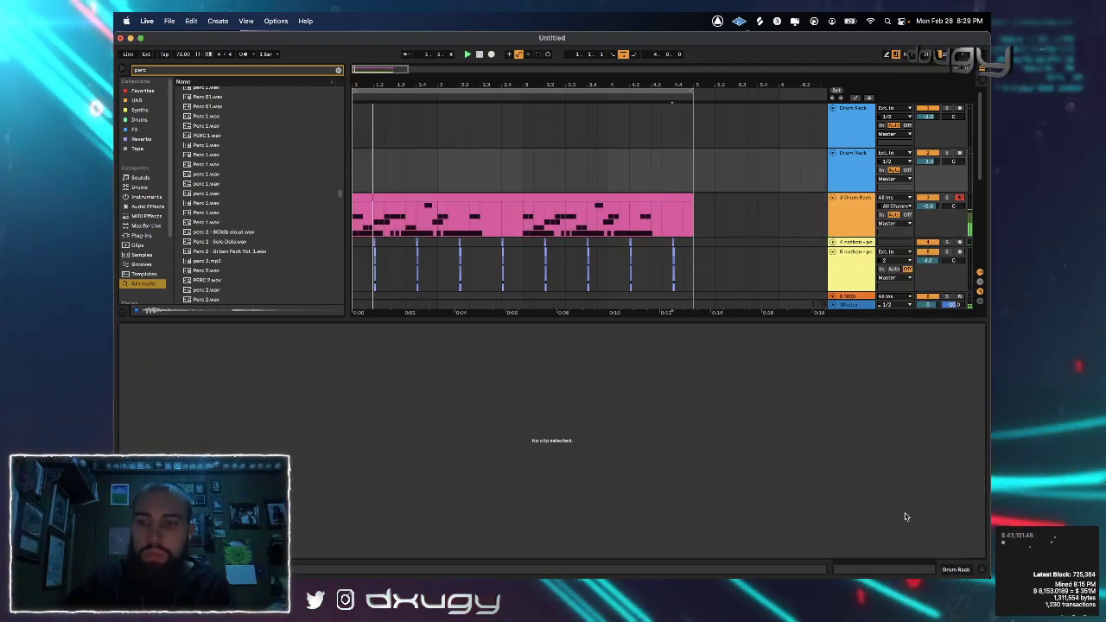
# Stop playback and search the browser for "hat" samples
pyautogui.click(955, 573)
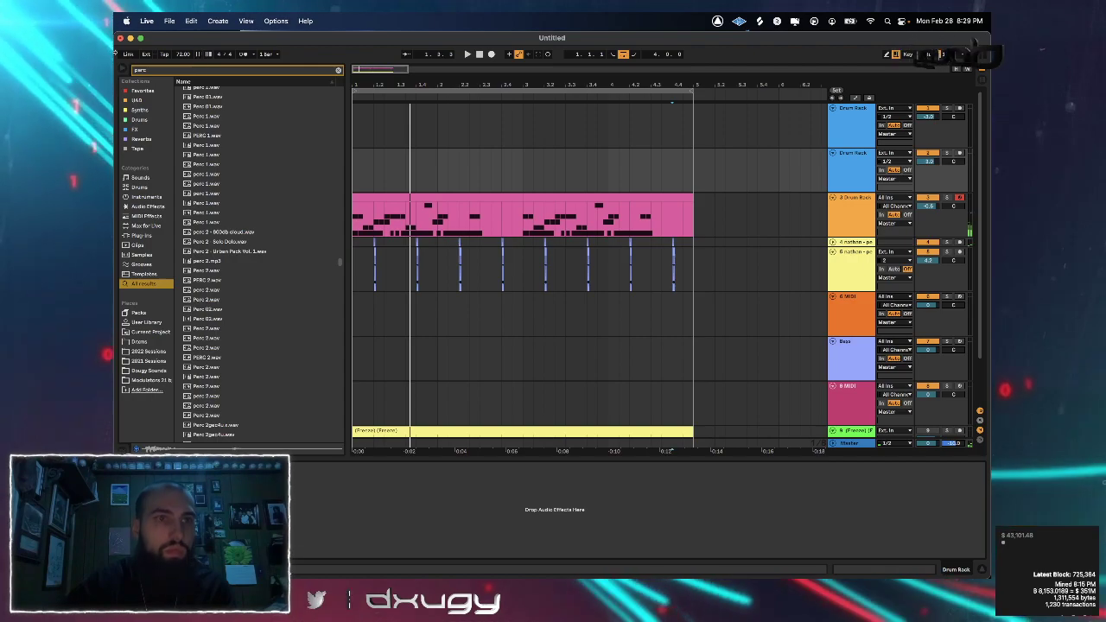
pyautogui.moveTo(116, 73)
pyautogui.mouseDown()
pyautogui.moveTo(162, 72)
pyautogui.moveTo(116, 72)
pyautogui.mouseUp()
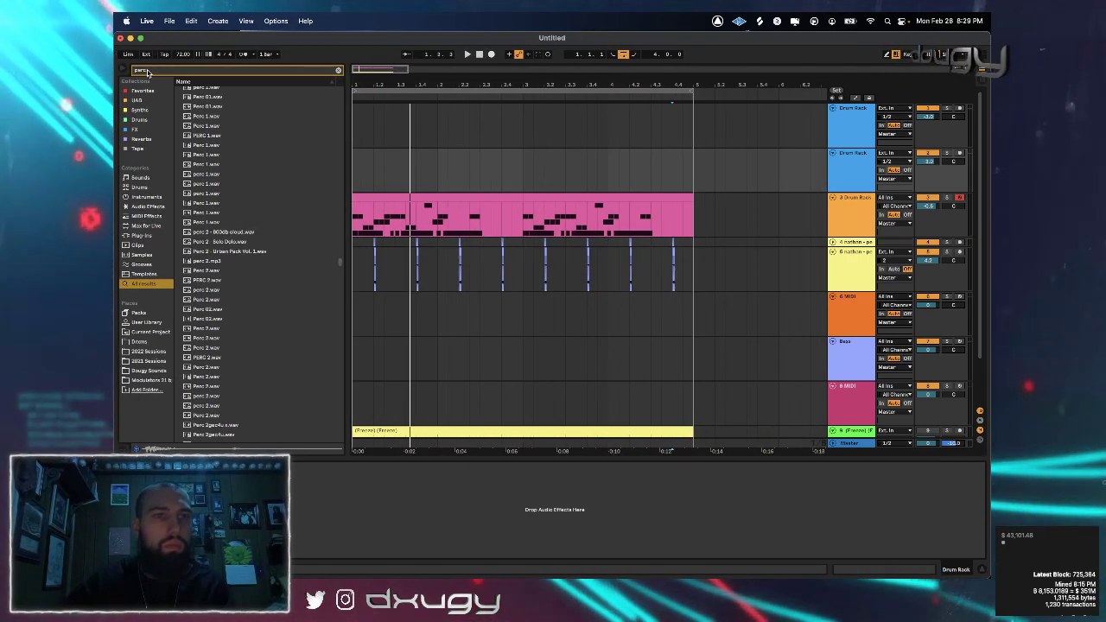
pyautogui.write('hat')
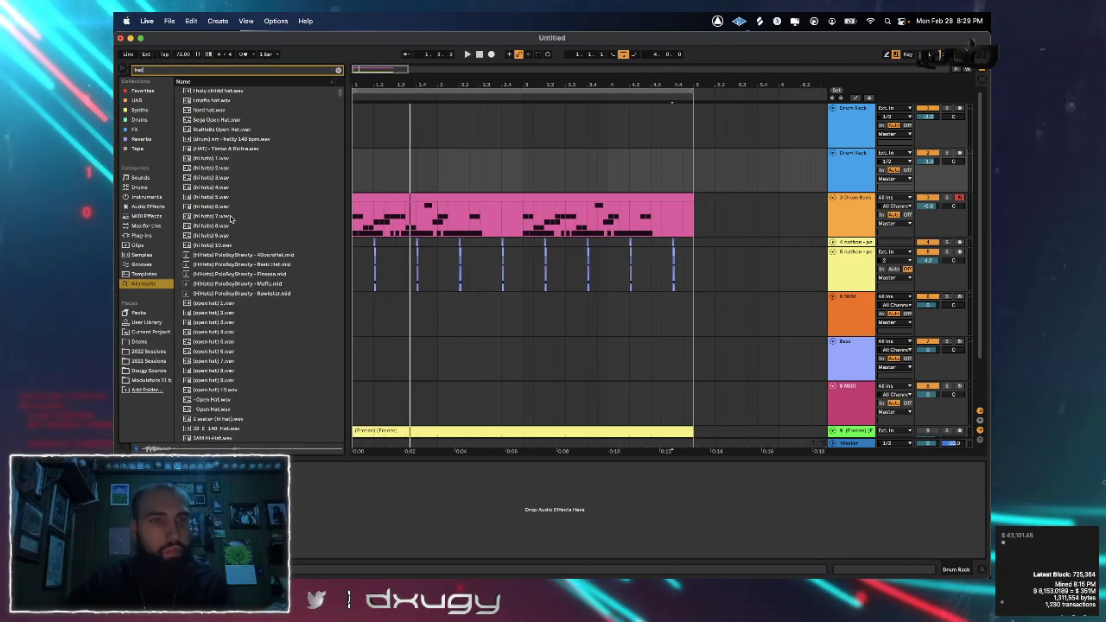
# Audition the open hat samples from (open hat) 3.wav to (open hat) 6.wav, then play the beat
pyautogui.click(241, 265)
pyautogui.click(228, 323)
pyautogui.click(229, 341)
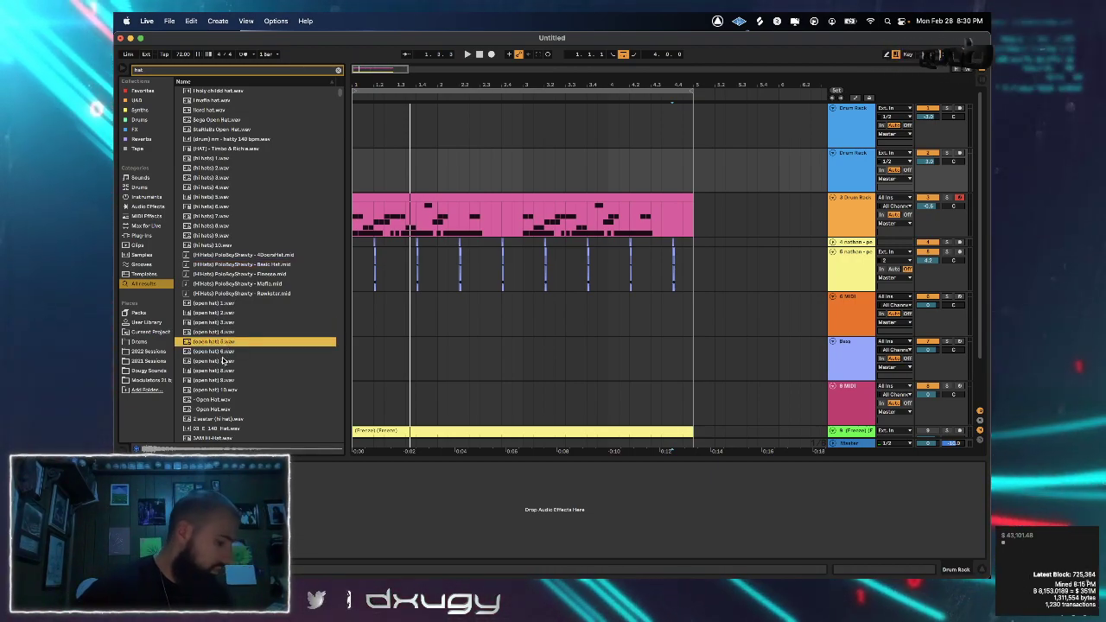
pyautogui.click(222, 332)
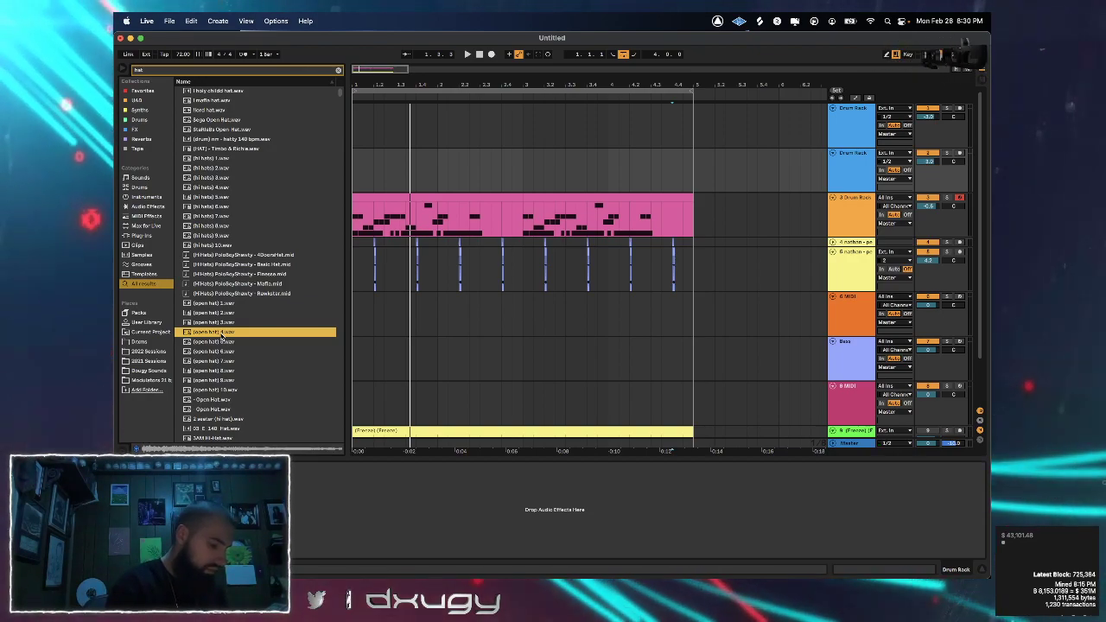
pyautogui.click(212, 342)
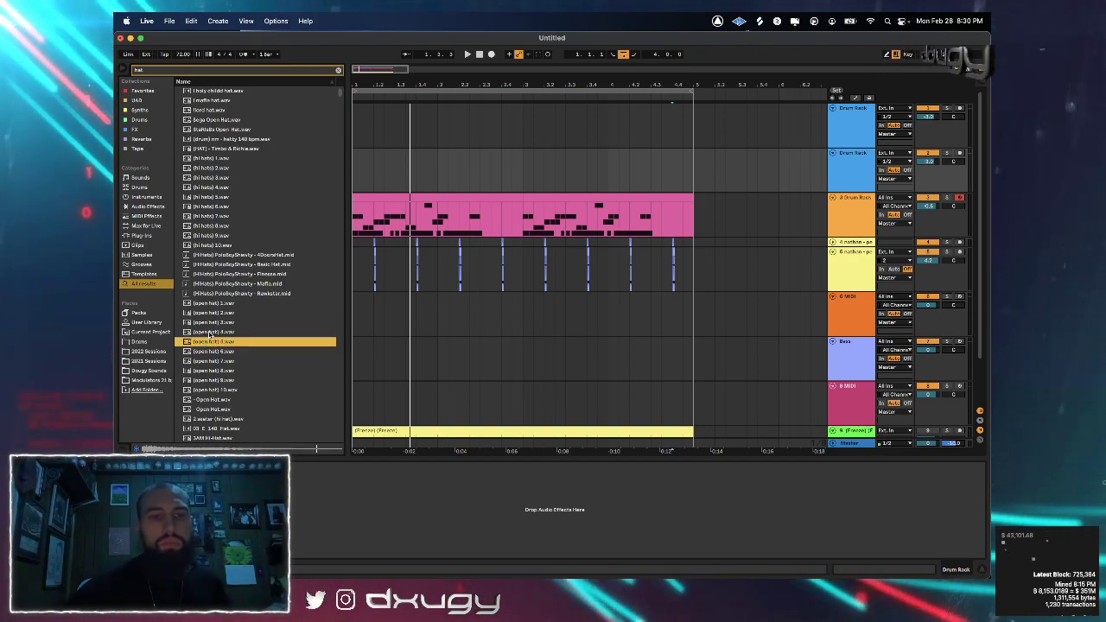
pyautogui.click(209, 352)
pyautogui.press('space')
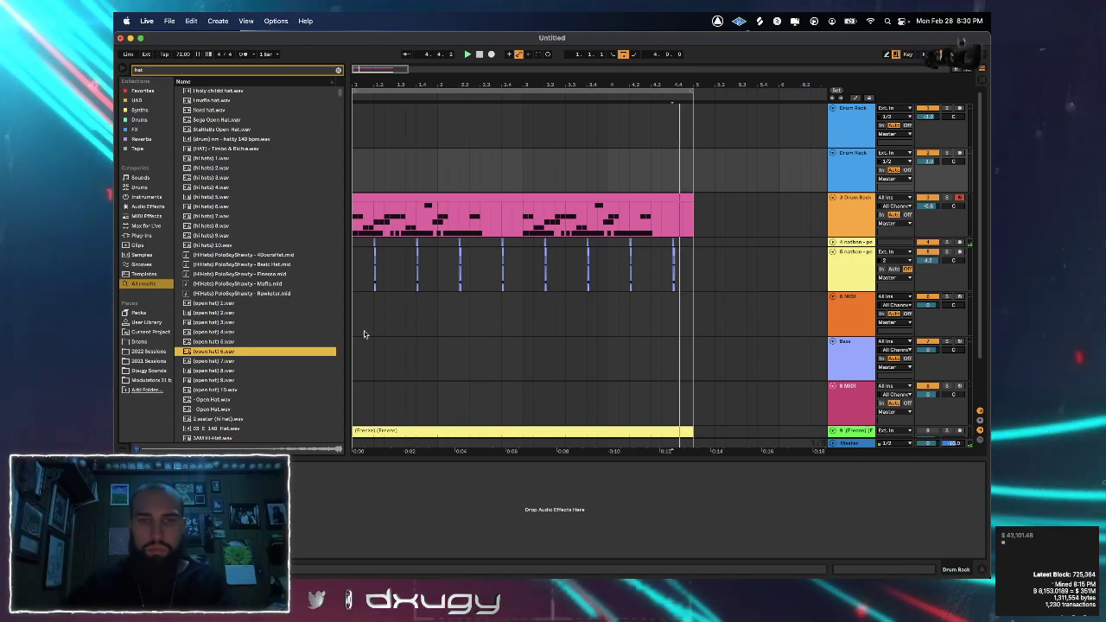
# Load (open hat) 6.wav into the percussion drum rack on track 3 and lower its sample volume
pyautogui.doubleClick(460, 197)
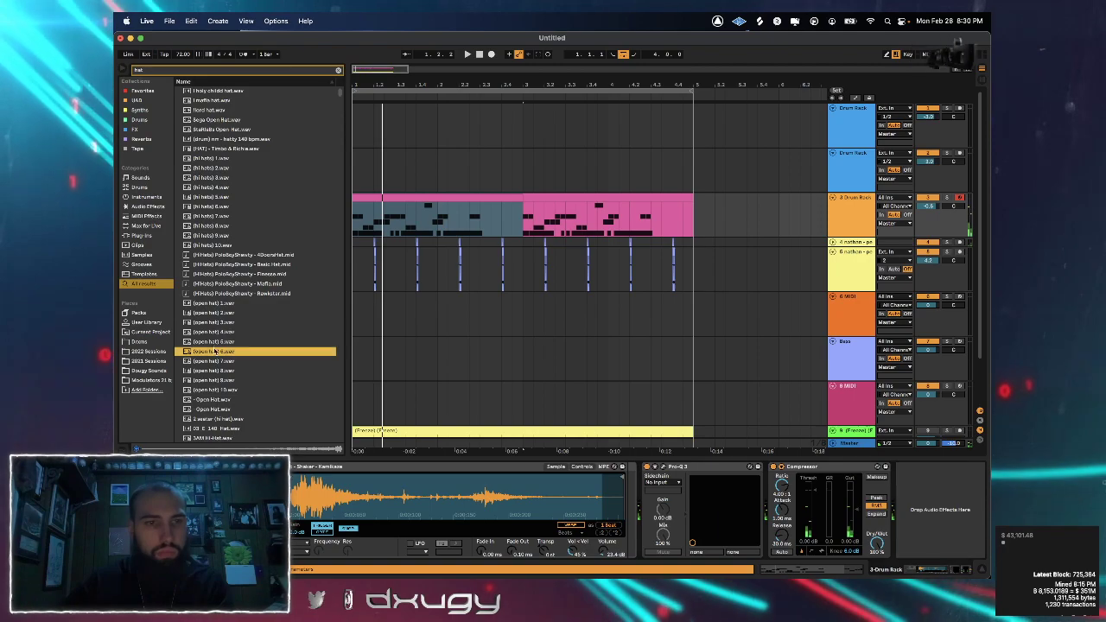
pyautogui.press('Return')
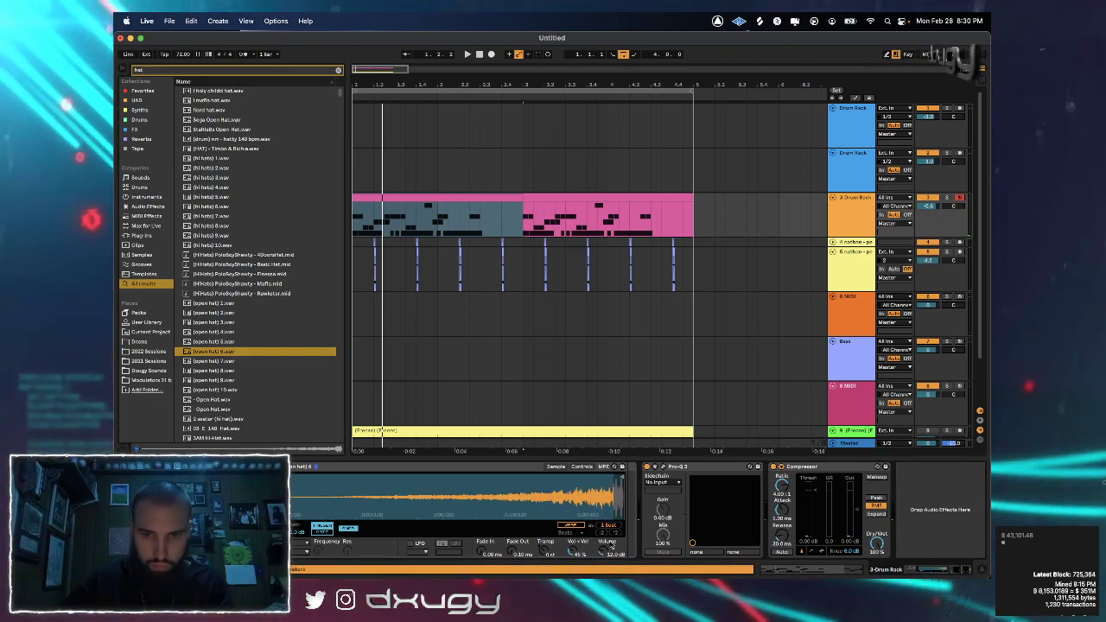
pyautogui.press('space')
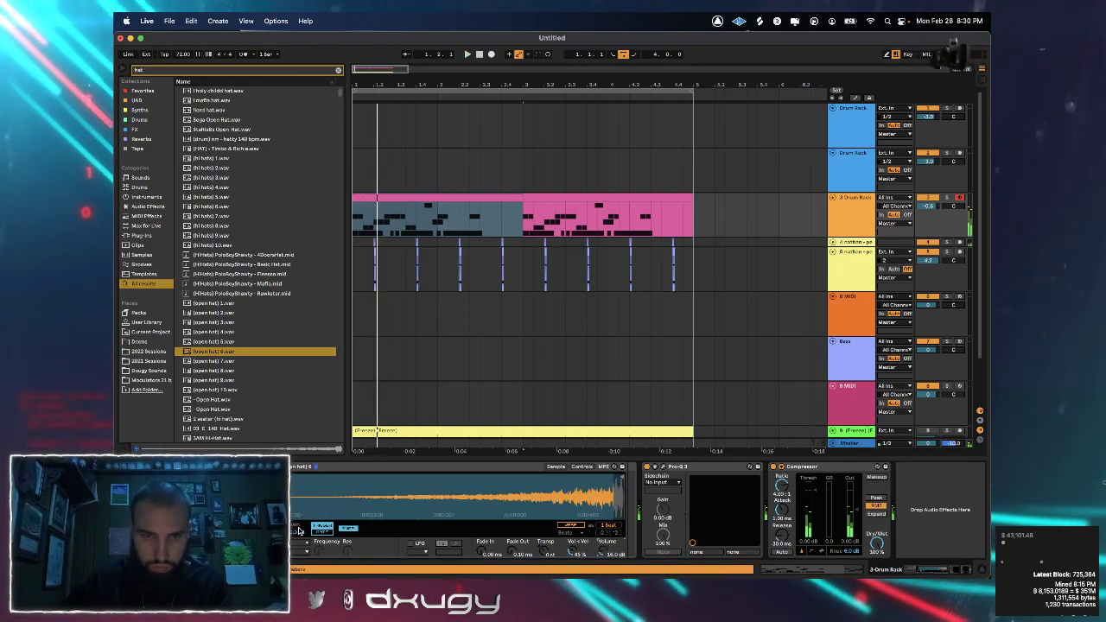
pyautogui.press('space')
pyautogui.press('space')
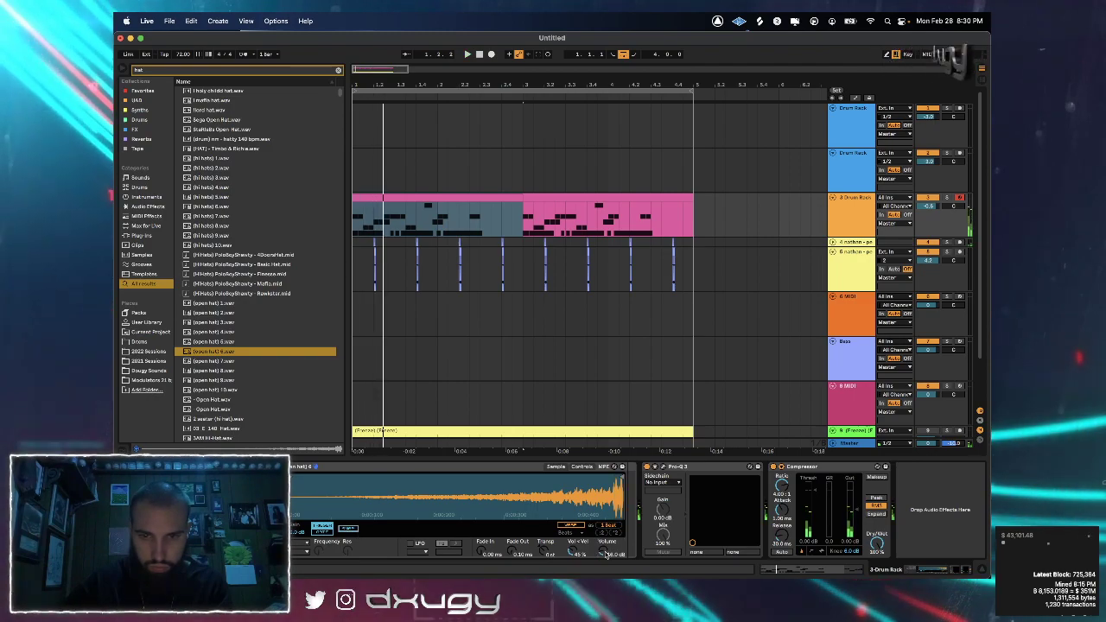
# Place a short open hat note just before the middle of beat 2 in bar 1 and copy the clip over bars 3 and 4
pyautogui.click(429, 203)
pyautogui.click(428, 205)
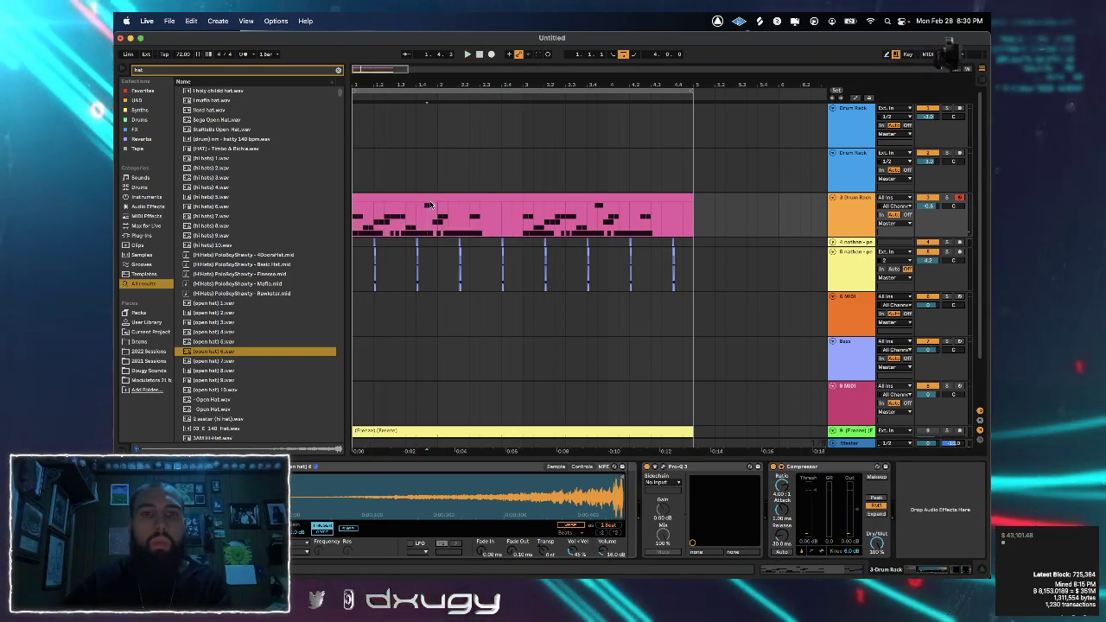
pyautogui.click(428, 200)
pyautogui.doubleClick(428, 201)
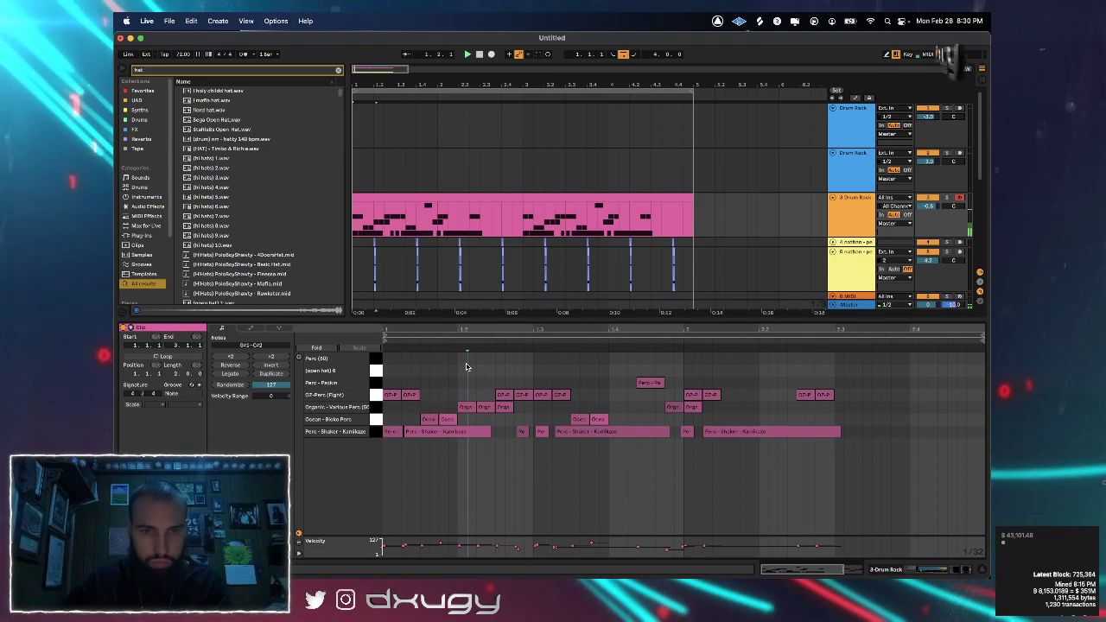
pyautogui.moveTo(468, 363); pyautogui.dragTo(502, 377)
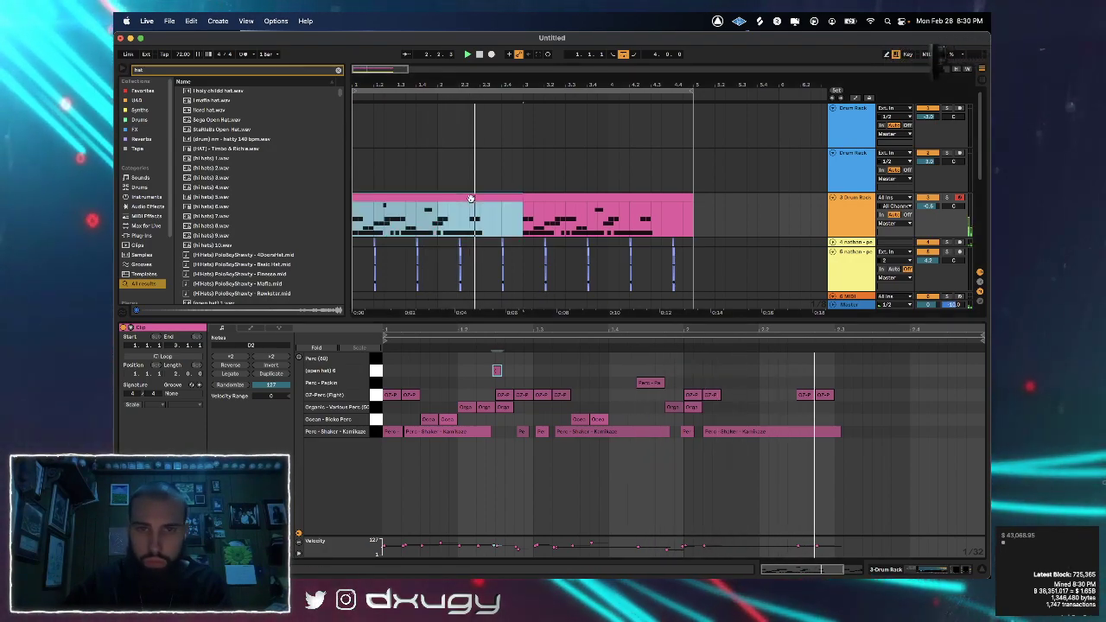
# Add short notes in the topmost Perc lane on beats 2 and 4 of both bars in the second clip, deleting the extra note
pyautogui.doubleClick(424, 358)
pyautogui.moveTo(427, 362); pyautogui.dragTo(468, 364)
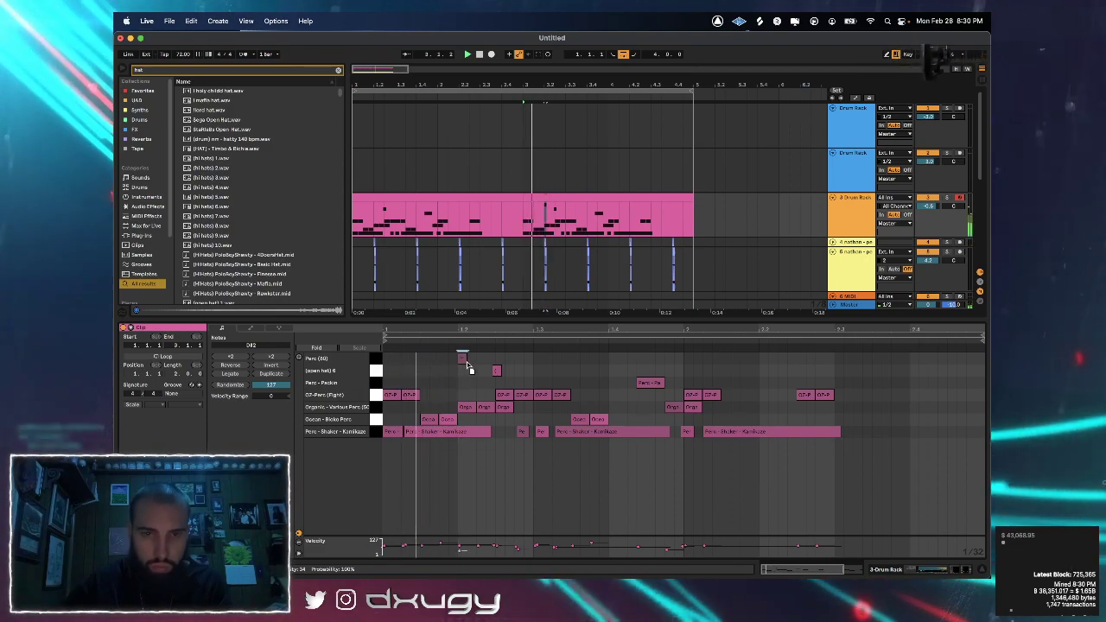
pyautogui.doubleClick(613, 358)
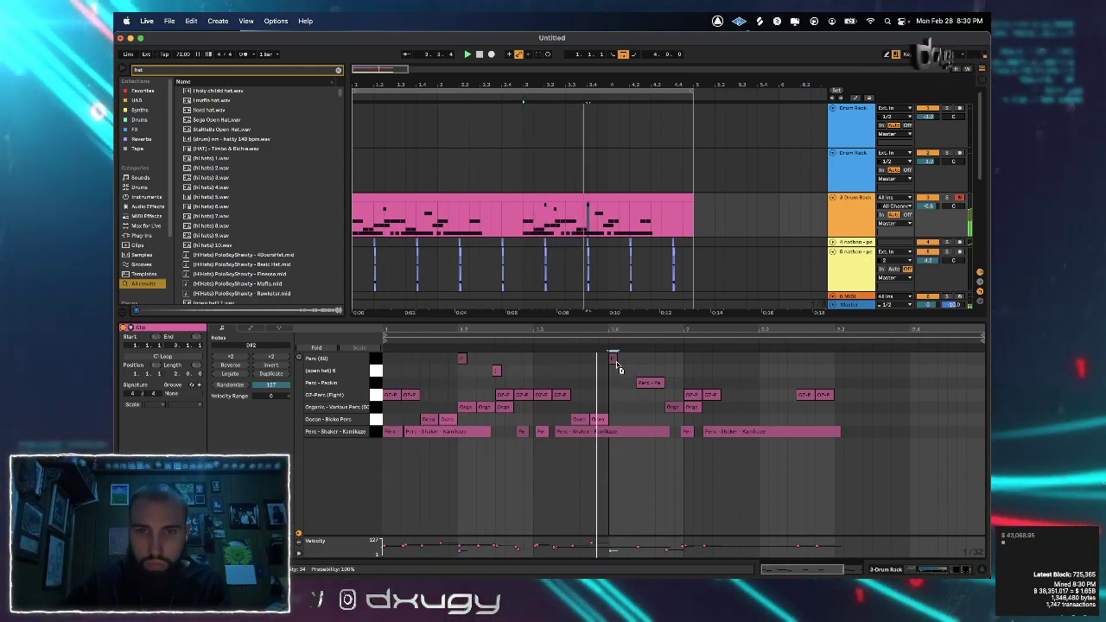
pyautogui.doubleClick(769, 358)
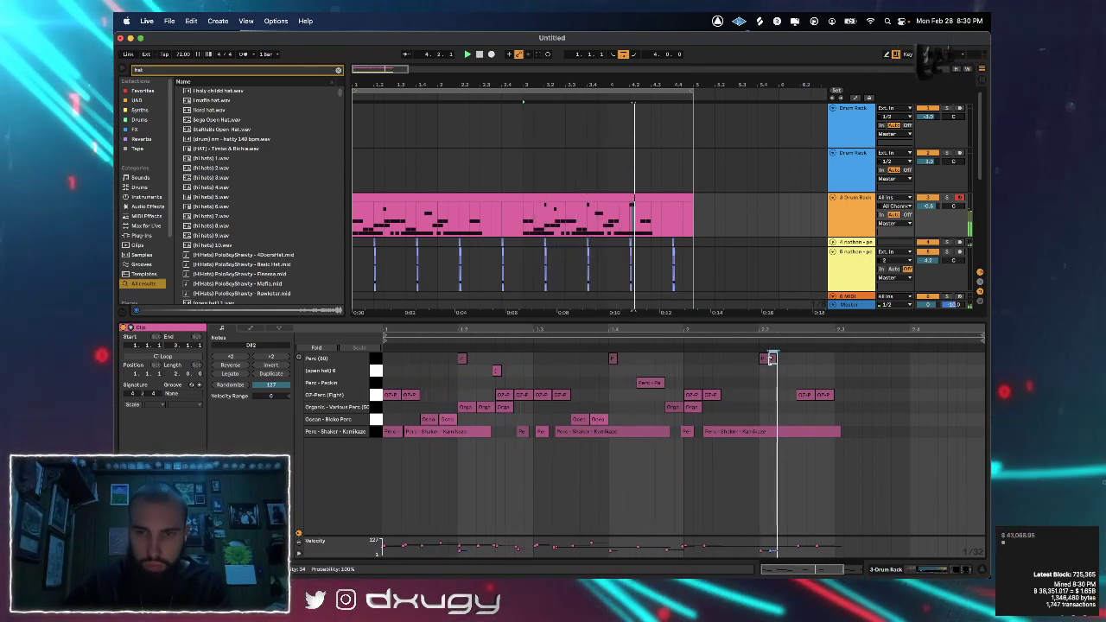
pyautogui.moveTo(773, 359); pyautogui.dragTo(915, 361)
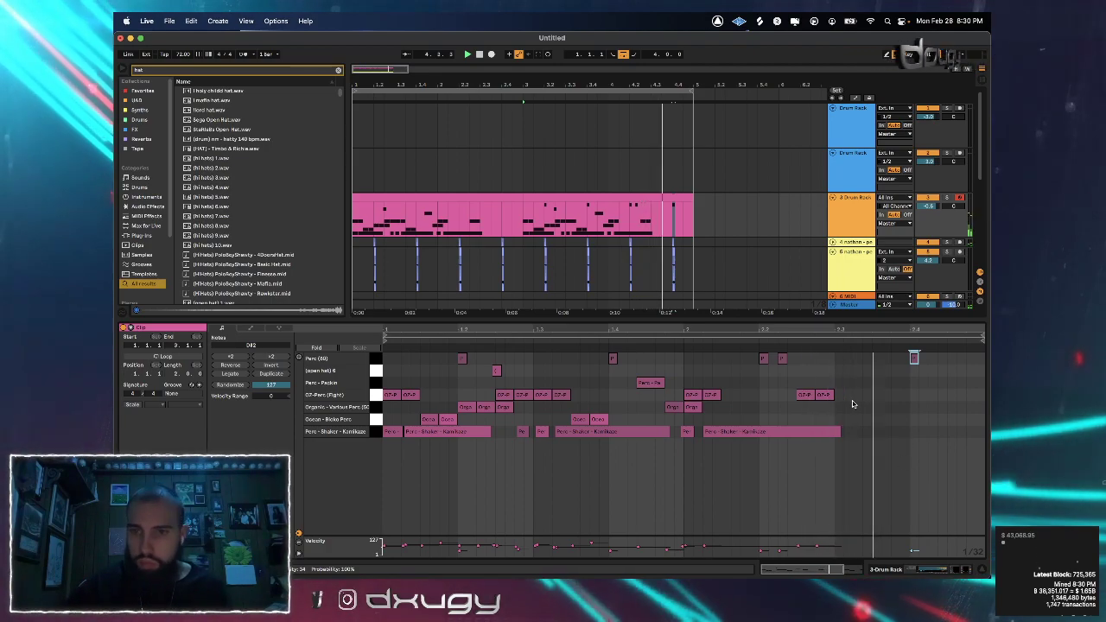
pyautogui.click(783, 359)
pyautogui.press('Delete')
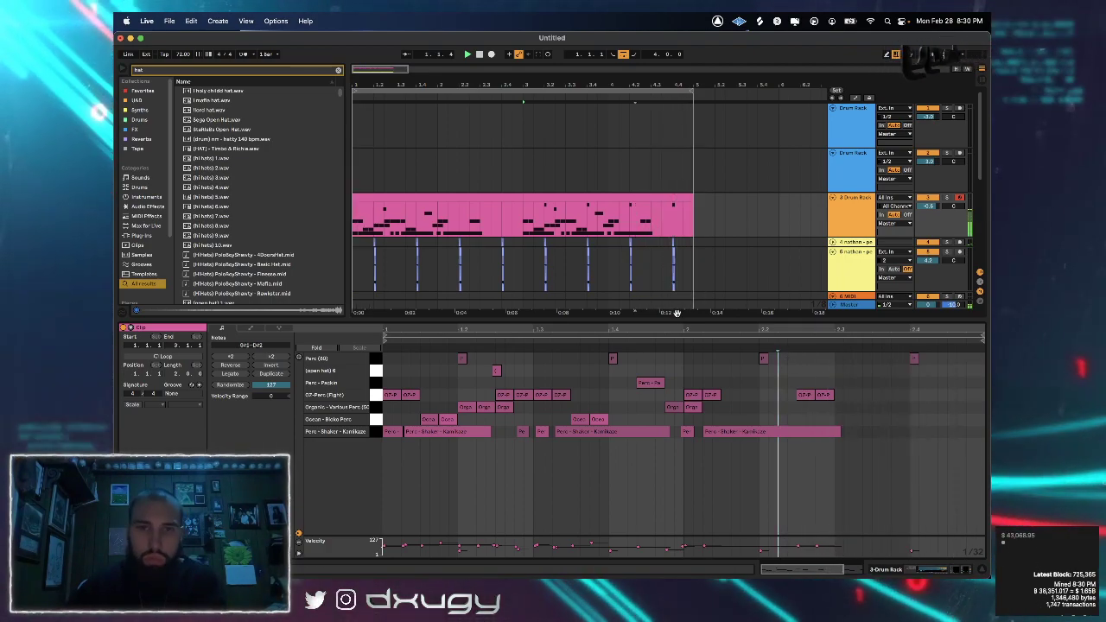
# Copy the edited drum rack clip from bars 3 and 4 over bars 1 and 2 and look through further hat samples
pyautogui.click(551, 201)
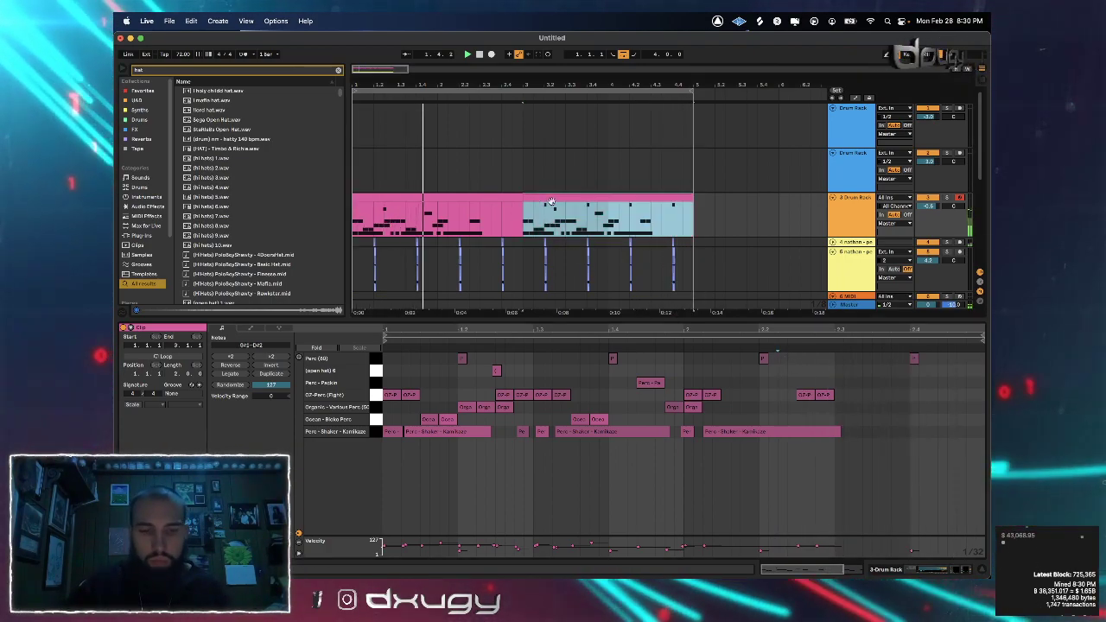
pyautogui.moveTo(551, 199); pyautogui.dragTo(381, 198)
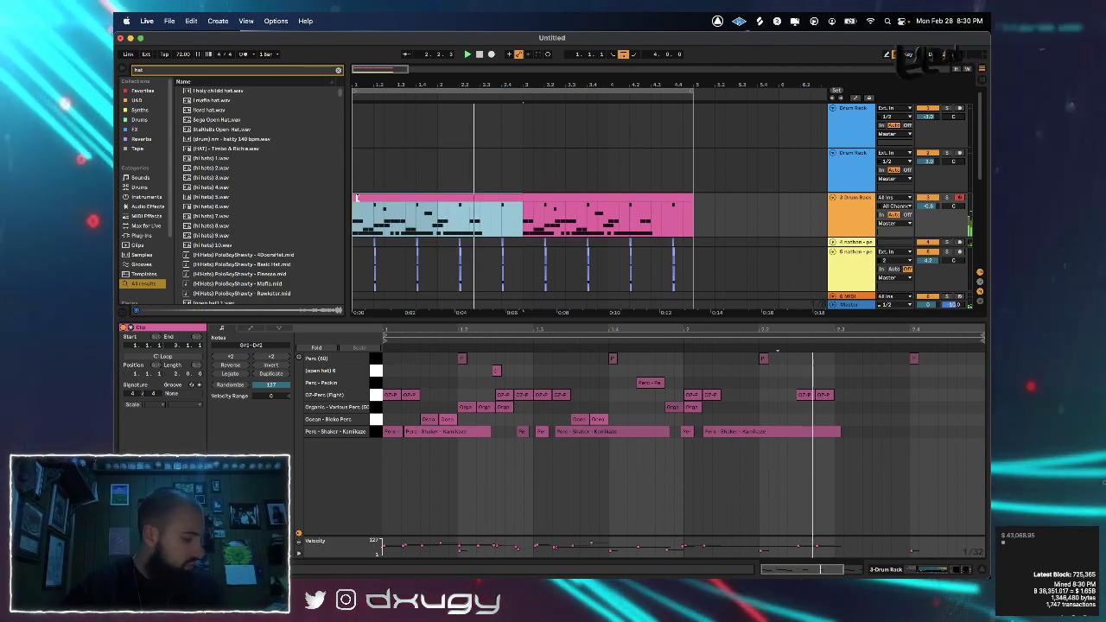
pyautogui.click(940, 571)
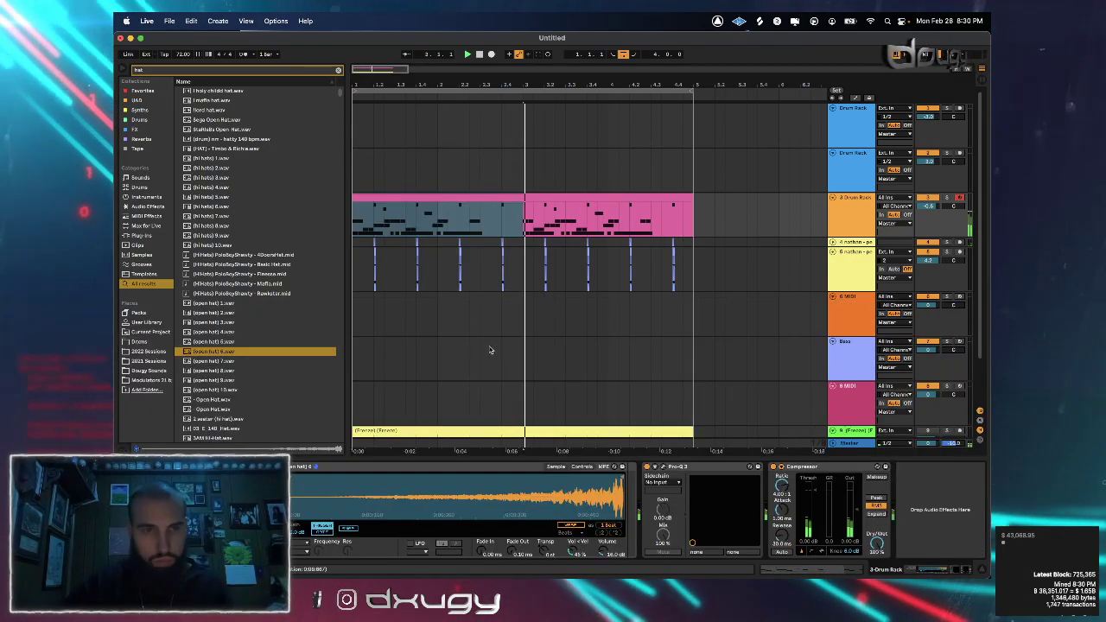
pyautogui.scroll(-3, 204, 278)
pyautogui.scroll(-5, 204, 273)
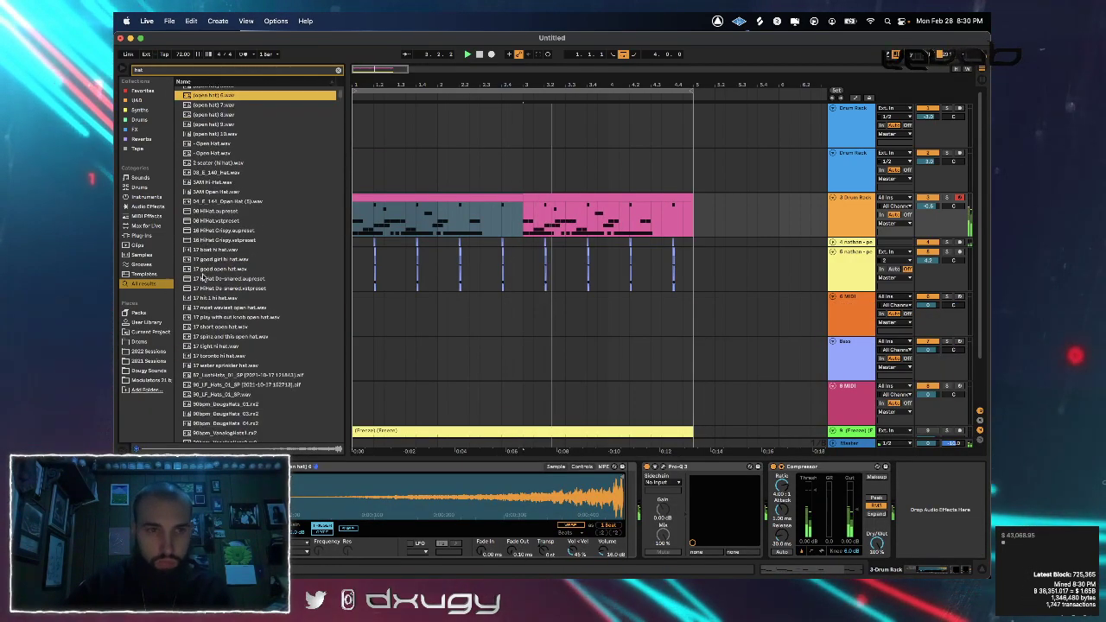
# In the first clip, move the first Bioko Perc note into mid-beat 2 and shift two Organic and two Fight perc notes later, around beat 4
pyautogui.click(460, 195)
pyautogui.doubleClick(461, 195)
pyautogui.moveTo(388, 431); pyautogui.dragTo(494, 421)
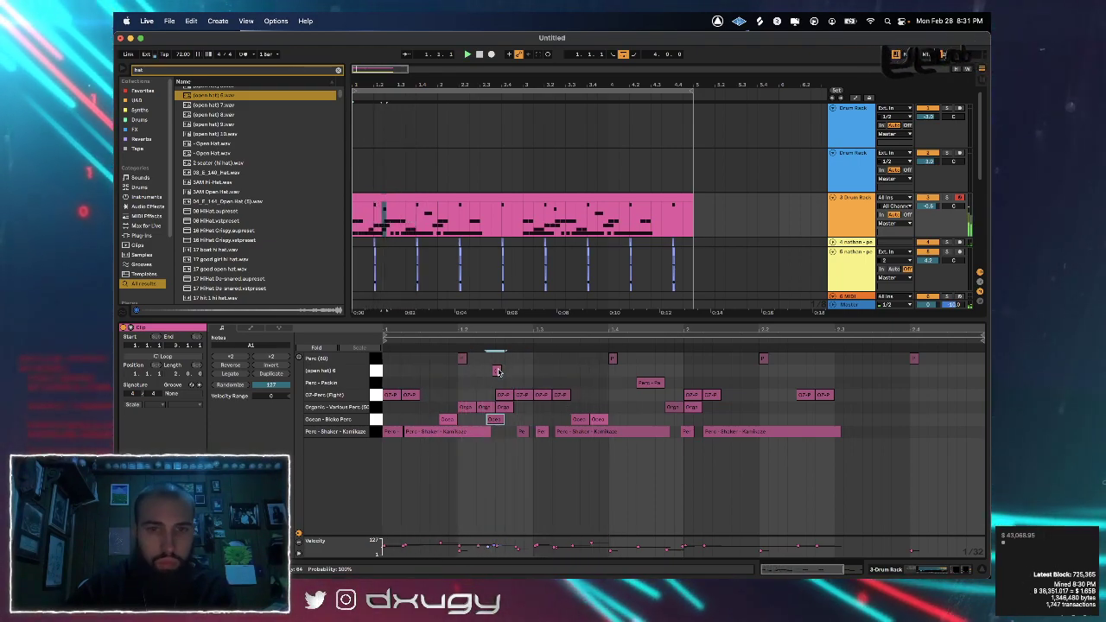
pyautogui.moveTo(477, 389); pyautogui.dragTo(598, 411)
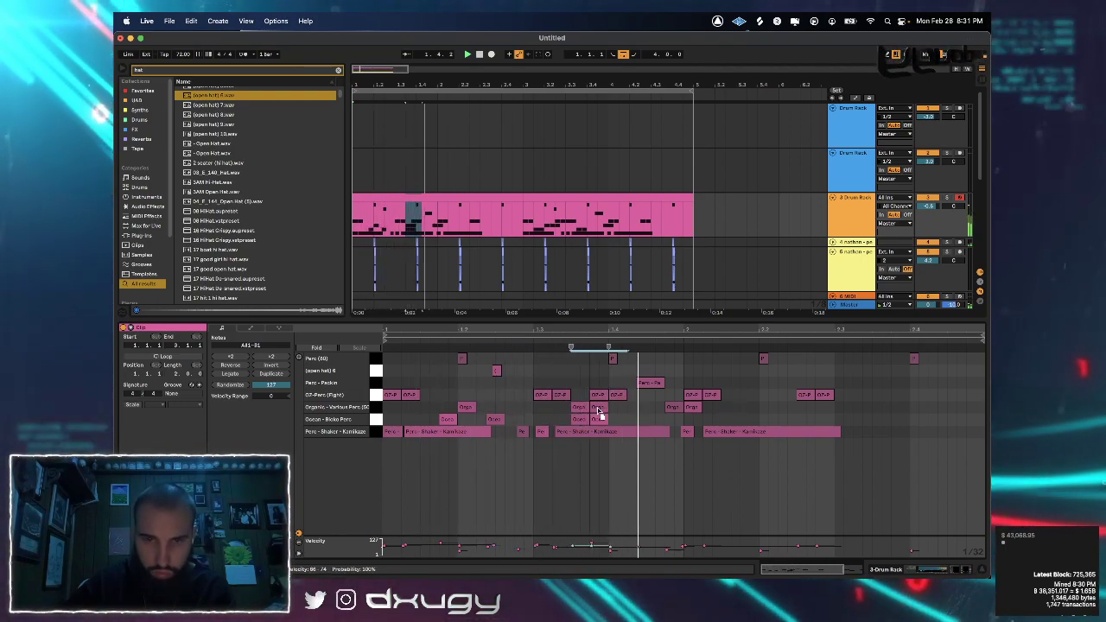
# Undo the last note shift and join the two drum rack clips into one four-bar clip
pyautogui.press('super+z')
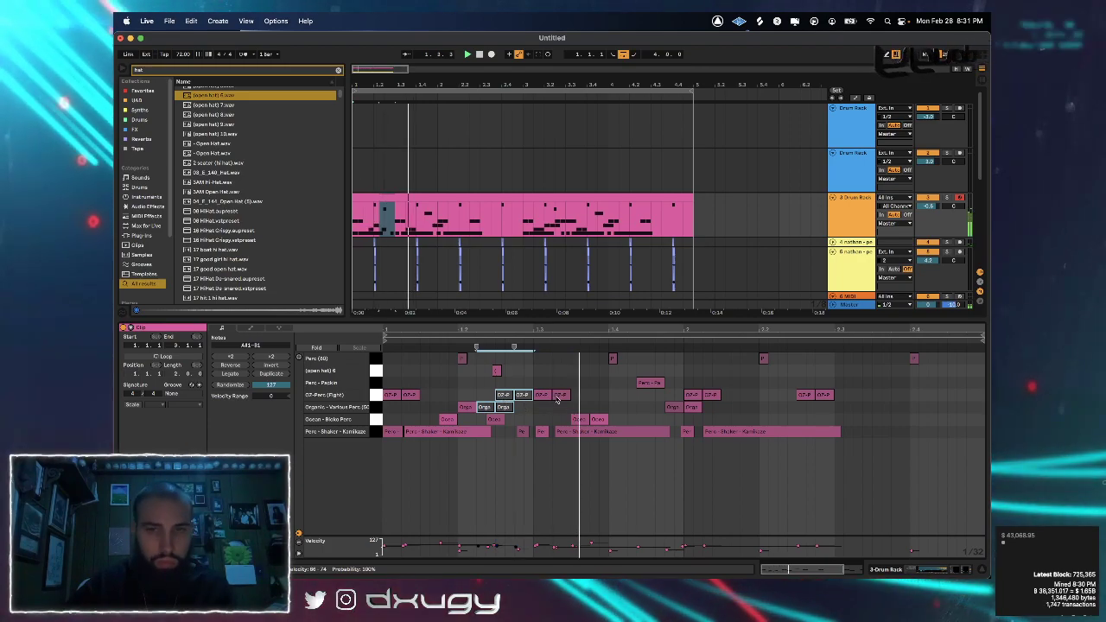
pyautogui.click(451, 200)
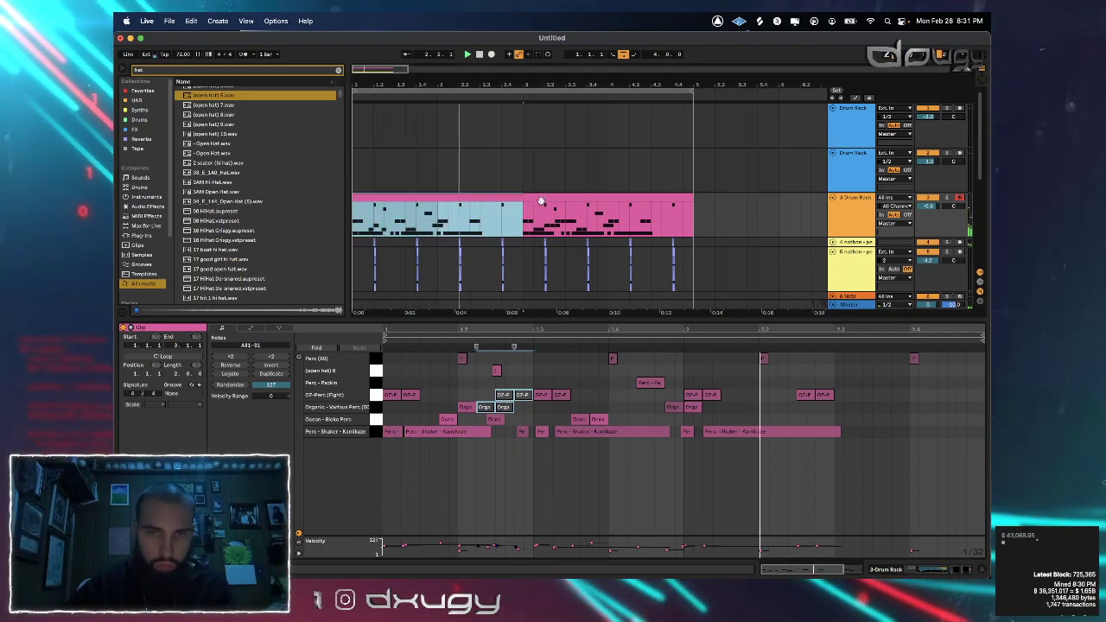
pyautogui.click(541, 200)
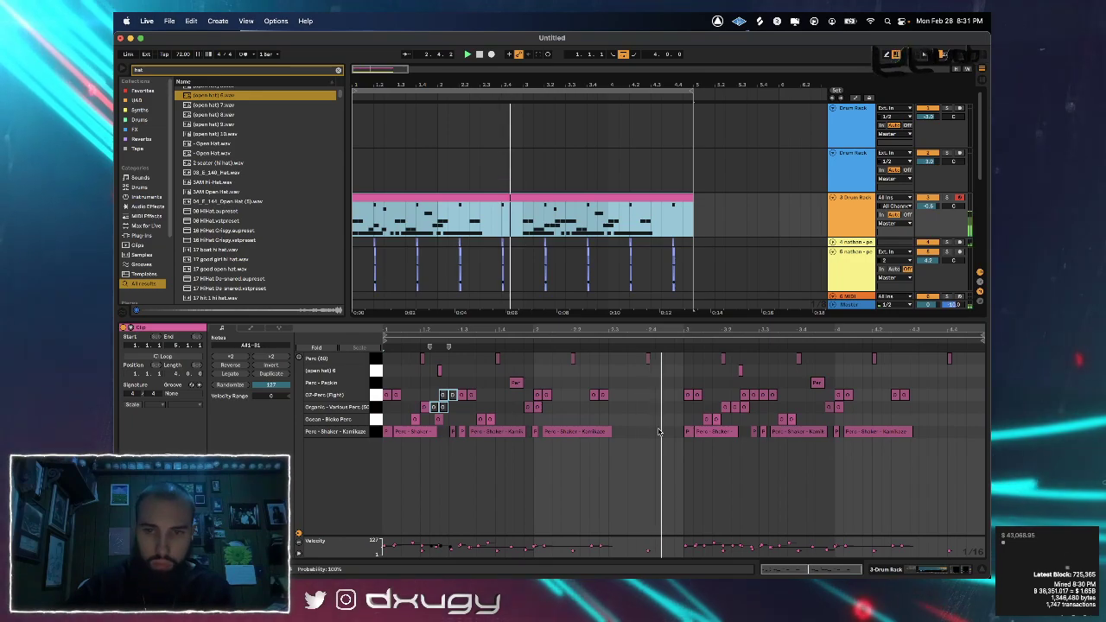
# Audition hat samples and load [ARDIST] Hi Hat - support.wav onto an empty drum rack pad
pyautogui.click(952, 567)
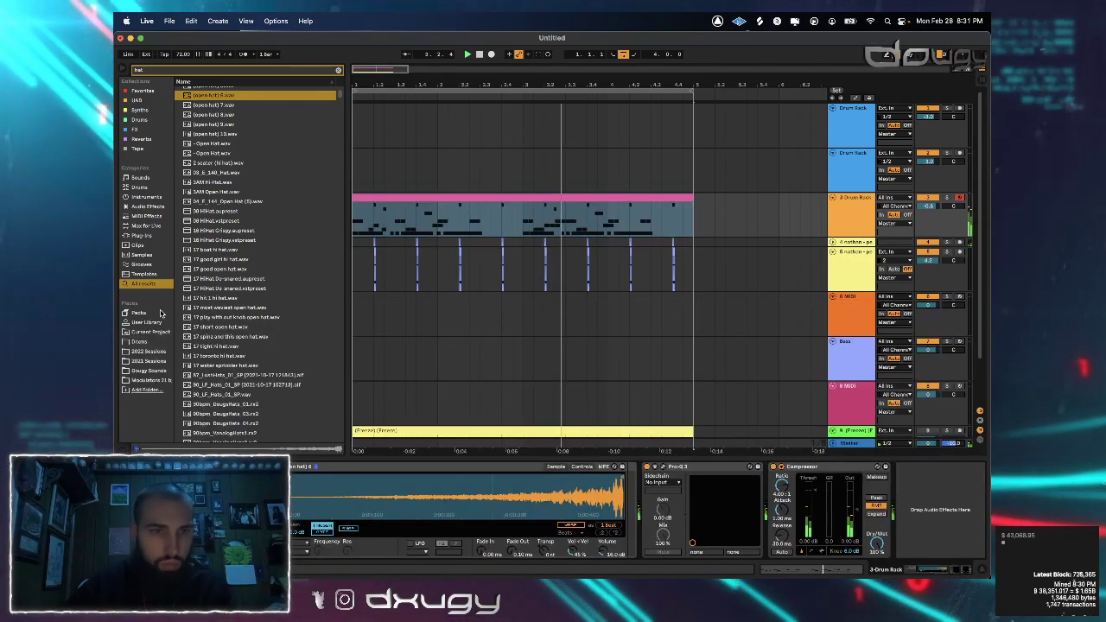
pyautogui.click(232, 330)
pyautogui.scroll(-10, 233, 331)
pyautogui.scroll(-8, 227, 330)
pyautogui.click(218, 326)
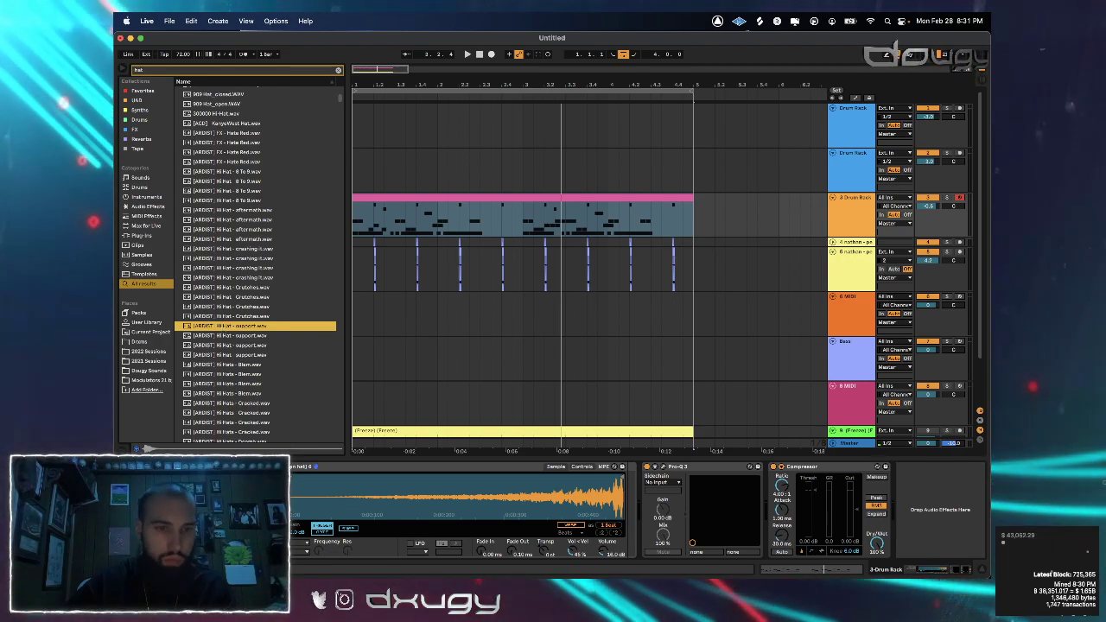
pyautogui.moveTo(218, 326); pyautogui.dragTo(268, 497)
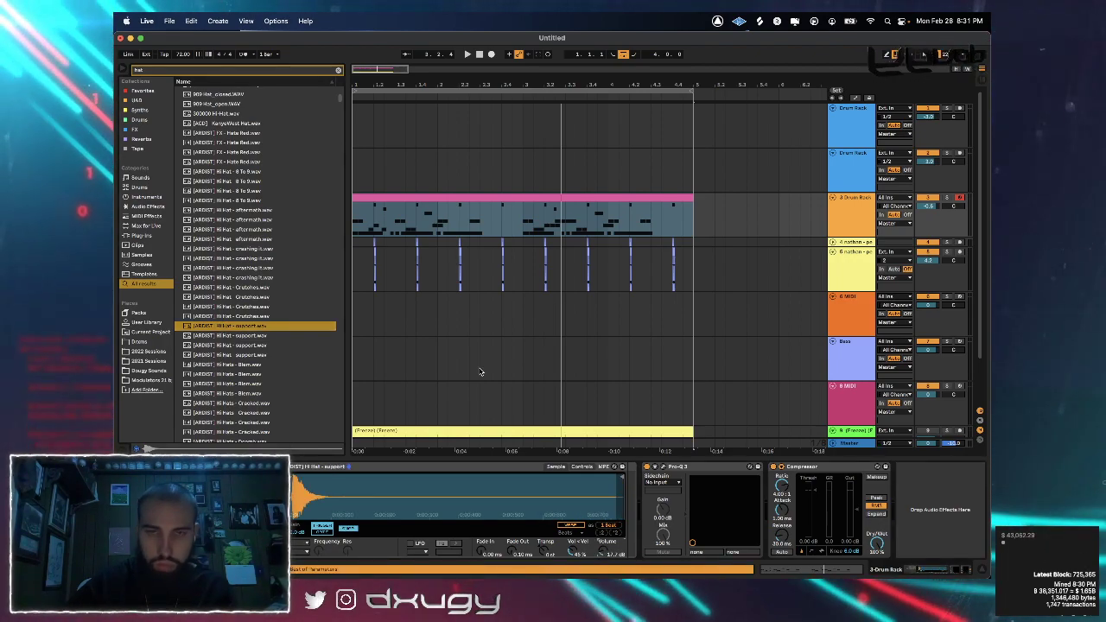
# Place two short Hi Hat - support notes in bar 1, one on beat 2 and one halfway through that beat
pyautogui.doubleClick(448, 225)
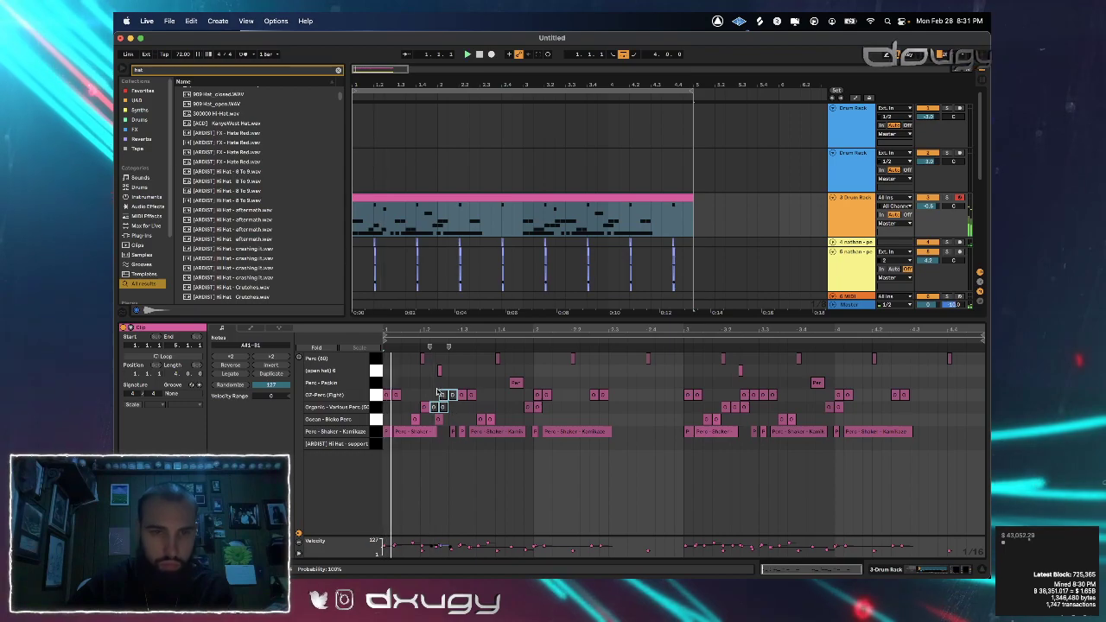
pyautogui.doubleClick(429, 383)
pyautogui.doubleClick(424, 382)
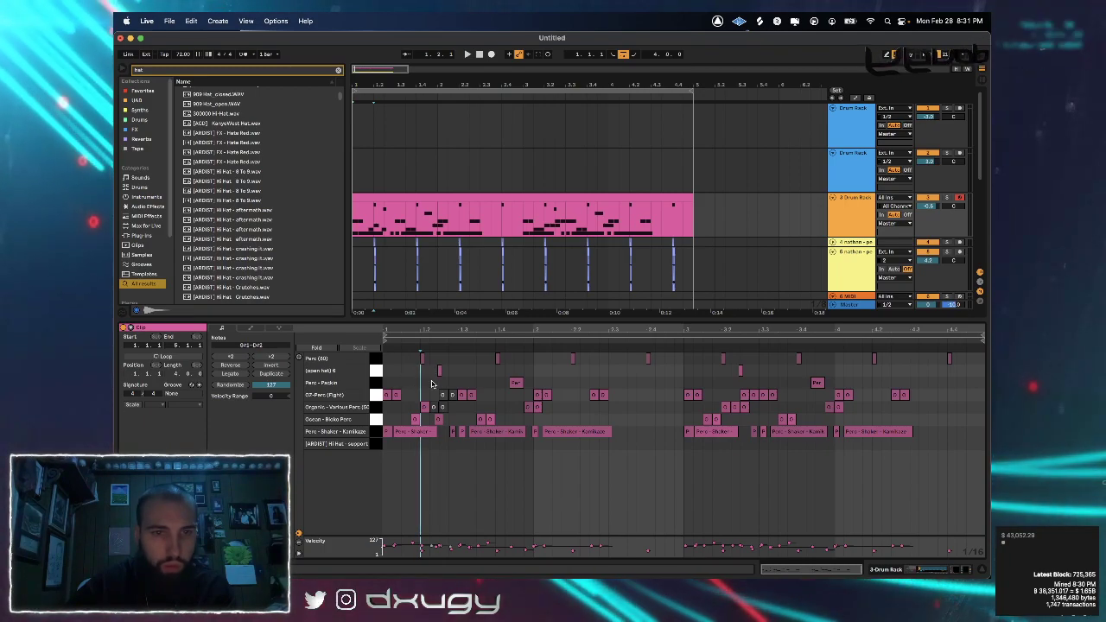
pyautogui.doubleClick(430, 443)
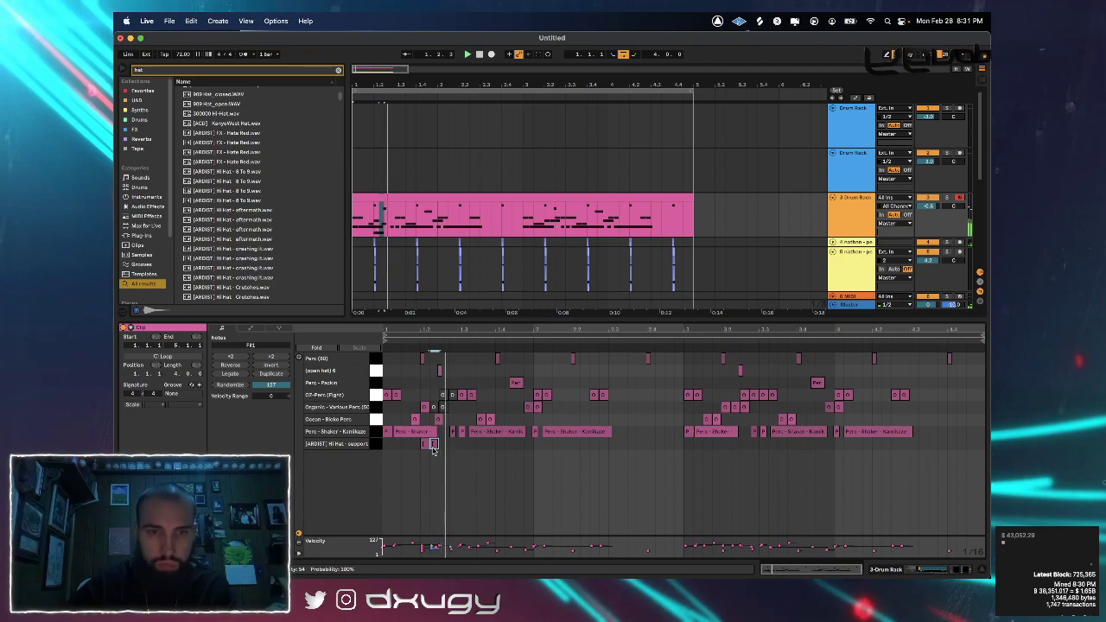
pyautogui.press('space')
pyautogui.press('space')
pyautogui.press('super+d')
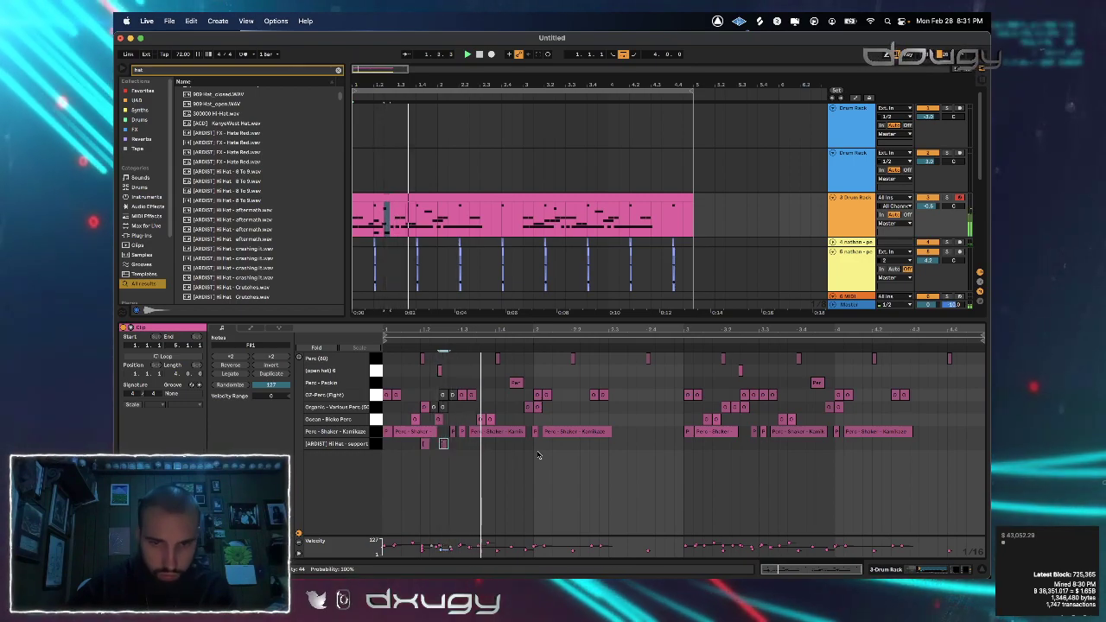
pyautogui.moveTo(491, 447); pyautogui.dragTo(439, 445)
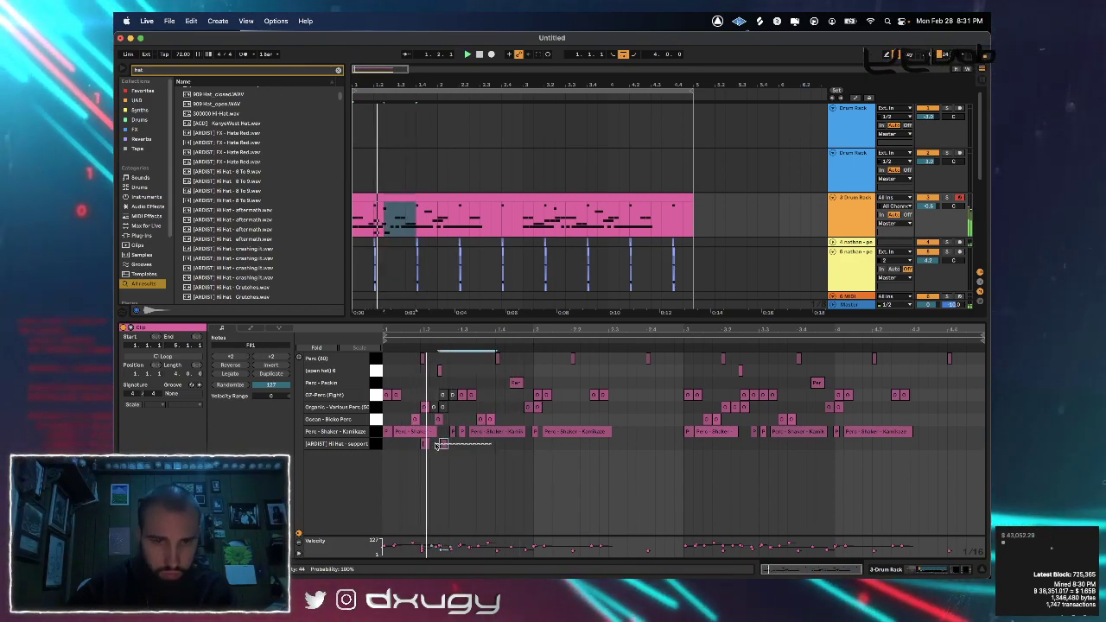
pyautogui.press('super+d')
pyautogui.press('super+z')
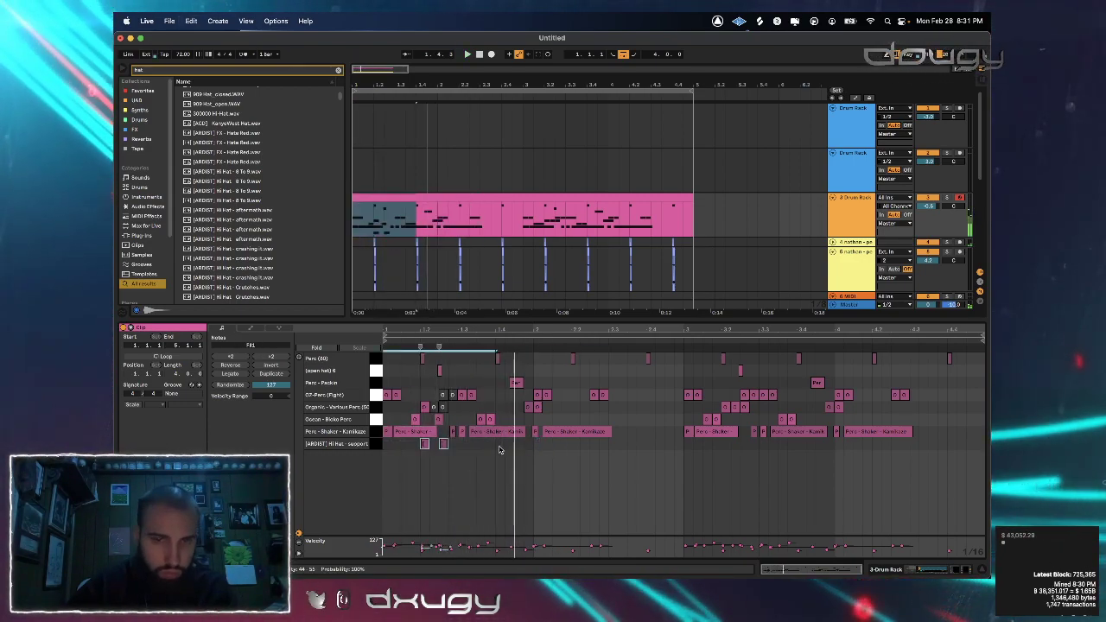
# Add short Hi Hat - support notes a sixteenth apart from beat 4 of bar 1, replacing the note halfway through the beat
pyautogui.doubleClick(500, 445)
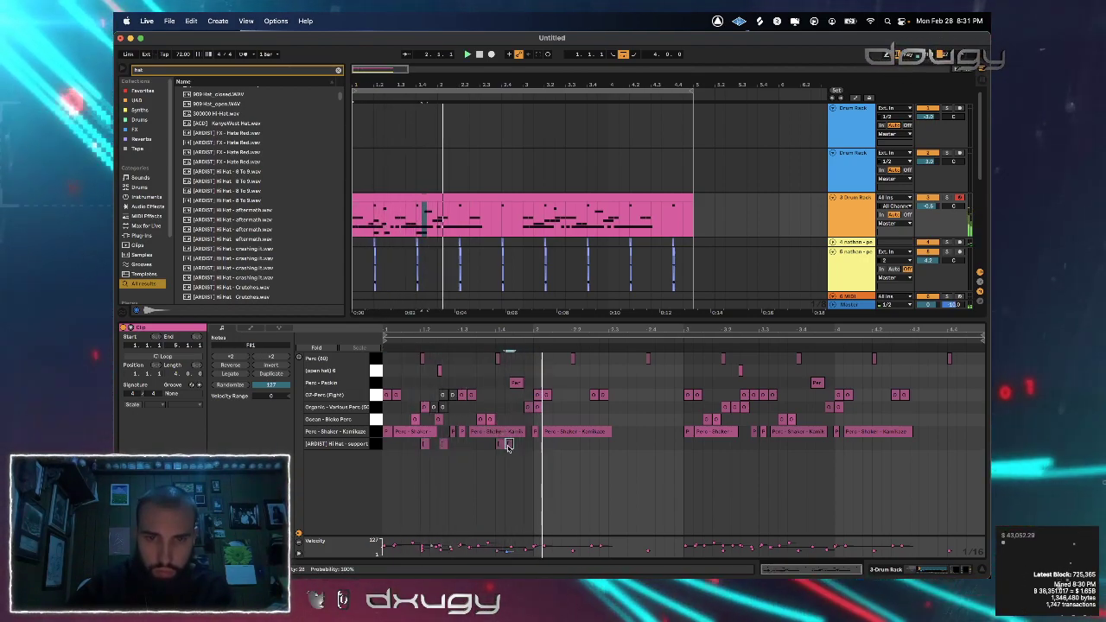
pyautogui.moveTo(509, 446); pyautogui.dragTo(521, 452)
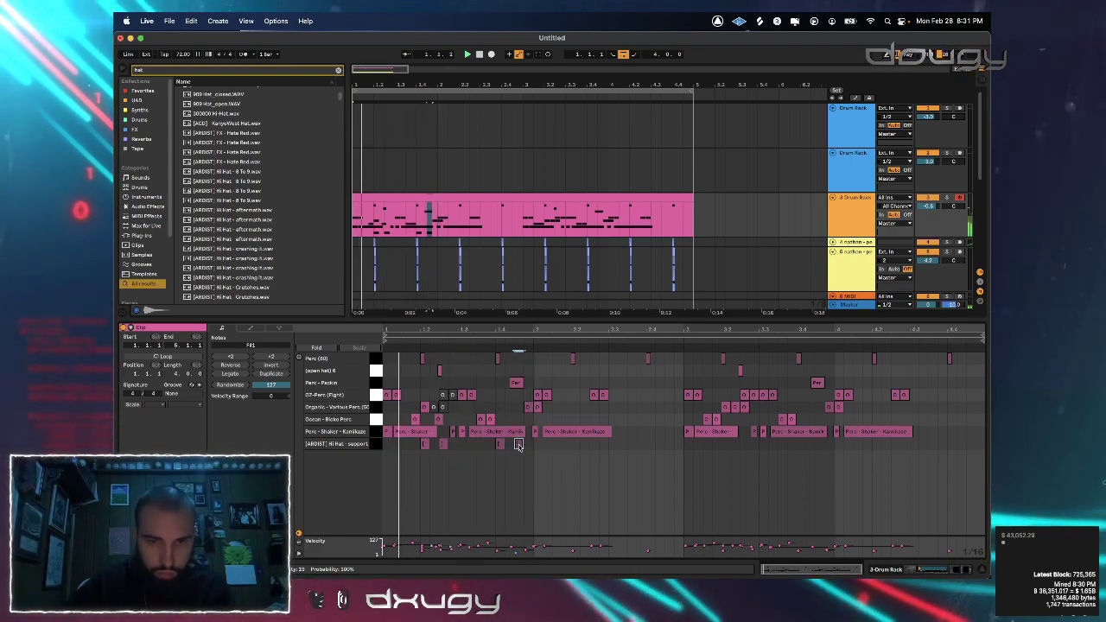
pyautogui.press('Delete')
pyautogui.click(501, 444)
pyautogui.press('super+d')
# Duplicate bar 1's Hi Hat - support notes into bar 2 and delete the third beat-4 note in bar 1
pyautogui.moveTo(510, 443); pyautogui.dragTo(358, 447)
pyautogui.doubleClick(528, 448)
pyautogui.press('space')
pyautogui.press('super+d')
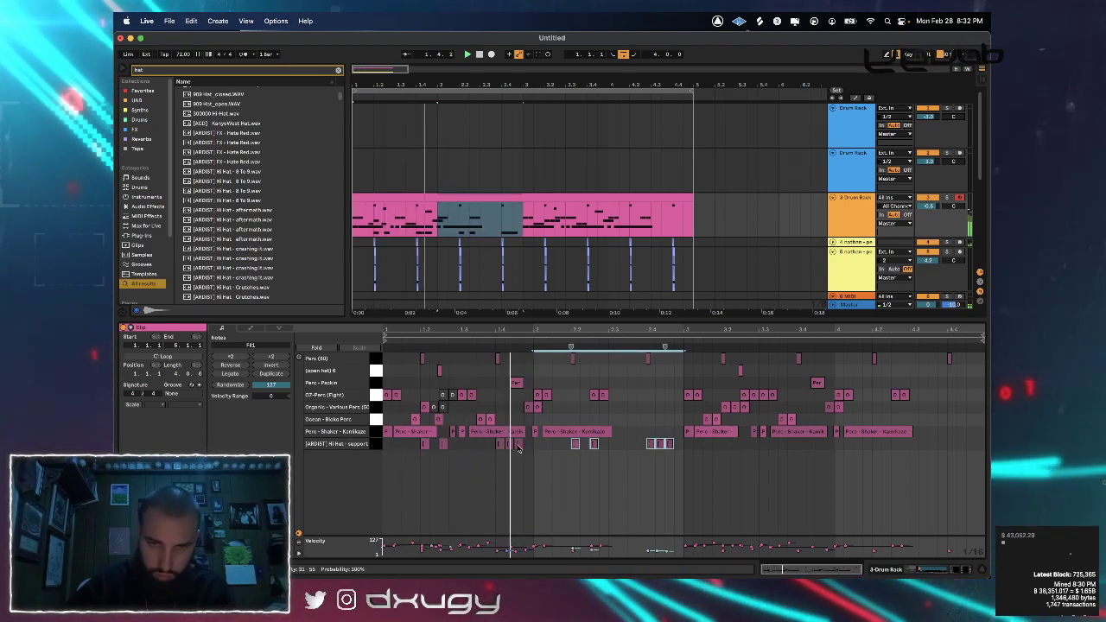
pyautogui.click(519, 445)
pyautogui.press('Delete')
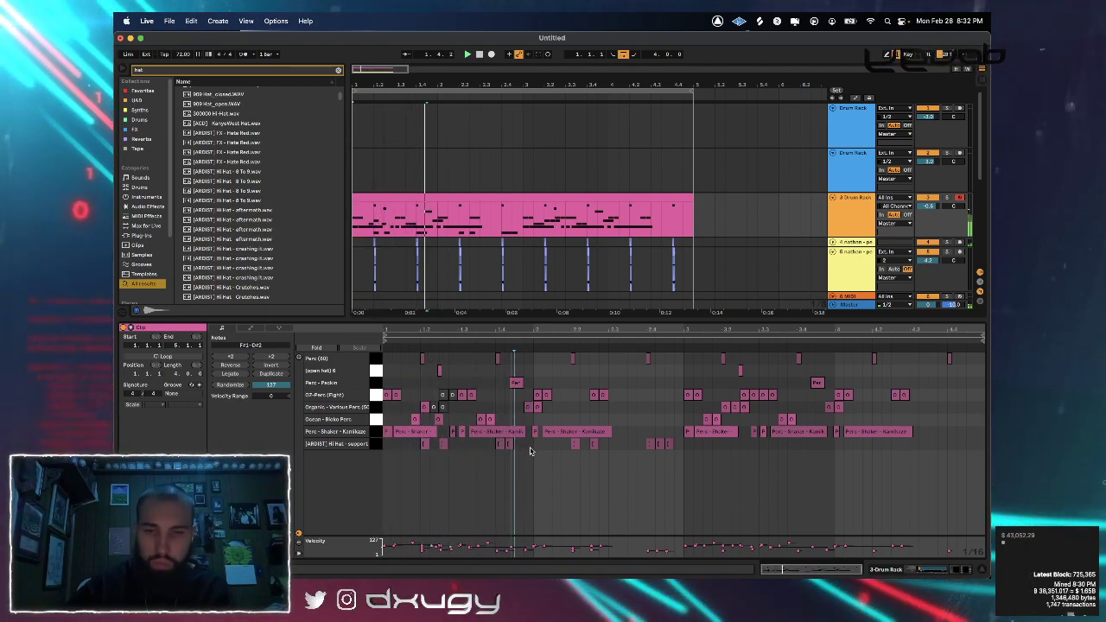
# Set the second beat-4 hi-hat note's velocity to 35 and add a velocity-34 note halfway through beat 3 of bar 2
pyautogui.click(510, 445)
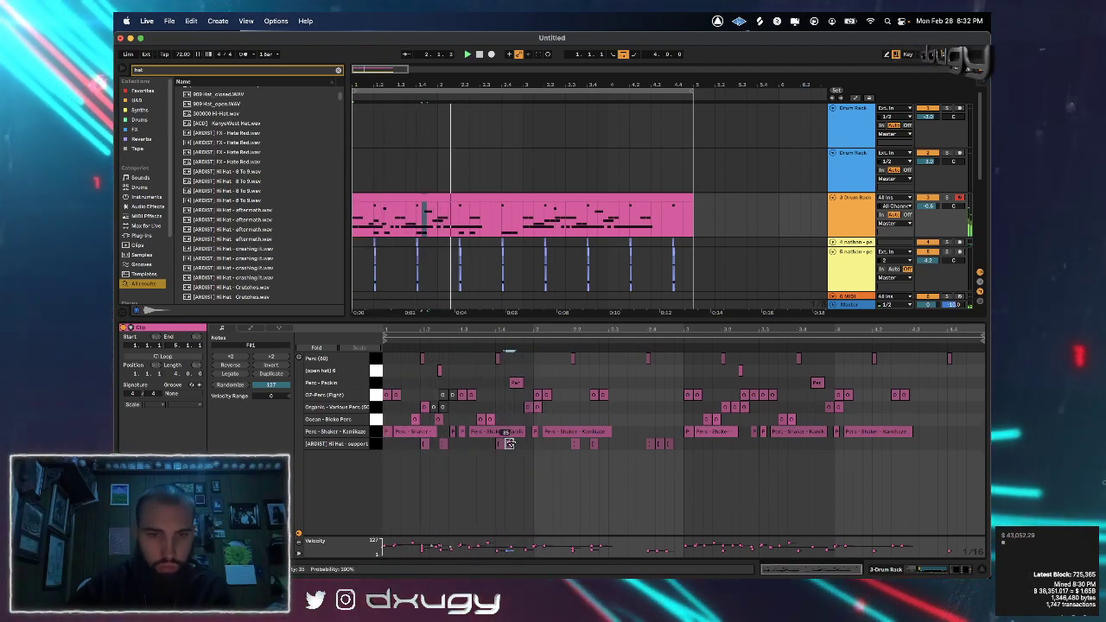
pyautogui.doubleClick(577, 445)
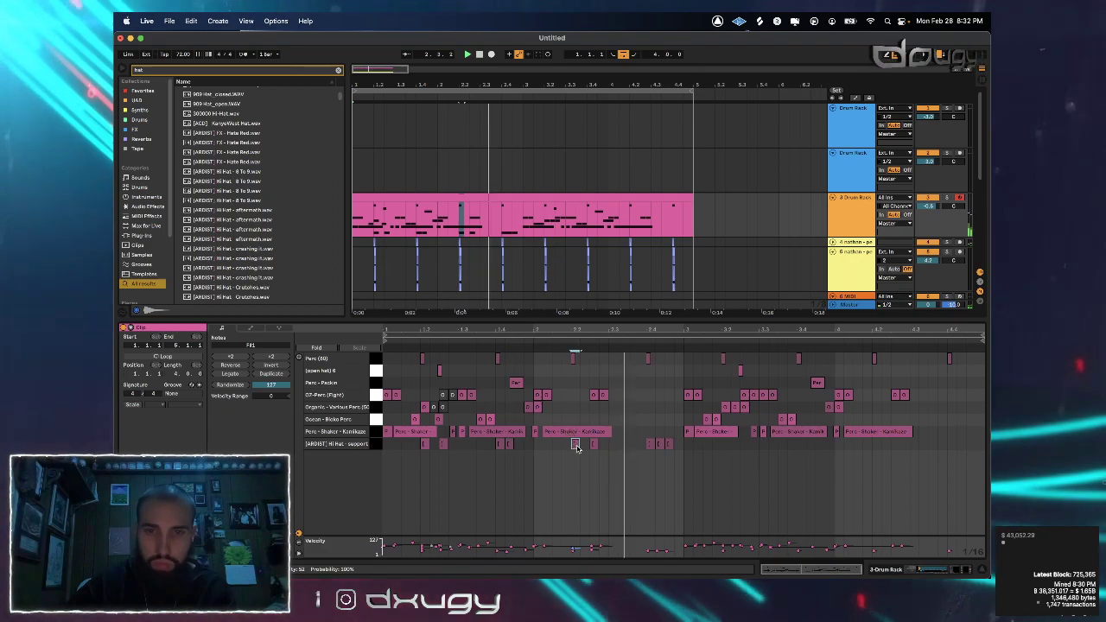
pyautogui.doubleClick(632, 445)
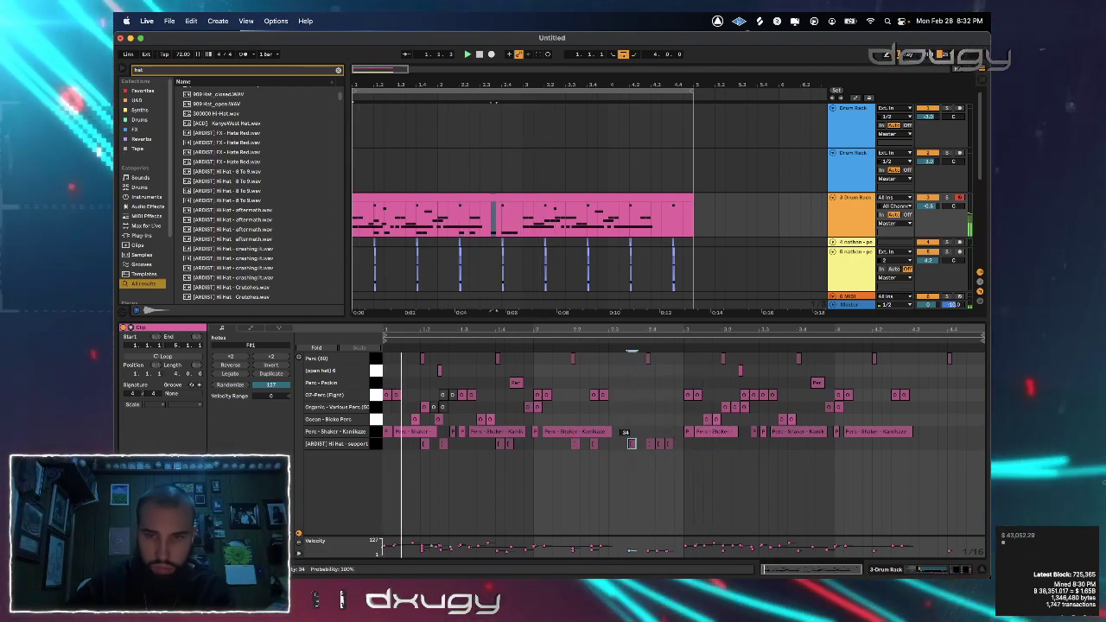
# Audition further hi-hat and open hat samples and load HiHat - Squares.wav into the drum rack
pyautogui.click(890, 574)
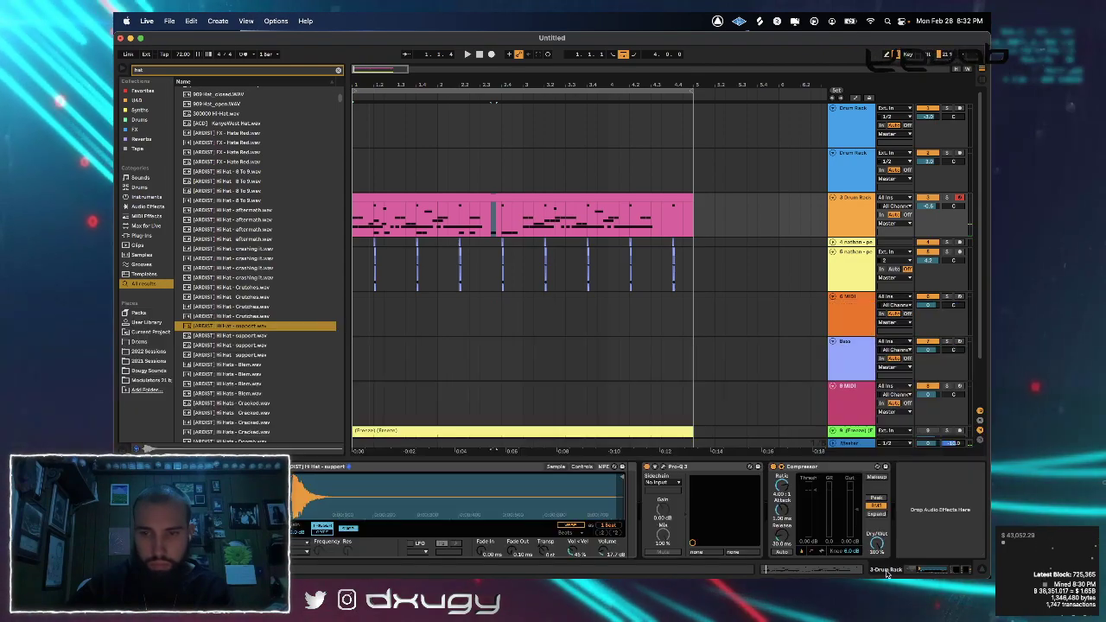
pyautogui.scroll(-5, 229, 353)
pyautogui.click(229, 358)
pyautogui.click(229, 321)
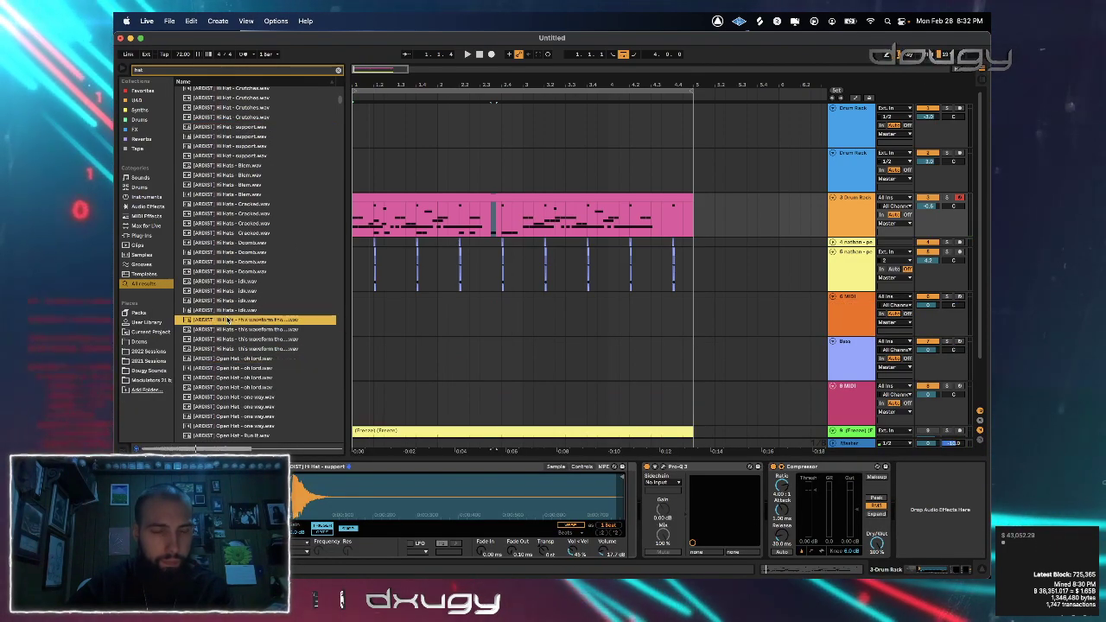
pyautogui.scroll(-6, 227, 314)
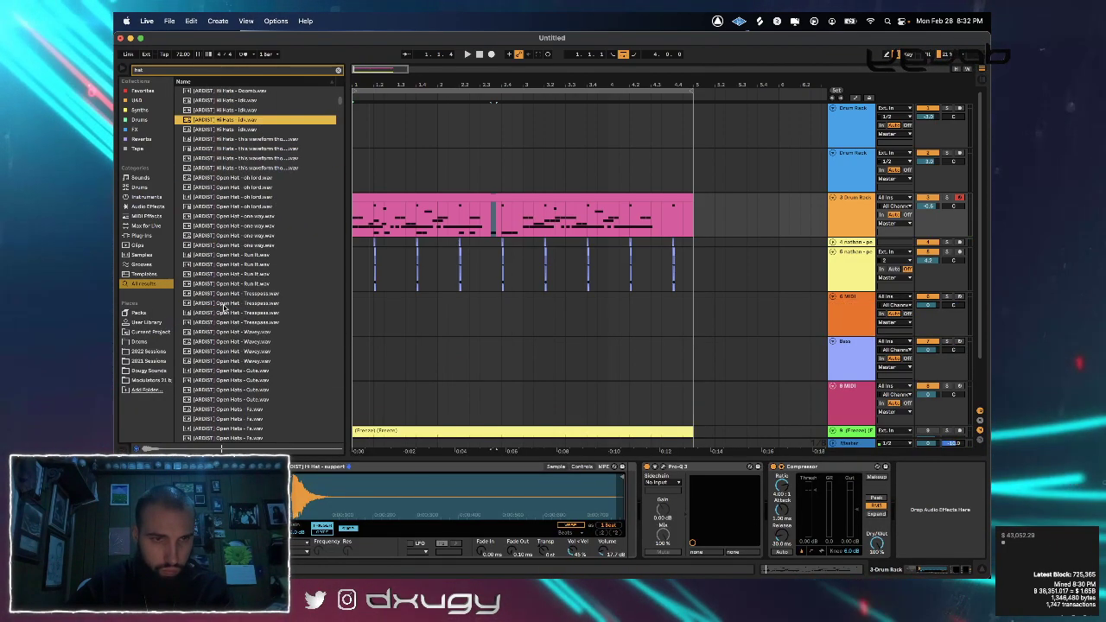
pyautogui.click(227, 306)
pyautogui.scroll(-6, 227, 317)
pyautogui.click(227, 319)
pyautogui.click(228, 329)
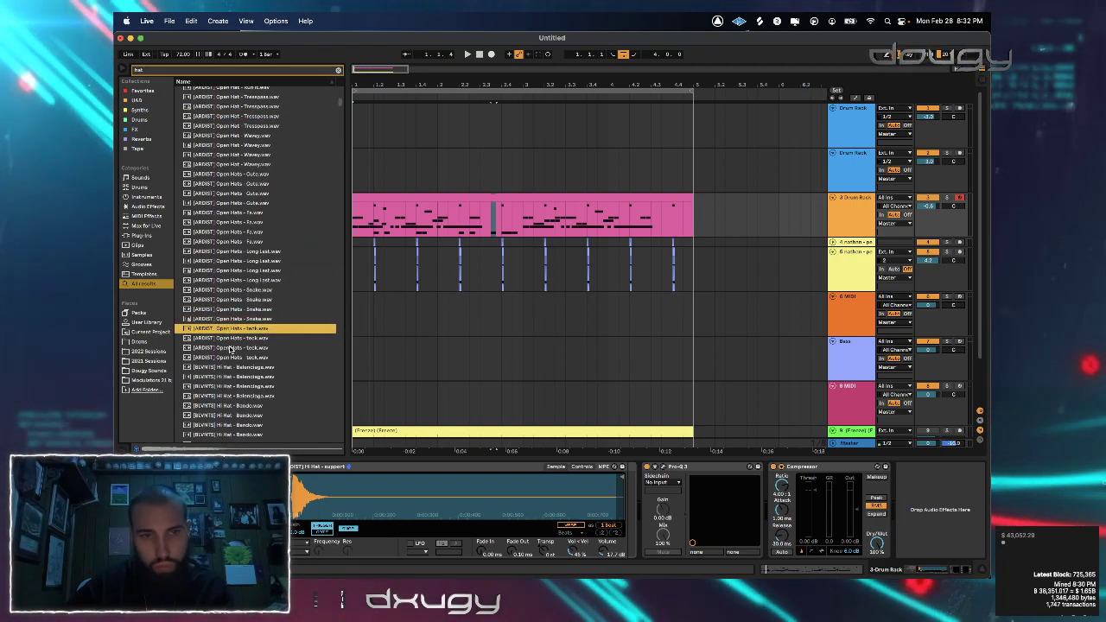
pyautogui.click(231, 347)
pyautogui.scroll(-6, 230, 345)
pyautogui.click(231, 325)
pyautogui.scroll(-6, 227, 322)
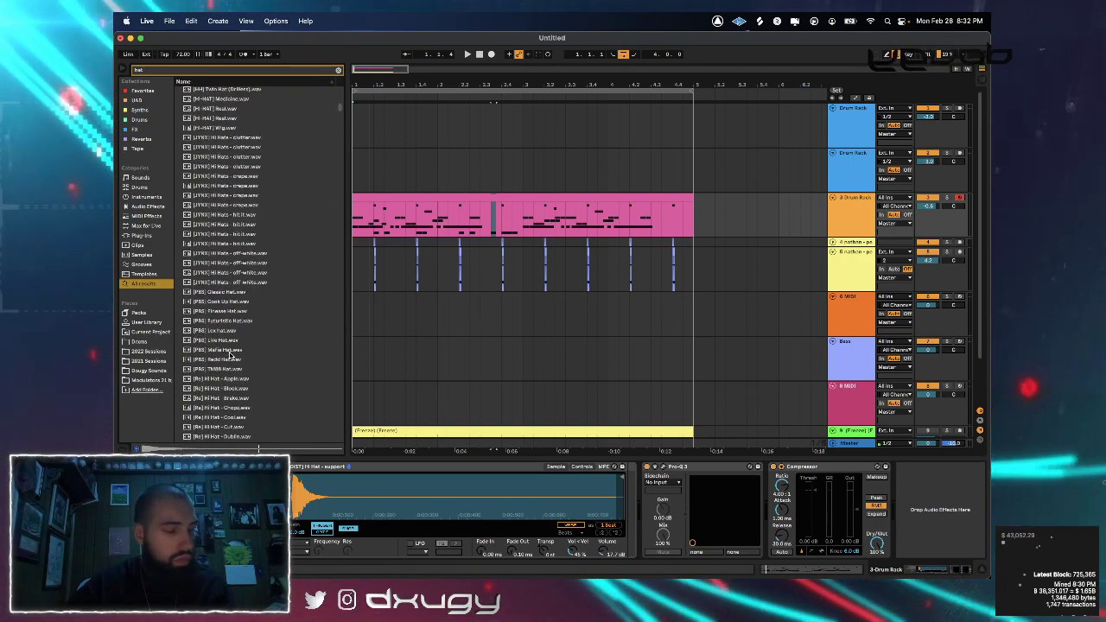
pyautogui.click(229, 347)
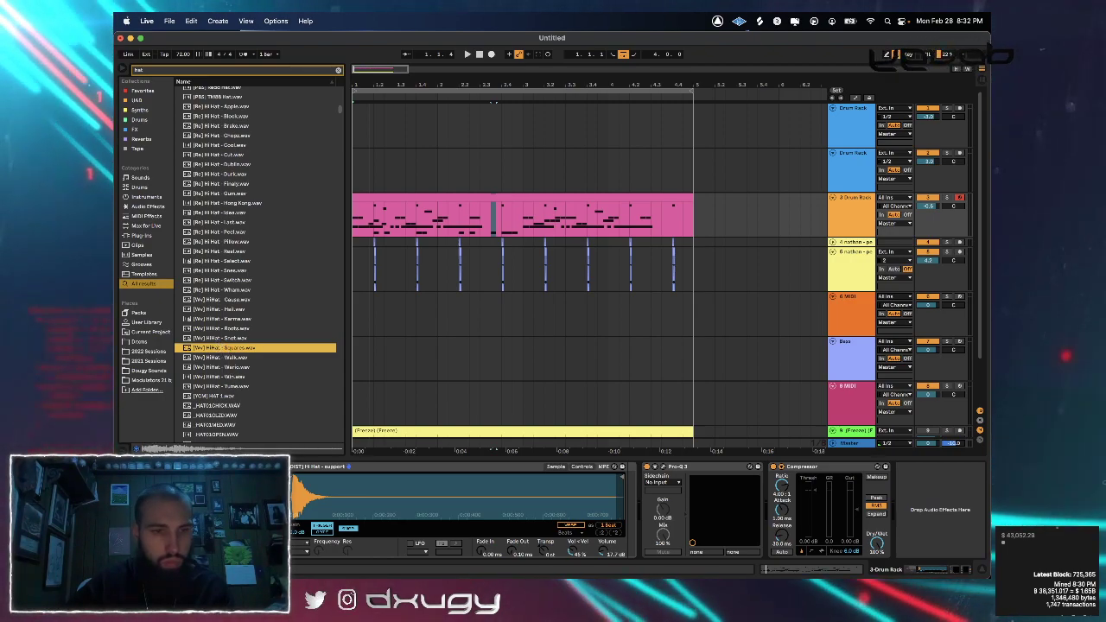
pyautogui.moveTo(229, 347); pyautogui.dragTo(312, 518)
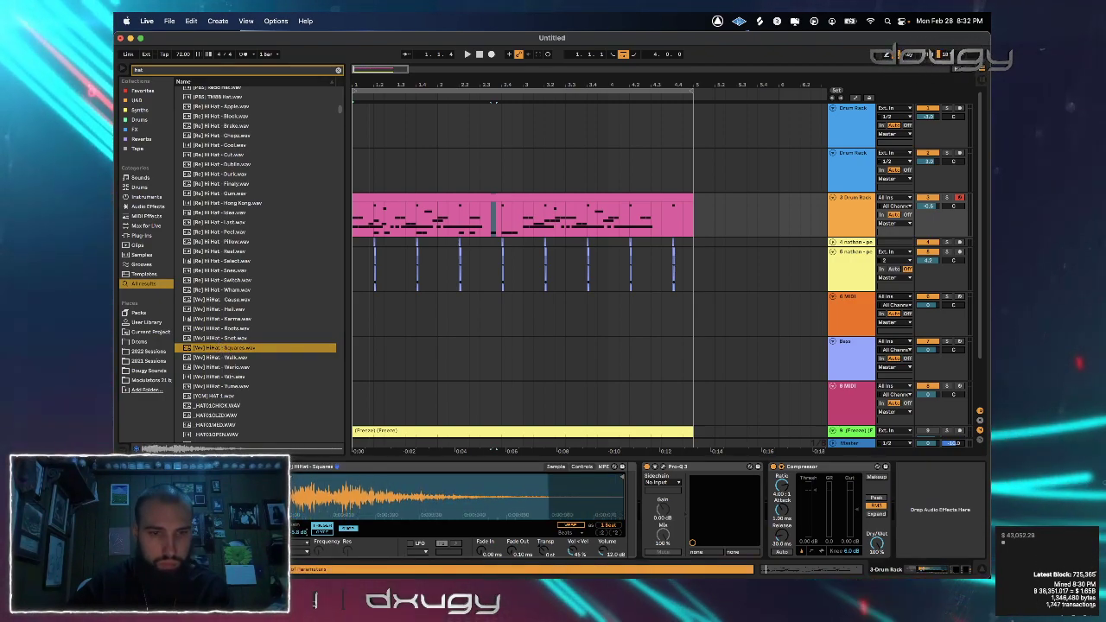
# Play the beat with the new hat and audition alternatives among the Amen Break, AMPH and BIGWHITE hat samples
pyautogui.press('space')
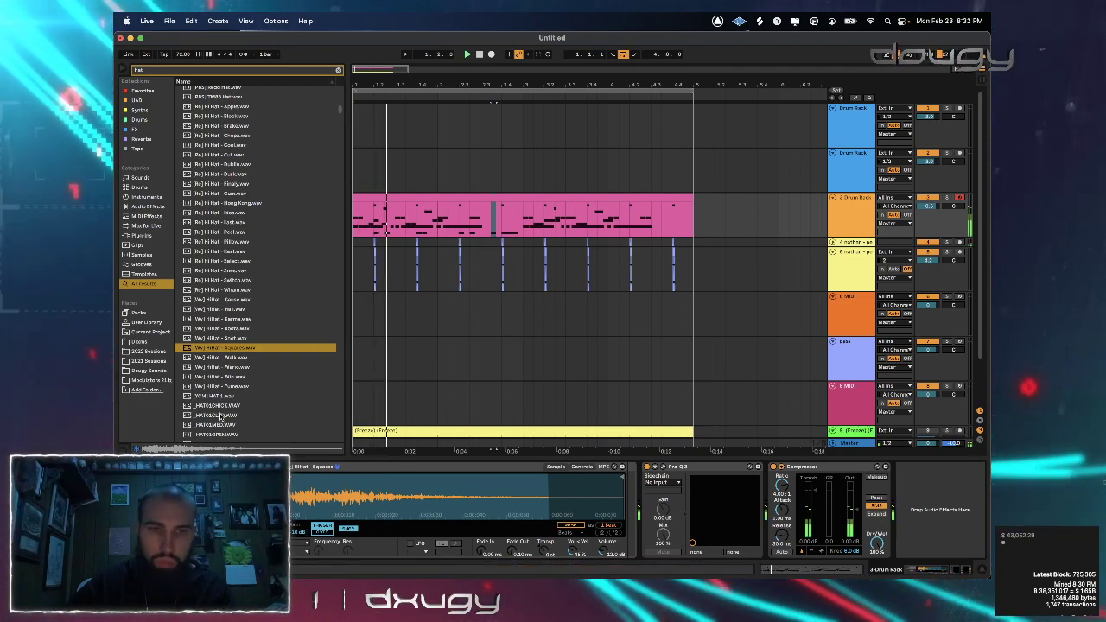
pyautogui.scroll(-10, 241, 259)
pyautogui.click(240, 348)
pyautogui.scroll(-4, 237, 344)
pyautogui.click(231, 332)
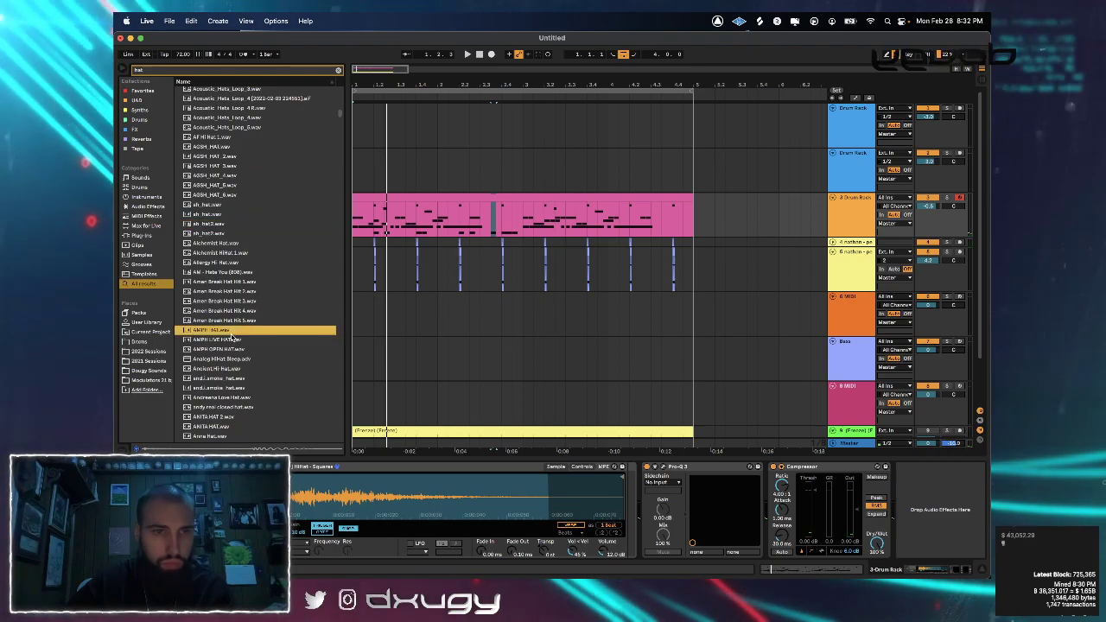
pyautogui.click(215, 319)
pyautogui.click(215, 309)
pyautogui.scroll(-10, 215, 308)
pyautogui.click(216, 310)
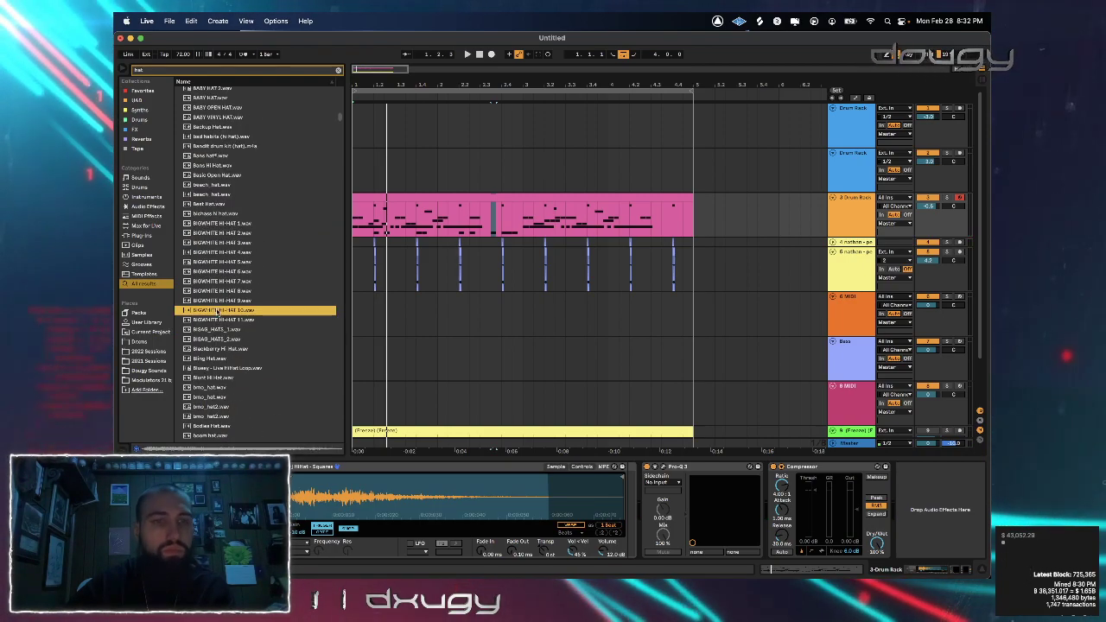
pyautogui.click(214, 294)
# Audition the numbered BWB and BRK_HAT samples and choose BRK_HAT_2.wav for the drum rack
pyautogui.scroll(-5, 215, 296)
pyautogui.click(216, 290)
pyautogui.click(210, 261)
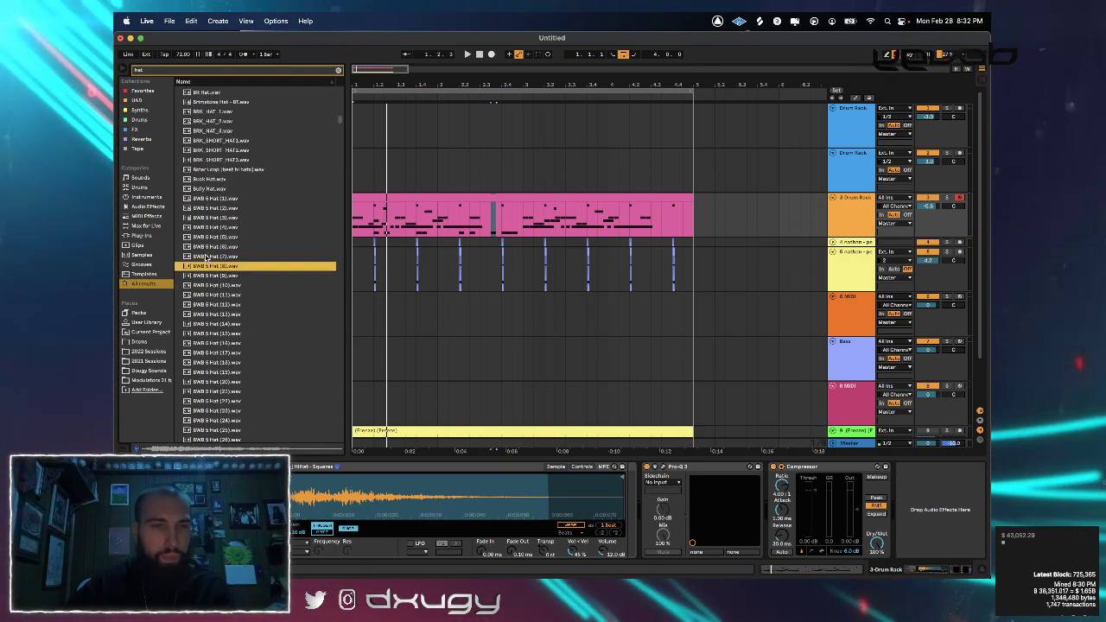
pyautogui.scroll(-8, 210, 260)
pyautogui.scroll(12, 209, 258)
pyautogui.click(207, 256)
pyautogui.click(208, 247)
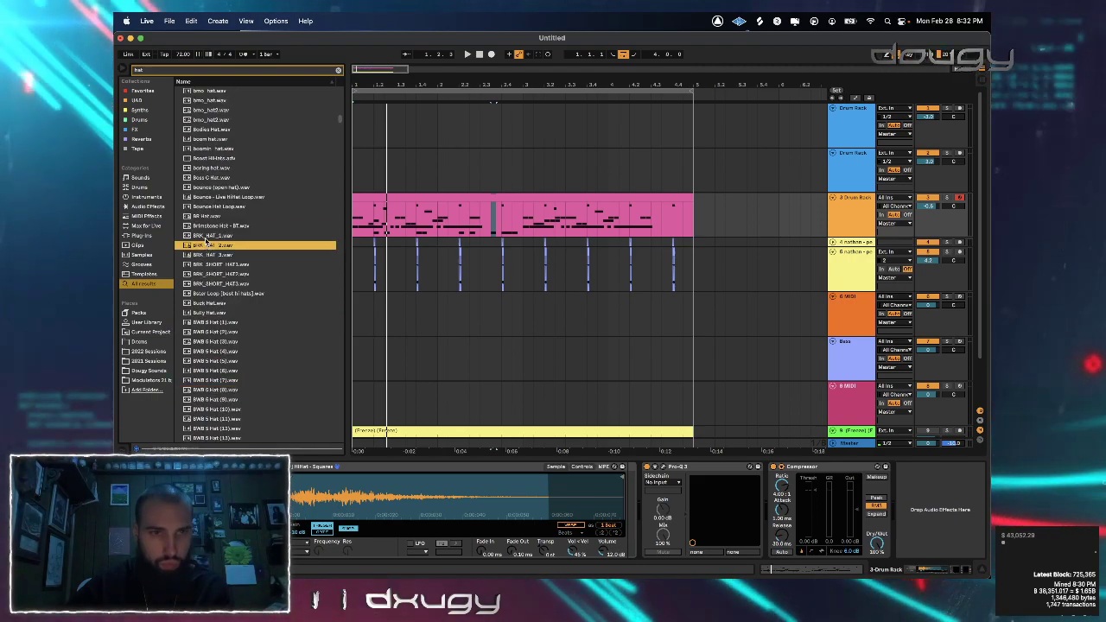
pyautogui.click(204, 238)
pyautogui.click(196, 247)
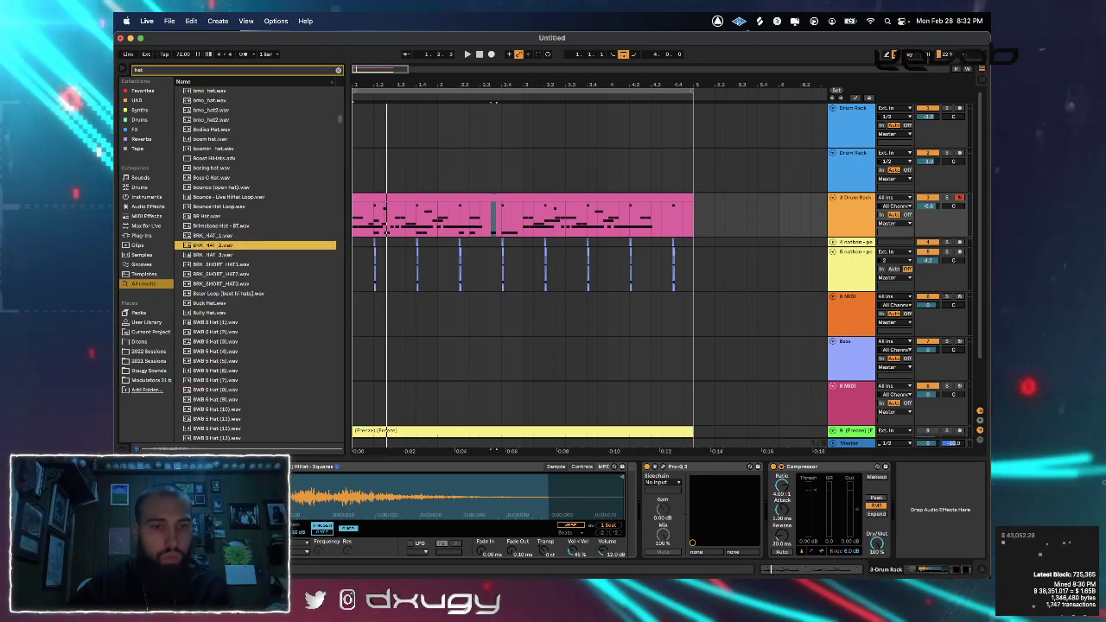
# Look through the Perc - Shaker - Kamikaze and Organic - Various Perc pads and select the third Drum Rack track
pyautogui.click(474, 432)
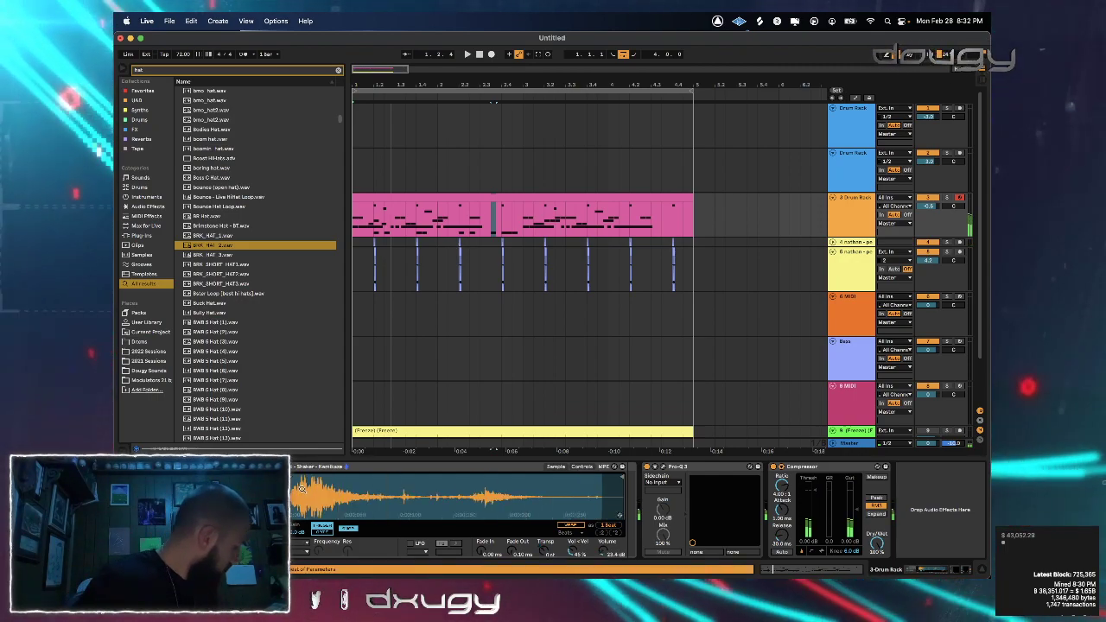
pyautogui.hotkey('ctrl', 'z')
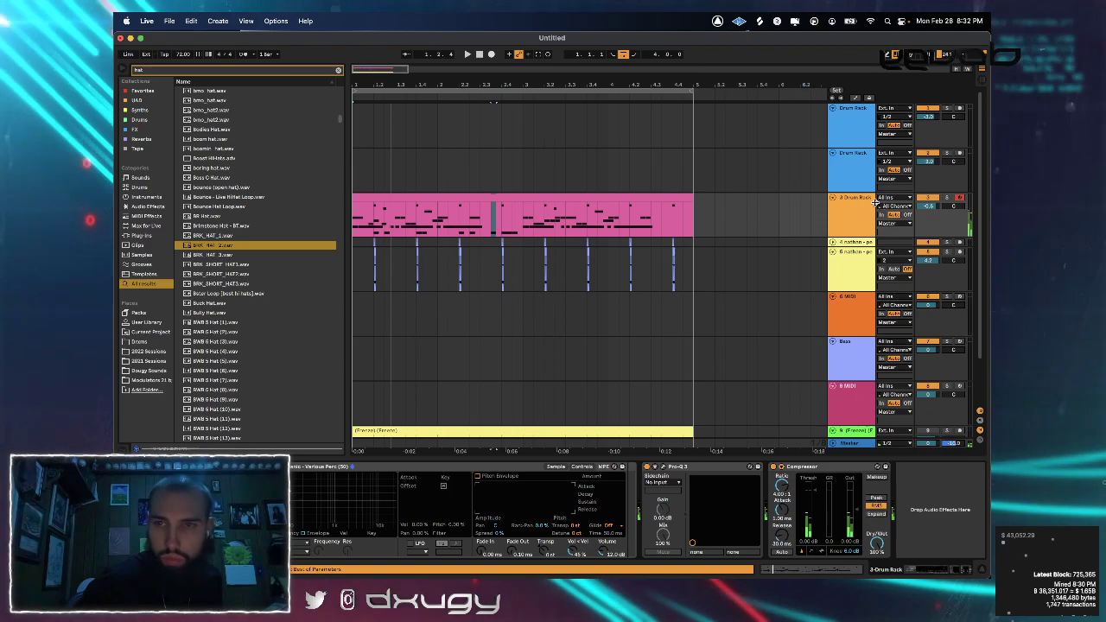
pyautogui.click(858, 208)
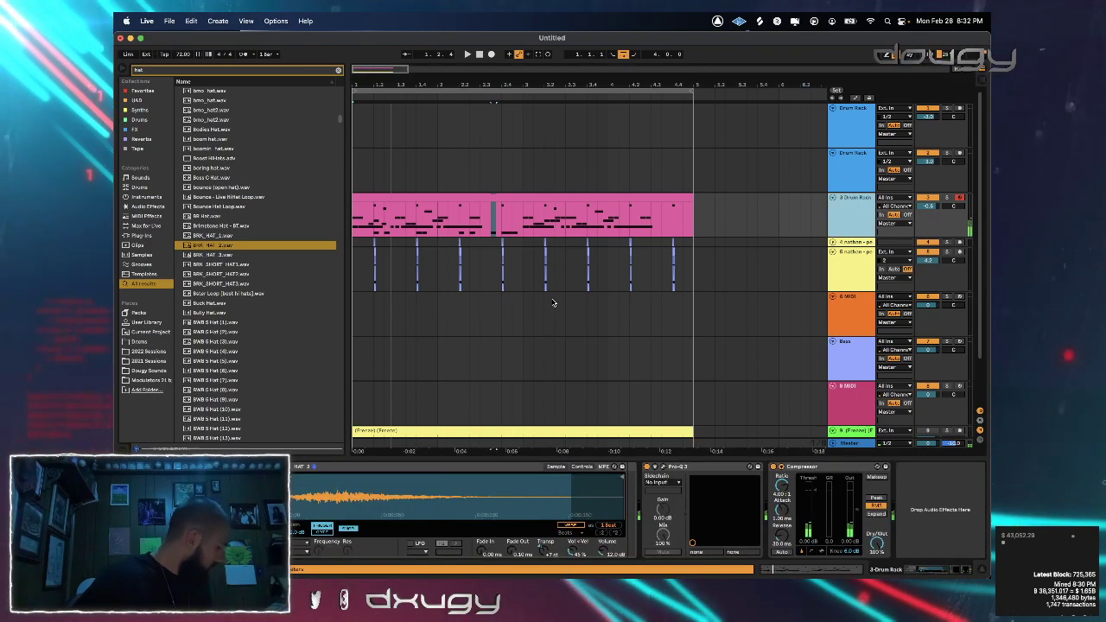
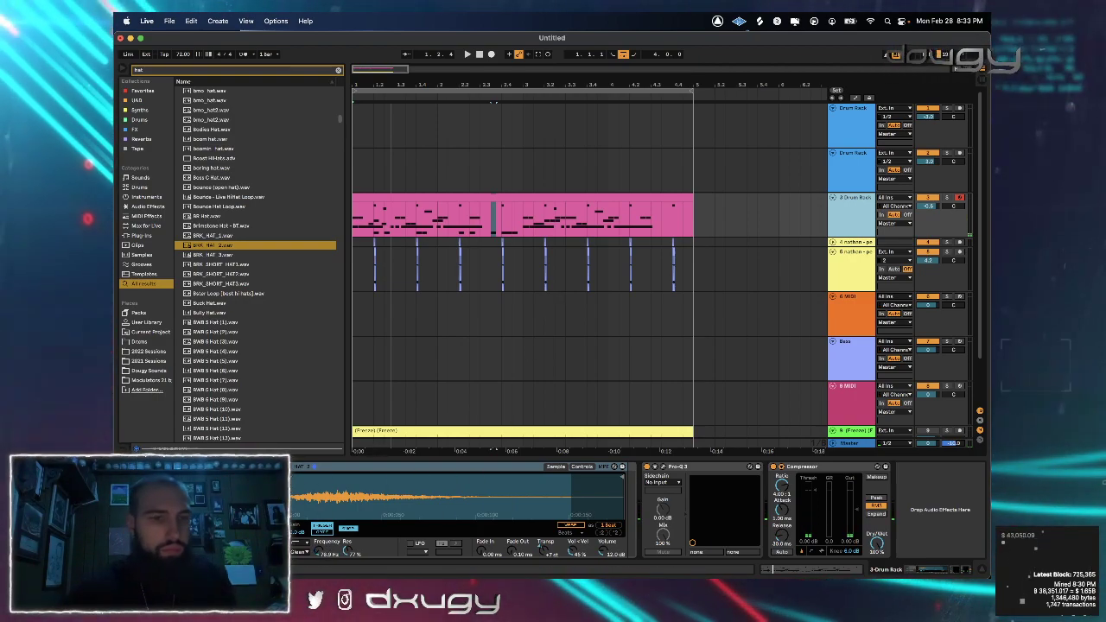
# Remove the BRK_HAT_2 sample from the third Drum Rack and search the sample library for "perc"
pyautogui.press('Delete')
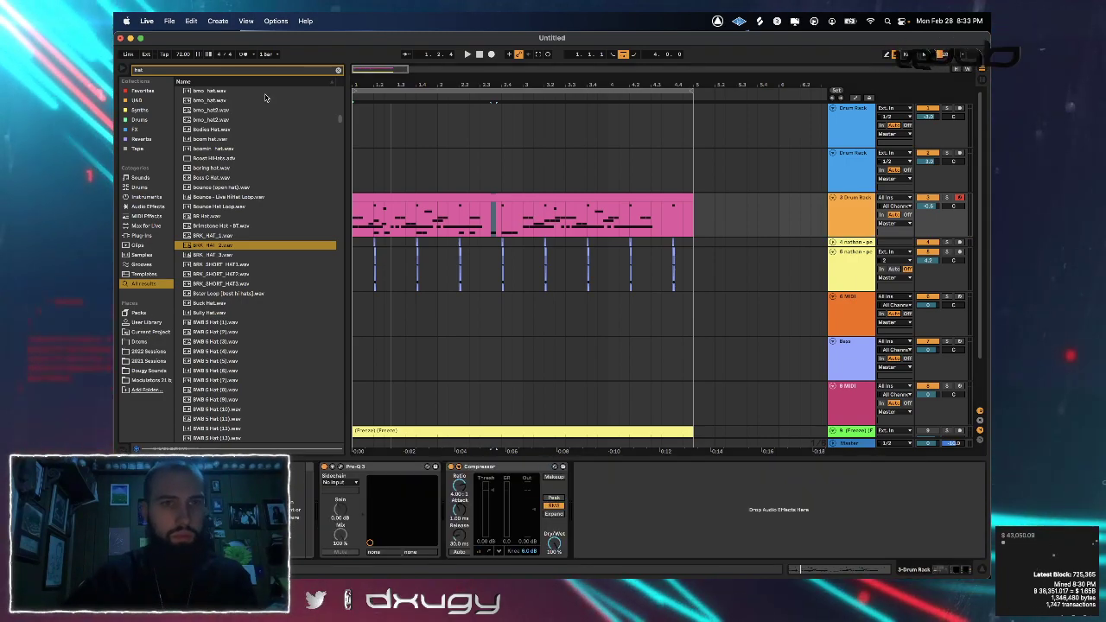
pyautogui.click(339, 71)
pyautogui.write('perc')
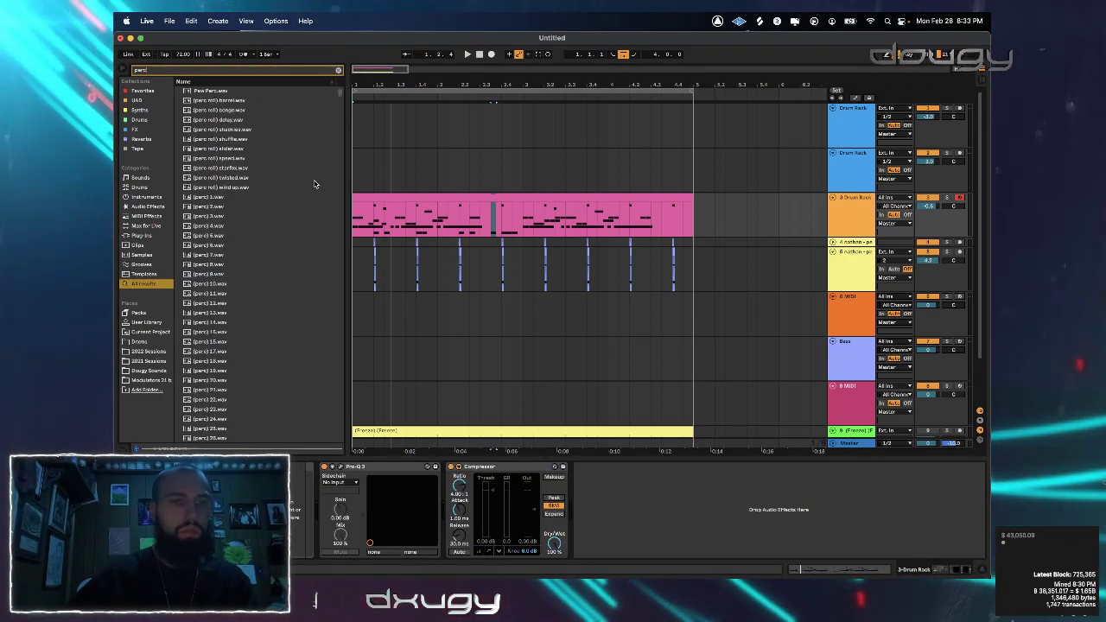
# Audition several of the numbered (perc) samples, including (perc) 1.wav and (perc) 2.wav
pyautogui.click(276, 245)
pyautogui.click(236, 209)
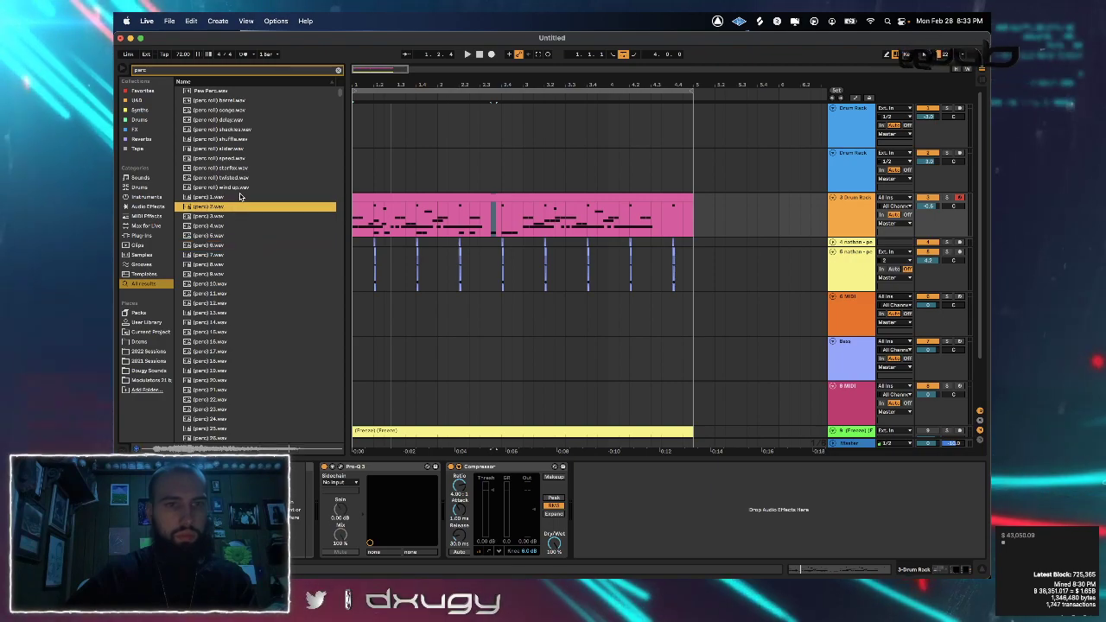
pyautogui.click(221, 196)
pyautogui.click(214, 208)
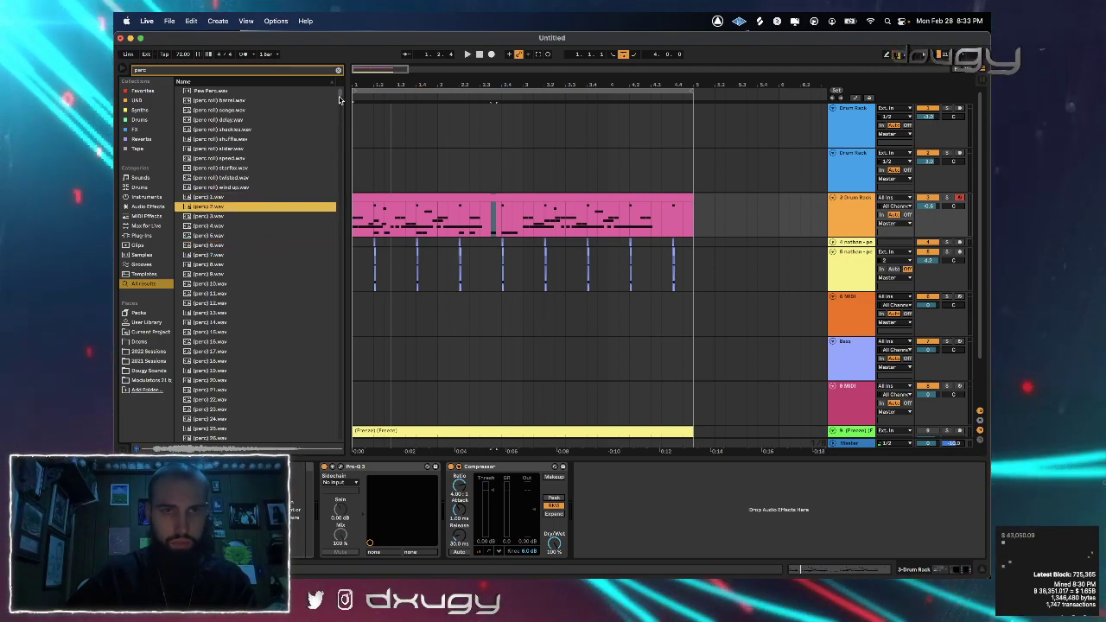
# Audition the JL percussion samples and load JL - Exposure (Perc).wav into the third Drum Rack
pyautogui.moveTo(338, 92); pyautogui.dragTo(339, 189)
pyautogui.click(314, 189)
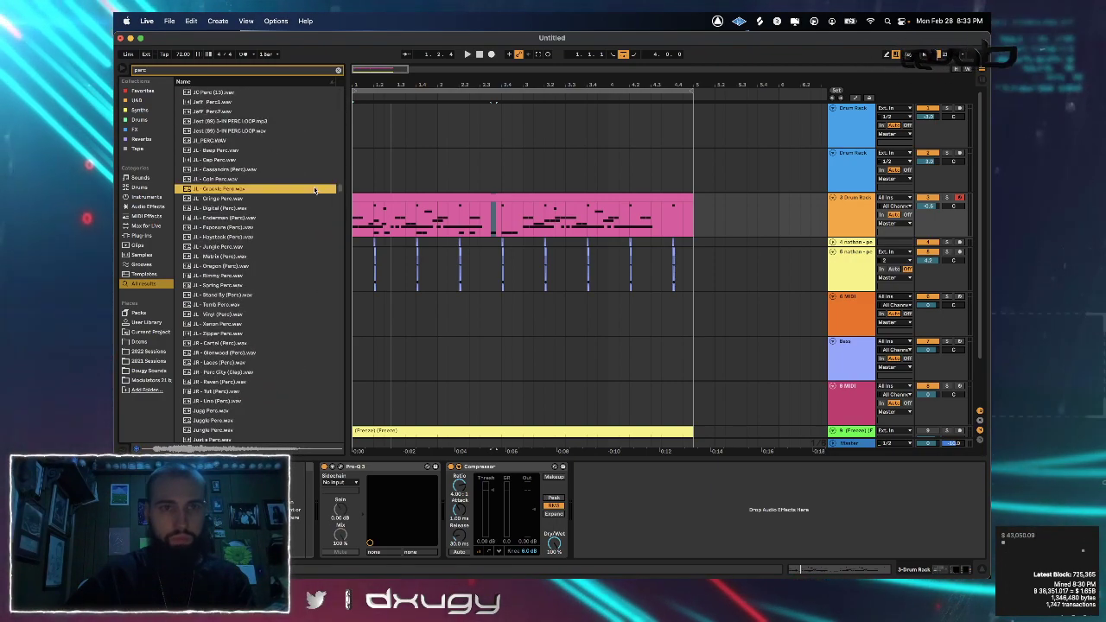
pyautogui.click(236, 228)
pyautogui.click(227, 180)
pyautogui.click(216, 218)
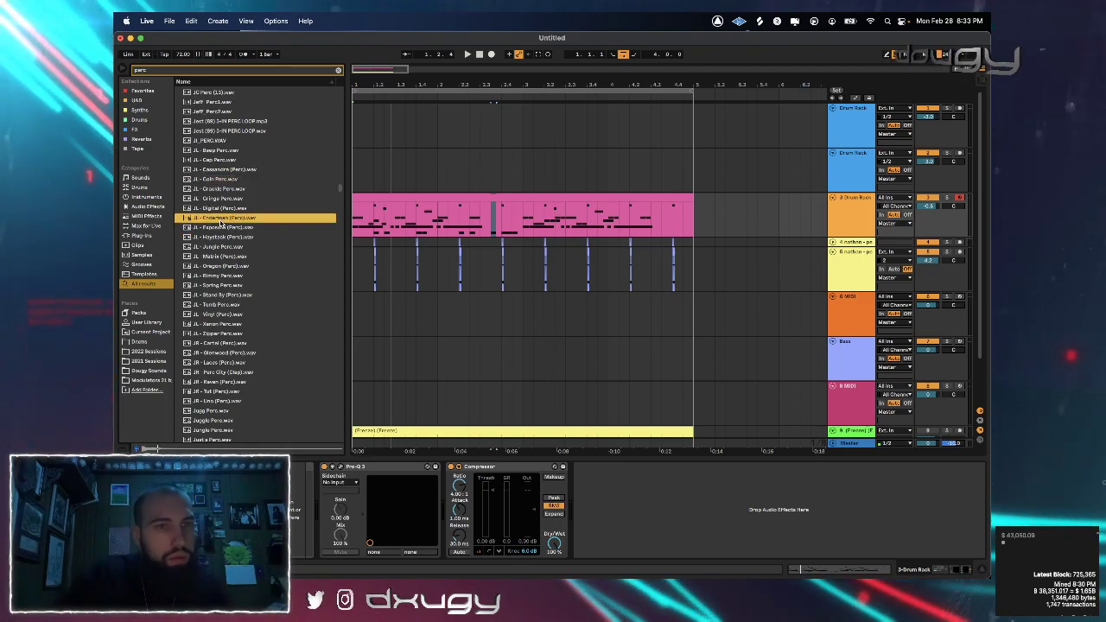
pyautogui.click(211, 227)
pyautogui.press('space')
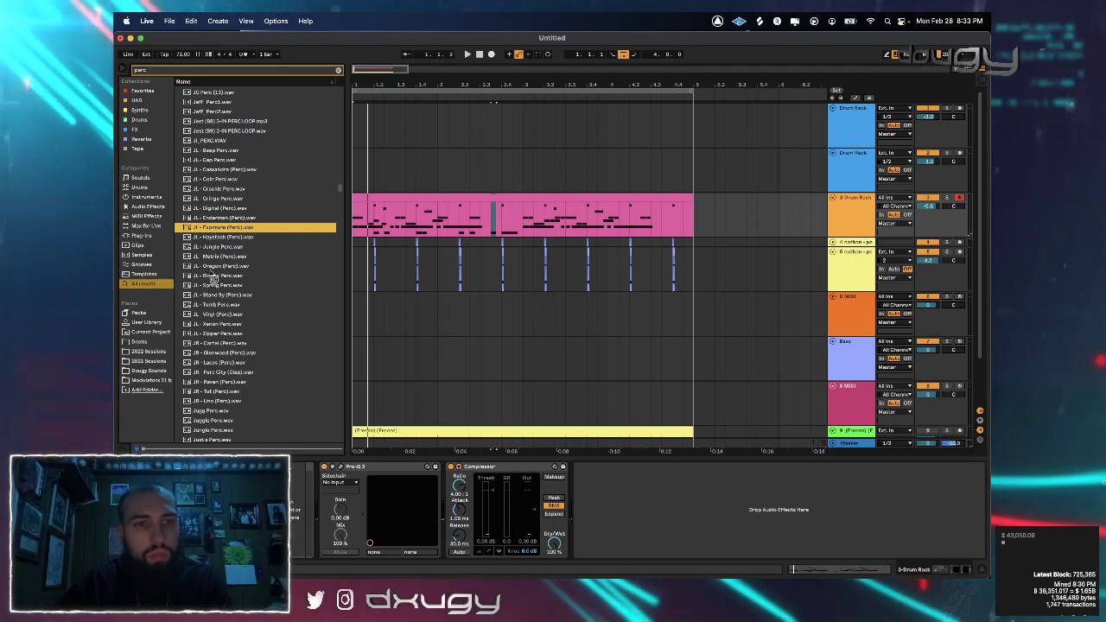
pyautogui.moveTo(221, 227); pyautogui.dragTo(251, 518)
# Play the loop and record a JL - Exposure (Perc) pattern across the four-bar clip on the third Drum Rack track
pyautogui.press('space')
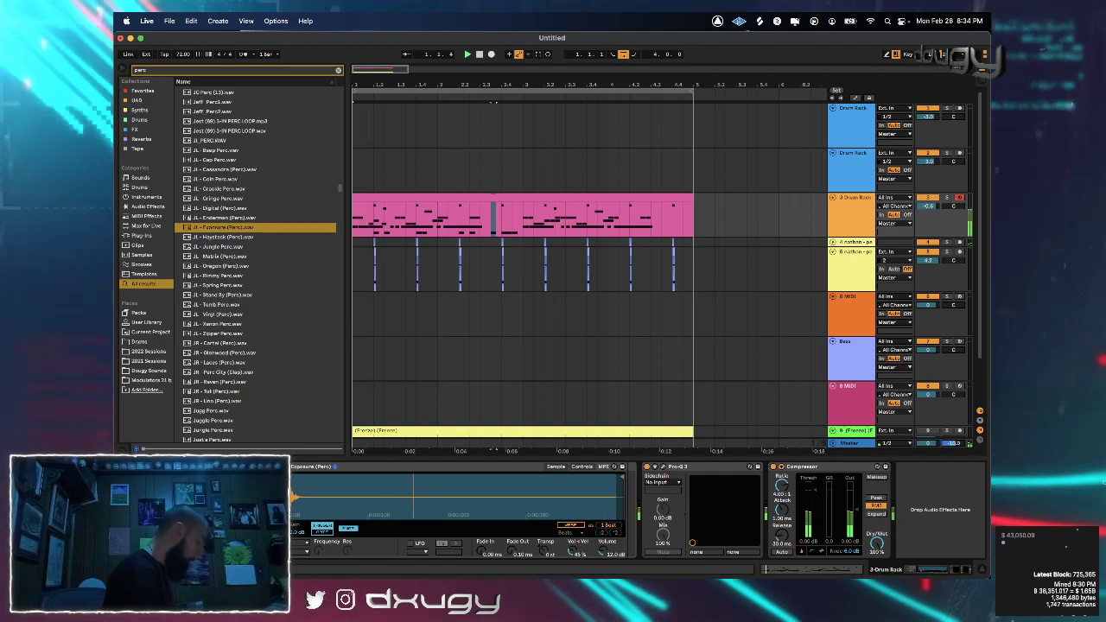
pyautogui.click(382, 95)
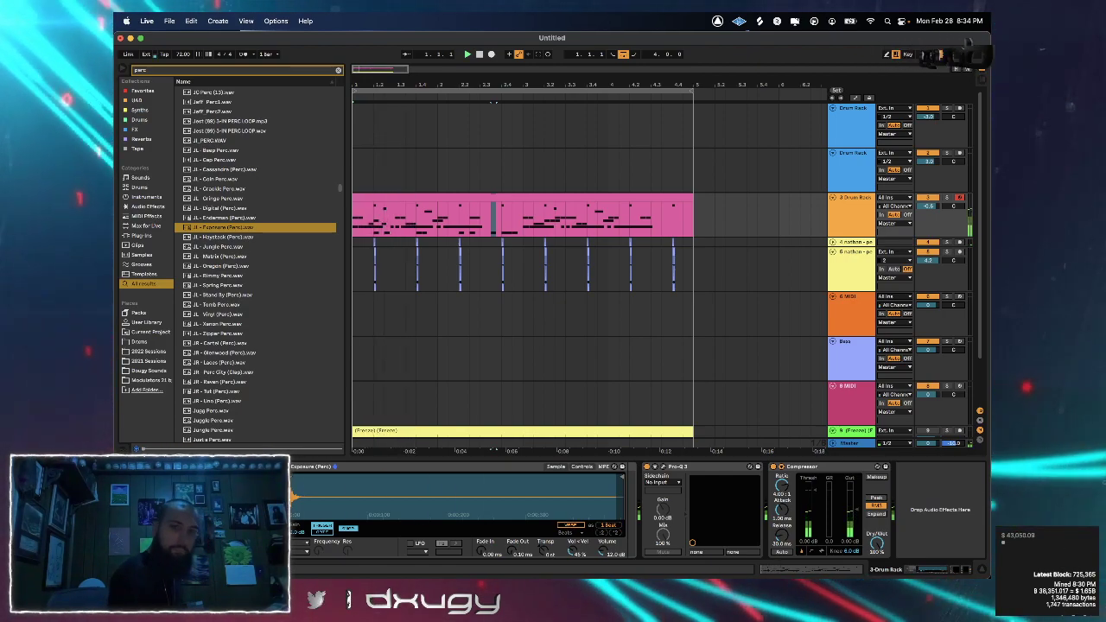
pyautogui.press('space')
pyautogui.press('space')
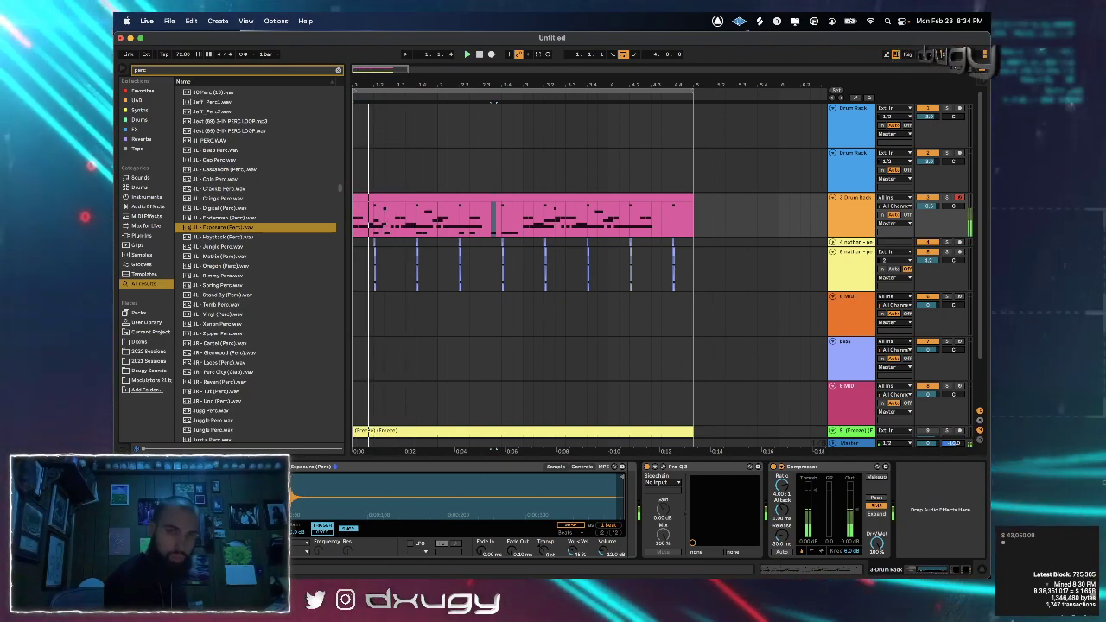
pyautogui.press('space')
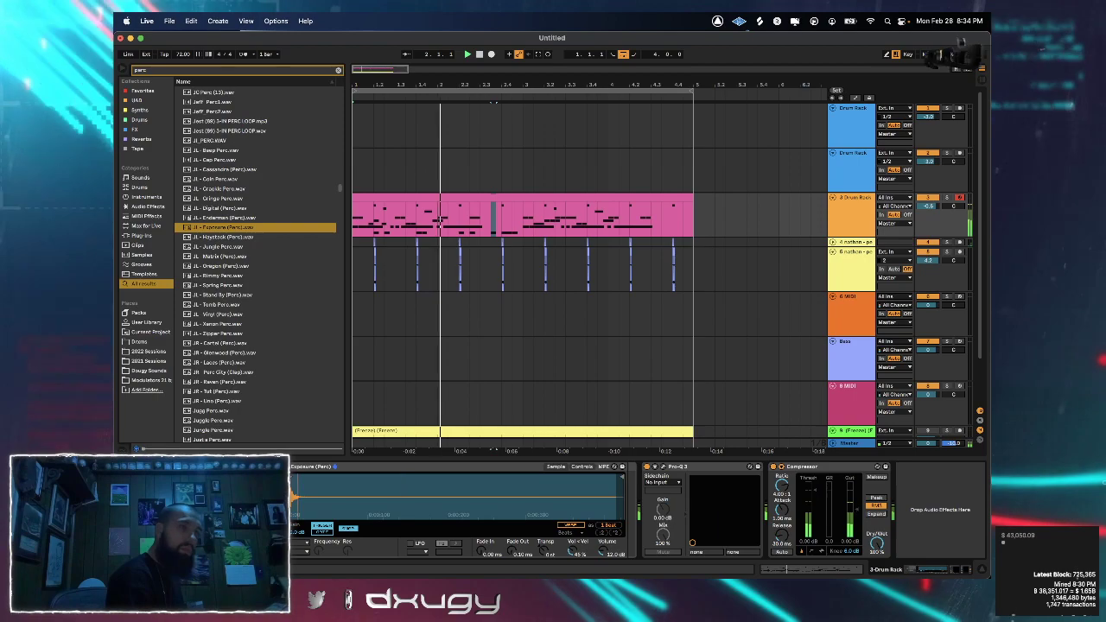
pyautogui.press('space')
pyautogui.press('space')
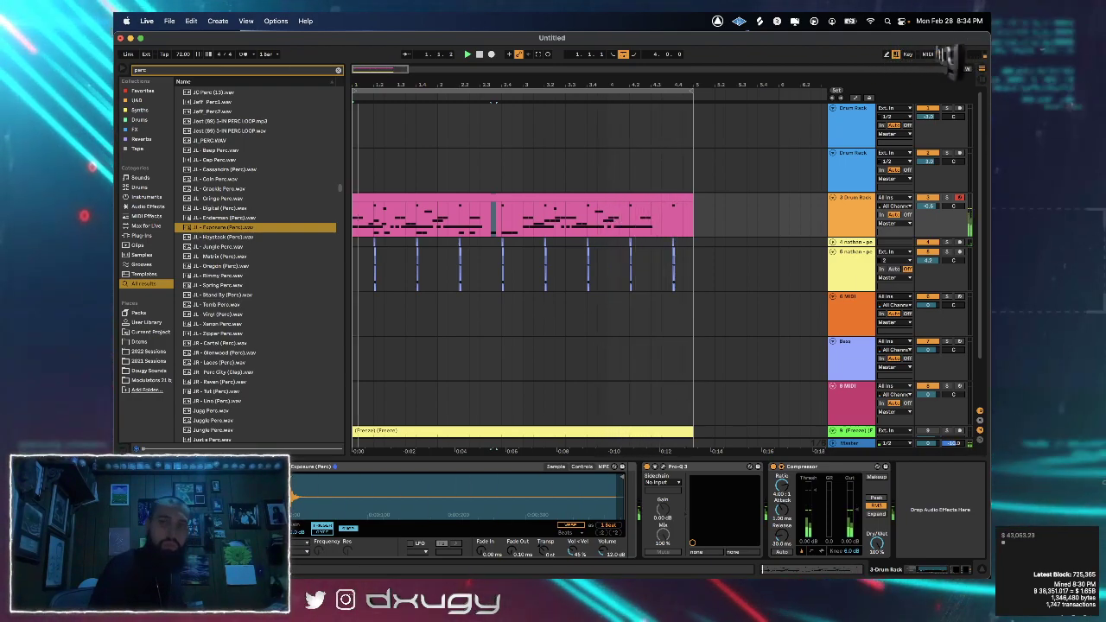
pyautogui.click(517, 223)
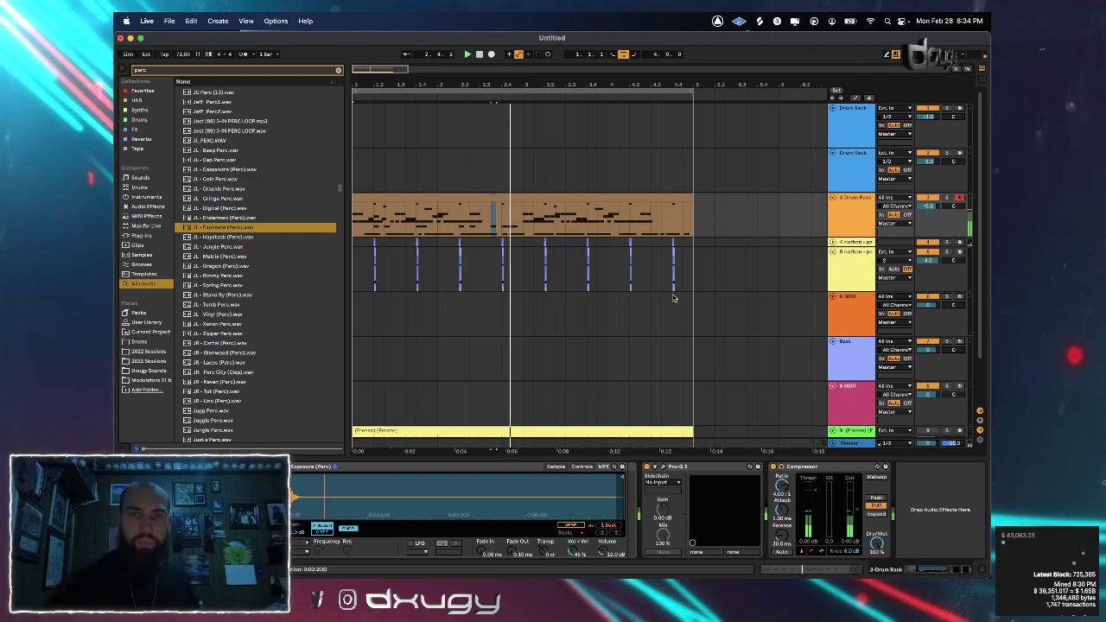
pyautogui.press('space')
# Open the third Drum Rack clip for note editing and go to the ARDIST hi-hat and JL - Exposure notes around beat 2.4
pyautogui.click(498, 201)
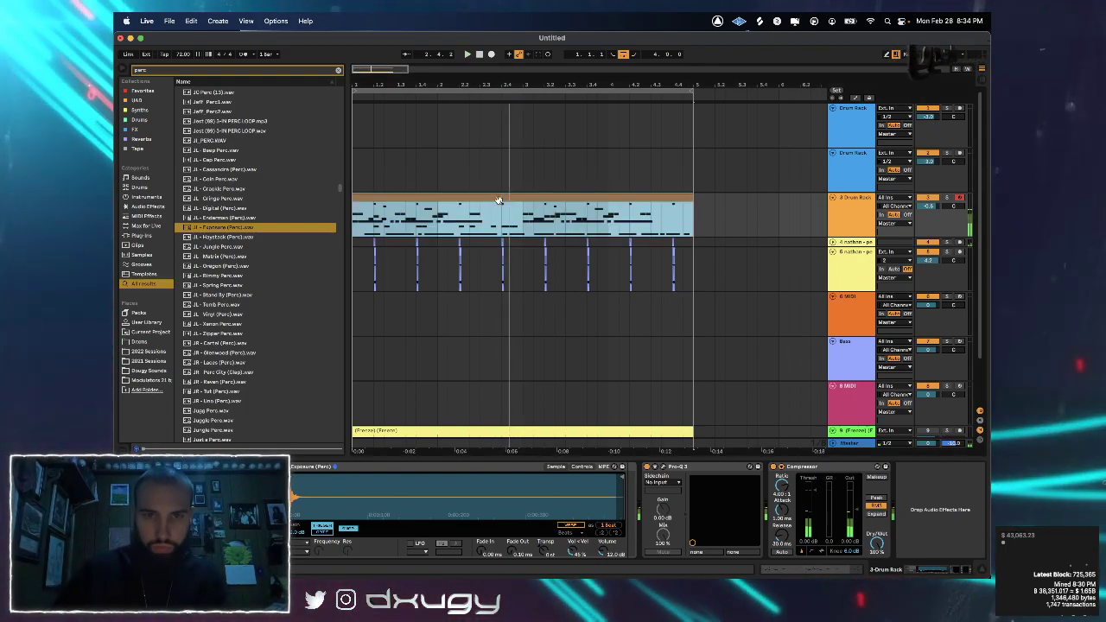
pyautogui.click(501, 201)
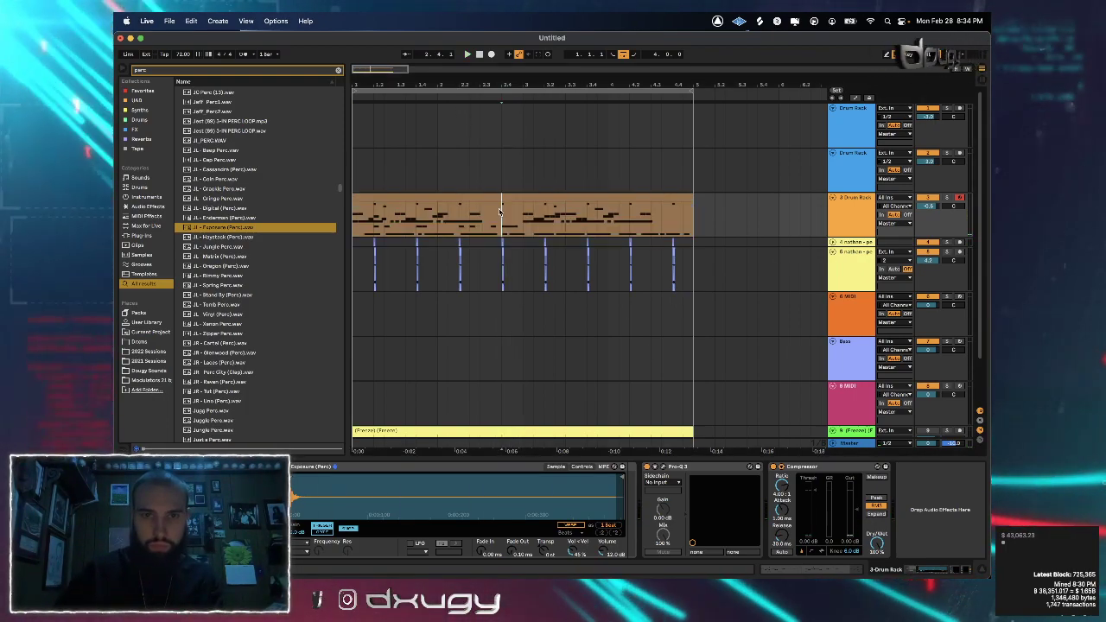
pyautogui.doubleClick(496, 200)
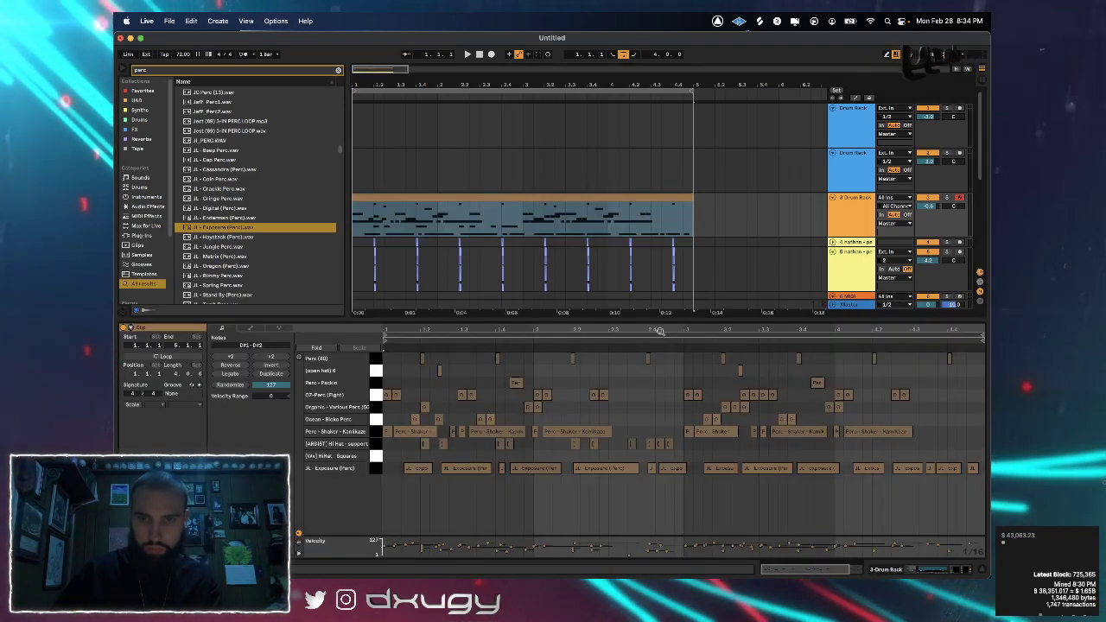
pyautogui.moveTo(660, 331); pyautogui.dragTo(659, 407)
pyautogui.click(657, 445)
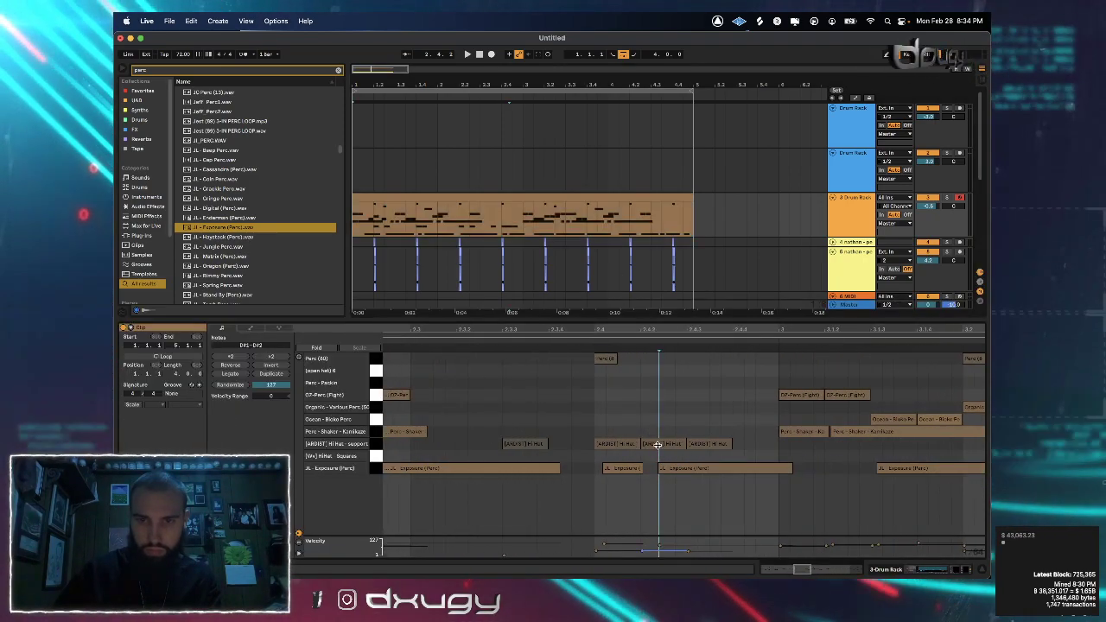
# Display the hi-hat's Transpose envelope for the Drum Rack clip and return to the note view
pyautogui.click(659, 444)
pyautogui.click(255, 330)
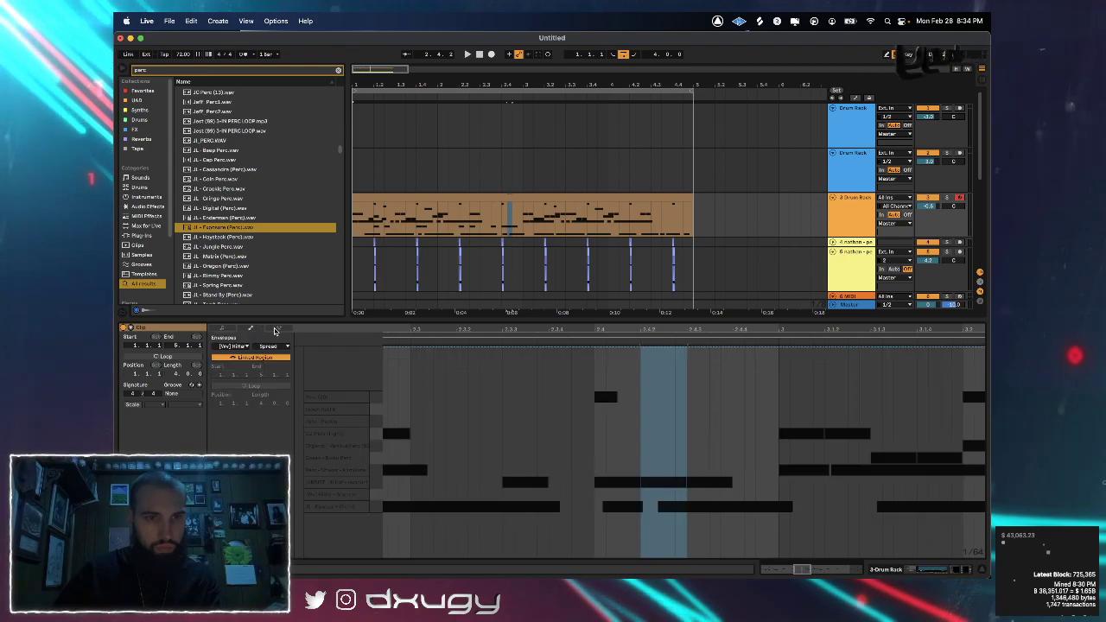
pyautogui.click(268, 347)
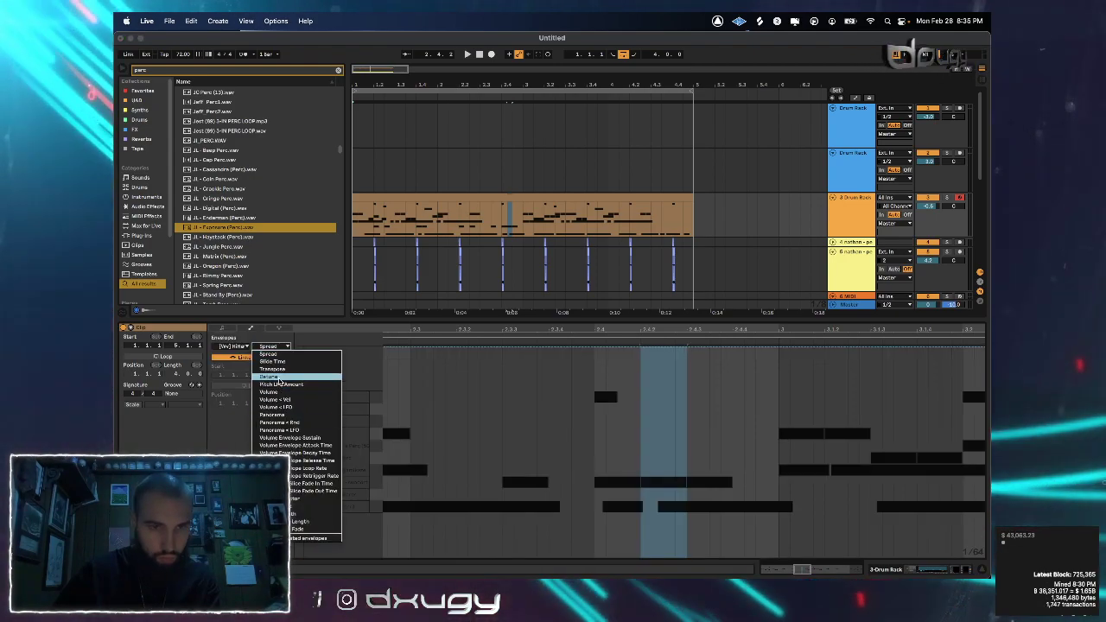
pyautogui.click(274, 369)
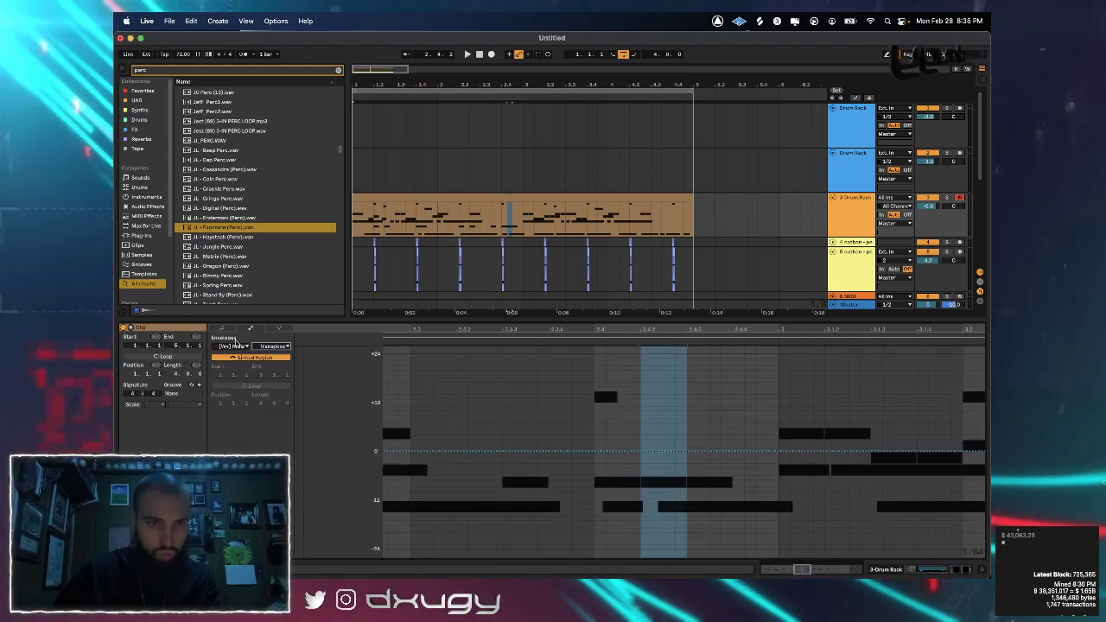
pyautogui.click(227, 329)
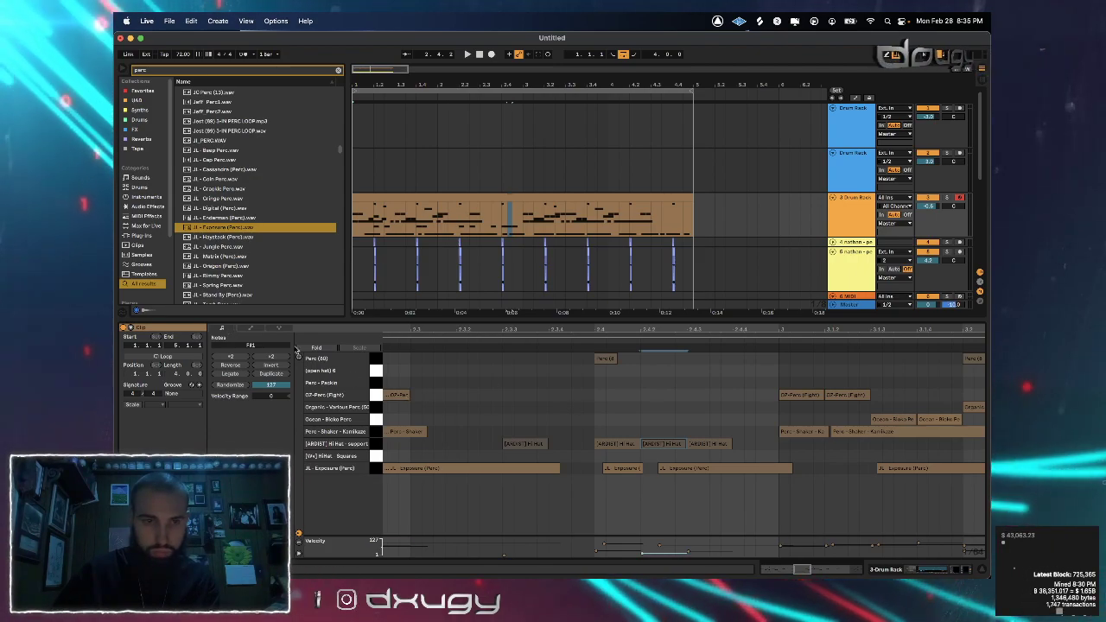
# Try shaping a peak in the hi-hat's Transpose envelope near beat 2.4, play it back and undo the change
pyautogui.click(259, 333)
pyautogui.click(641, 450)
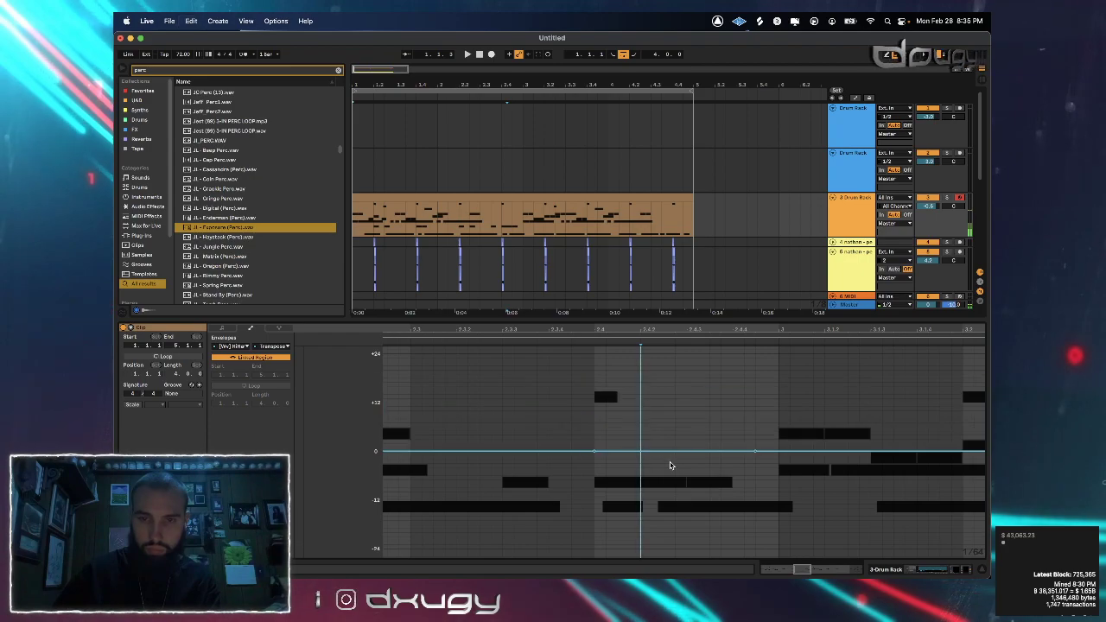
pyautogui.moveTo(657, 454); pyautogui.dragTo(676, 374)
pyautogui.click(585, 358)
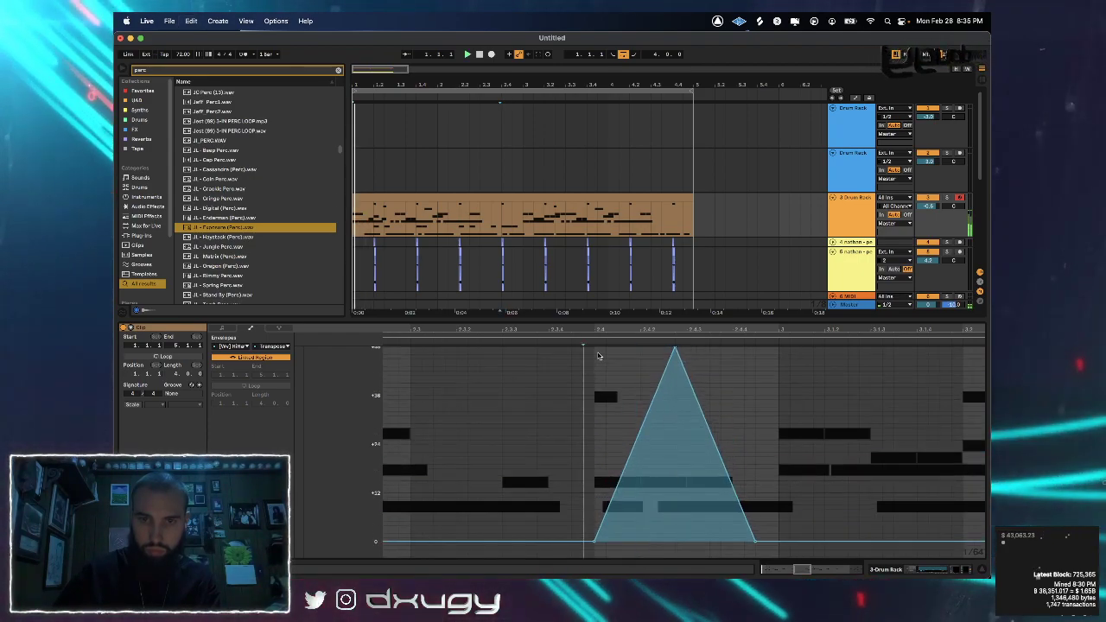
pyautogui.press('space')
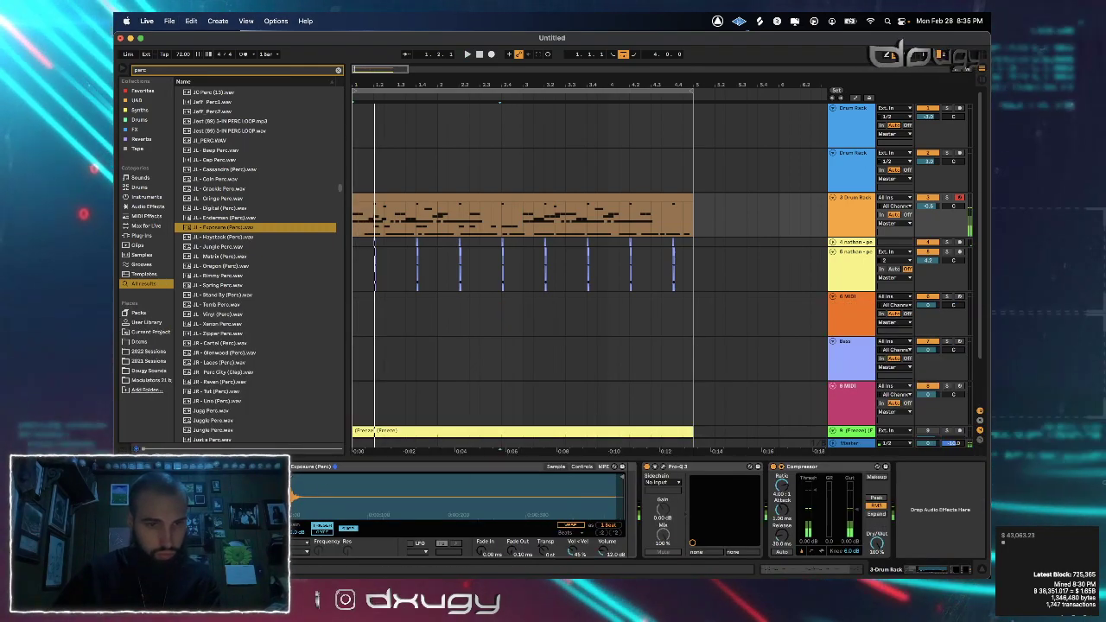
pyautogui.press('super+z')
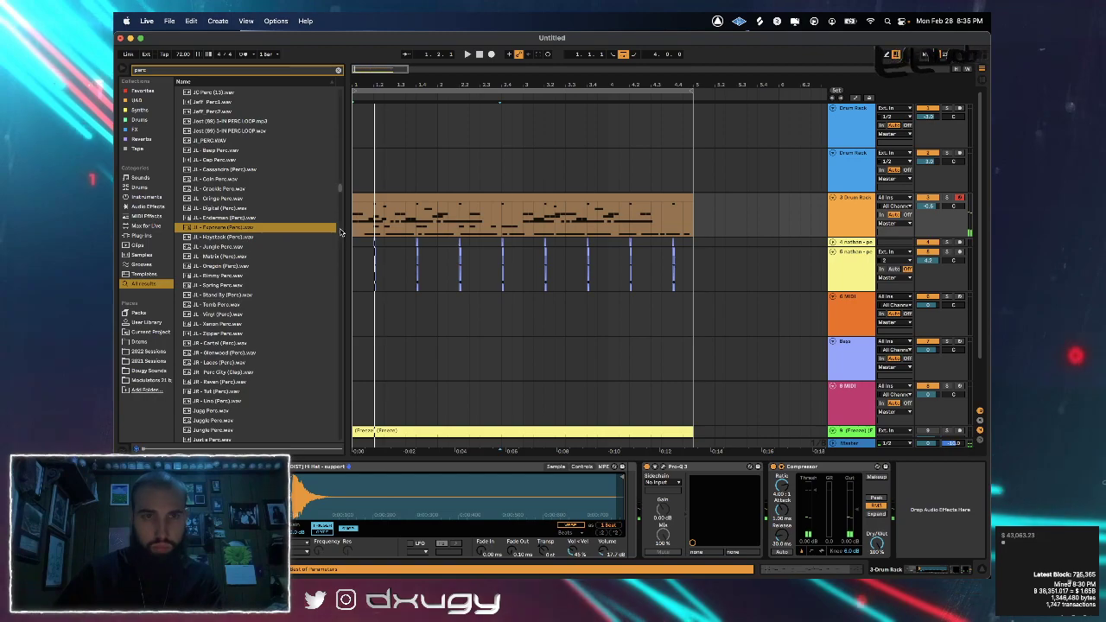
# Search the sample library afresh for "perc" and audition the numbered (perc) samples near the start of the results
pyautogui.click(338, 71)
pyautogui.write('per')
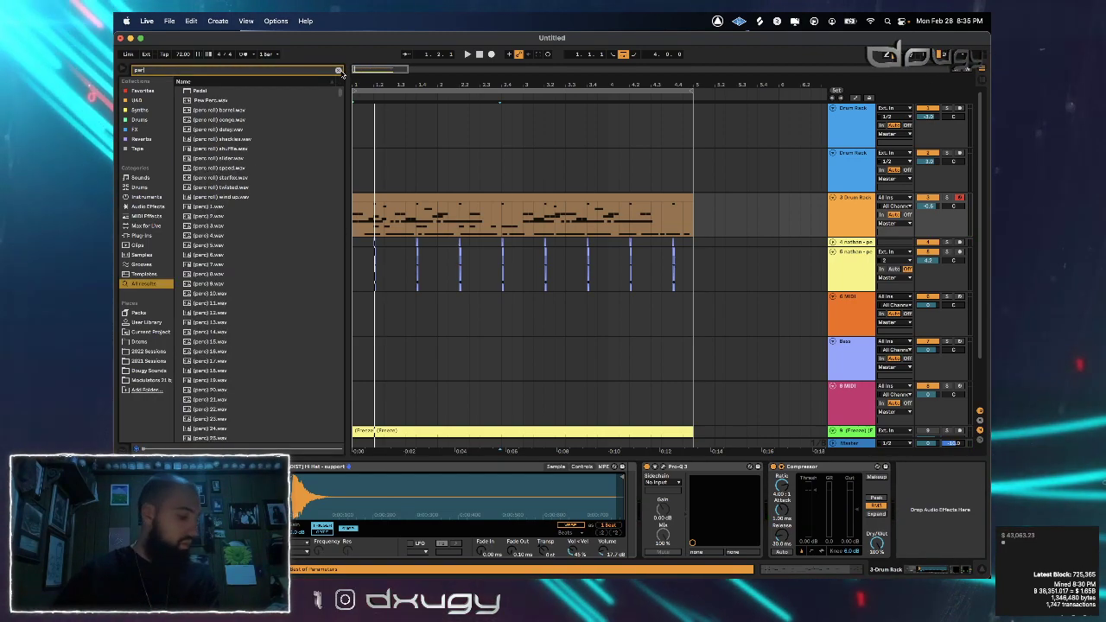
pyautogui.click(229, 284)
pyautogui.click(232, 247)
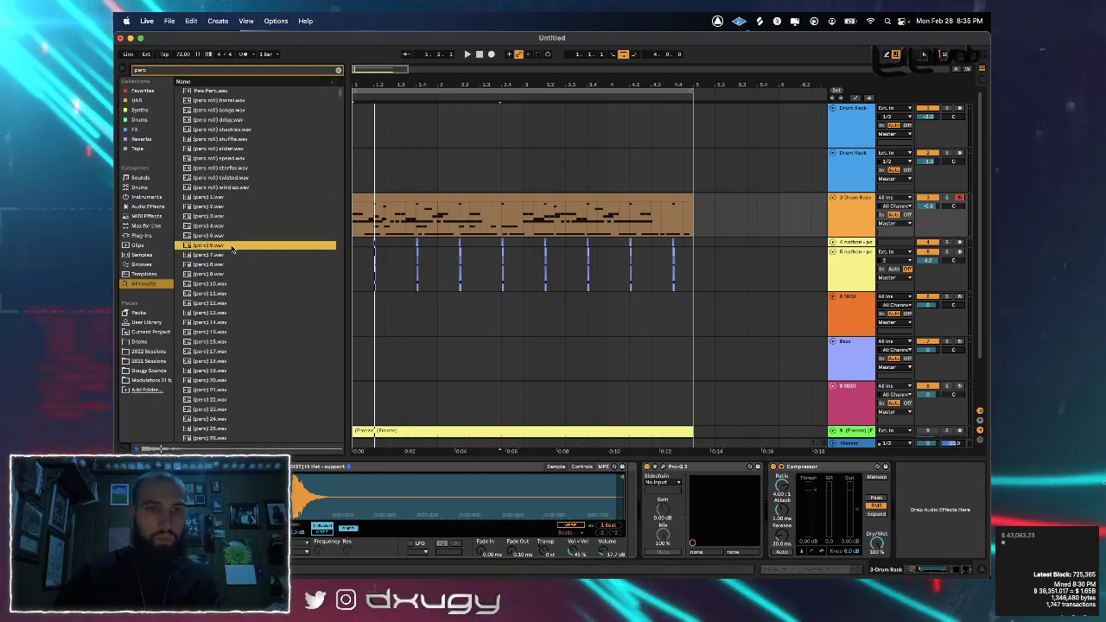
# Audition the OSHI percussion samples and the numbered and named Perc samples further down the results
pyautogui.moveTo(343, 95); pyautogui.dragTo(310, 254)
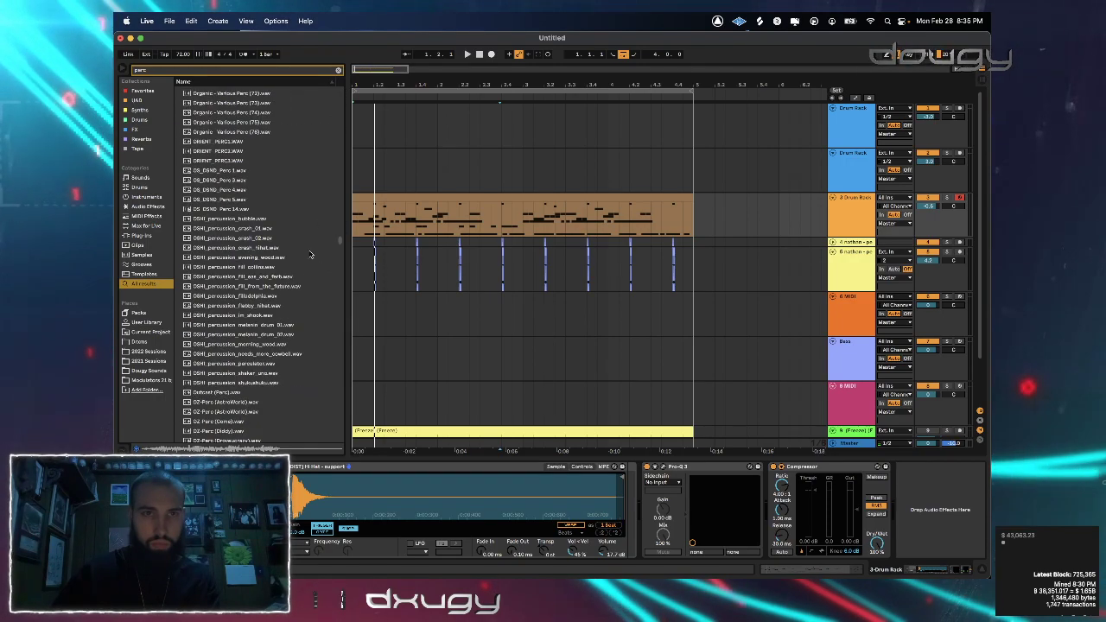
pyautogui.click(247, 258)
pyautogui.scroll(-10, 247, 258)
pyautogui.click(238, 257)
pyautogui.click(232, 250)
pyautogui.scroll(-5, 230, 251)
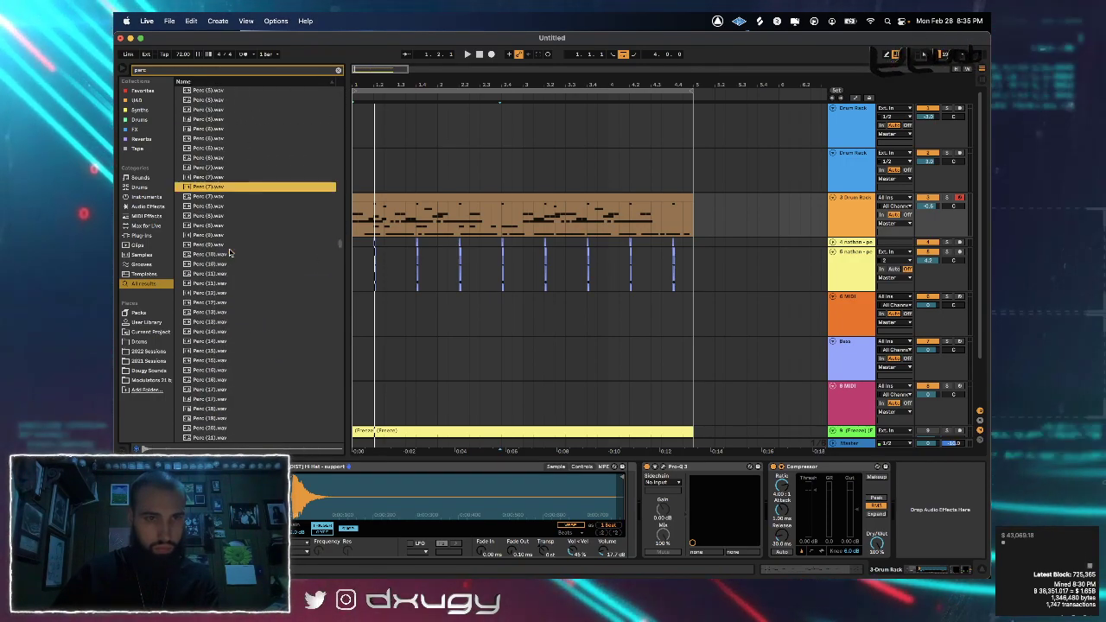
pyautogui.click(210, 230)
pyautogui.click(209, 279)
pyautogui.scroll(-8, 208, 279)
pyautogui.click(206, 274)
pyautogui.scroll(-5, 206, 277)
pyautogui.click(203, 314)
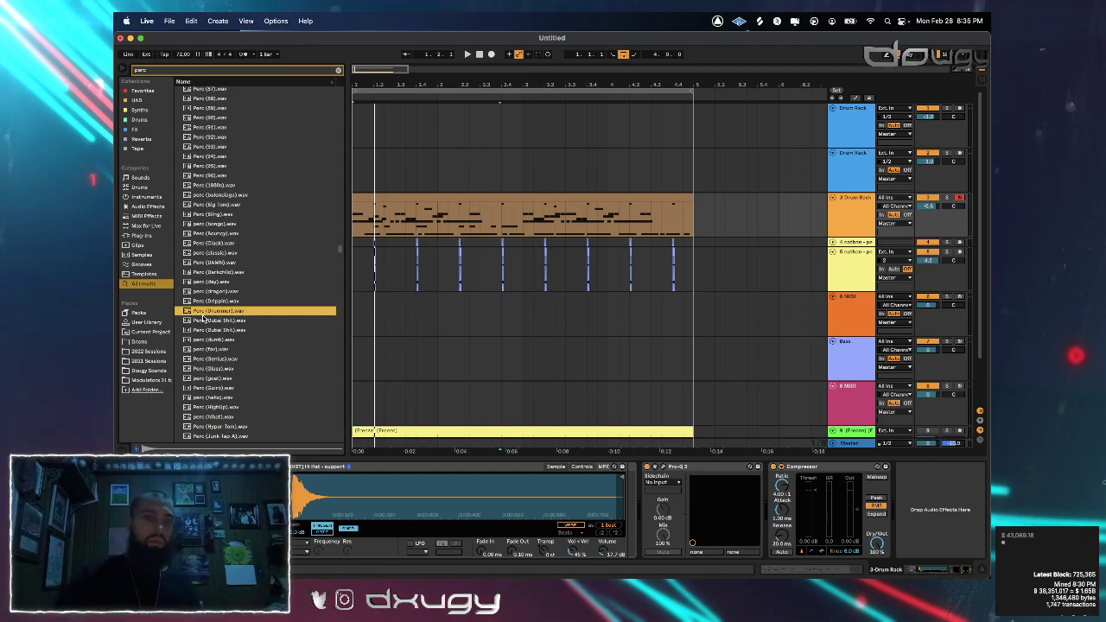
# Continue auditioning percussion samples through the "Perc -" names, including Perc - Army.wav
pyautogui.click(210, 358)
pyautogui.scroll(-5, 211, 362)
pyautogui.click(214, 368)
pyautogui.scroll(-8, 215, 370)
pyautogui.click(218, 370)
pyautogui.scroll(-10, 221, 366)
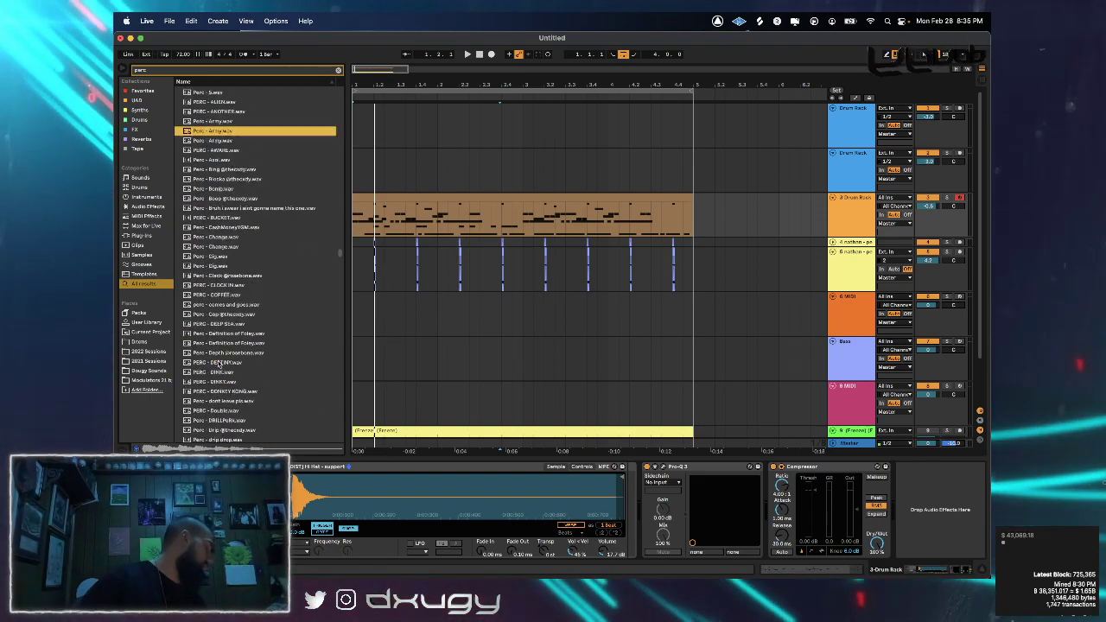
pyautogui.click(223, 349)
pyautogui.scroll(-4, 223, 348)
# Compare the samples around Perc - foley type beat.wav and Perc - Ember.wav by auditioning them
pyautogui.click(227, 283)
pyautogui.click(225, 234)
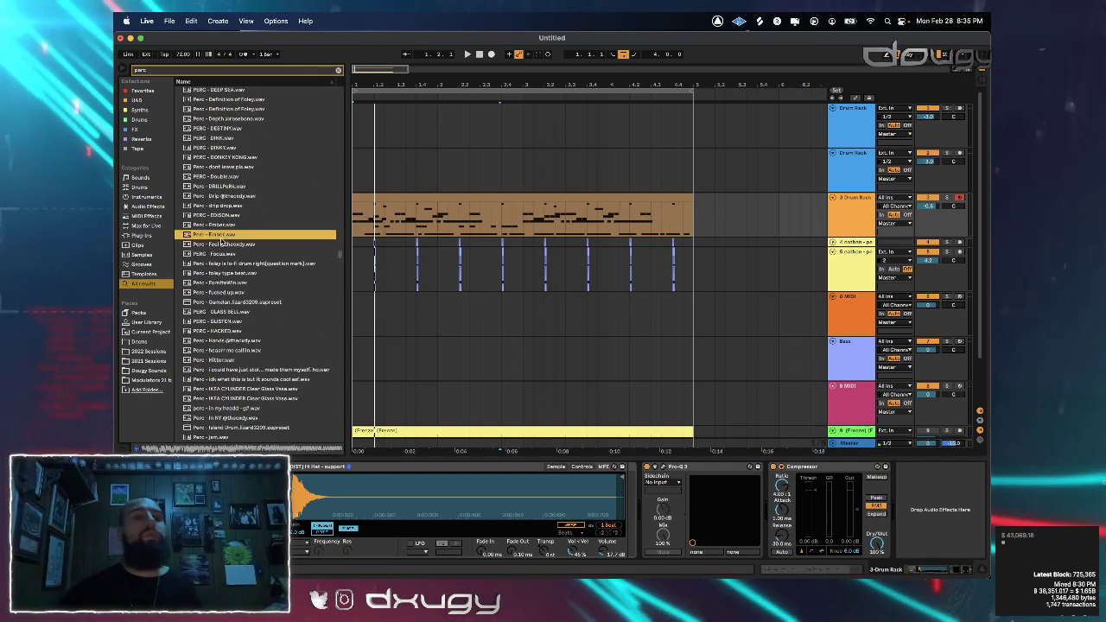
pyautogui.click(227, 284)
pyautogui.scroll(-4, 227, 285)
pyautogui.click(223, 168)
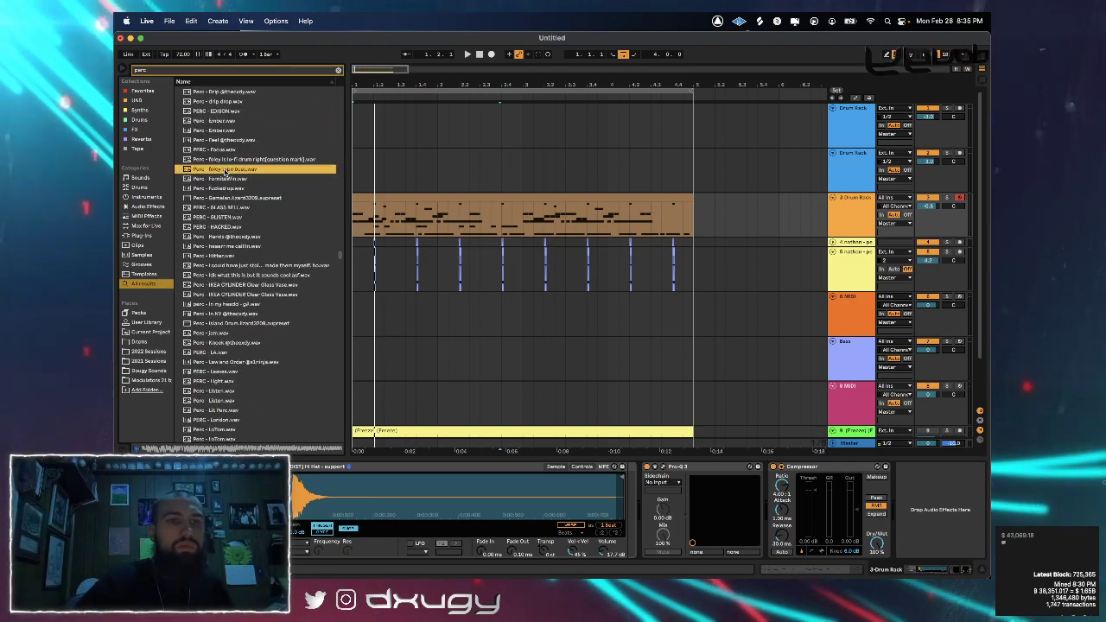
pyautogui.click(223, 148)
pyautogui.click(223, 139)
pyautogui.click(220, 122)
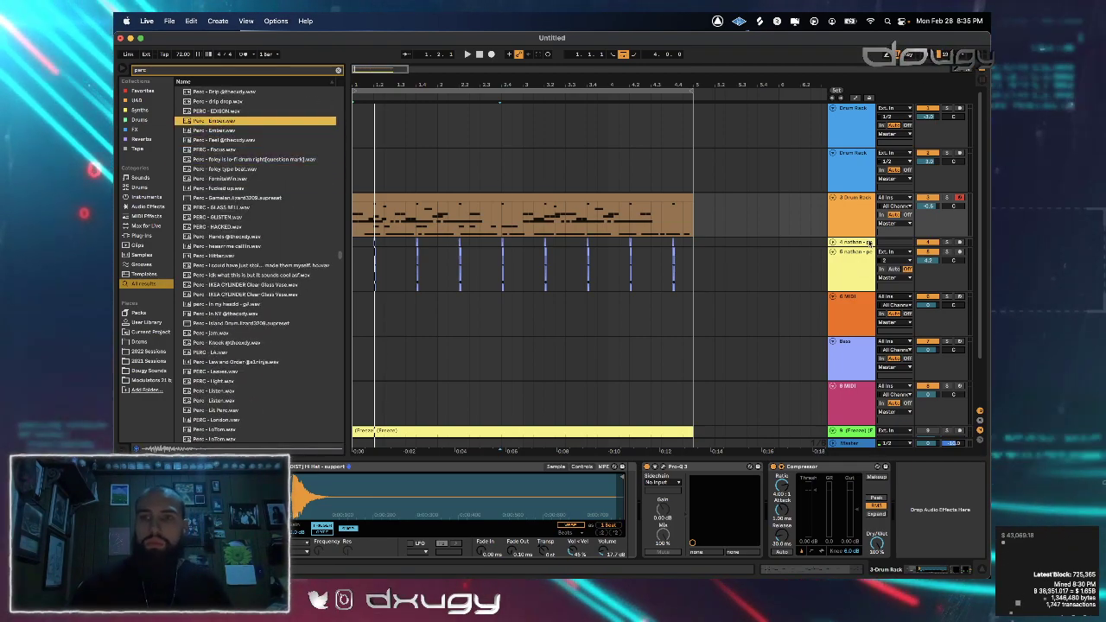
# Load Perc - Ember.wav into the 3 Drum Rack track and play the loop with it
pyautogui.click(861, 227)
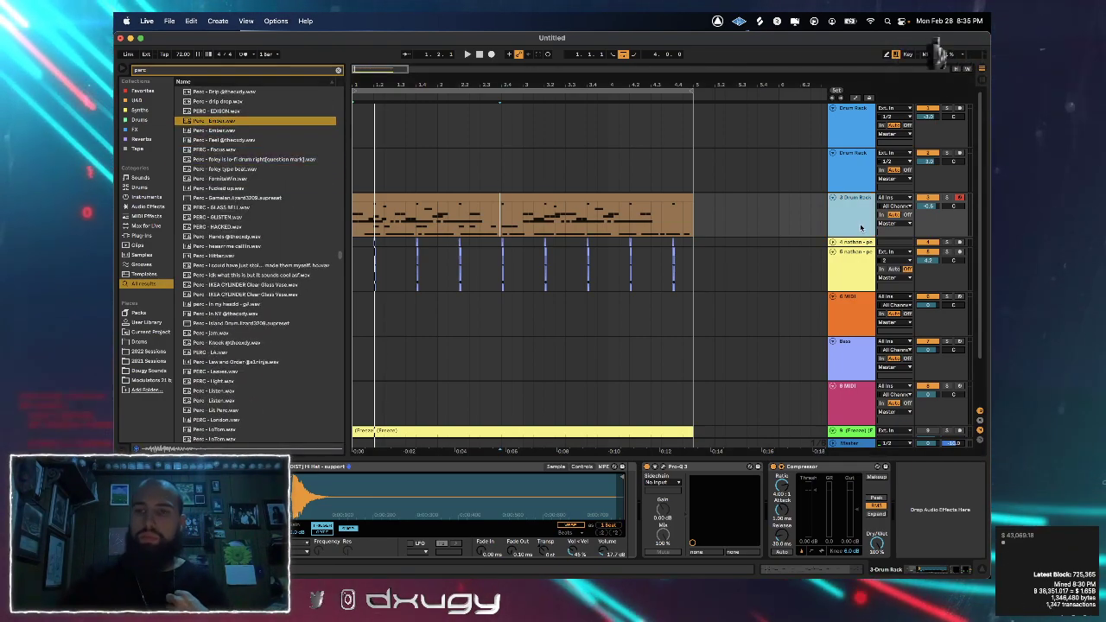
pyautogui.click(227, 123)
pyautogui.press('space')
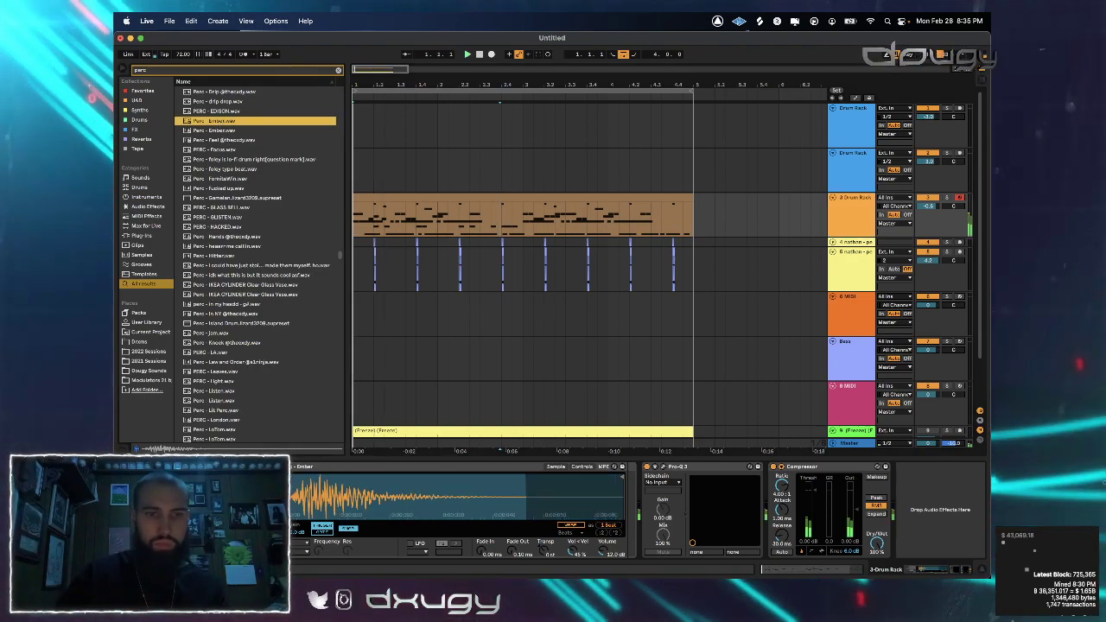
pyautogui.press('space')
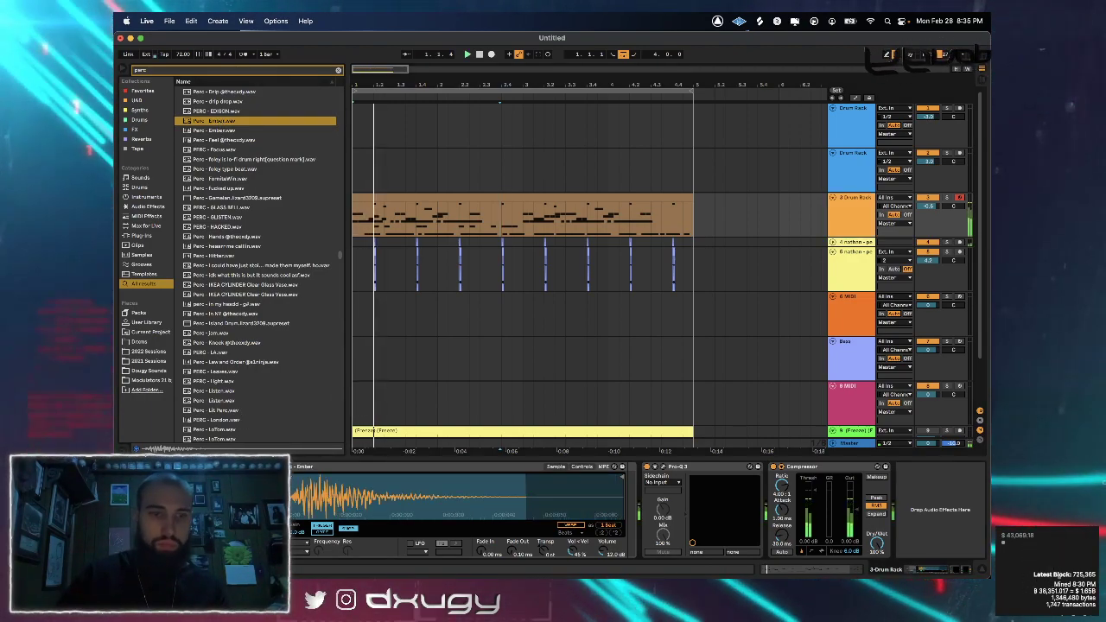
# Turn the frozen audio track 9 back on
pyautogui.scroll(-2, 677, 243)
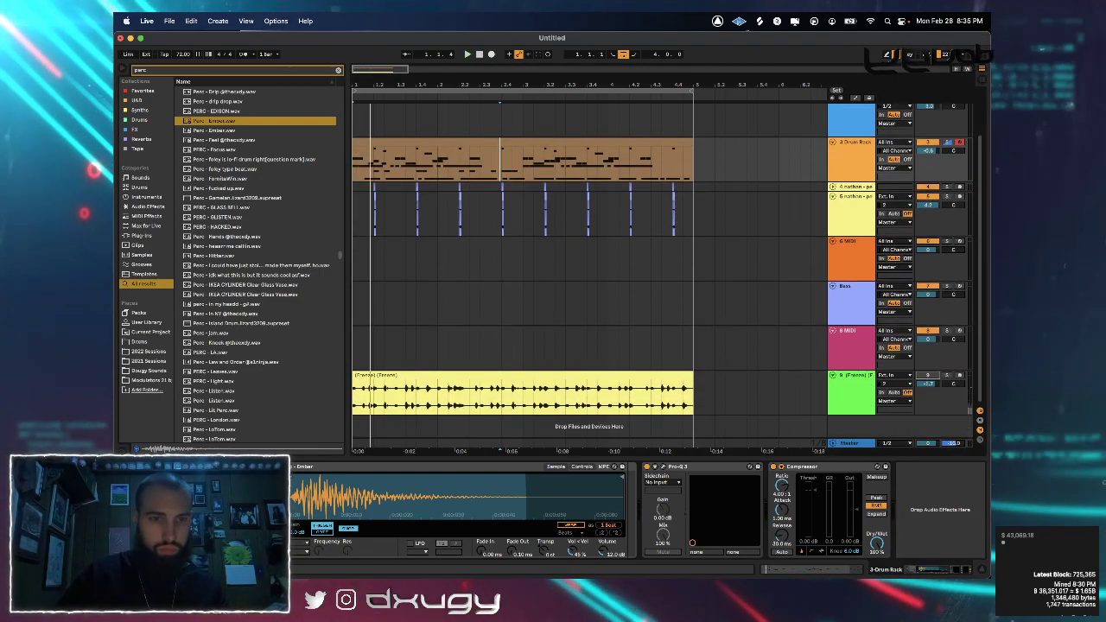
pyautogui.click(929, 370)
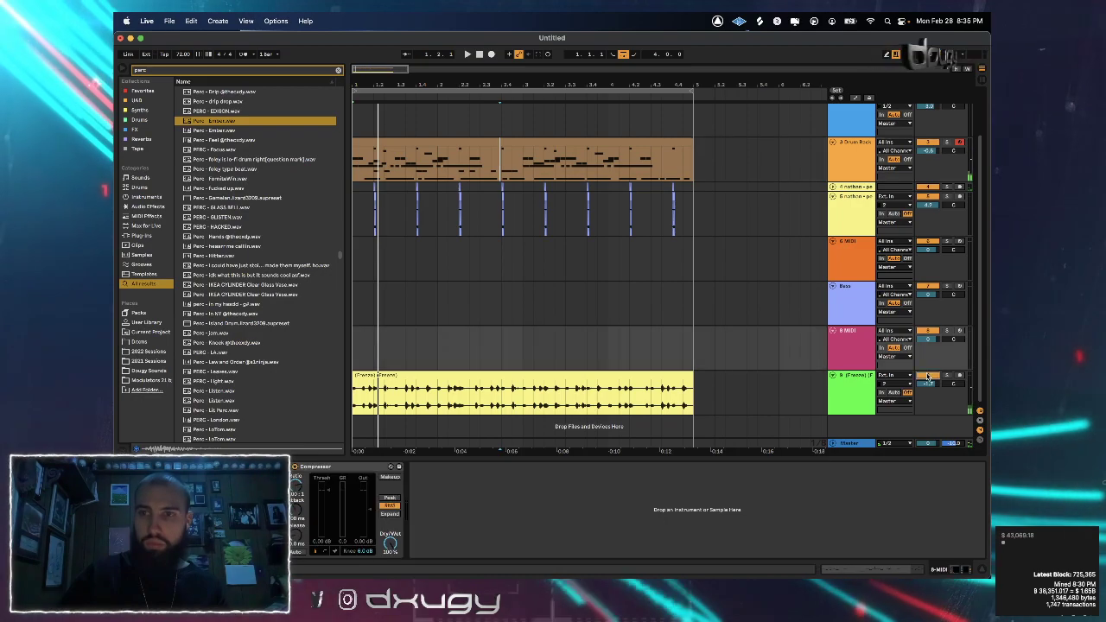
# Open the Drum Rack clip's notes, add a Perc - Ember note at 1.2 and set its velocity to about 66
pyautogui.click(444, 157)
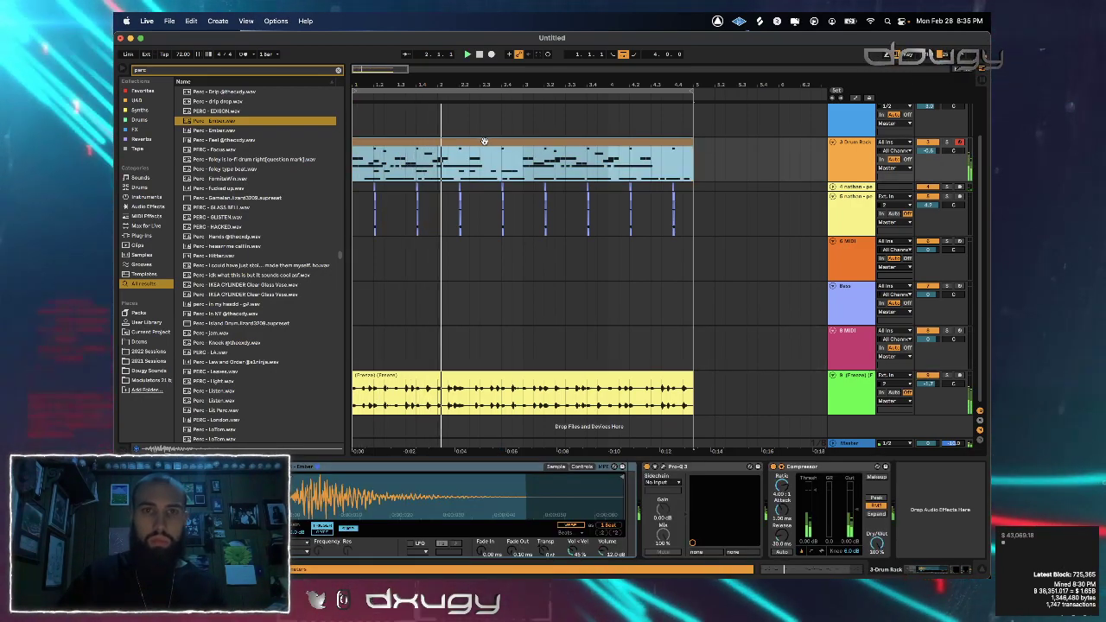
pyautogui.doubleClick(484, 141)
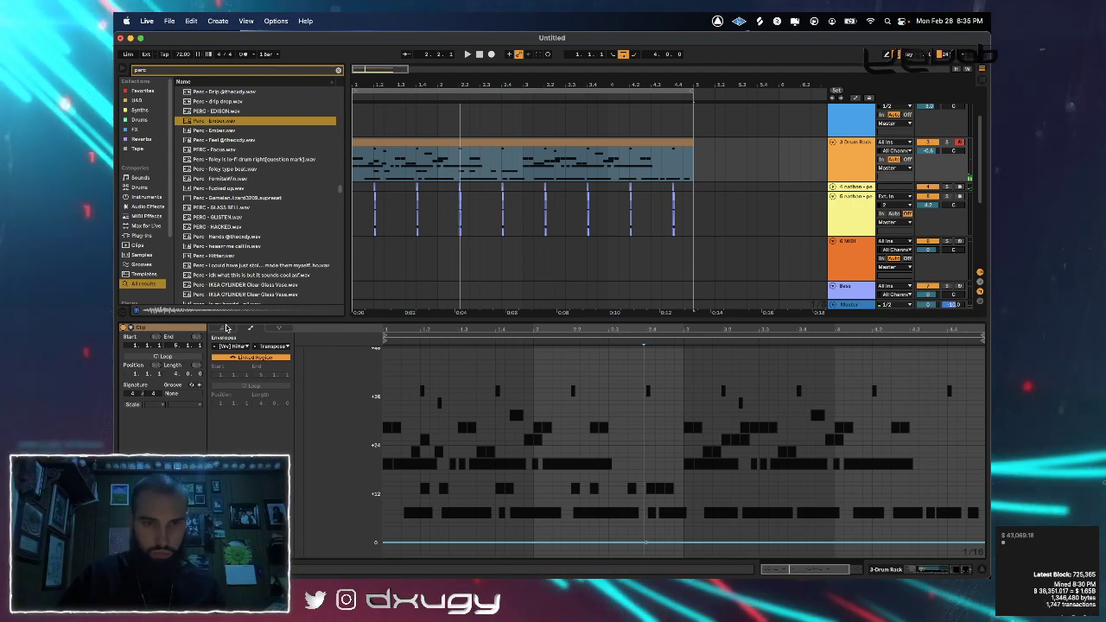
pyautogui.click(227, 329)
pyautogui.click(424, 371)
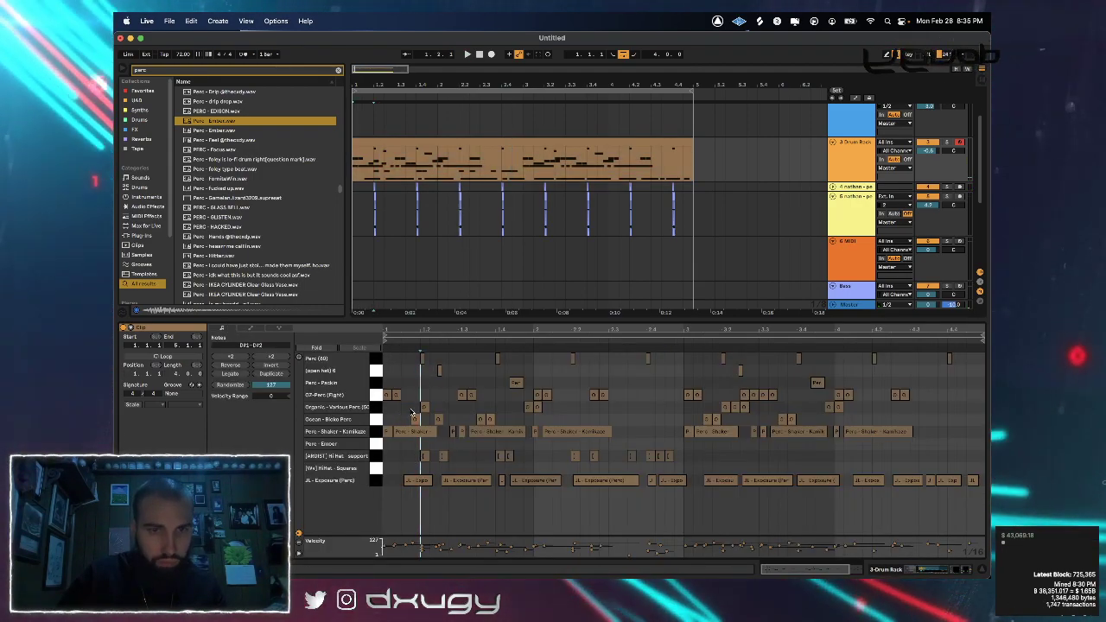
pyautogui.click(406, 446)
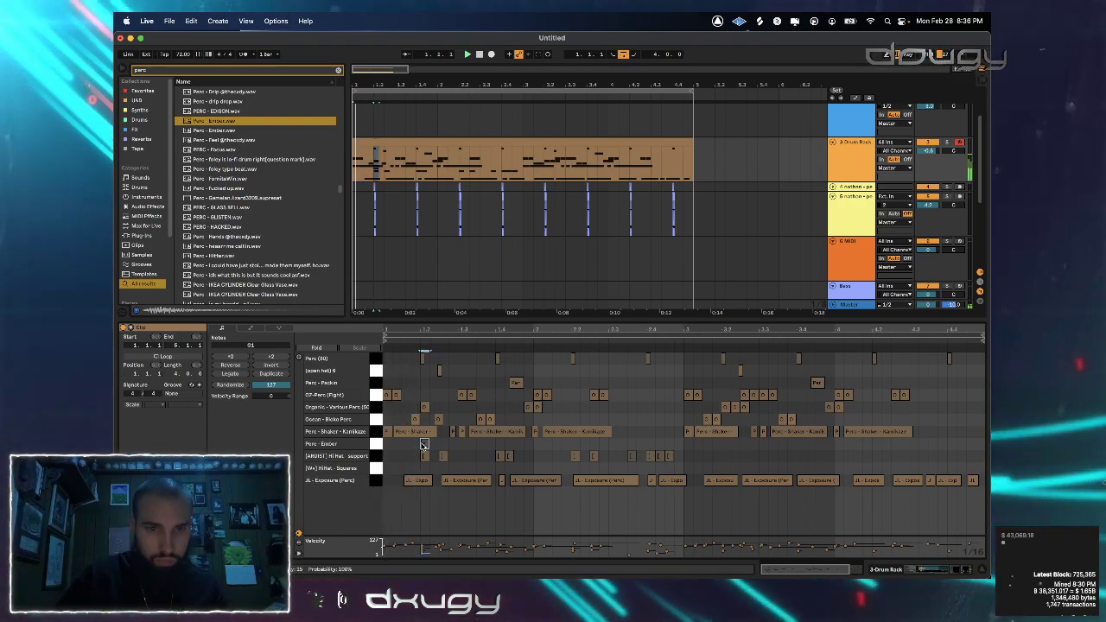
pyautogui.press('space')
pyautogui.moveTo(424, 446); pyautogui.dragTo(424, 389)
pyautogui.press('space')
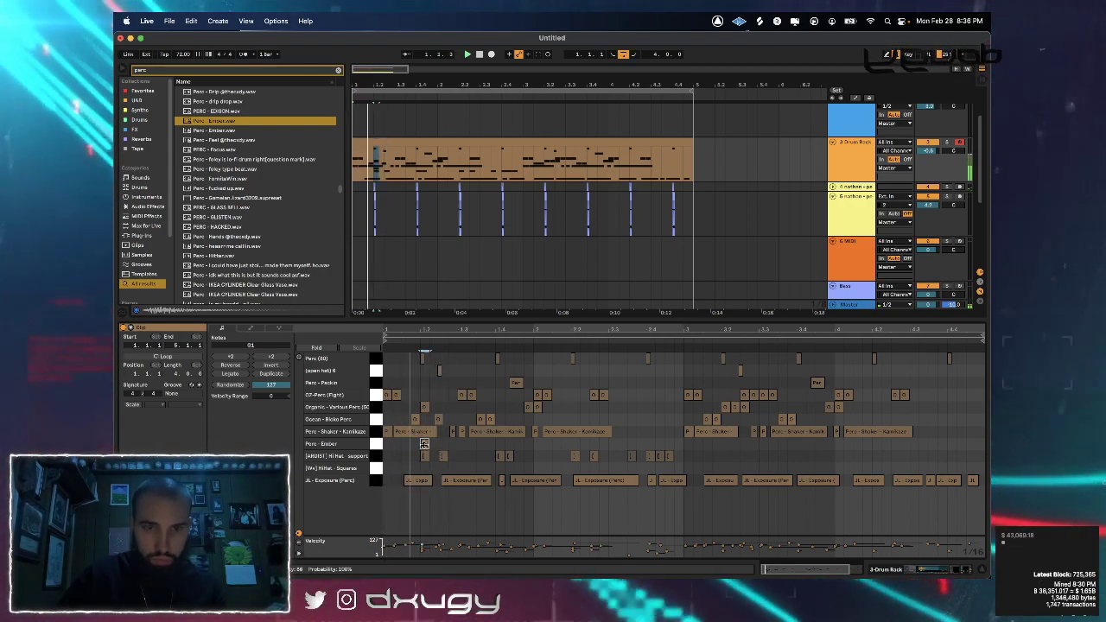
# Add a second Perc - Ember note just after 1.4 and duplicate both Ember notes from bar 1 into bar 2
pyautogui.click(506, 447)
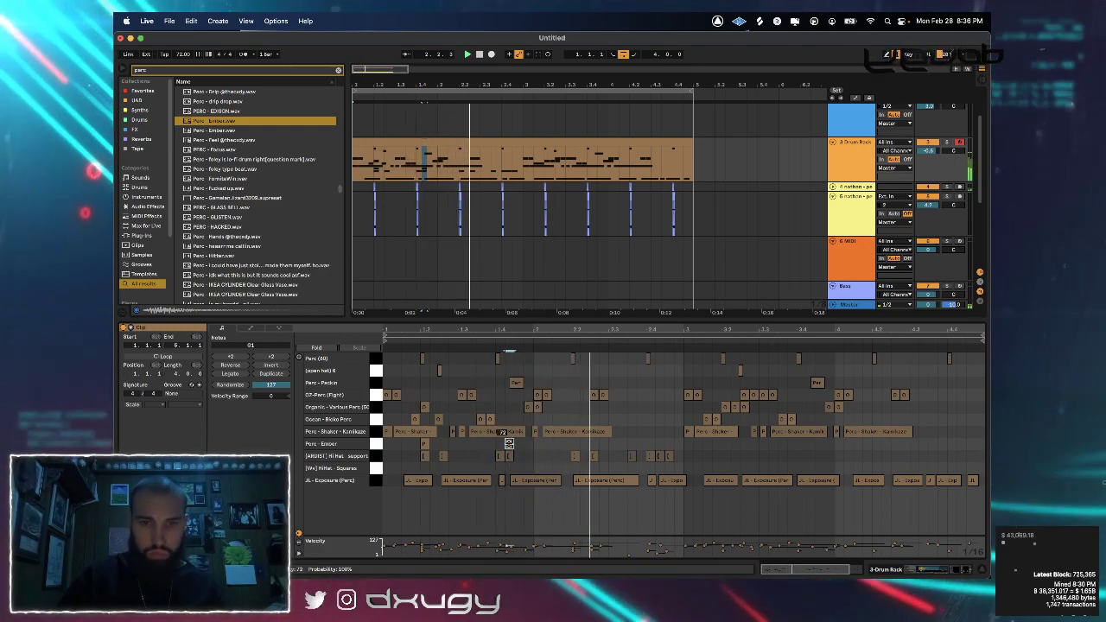
pyautogui.press('space')
pyautogui.press('space')
pyautogui.moveTo(534, 447); pyautogui.dragTo(378, 449)
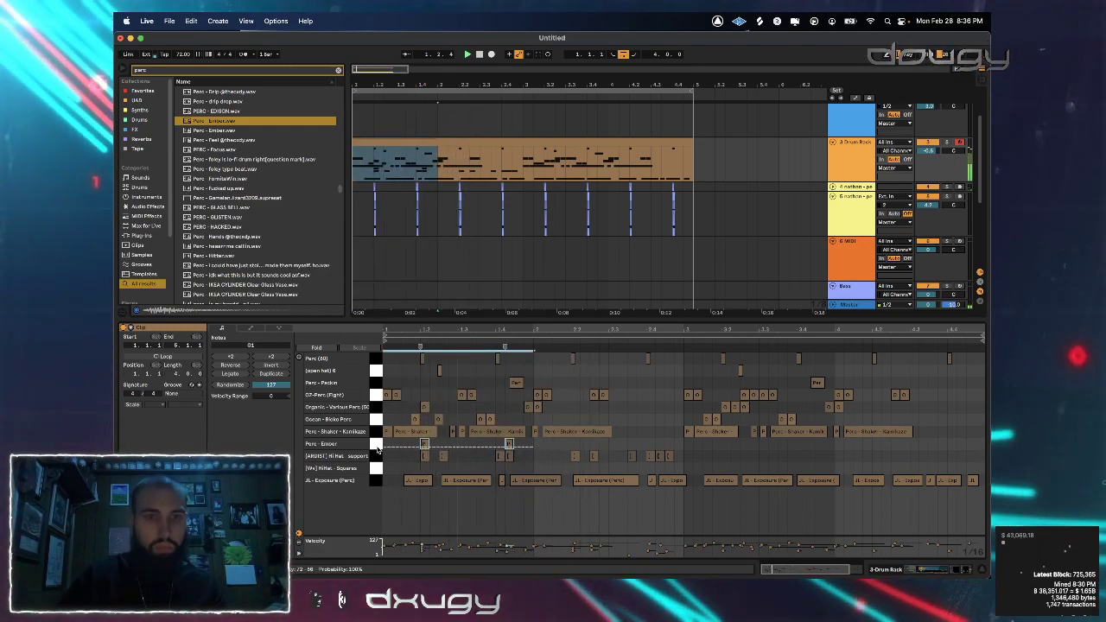
pyautogui.press('super+d')
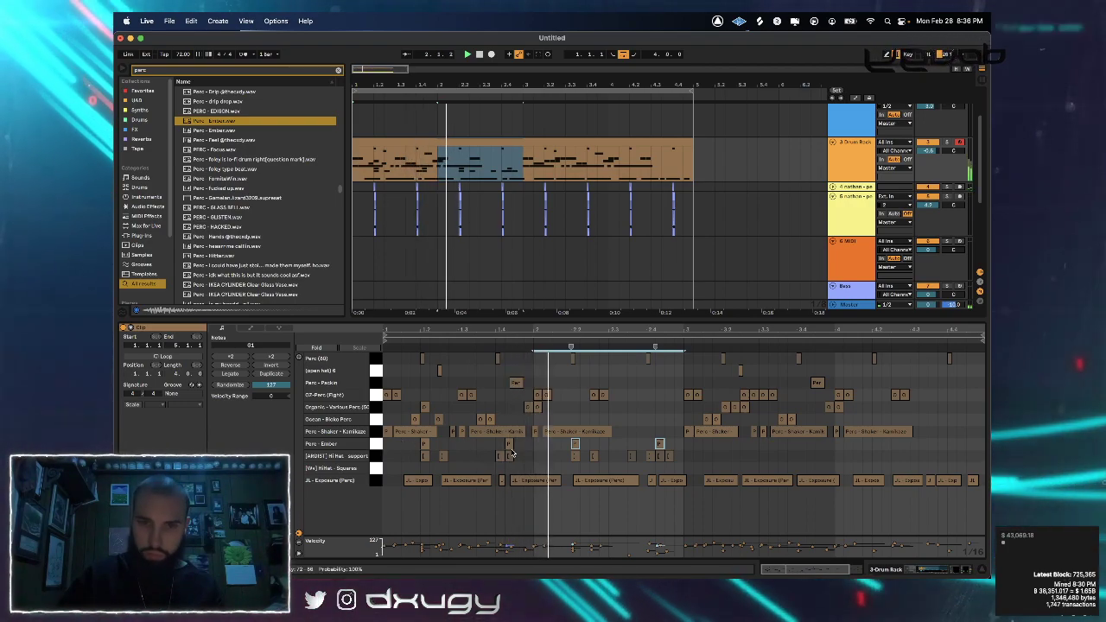
# Move the last Perc - Ember note in bar 2 back to 2.4 and duplicate the two-bar Ember pattern into bars 3 and 4
pyautogui.click(660, 445)
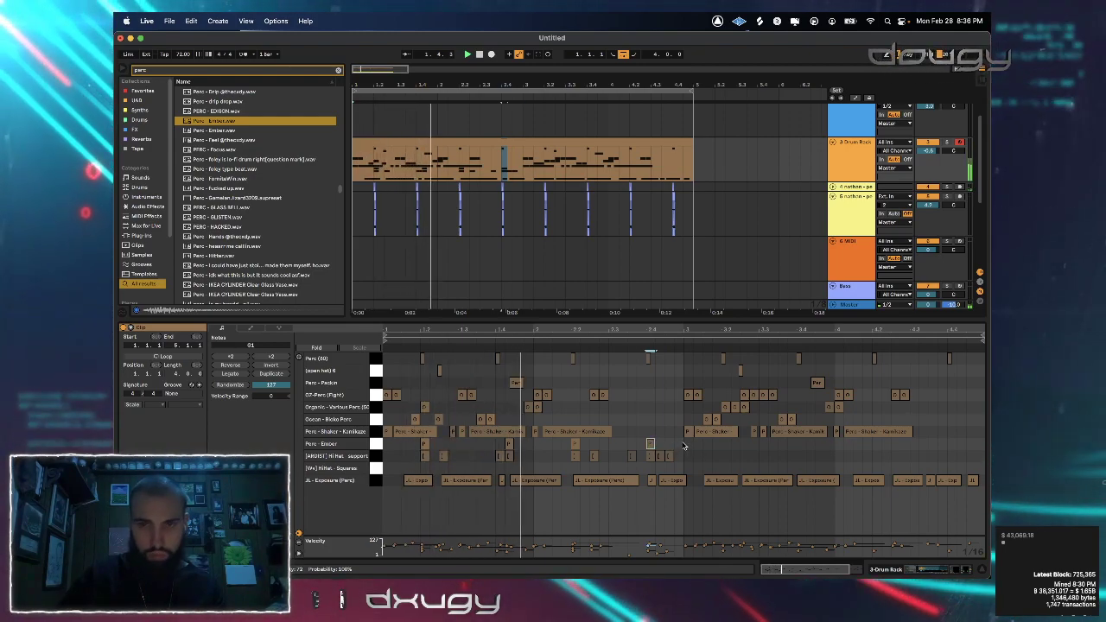
pyautogui.moveTo(683, 446); pyautogui.dragTo(383, 448)
pyautogui.hotkey('ctrl', 'd')
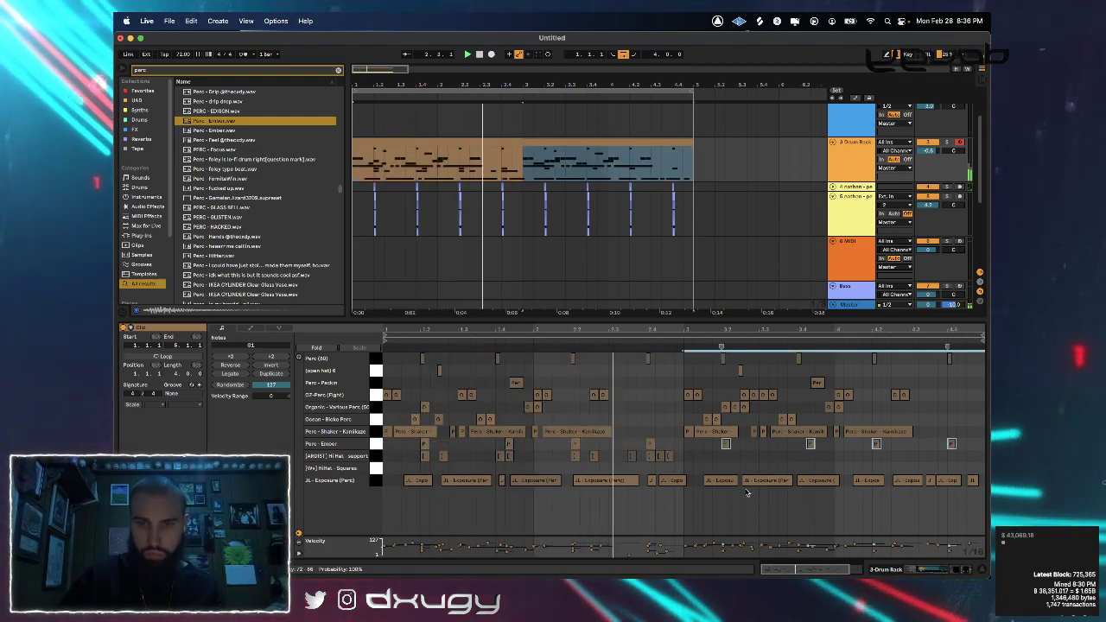
# Show the effect chain of the frozen audio track 9 and lower the track's volume to about -2.1 dB
pyautogui.click(931, 570)
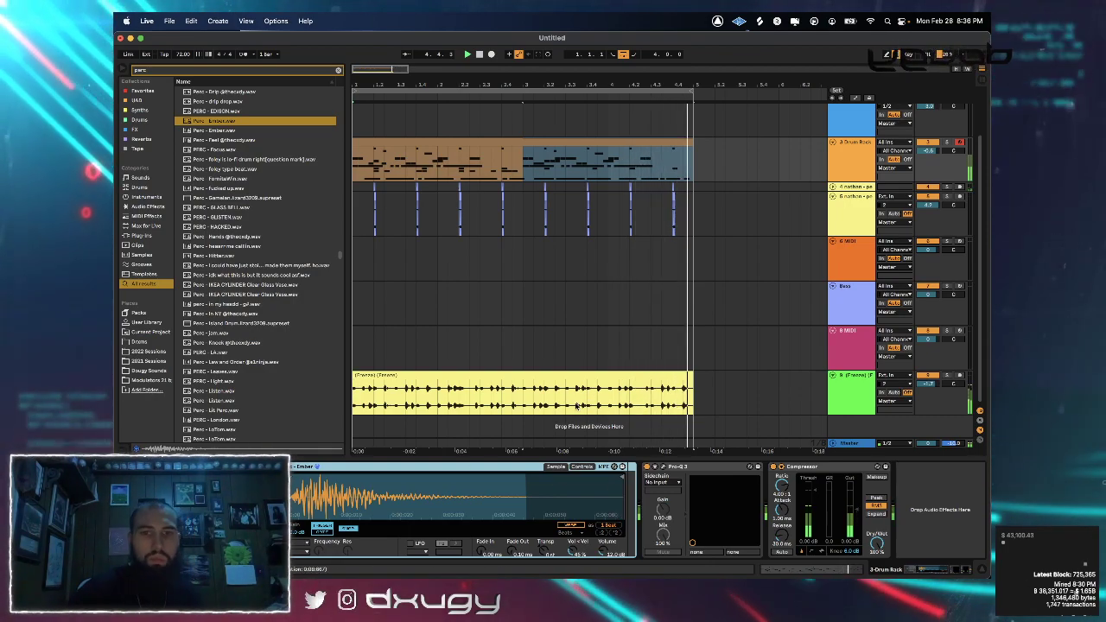
pyautogui.click(858, 394)
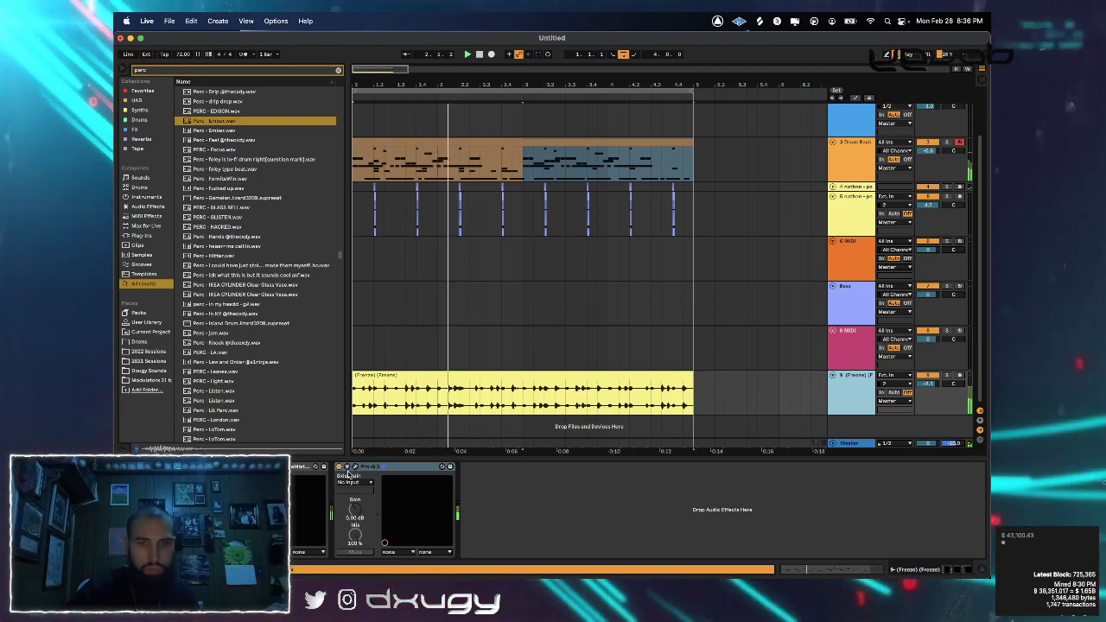
pyautogui.click(135, 467)
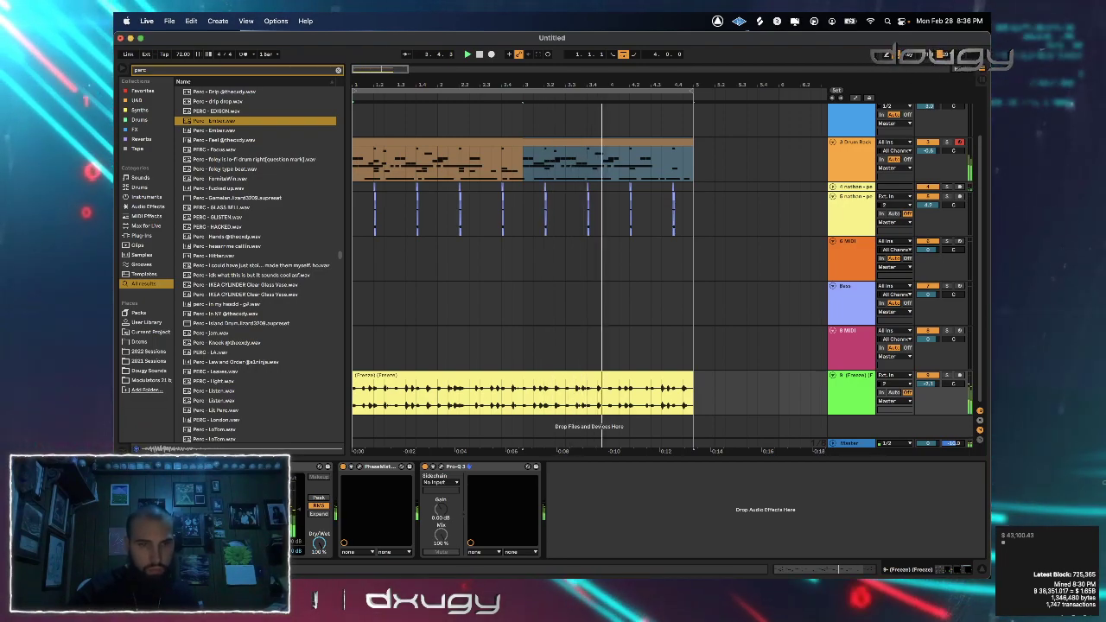
# Choose Drum Rack | Perc - Ember | Post Mixer as the sidechain source for the compressor on the frozen track
pyautogui.moveTo(155, 422)
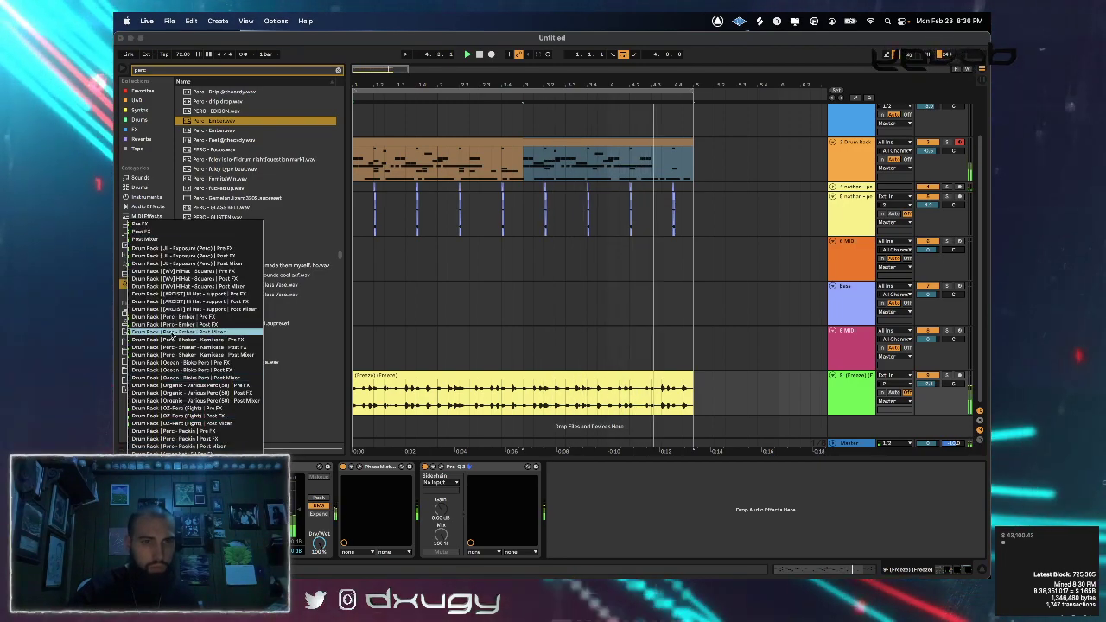
pyautogui.click(173, 333)
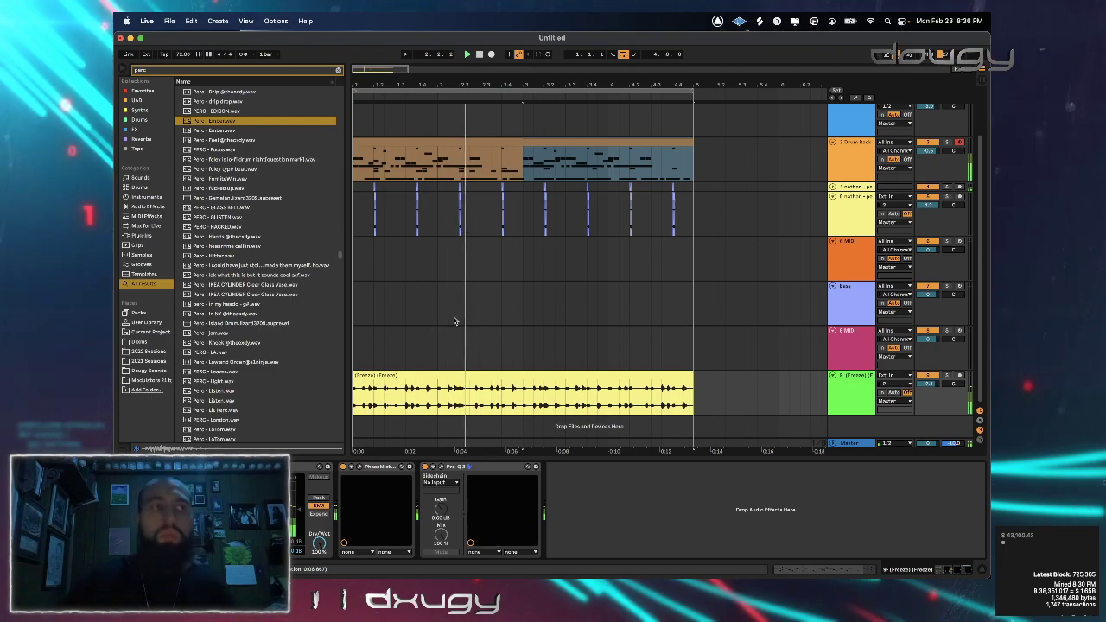
# Delete the two unused blue Drum Rack tracks above the orange percussion Drum Rack track
pyautogui.scroll(2, 554, 286)
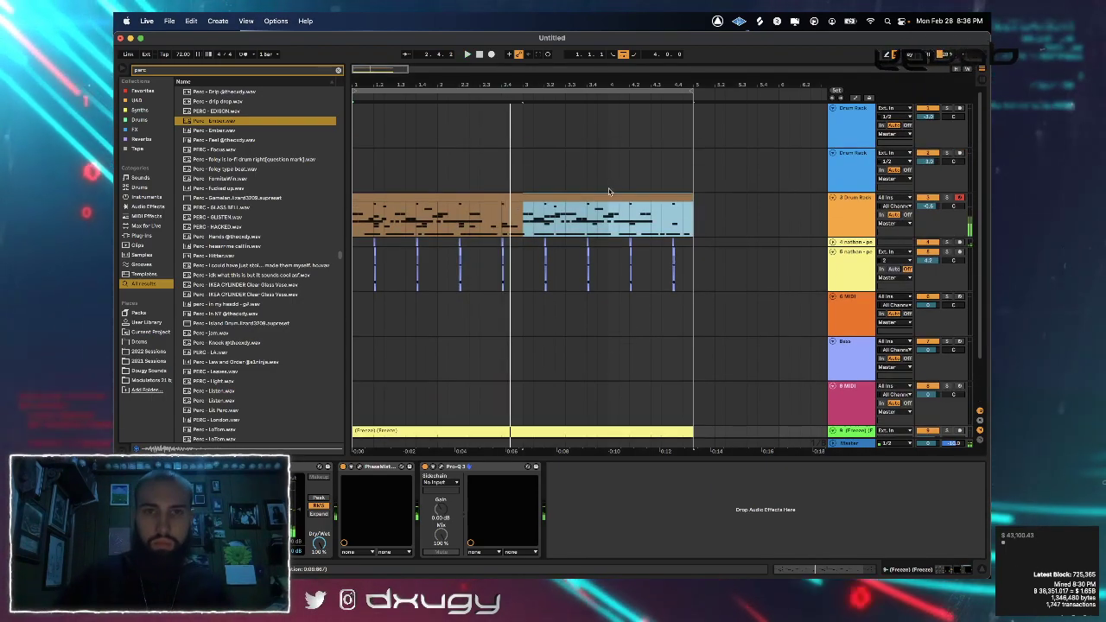
pyautogui.click(526, 195)
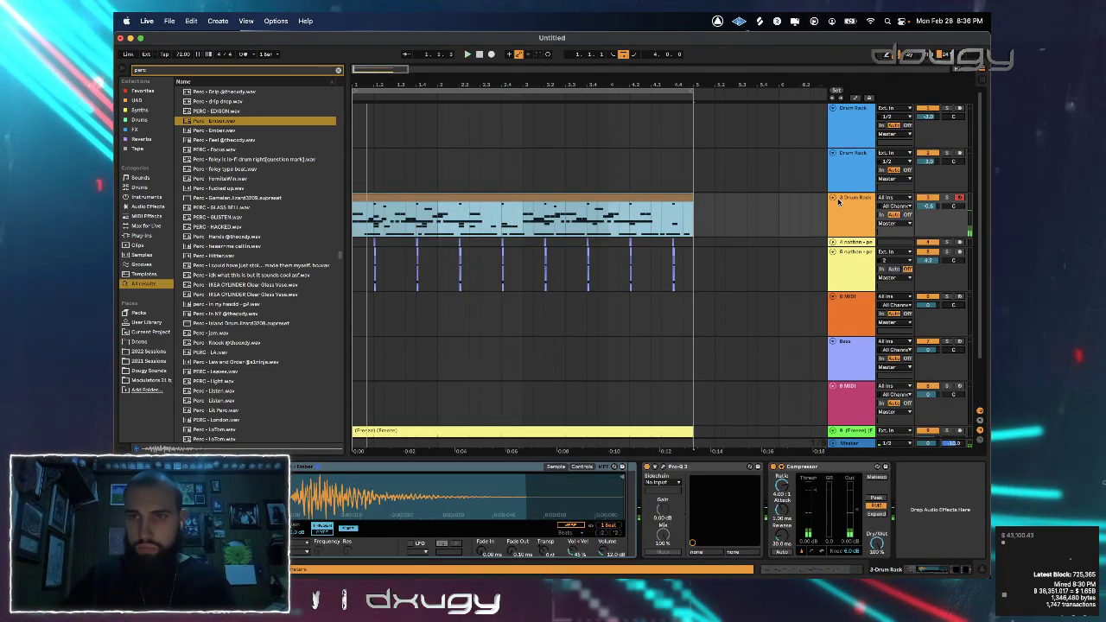
pyautogui.click(834, 198)
pyautogui.click(854, 122)
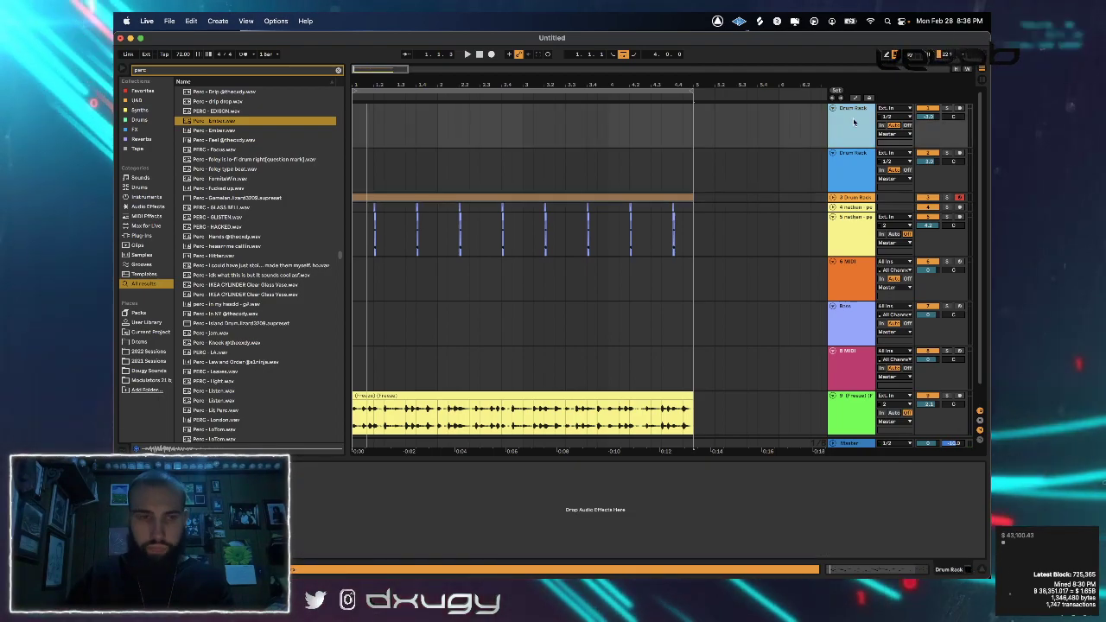
pyautogui.press('Delete')
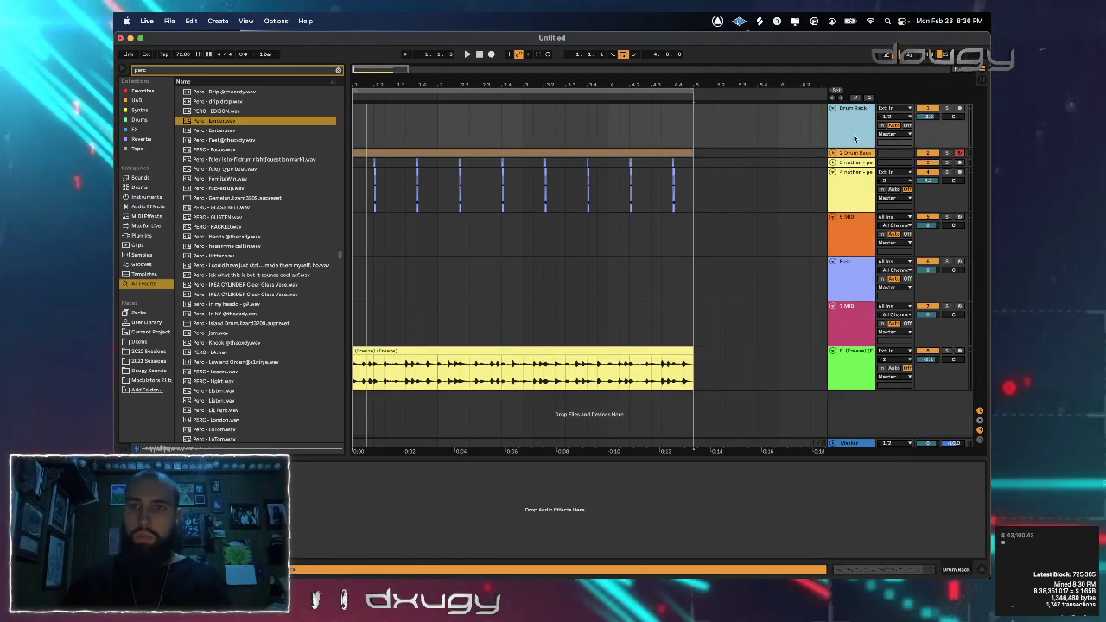
pyautogui.moveTo(696, 125); pyautogui.dragTo(328, 118)
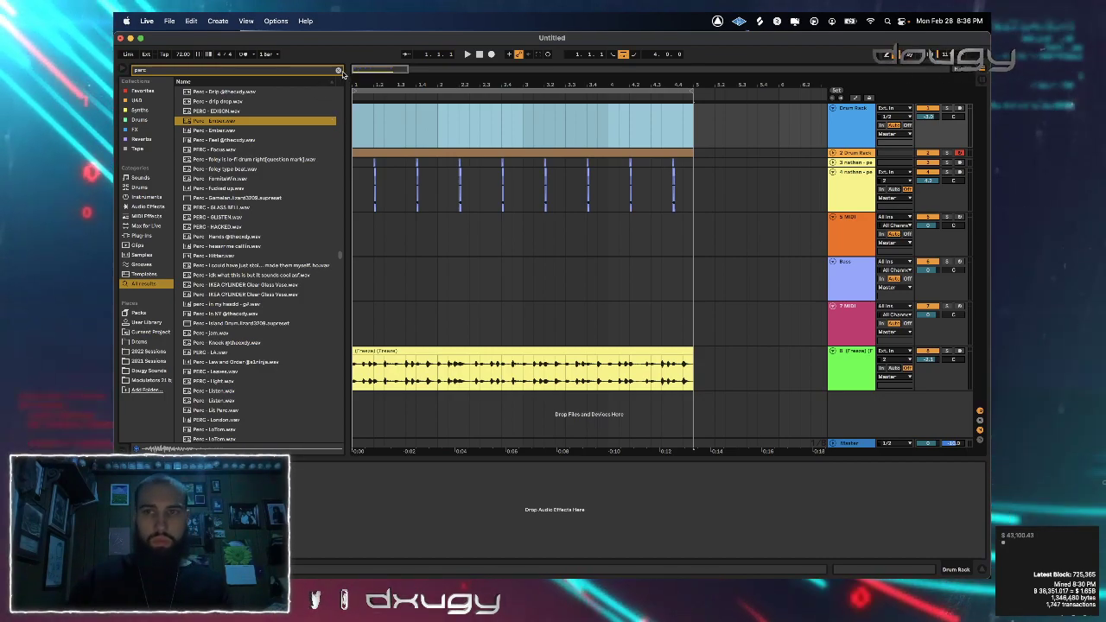
pyautogui.click(811, 131)
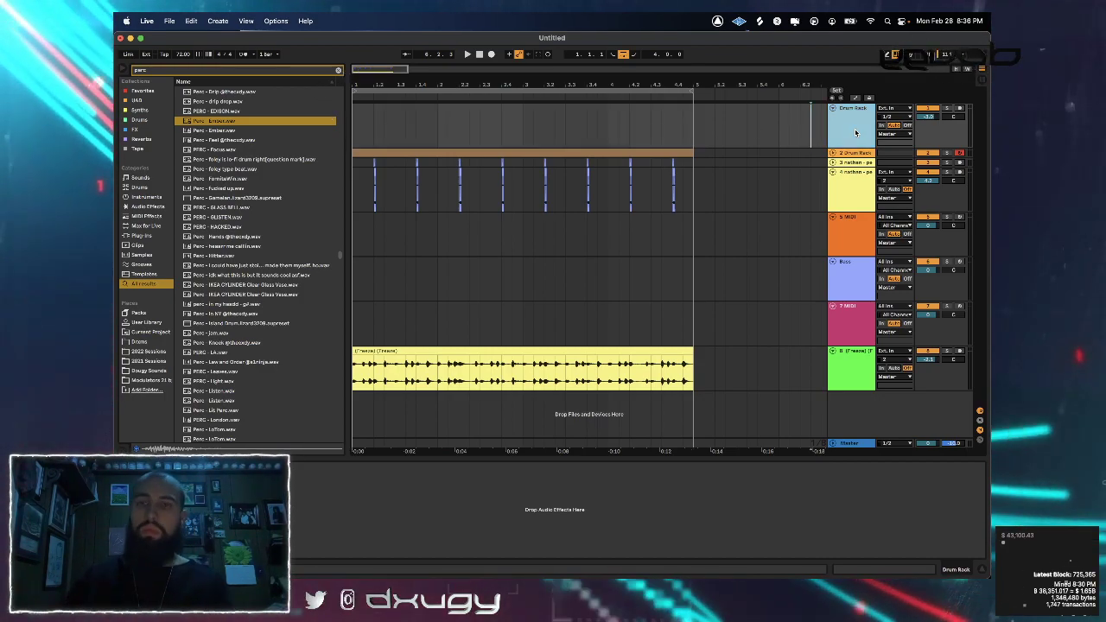
pyautogui.press('Delete')
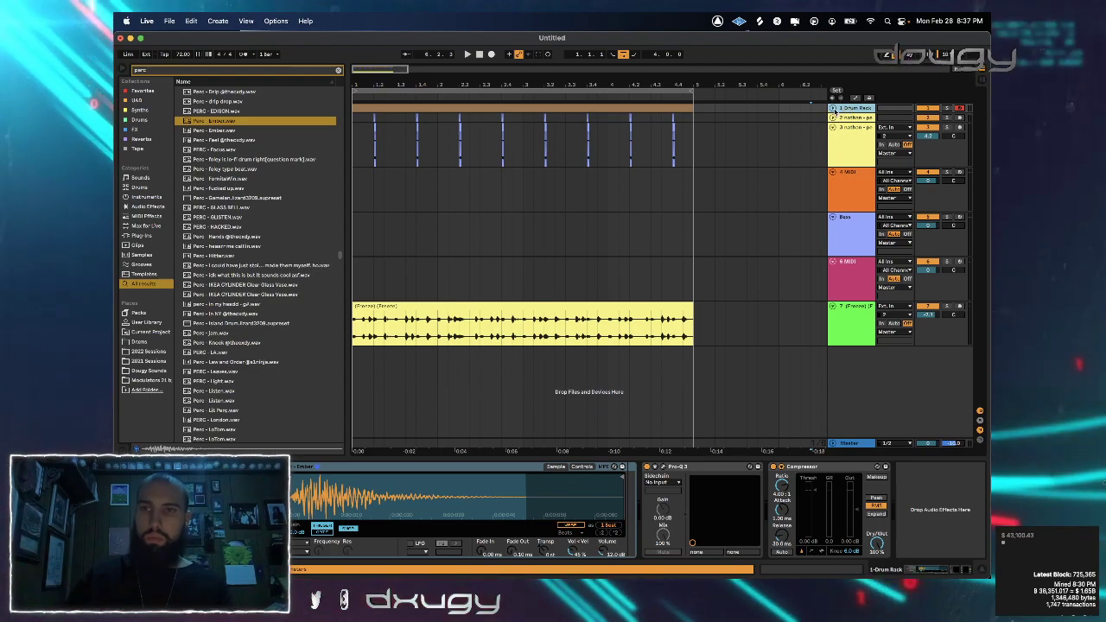
pyautogui.click(834, 109)
# Search the browser for "kick" and audition samples from Kick Medium.wav to Kick Outside.wav
pyautogui.click(338, 70)
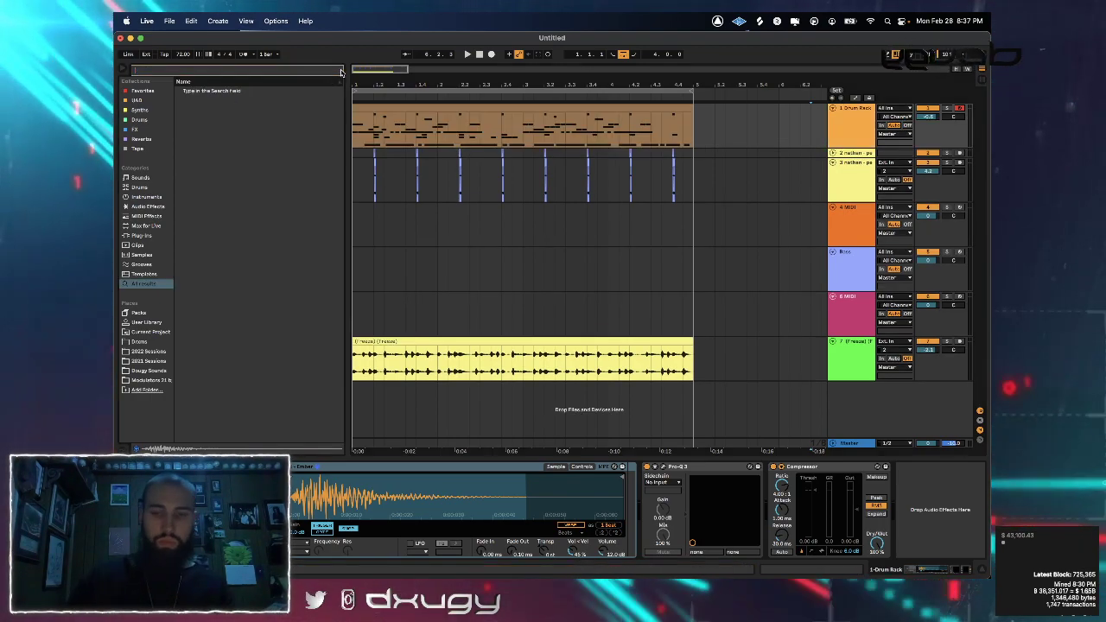
pyautogui.write('kick')
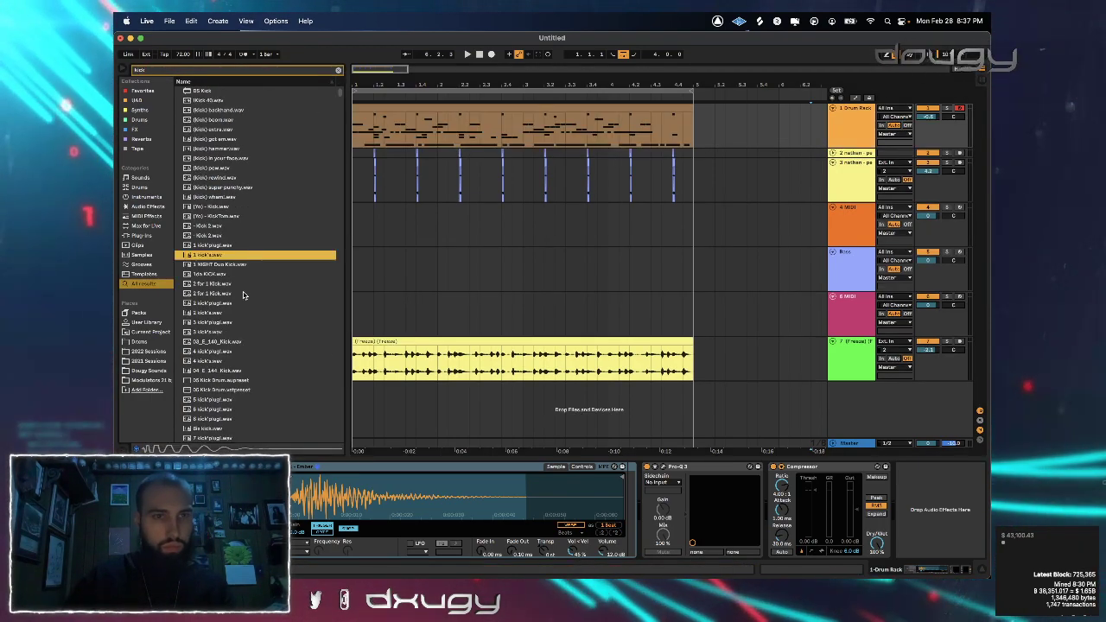
pyautogui.click(242, 295)
pyautogui.moveTo(340, 92); pyautogui.dragTo(338, 286)
pyautogui.click(272, 289)
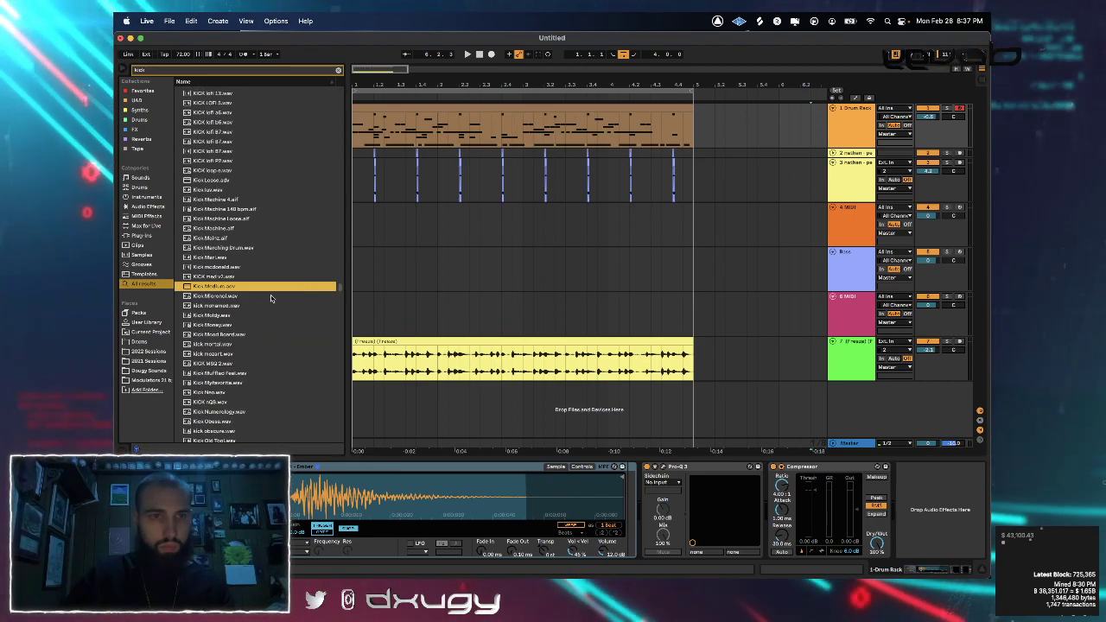
pyautogui.click(265, 307)
pyautogui.scroll(-4, 243, 331)
pyautogui.click(245, 331)
pyautogui.click(220, 359)
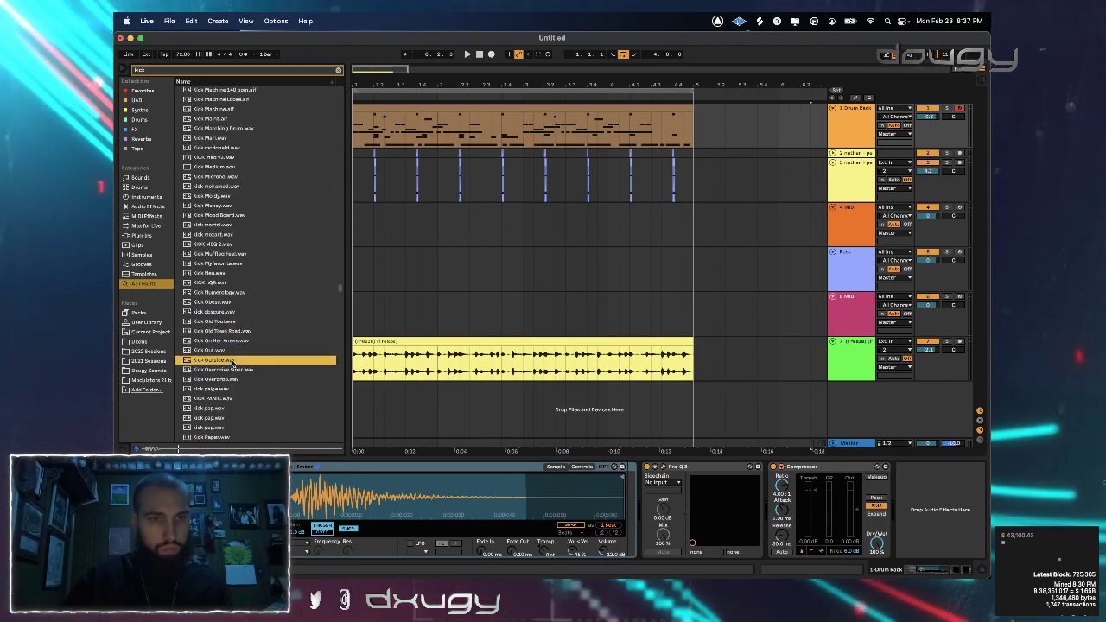
# Audition kick samples between Kick Old Tool.wav and Kick Plastic Hard Bright Room.aif
pyautogui.click(229, 331)
pyautogui.click(218, 350)
pyautogui.click(219, 340)
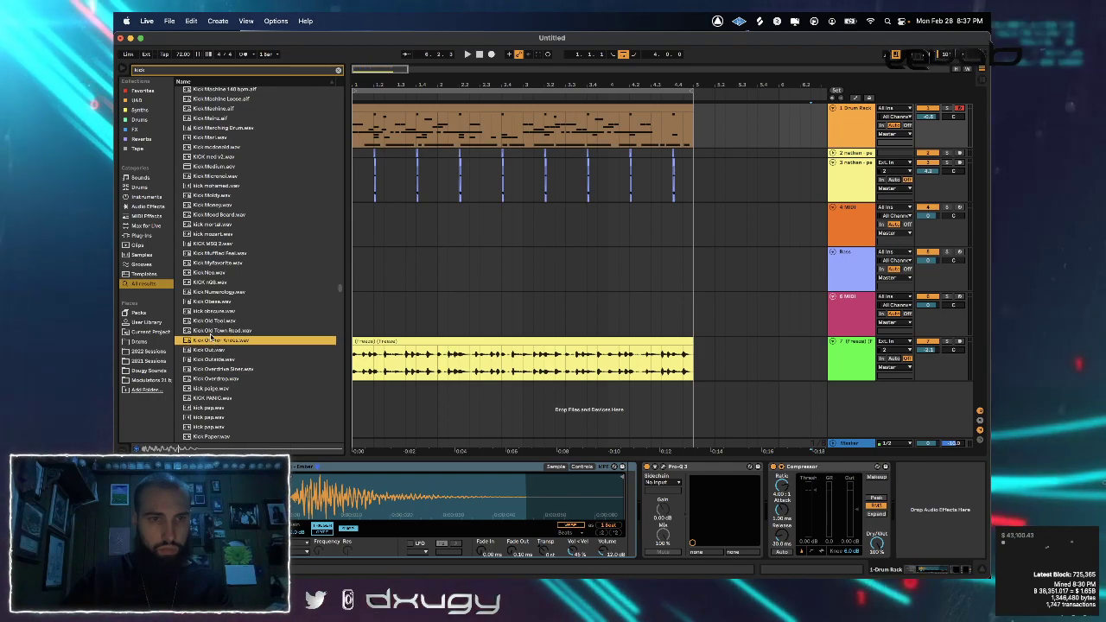
pyautogui.click(220, 330)
pyautogui.click(221, 321)
pyautogui.scroll(-5, 219, 322)
pyautogui.click(220, 319)
pyautogui.click(219, 328)
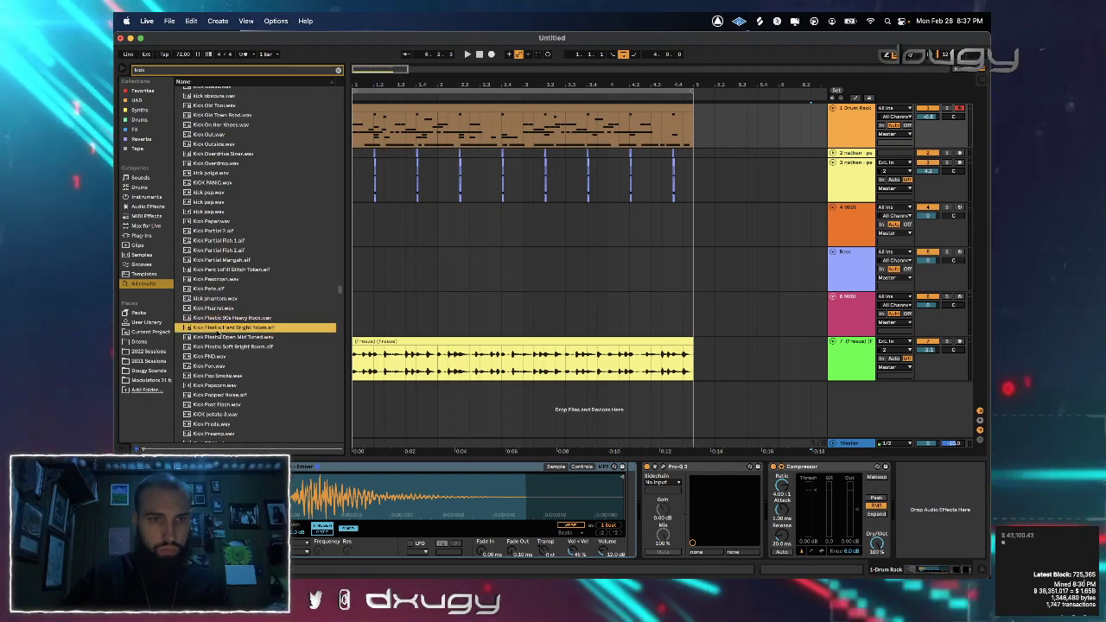
# Audition kicks further down the list and compare Kick Silver.wav with Kick Shorty.wav and Kick Slackjaw.wav
pyautogui.scroll(-5, 219, 328)
pyautogui.click(218, 329)
pyautogui.scroll(-8, 218, 334)
pyautogui.click(217, 316)
pyautogui.scroll(-3, 215, 316)
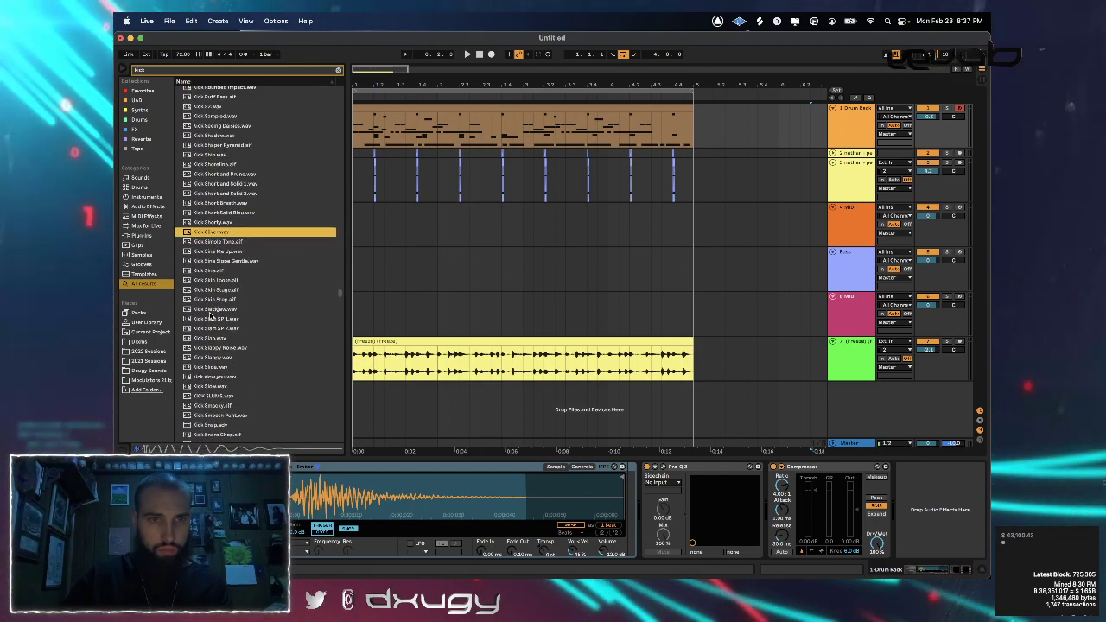
pyautogui.click(213, 309)
pyautogui.click(209, 252)
pyautogui.click(209, 233)
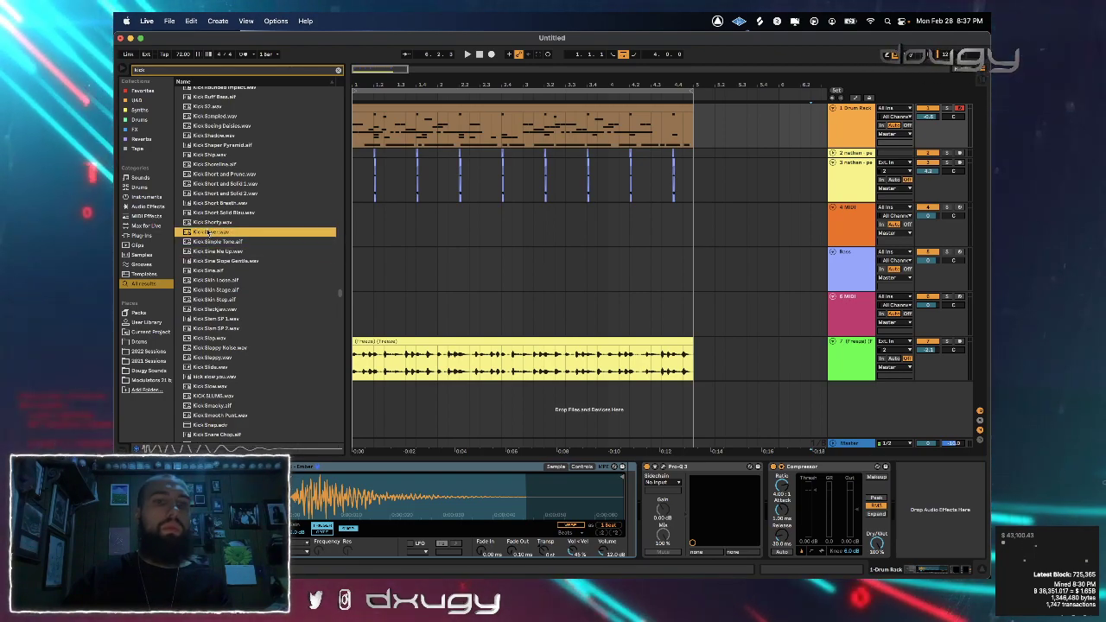
pyautogui.click(207, 224)
pyautogui.click(206, 233)
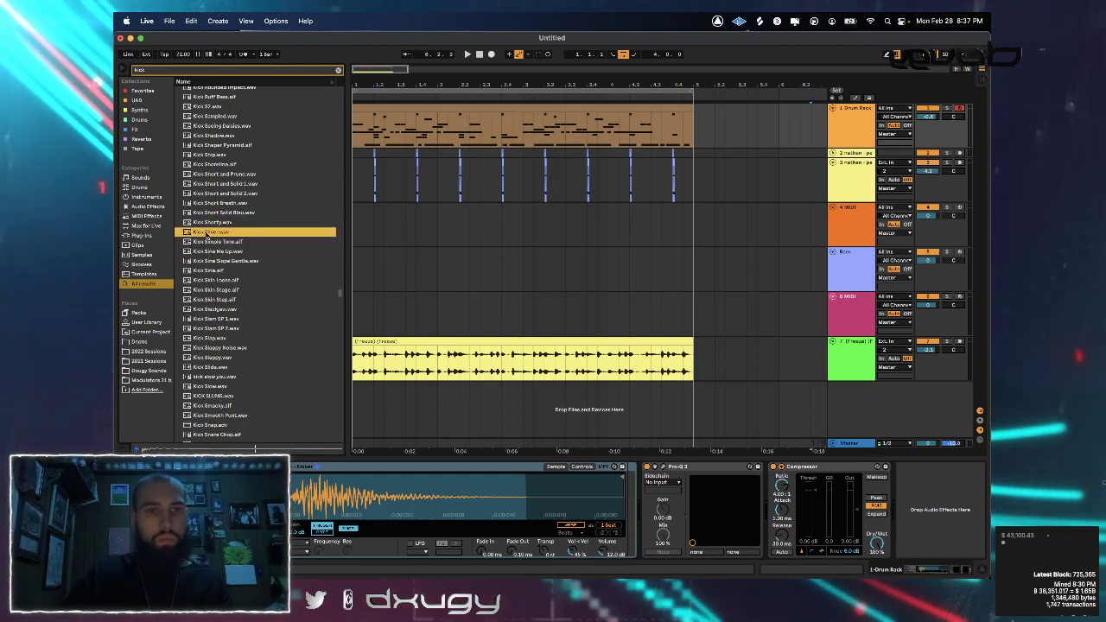
# Audition kick samples from Kick Slap.wav through kick supreme.wav to kick trans 2.wav
pyautogui.scroll(-1, 211, 389)
pyautogui.click(210, 324)
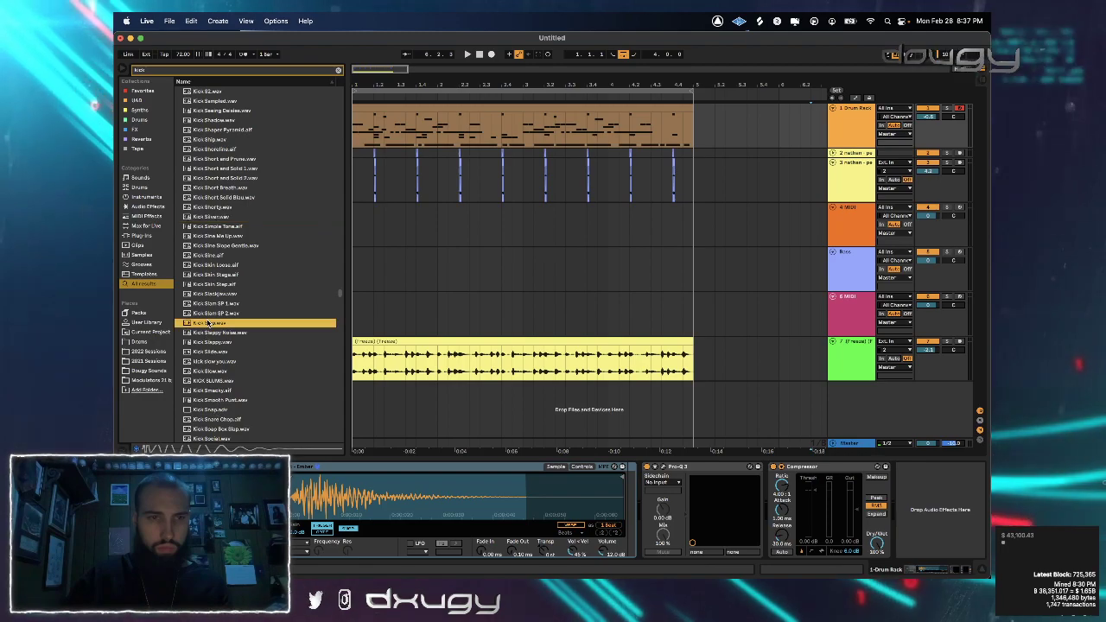
pyautogui.scroll(-5, 210, 315)
pyautogui.click(207, 305)
pyautogui.click(206, 315)
pyautogui.scroll(-7, 207, 321)
pyautogui.click(207, 308)
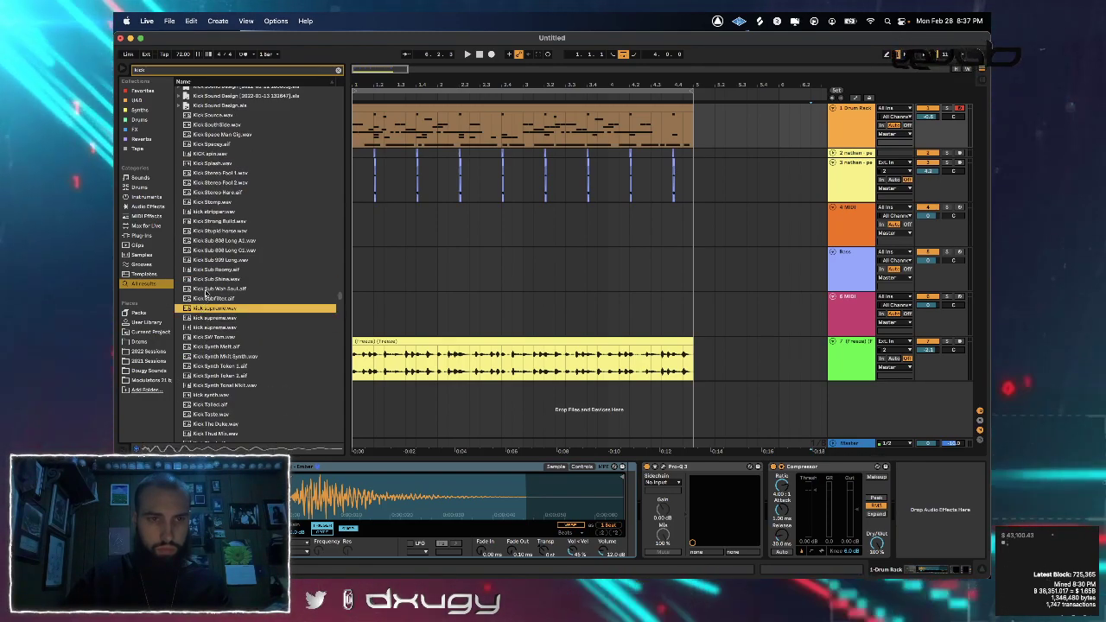
pyautogui.click(208, 289)
pyautogui.click(208, 279)
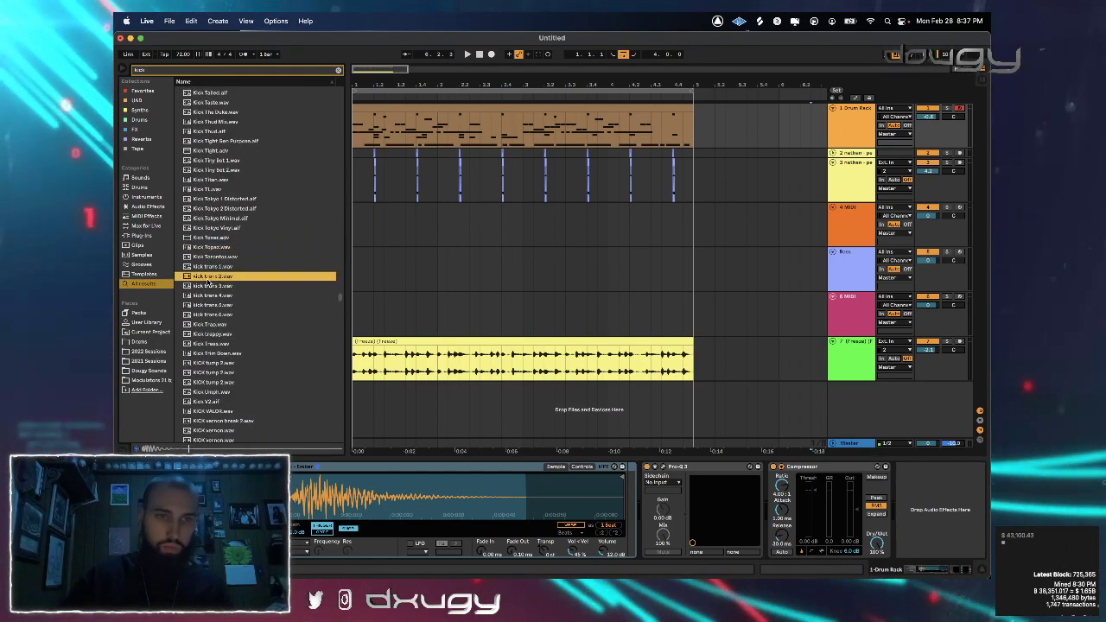
pyautogui.scroll(-5, 208, 268)
pyautogui.click(208, 303)
# Check the stream in Streamlabs Desktop and return to Live
pyautogui.press('super+Tab')
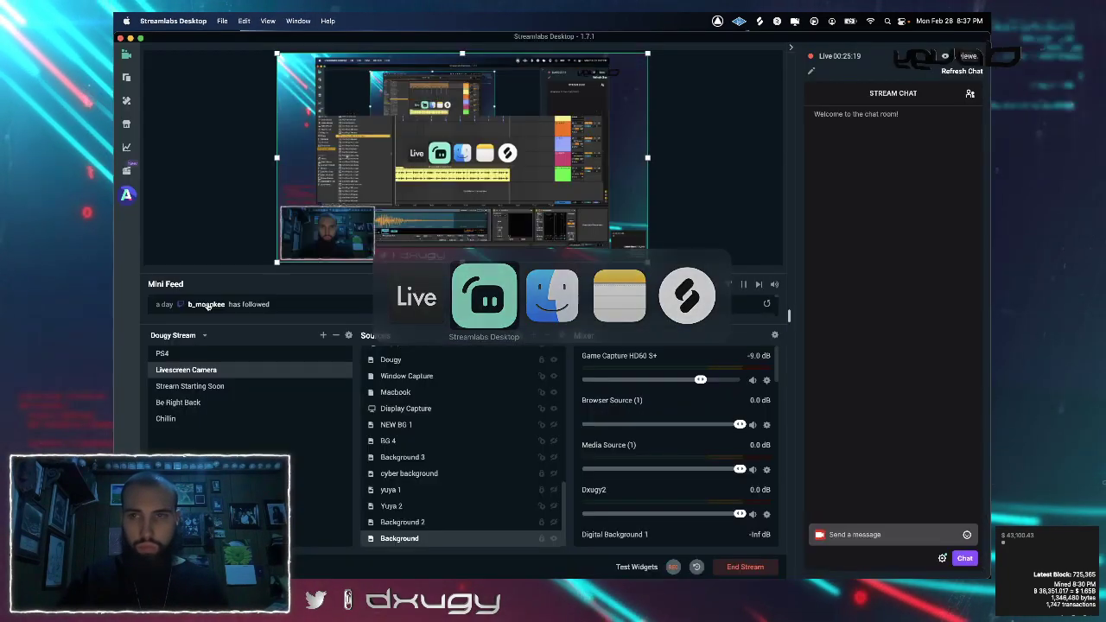
pyautogui.press('super+Tab')
# Audition kick samples from the Kick Vinyl group down to Kick Wood.wav
pyautogui.click(271, 323)
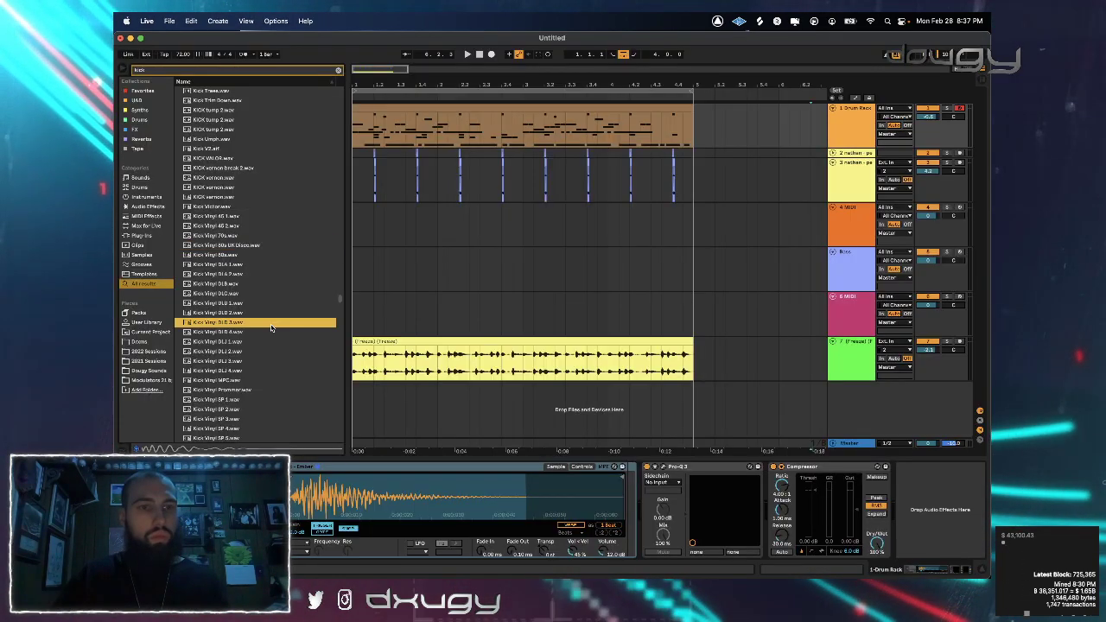
pyautogui.scroll(-5, 269, 319)
pyautogui.click(260, 290)
pyautogui.scroll(-1, 255, 292)
pyautogui.click(250, 294)
pyautogui.click(235, 343)
# Audition the kicks between Kick XXXX.wav and KICK - HOMELY.wav, including Kick Zap.wav
pyautogui.scroll(-5, 232, 333)
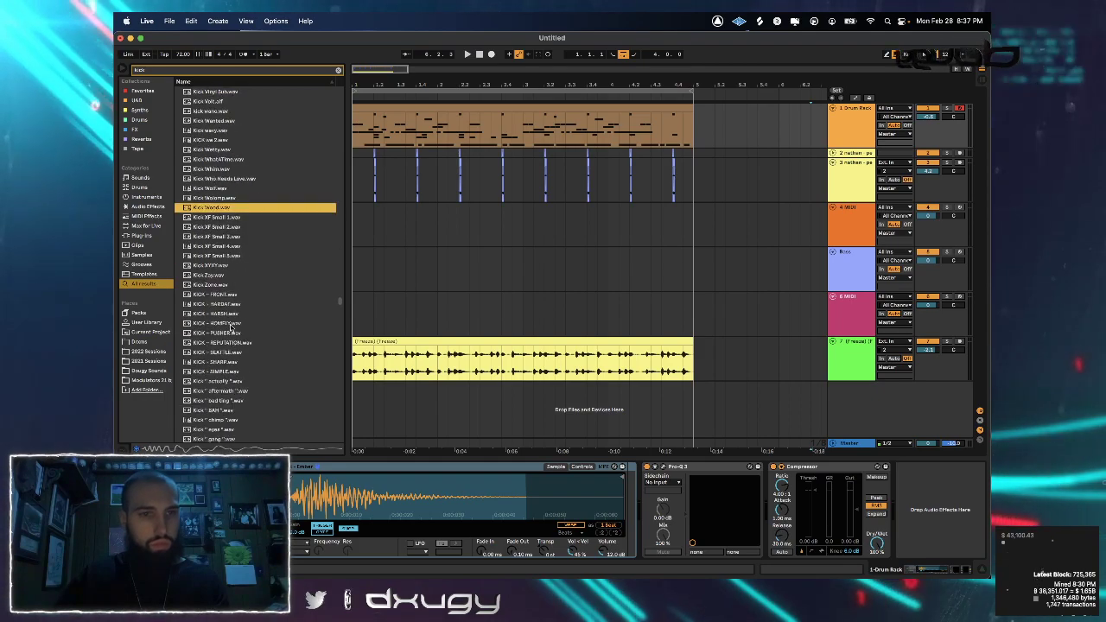
pyautogui.click(232, 323)
pyautogui.click(232, 314)
pyautogui.click(230, 294)
pyautogui.click(228, 285)
pyautogui.click(225, 276)
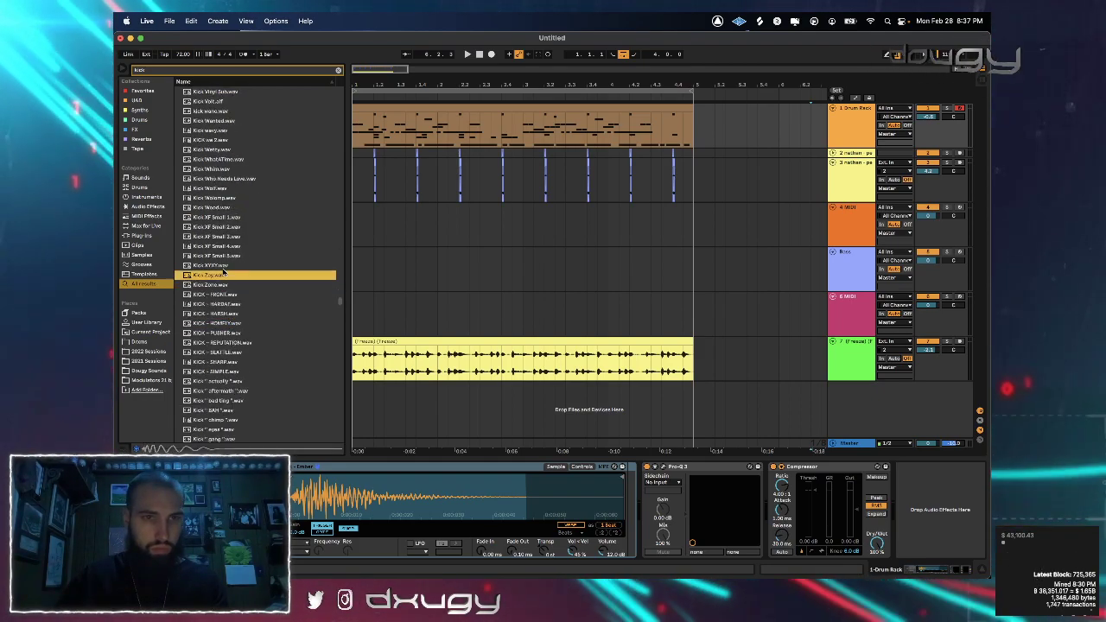
pyautogui.click(218, 266)
pyautogui.click(211, 276)
# Audition one of the plain Kick.wav samples and the first numbered kick samples after it
pyautogui.scroll(-10, 212, 275)
pyautogui.click(214, 243)
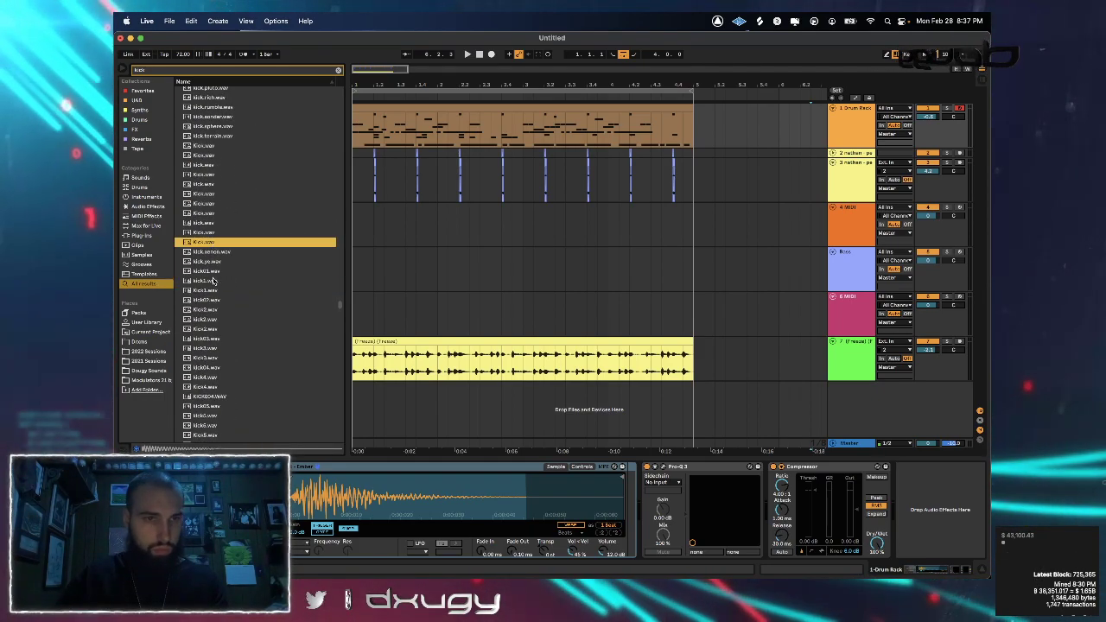
pyautogui.click(213, 281)
pyautogui.click(212, 292)
pyautogui.scroll(-5, 213, 291)
pyautogui.click(211, 285)
pyautogui.scroll(-5, 212, 285)
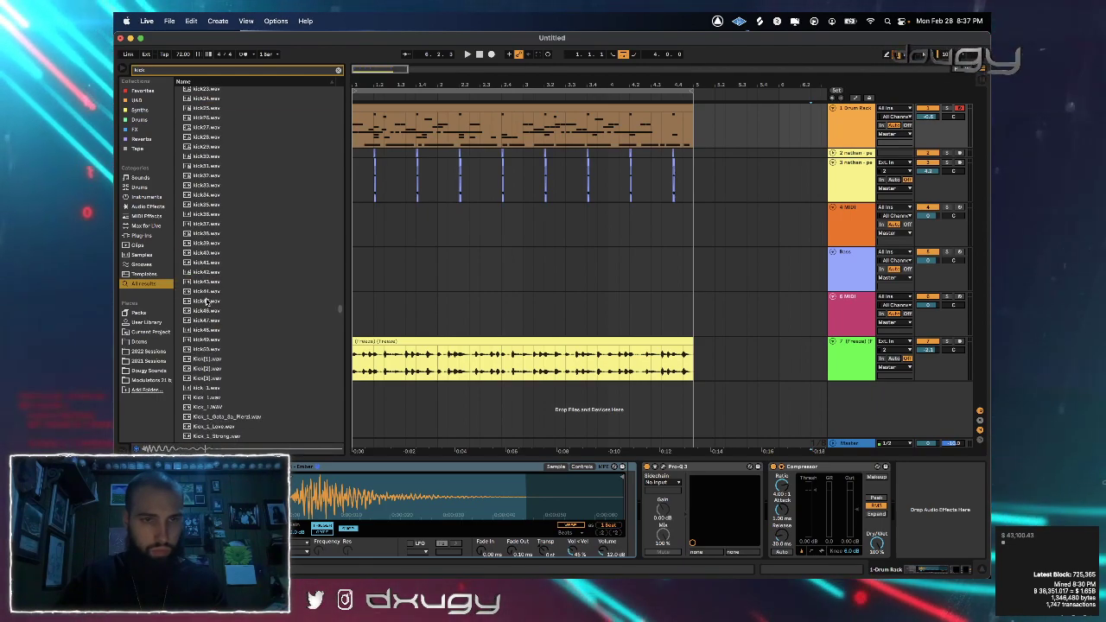
# Audition the numbered samples from kick41.wav to kick50.wav one after another
pyautogui.click(206, 282)
pyautogui.click(206, 272)
pyautogui.click(206, 262)
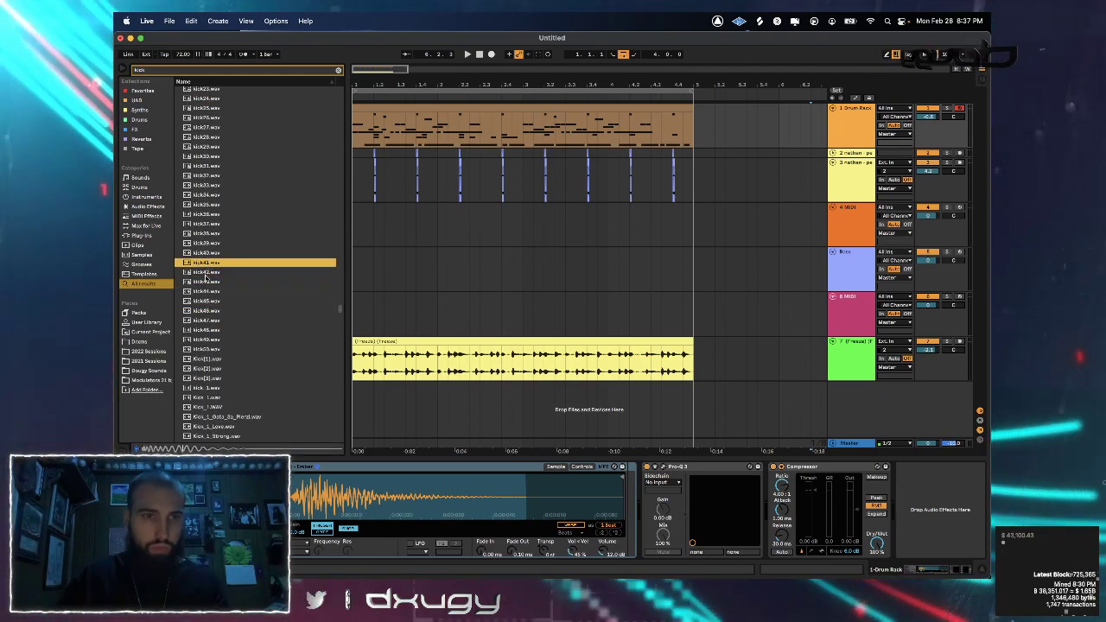
pyautogui.click(206, 282)
pyautogui.click(206, 292)
pyautogui.press('Down')
pyautogui.press('Down')
pyautogui.press('Down')
pyautogui.press('Down')
pyautogui.press('Down')
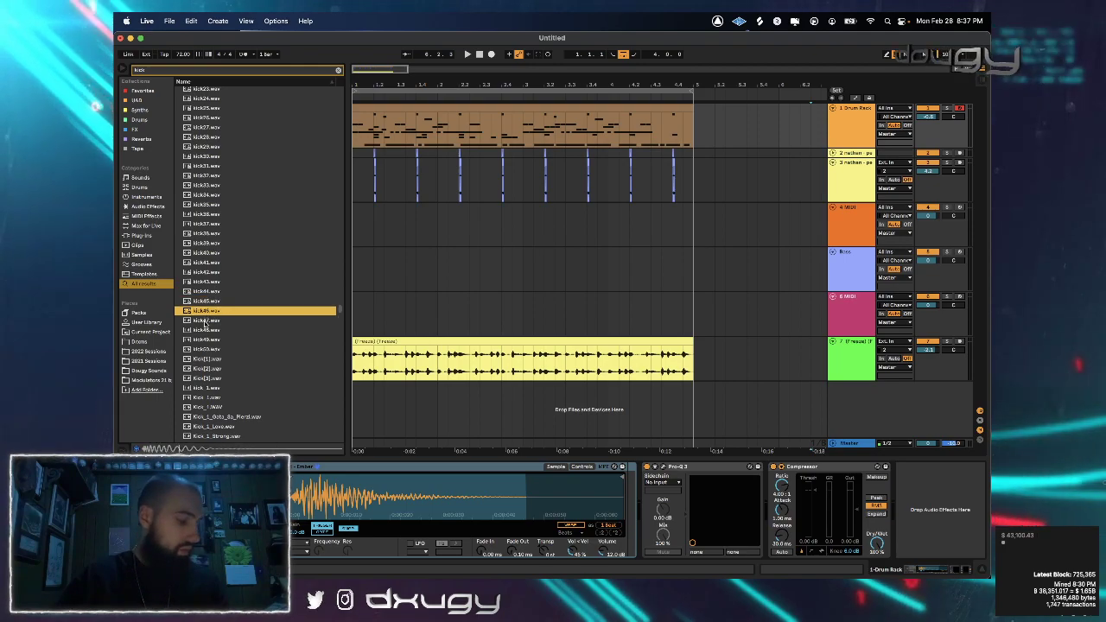
pyautogui.press('Down')
pyautogui.press('Down')
pyautogui.press('Down')
pyautogui.press('Down')
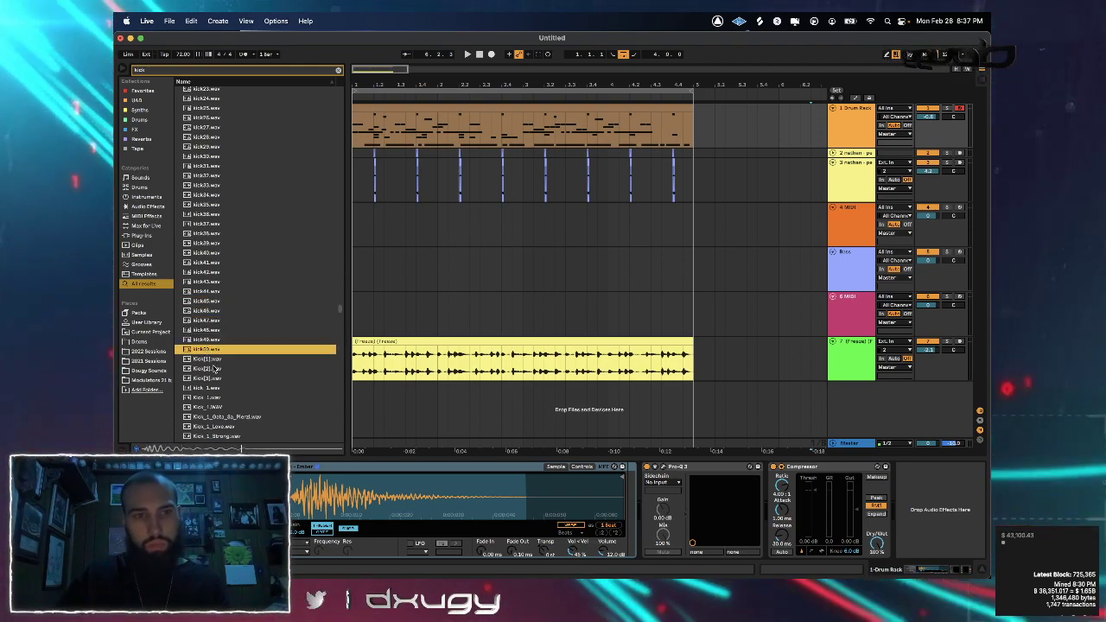
# Audition the underscore-numbered samples between Kick_4.wav and Kick_38.wav, including Kick_7.wav and Kick_28.wav
pyautogui.scroll(-5, 213, 381)
pyautogui.click(210, 367)
pyautogui.click(209, 327)
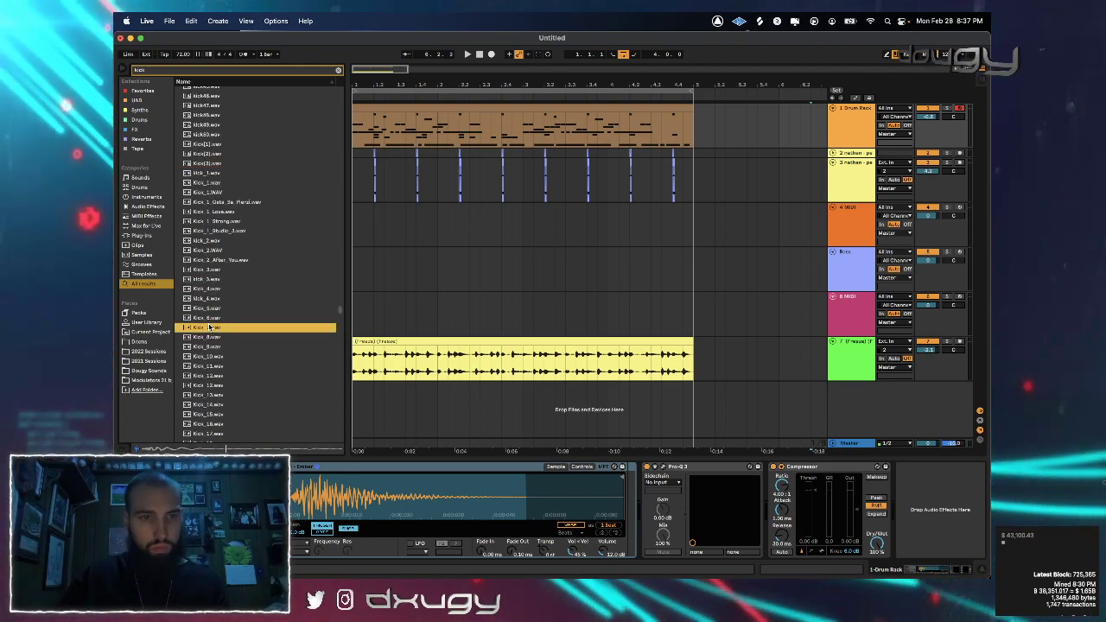
pyautogui.click(210, 300)
pyautogui.click(210, 290)
pyautogui.scroll(-6, 208, 285)
pyautogui.click(205, 270)
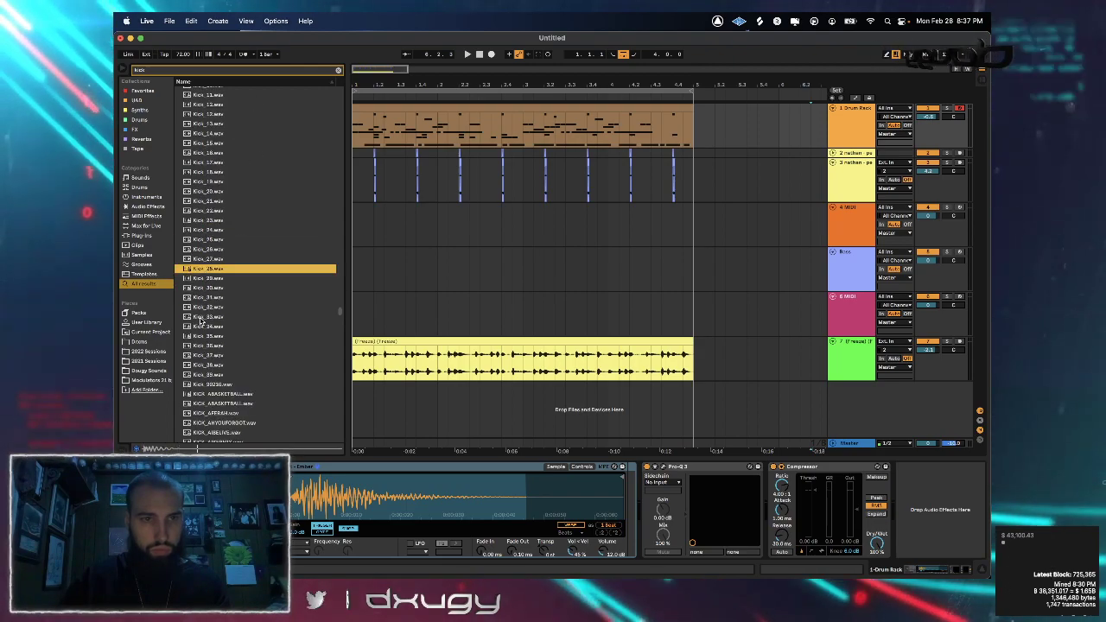
pyautogui.click(200, 317)
pyautogui.click(215, 366)
# Audition the named KICK_ samples leading down to the area of Kick_Chanel No.5.wav
pyautogui.scroll(-3, 215, 367)
pyautogui.click(212, 348)
pyautogui.scroll(-6, 212, 347)
pyautogui.click(207, 326)
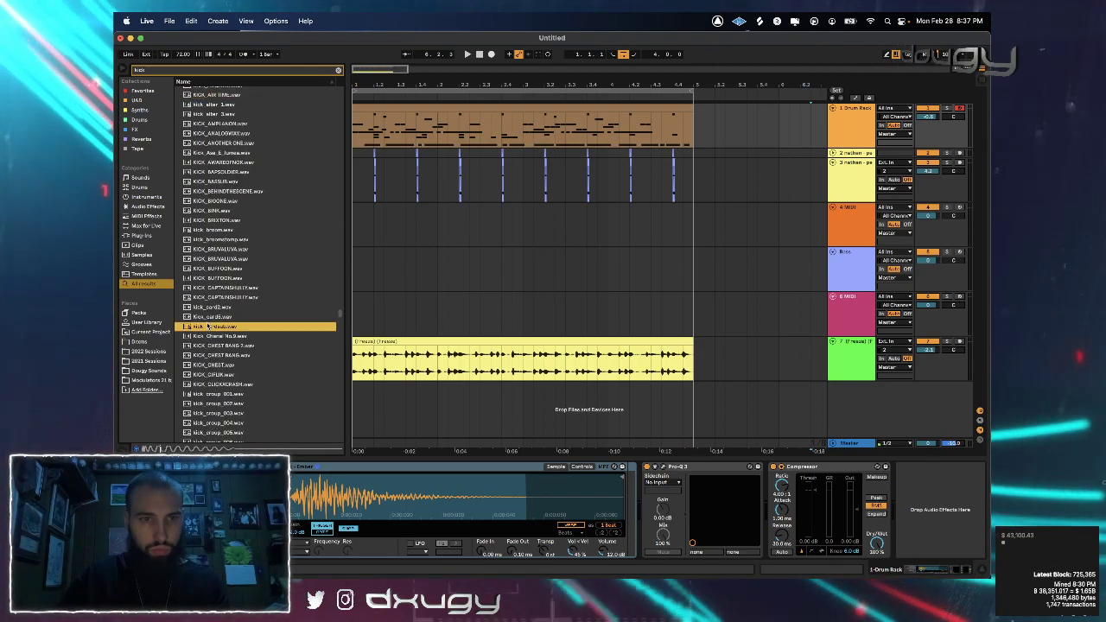
pyautogui.scroll(-1, 208, 327)
pyautogui.click(207, 336)
# Audition samples further down the kick results, including kick_group_056.wav in the kick_group series
pyautogui.scroll(-6, 206, 335)
pyautogui.click(205, 335)
pyautogui.scroll(-5, 204, 337)
pyautogui.click(201, 351)
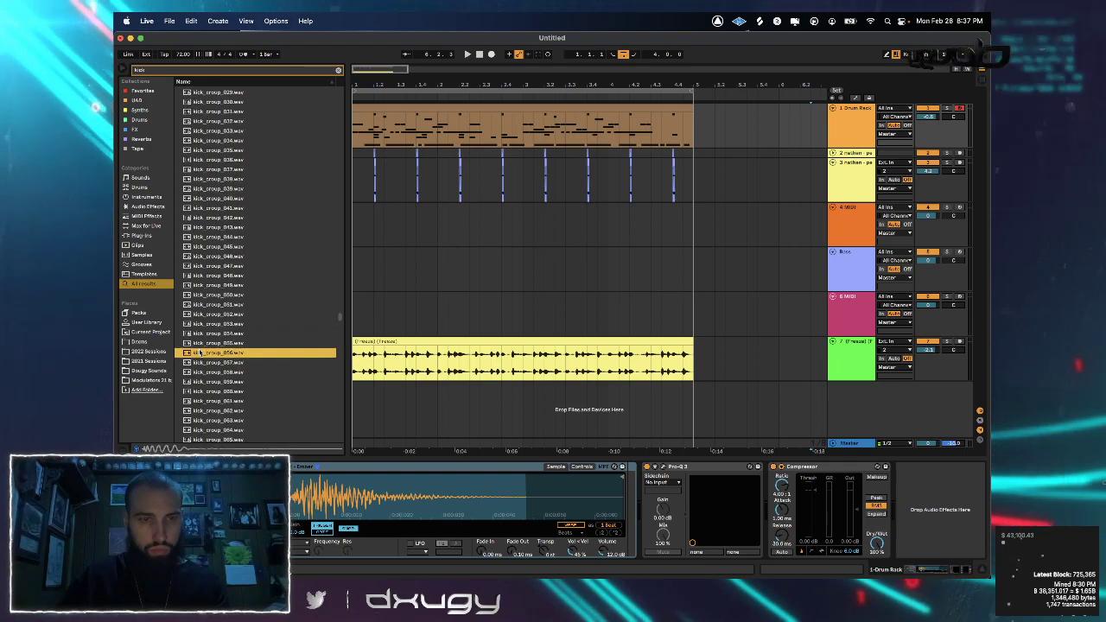
pyautogui.scroll(-7, 200, 351)
pyautogui.click(199, 348)
pyautogui.click(200, 356)
# Audition the named KICK_ samples around KICK_JASONFOX.wav and those near KICK_NNOISE.wav
pyautogui.scroll(-10, 201, 354)
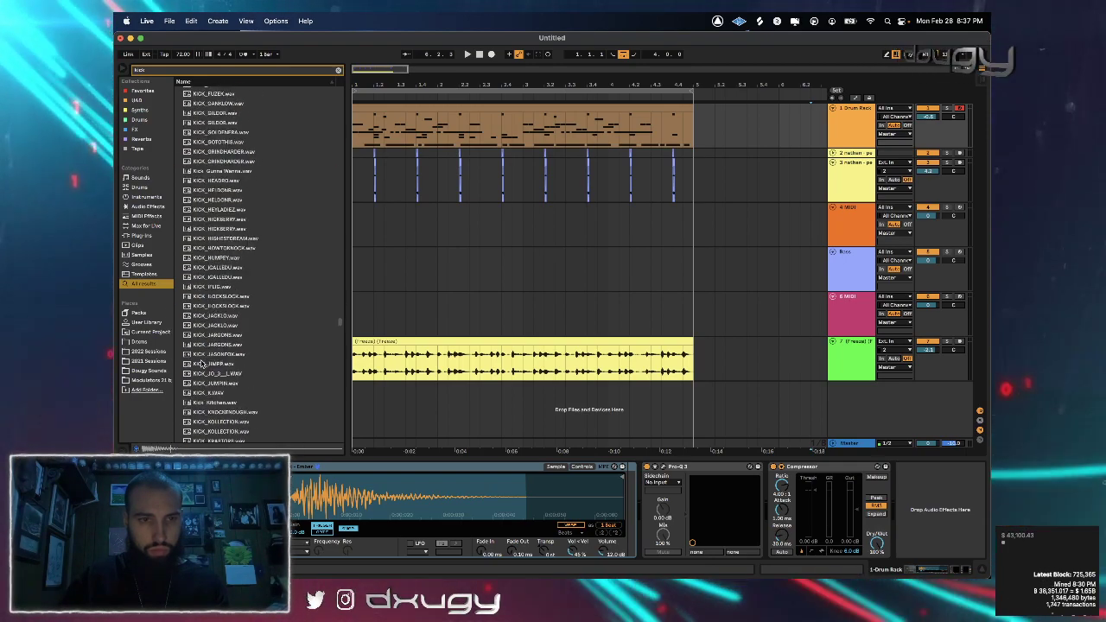
pyautogui.click(203, 355)
pyautogui.click(204, 345)
pyautogui.click(206, 336)
pyautogui.scroll(-10, 206, 334)
pyautogui.click(206, 329)
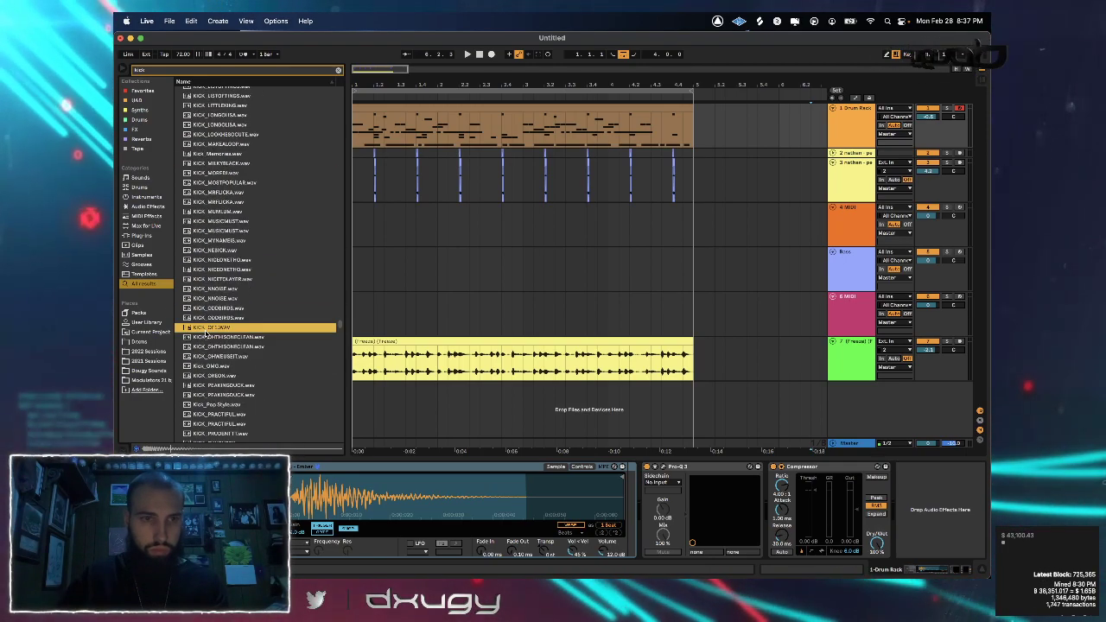
pyautogui.click(208, 321)
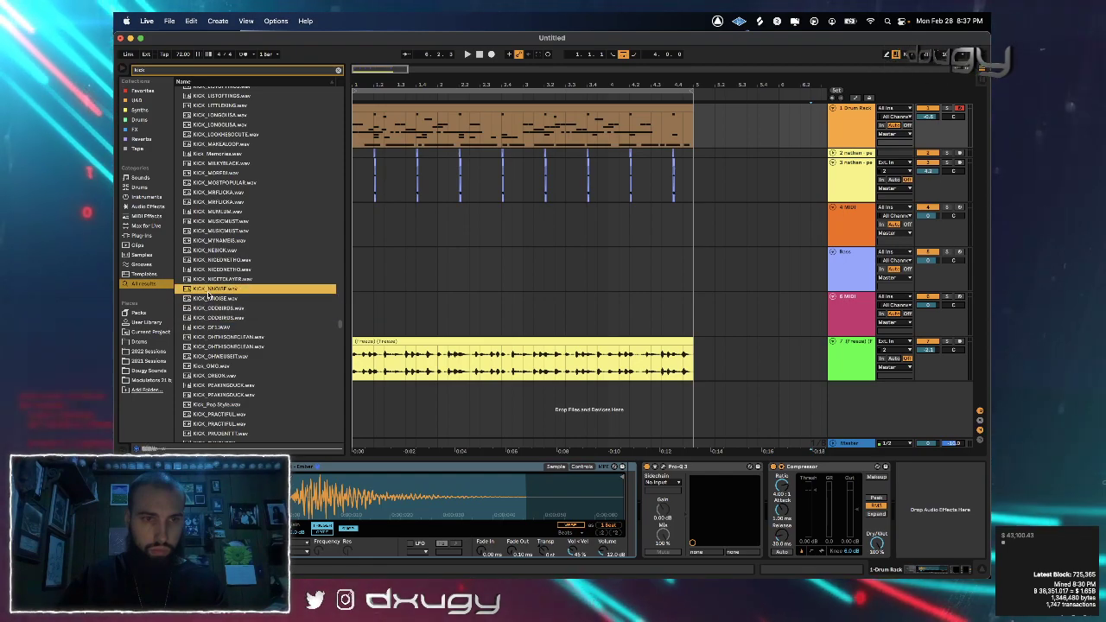
# Audition Kicks - Butter.wav, kicks_4.wav and one of the KILO kick samples further down the results
pyautogui.scroll(-10, 208, 311)
pyautogui.click(207, 304)
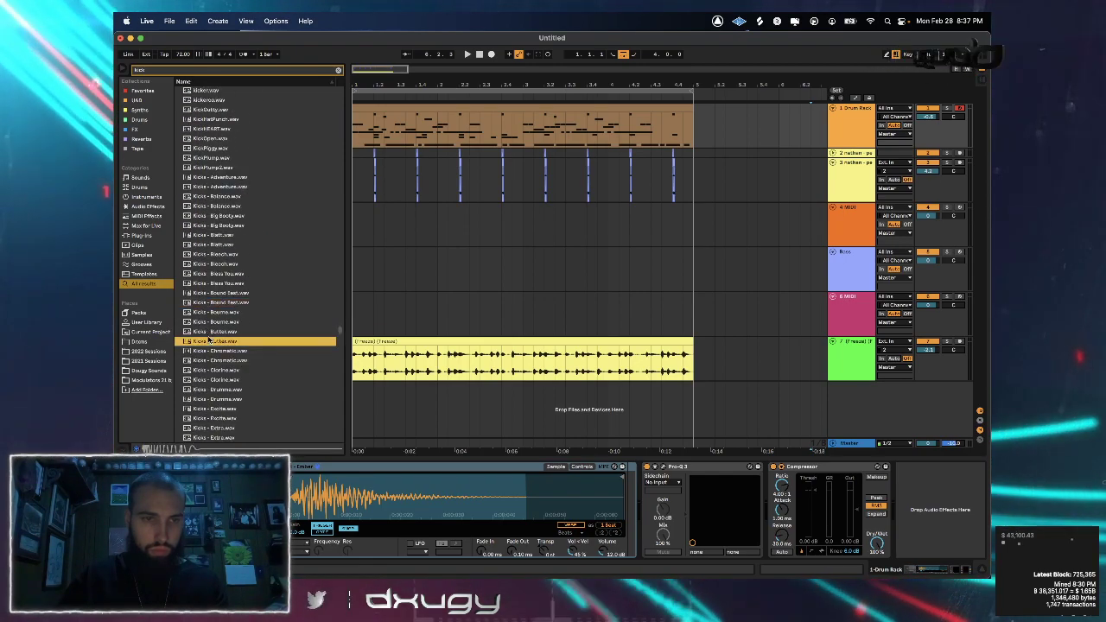
pyautogui.scroll(-10, 208, 307)
pyautogui.click(209, 308)
pyautogui.scroll(-10, 209, 316)
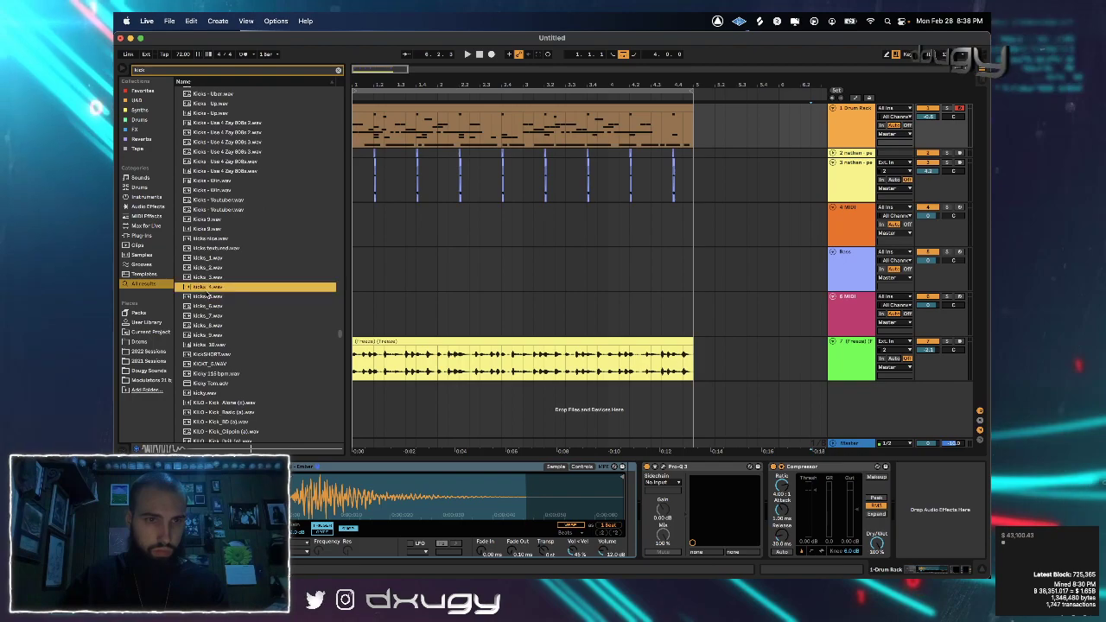
pyautogui.click(208, 316)
pyautogui.scroll(-10, 208, 317)
pyautogui.click(208, 316)
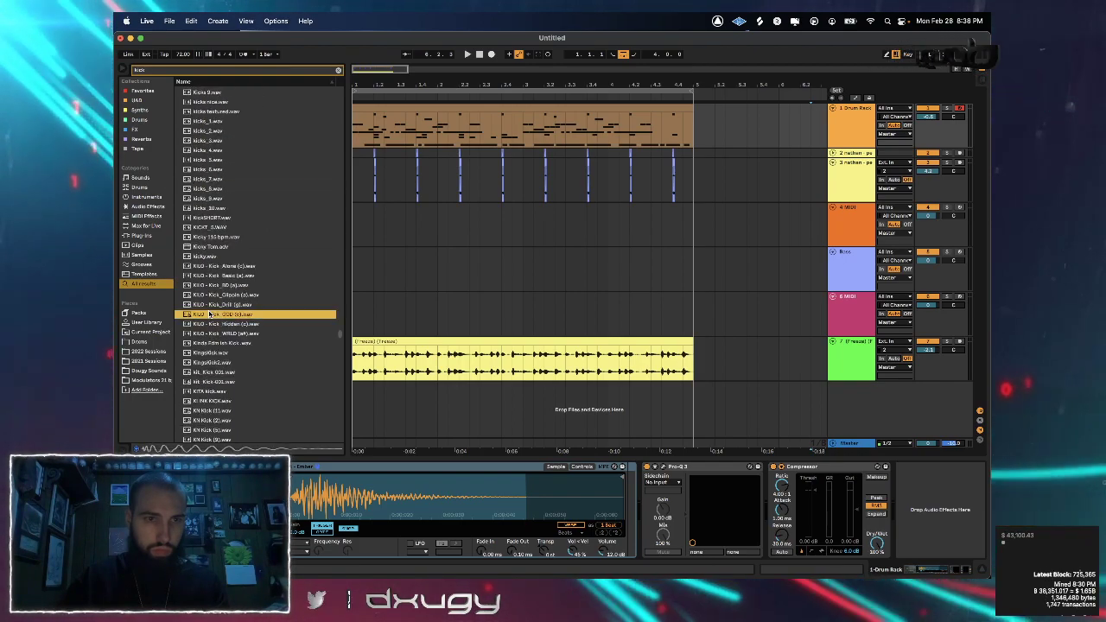
# Audition the underscore-numbered kicks_ samples in reverse order, from kicks_9.wav back through kicks_5.wav and kicks_3.wav to kicks_1.wav
pyautogui.click(213, 236)
pyautogui.click(211, 217)
pyautogui.click(210, 207)
pyautogui.click(209, 198)
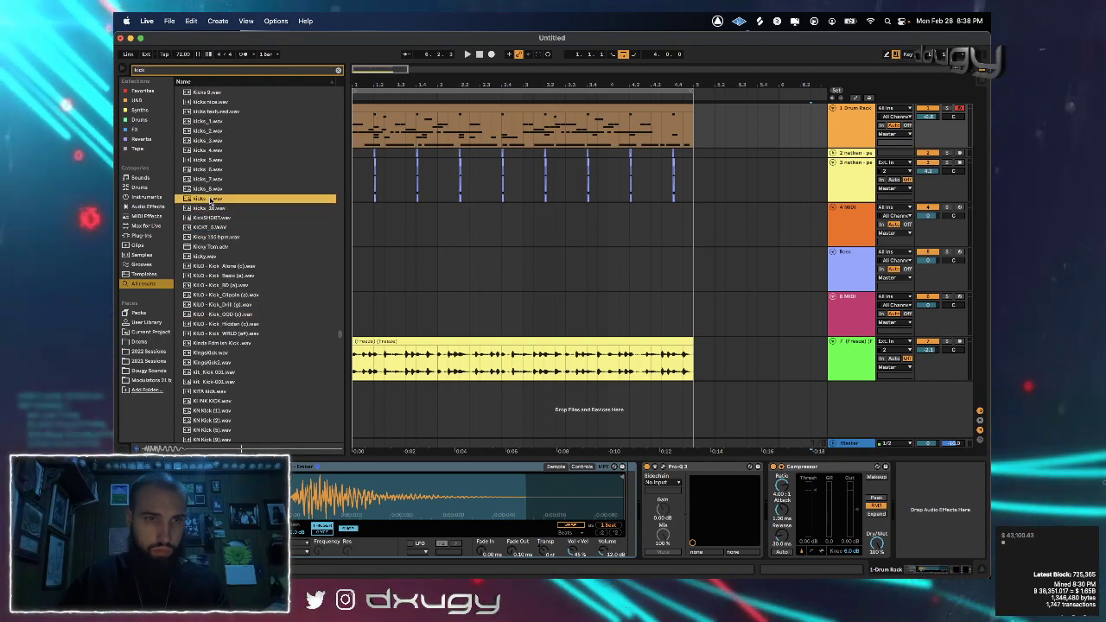
pyautogui.click(208, 190)
pyautogui.click(209, 179)
pyautogui.click(207, 170)
pyautogui.click(206, 160)
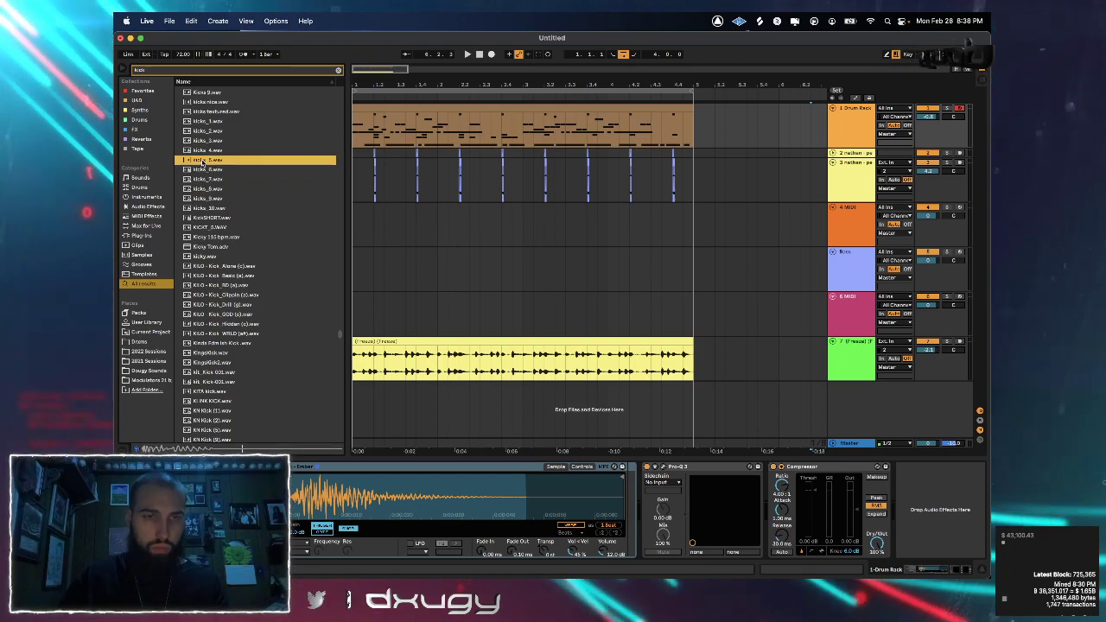
pyautogui.click(205, 151)
pyautogui.press('Up')
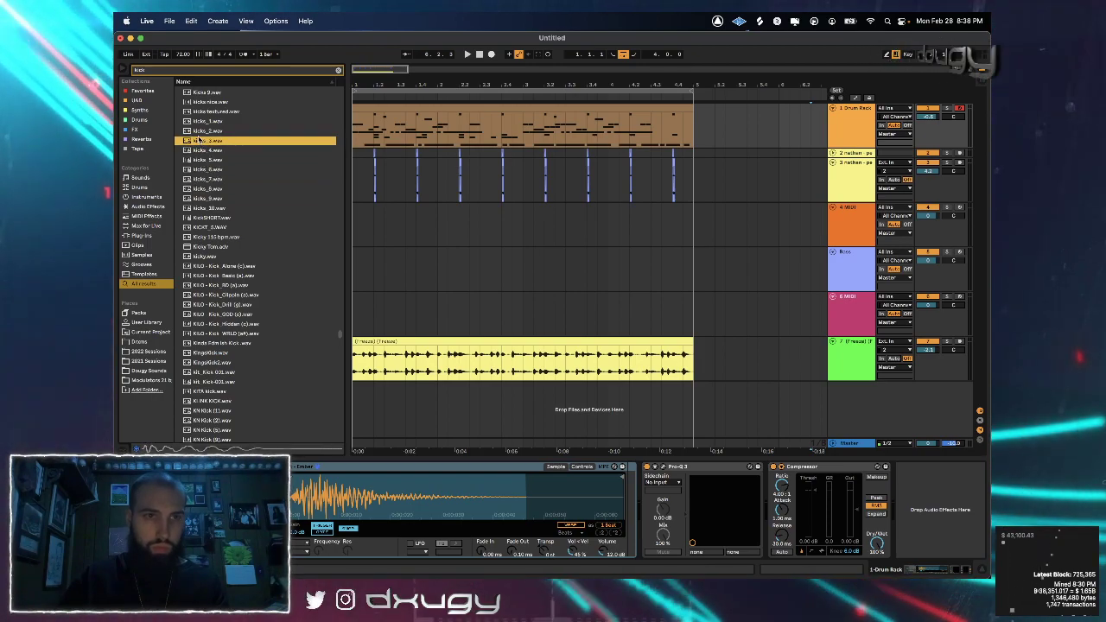
pyautogui.click(199, 123)
pyautogui.click(199, 134)
# Audition kit_Kick-001.wav and the first KN Kick samples up to KN Kick (13).wav
pyautogui.scroll(-4, 199, 140)
pyautogui.click(204, 174)
pyautogui.click(210, 269)
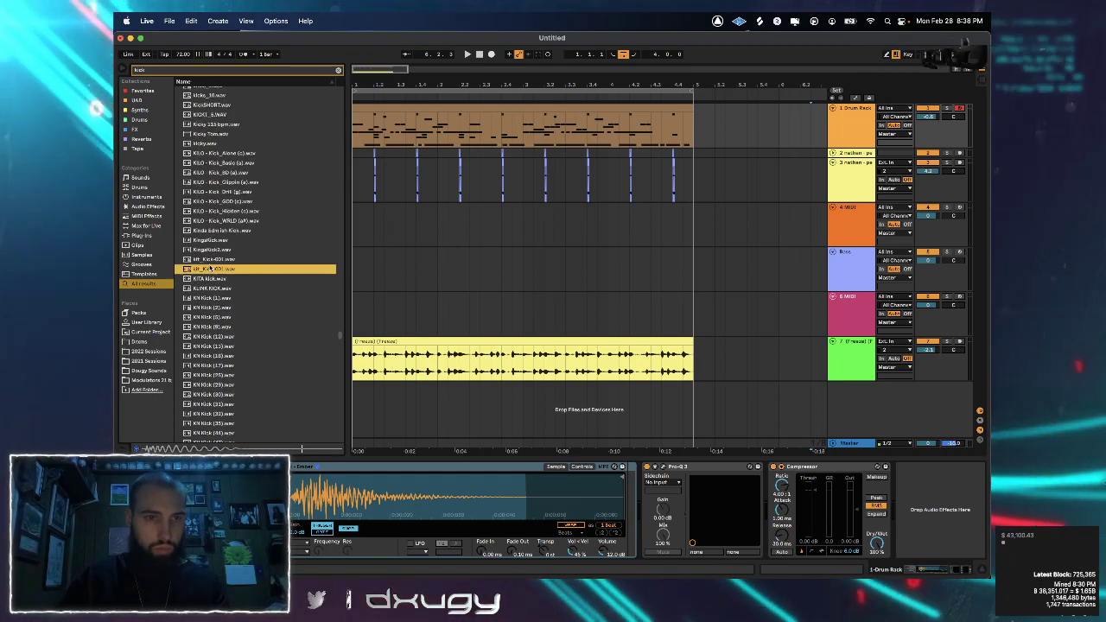
pyautogui.click(211, 308)
pyautogui.click(212, 317)
pyautogui.click(214, 337)
pyautogui.click(215, 346)
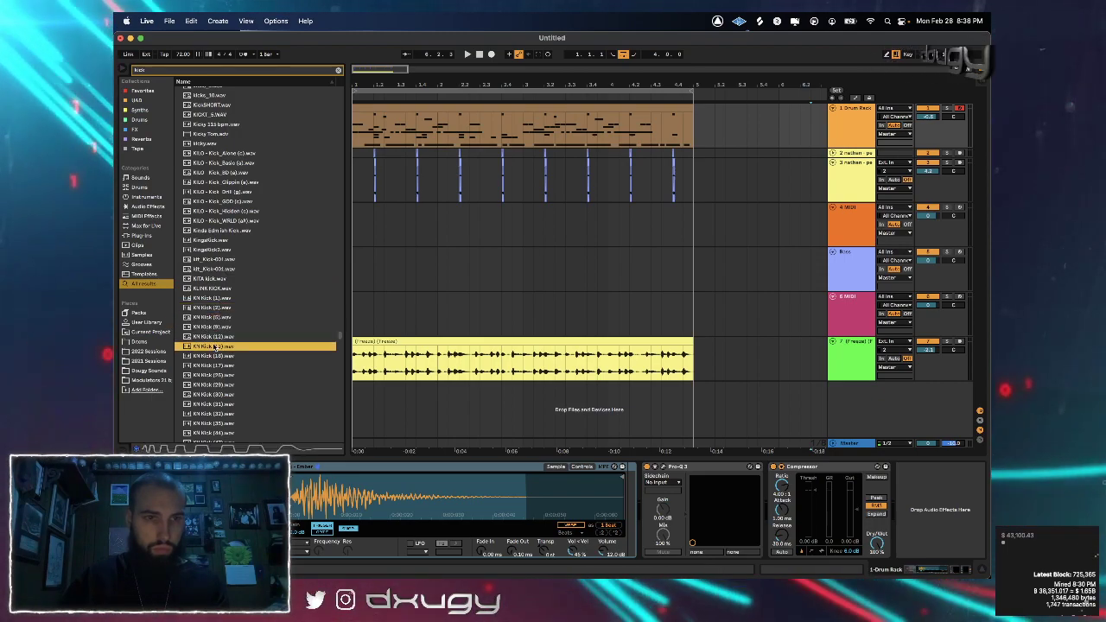
# Compare more of the KN Kick samples and load KN Kick (17).wav onto a Drum Rack pad
pyautogui.click(213, 317)
pyautogui.click(212, 337)
pyautogui.click(211, 355)
pyautogui.scroll(-2, 211, 355)
pyautogui.click(208, 330)
pyautogui.click(206, 311)
pyautogui.click(204, 303)
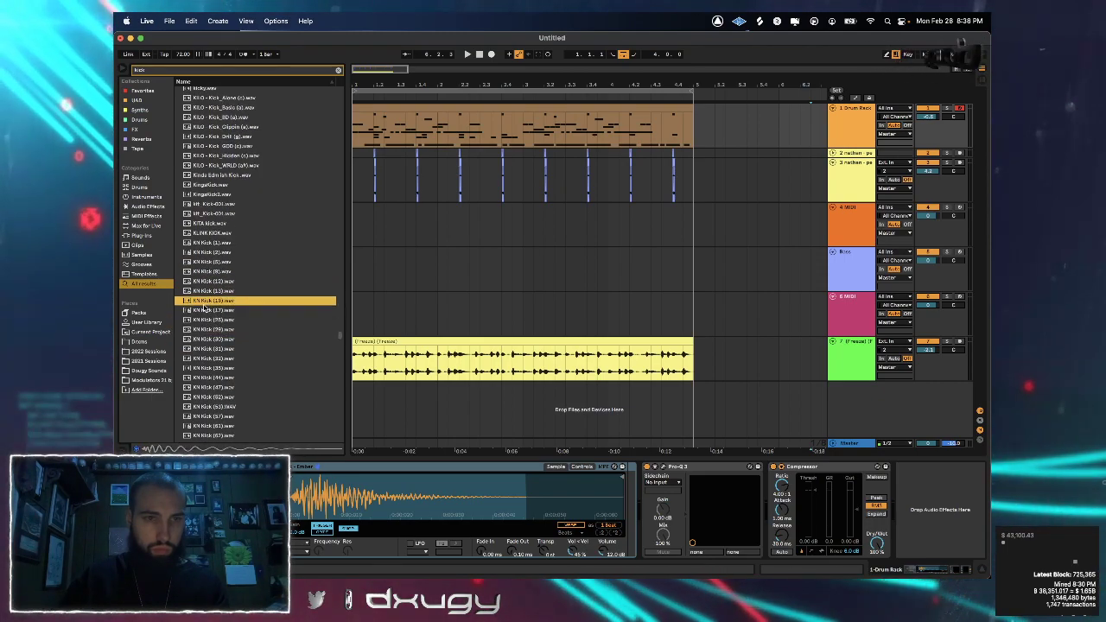
pyautogui.click(205, 310)
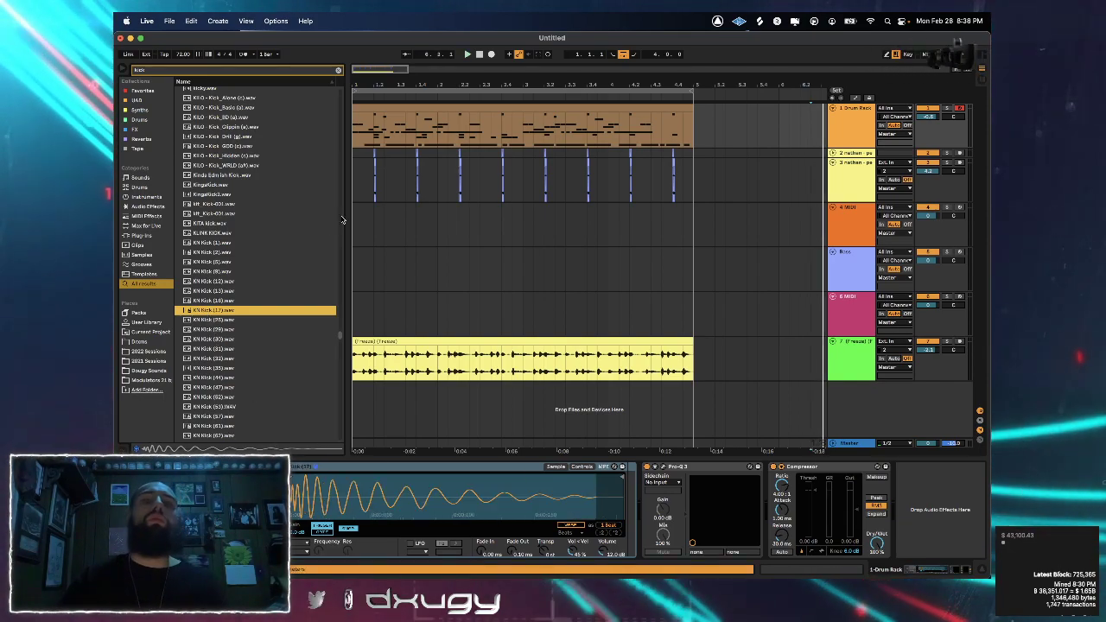
# Open the Drum Rack clip's notes and place a KN Kick (17) note at the end of bar 1's first beat during playback
pyautogui.doubleClick(389, 104)
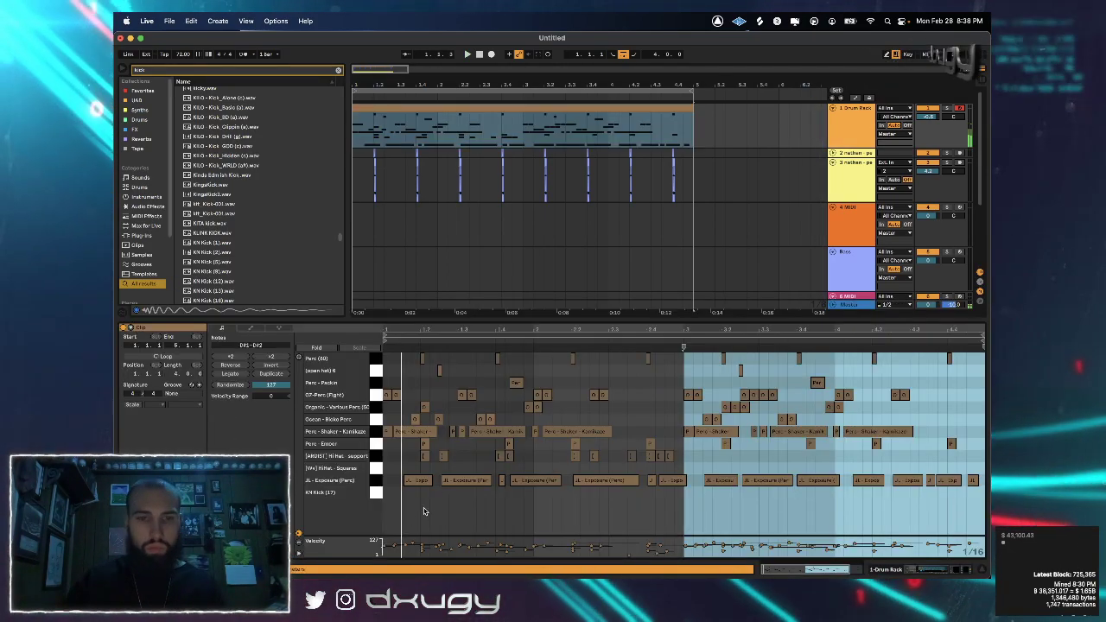
pyautogui.press('space')
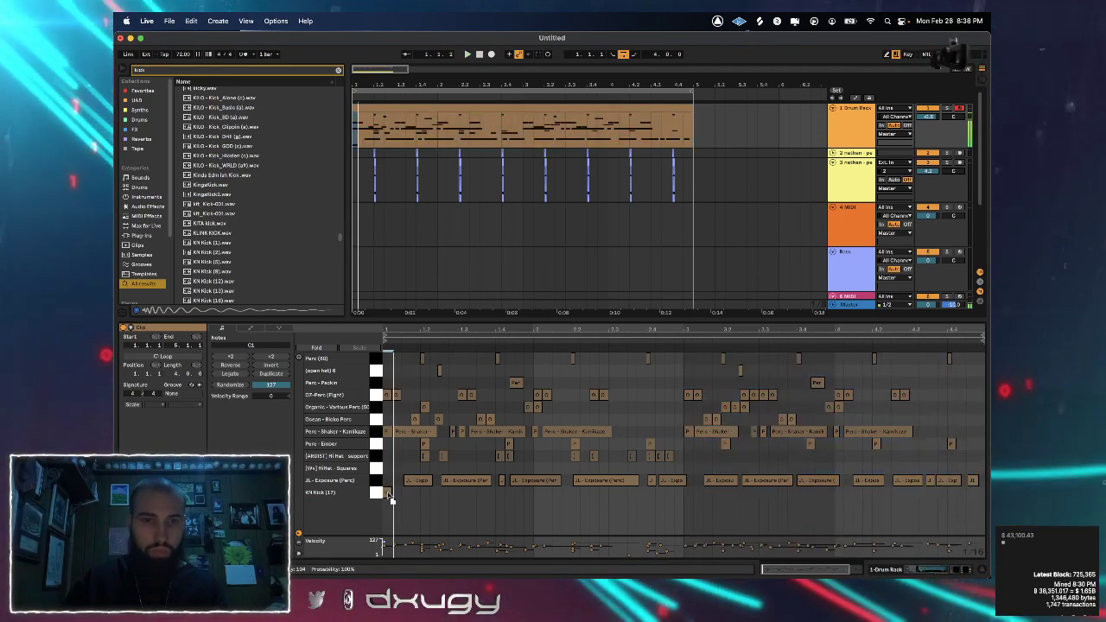
pyautogui.press('space')
pyautogui.doubleClick(413, 494)
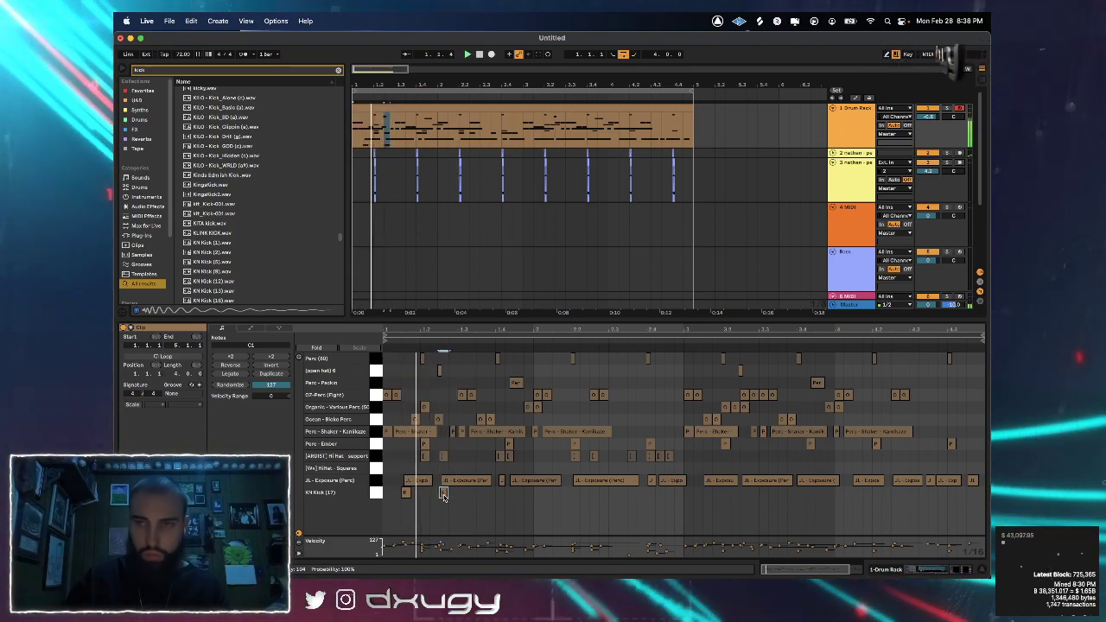
pyautogui.click(407, 493)
pyautogui.press('space')
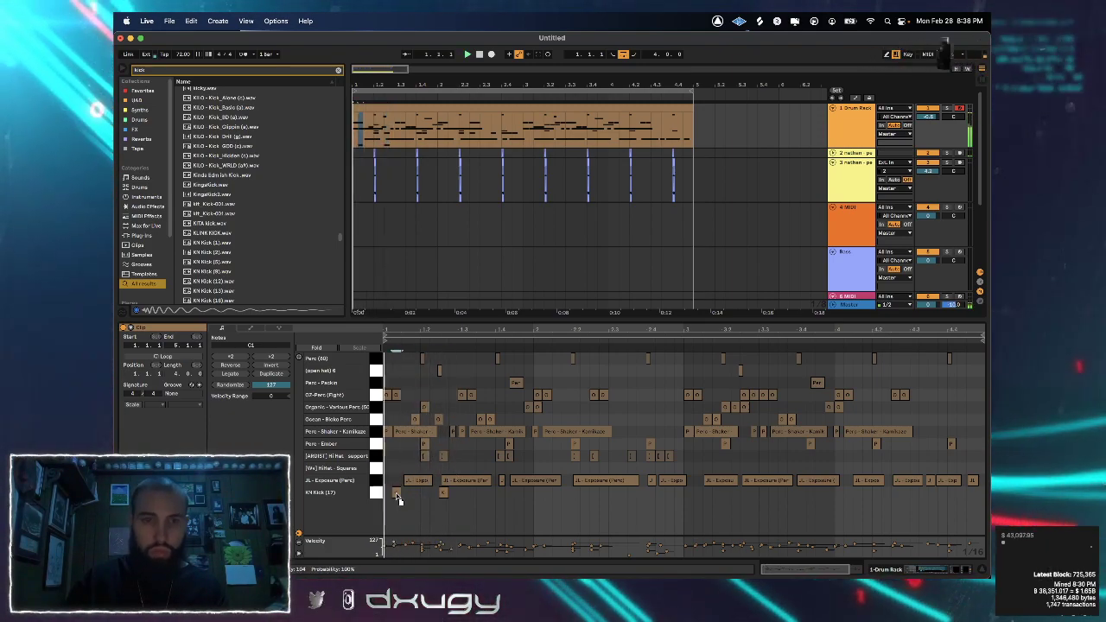
pyautogui.doubleClick(403, 493)
pyautogui.press('space')
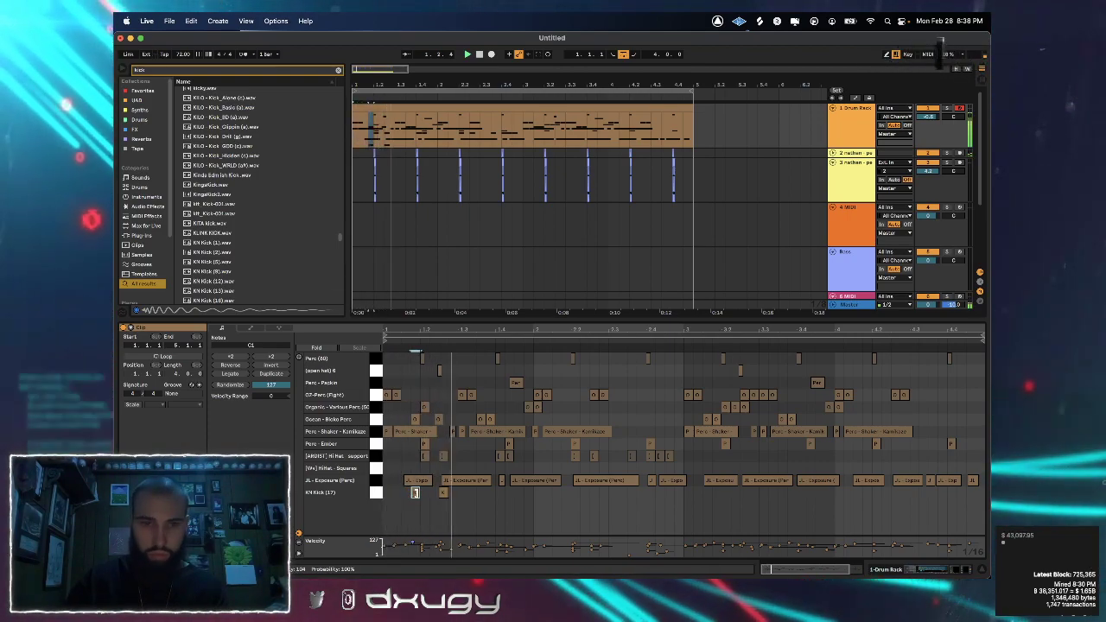
# Place two adjacent KN Kick (17) notes on bar 1's third beat, with velocity 84 on the first, and discard the extra fourth-beat kick
pyautogui.moveTo(444, 493); pyautogui.dragTo(487, 494)
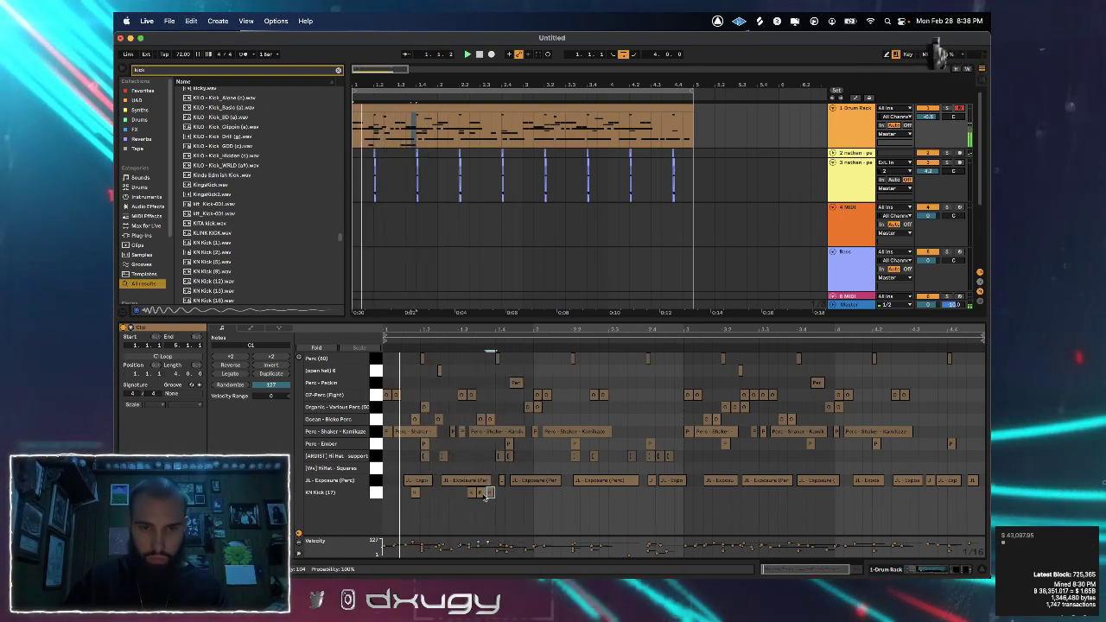
pyautogui.click(406, 105)
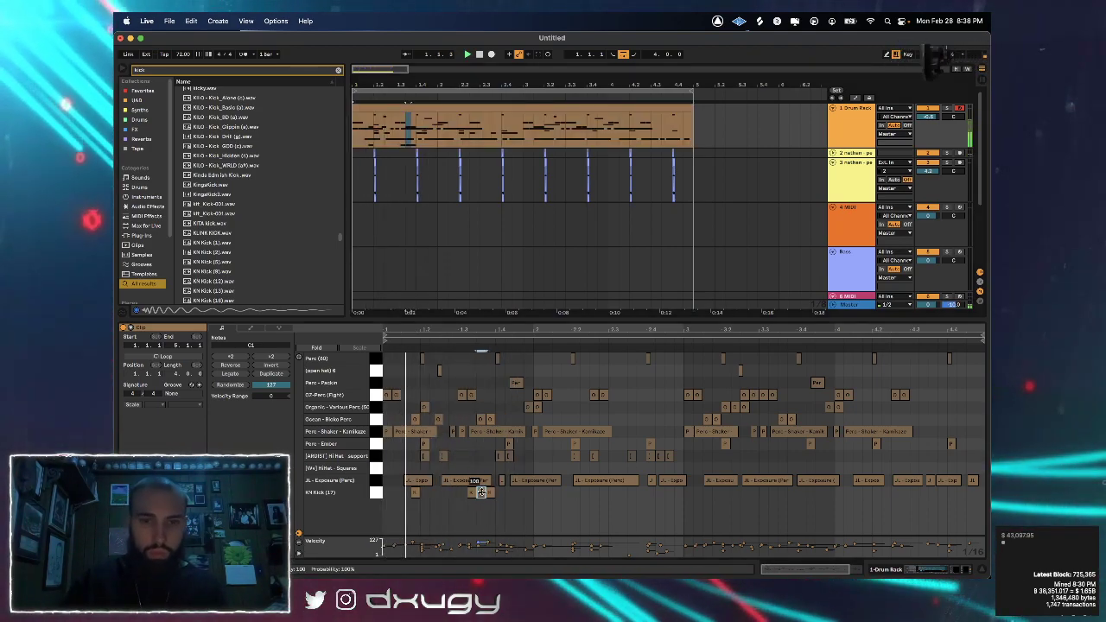
pyautogui.click(486, 491)
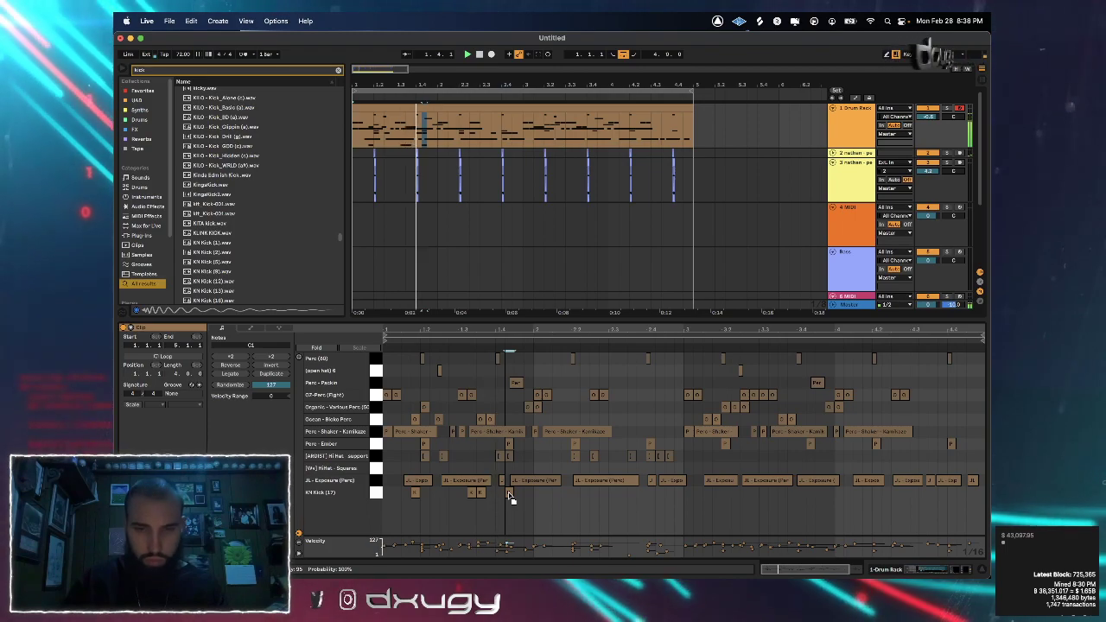
pyautogui.moveTo(482, 494)
pyautogui.mouseDown()
pyautogui.moveTo(531, 495)
pyautogui.moveTo(484, 495)
pyautogui.mouseUp()
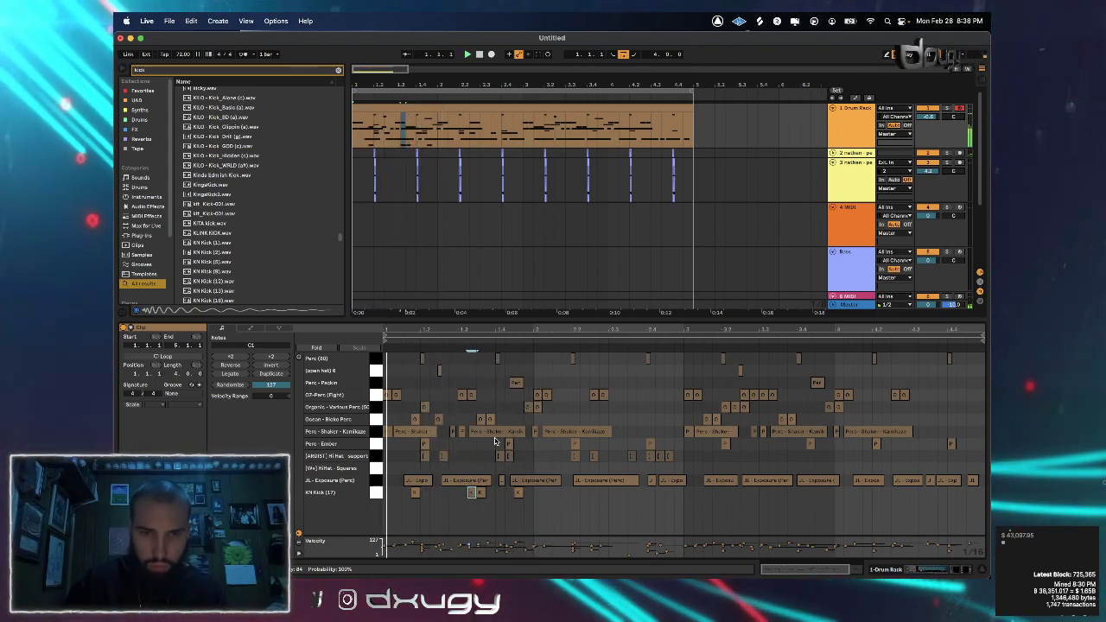
pyautogui.click(498, 443)
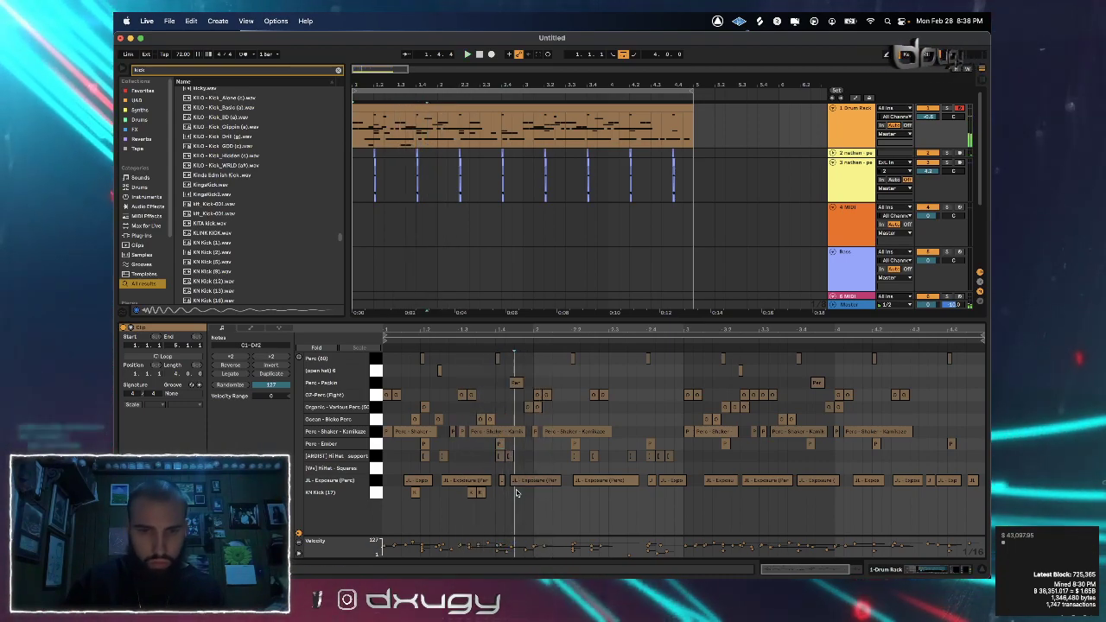
# Try duplicating the bar 1 kick pattern into bar 2, and delete the copied kick notes
pyautogui.click(357, 491)
pyautogui.press('super+d')
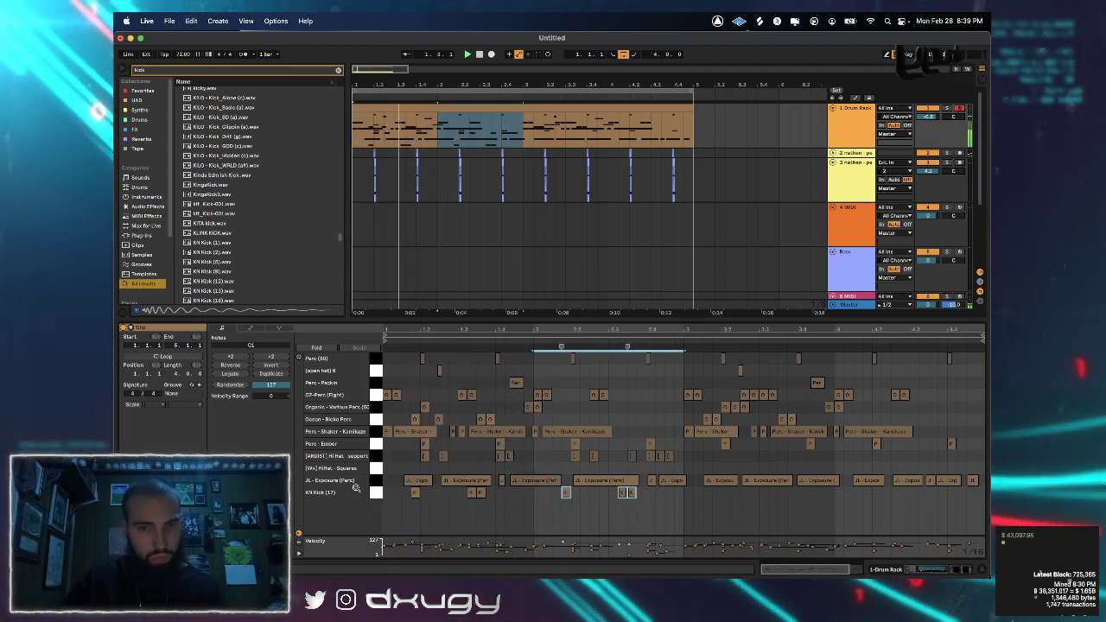
pyautogui.click(507, 499)
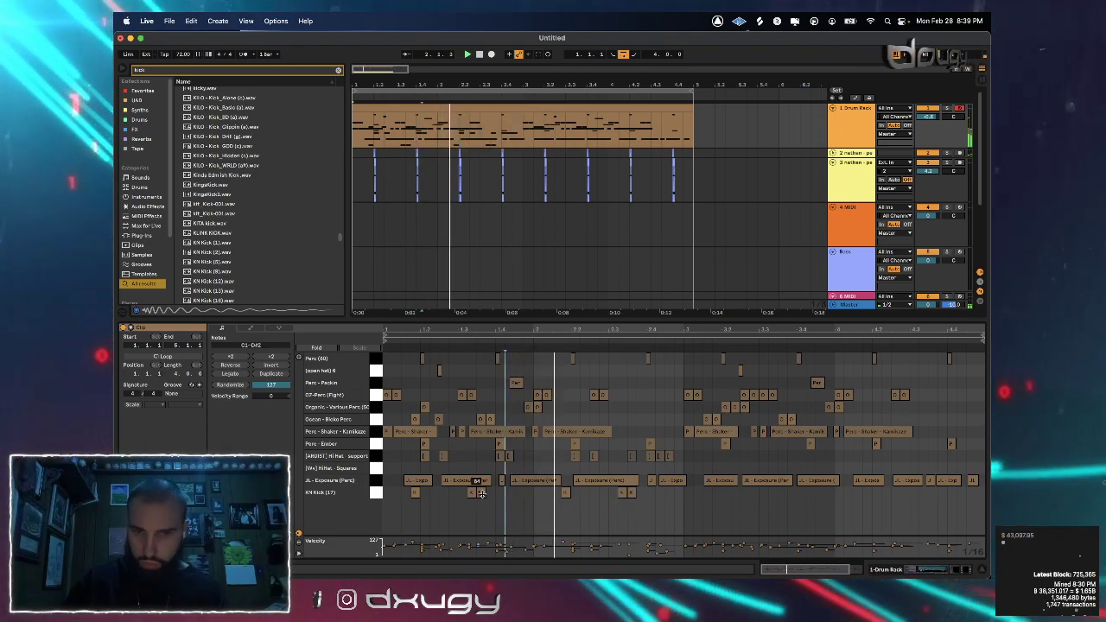
pyautogui.click(564, 492)
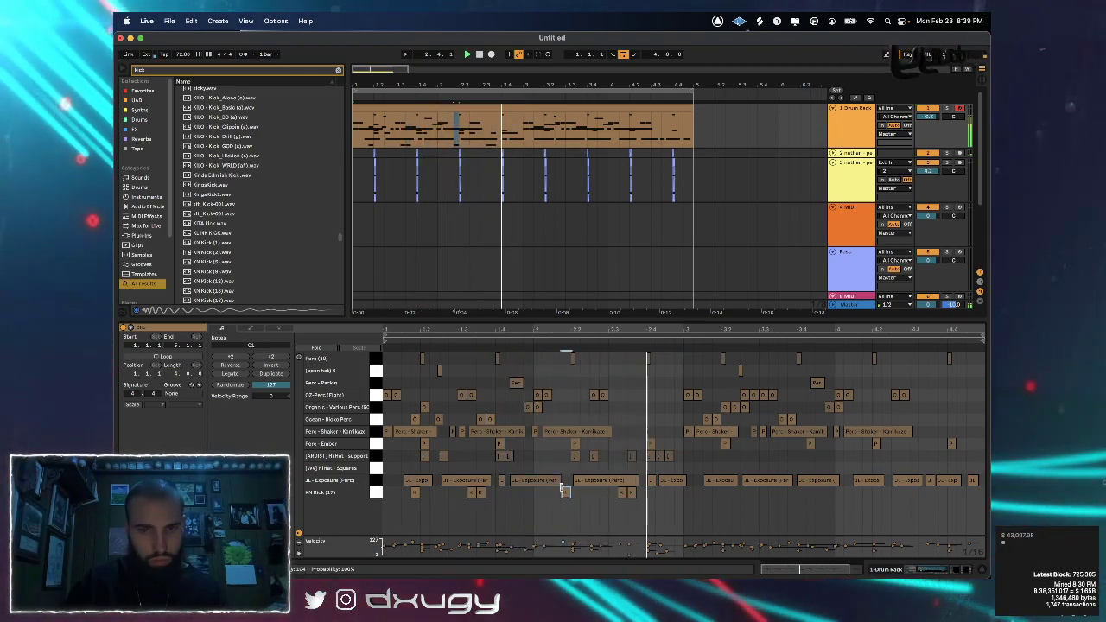
pyautogui.click(628, 492)
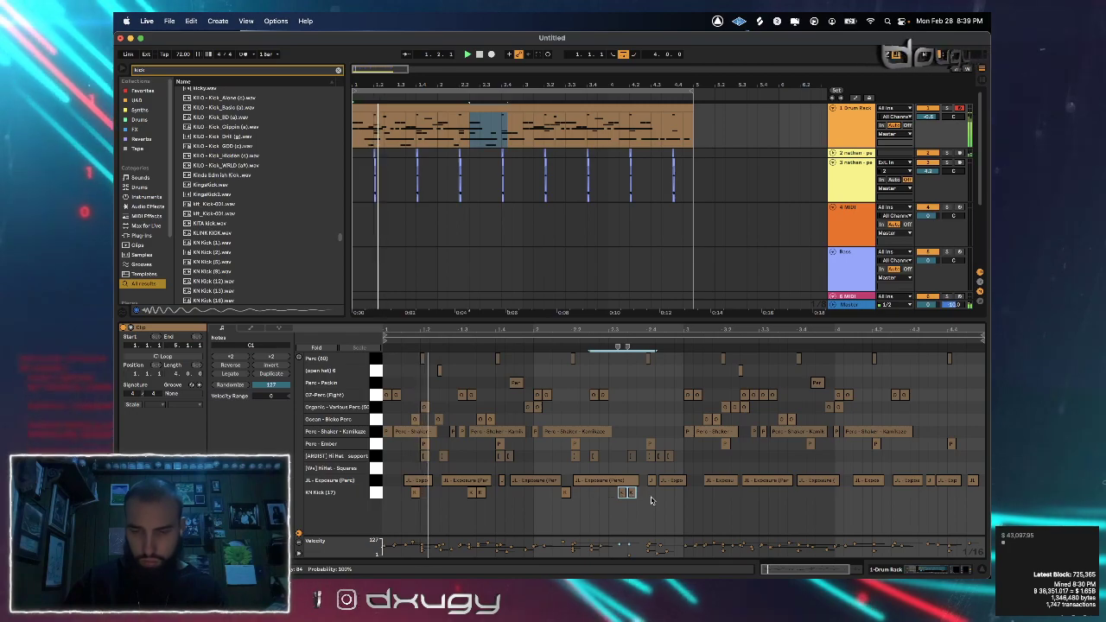
pyautogui.press('Delete')
pyautogui.click(567, 495)
pyautogui.press('Delete')
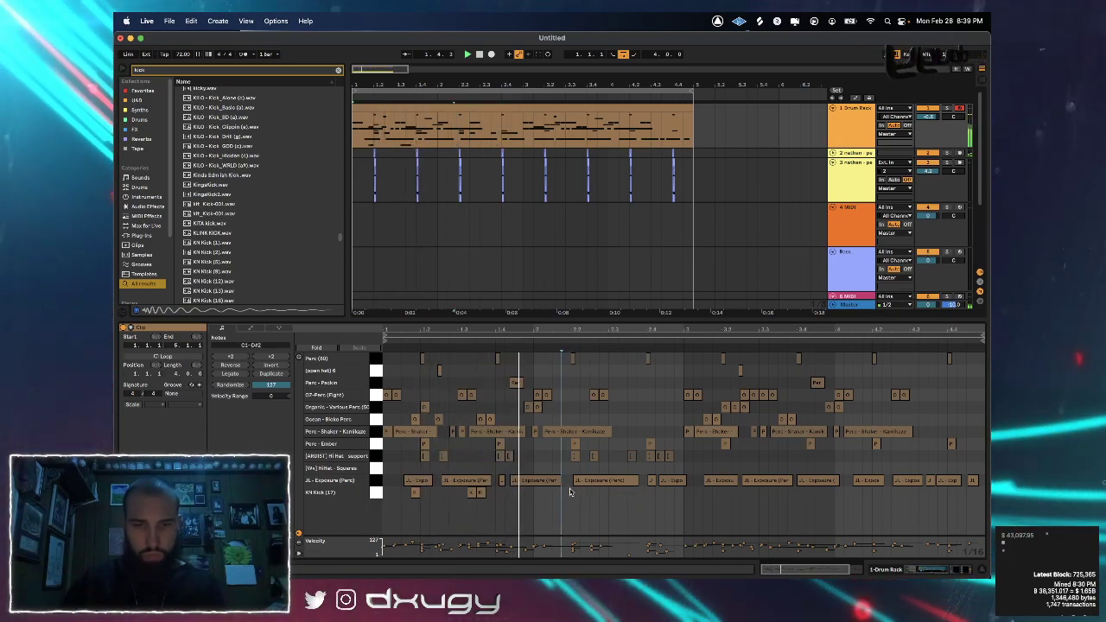
# Add kick notes on the third and fourth beats of bar 2, and duplicate the two-bar kick pattern into bars 3 and 4
pyautogui.doubleClick(621, 492)
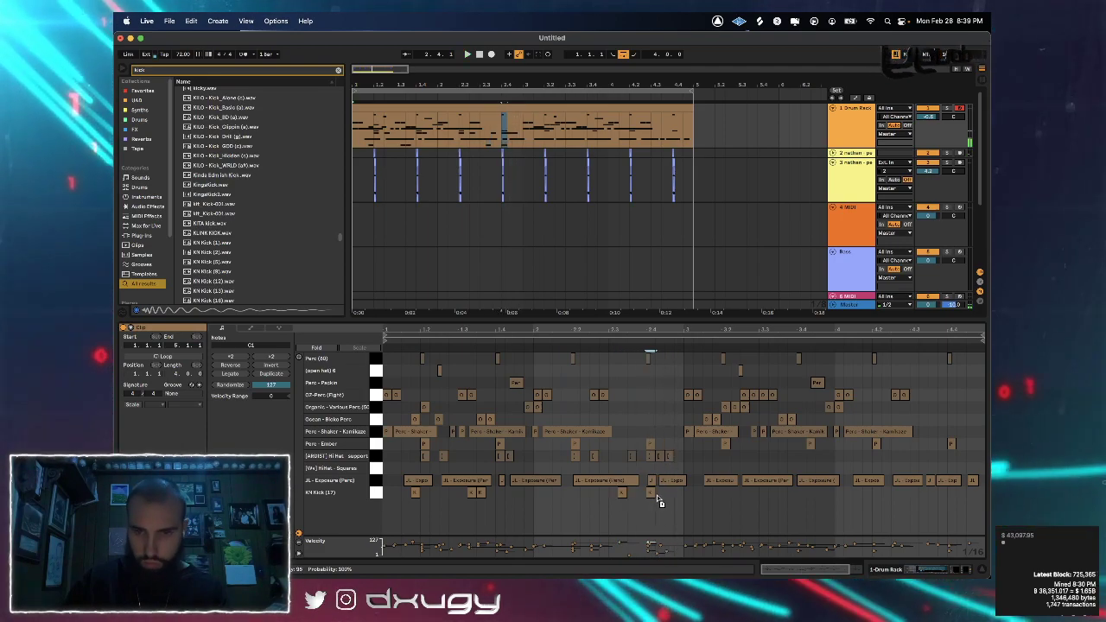
pyautogui.moveTo(682, 494); pyautogui.dragTo(384, 496)
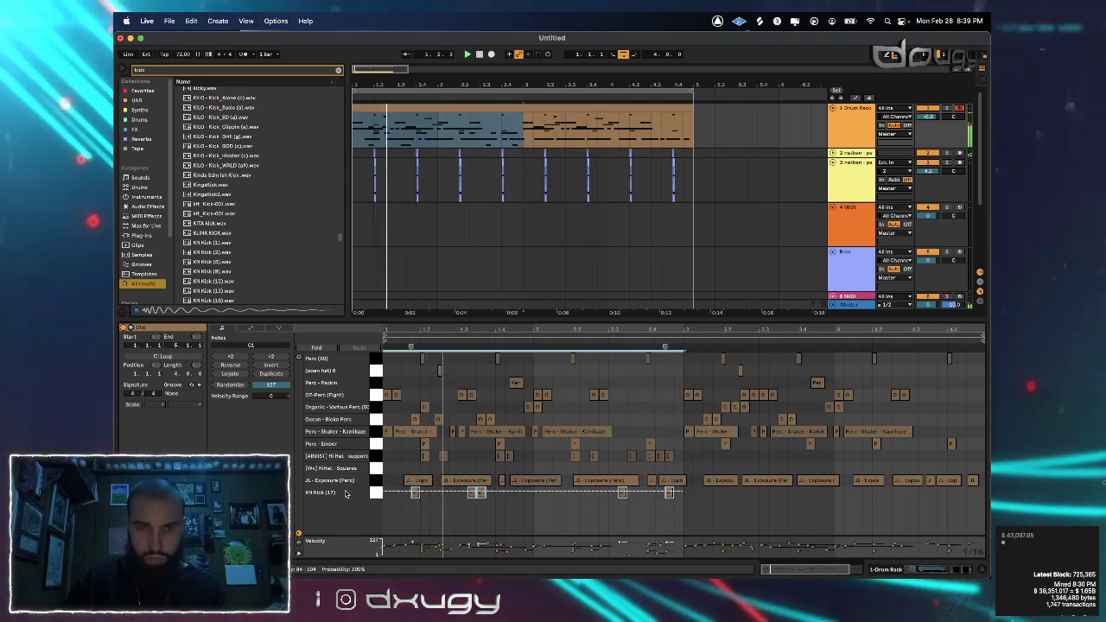
pyautogui.hotkey('ctrl', 'd')
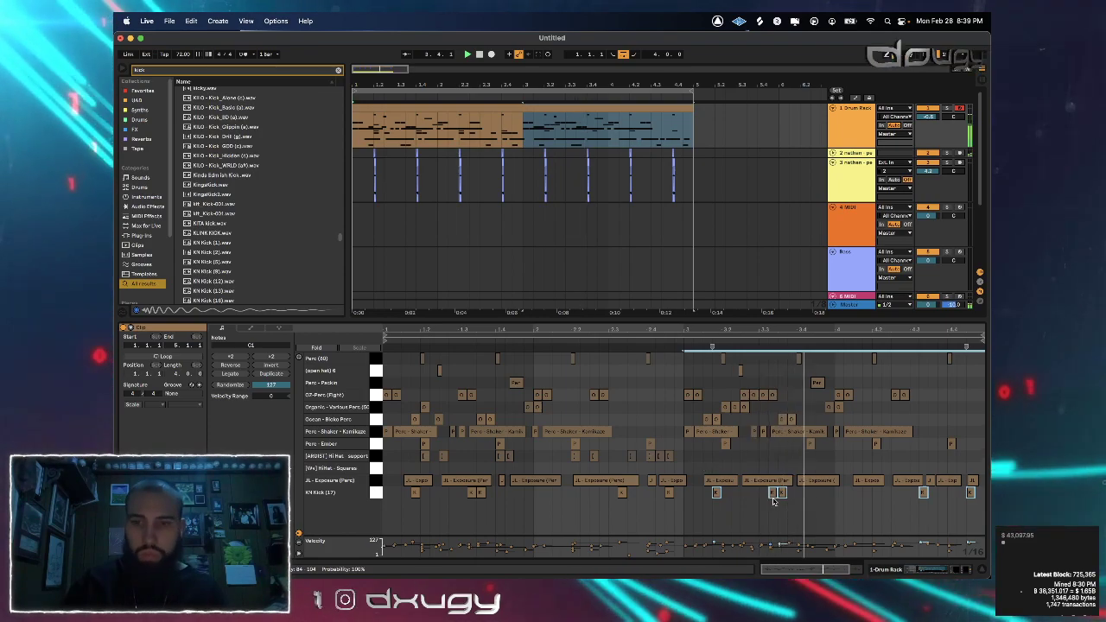
# Move the pair of adjacent kick notes in bar 3 from the third beat to the end of the fourth
pyautogui.click(797, 500)
pyautogui.moveTo(765, 489); pyautogui.dragTo(825, 496)
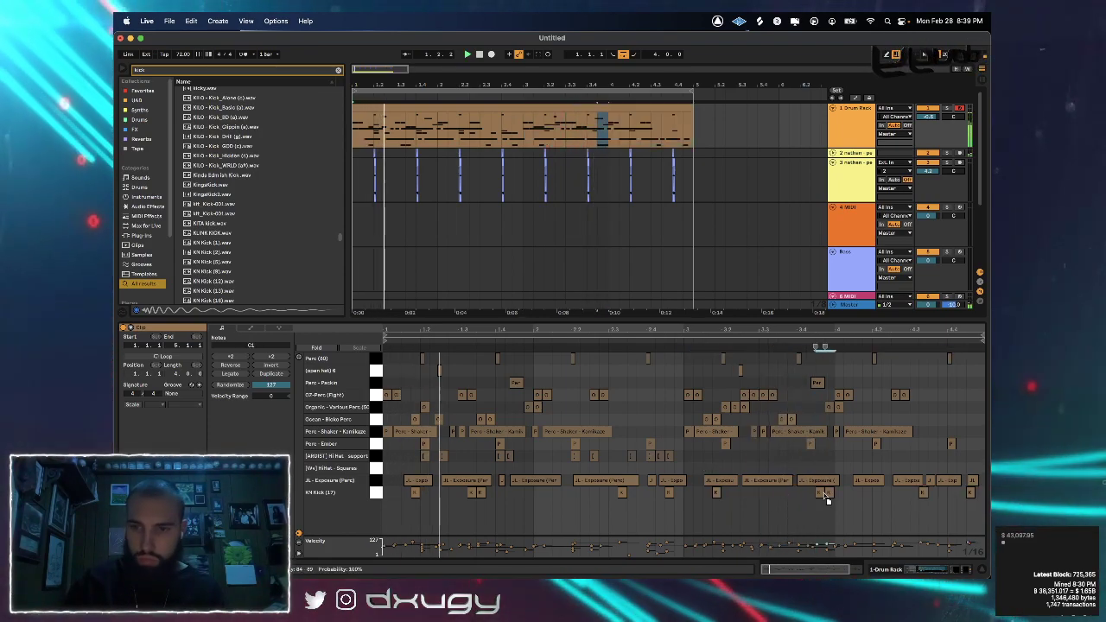
pyautogui.click(924, 568)
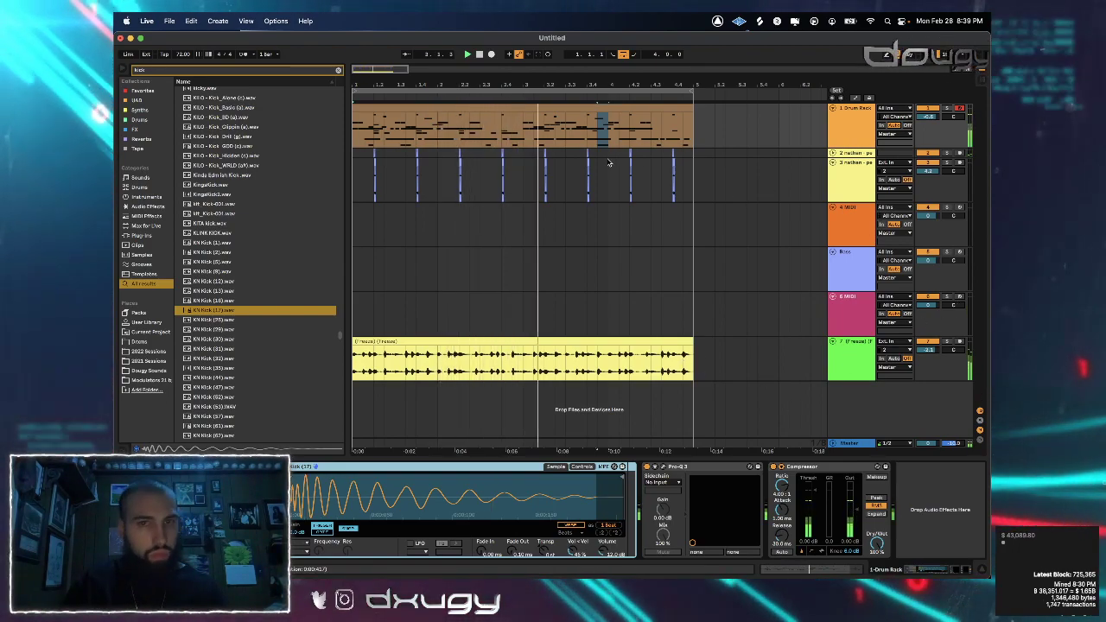
pyautogui.click(947, 343)
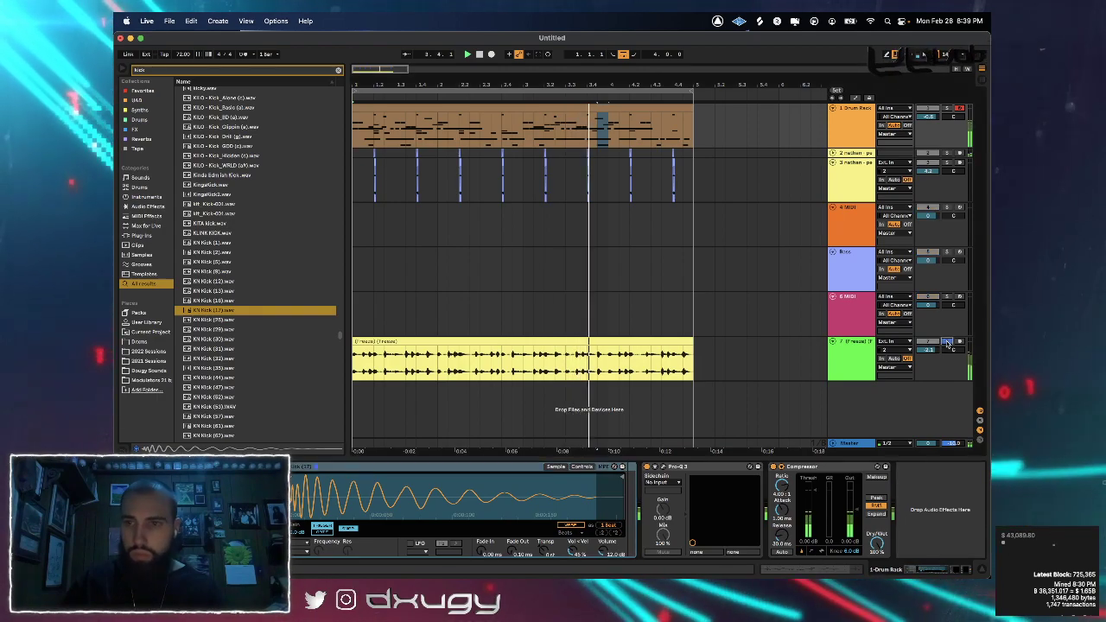
# Unsolo the frozen audio on track 7, select the Drum Rack track and show its Shaker - Kamikaze sample
pyautogui.click(948, 344)
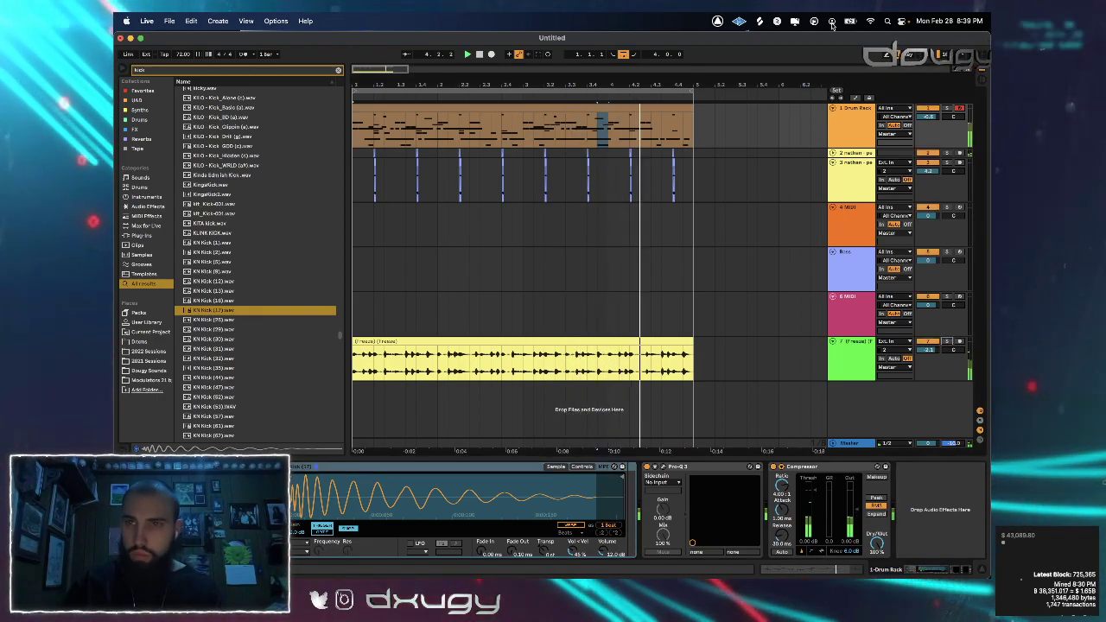
pyautogui.click(852, 119)
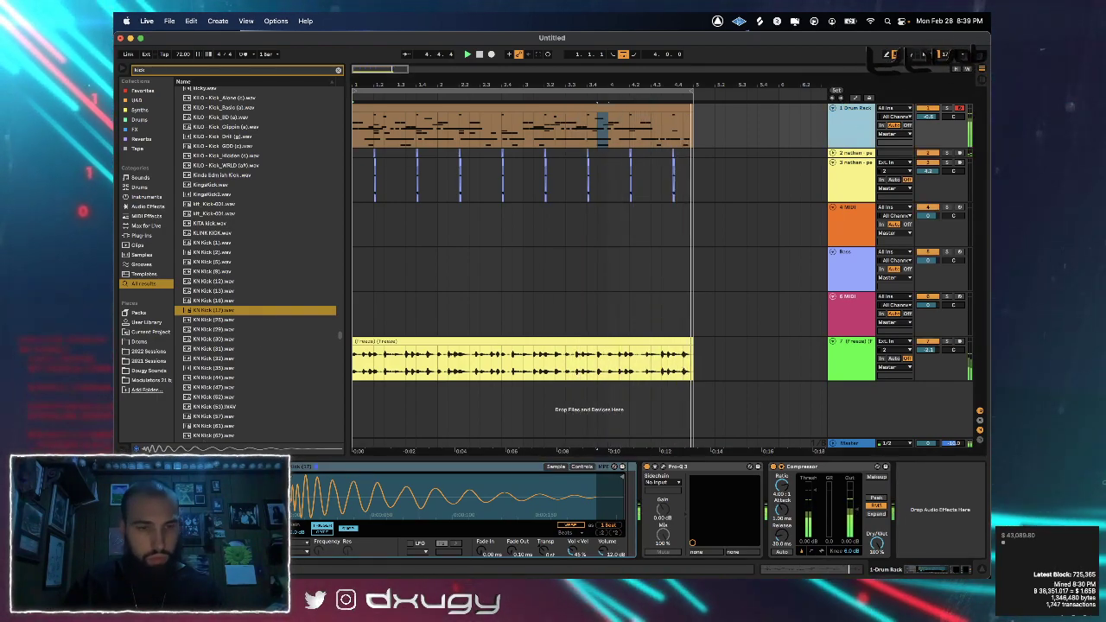
pyautogui.press('space')
pyautogui.click(220, 518)
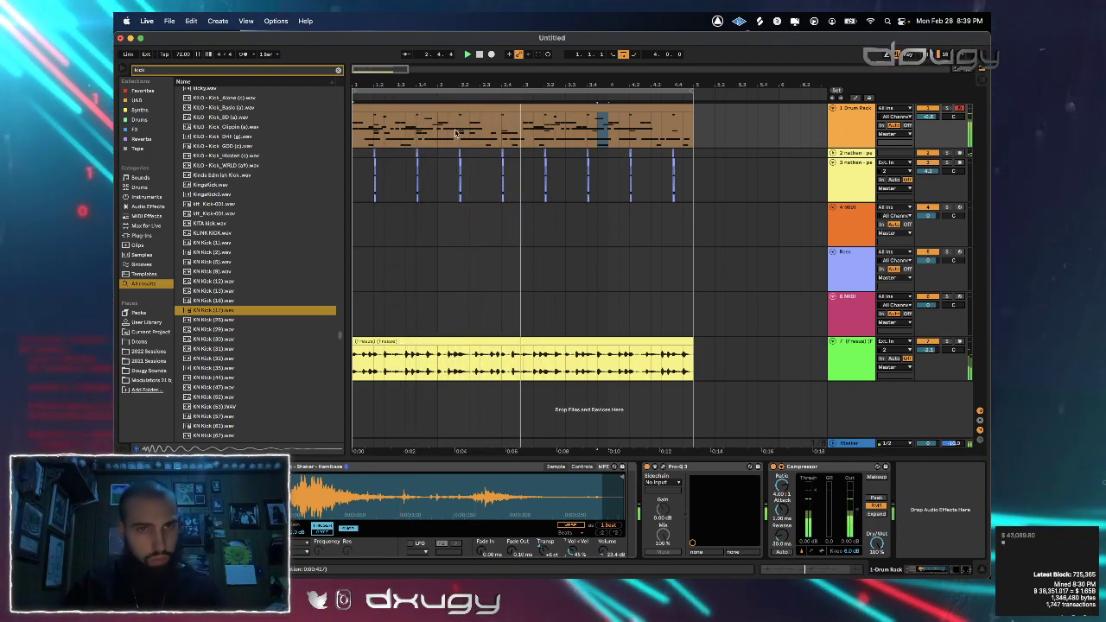
# Try shortening the Drum Rack clip's fourth beat of bar 3 to leave a small gap before bar 4
pyautogui.click(417, 90)
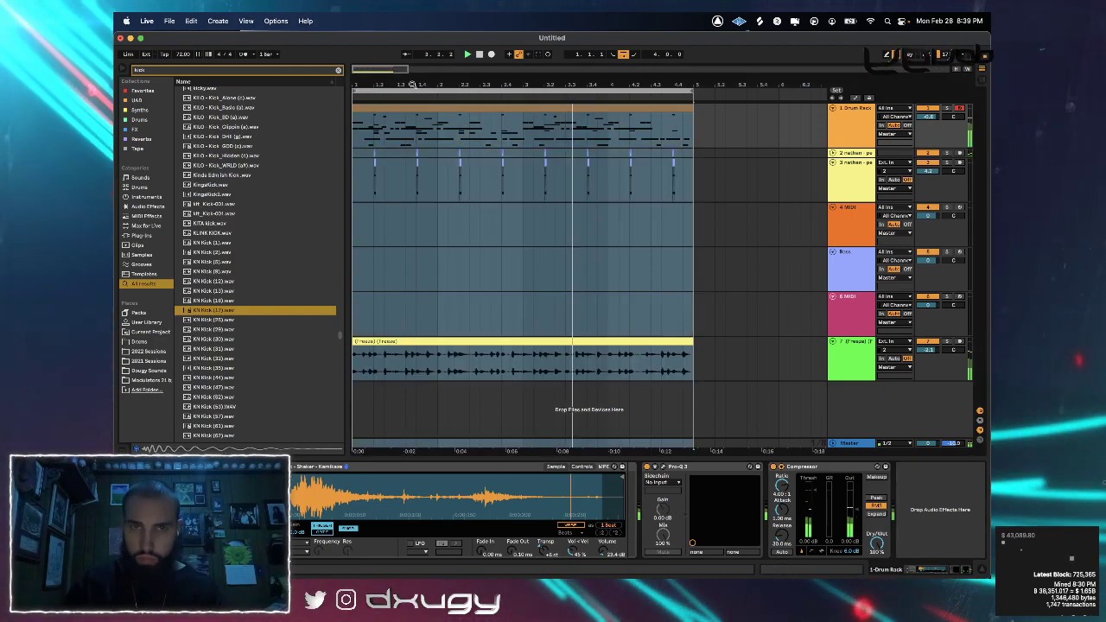
pyautogui.moveTo(414, 85); pyautogui.dragTo(414, 104)
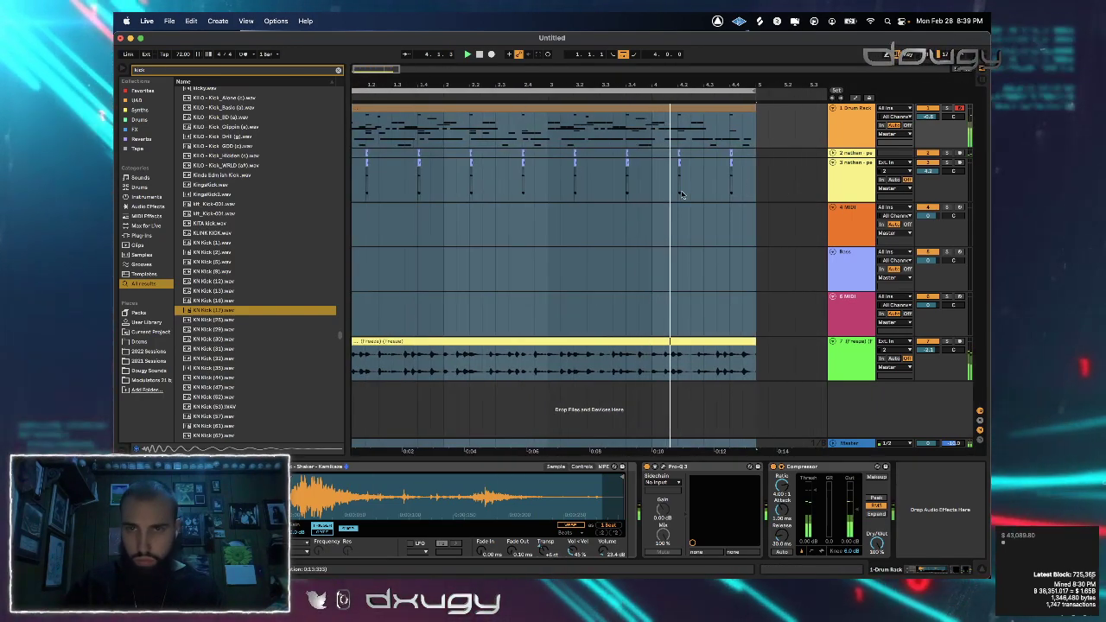
pyautogui.click(626, 87)
pyautogui.moveTo(634, 87); pyautogui.dragTo(615, 104)
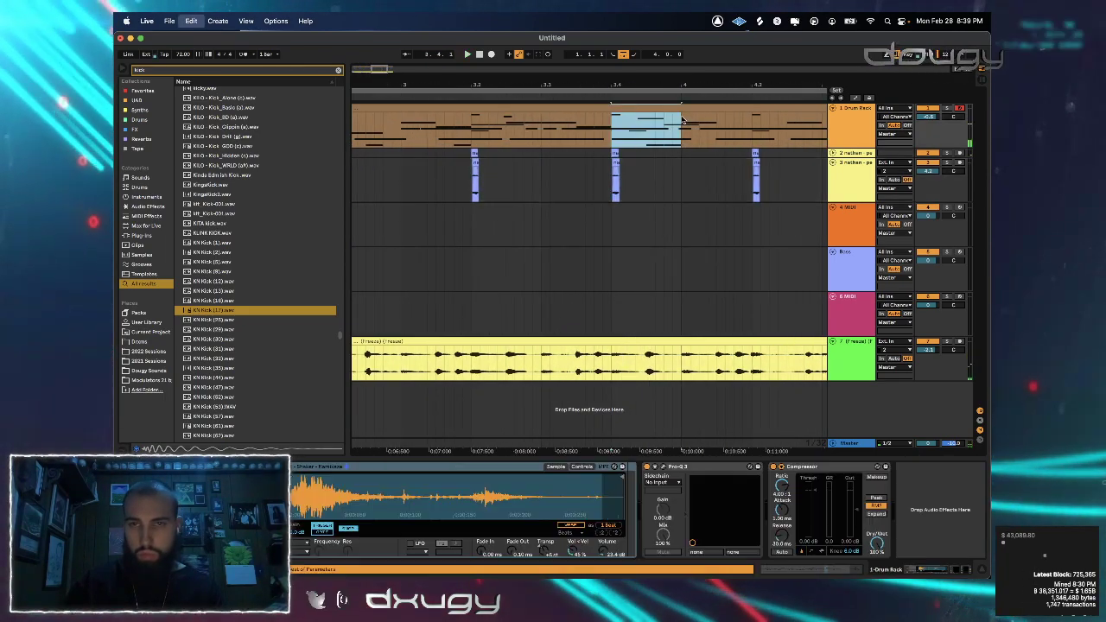
pyautogui.click(638, 135)
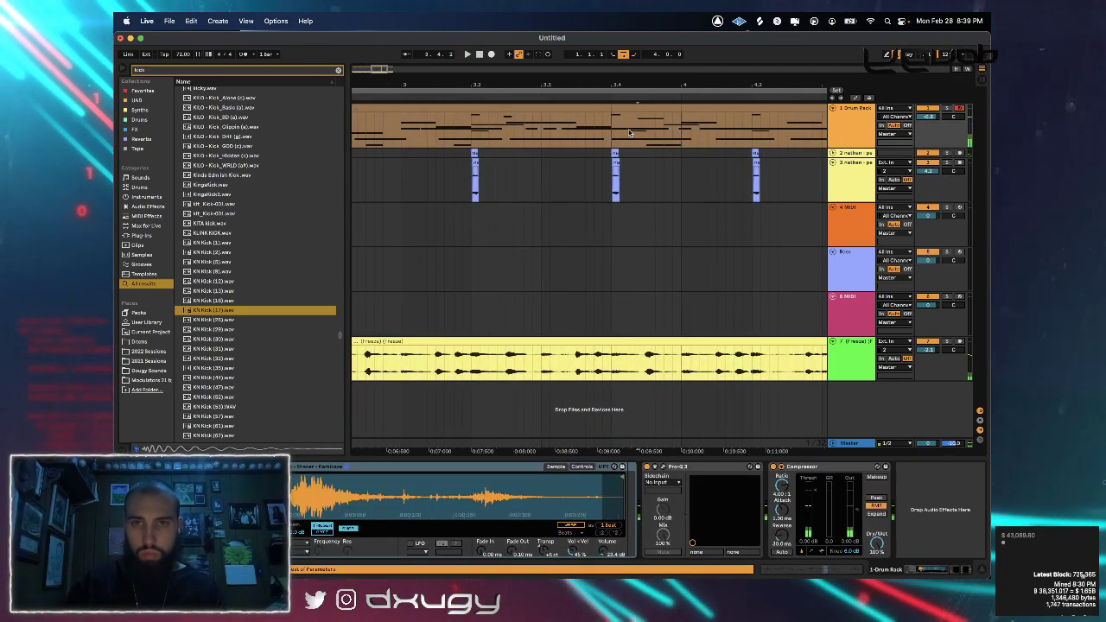
pyautogui.moveTo(645, 107); pyautogui.dragTo(629, 109)
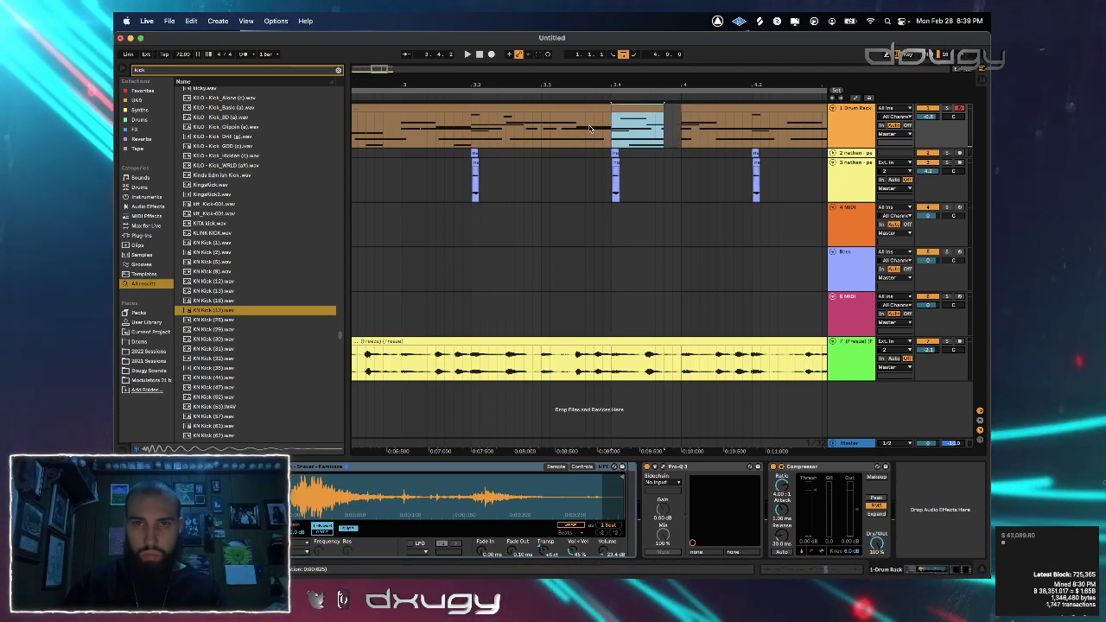
pyautogui.click(553, 126)
pyautogui.press('space')
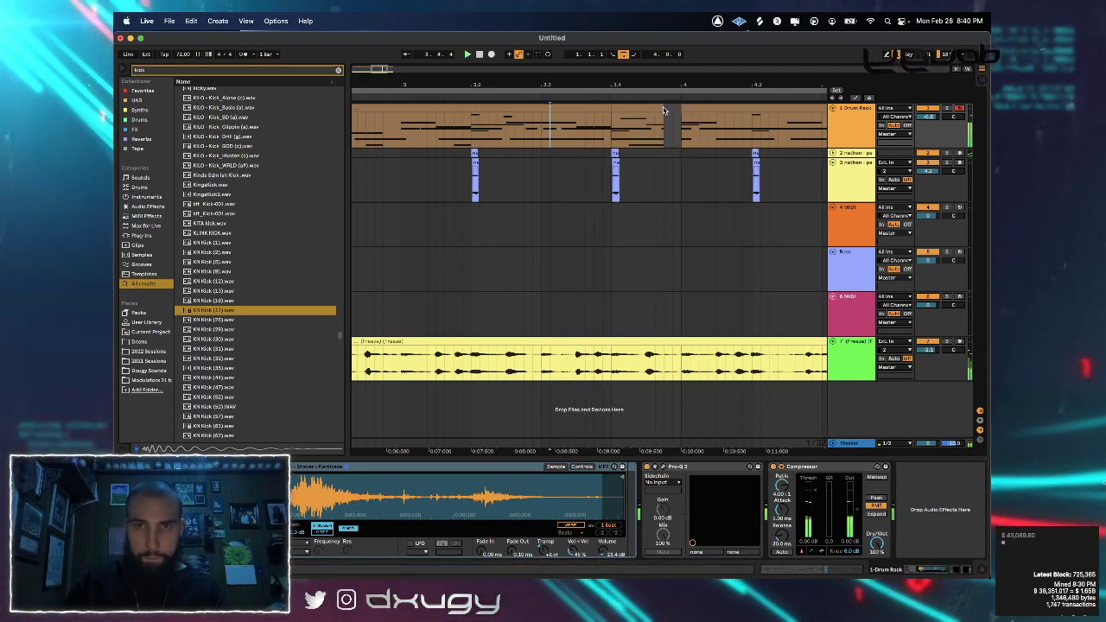
pyautogui.click(642, 138)
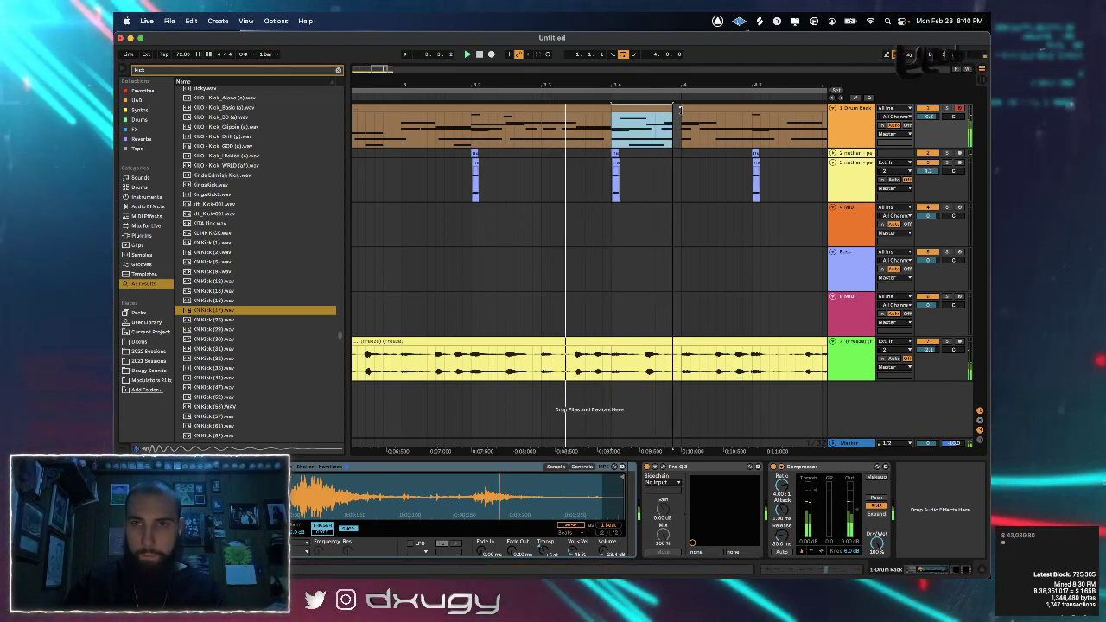
pyautogui.click(571, 130)
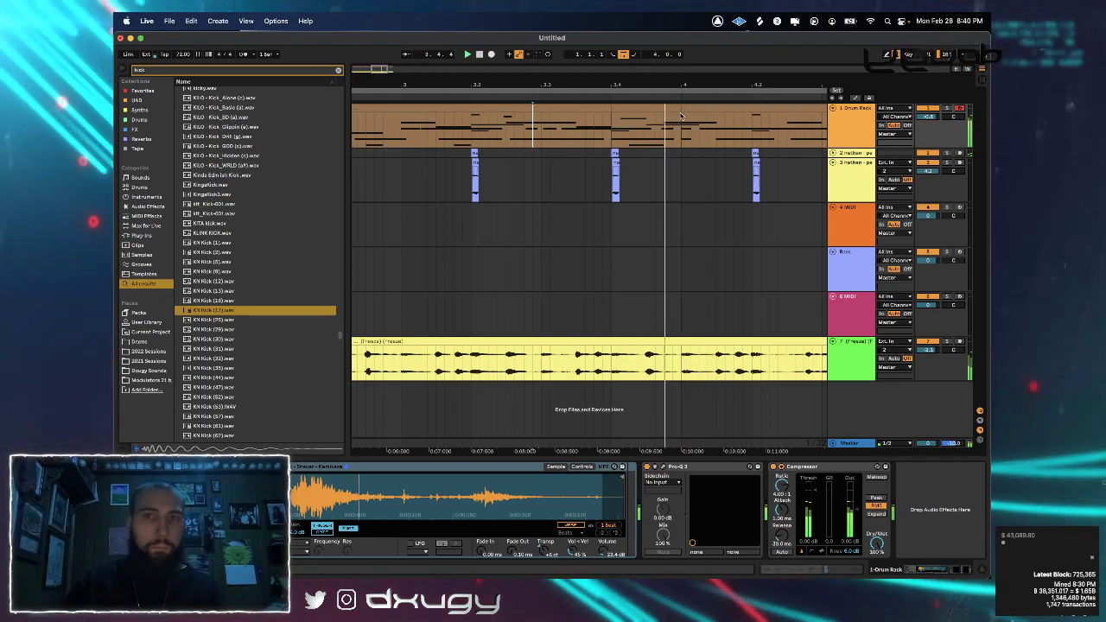
# Replay the full four-bar loop and briefly toggle the solo on track 7 to compare the parts
pyautogui.moveTo(677, 82); pyautogui.dragTo(528, 81)
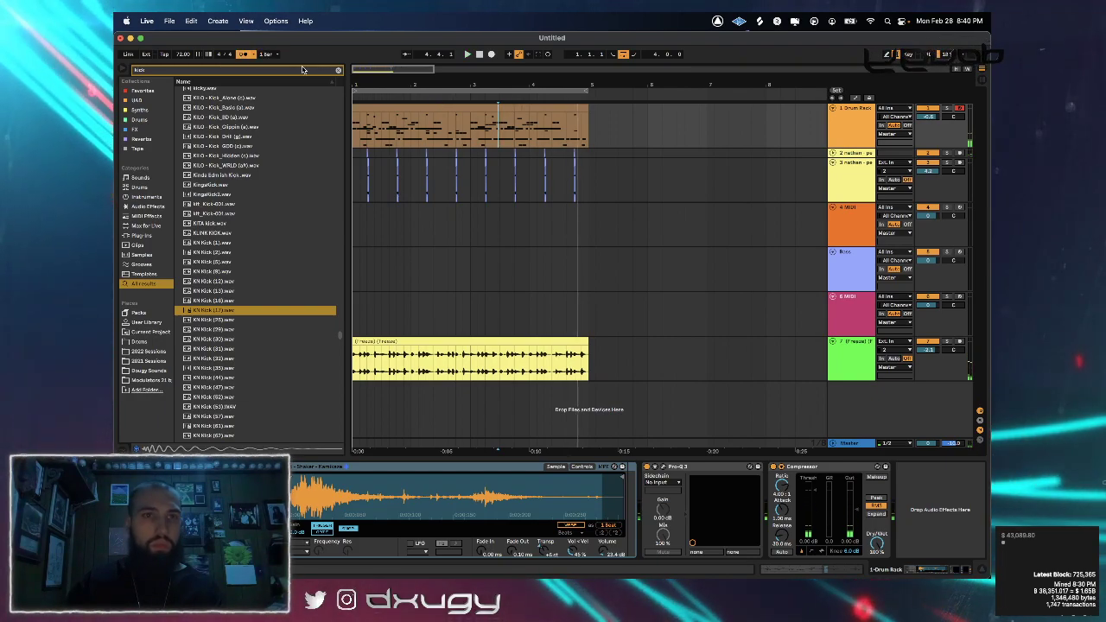
pyautogui.click(369, 92)
pyautogui.press('space')
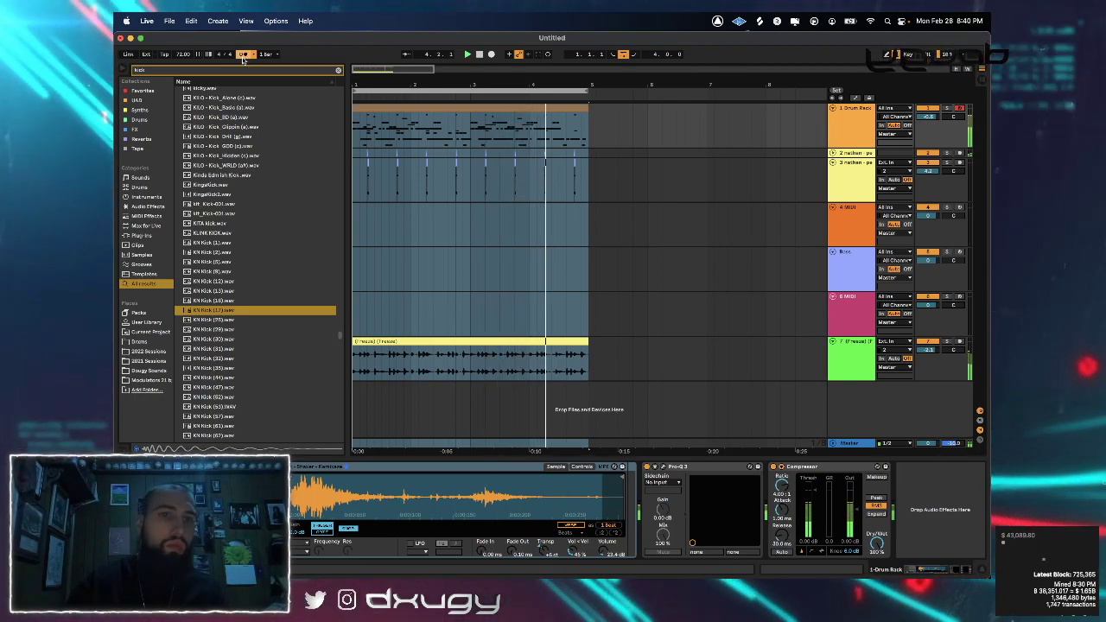
pyautogui.click(559, 133)
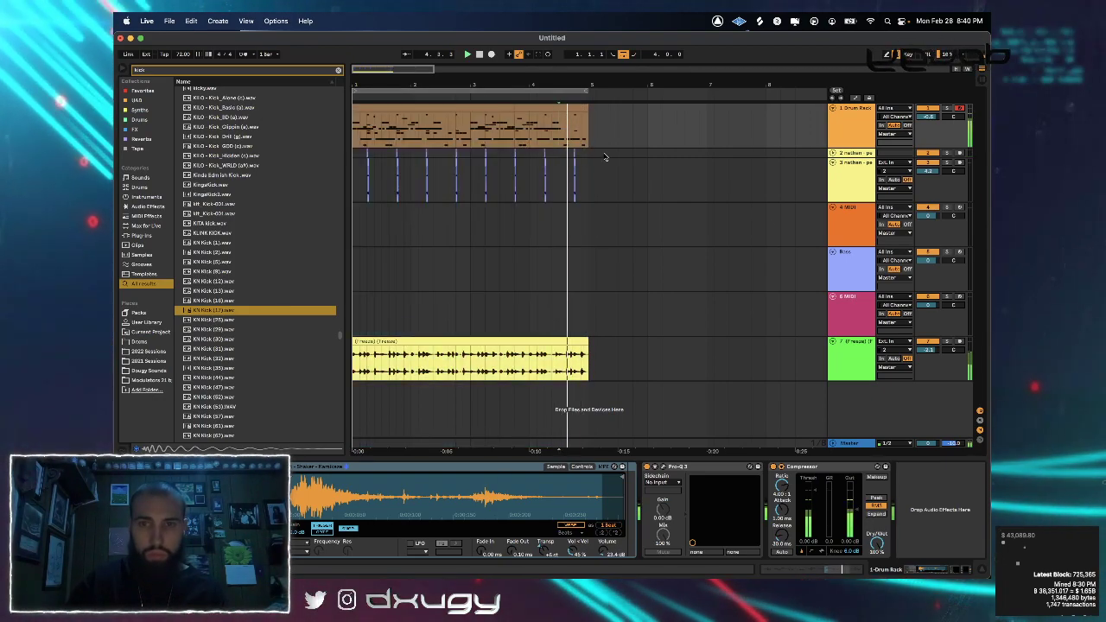
pyautogui.click(948, 344)
pyautogui.click(948, 344)
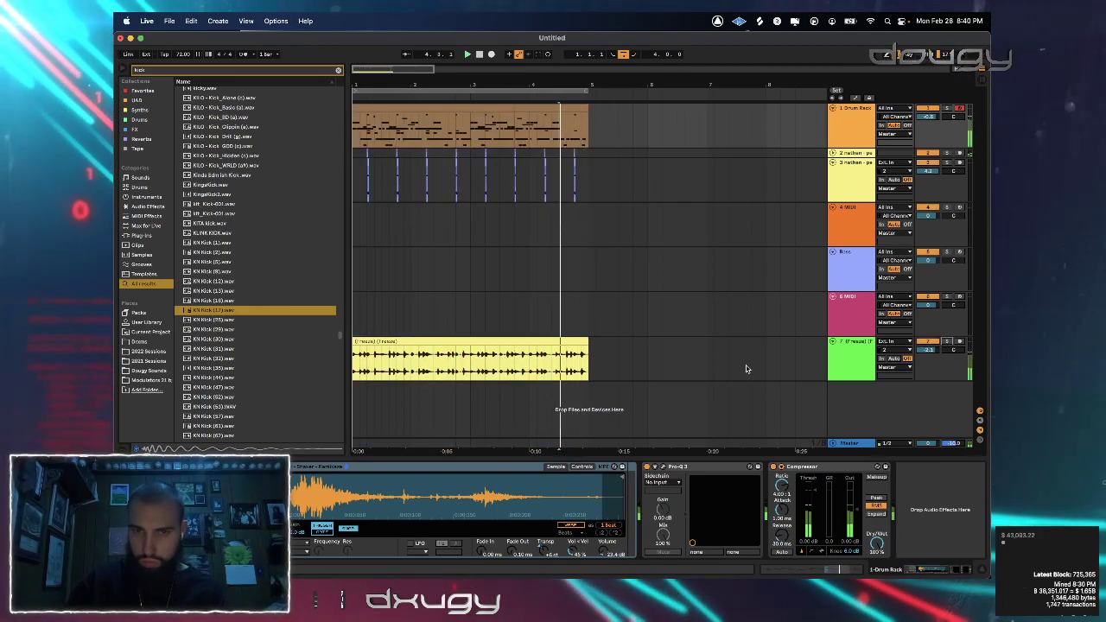
# Try removing the last two beats of bar 4 from the frozen audio on track 7, and undo the removal
pyautogui.press('Delete')
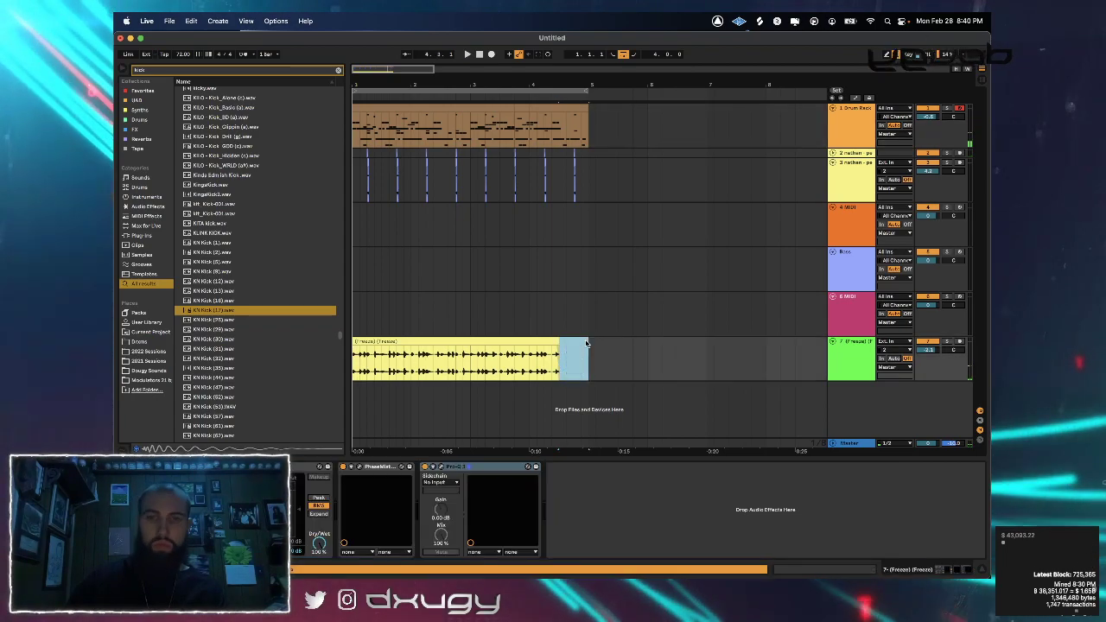
pyautogui.press('space')
pyautogui.press('space')
pyautogui.press('super+z')
# Try removing the last two beats of bar 4 from the Drum Rack clip, and play the loop
pyautogui.moveTo(560, 123); pyautogui.dragTo(586, 109)
pyautogui.press('Delete')
pyautogui.press('space')
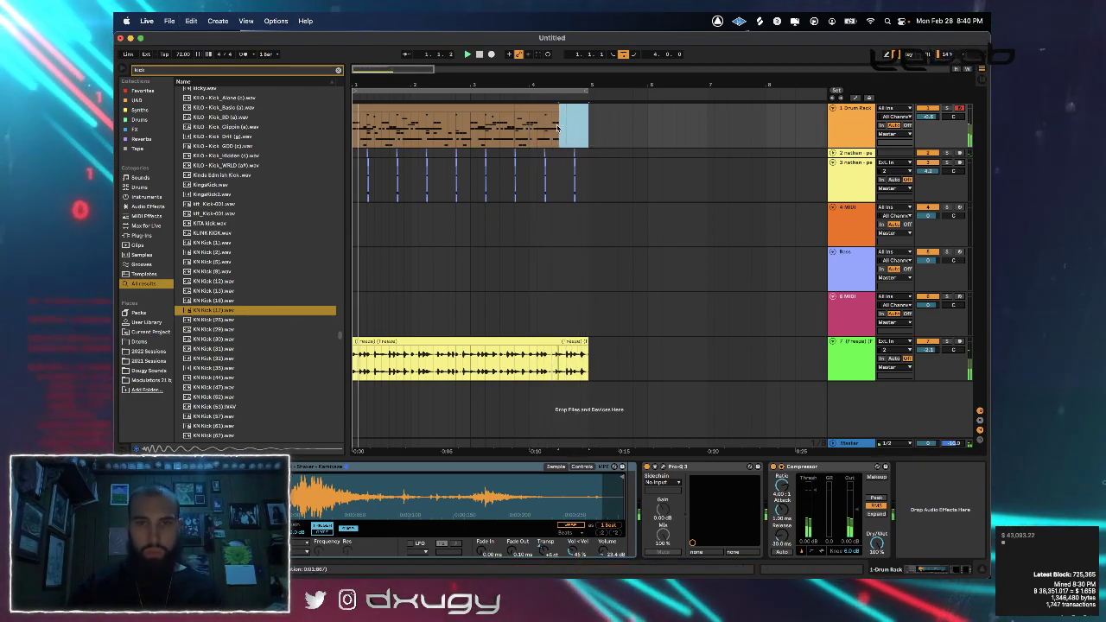
# In the Drum Rack clip covering bar 4's last two beats, delete the shaker, JL - Exposure (Perc) and third-beat kick notes
pyautogui.doubleClick(569, 109)
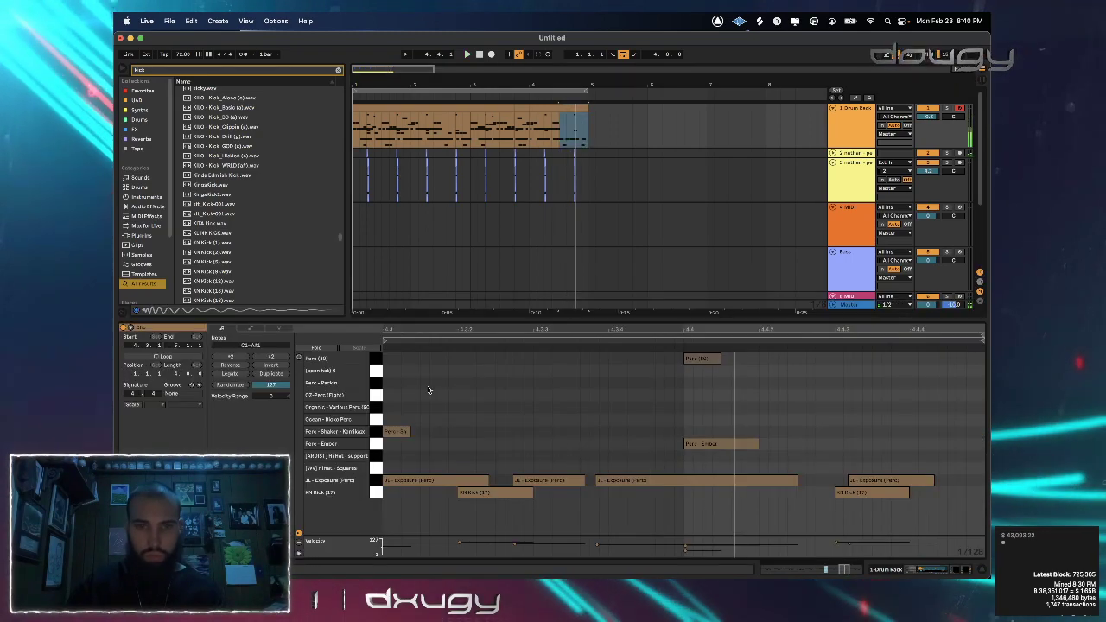
pyautogui.moveTo(394, 389); pyautogui.dragTo(608, 527)
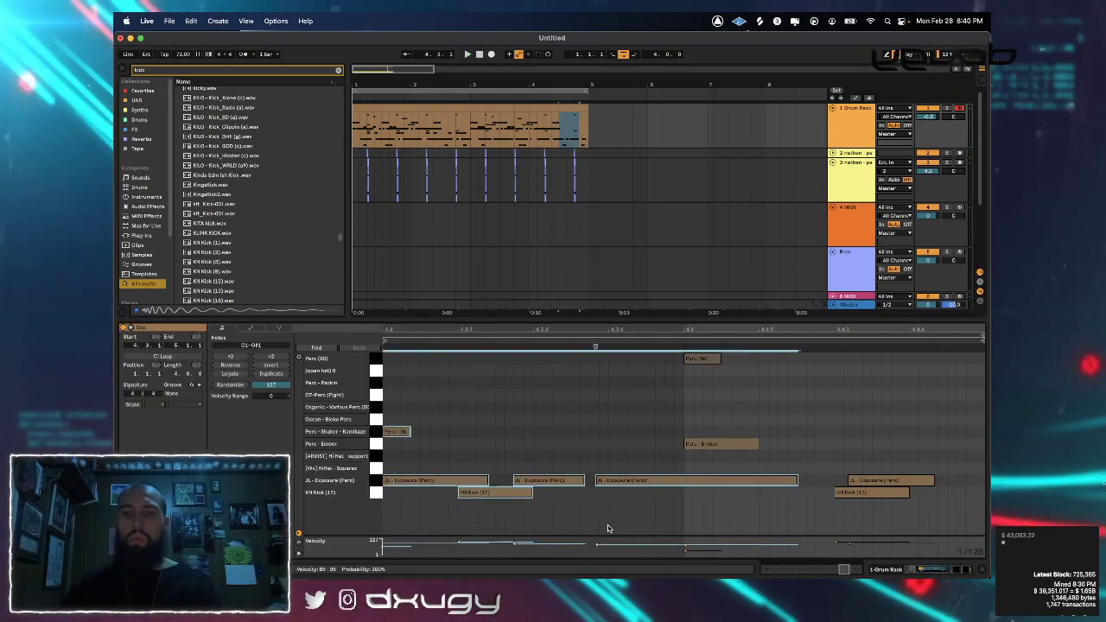
pyautogui.press('Delete')
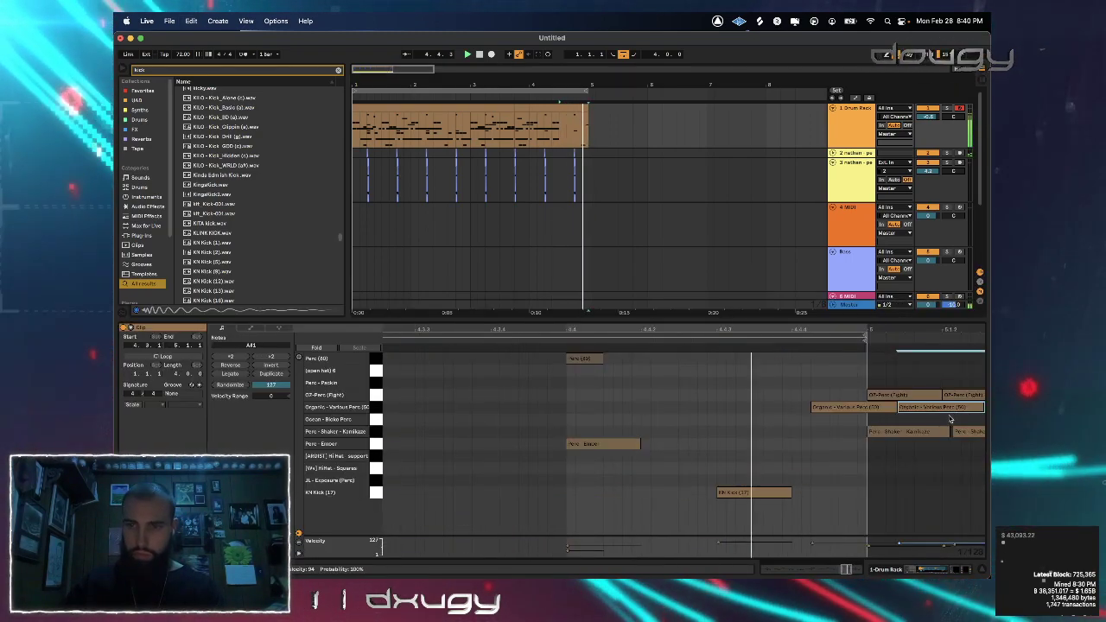
# Try placing G7-Perc (Fight) and Hi Hat support notes around the last kick of bar 4
pyautogui.moveTo(855, 409); pyautogui.dragTo(789, 399)
pyautogui.moveTo(873, 397); pyautogui.dragTo(787, 463)
pyautogui.press('super+d')
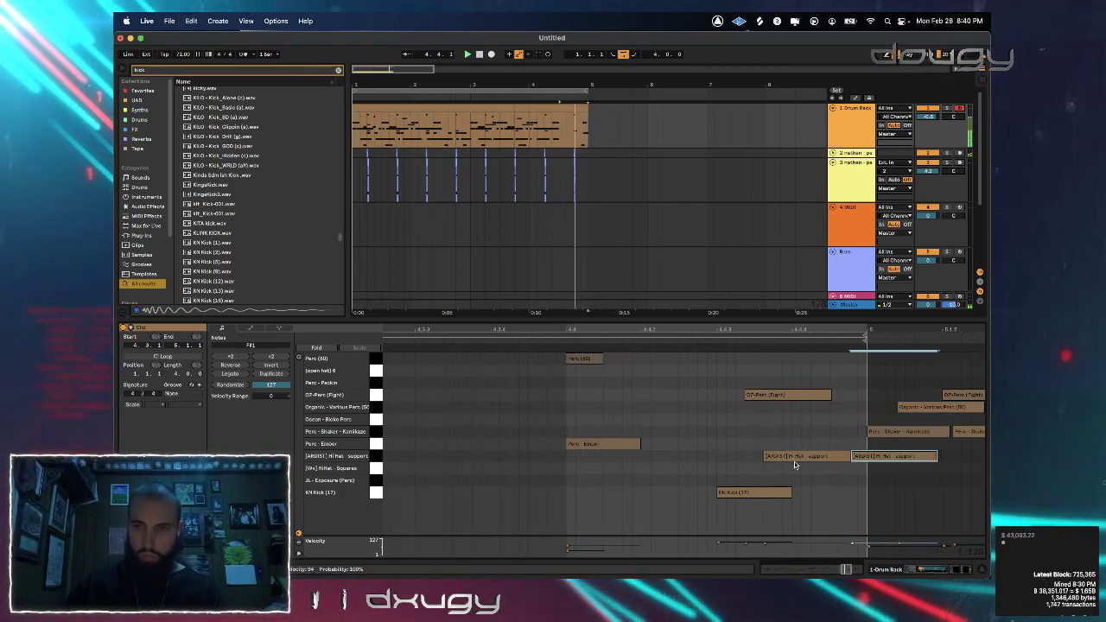
pyautogui.moveTo(865, 457); pyautogui.dragTo(859, 517)
# Add two short Hi Hat - Squares notes in bar 4's fourth beat, one just before the last kick and one on it
pyautogui.click(860, 481)
pyautogui.moveTo(858, 470); pyautogui.dragTo(772, 472)
pyautogui.press('space')
pyautogui.press('space')
pyautogui.press('super+d')
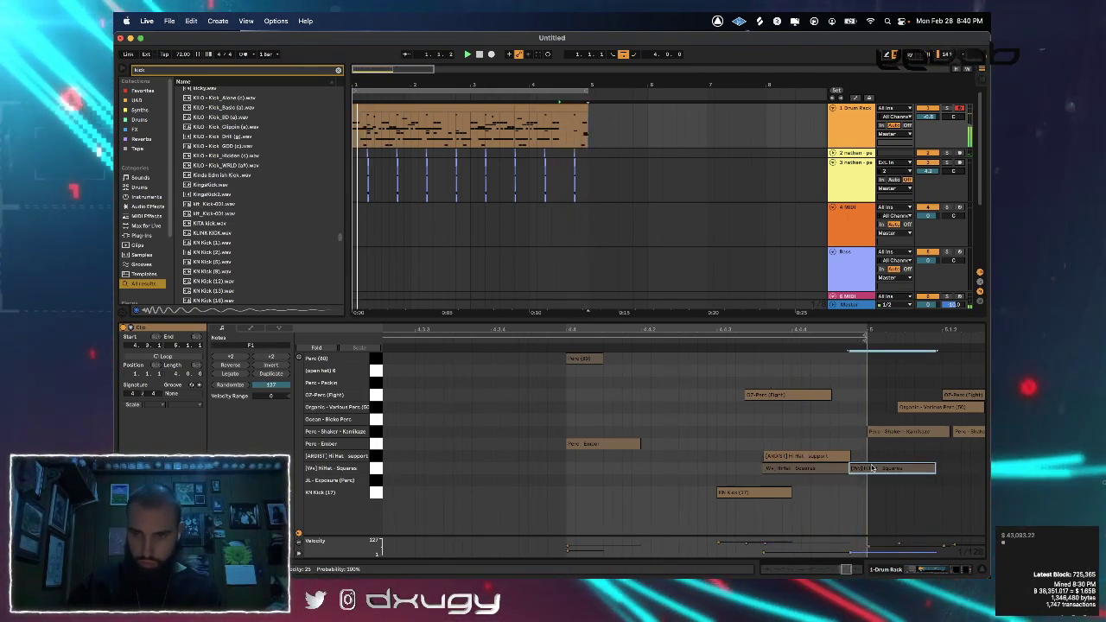
pyautogui.moveTo(872, 468); pyautogui.dragTo(707, 467)
pyautogui.click(727, 456)
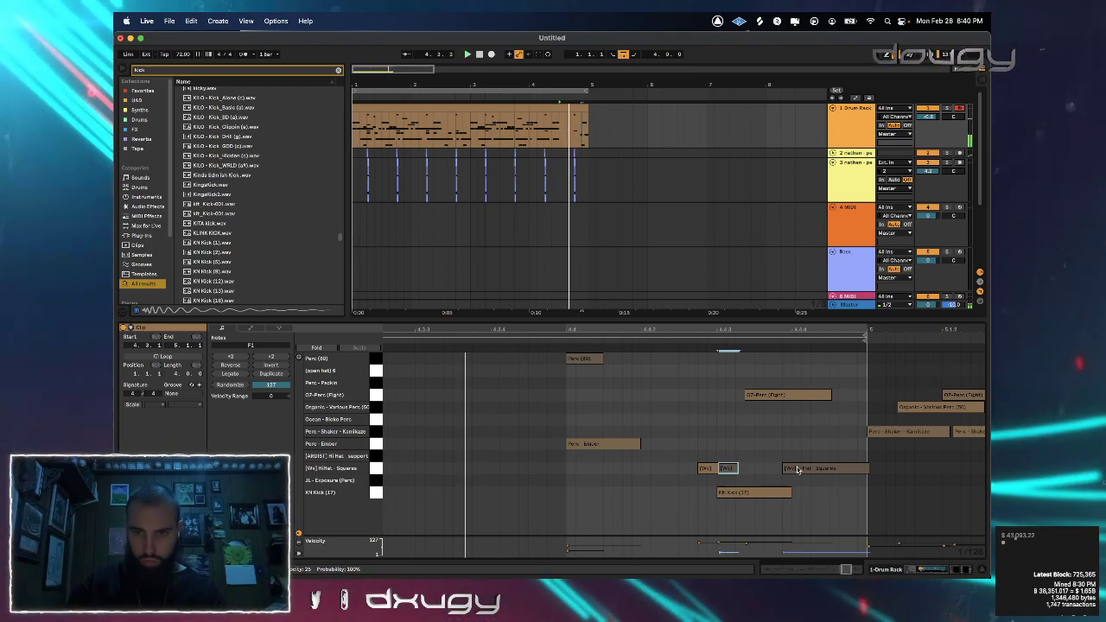
# Delete the long Hi Hat - Squares note and the G7-Perc (Fight) note, and raise the second short hat's velocity
pyautogui.doubleClick(798, 469)
pyautogui.doubleClick(781, 398)
pyautogui.press('space')
pyautogui.press('space')
pyautogui.moveTo(733, 470); pyautogui.dragTo(733, 433)
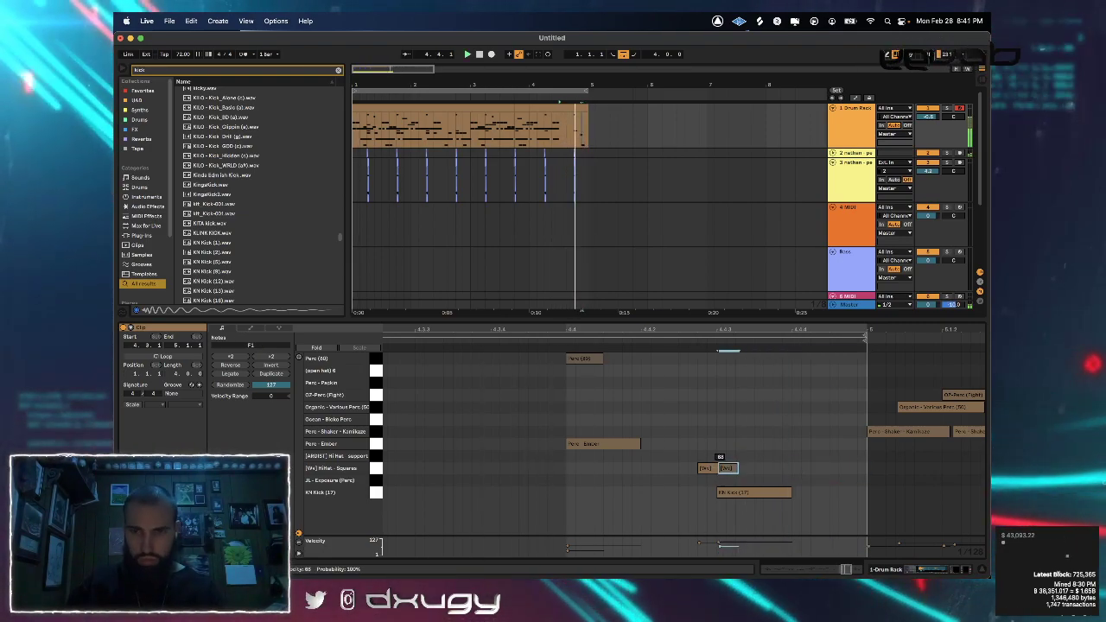
# Play the reworked ending of bar 4 from its fourth beat to check the hat and kick fill
pyautogui.click(749, 494)
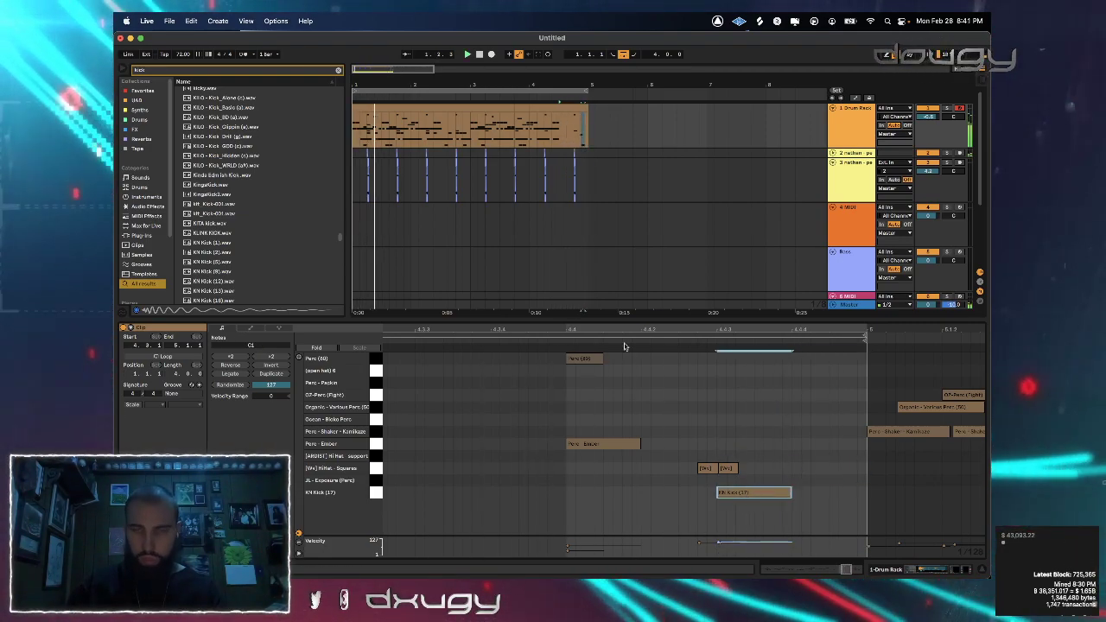
pyautogui.scroll(5, 576, 123)
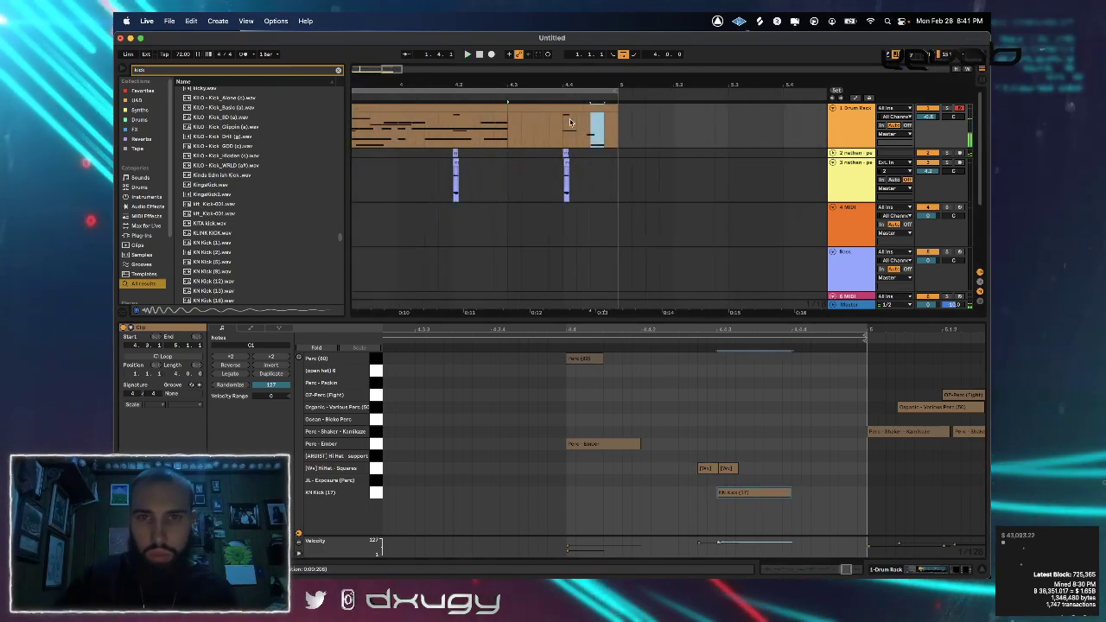
pyautogui.click(565, 123)
pyautogui.press('space')
pyautogui.press('space')
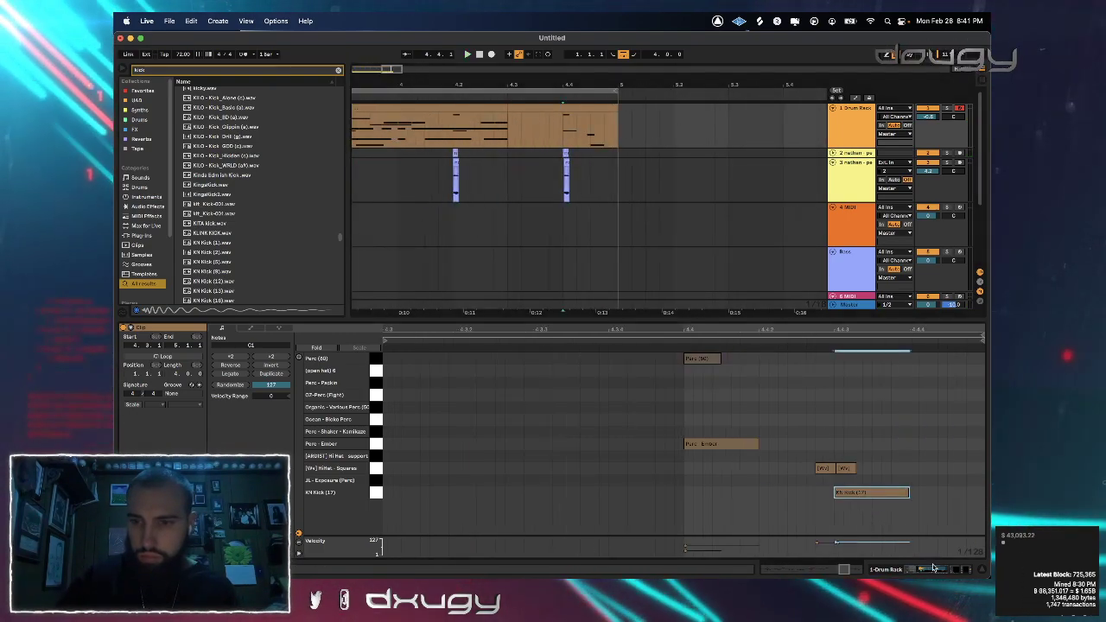
pyautogui.click(933, 568)
pyautogui.click(338, 70)
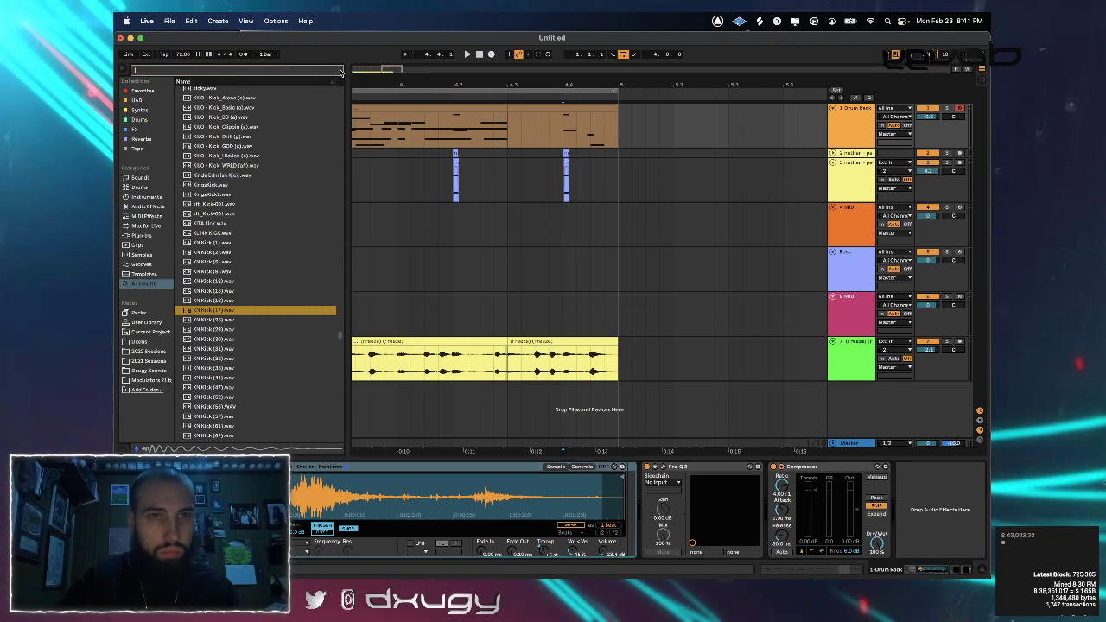
pyautogui.write('perc')
pyautogui.click(292, 198)
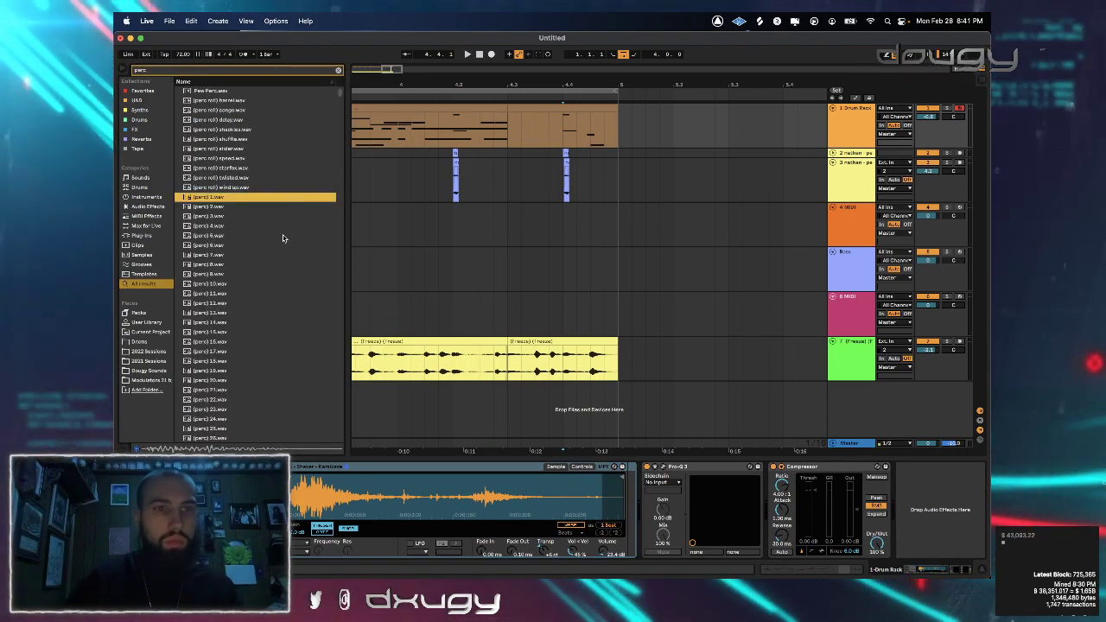
pyautogui.click(282, 244)
pyautogui.scroll(-5, 279, 243)
pyautogui.click(259, 236)
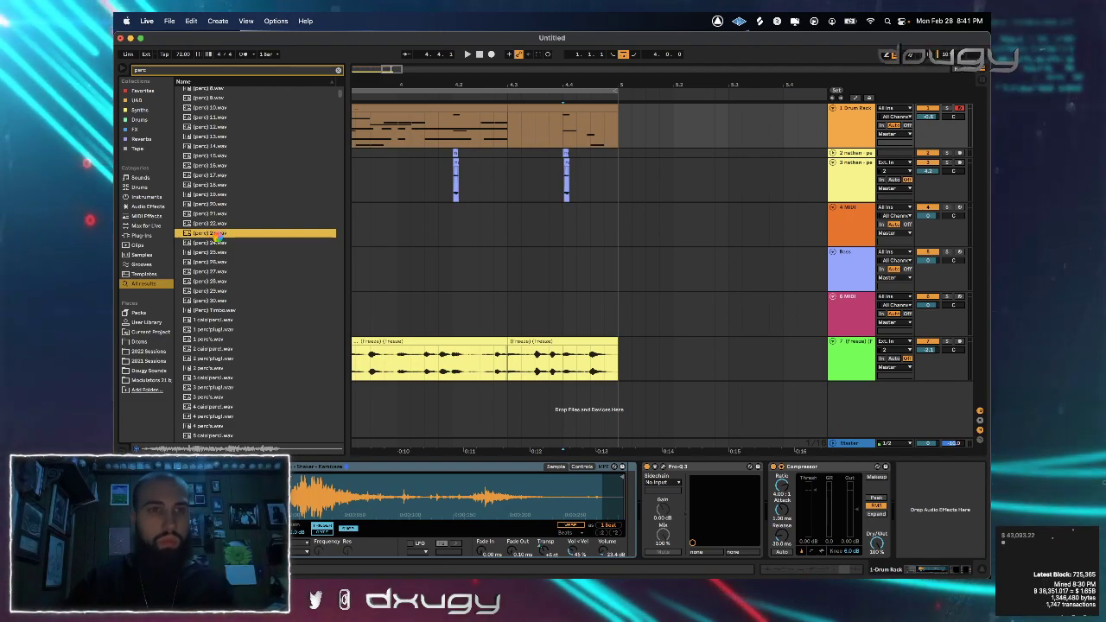
# Check the live stream in Streamlabs Desktop, and switch back to Live
pyautogui.press('super+Tab')
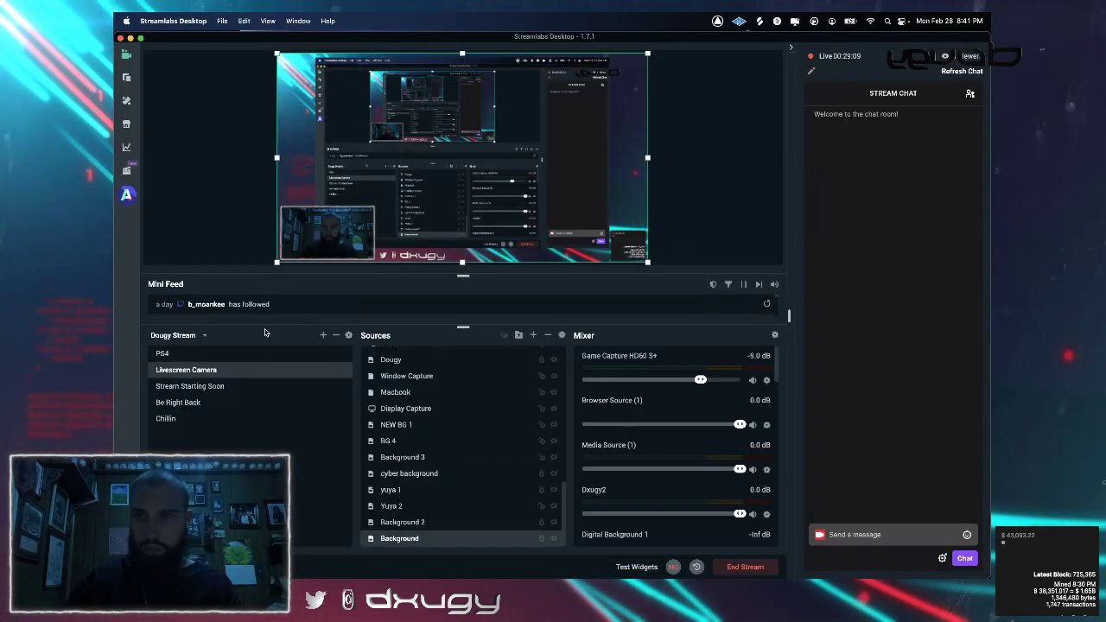
pyautogui.press('super+Tab')
# Audition more percussion samples and try loading the number 28 calo'perc sample into the Drum Rack
pyautogui.scroll(-1, 216, 289)
pyautogui.click(214, 285)
pyautogui.click(213, 314)
pyautogui.click(211, 325)
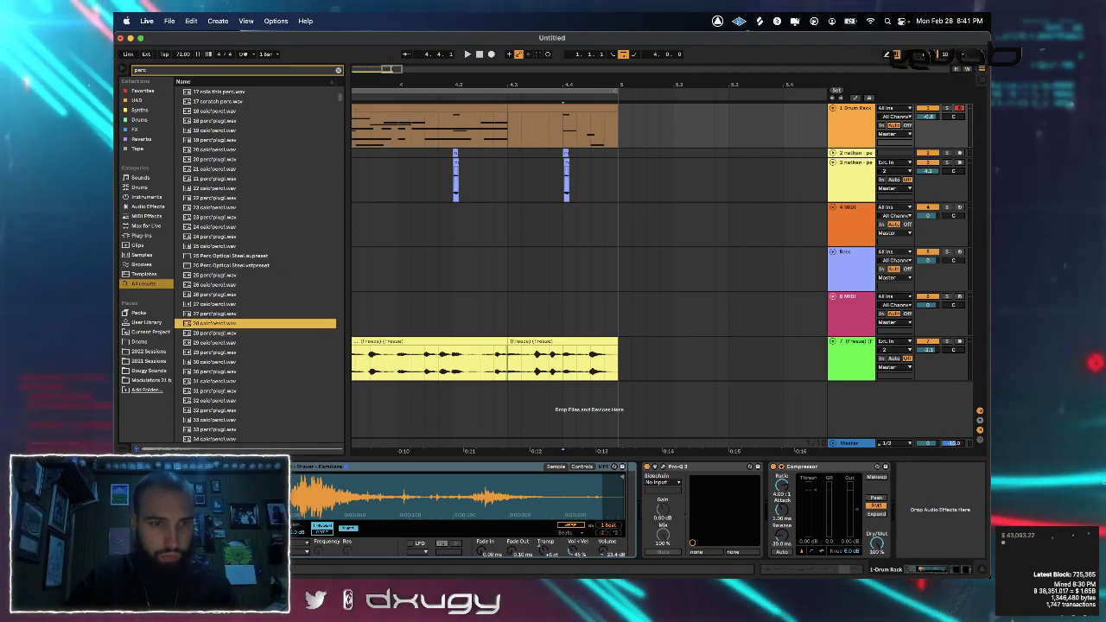
pyautogui.moveTo(213, 324); pyautogui.dragTo(197, 498)
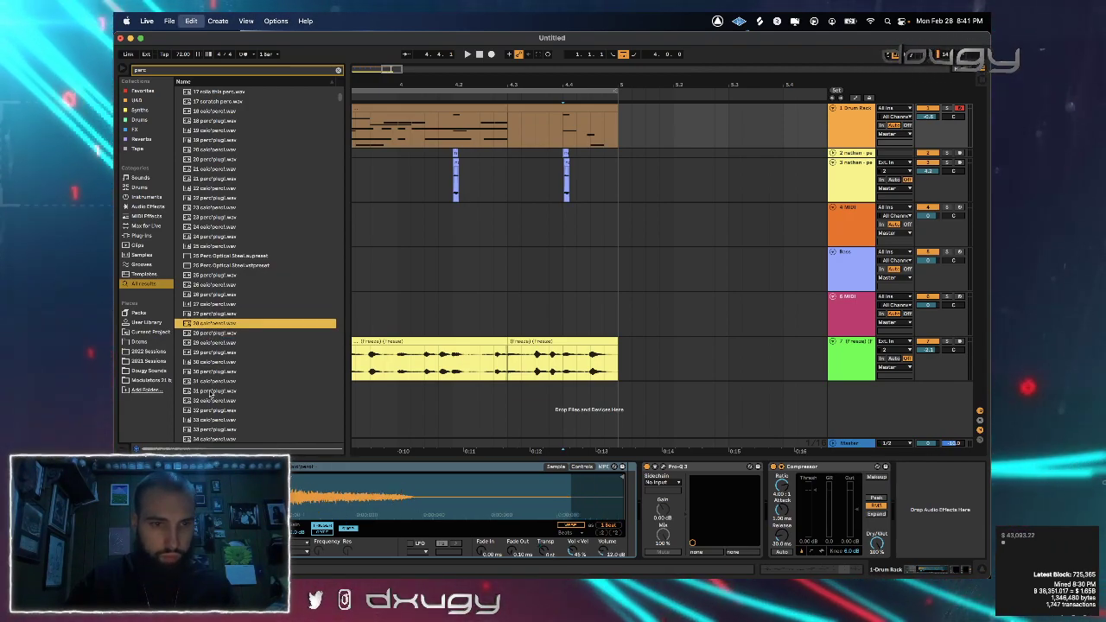
pyautogui.click(199, 390)
# Search the sample browser for "fx"
pyautogui.click(175, 71)
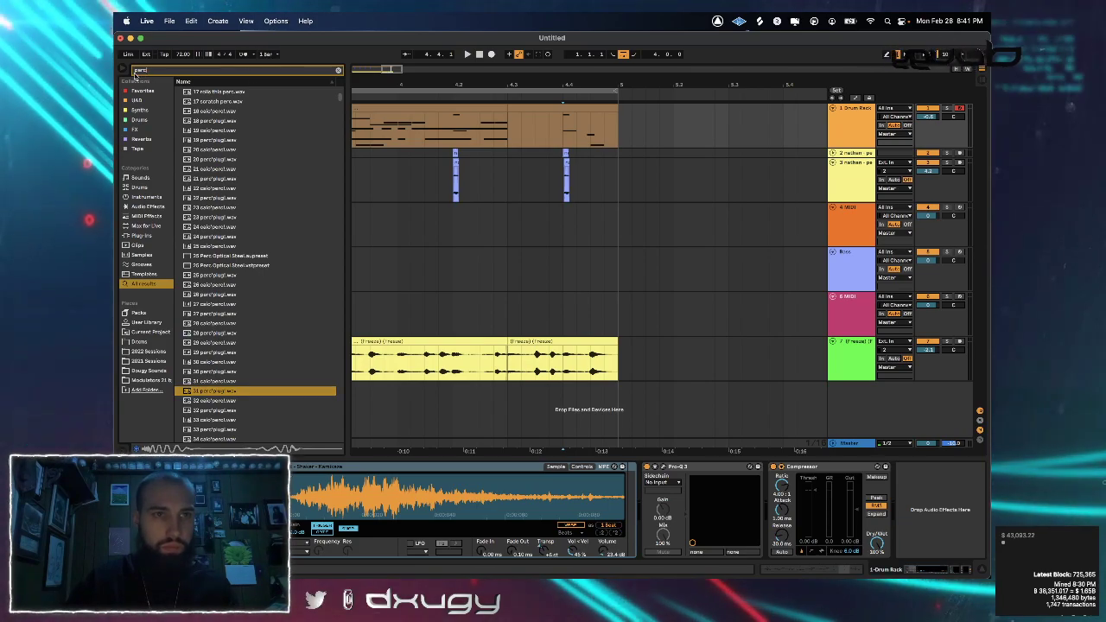
pyautogui.write('fx')
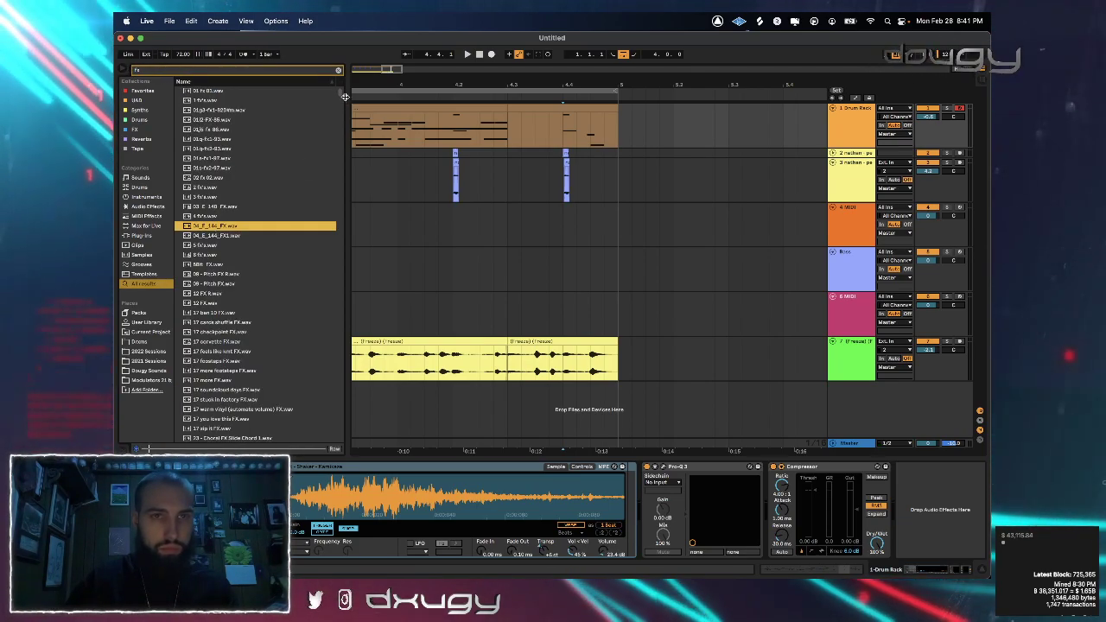
# Audition the reverse FX samples and place FX - Reverse V.wav on a new audio track across bar 4
pyautogui.moveTo(339, 94); pyautogui.dragTo(339, 198)
pyautogui.click(308, 197)
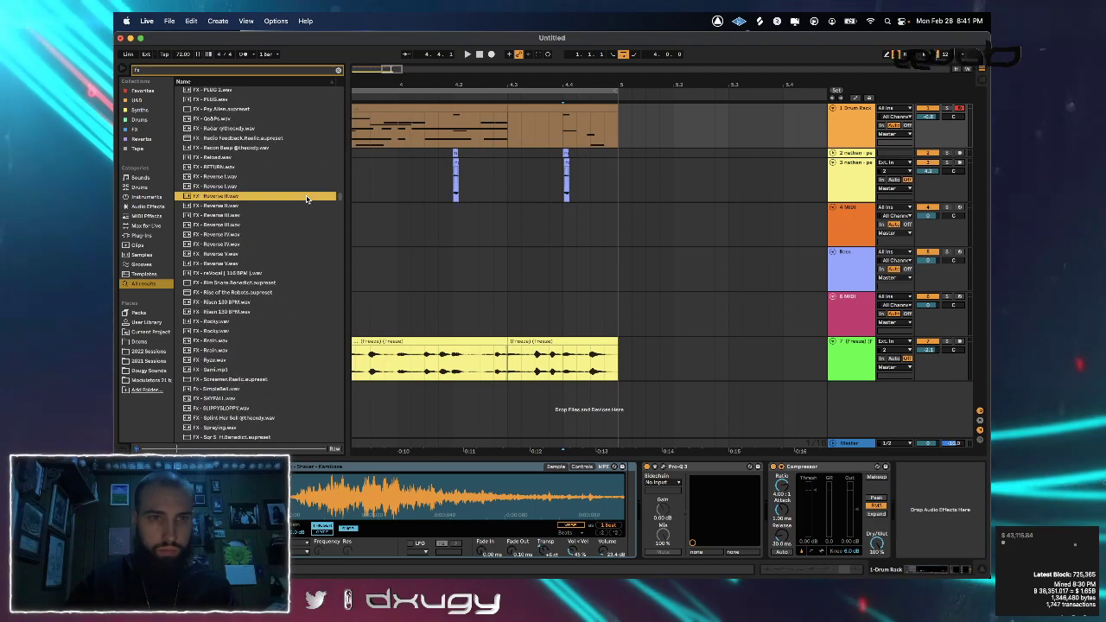
pyautogui.click(236, 257)
pyautogui.scroll(-3, 239, 259)
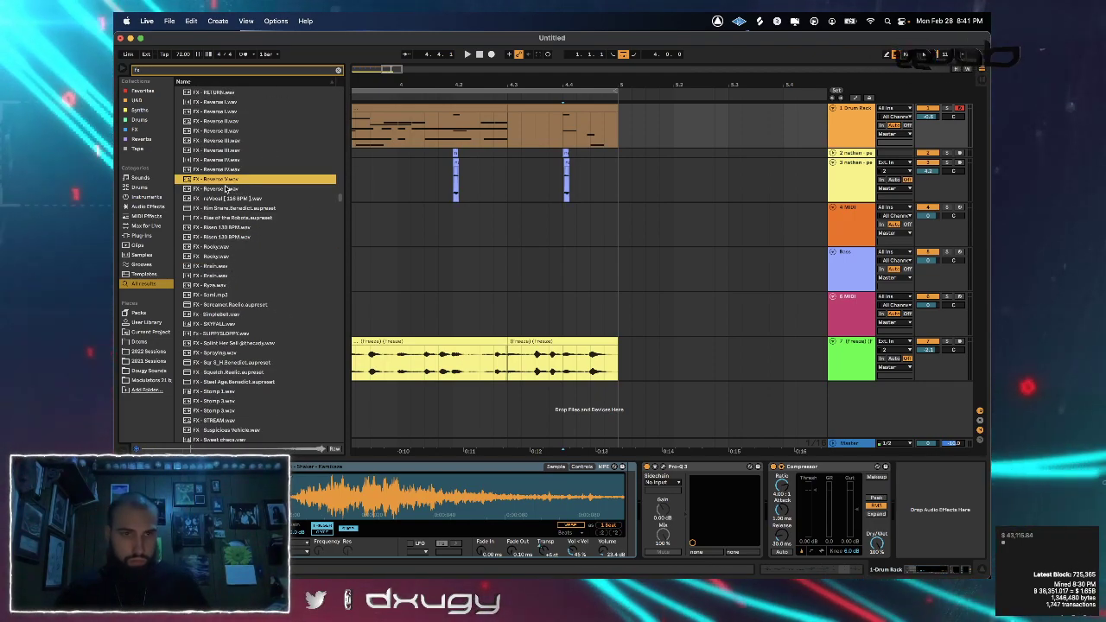
pyautogui.press('super+t')
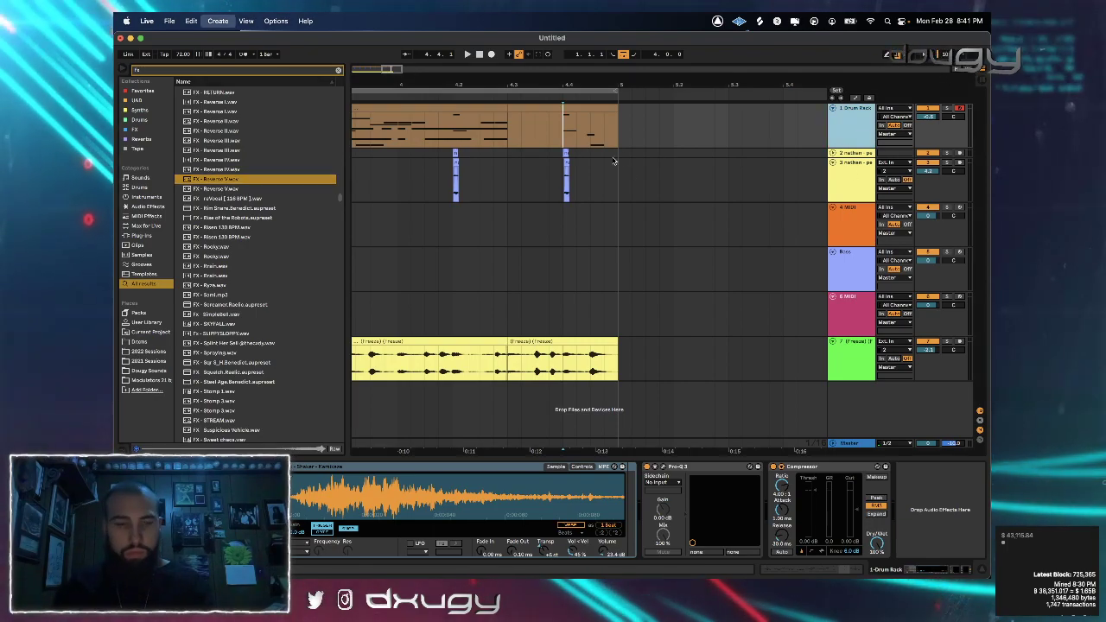
pyautogui.moveTo(251, 180); pyautogui.dragTo(401, 185)
pyautogui.press('space')
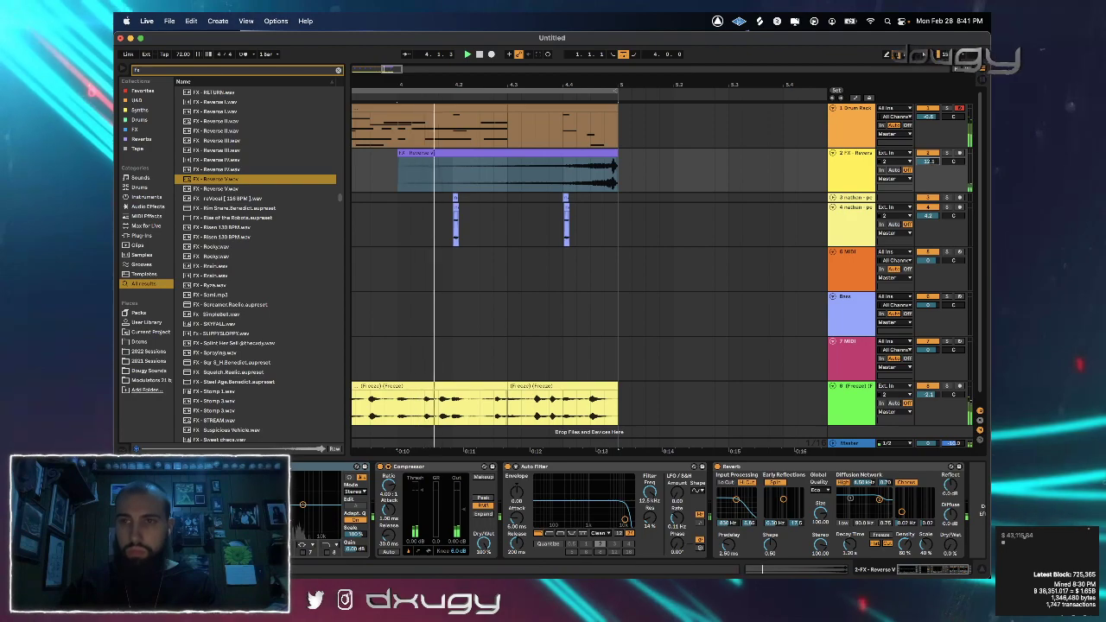
# Split the FX - Reverse V clip at 4.4, delete the part before the split and play the ending
pyautogui.press('space')
pyautogui.click(568, 180)
pyautogui.press('super+e')
pyautogui.click(577, 153)
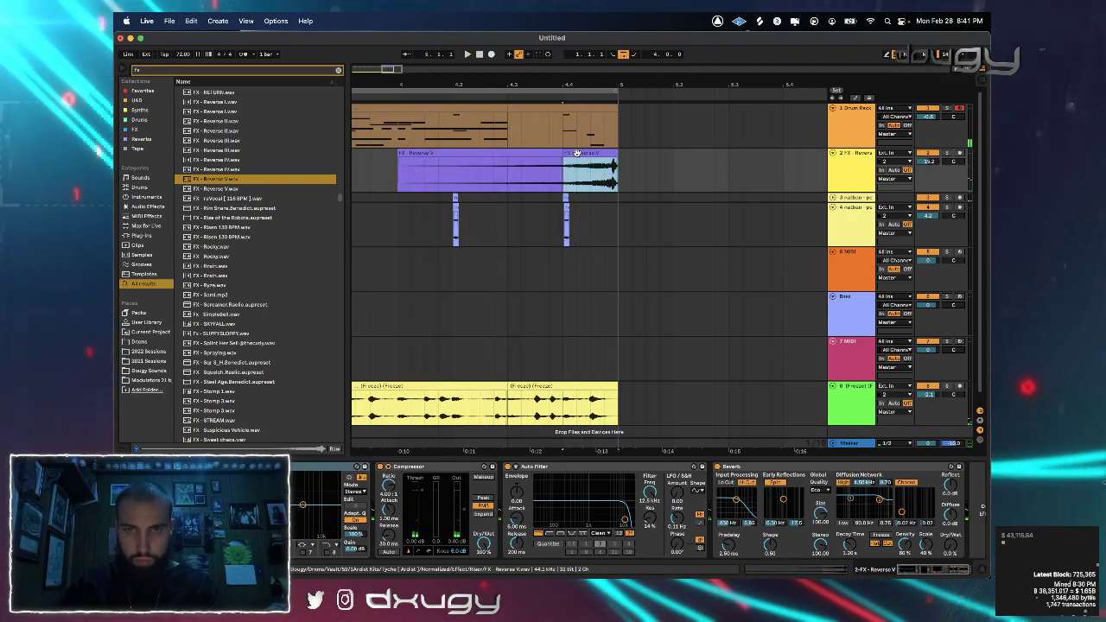
pyautogui.moveTo(566, 162); pyautogui.dragTo(587, 163)
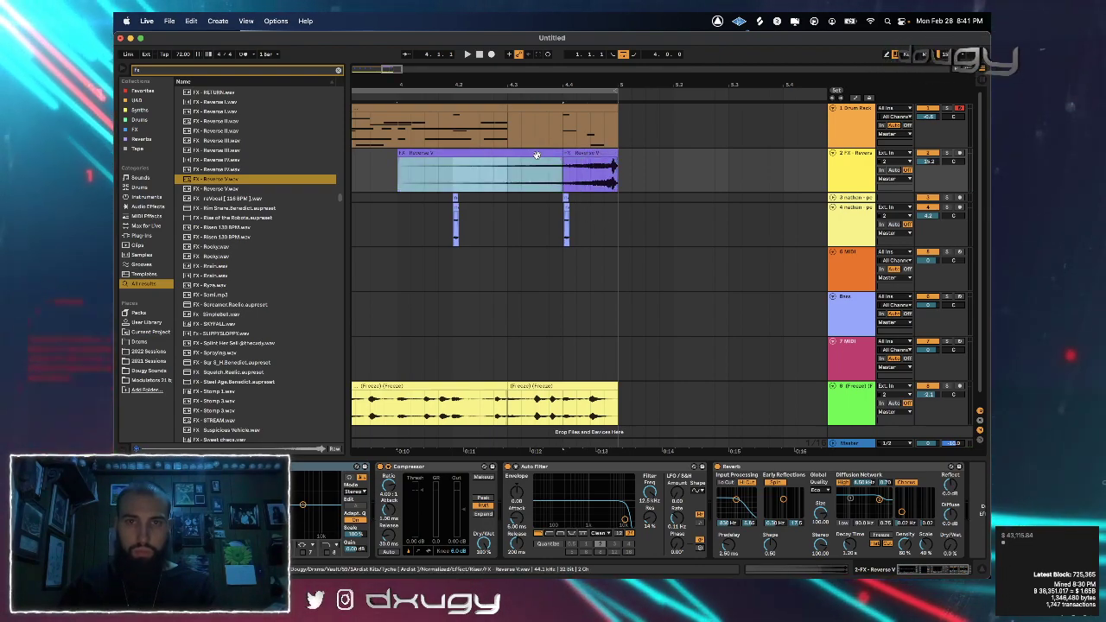
pyautogui.press('Delete')
pyautogui.click(561, 164)
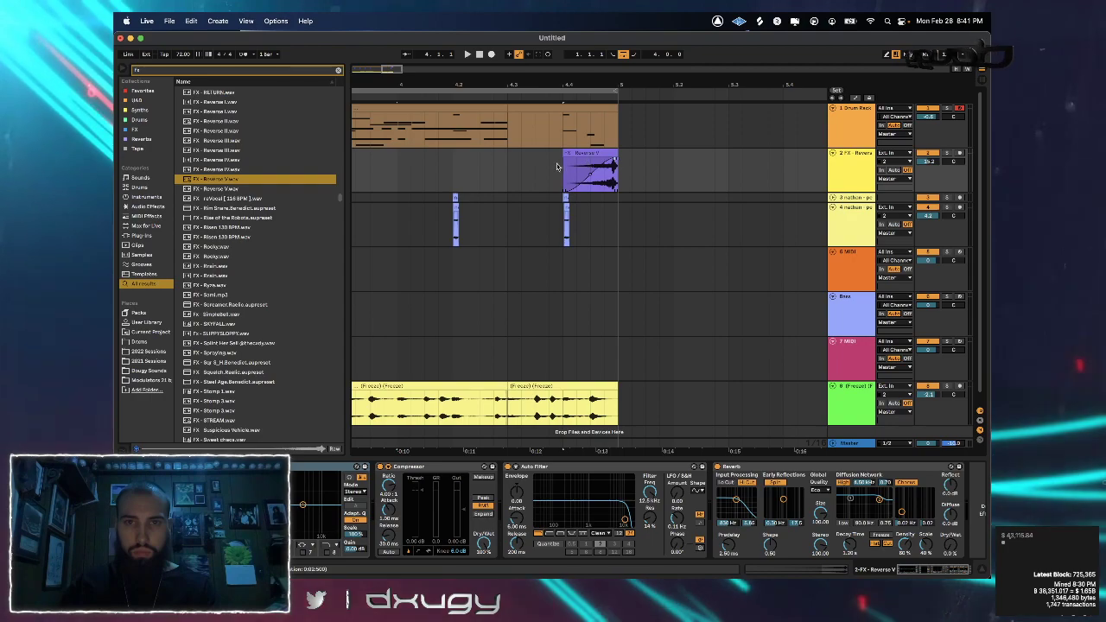
pyautogui.press('space')
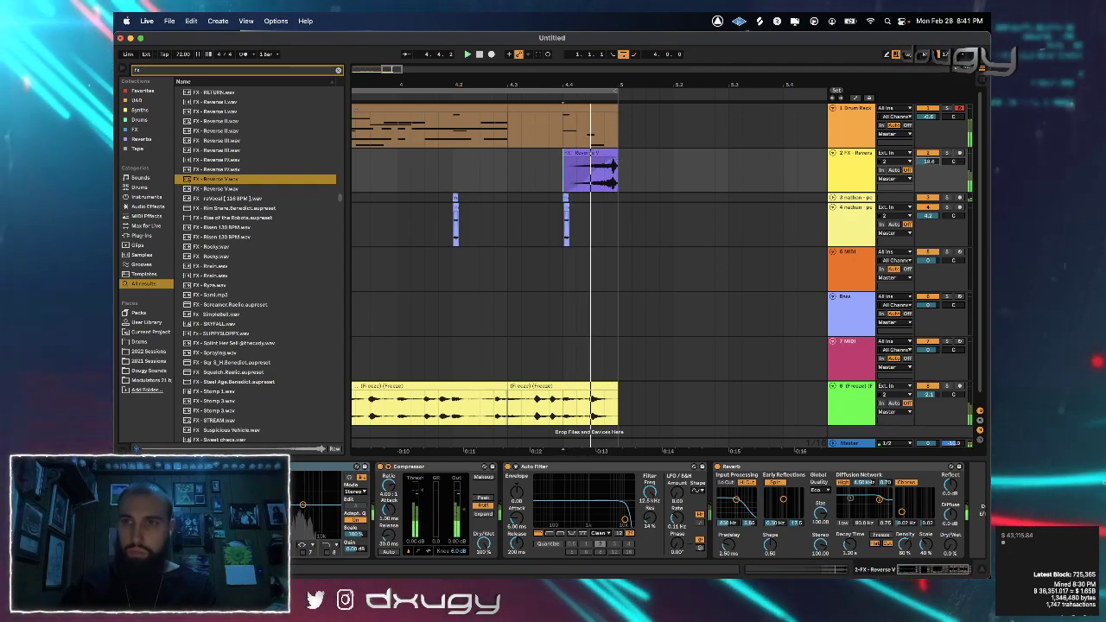
# Listen to the drum pattern around beat 1.4 and open the first Drum Rack clip's notes
pyautogui.click(596, 90)
pyautogui.moveTo(596, 86)
pyautogui.mouseDown()
pyautogui.moveTo(595, 44)
pyautogui.moveTo(596, 55)
pyautogui.mouseUp()
pyautogui.click(389, 121)
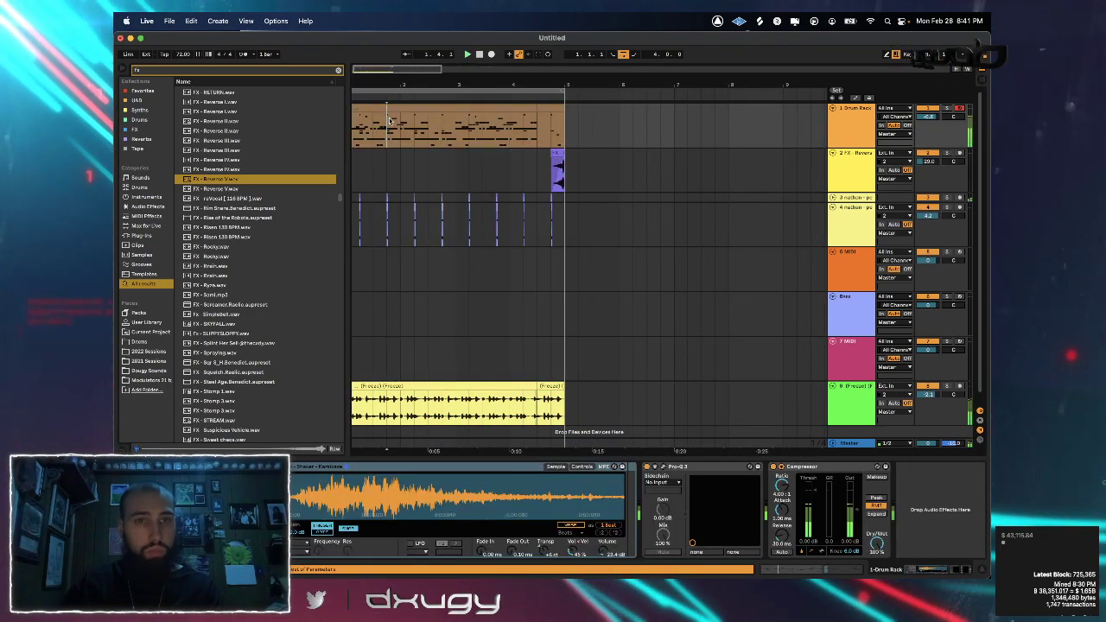
pyautogui.moveTo(389, 83); pyautogui.dragTo(400, 153)
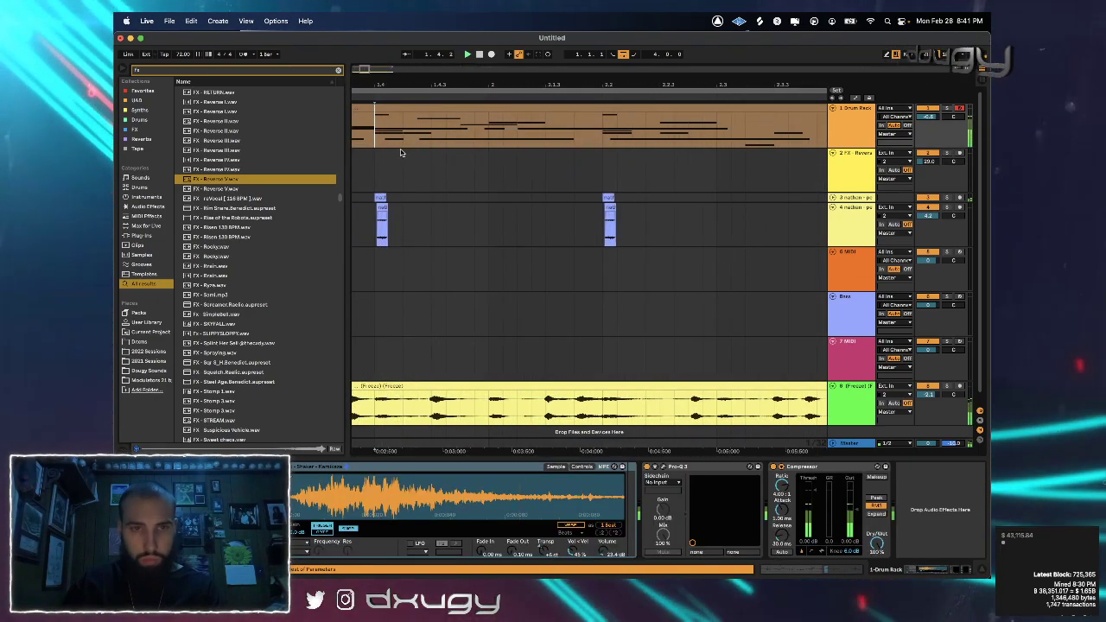
pyautogui.moveTo(488, 127); pyautogui.dragTo(386, 118)
pyautogui.doubleClick(385, 112)
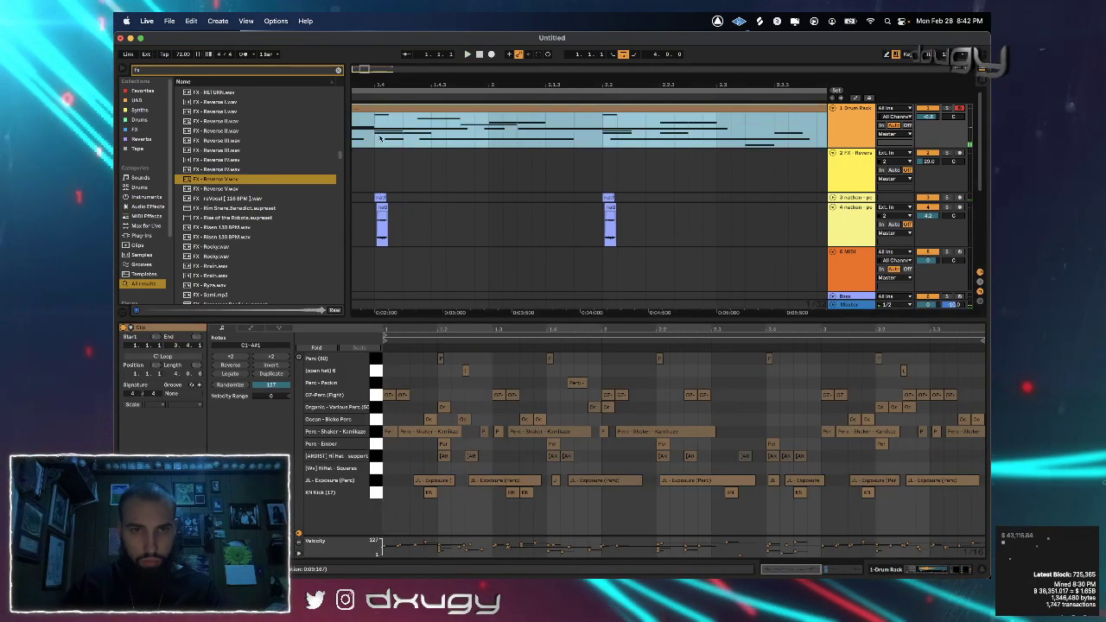
# Delete the Perc - Packin, Organic - Various Perc and long JL - Exposure (Perc) notes between 1.4 and bar 2
pyautogui.click(375, 136)
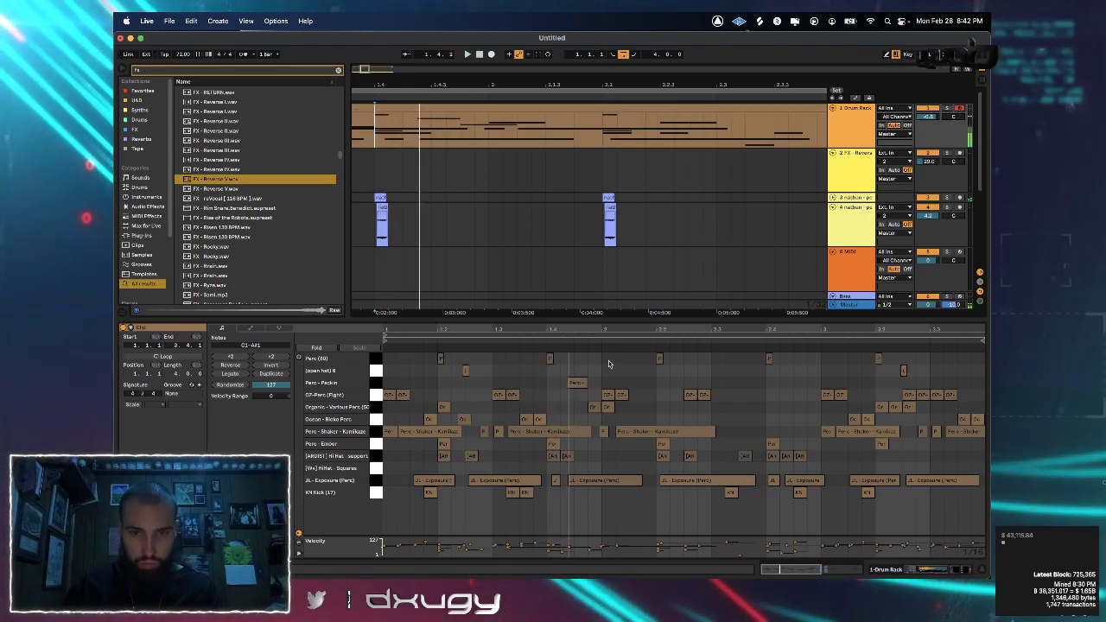
pyautogui.press('space')
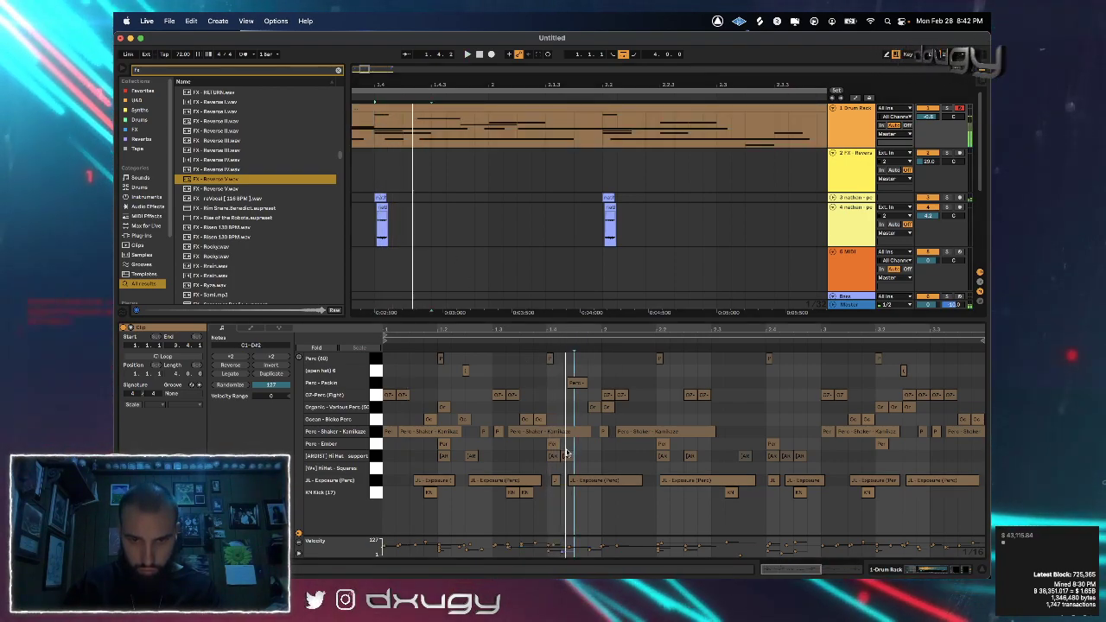
pyautogui.click(578, 383)
pyautogui.press('Delete')
pyautogui.press('space')
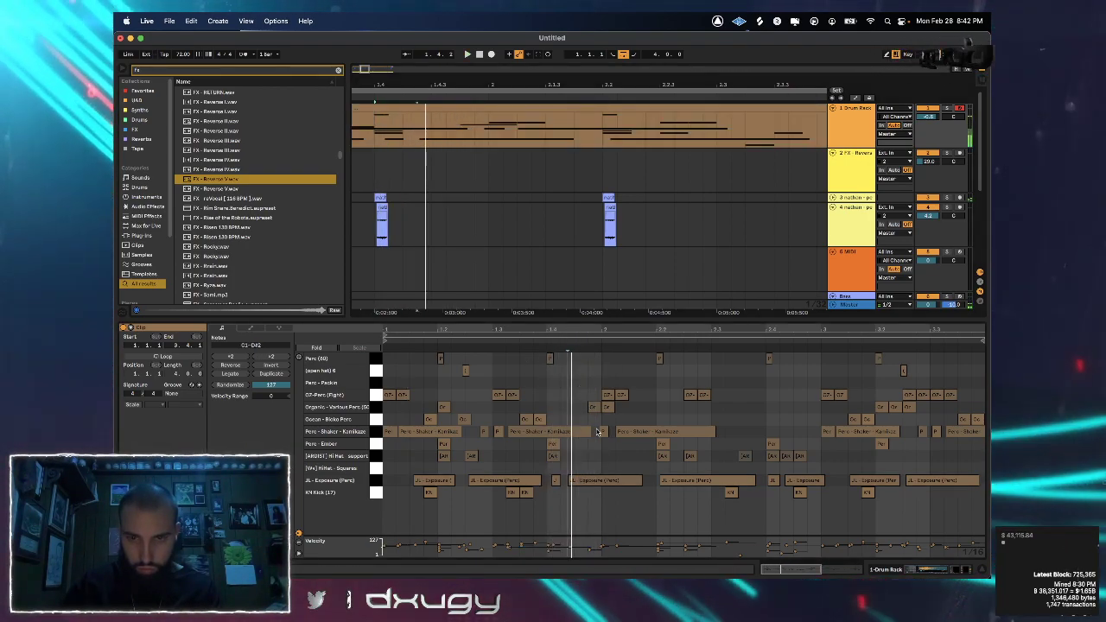
pyautogui.click(594, 407)
pyautogui.press('space')
pyautogui.press('Delete')
pyautogui.press('space')
pyautogui.click(600, 482)
pyautogui.press('Delete')
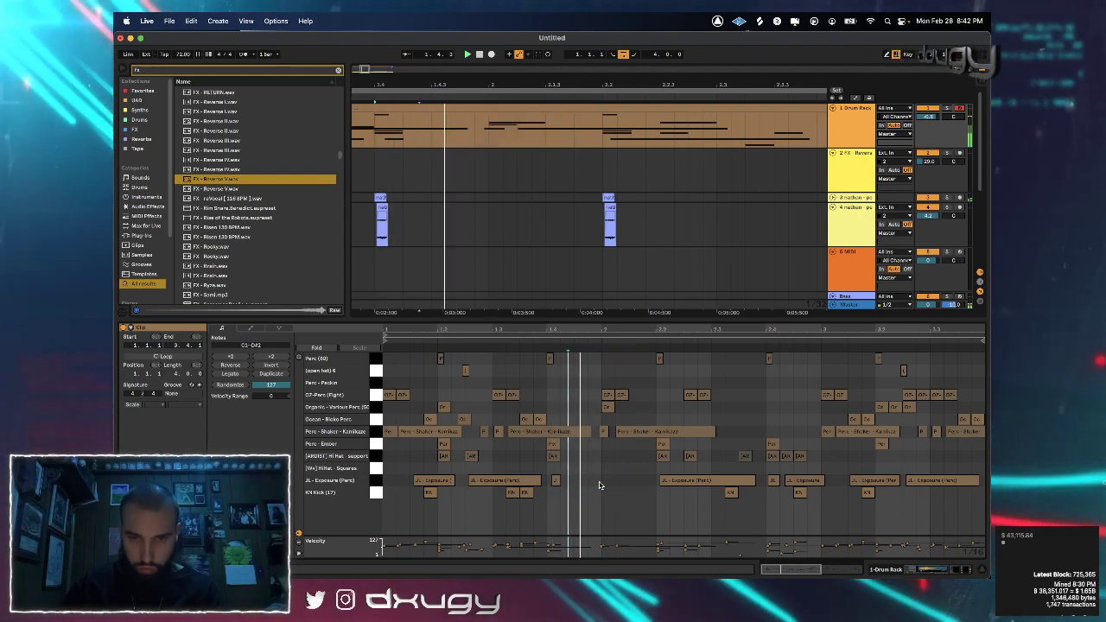
# Cut the section from 1.4.2 to bar 2 out of the frozen audio clip and play it back
pyautogui.scroll(-5, 493, 251)
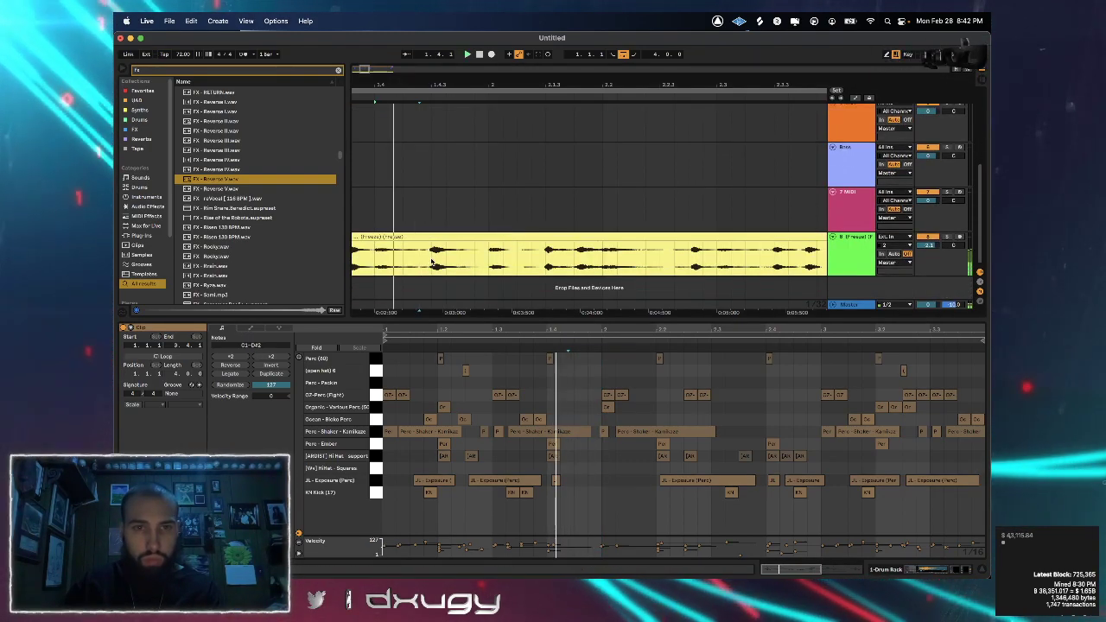
pyautogui.moveTo(411, 261); pyautogui.dragTo(489, 259)
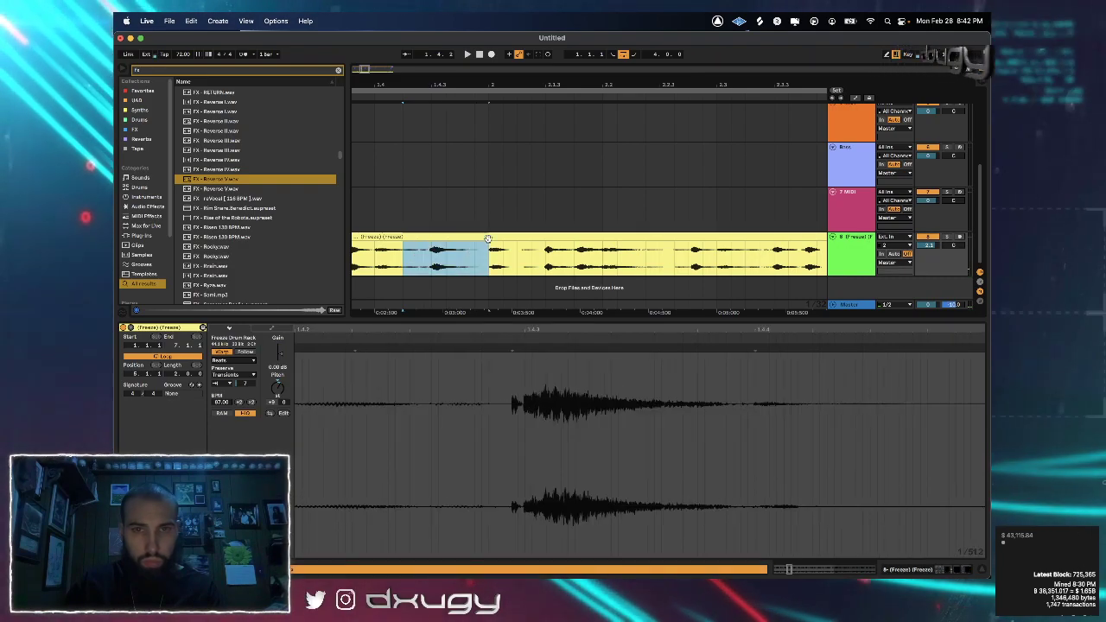
pyautogui.press('super+e')
pyautogui.click(364, 252)
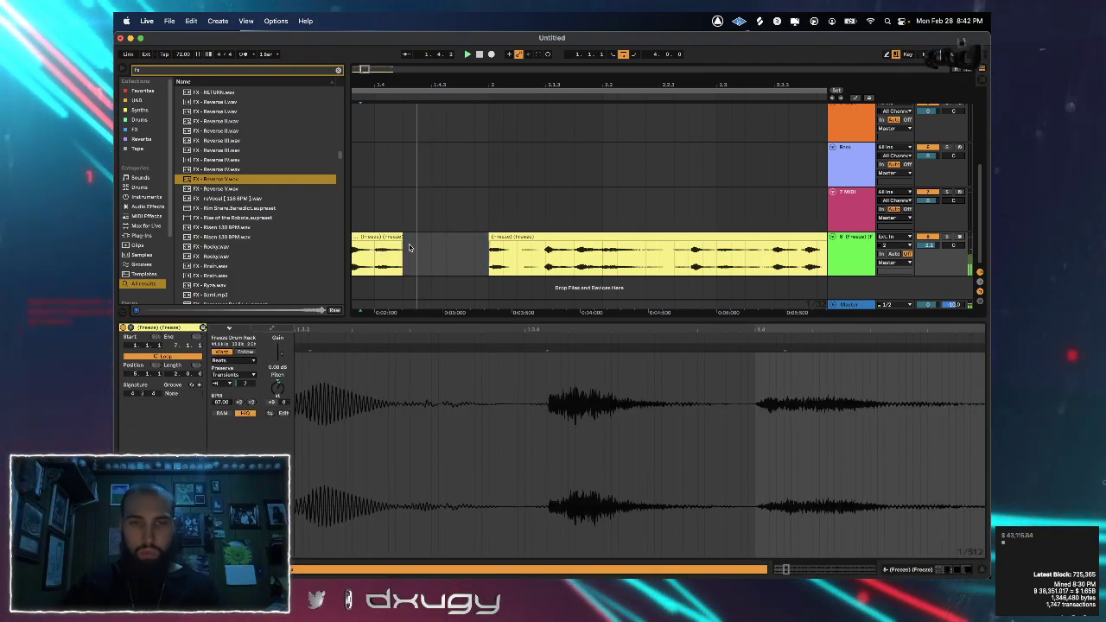
pyautogui.scroll(5, 410, 248)
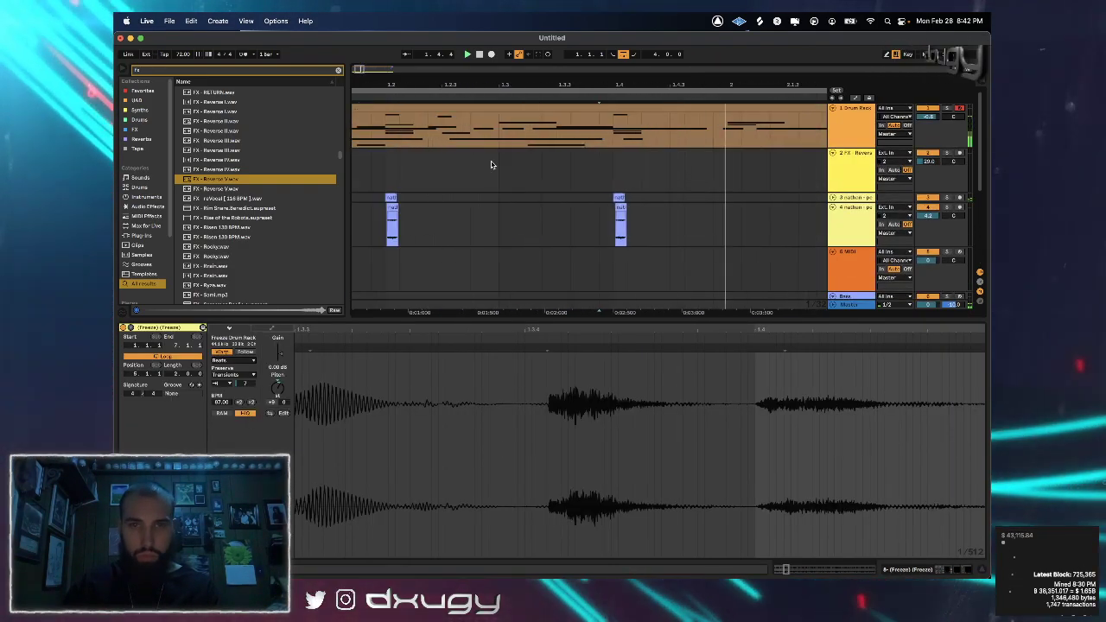
# Play the loop, move the off-beat Perc - Ember note onto beat 3.4 and remove the KN Kick note just before 3.2
pyautogui.moveTo(545, 89); pyautogui.dragTo(471, 90)
pyautogui.click(470, 106)
pyautogui.press('space')
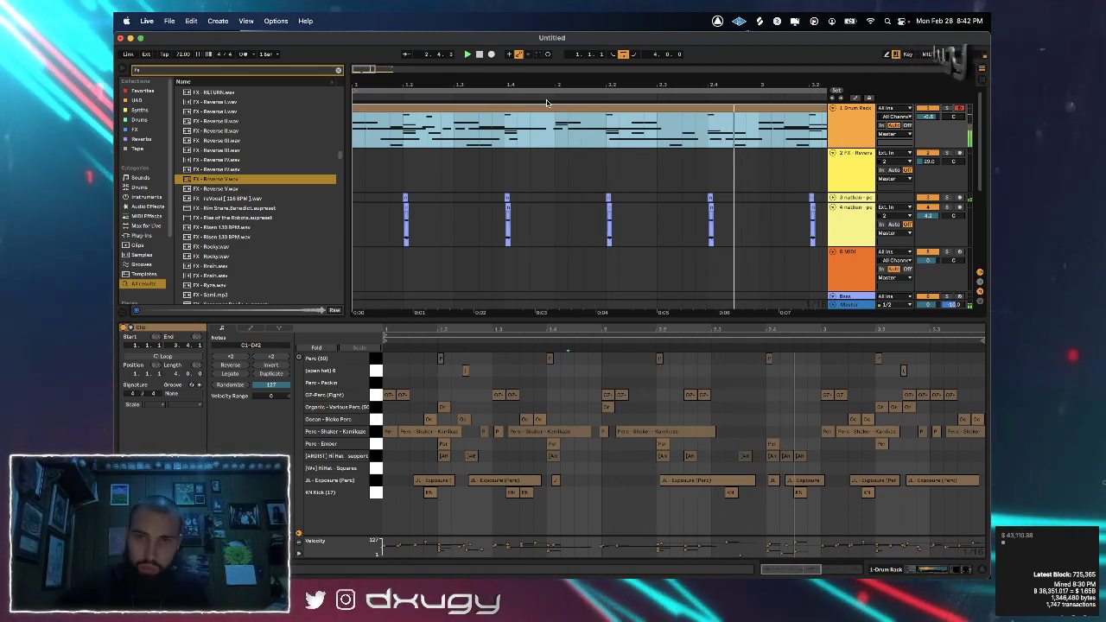
pyautogui.moveTo(591, 89); pyautogui.dragTo(591, 52)
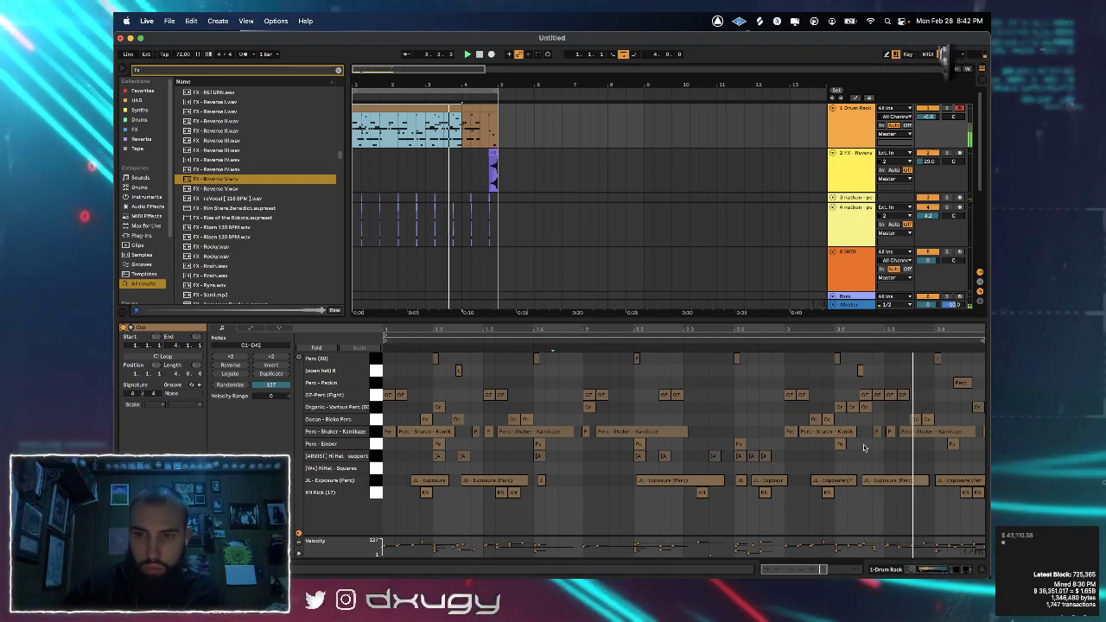
pyautogui.click(941, 445)
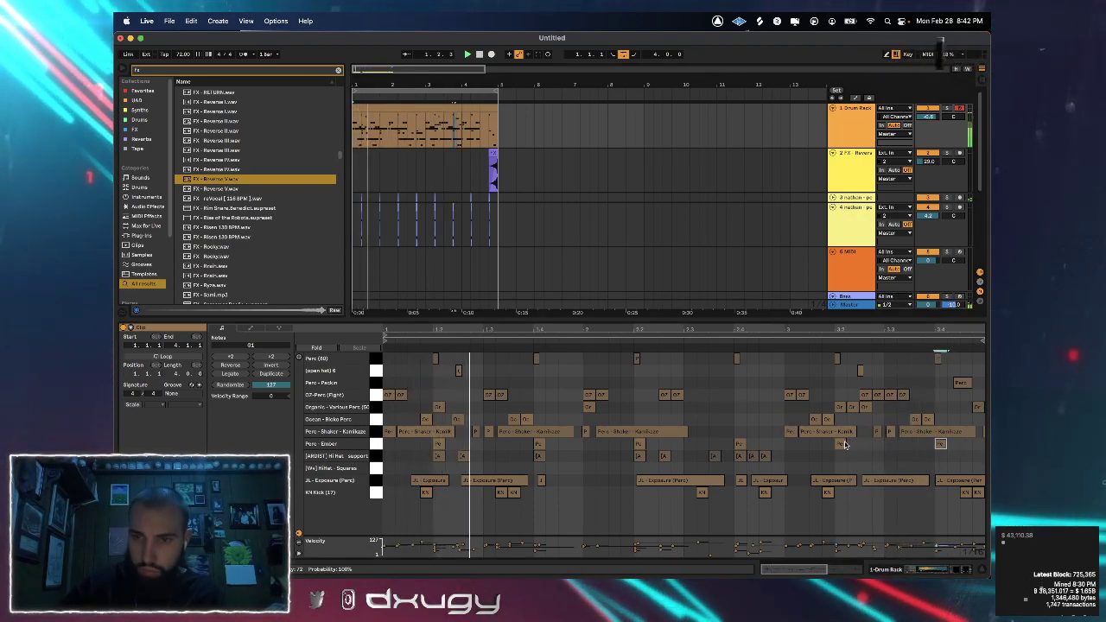
pyautogui.moveTo(913, 443); pyautogui.dragTo(912, 443)
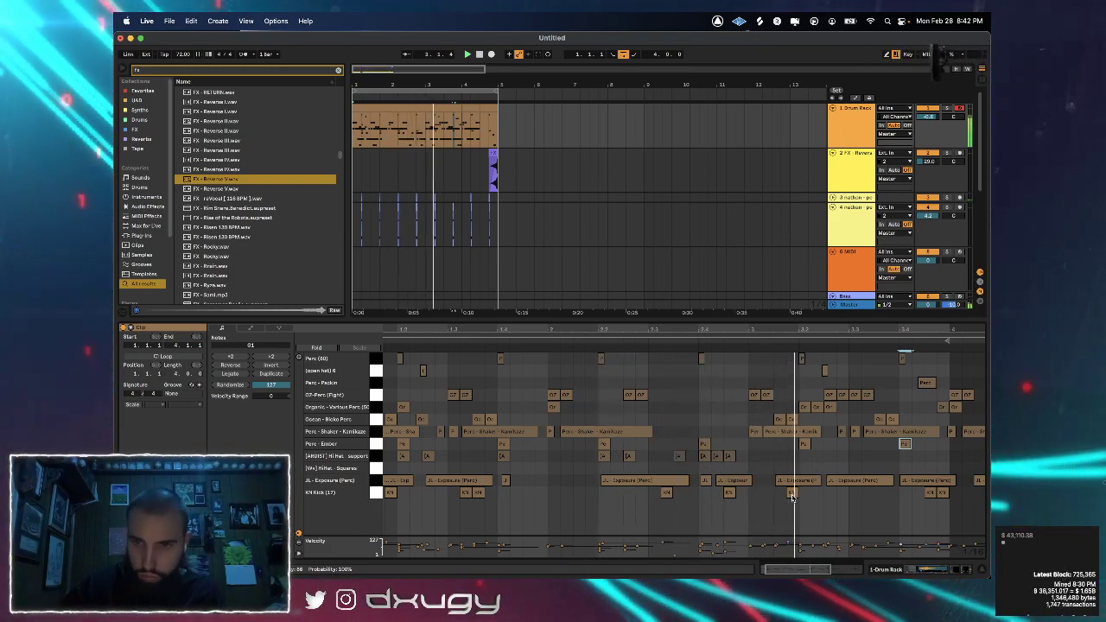
pyautogui.click(788, 494)
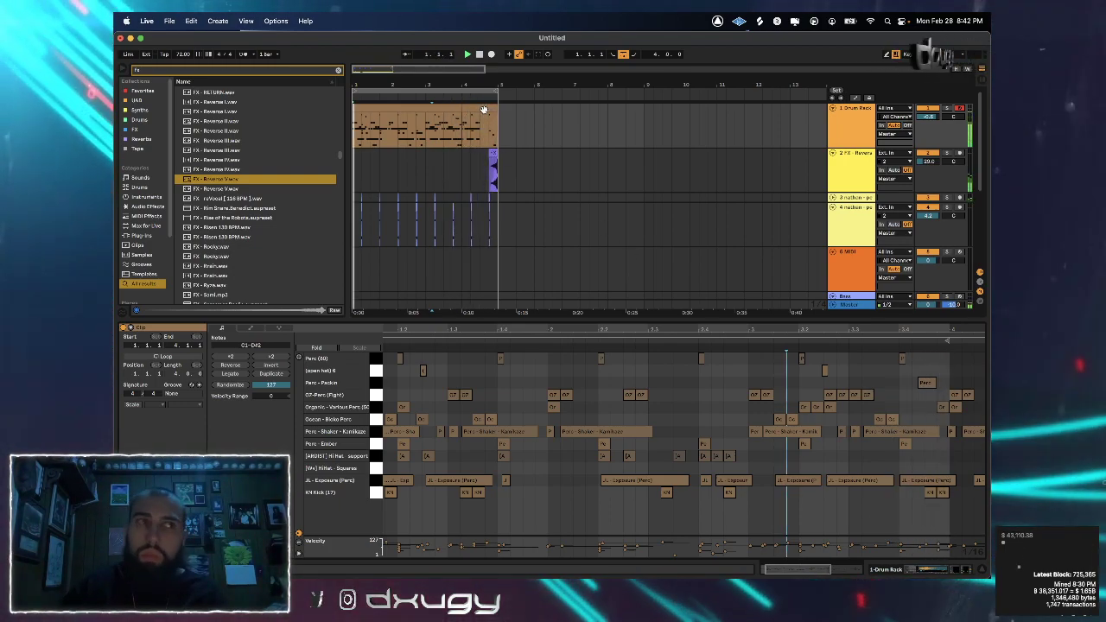
# Delete the frozen audio from 4.4 to bar 5 and play the loop to check the ending
pyautogui.click(418, 129)
pyautogui.press('space')
pyautogui.press('space')
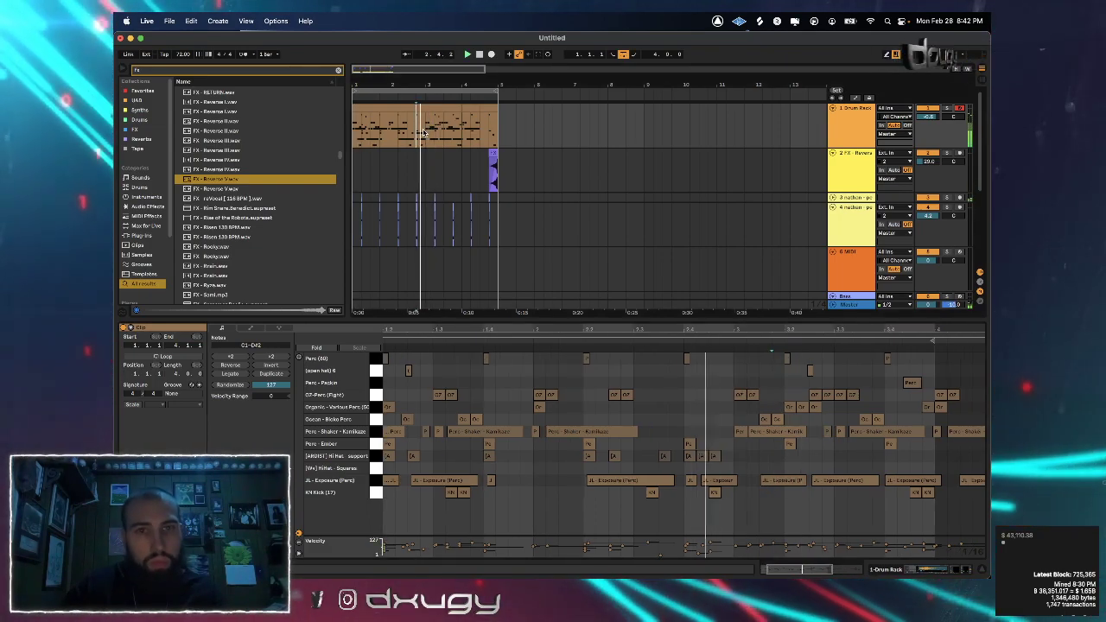
pyautogui.scroll(-5, 424, 131)
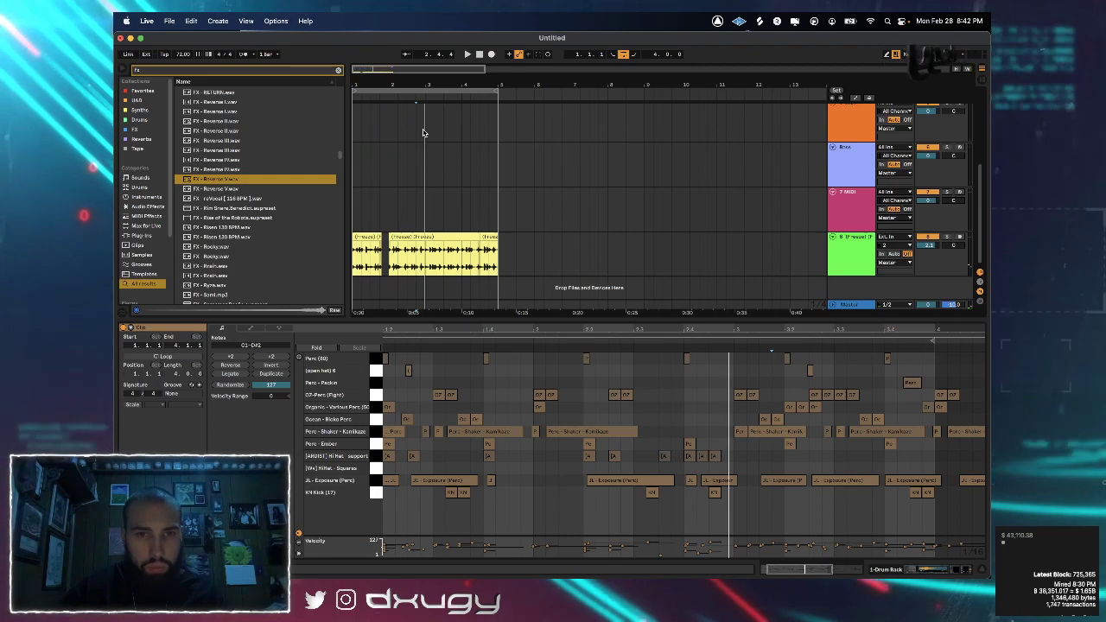
pyautogui.click(445, 236)
pyautogui.moveTo(487, 249); pyautogui.dragTo(499, 250)
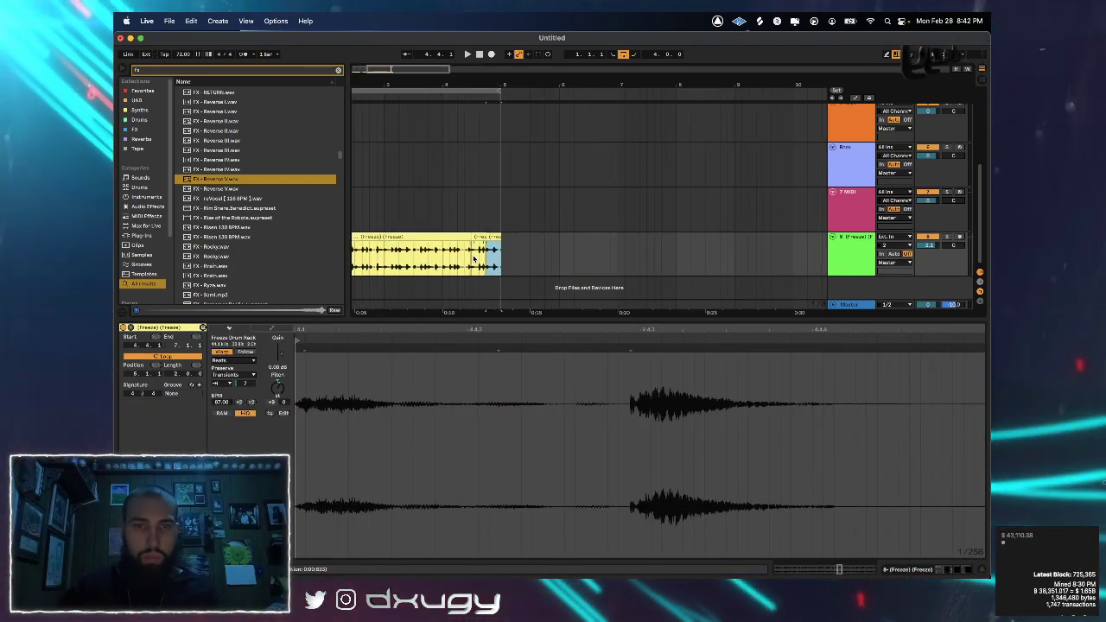
pyautogui.press('Delete')
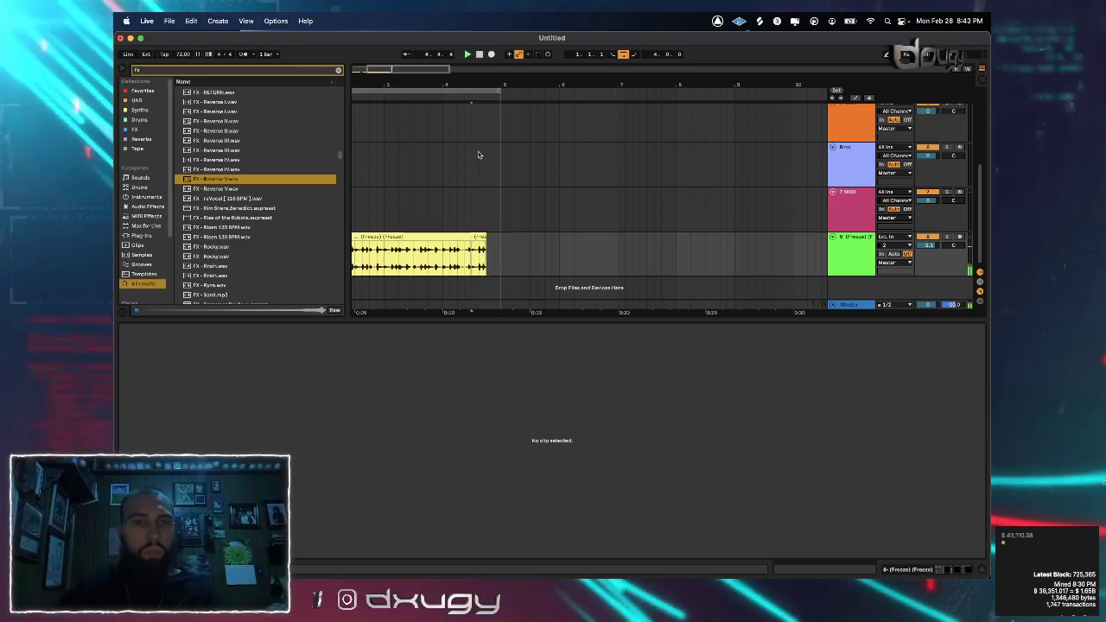
pyautogui.moveTo(416, 87); pyautogui.dragTo(415, 53)
pyautogui.moveTo(368, 86); pyautogui.dragTo(367, 122)
pyautogui.scroll(5, 545, 181)
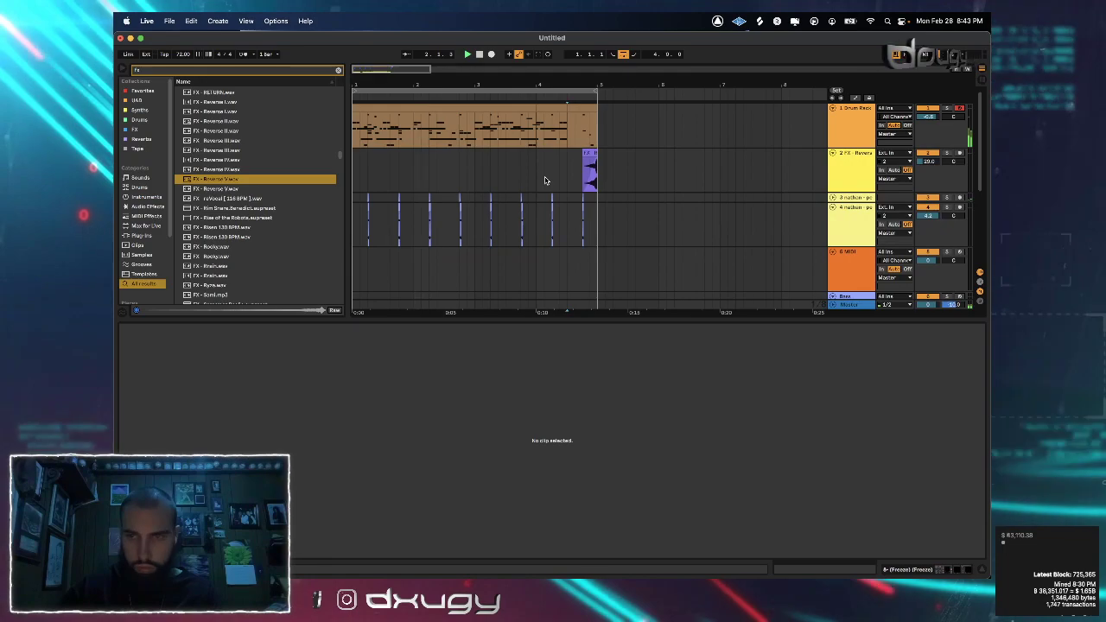
# Collapse the frozen audio track and move it directly below the percussion audio tracks
pyautogui.scroll(-5, 771, 208)
pyautogui.press('space')
pyautogui.click(833, 236)
pyautogui.click(833, 236)
pyautogui.click(833, 236)
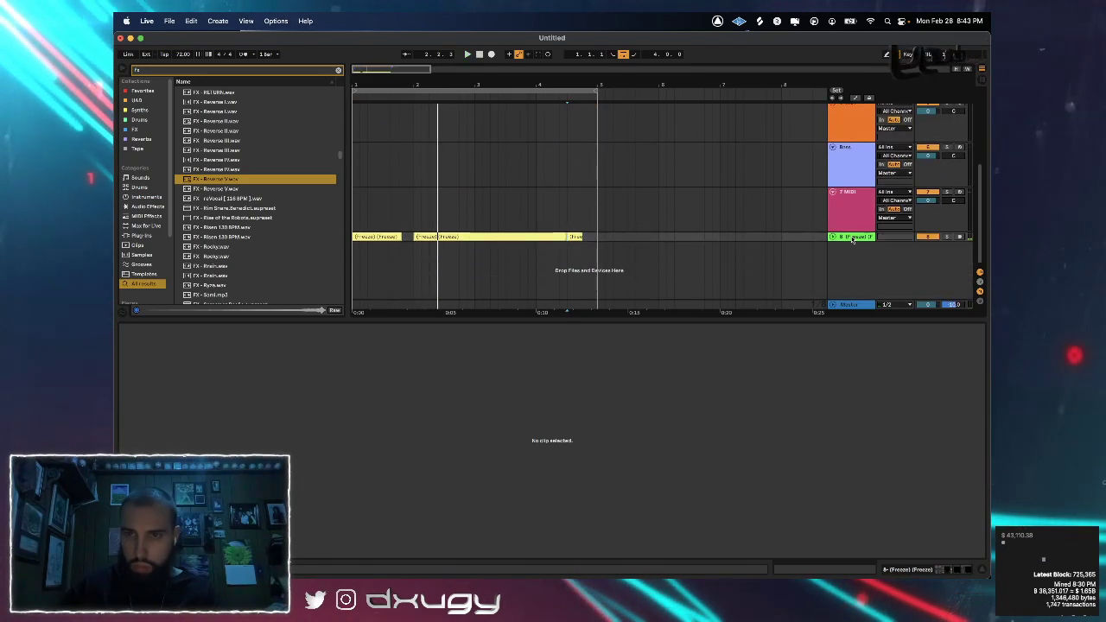
pyautogui.moveTo(854, 238); pyautogui.dragTo(848, 113)
pyautogui.scroll(3, 850, 169)
# Group the Drum Rack, reverse FX and two percussion audio tracks, name the group "Drums" and collapse it
pyautogui.click(853, 188)
pyautogui.scroll(2, 852, 188)
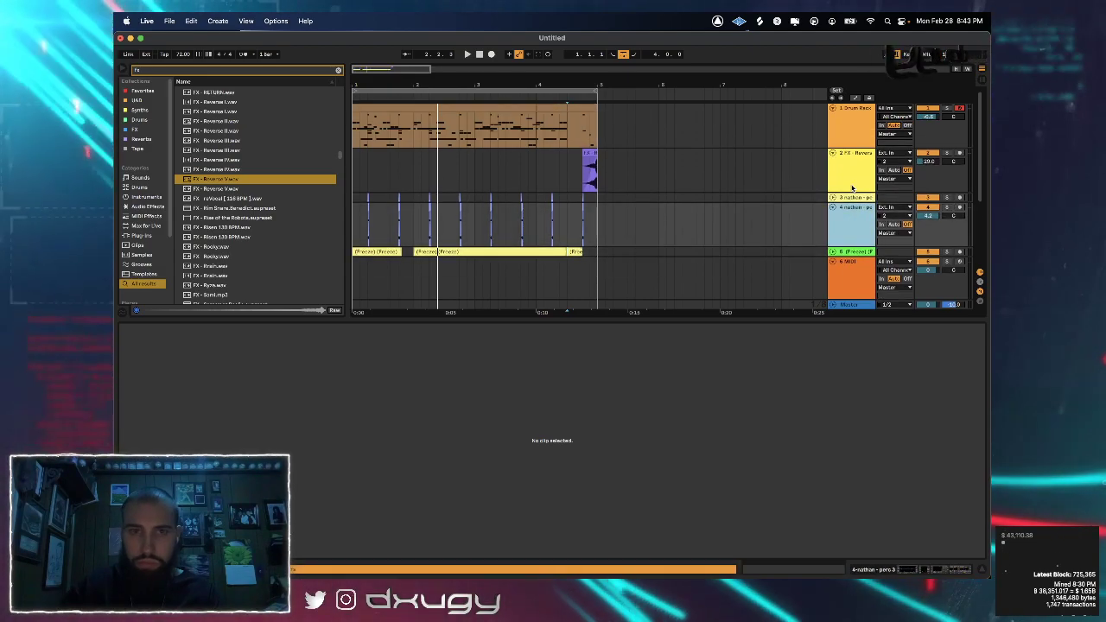
pyautogui.keyDown('shift'); pyautogui.click(842, 115); pyautogui.keyUp('shift')
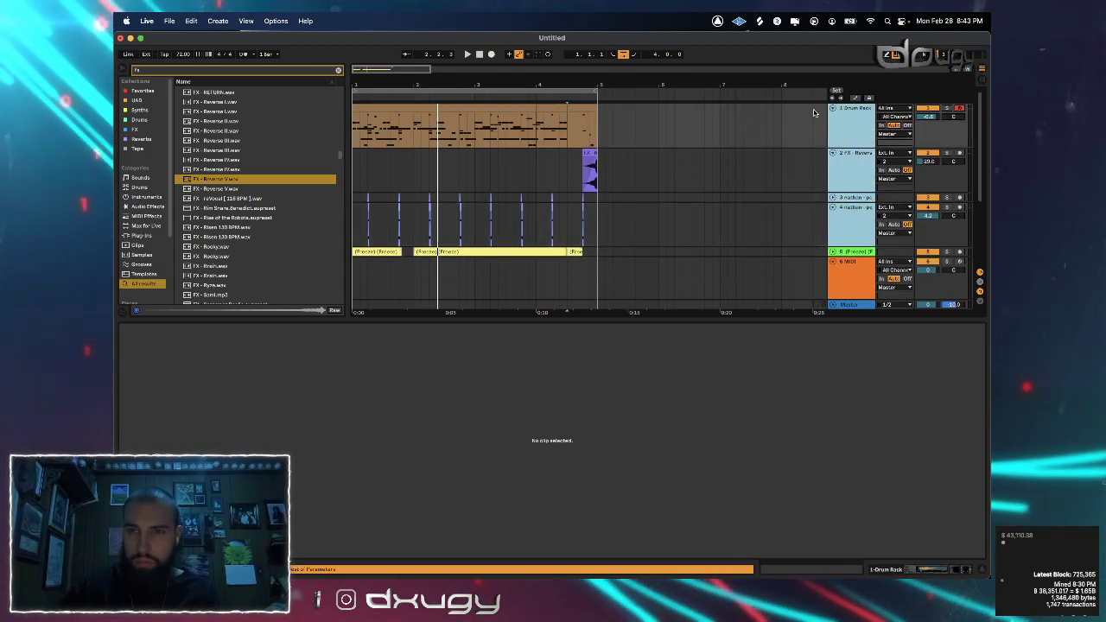
pyautogui.press('super+g')
pyautogui.write('Drums')
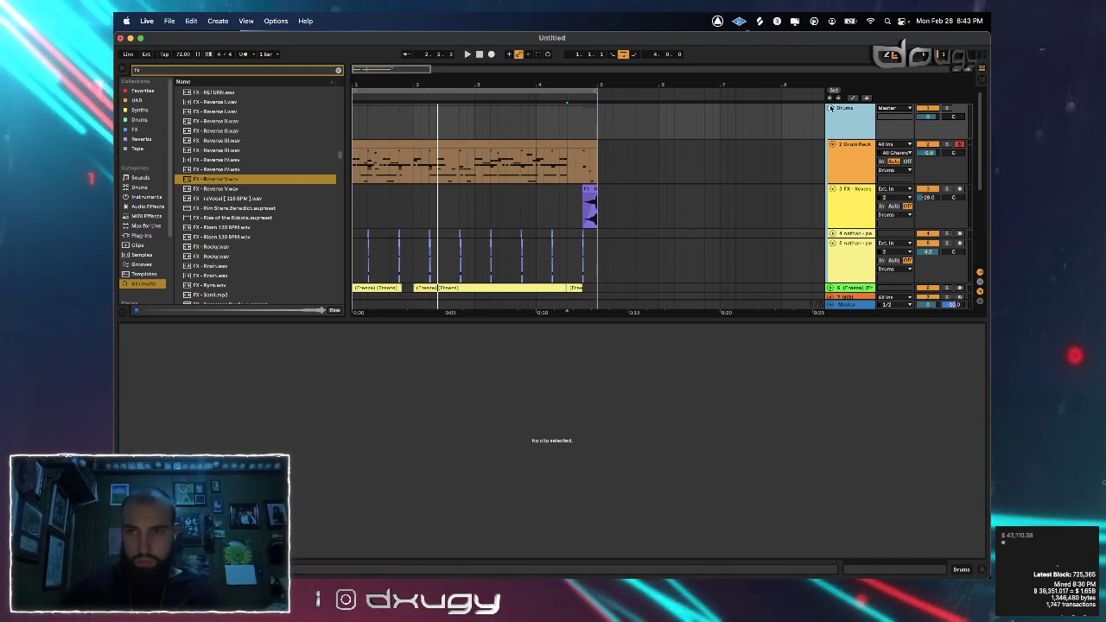
pyautogui.click(831, 108)
# Select the four-bar loop range and search the browser for "halftime"
pyautogui.click(456, 90)
pyautogui.moveTo(380, 70); pyautogui.dragTo(381, 86)
pyautogui.click(338, 70)
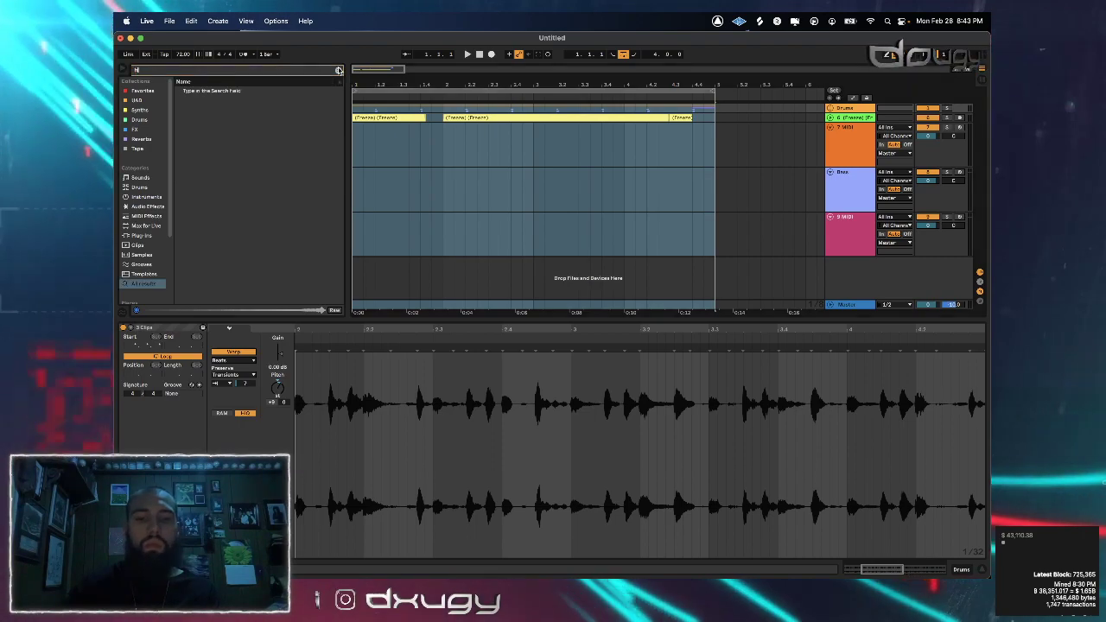
pyautogui.write('halftime')
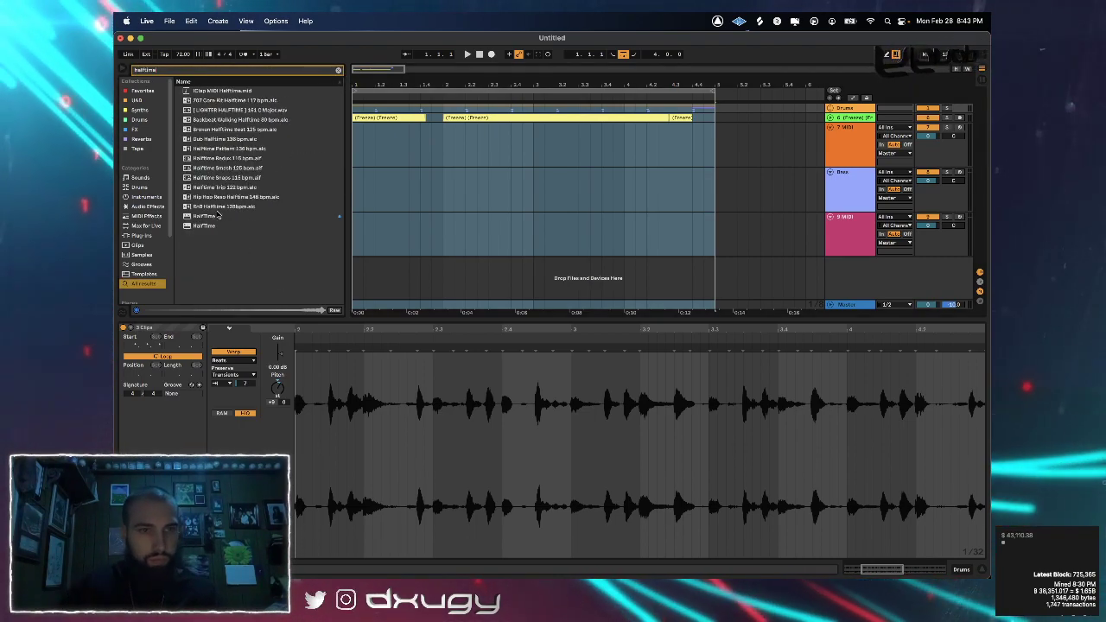
# Add the HalfTime effect to the Drums group, fold the group and start playback
pyautogui.click(216, 216)
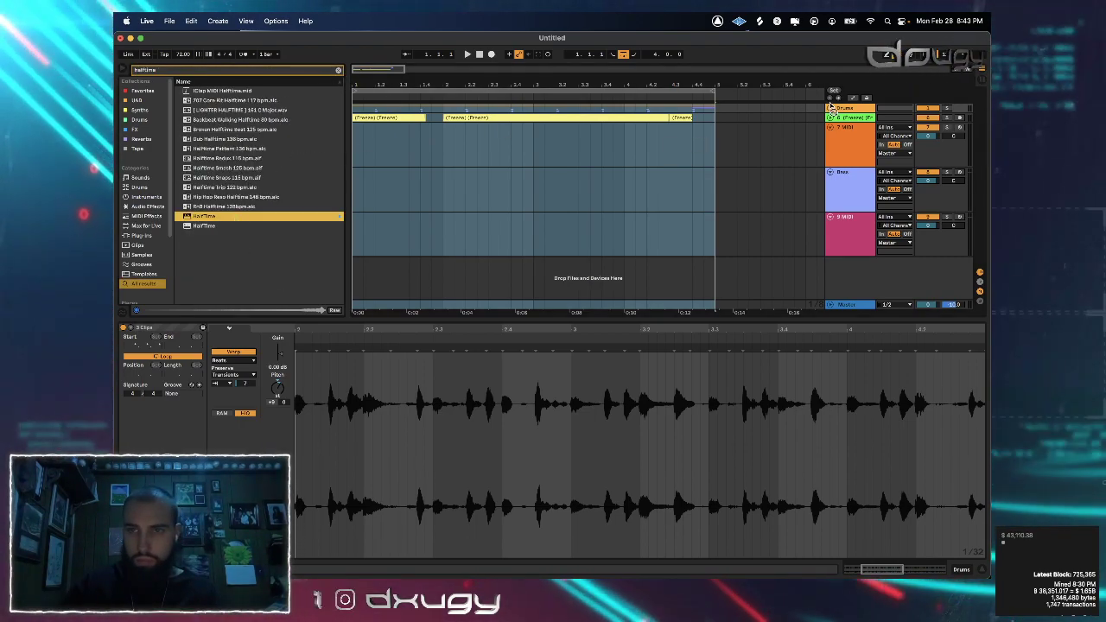
pyautogui.moveTo(844, 109); pyautogui.dragTo(851, 111)
pyautogui.click(844, 118)
pyautogui.click(831, 118)
pyautogui.press('space')
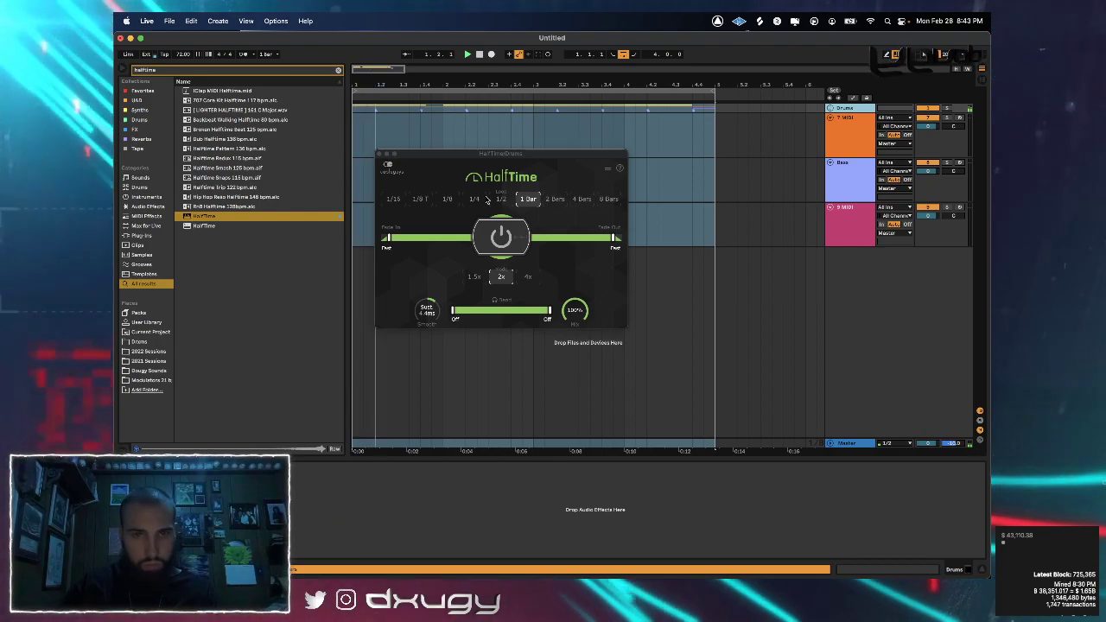
# Set HalfTime on the Drums group to a 1/2 length and 1.5x speed, and close its window
pyautogui.click(502, 199)
pyautogui.click(474, 277)
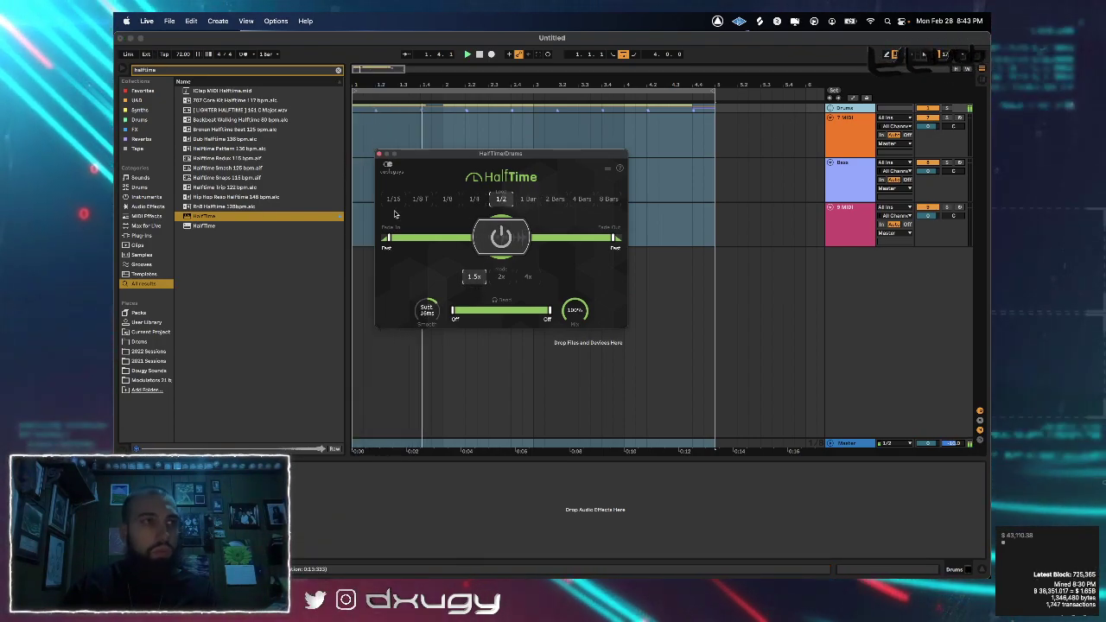
pyautogui.click(379, 153)
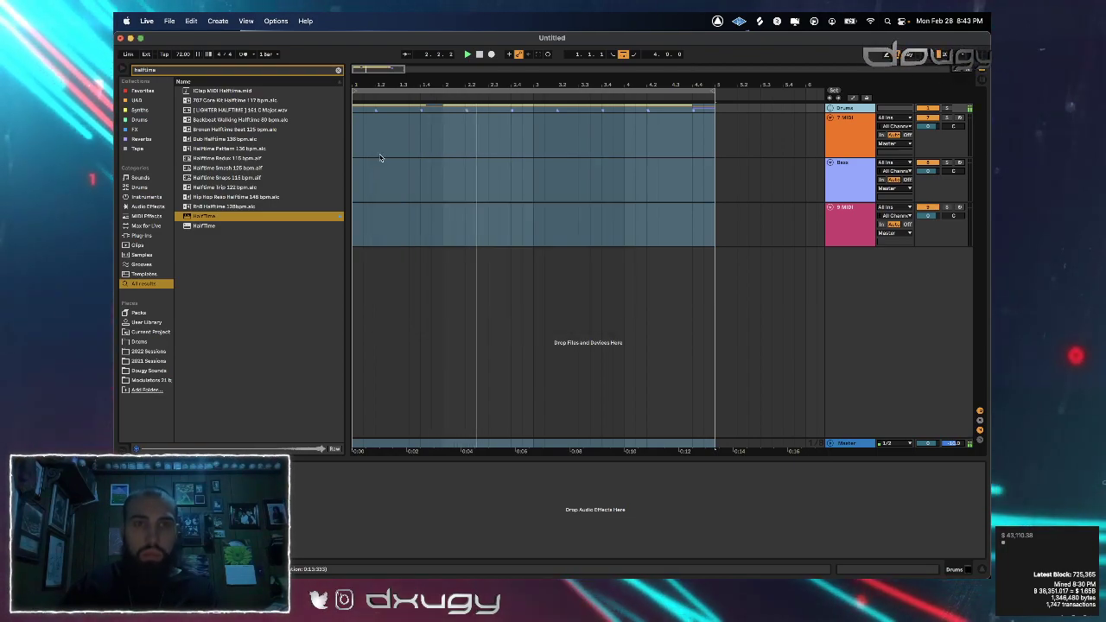
# Replay the drum loop from the start against the metronome, and turn the metronome off
pyautogui.press('space')
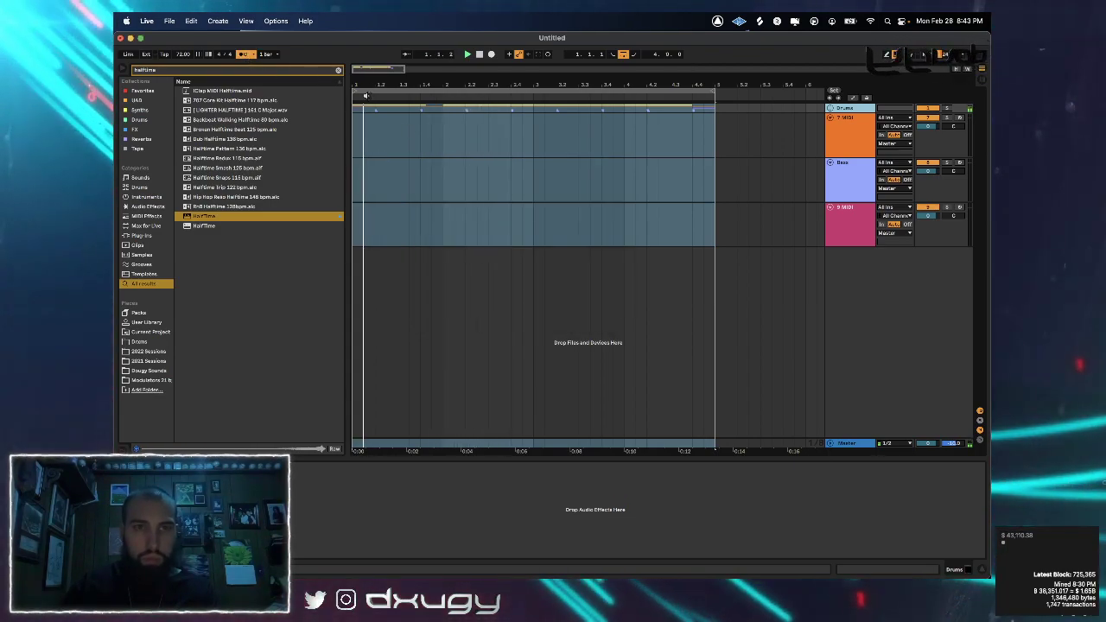
pyautogui.moveTo(360, 84); pyautogui.dragTo(361, 86)
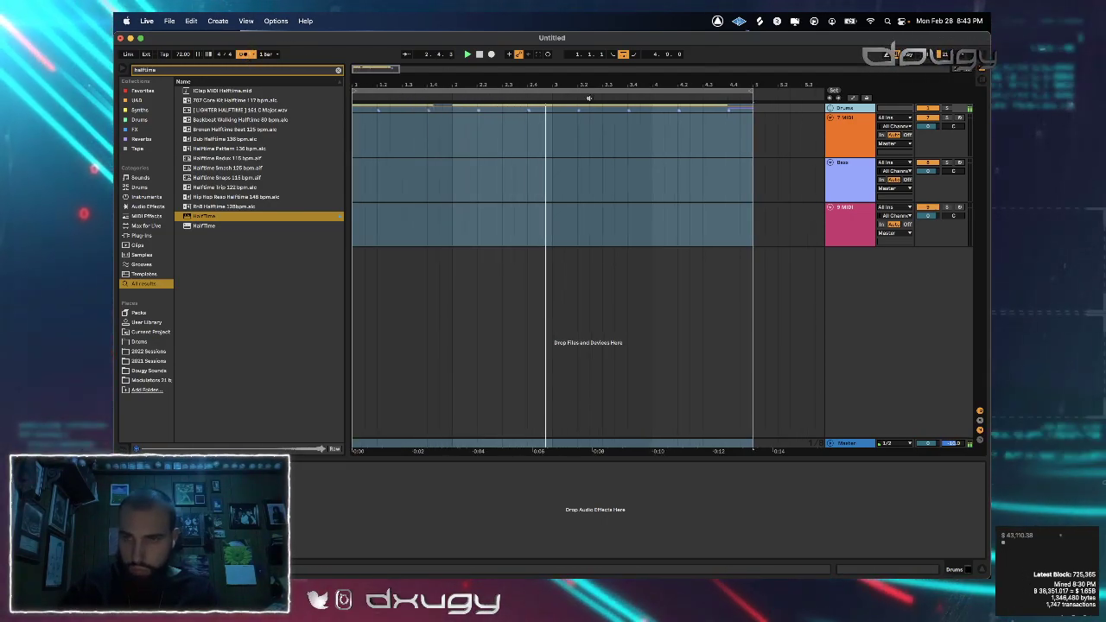
pyautogui.click(245, 54)
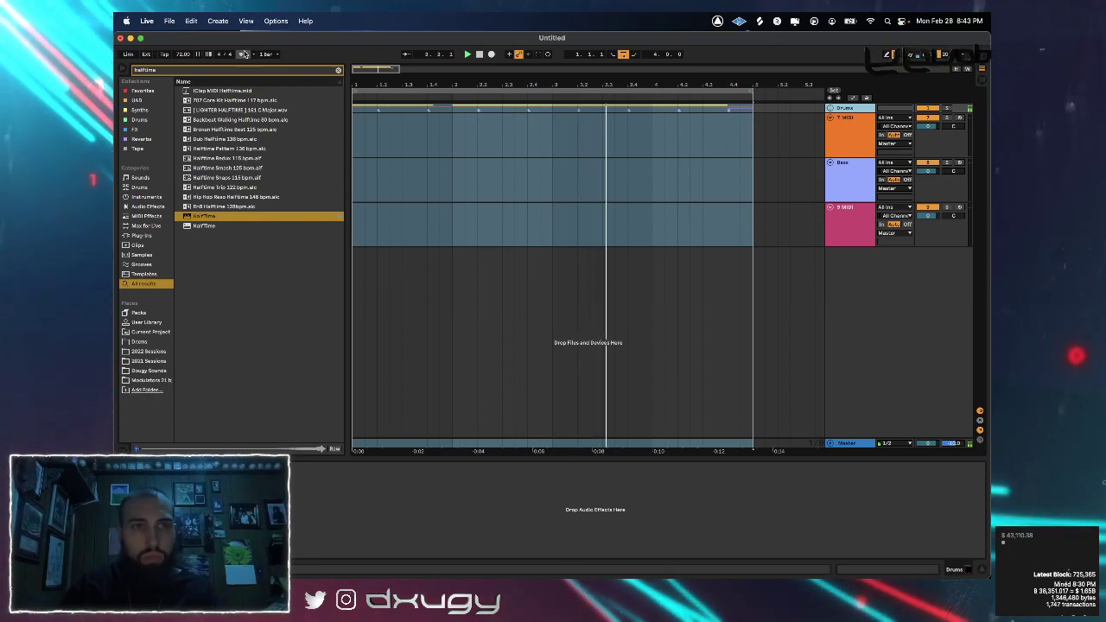
# Reopen HalfTime, set its length to 1/4, lower the smoothing into the Perc. range and close the window
pyautogui.click(145, 468)
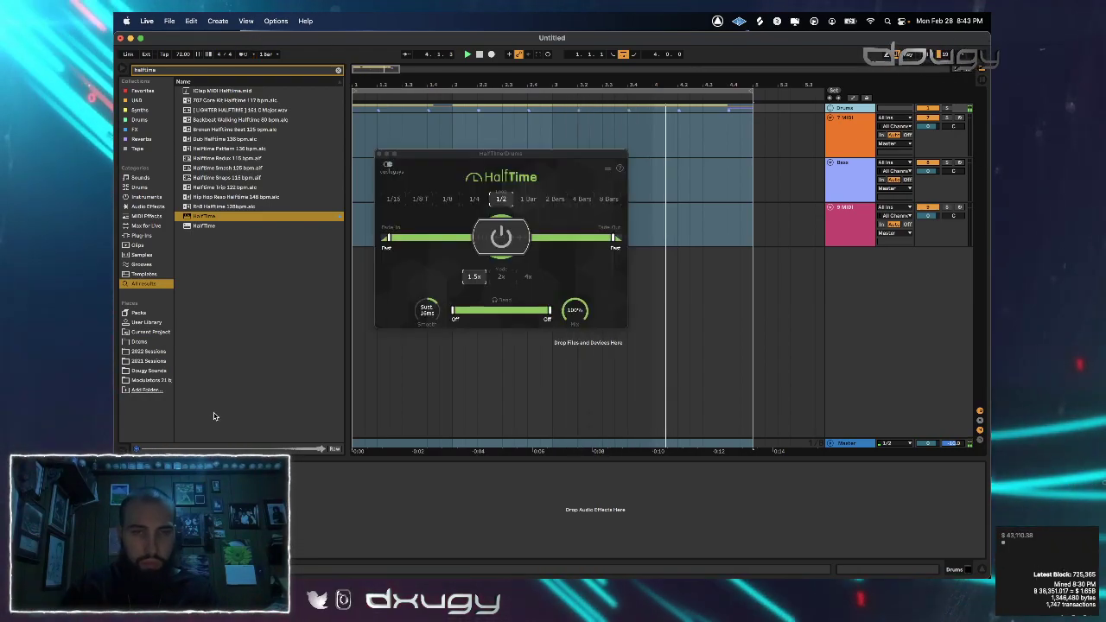
pyautogui.click(477, 200)
pyautogui.click(475, 198)
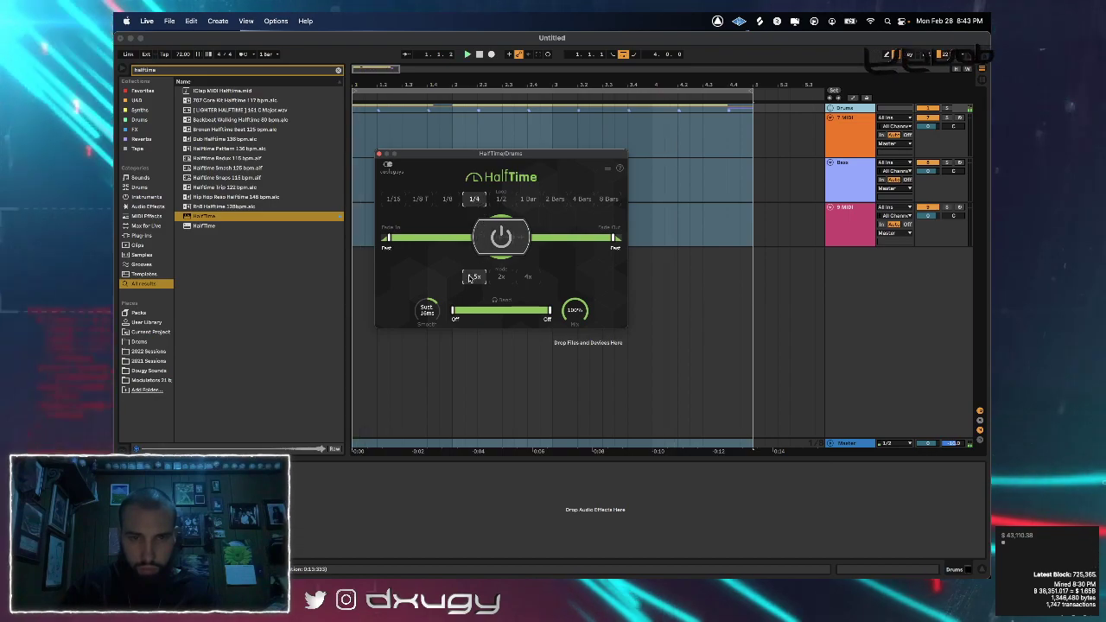
pyautogui.click(412, 349)
pyautogui.press('space')
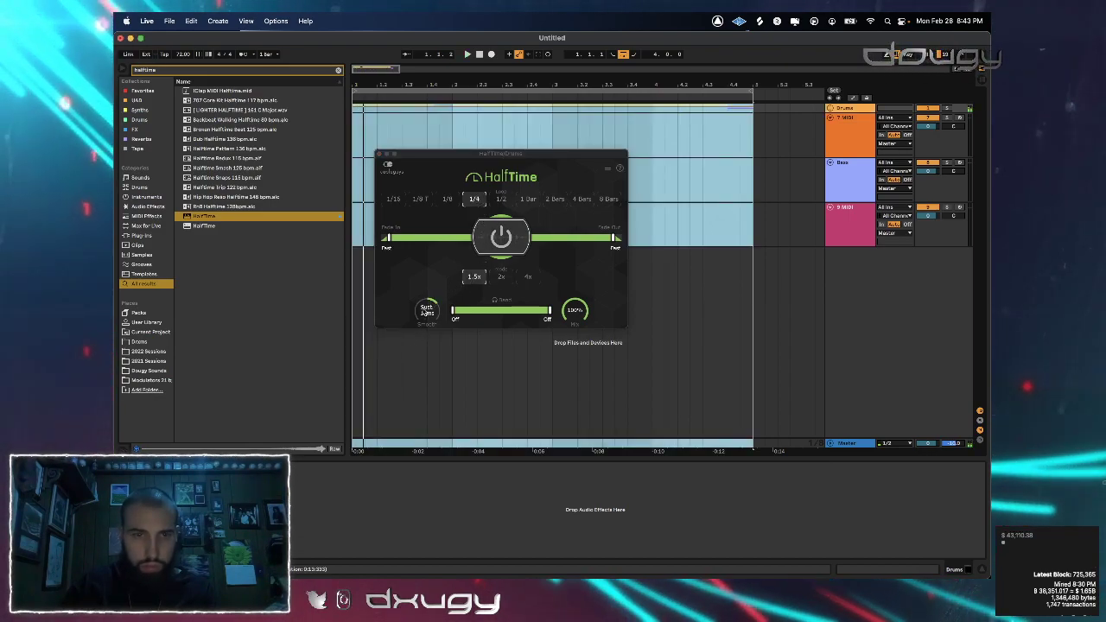
pyautogui.press('space')
pyautogui.moveTo(425, 304); pyautogui.dragTo(425, 312)
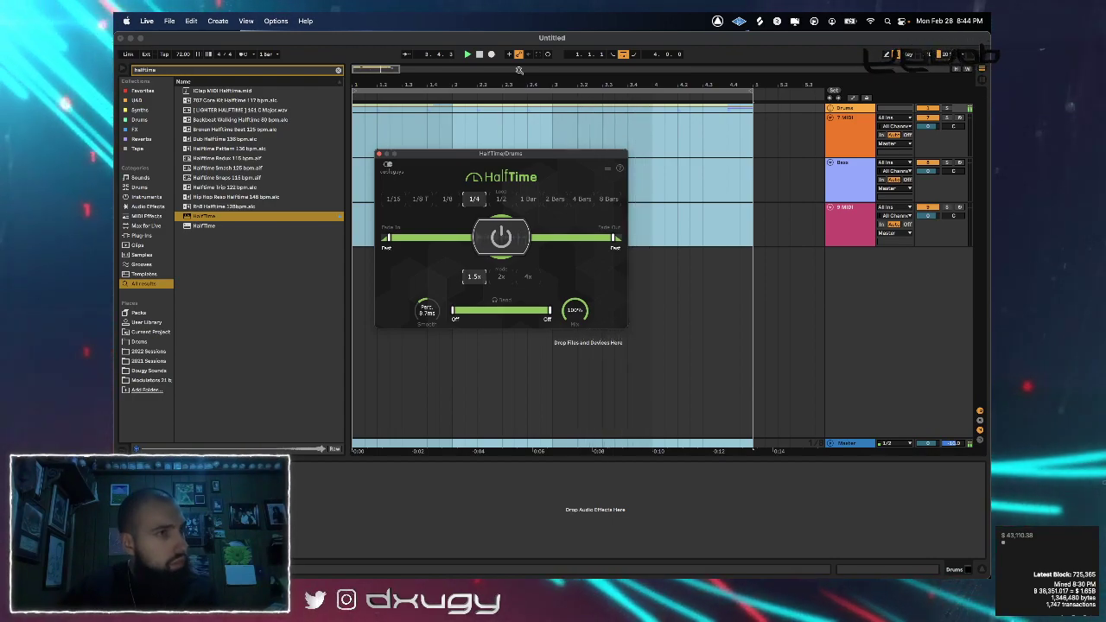
pyautogui.click(378, 154)
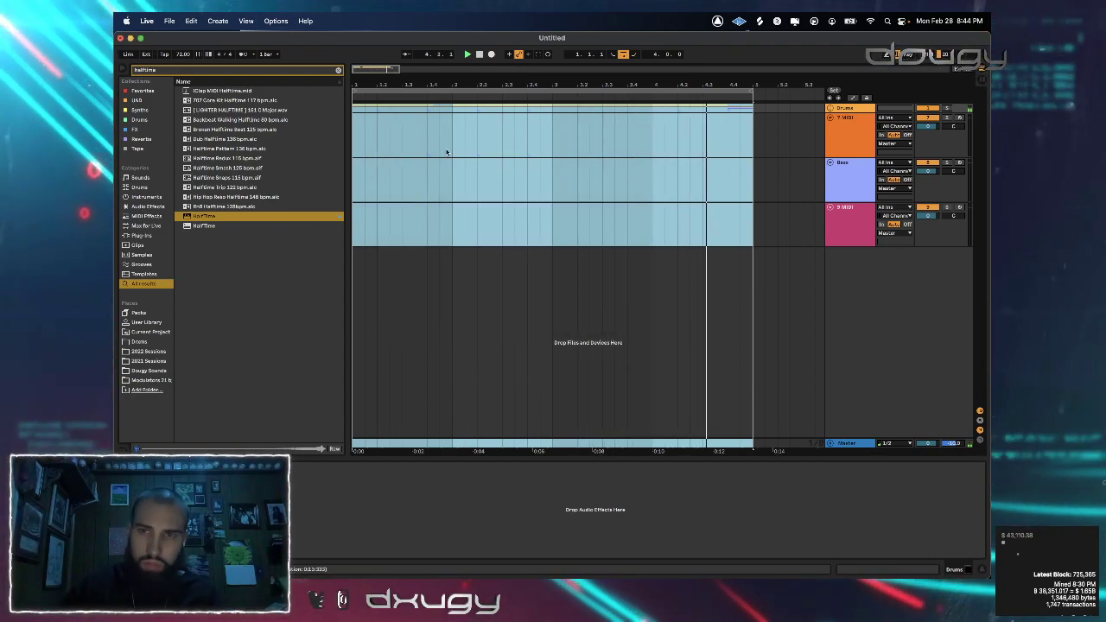
# Select the 7 MIDI track, stop playback and arm the track for recording
pyautogui.click(842, 144)
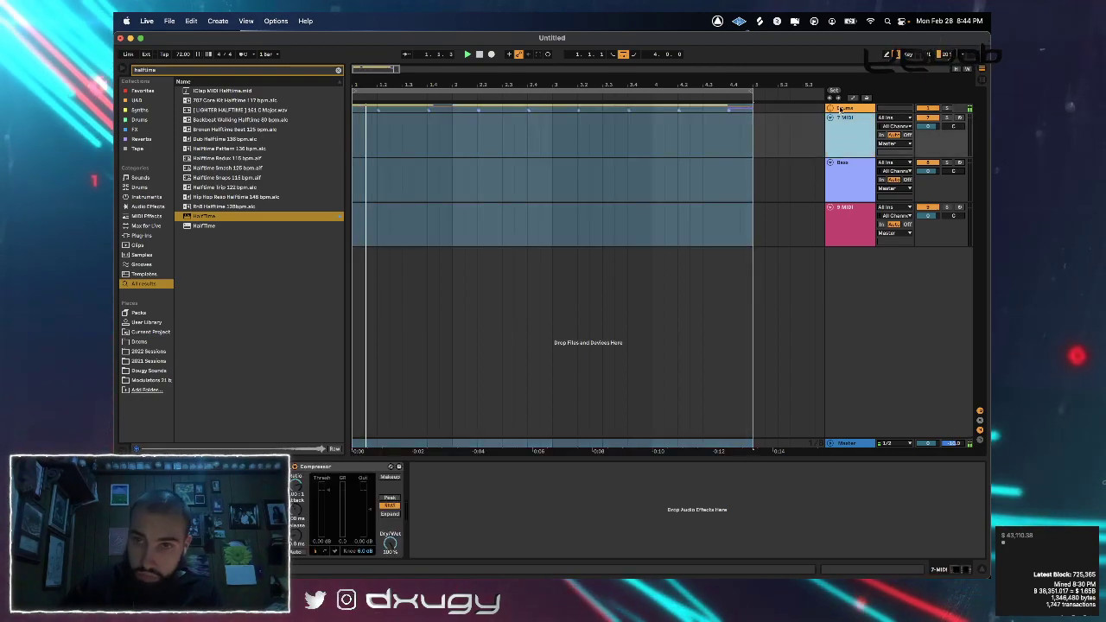
pyautogui.rightClick(837, 123)
pyautogui.click(805, 197)
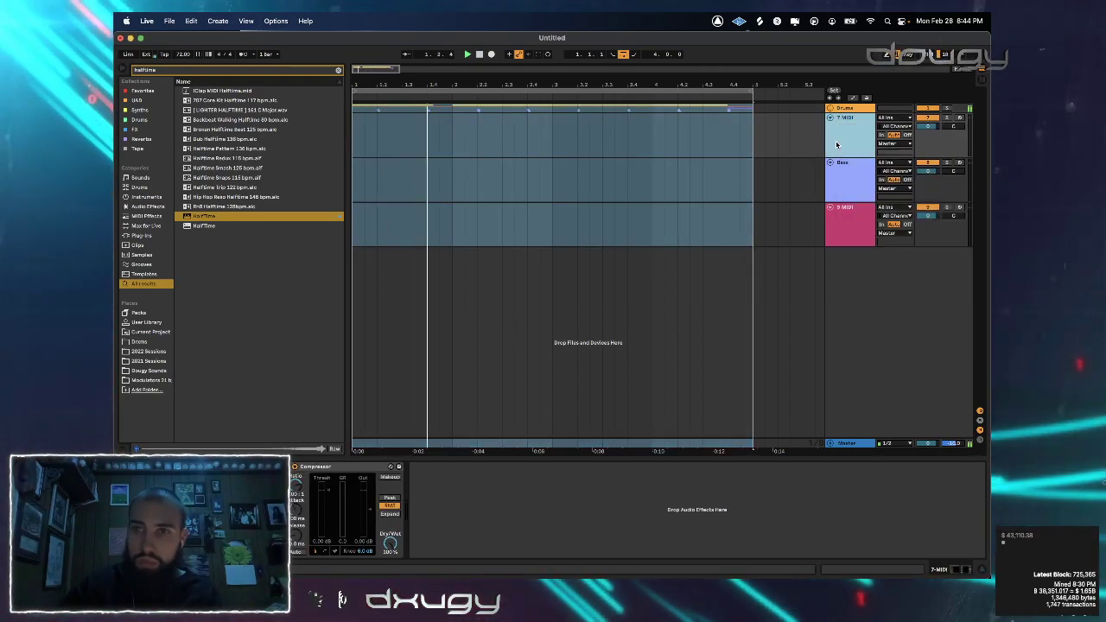
pyautogui.press('space')
pyautogui.click(959, 118)
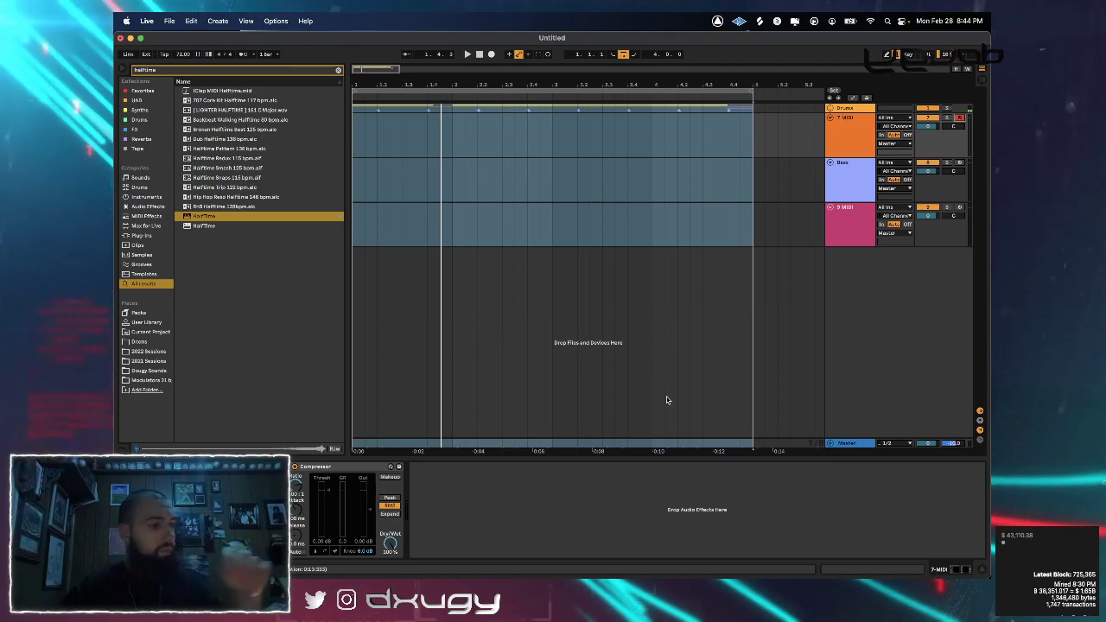
# Switch to Console and Streamlabs Desktop to check the audio levels and the stream, and return to Live
pyautogui.moveTo(531, 561)
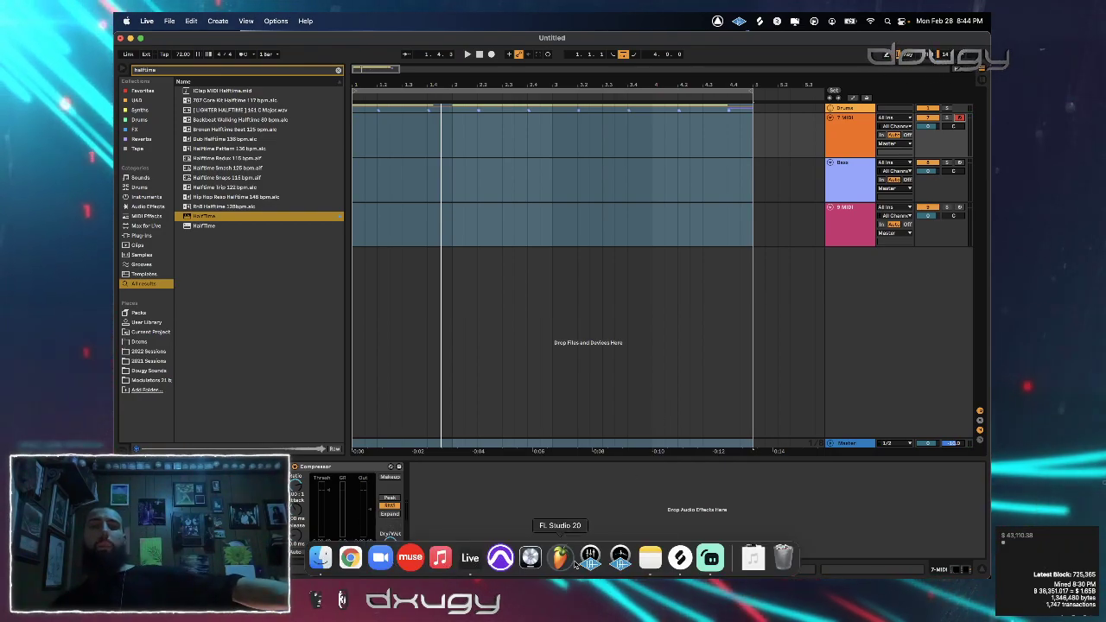
pyautogui.click(590, 558)
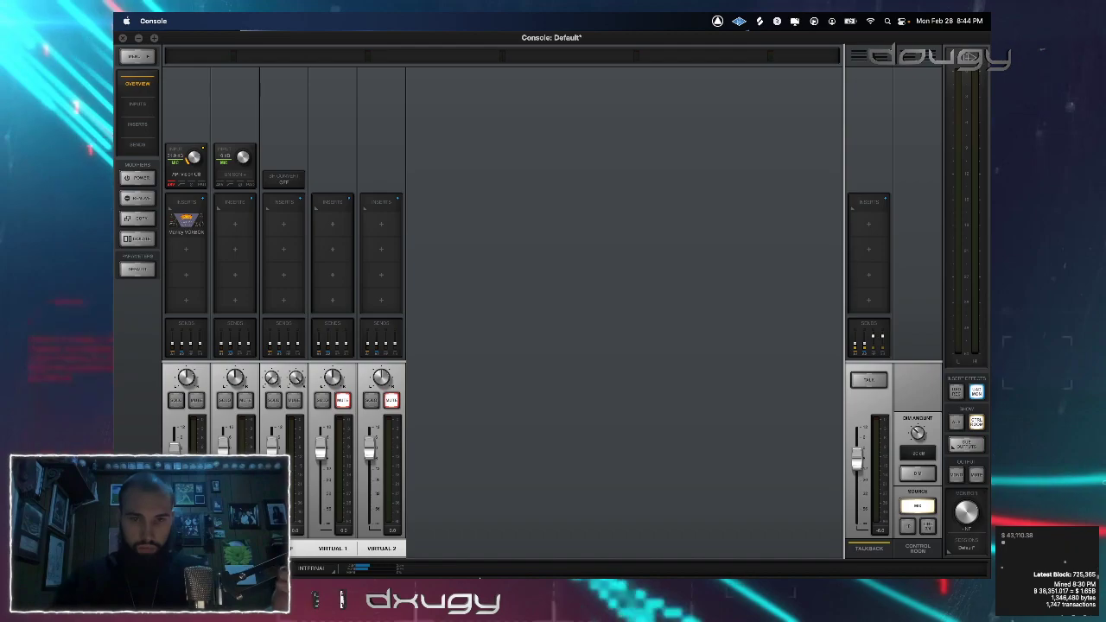
pyautogui.click(470, 558)
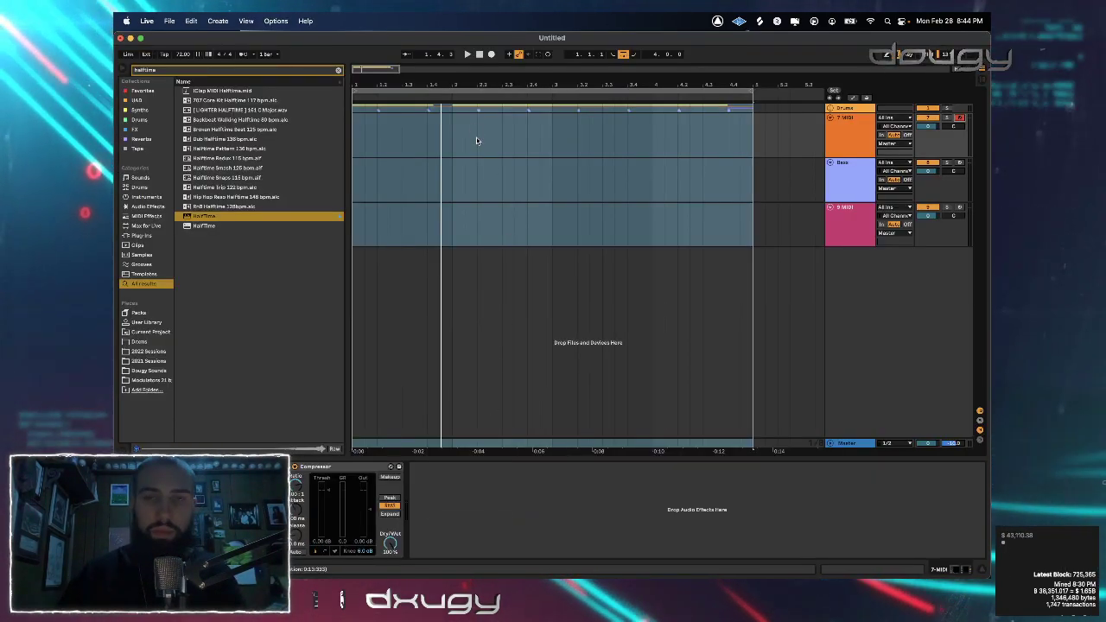
pyautogui.scroll(-2, 479, 159)
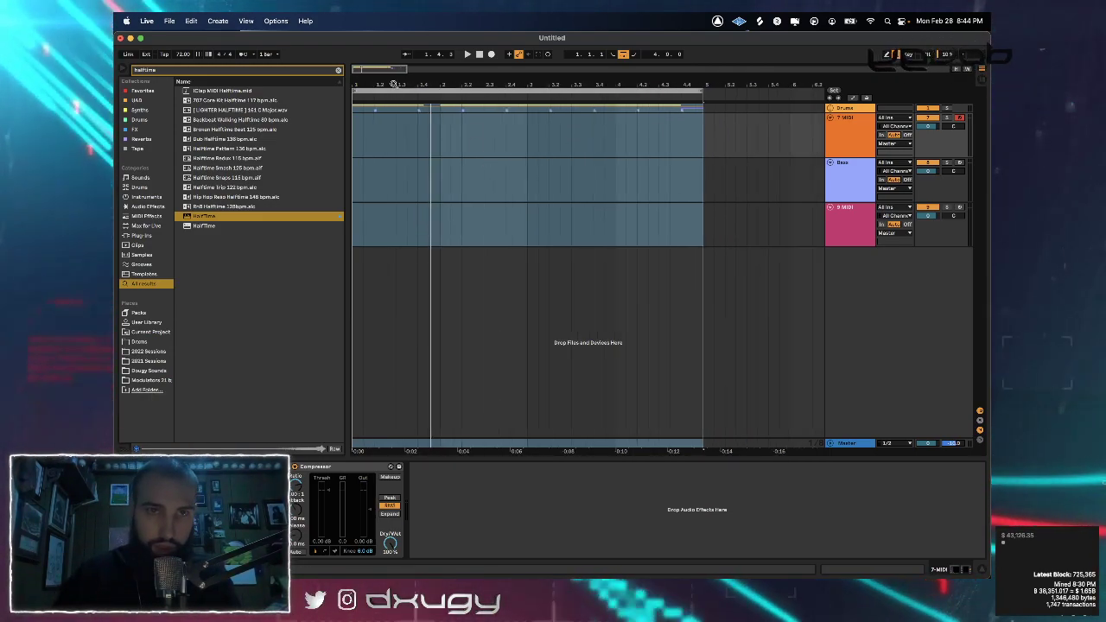
pyautogui.press('+')
pyautogui.moveTo(389, 85); pyautogui.dragTo(391, 89)
pyautogui.press('super+Tab')
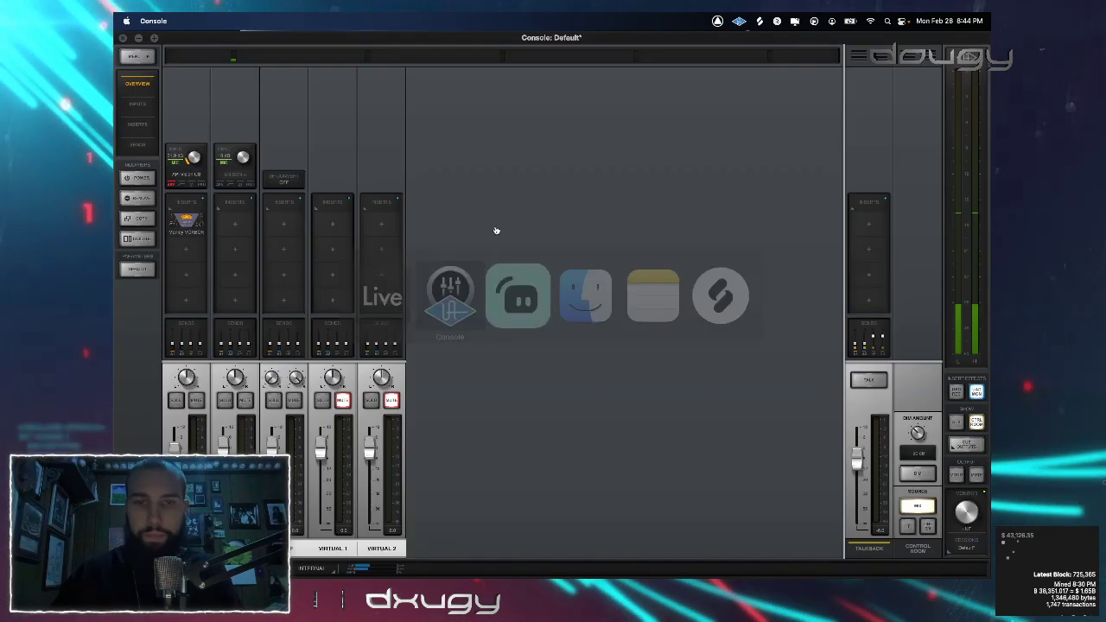
pyautogui.press('super+Tab')
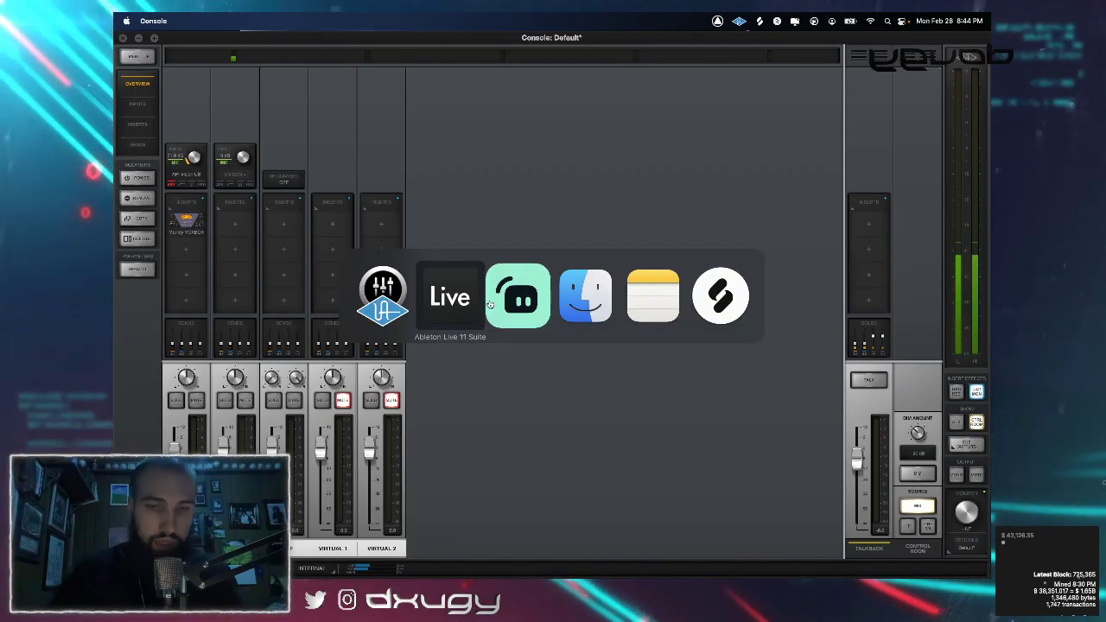
pyautogui.press('super+Tab')
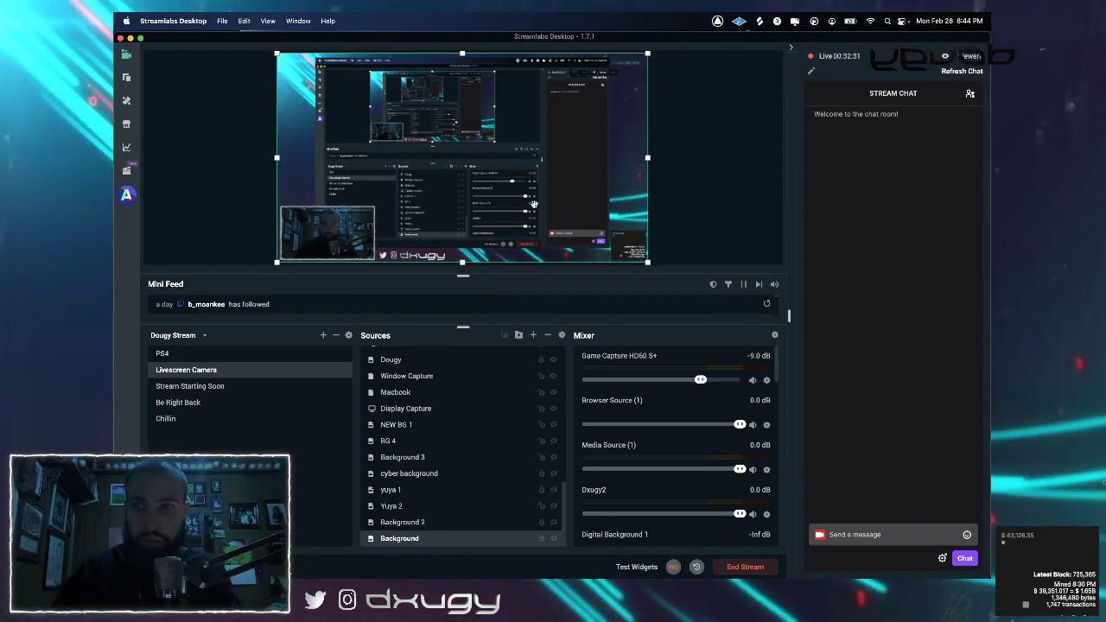
pyautogui.press('super+Tab')
pyautogui.press('super+Tab')
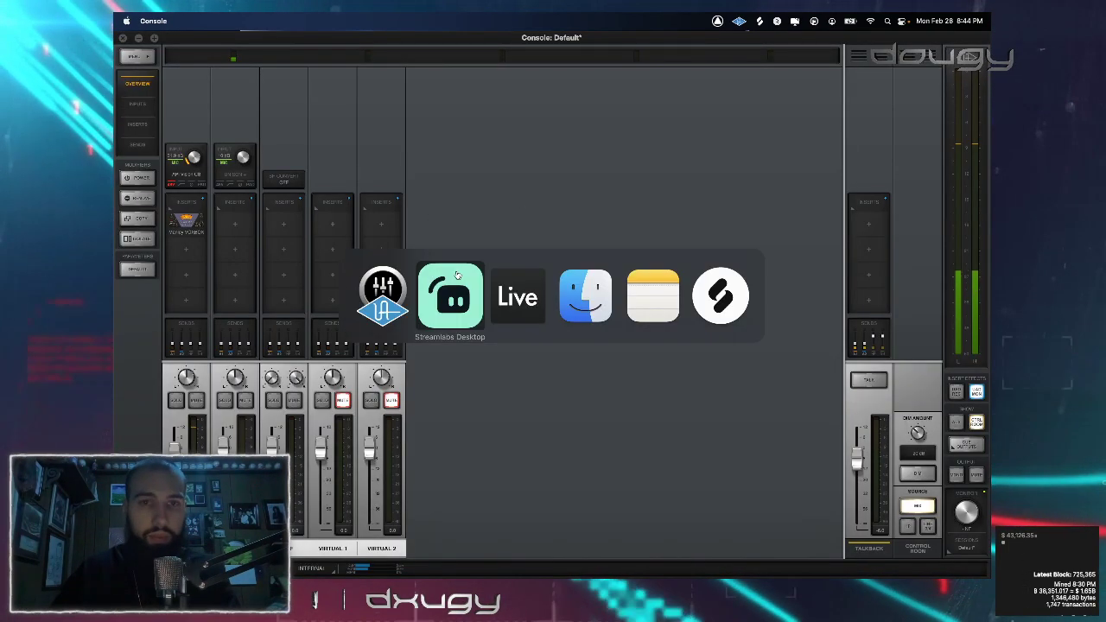
pyautogui.press('super+Tab')
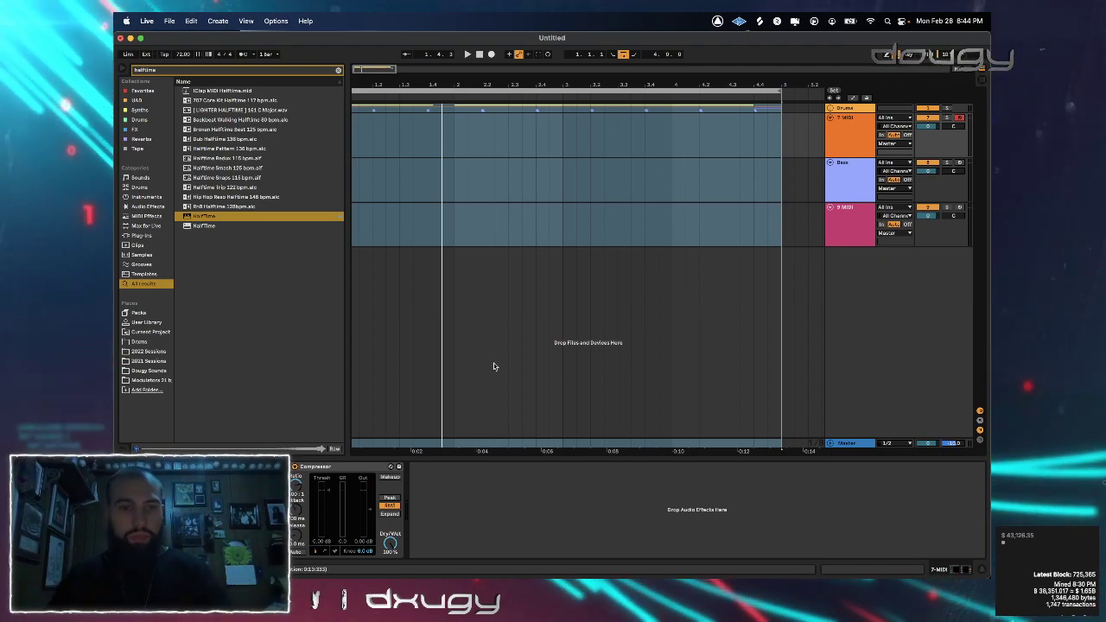
# Search the plug-ins for "omnis" and load the Spectrasonics Omnisphere Audio Unit on the 7 MIDI track
pyautogui.click(339, 70)
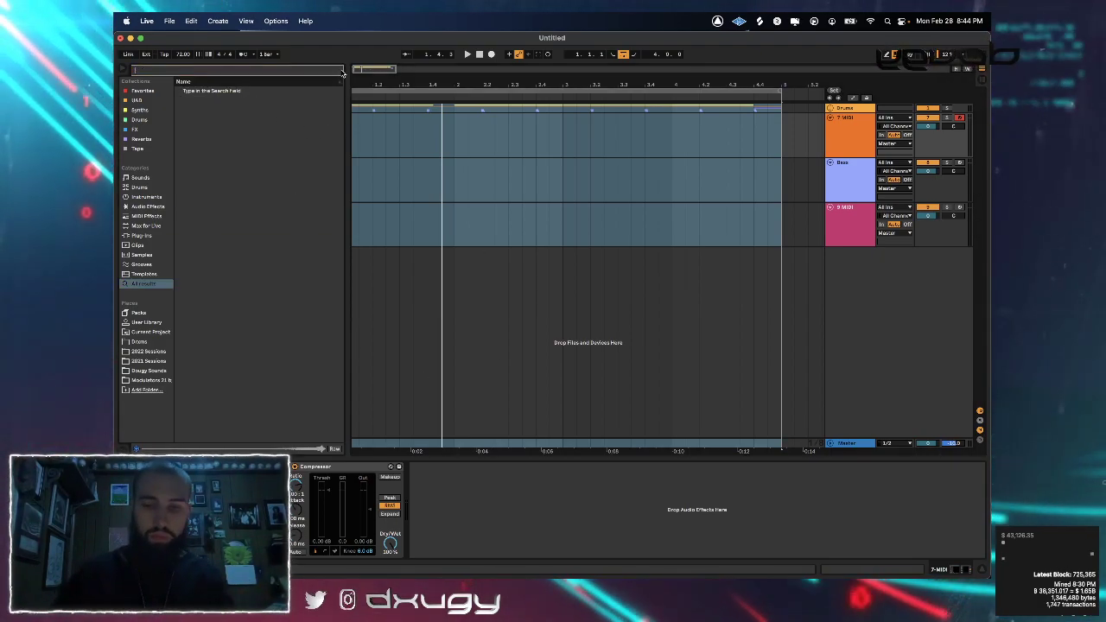
pyautogui.write('omnis')
pyautogui.click(149, 245)
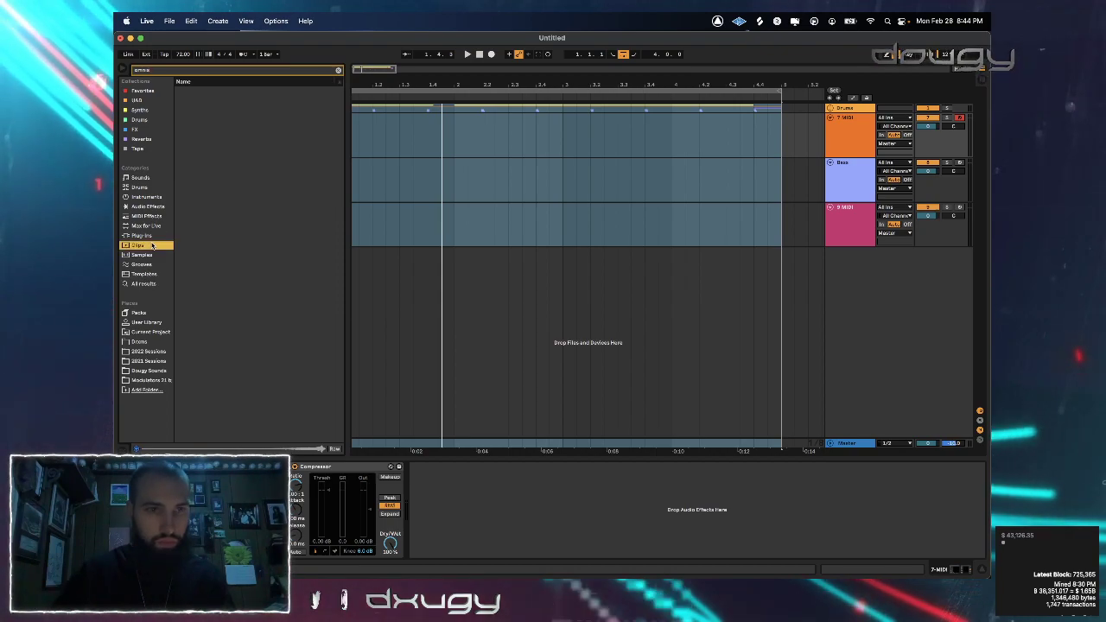
pyautogui.click(185, 102)
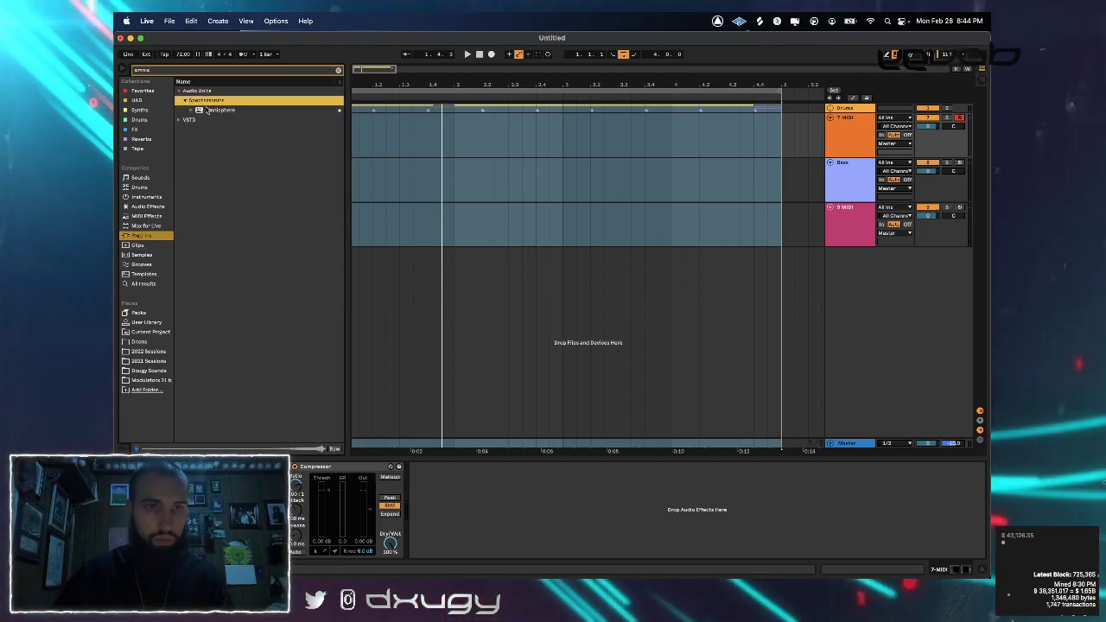
pyautogui.moveTo(208, 110); pyautogui.dragTo(573, 139)
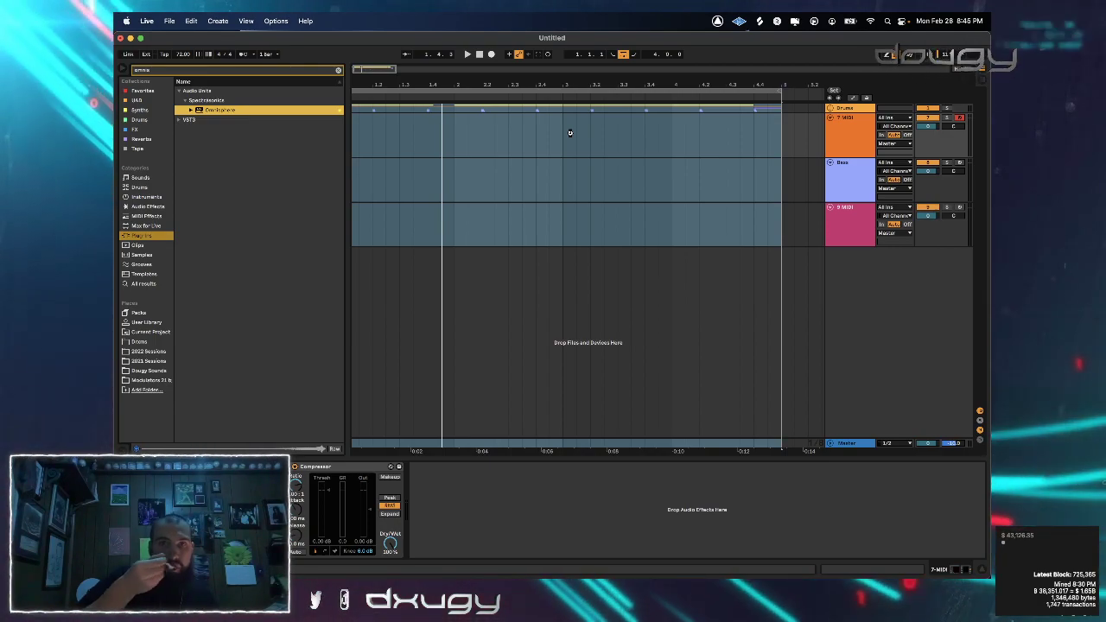
pyautogui.press('Return')
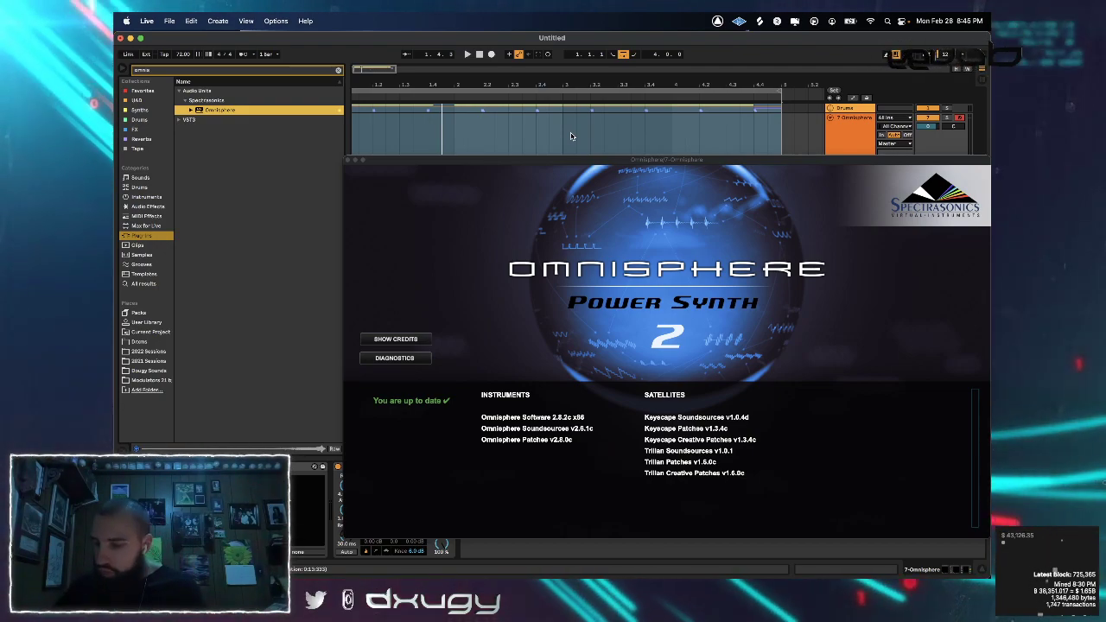
# Dismiss Omnisphere's splash screen, set the patch browser directory to All and move the plug-in window fully into view
pyautogui.click(657, 256)
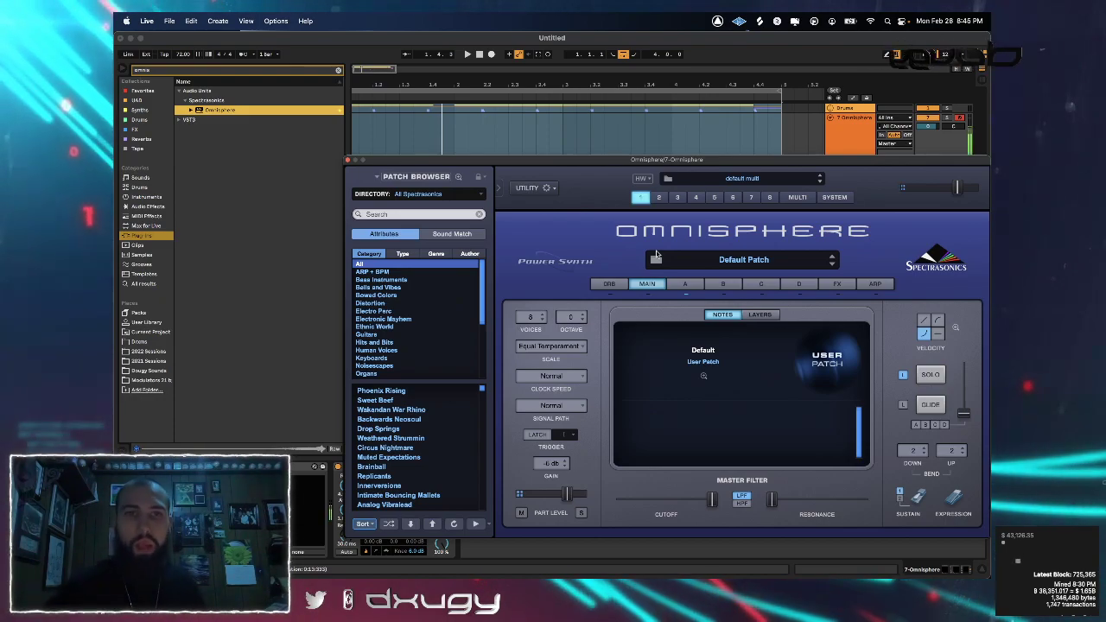
pyautogui.click(434, 196)
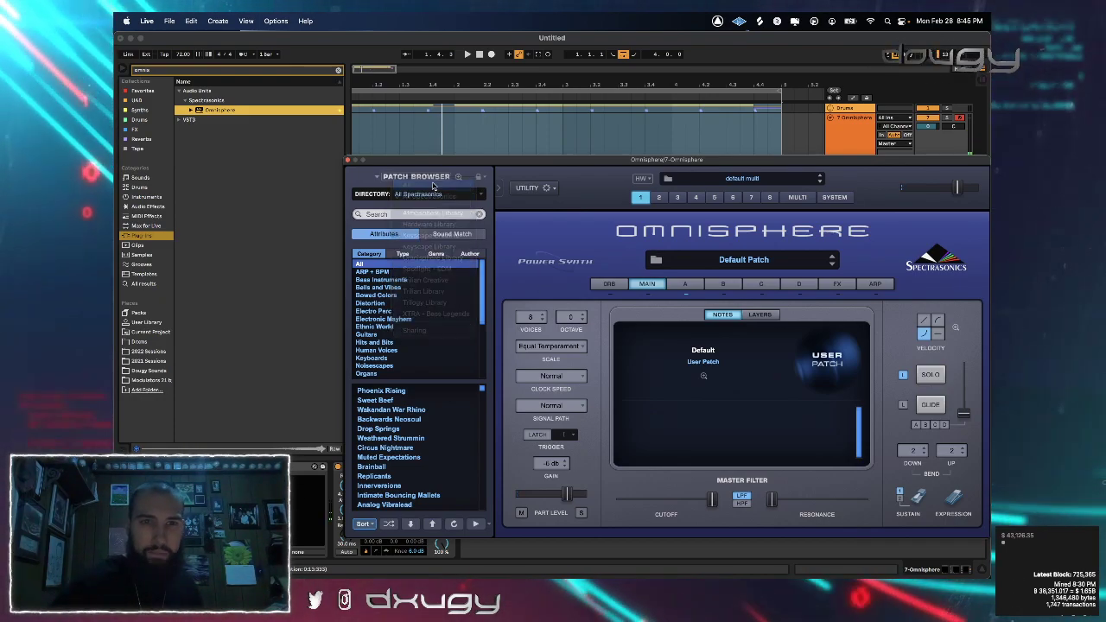
pyautogui.moveTo(427, 163); pyautogui.dragTo(315, 137)
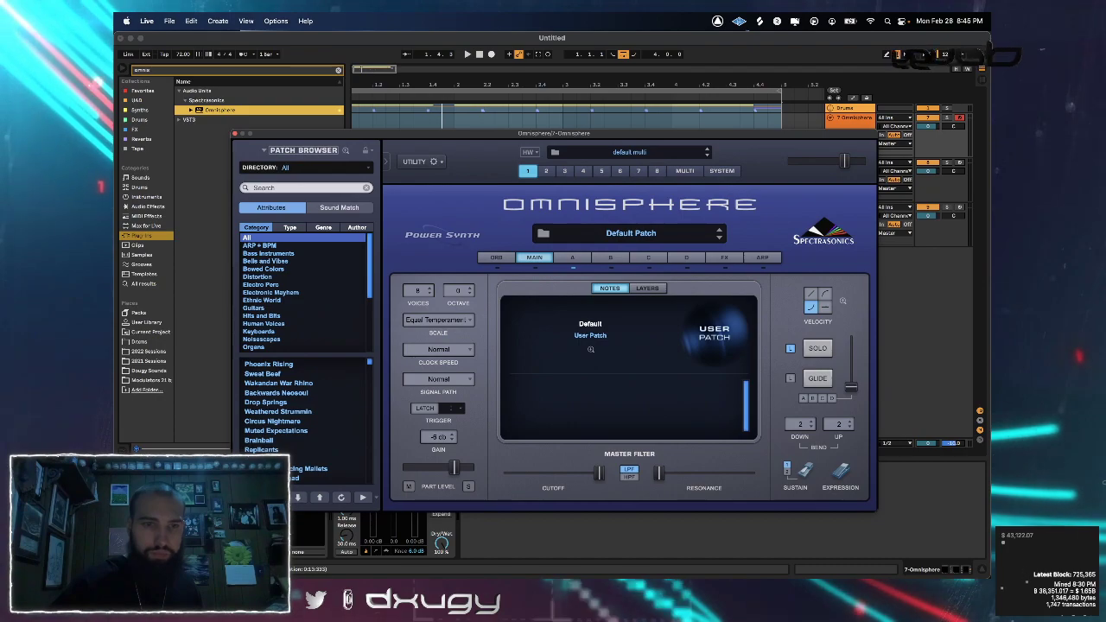
# Browse the Omnisphere patches, load Haus Voxisyn and advance to the Atlantis - Rapturous Beauty patch
pyautogui.scroll(-5, 338, 436)
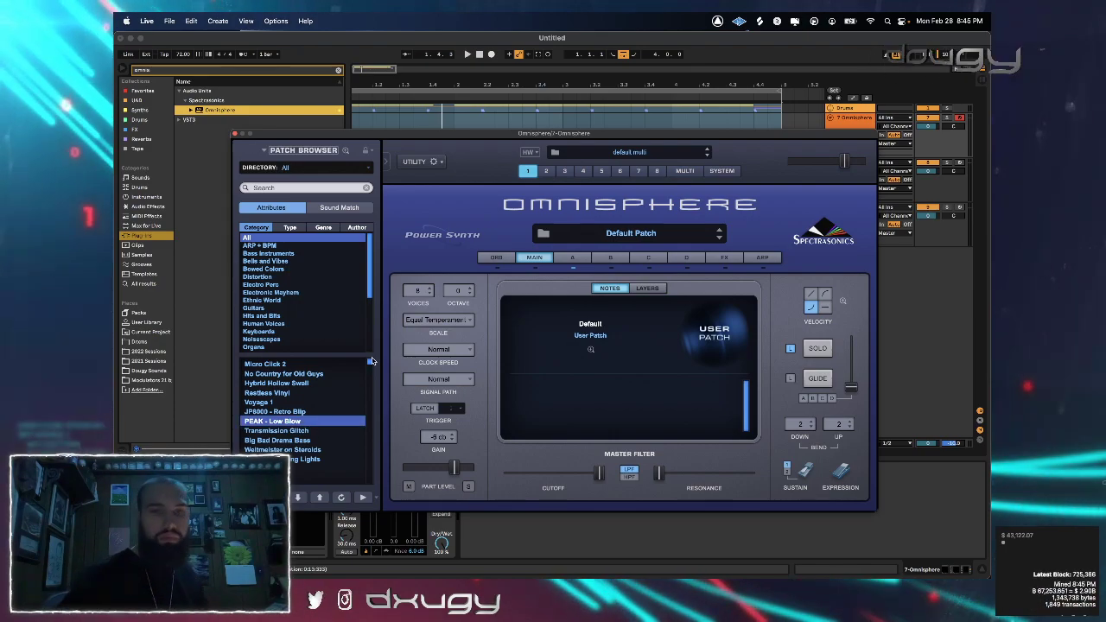
pyautogui.scroll(-3, 303, 427)
pyautogui.click(291, 431)
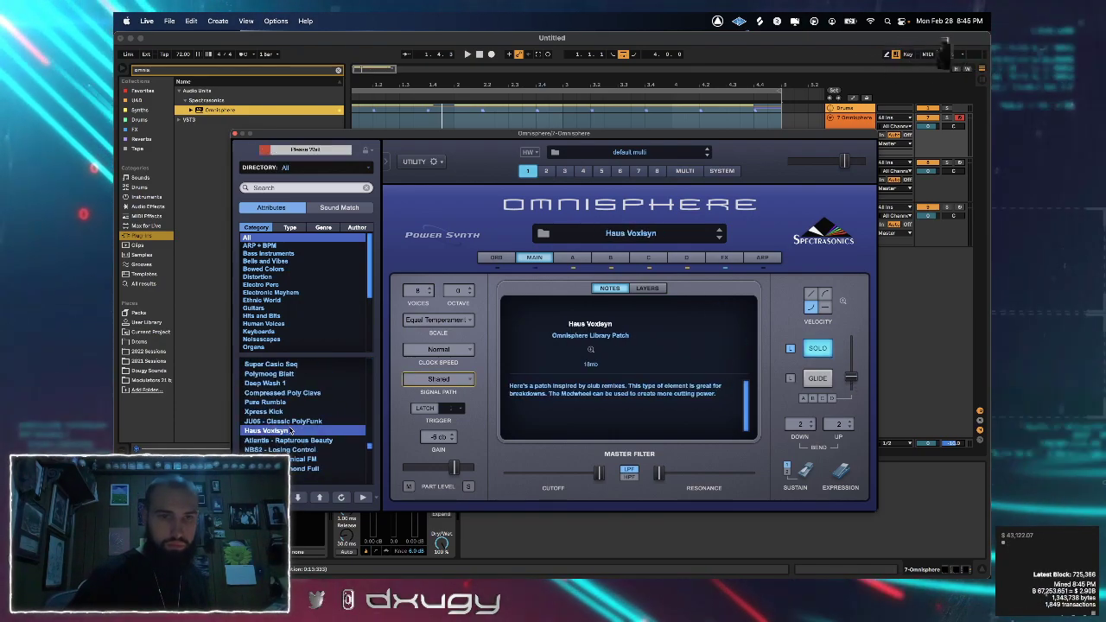
pyautogui.click(298, 498)
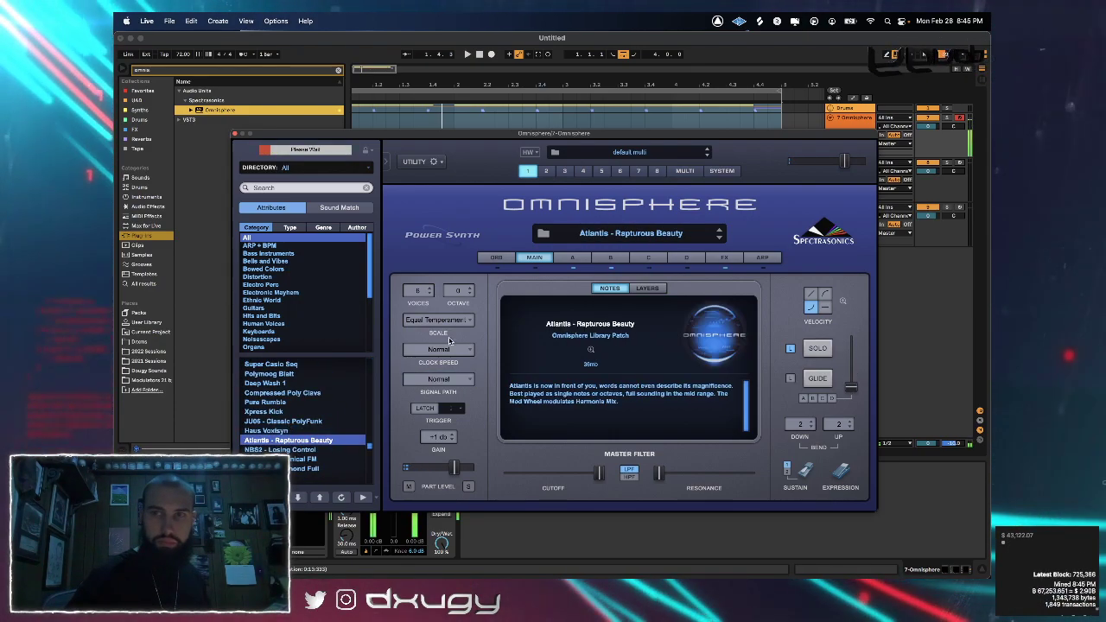
# Lower the 7 Omnisphere track's volume, return to the Haus Voxisyn patch and close the plug-in window
pyautogui.click(931, 126)
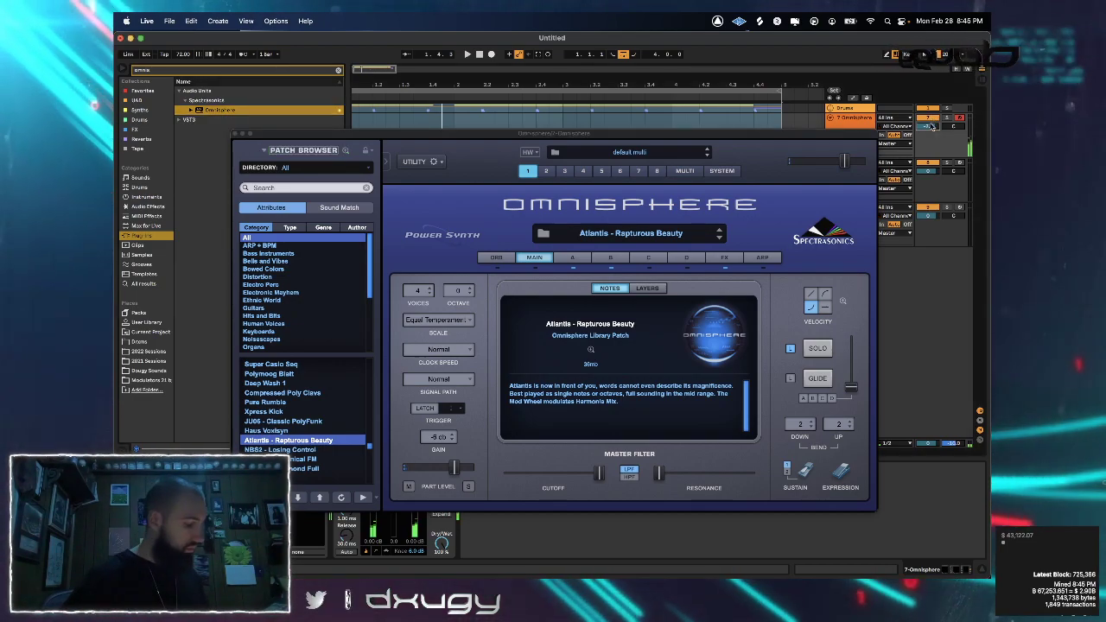
pyautogui.click(289, 428)
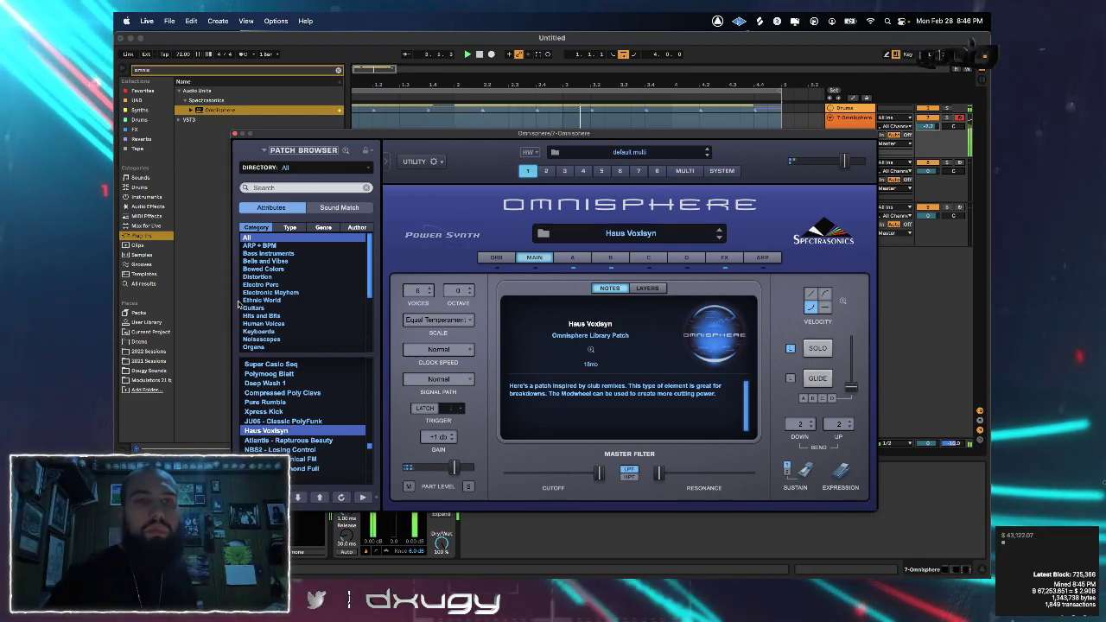
pyautogui.click(235, 134)
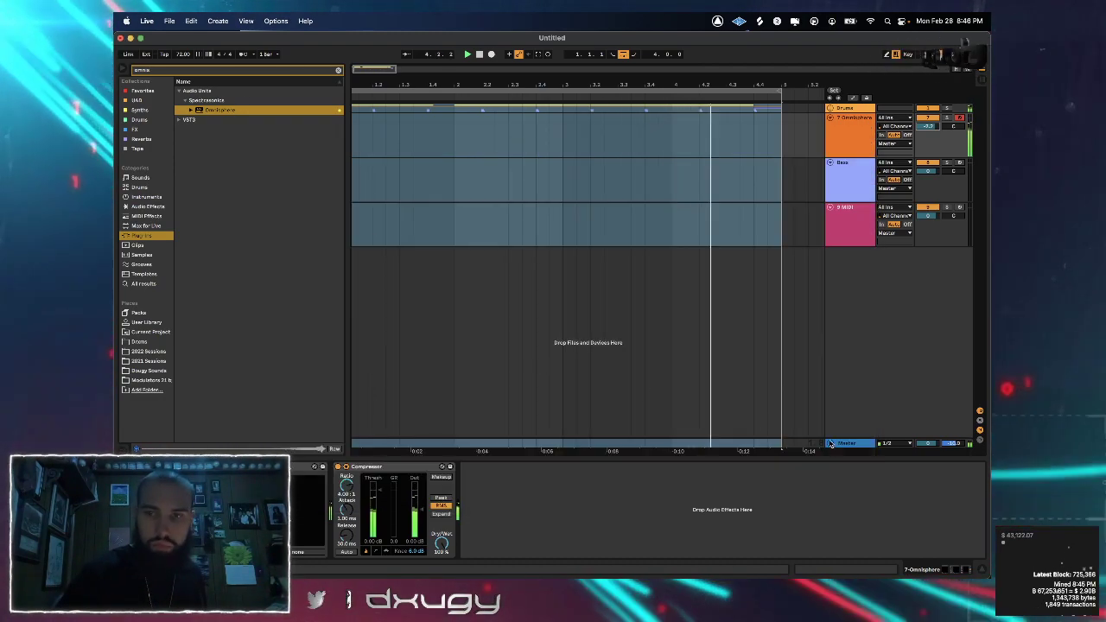
# Unfold the Drums group and slightly lower the output level of the Pro-L 2 limiter on the Master track
pyautogui.click(734, 442)
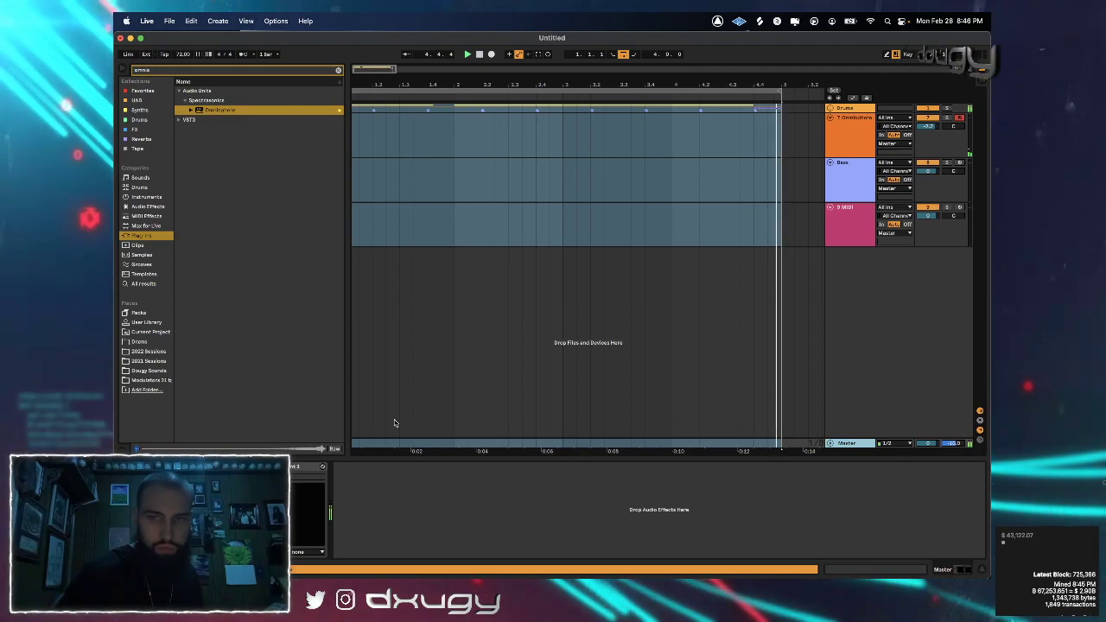
pyautogui.click(831, 109)
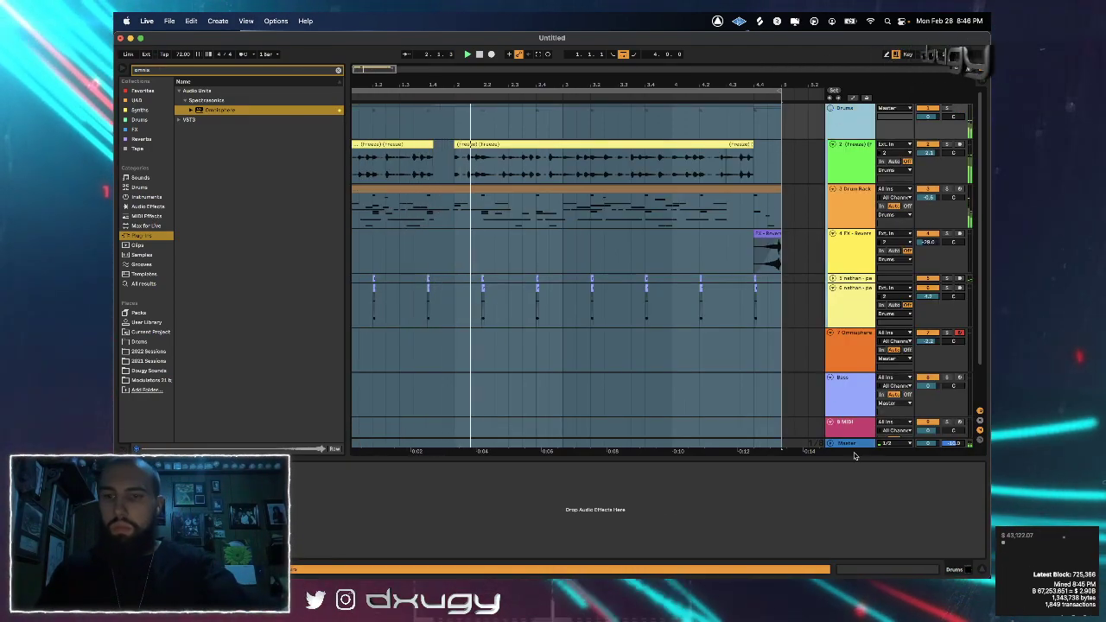
pyautogui.click(854, 444)
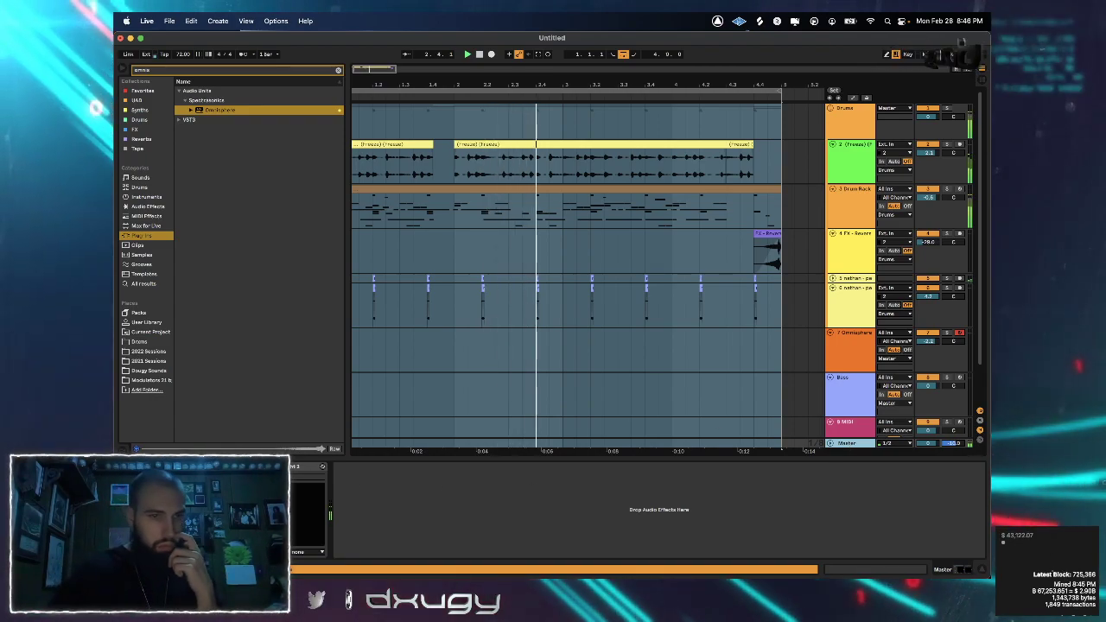
pyautogui.click(140, 229)
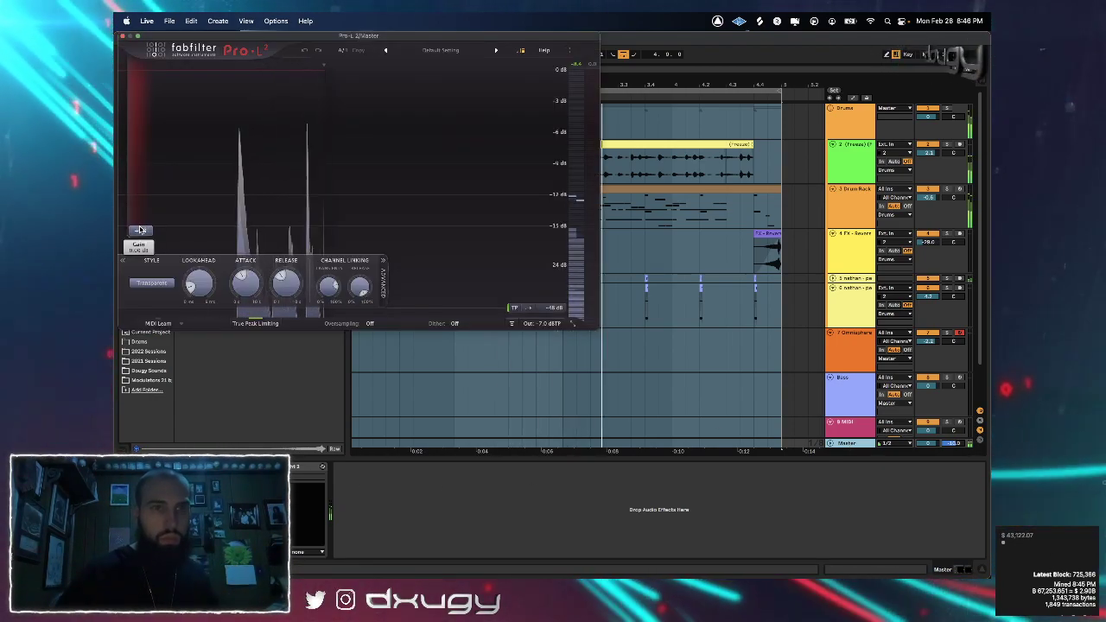
pyautogui.moveTo(540, 323)
pyautogui.moveTo(533, 290)
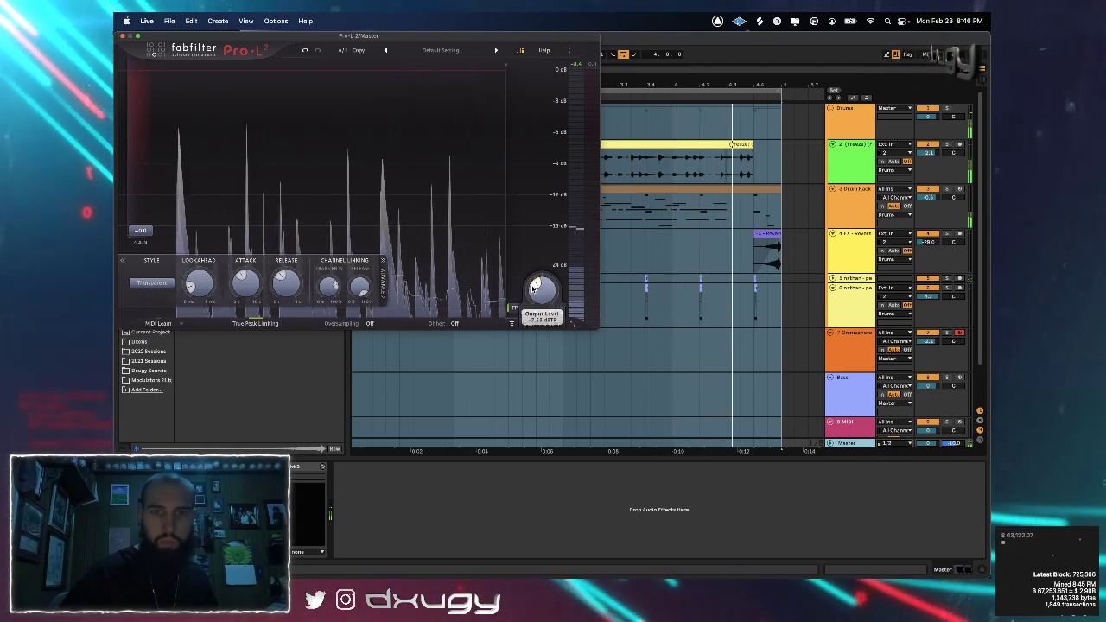
pyautogui.click(692, 219)
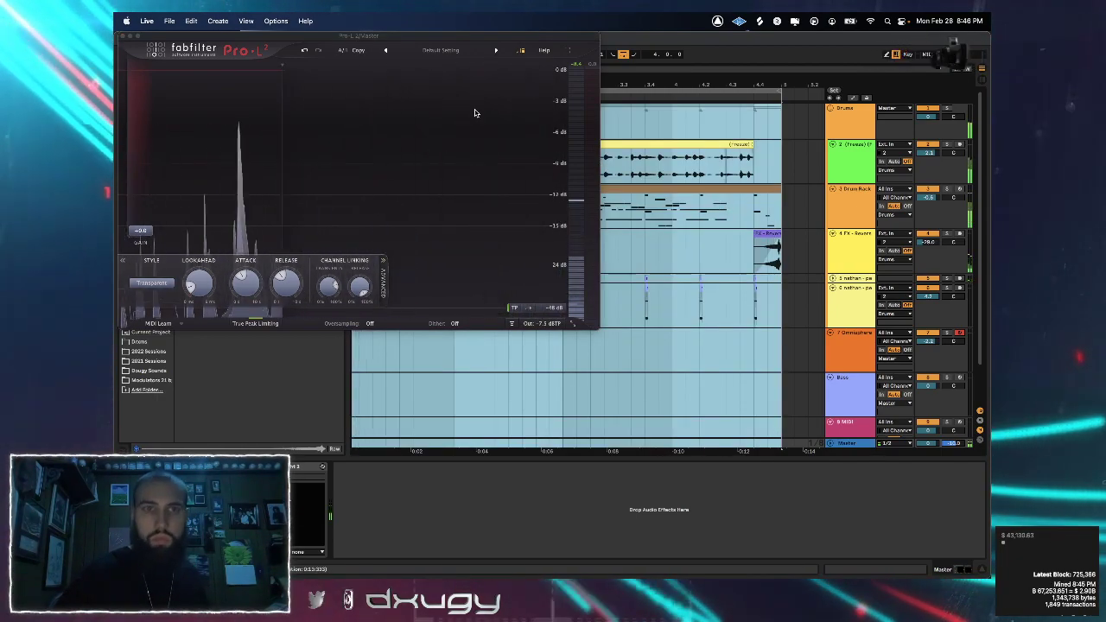
pyautogui.click(124, 37)
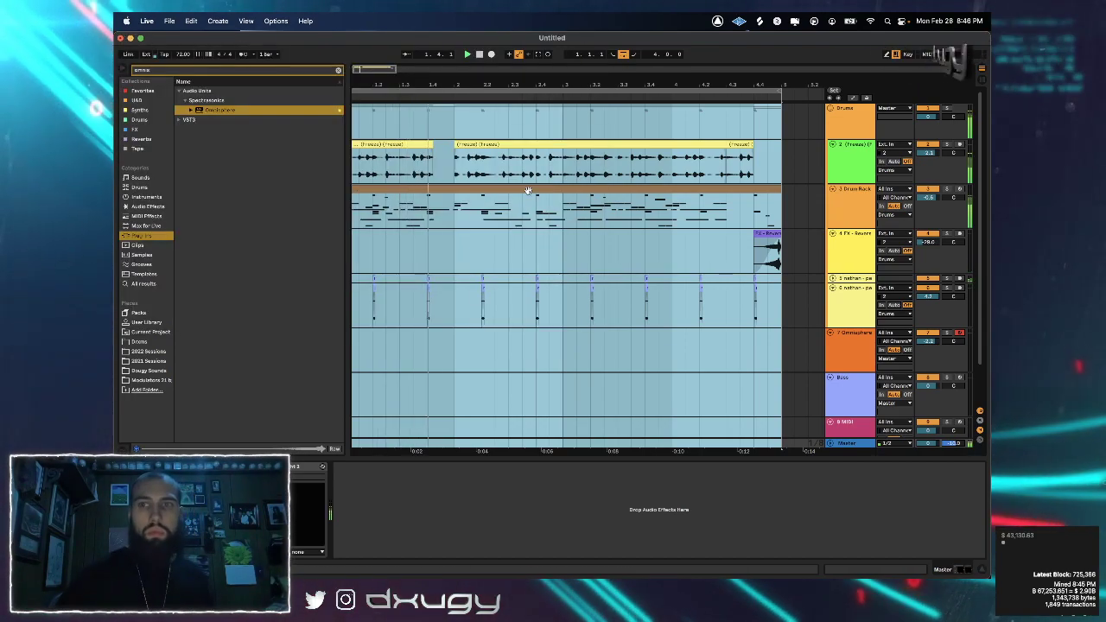
# Turn the volume of the 7 Omnisphere track down to about -32 dB
pyautogui.click(841, 163)
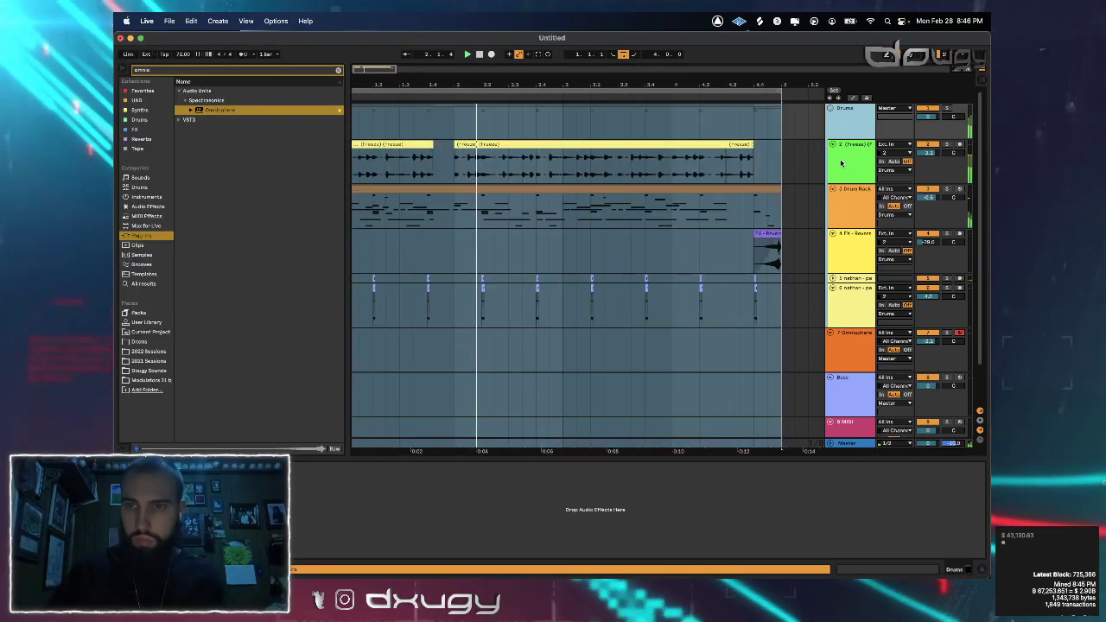
pyautogui.click(855, 335)
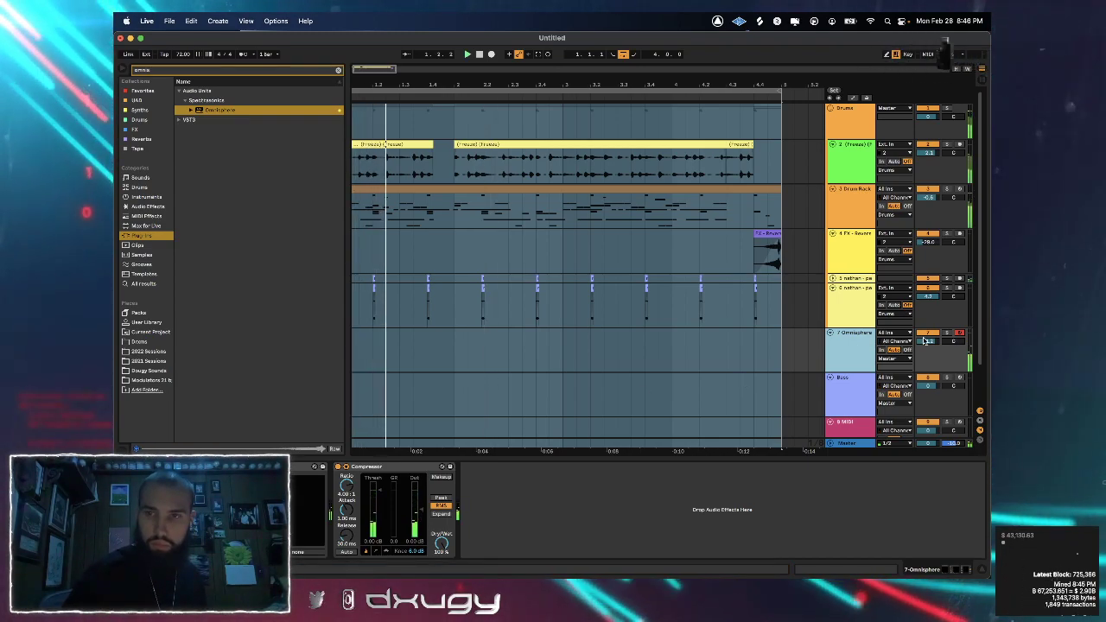
pyautogui.moveTo(929, 341); pyautogui.dragTo(929, 353)
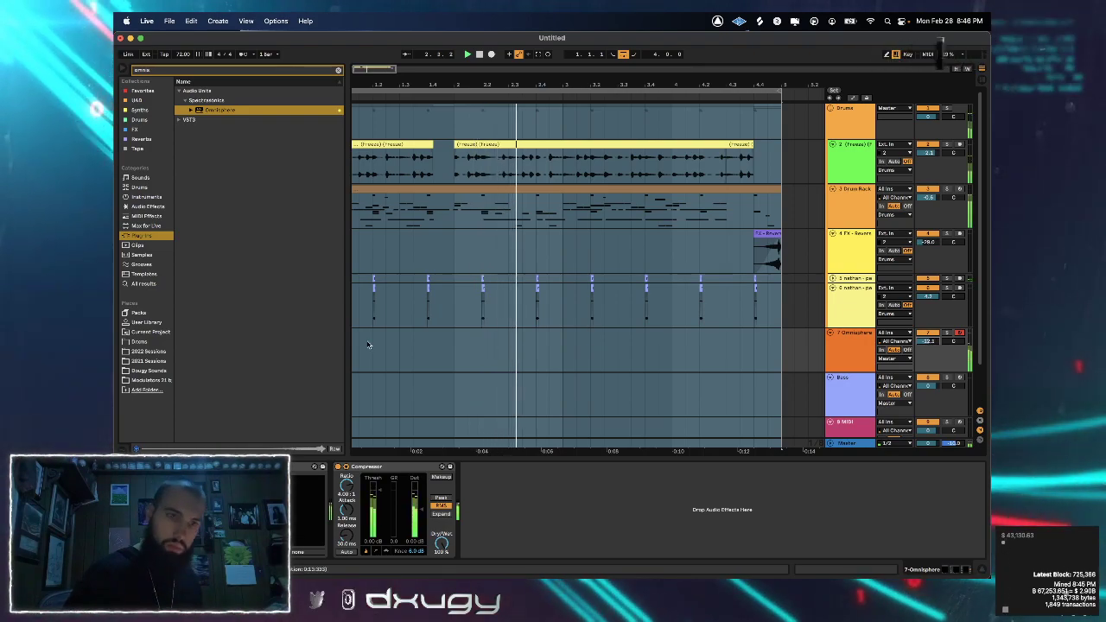
# Reopen Omnisphere, browse the Keyboards patches from Vintage Vibe EP - Suitcase to Duo - Vibrabell Wash, and raise the track's volume to about -4.8 dB
pyautogui.press('alt+super+p')
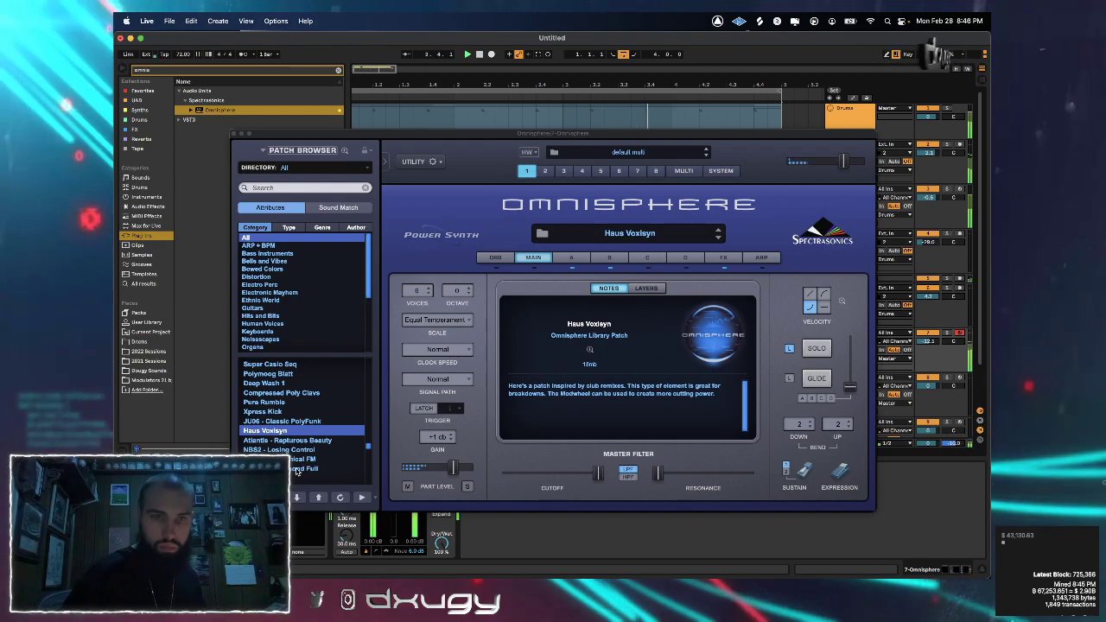
pyautogui.click(260, 334)
pyautogui.click(295, 451)
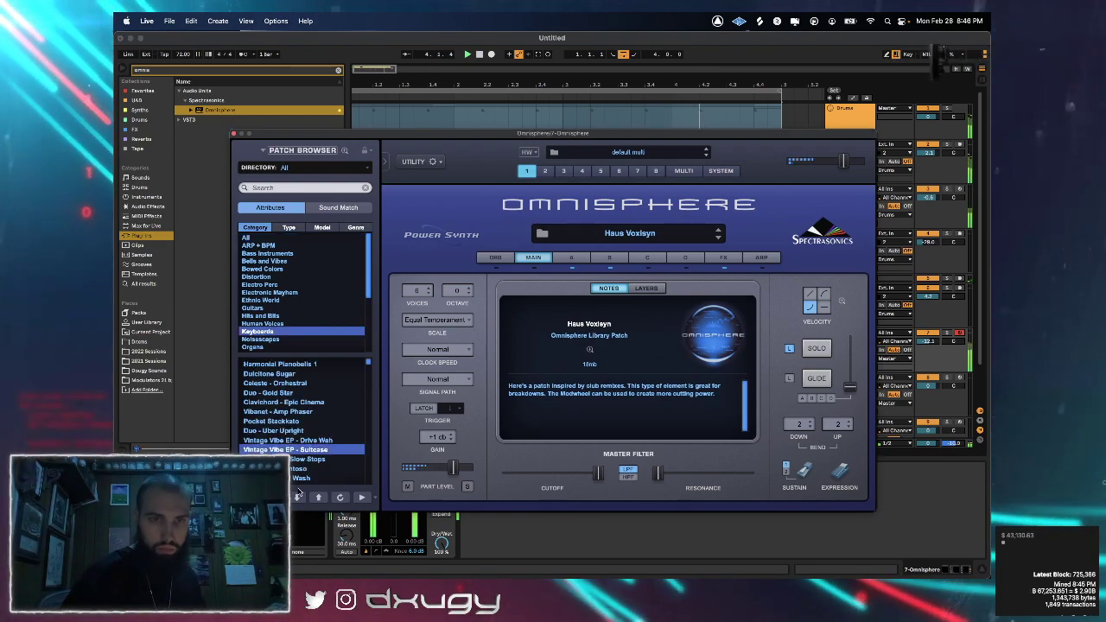
pyautogui.click(296, 499)
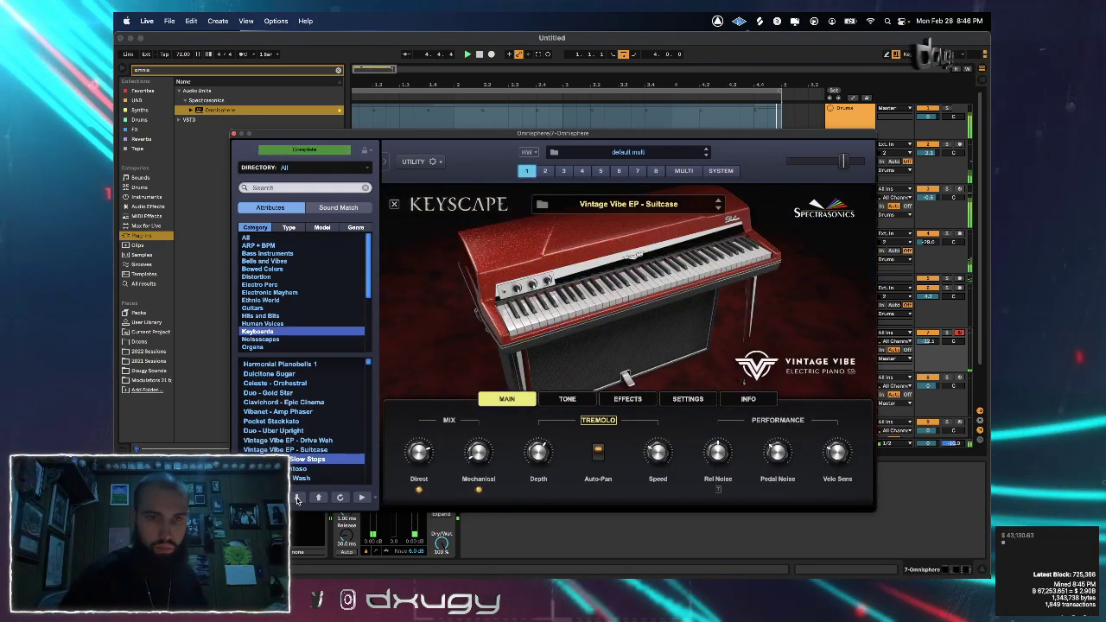
pyautogui.click(297, 500)
pyautogui.click(296, 500)
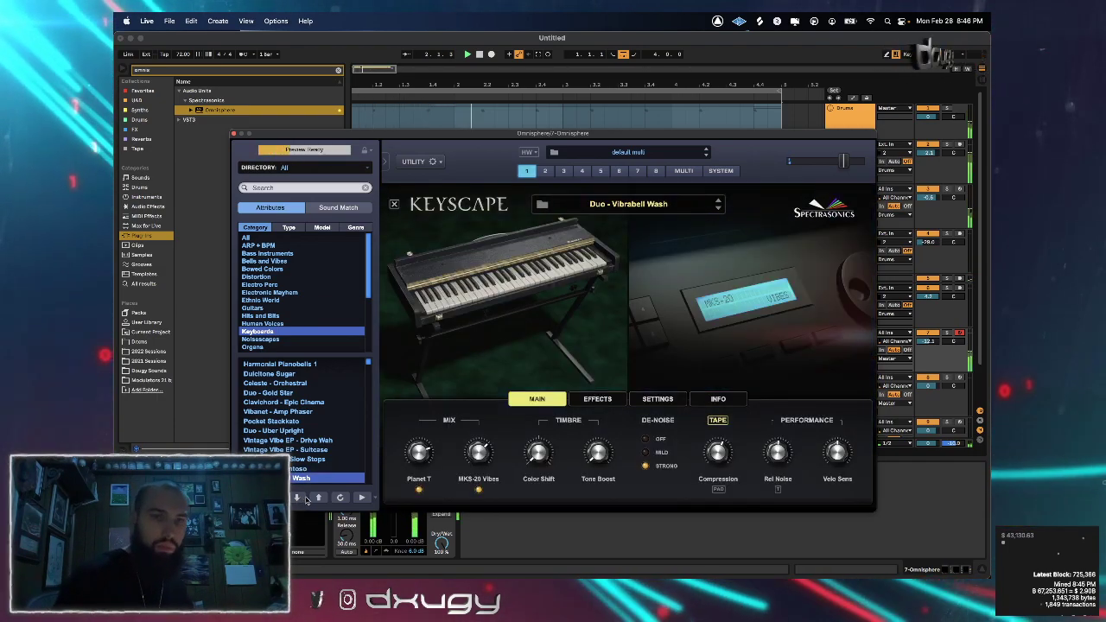
pyautogui.moveTo(929, 341); pyautogui.dragTo(928, 324)
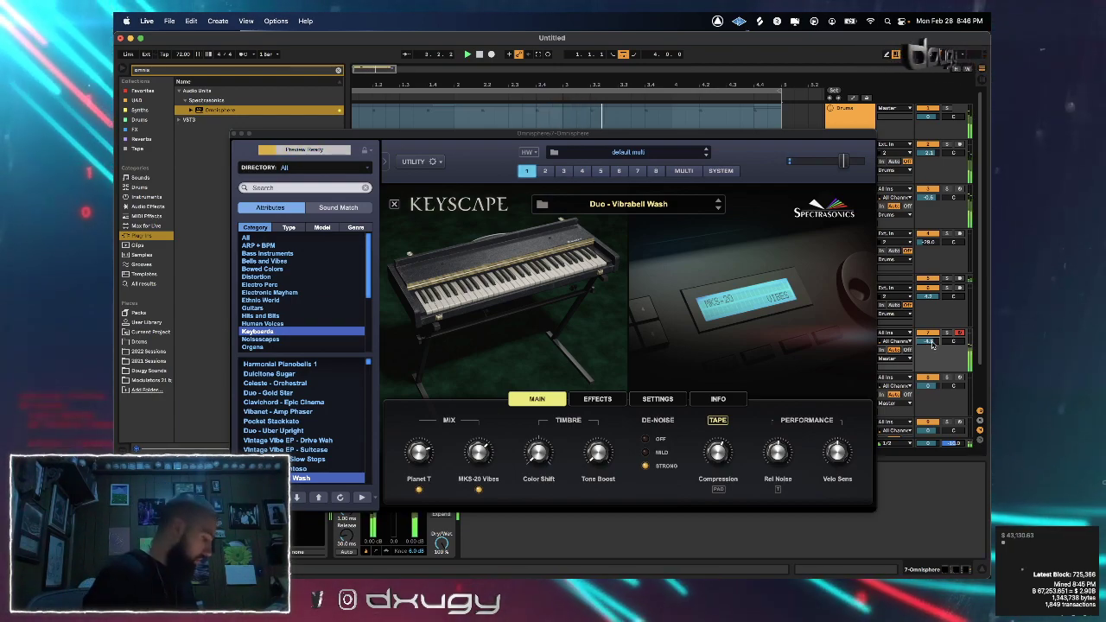
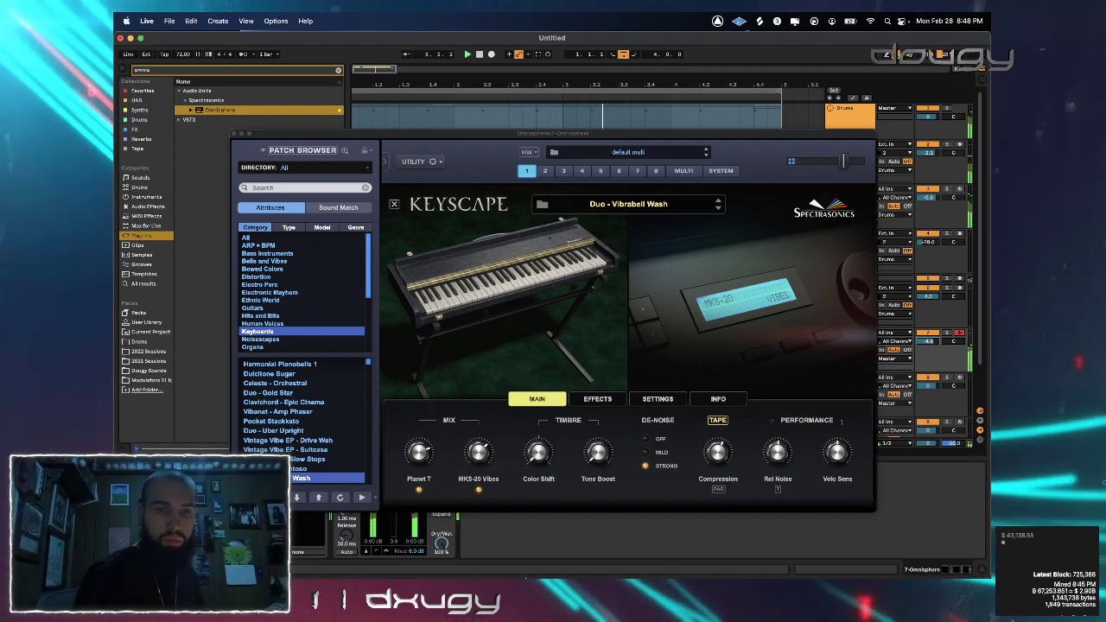
# Advance to the Planet T - Phaser patch, close the plug-in window and play the loop with the Drums group selected
pyautogui.click(297, 498)
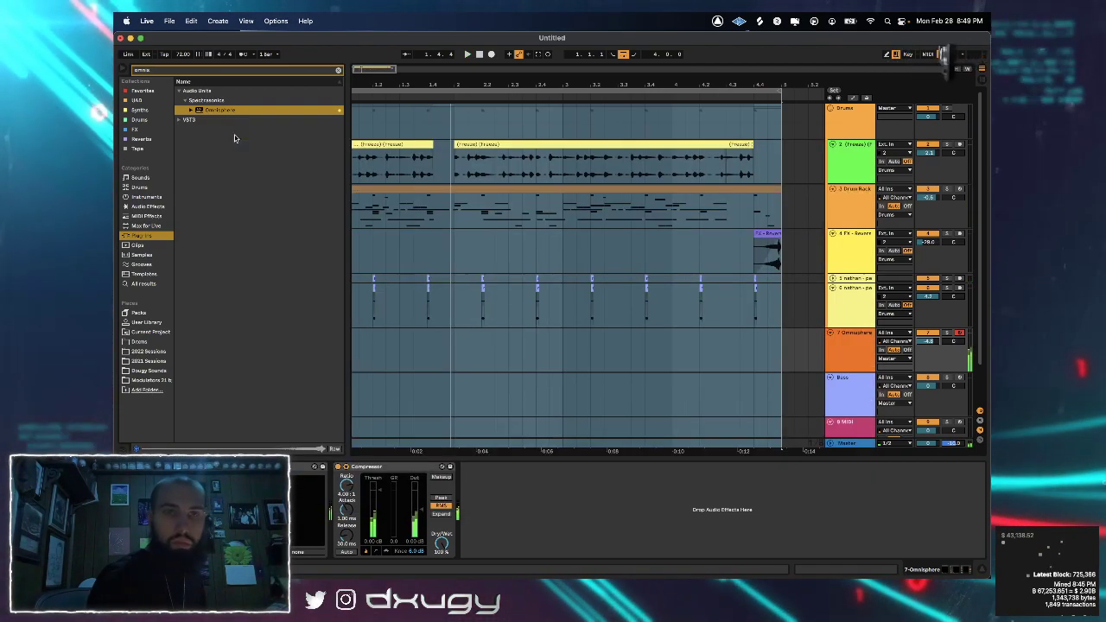
pyautogui.click(234, 134)
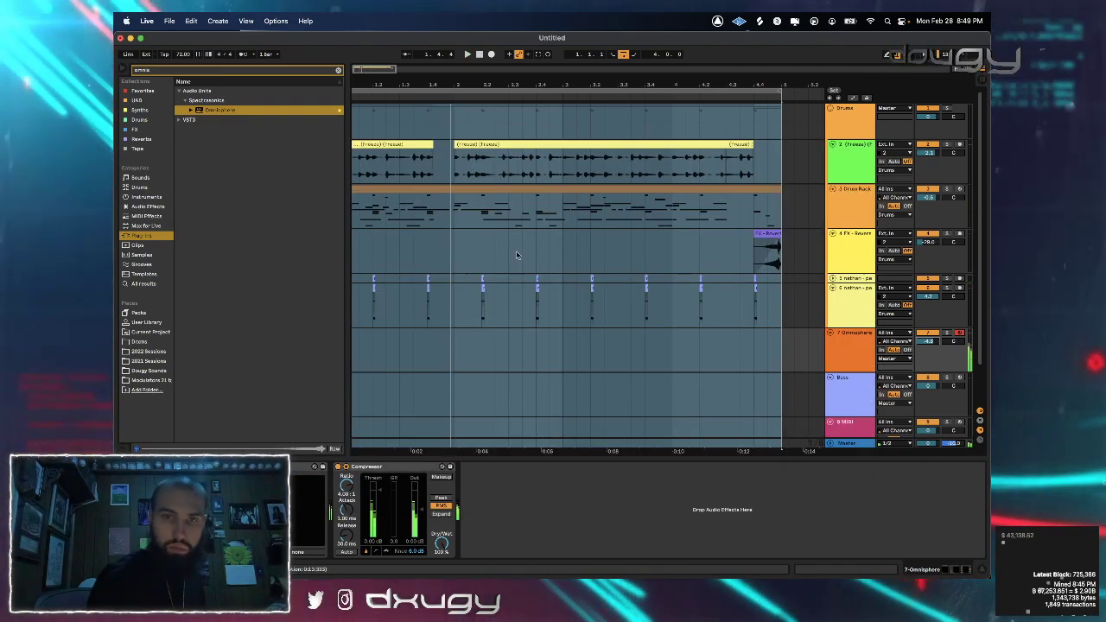
pyautogui.click(848, 429)
pyautogui.click(848, 444)
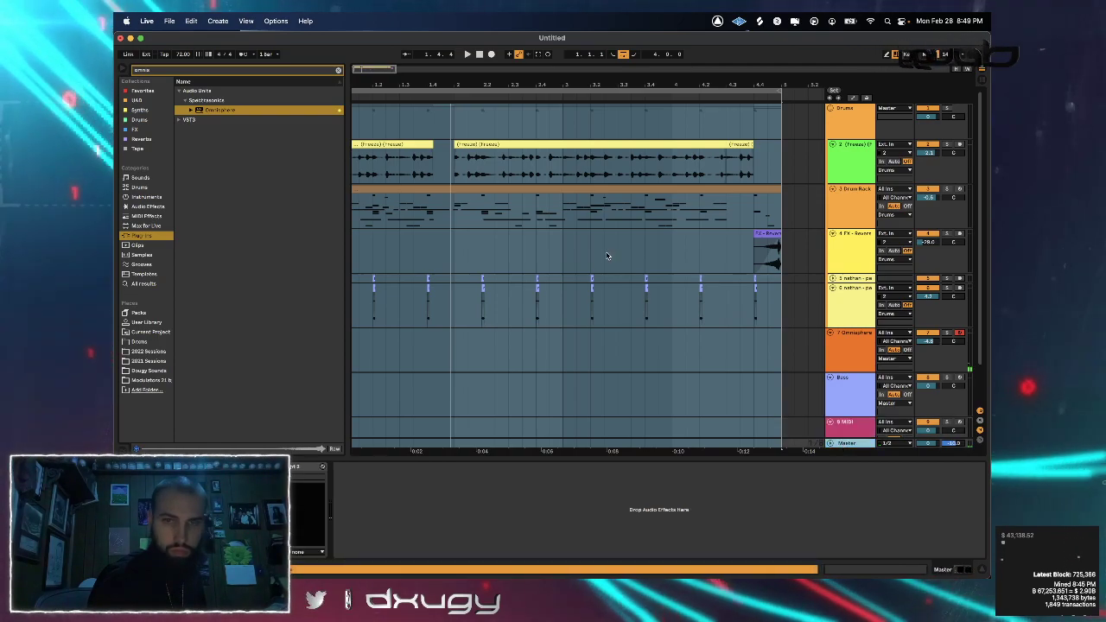
pyautogui.click(892, 131)
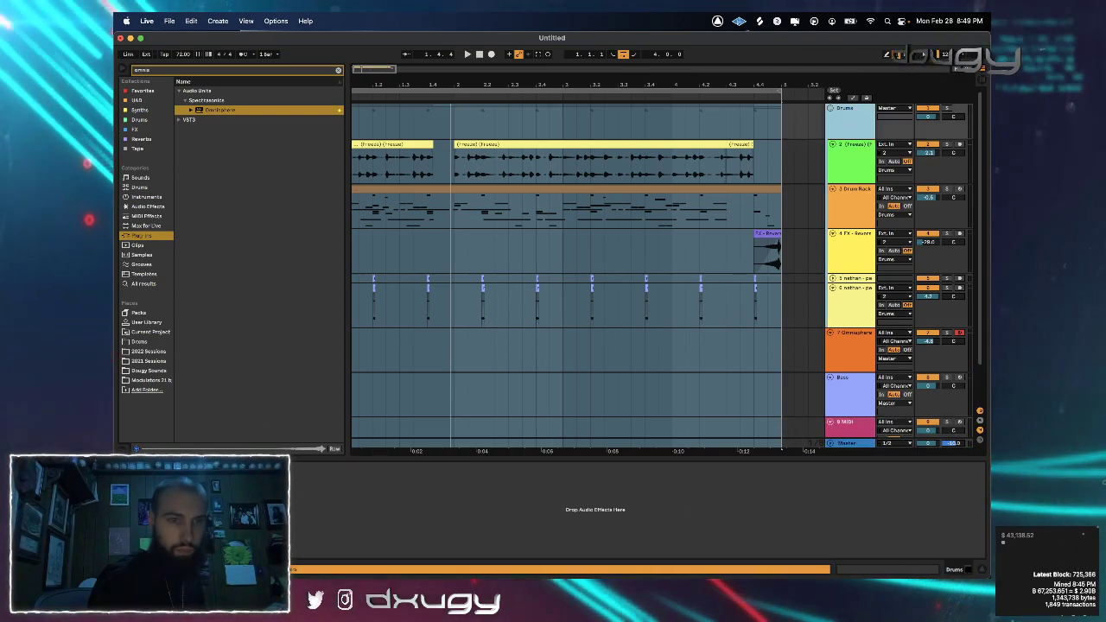
pyautogui.press('space')
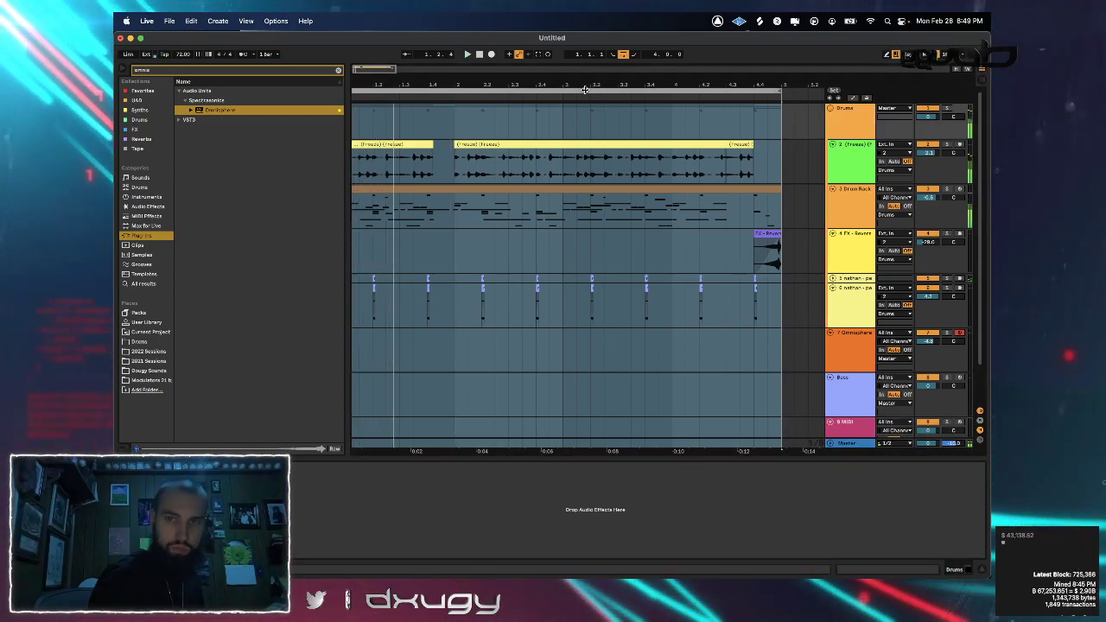
# Reopen Omnisphere on its track and step through the Keyboards patches to Typosonic Harpsichord
pyautogui.click(920, 362)
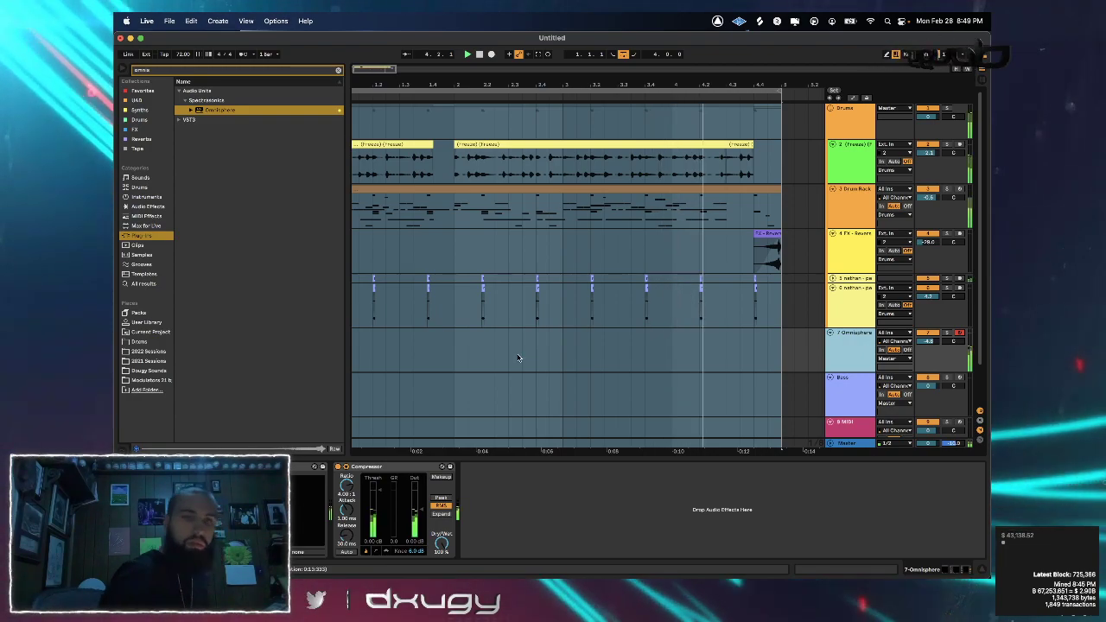
pyautogui.click(262, 467)
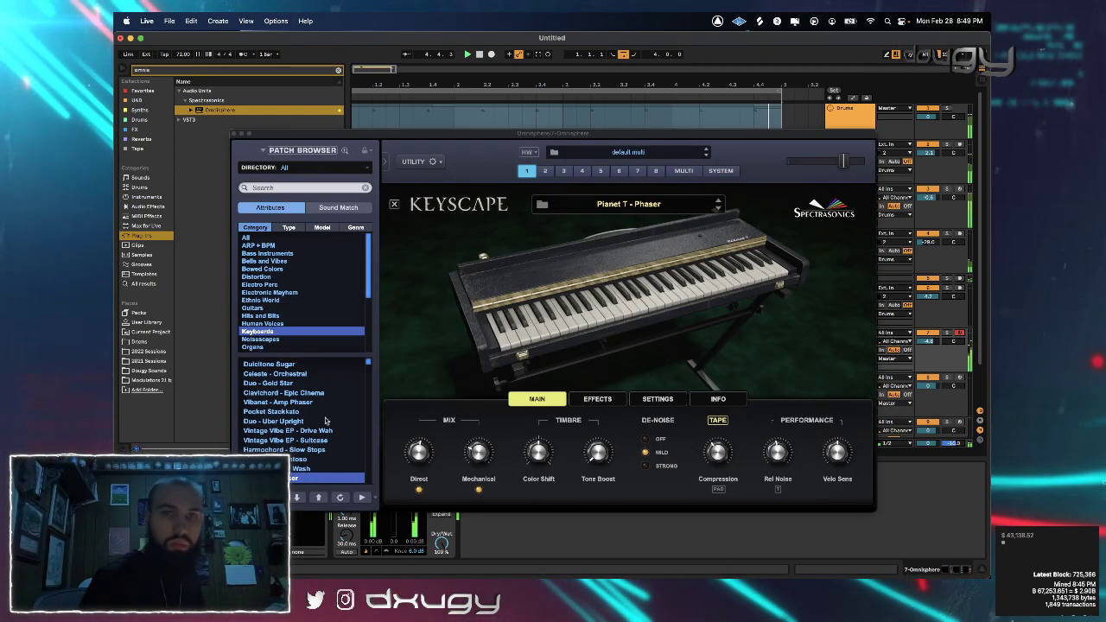
pyautogui.click(299, 496)
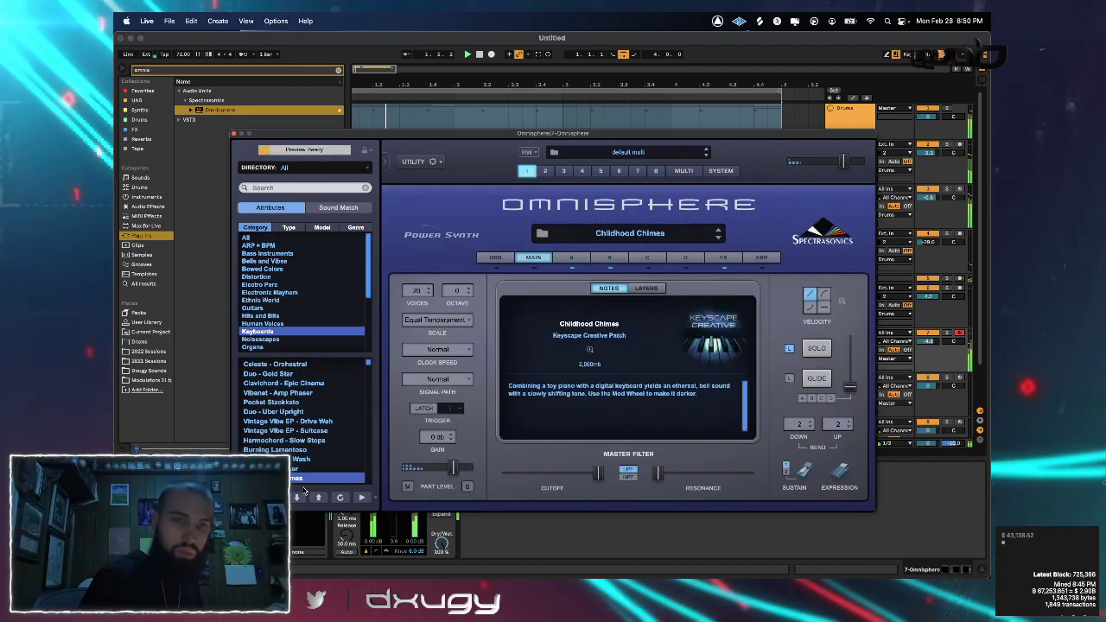
pyautogui.click(298, 497)
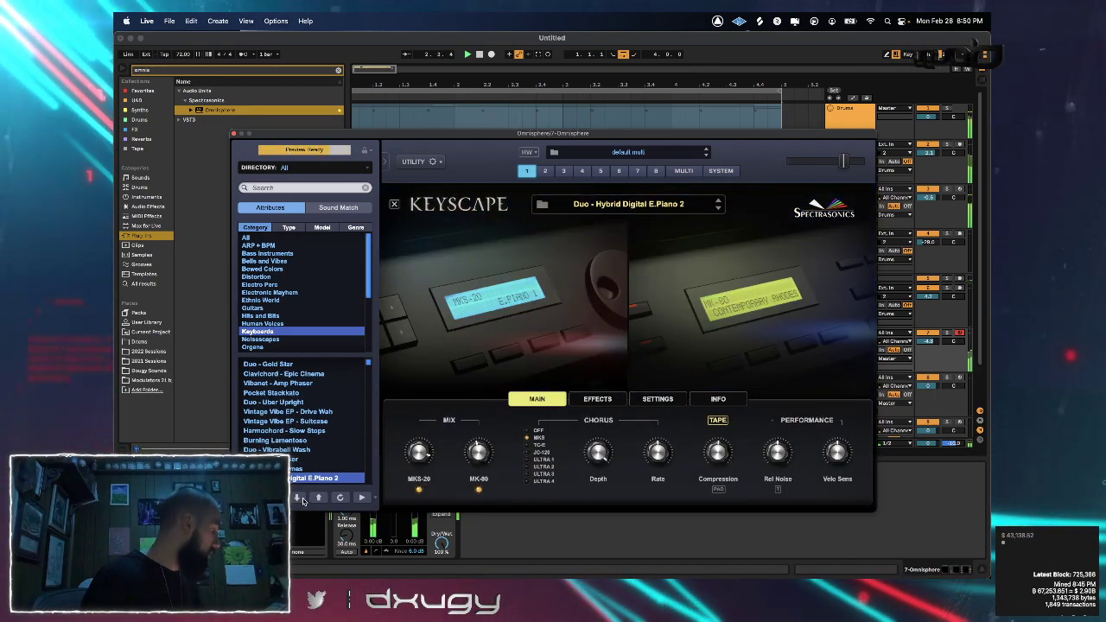
pyautogui.click(302, 501)
pyautogui.click(303, 501)
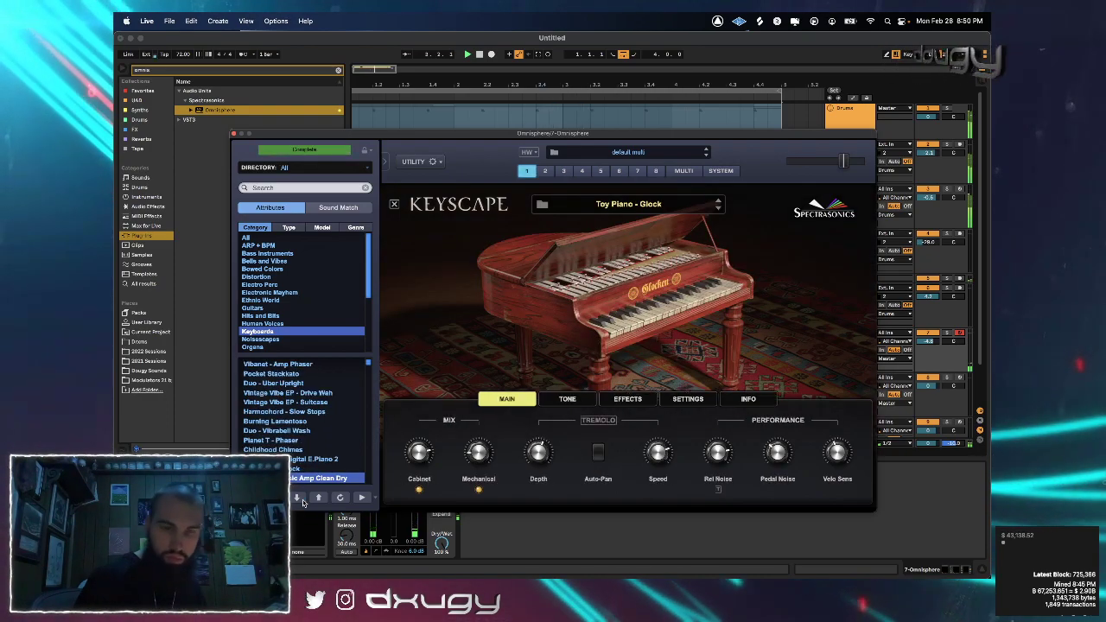
pyautogui.click(298, 498)
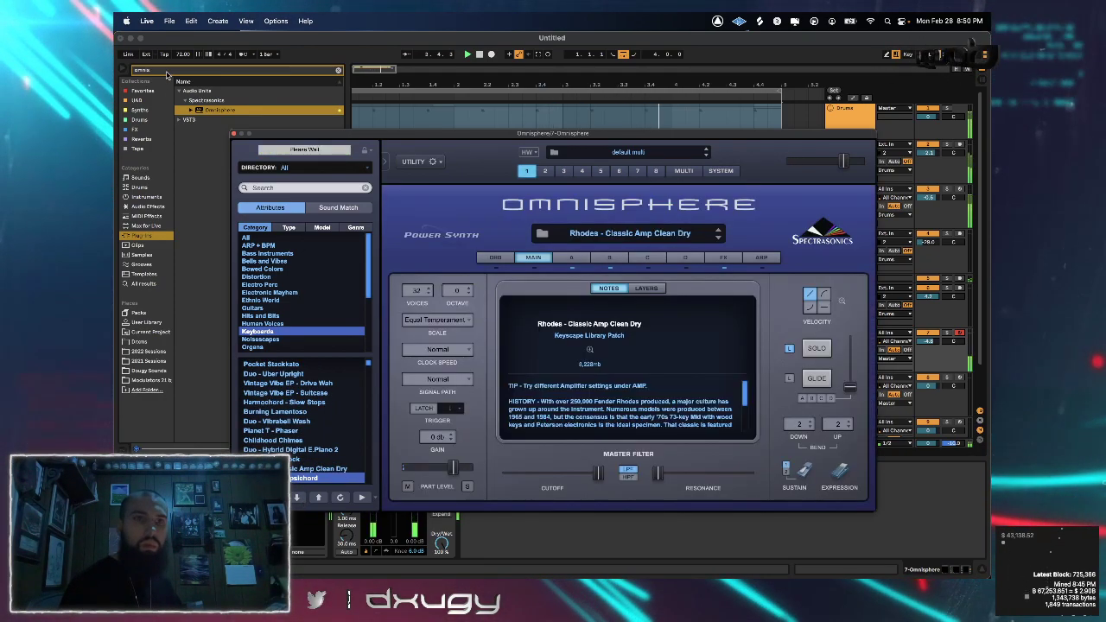
# Set the project tempo to 52 BPM and close the Omnisphere window
pyautogui.click(183, 54)
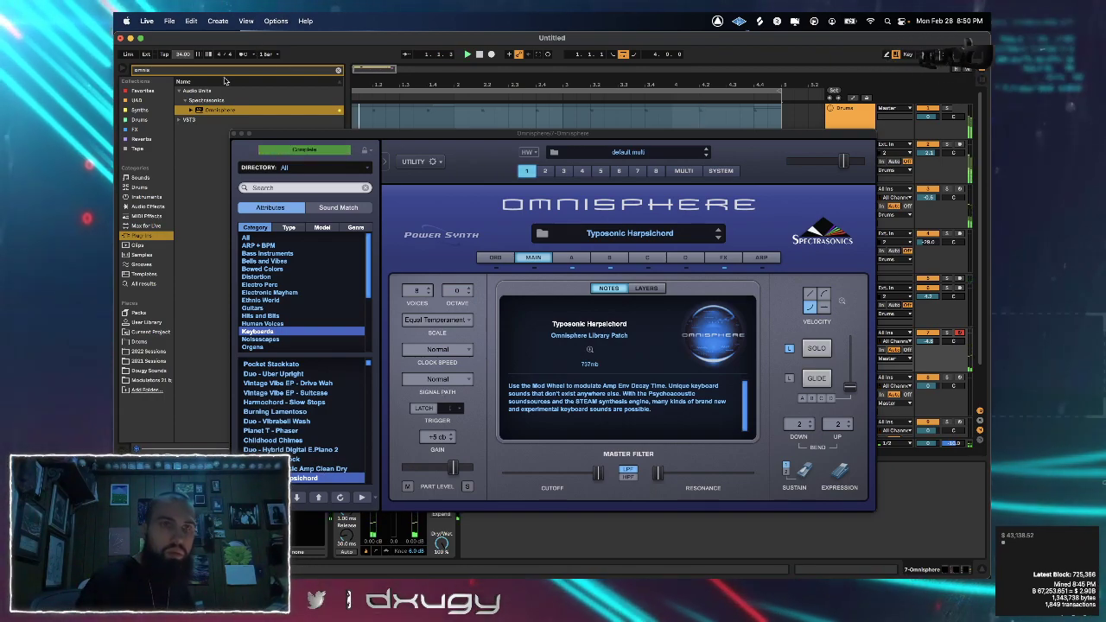
pyautogui.moveTo(183, 54); pyautogui.dragTo(183, 38)
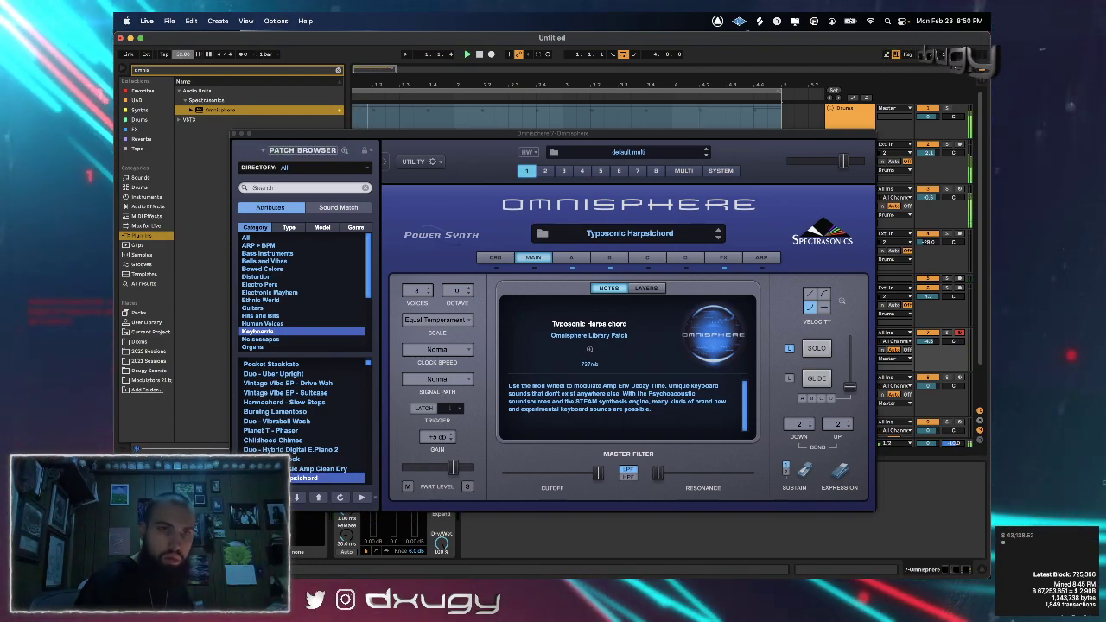
pyautogui.click(237, 135)
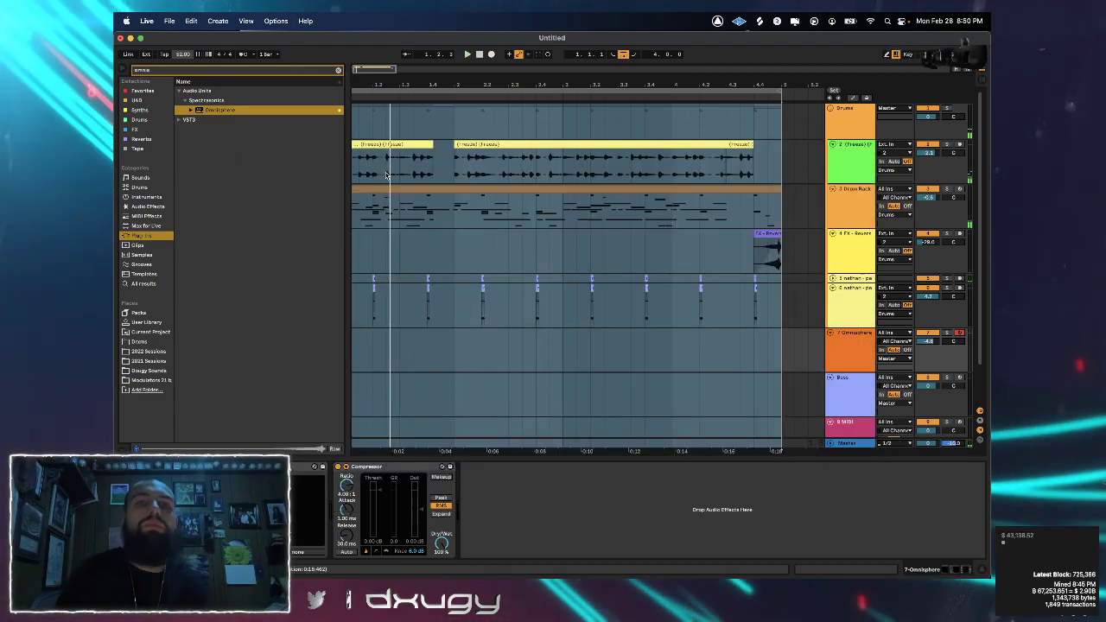
# Open the Drum Rack clip's notes and move the second kick note two sixteenths later, to 1.2.2
pyautogui.click(378, 190)
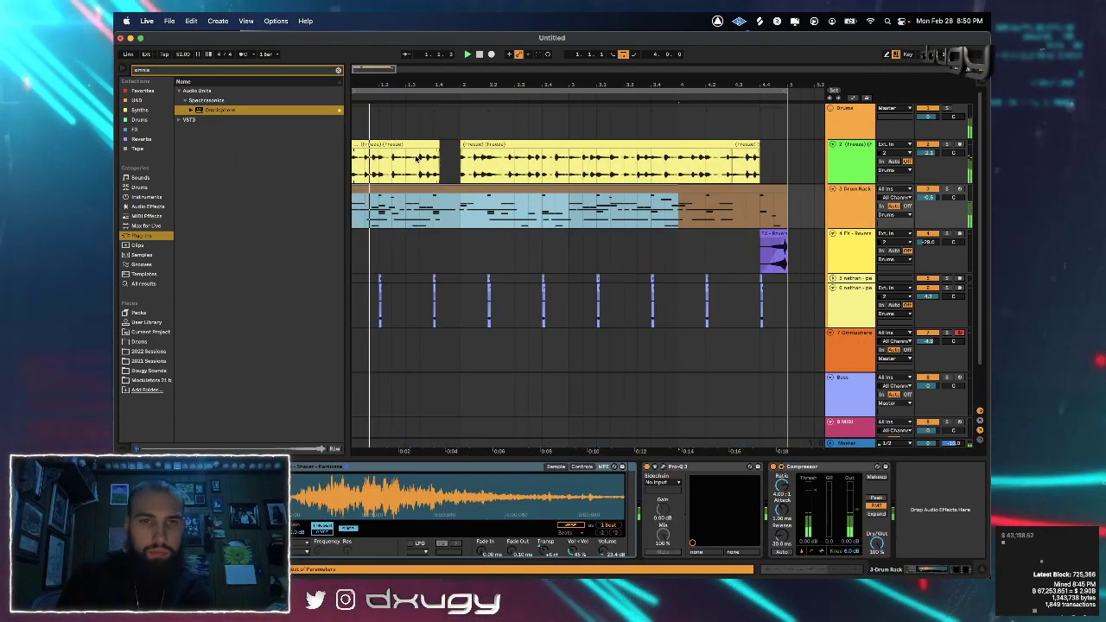
pyautogui.keyDown('shift'); pyautogui.click(780, 188); pyautogui.keyUp('shift')
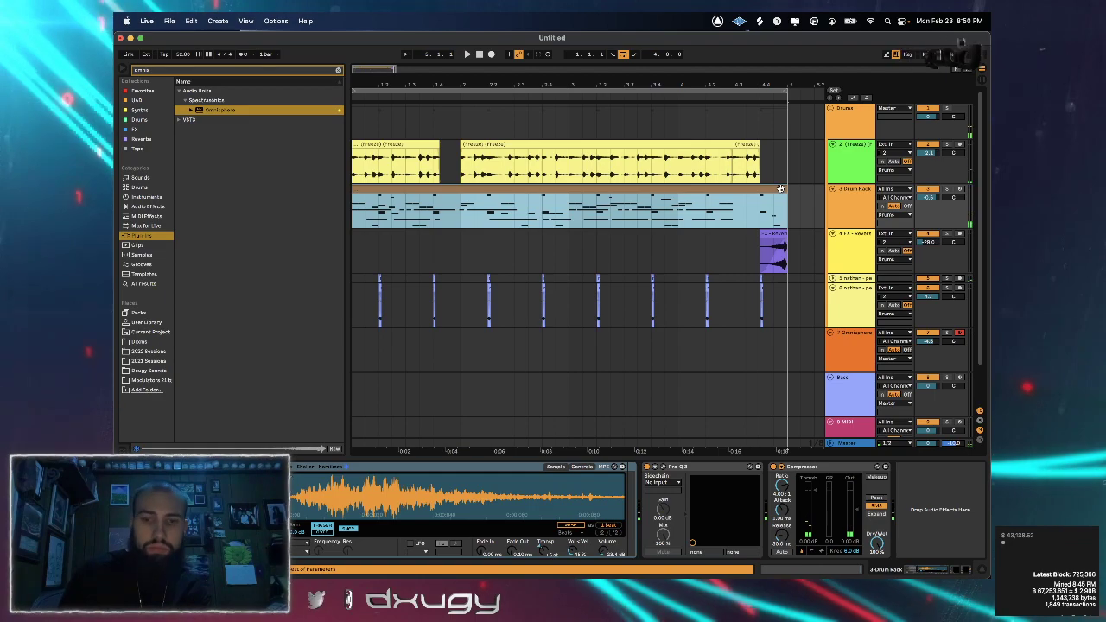
pyautogui.doubleClick(781, 188)
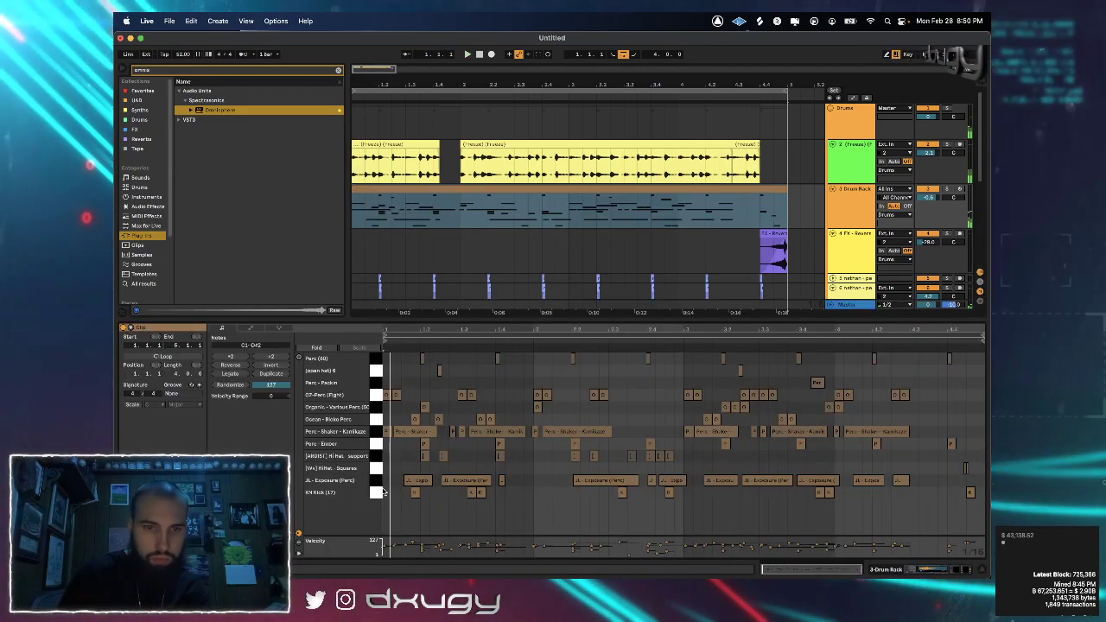
pyautogui.click(415, 498)
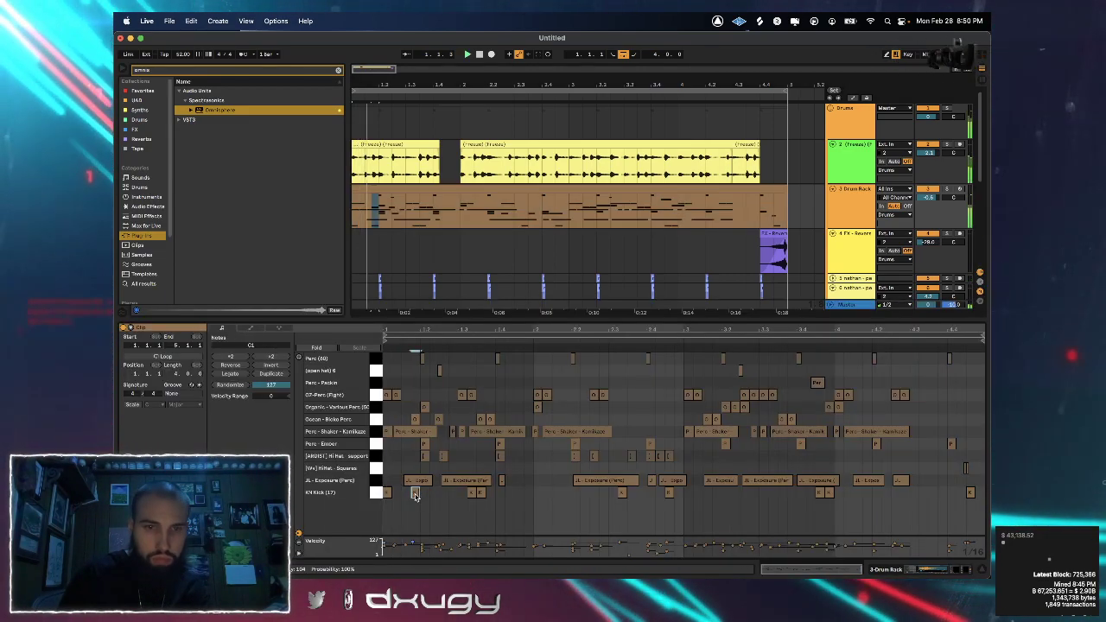
pyautogui.moveTo(415, 496); pyautogui.dragTo(485, 497)
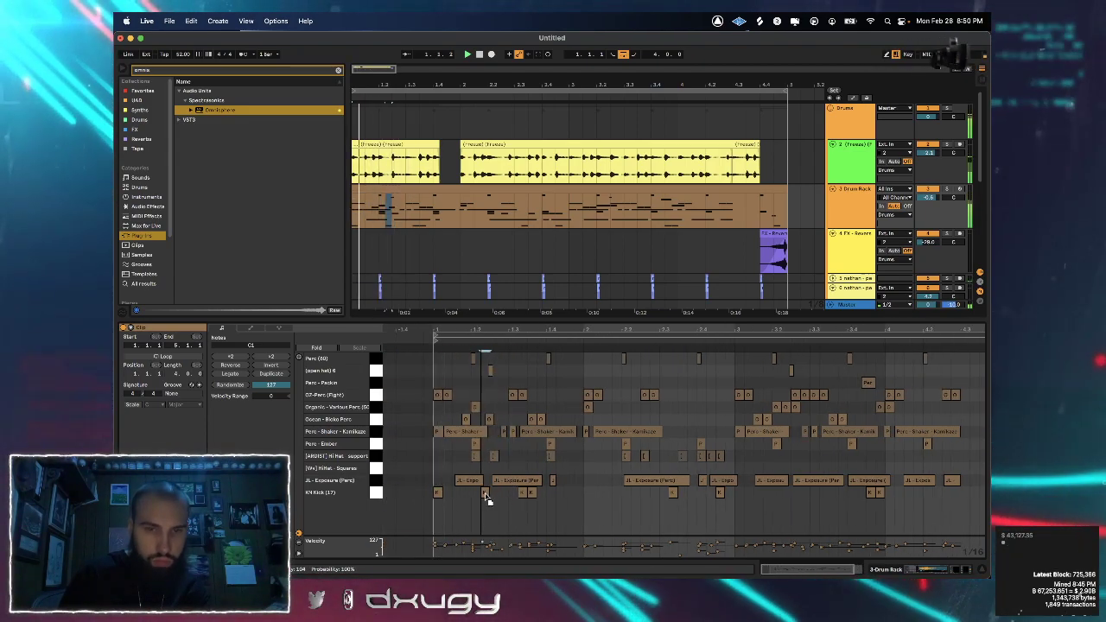
# Duplicate the moved kick note directly after itself and set the copy's velocity to 73
pyautogui.press('super+d')
pyautogui.press('super+z')
pyautogui.press('super+z')
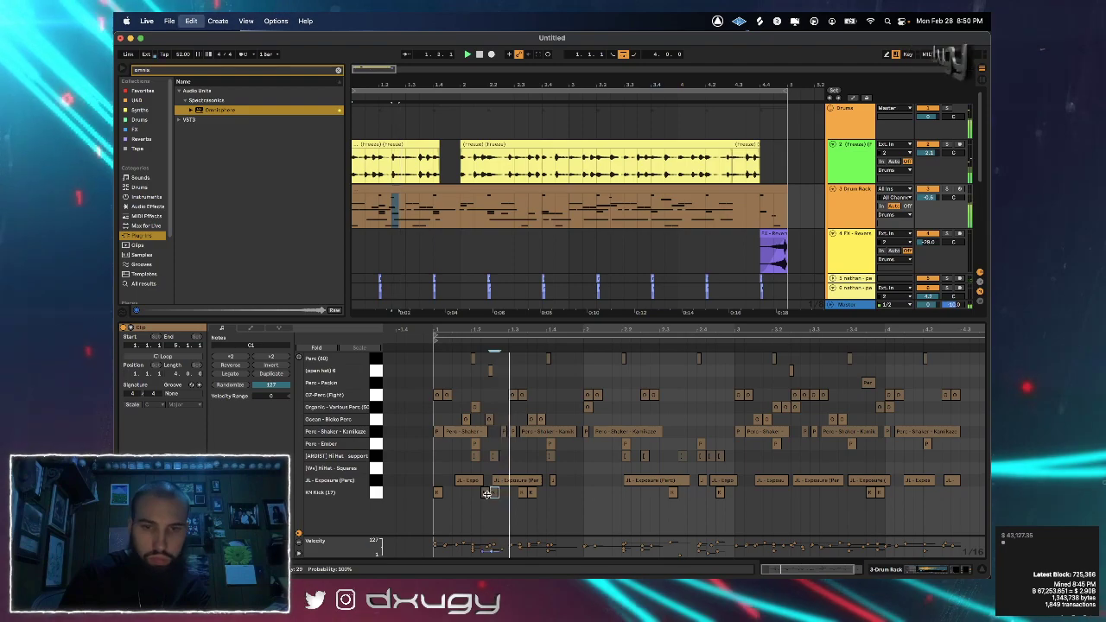
pyautogui.press('space')
pyautogui.press('space')
pyautogui.click(493, 493)
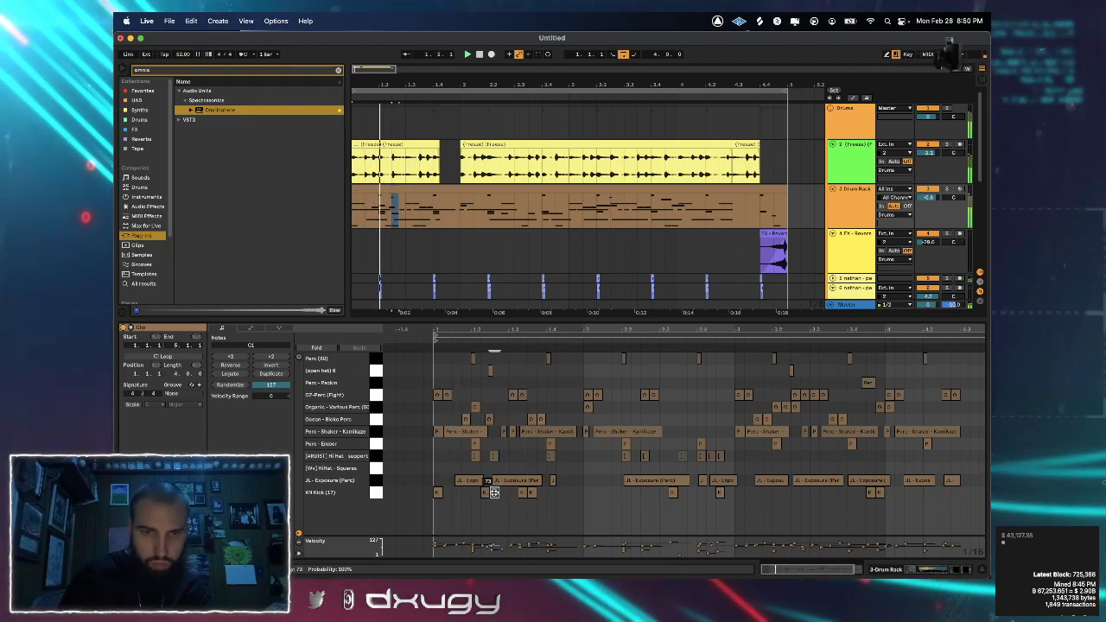
pyautogui.press('space')
pyautogui.press('space')
# Turn the kick at 1.2.2 into two consecutive 1/32 notes and delete the extra kick note after them
pyautogui.moveTo(505, 329); pyautogui.dragTo(448, 494)
pyautogui.hscroll(-3, 524, 476)
pyautogui.hscroll(-3, 448, 495)
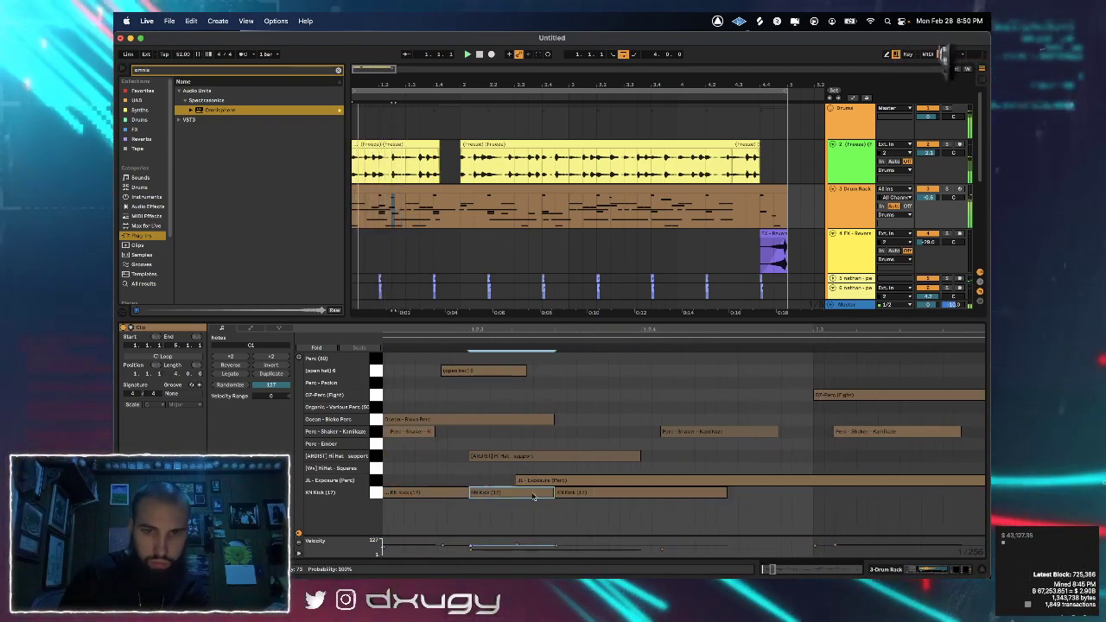
pyautogui.click(452, 496)
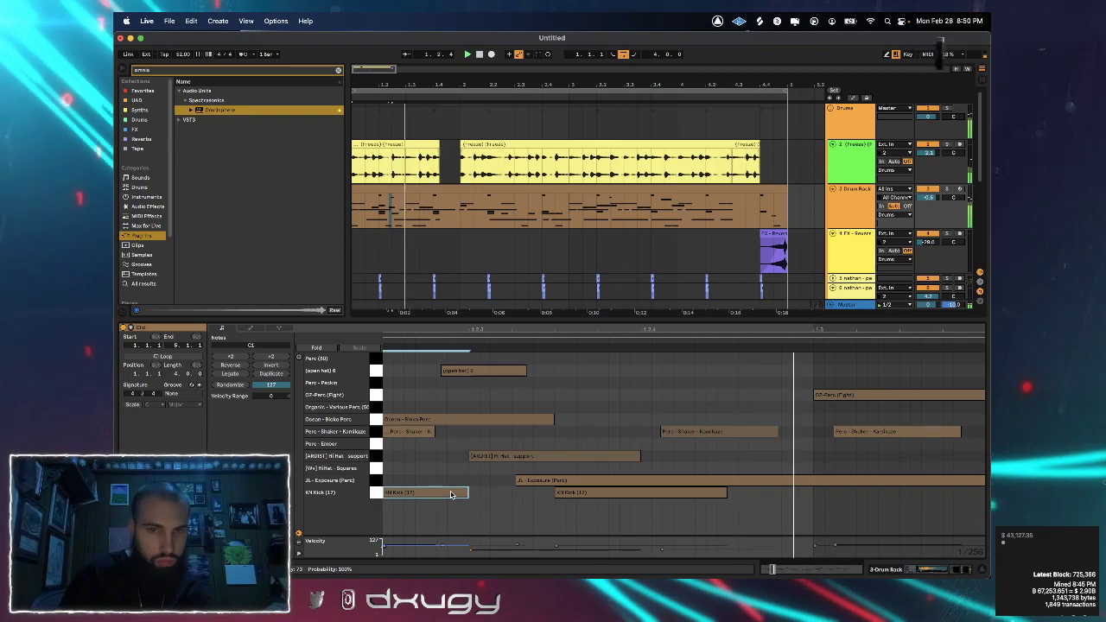
pyautogui.moveTo(587, 502); pyautogui.dragTo(721, 499)
pyautogui.rightClick(501, 498)
pyautogui.click(551, 498)
pyautogui.press('space')
pyautogui.press('space')
pyautogui.press('Delete')
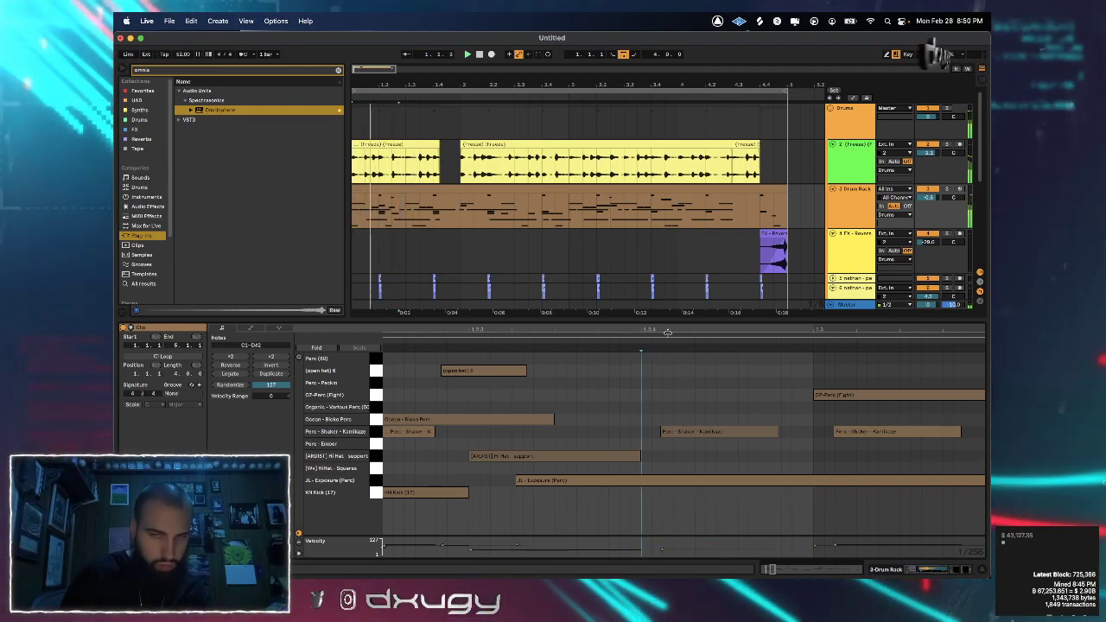
# Move the kick note at 1.3.2 one sixteenth earlier onto 1.3 and delete the kick at 1.3.3
pyautogui.moveTo(665, 330); pyautogui.dragTo(626, 281)
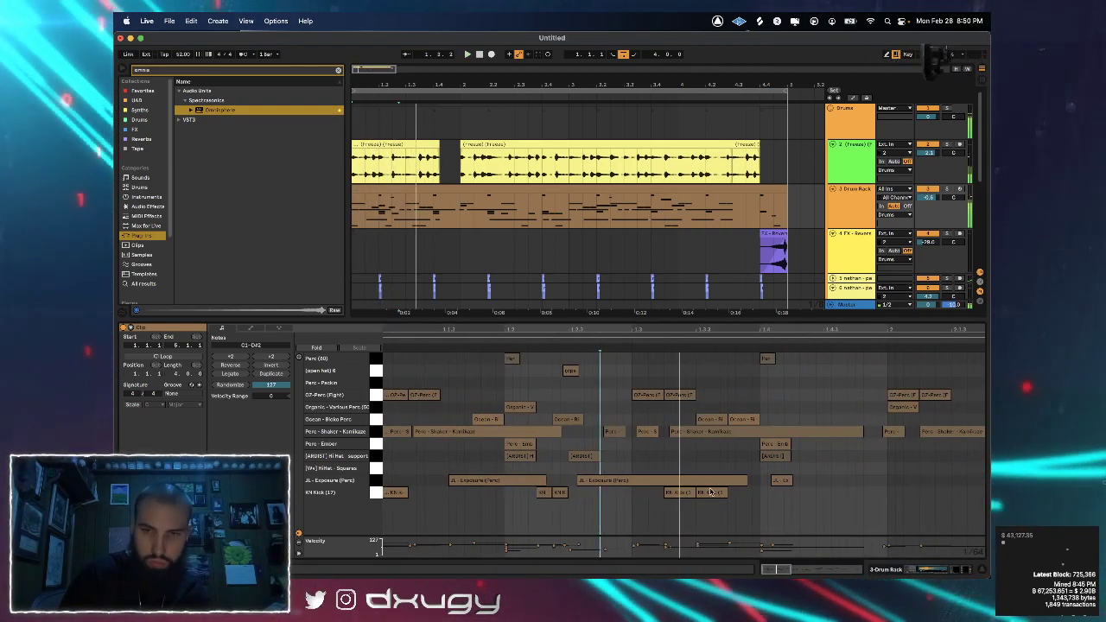
pyautogui.moveTo(678, 496); pyautogui.dragTo(645, 494)
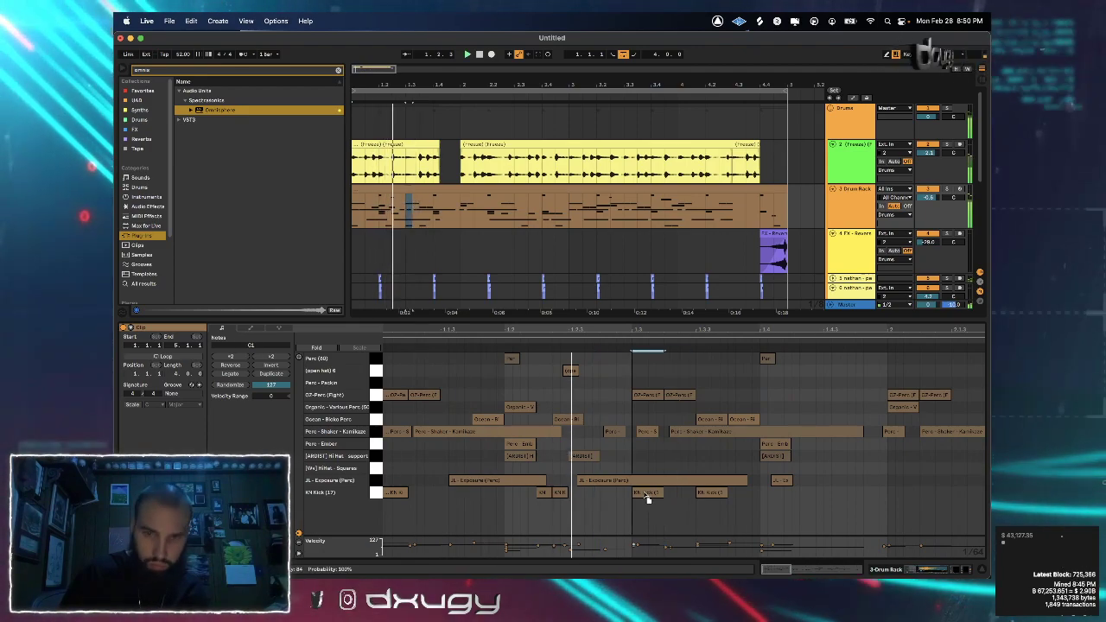
pyautogui.click(714, 499)
pyautogui.press('Delete')
pyautogui.press('space')
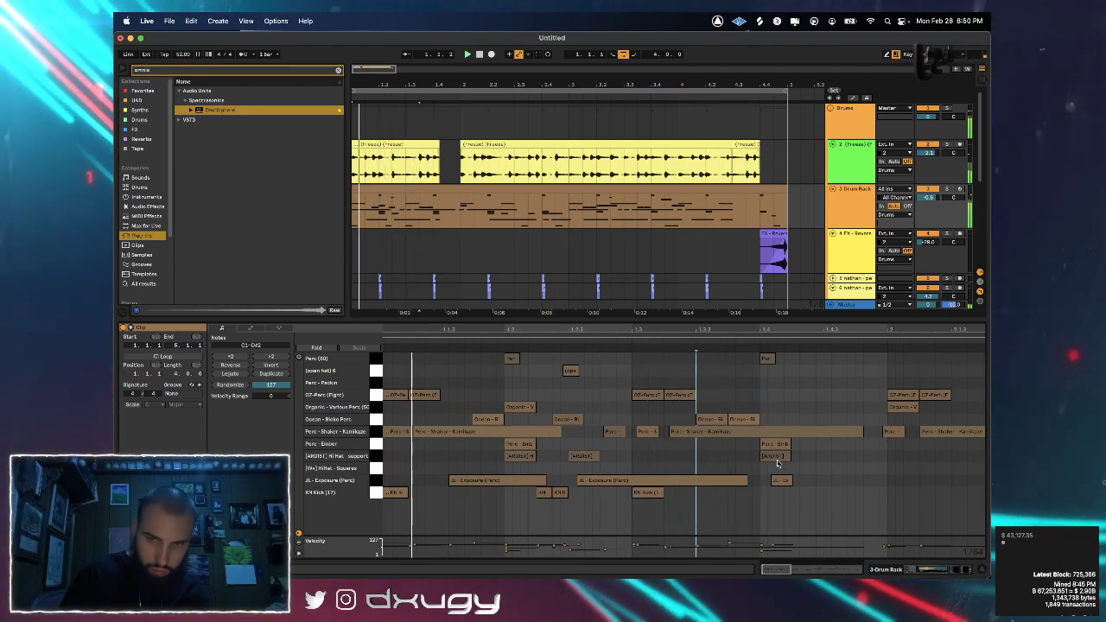
# Select the kick notes of bars 1 and 2 and duplicate them into bars 3 and 4
pyautogui.moveTo(703, 331); pyautogui.dragTo(479, 331)
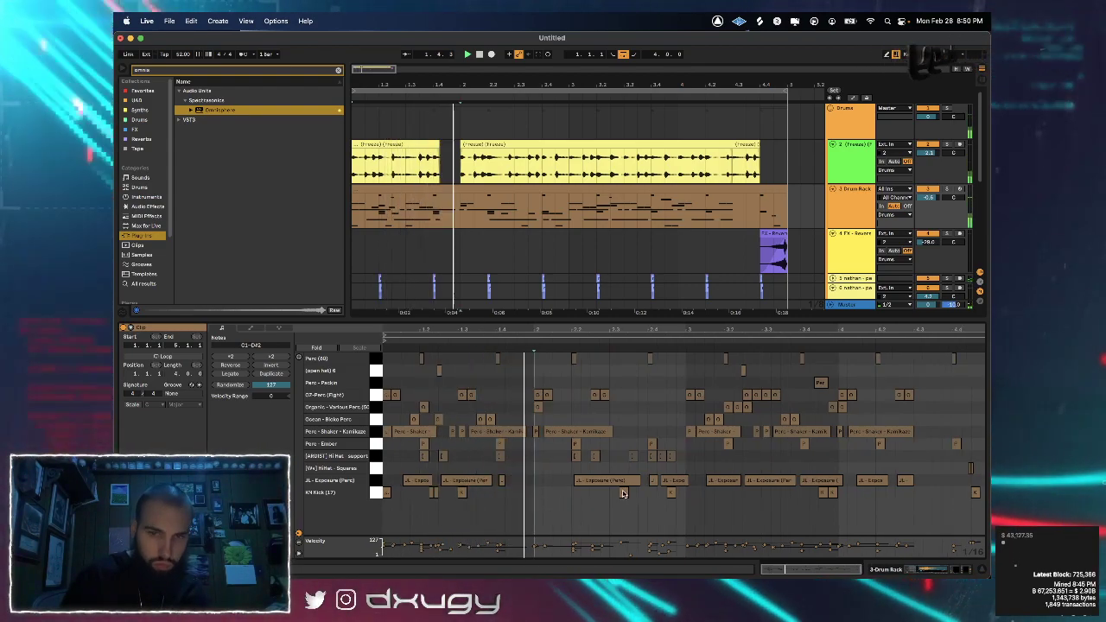
pyautogui.moveTo(688, 489); pyautogui.dragTo(354, 503)
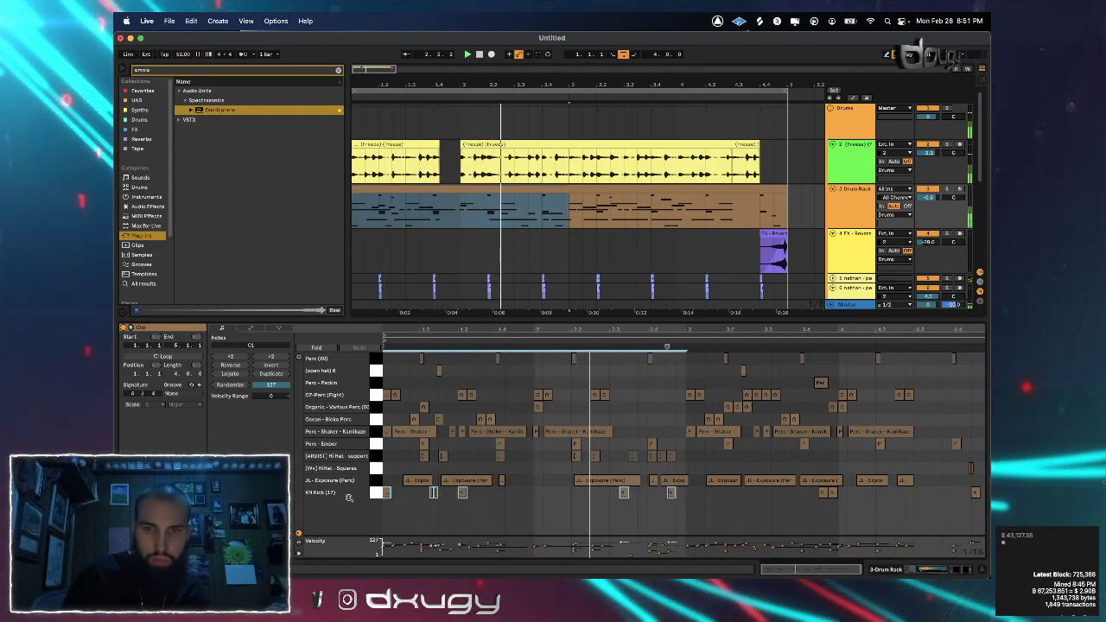
pyautogui.press('super+d')
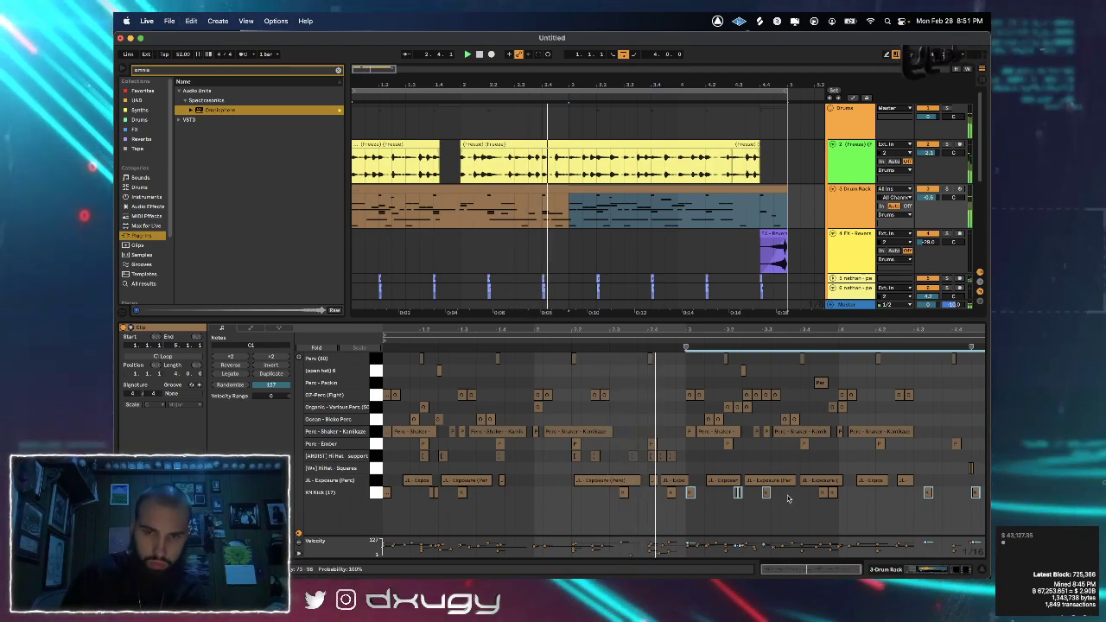
# Delete the next-to-last kick note in bar 4 and return to the Drum Rack track's devices
pyautogui.click(812, 499)
pyautogui.moveTo(813, 499); pyautogui.dragTo(850, 495)
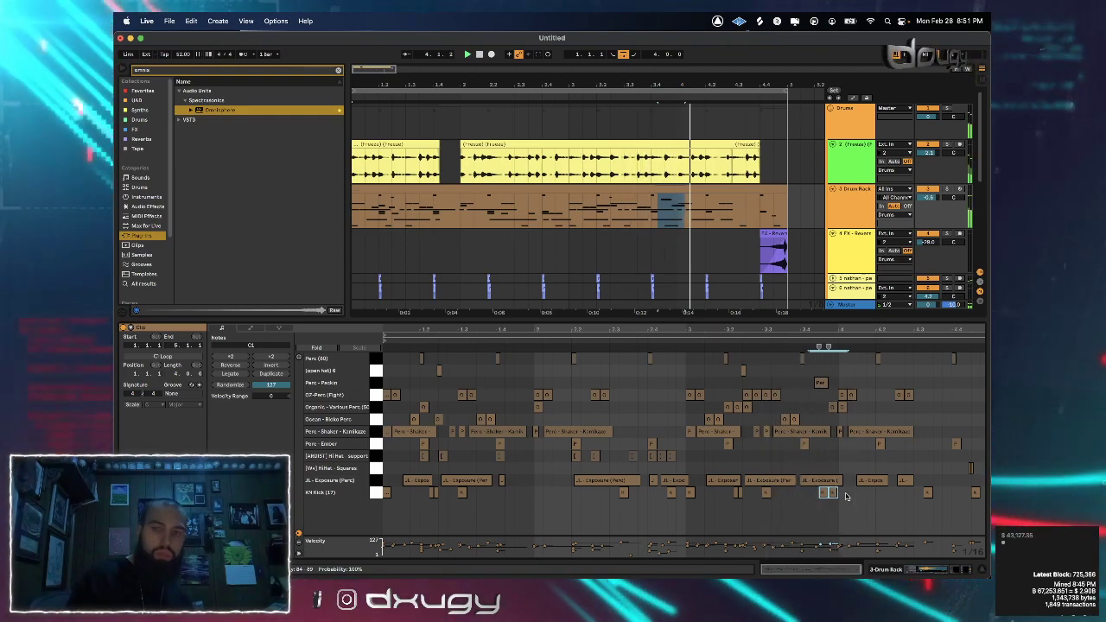
pyautogui.click(708, 204)
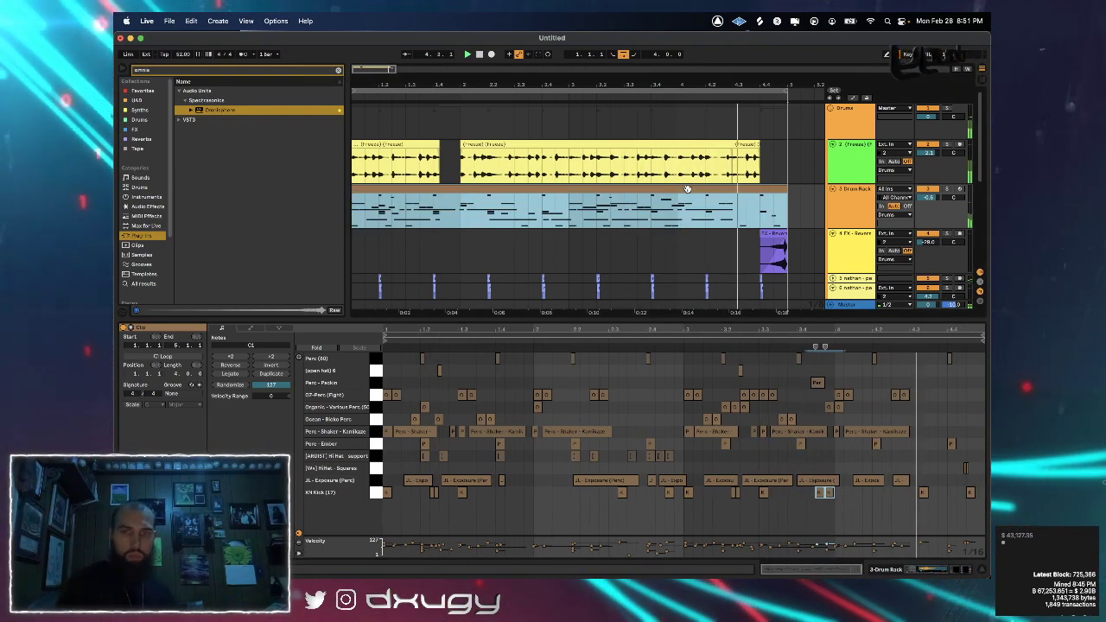
pyautogui.moveTo(905, 489); pyautogui.dragTo(946, 503)
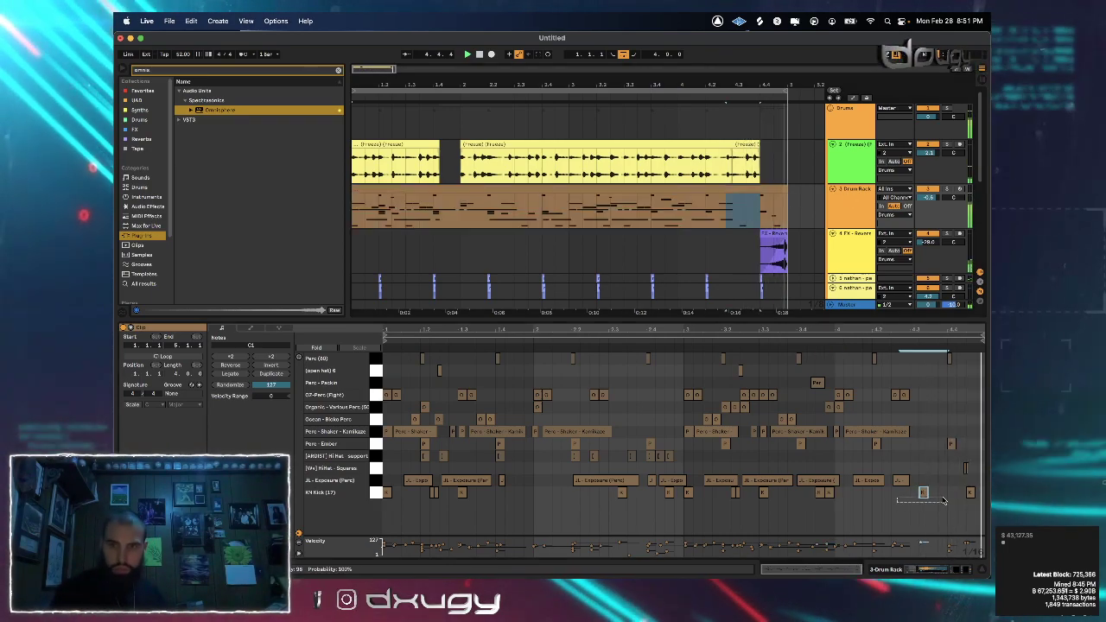
pyautogui.press('Delete')
pyautogui.hotkey('shift', 'Tab')
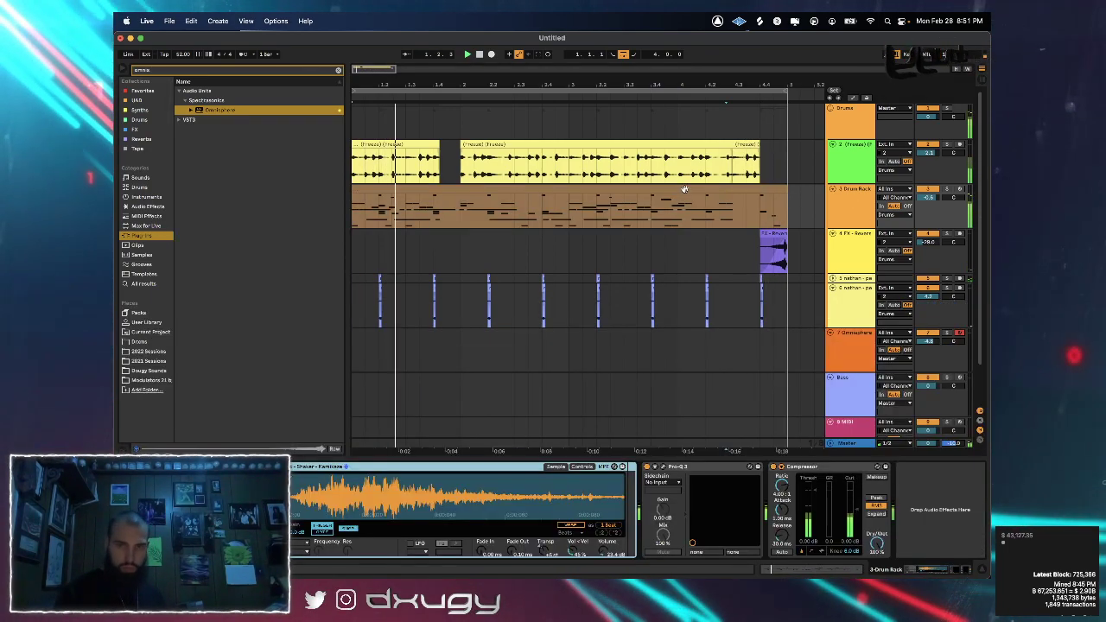
# Reopen Omnisphere on its track and load Clavichord - Epic Octobass followed by Planet T from further down the Keyboards patches
pyautogui.scroll(-3, 808, 260)
pyautogui.click(847, 292)
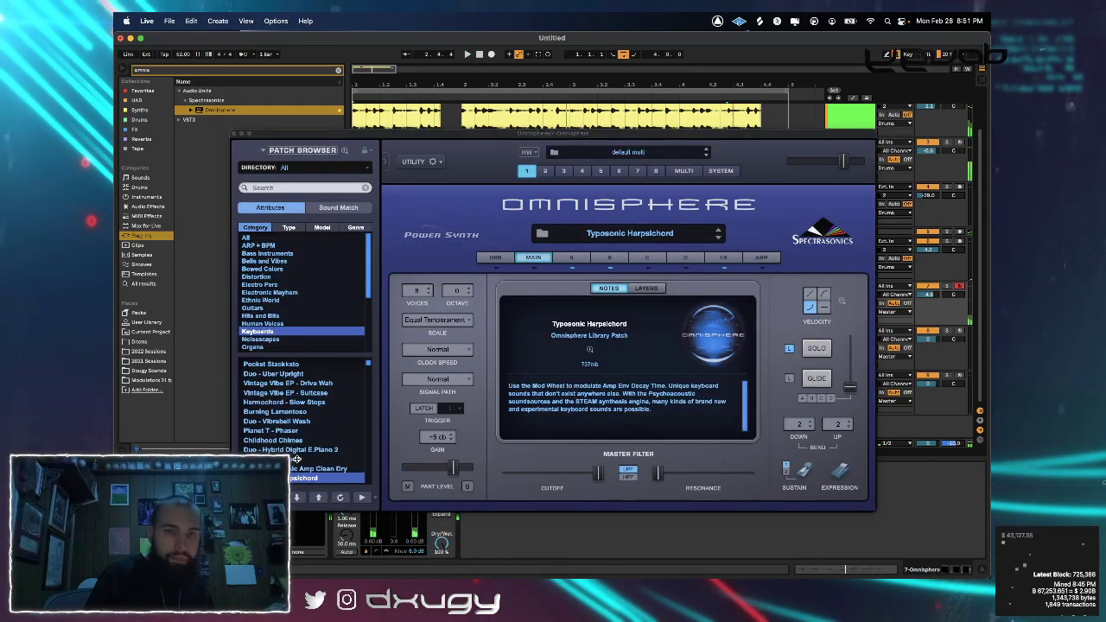
pyautogui.click(296, 497)
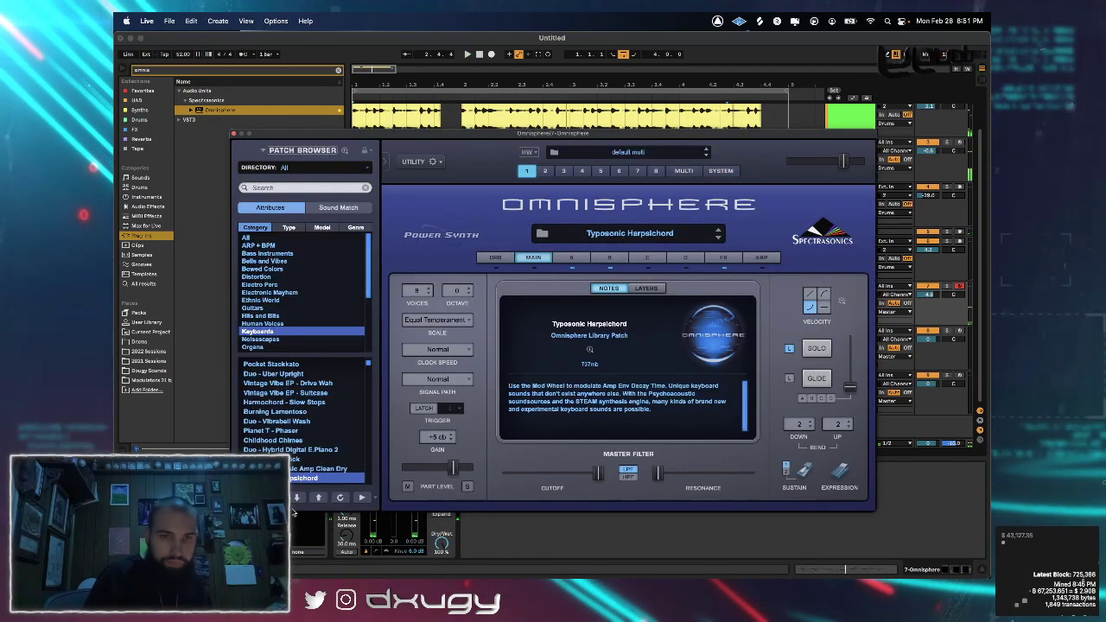
pyautogui.moveTo(369, 363); pyautogui.dragTo(356, 426)
pyautogui.click(355, 429)
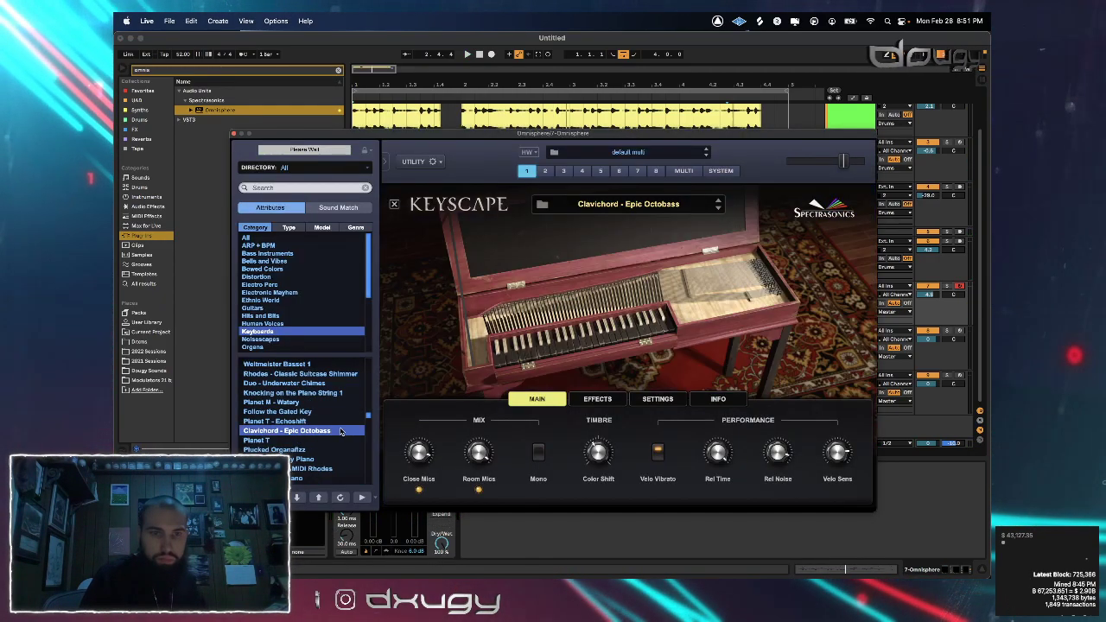
pyautogui.click(288, 441)
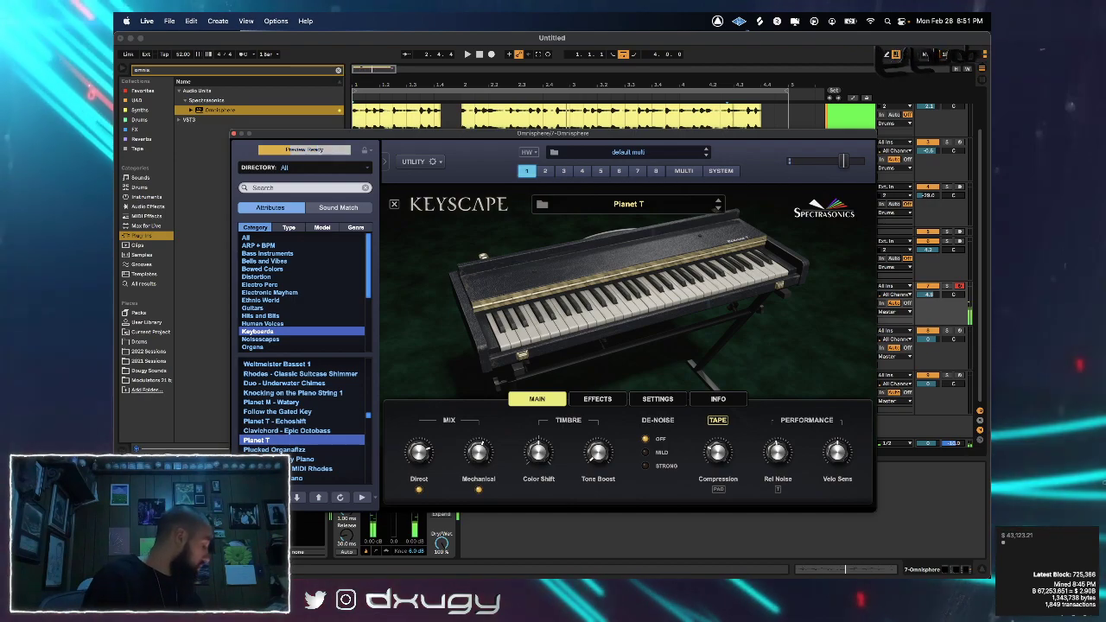
# Step onward through the Keyboards patches from Planet T to Piezo Nylon Piano
pyautogui.press('Down')
pyautogui.press('Down')
pyautogui.press('Down')
pyautogui.press('Down')
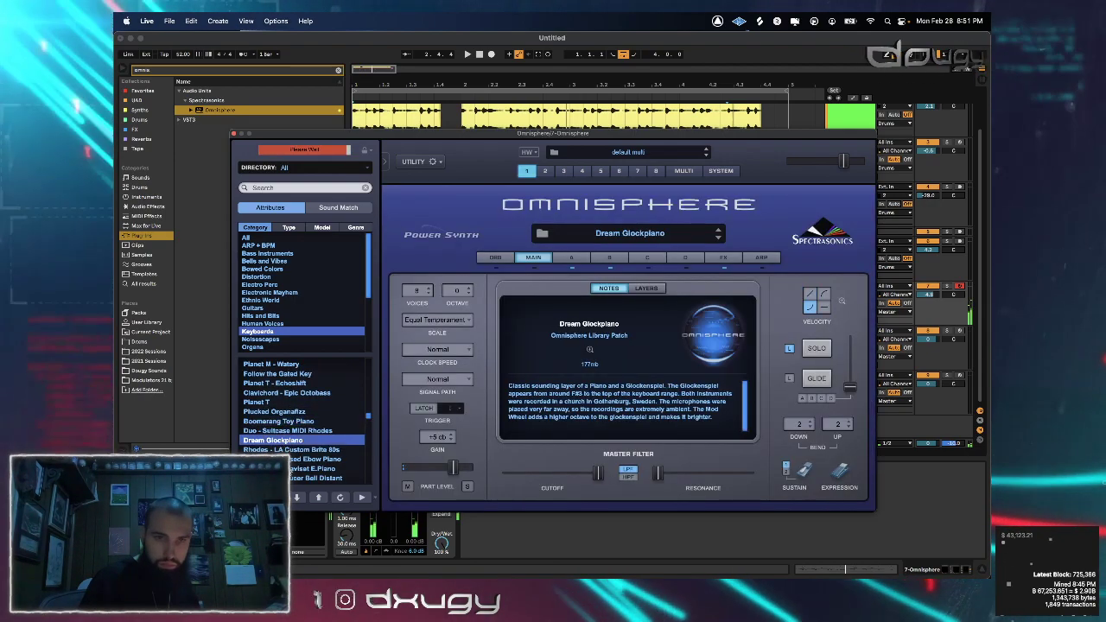
pyautogui.press('Down')
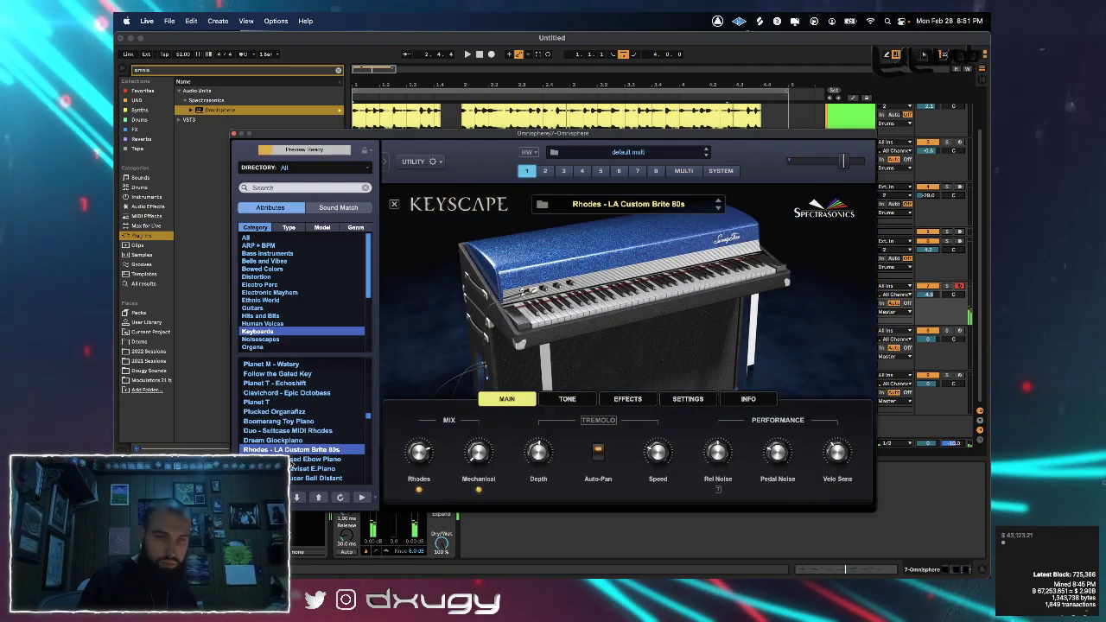
pyautogui.press('Down')
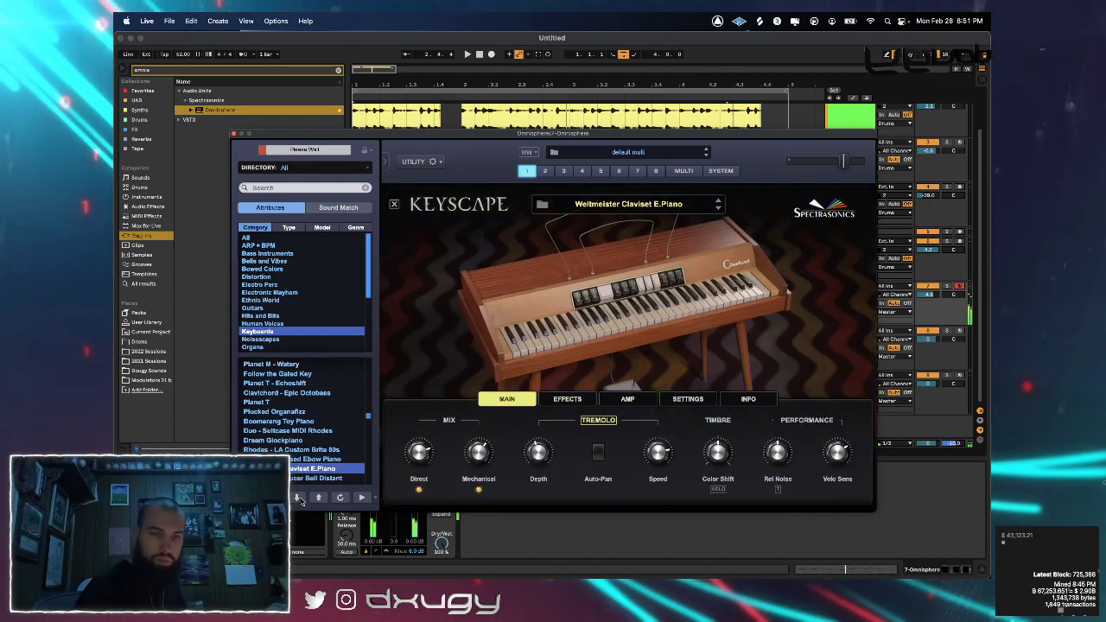
pyautogui.click(298, 498)
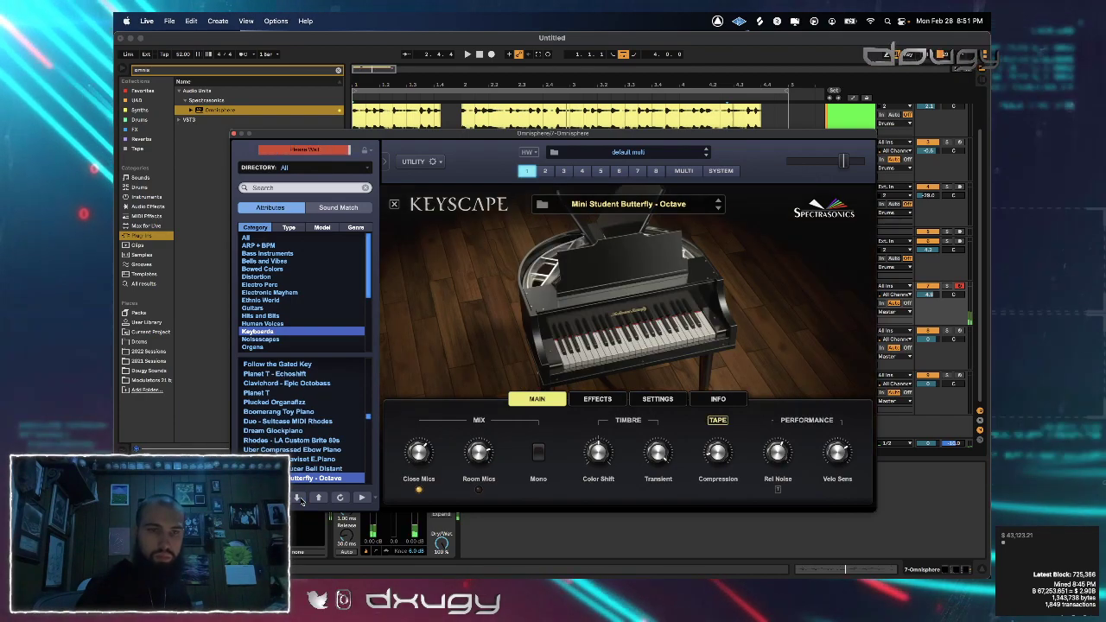
pyautogui.click(297, 498)
pyautogui.click(298, 498)
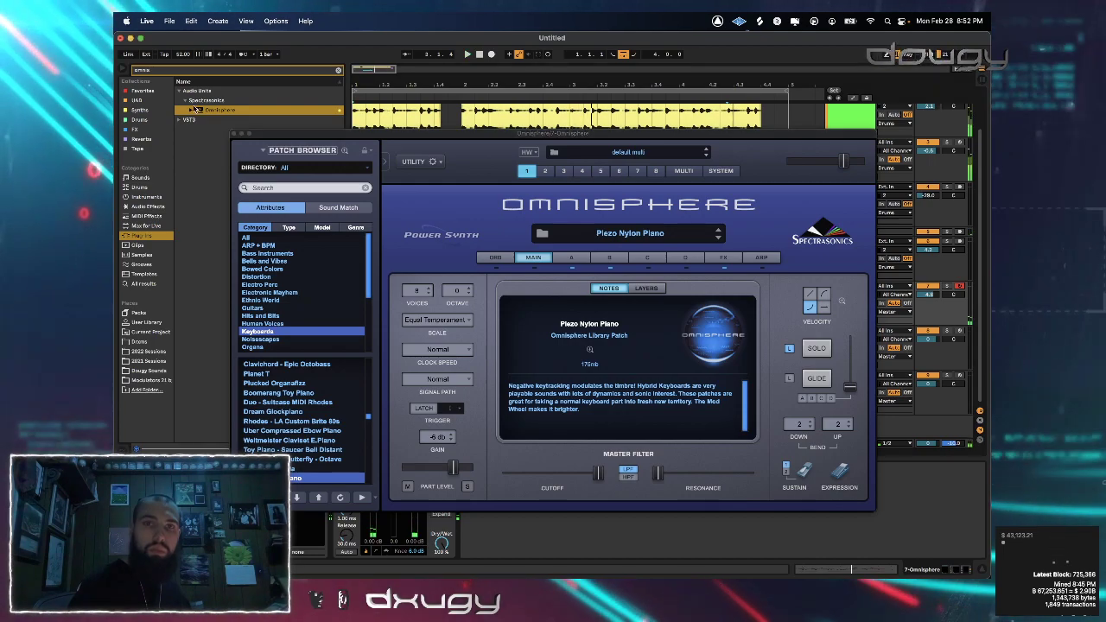
# Close Omnisphere, extend its MIDI clip back to the start of bar 1, play the loop and adjust the track's volume
pyautogui.click(236, 134)
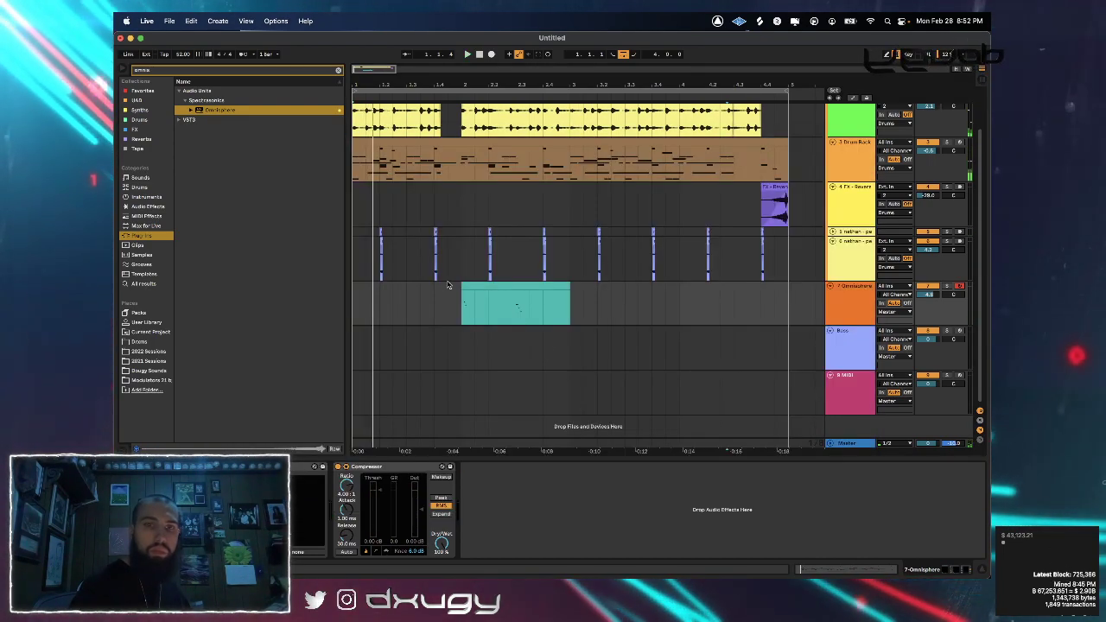
pyautogui.moveTo(462, 286); pyautogui.dragTo(156, 281)
pyautogui.press('space')
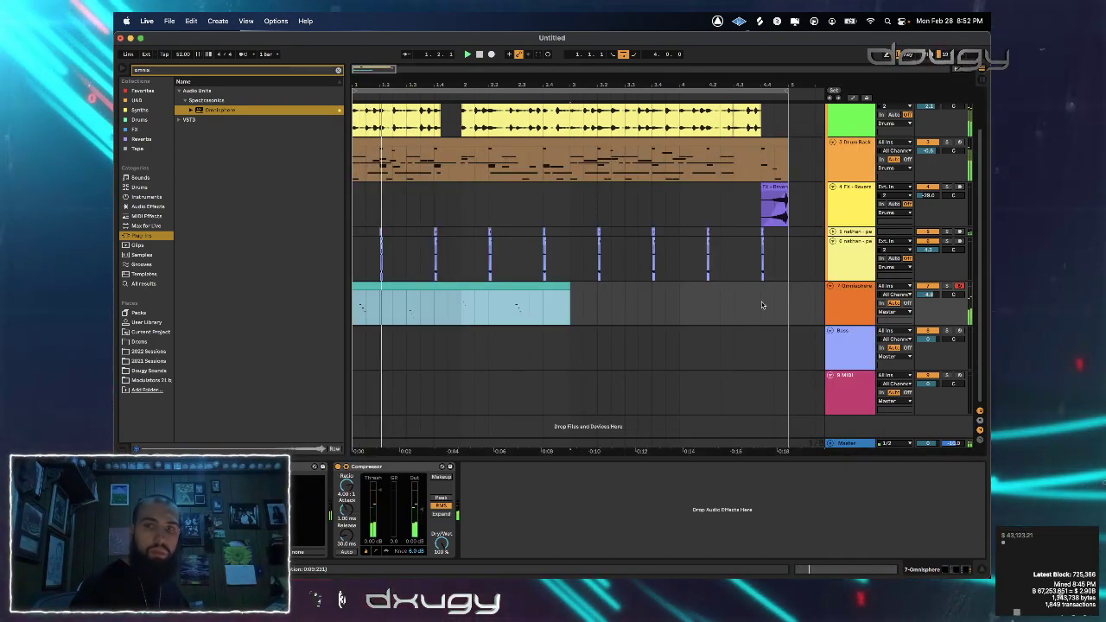
pyautogui.click(837, 298)
pyautogui.moveTo(927, 295); pyautogui.dragTo(910, 296)
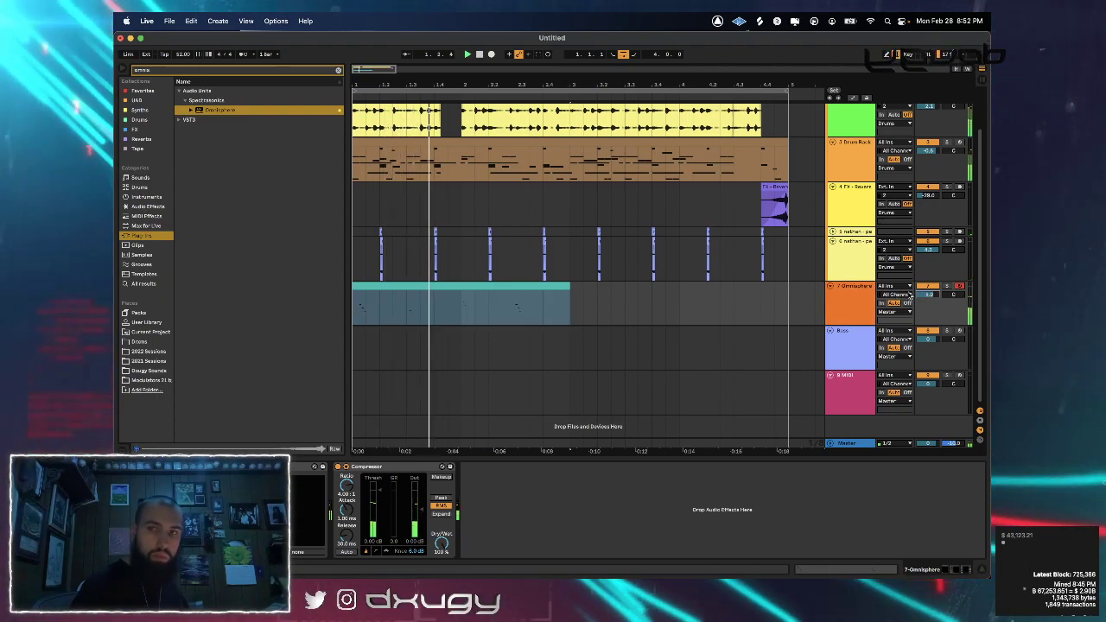
# Select bars 3 and 4 on the Omnisphere track and capture the played MIDI into a clip there
pyautogui.click(521, 303)
pyautogui.moveTo(570, 307); pyautogui.dragTo(802, 311)
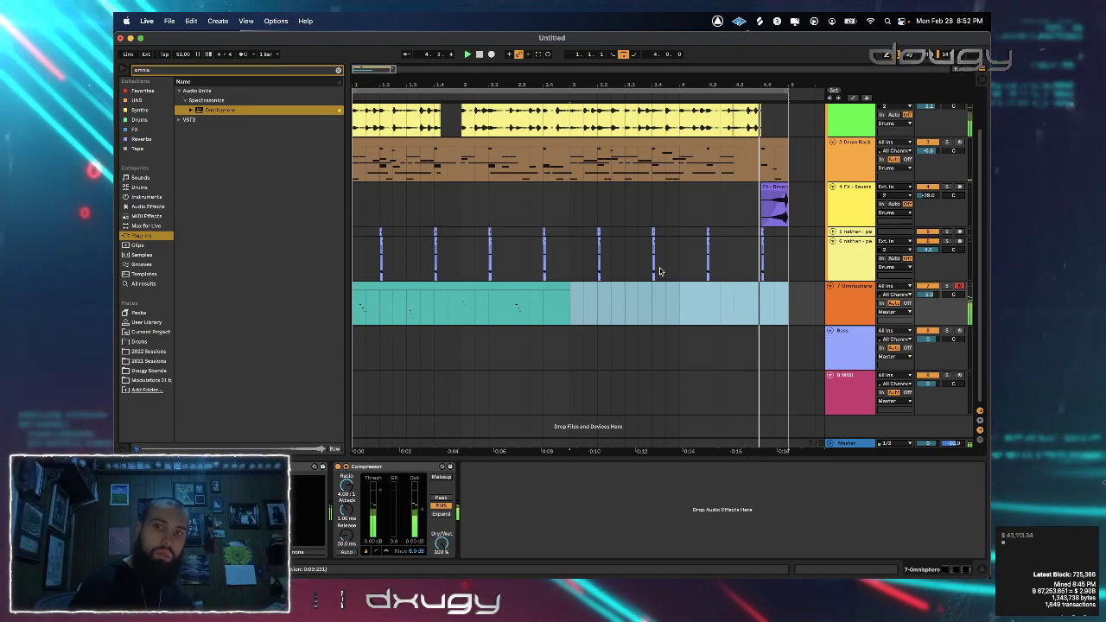
pyautogui.click(538, 55)
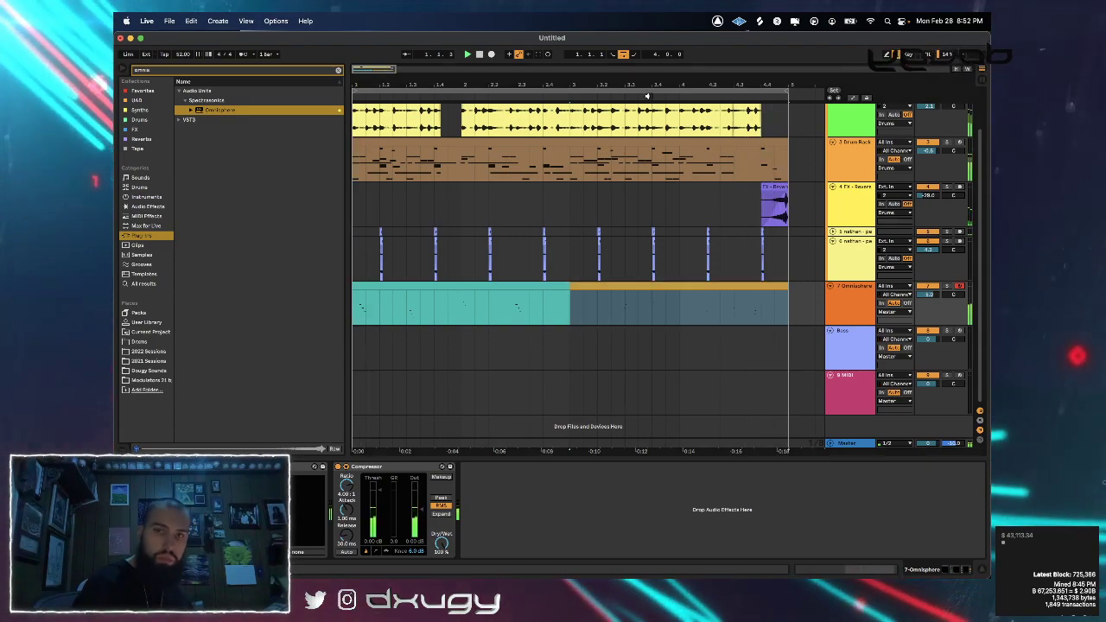
# Insert a MIDI track directly below the Omnisphere track, arm it, lower its volume and adjust the Omnisphere track's volume
pyautogui.rightClick(862, 305)
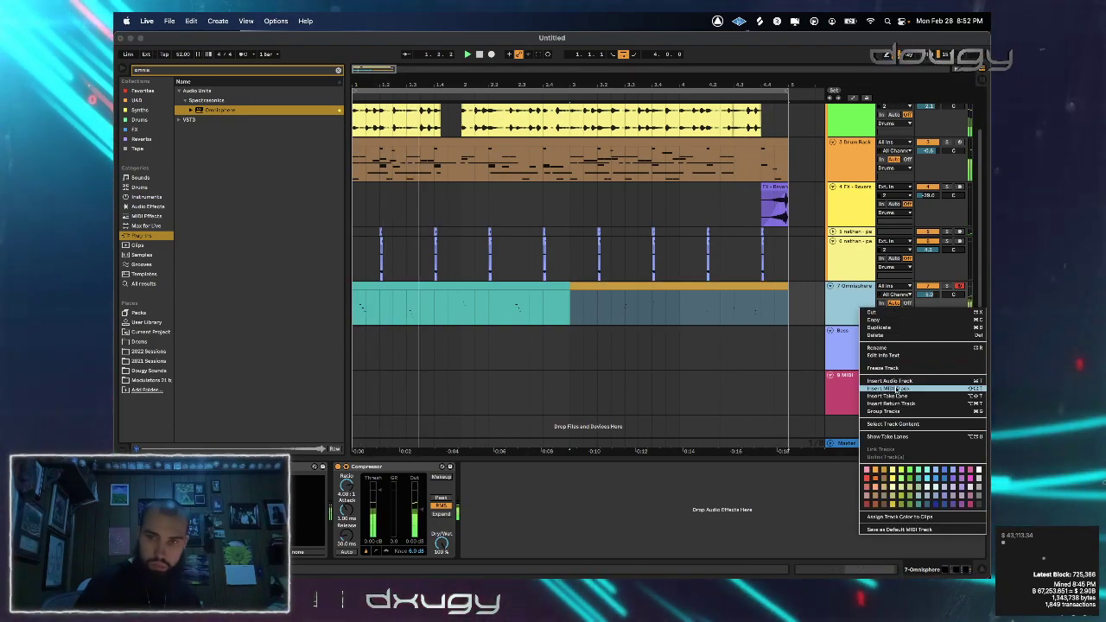
pyautogui.click(890, 388)
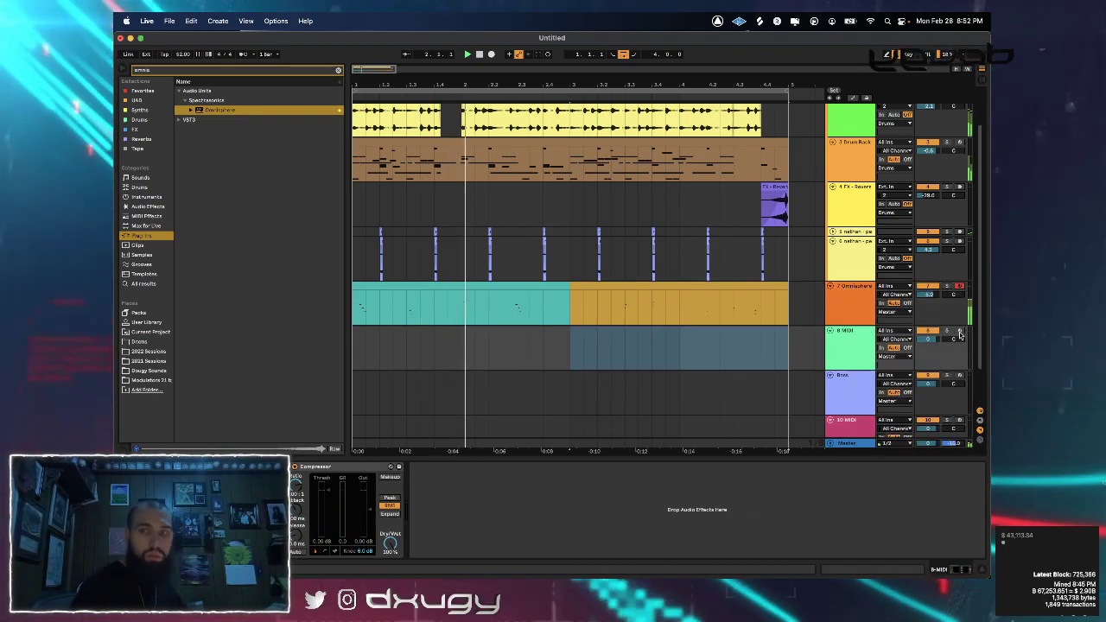
pyautogui.moveTo(928, 340); pyautogui.dragTo(927, 355)
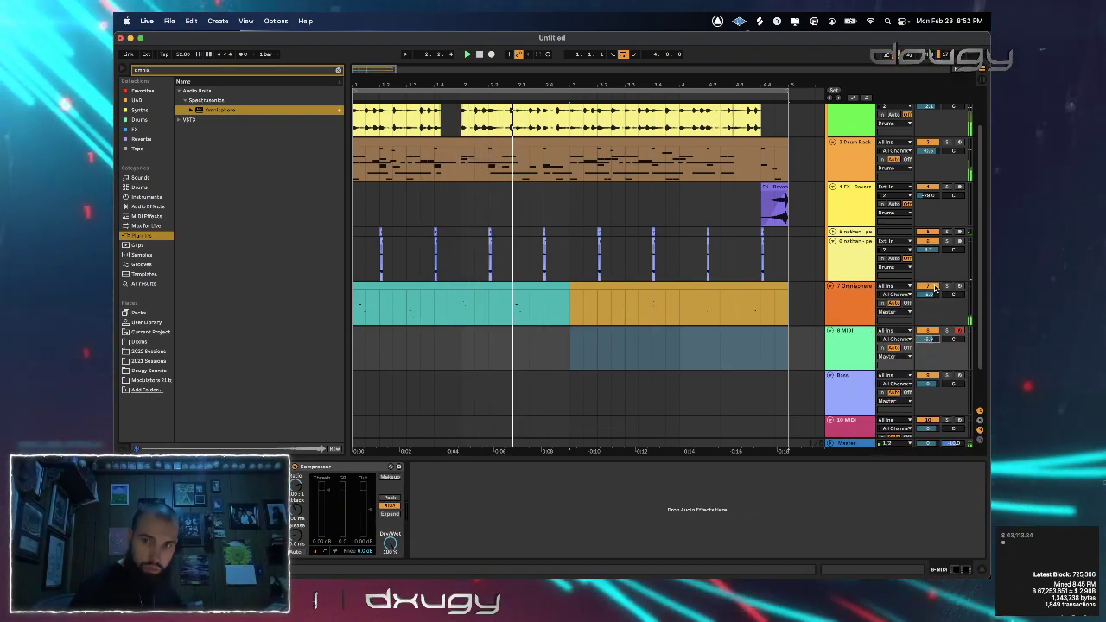
pyautogui.click(935, 289)
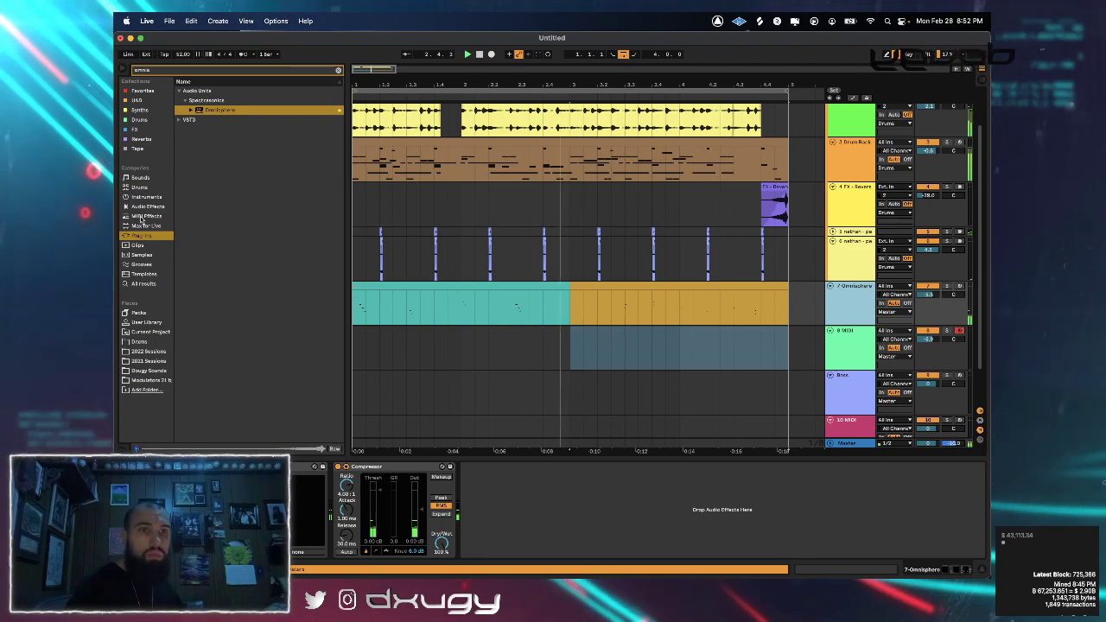
# Clear the browser search and extend the start of the second Omnisphere clip back to 2.4.1
pyautogui.click(338, 71)
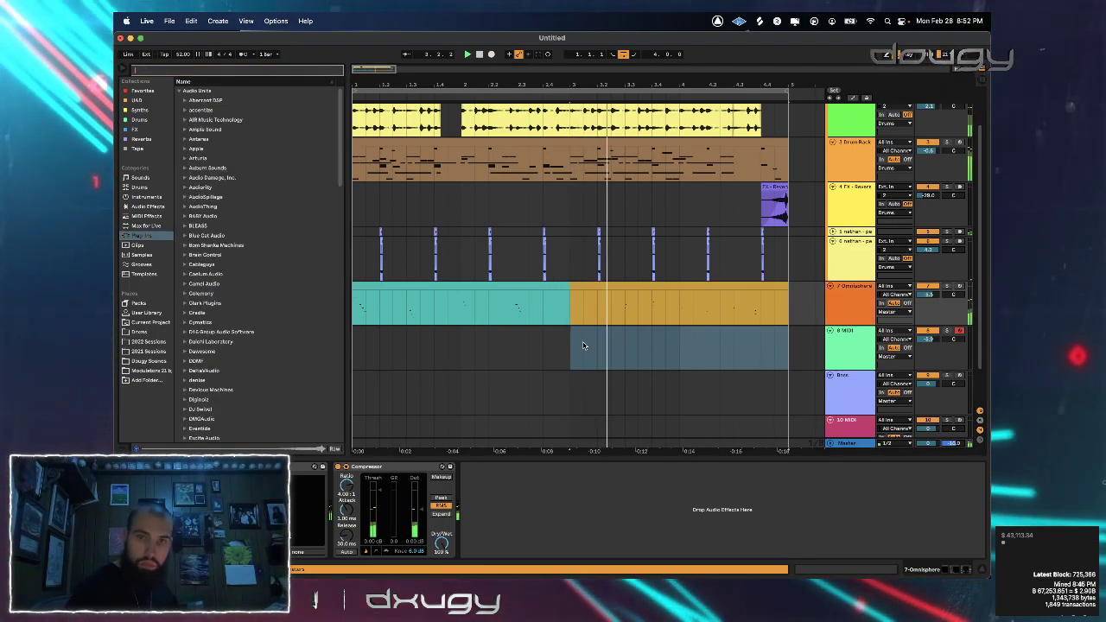
pyautogui.moveTo(573, 288); pyautogui.dragTo(543, 289)
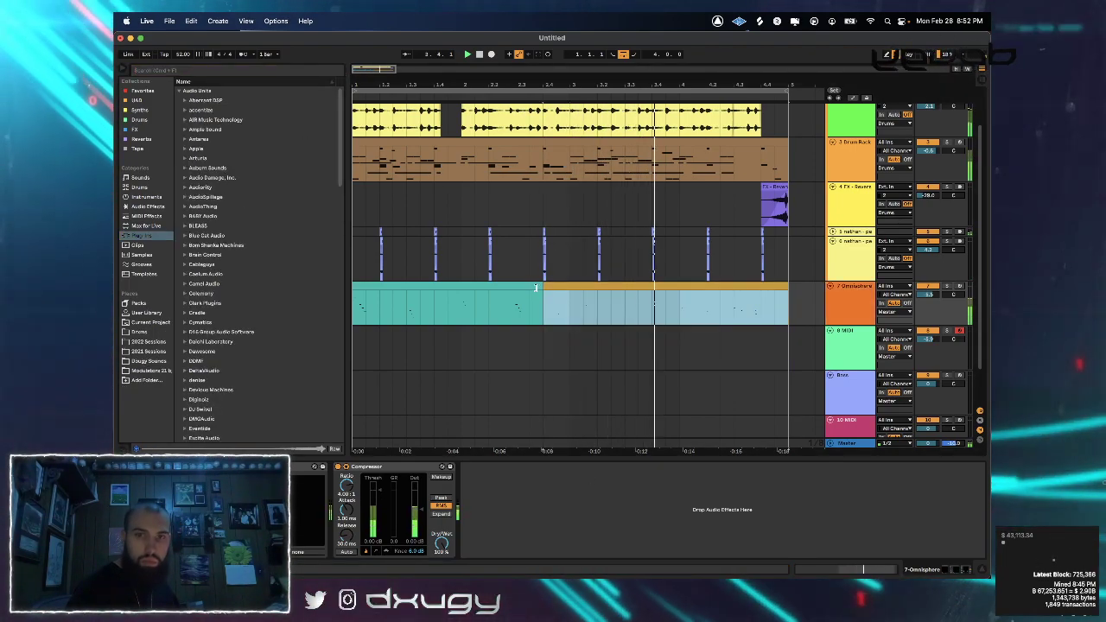
pyautogui.click(519, 303)
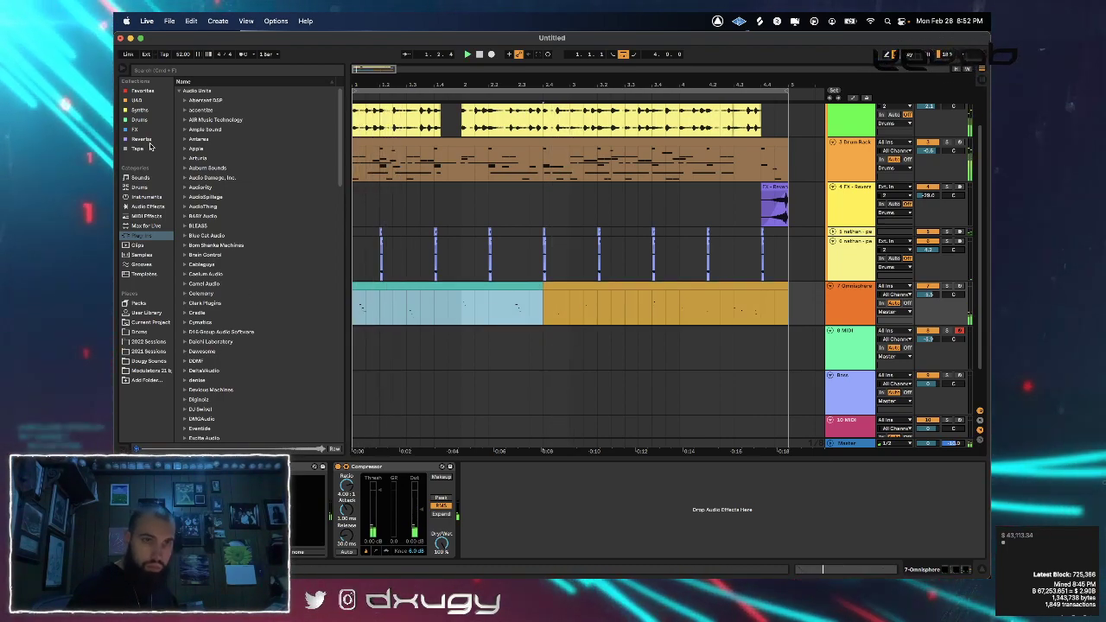
# Select the new MIDI track and browse the Synths collection for an instrument
pyautogui.click(869, 349)
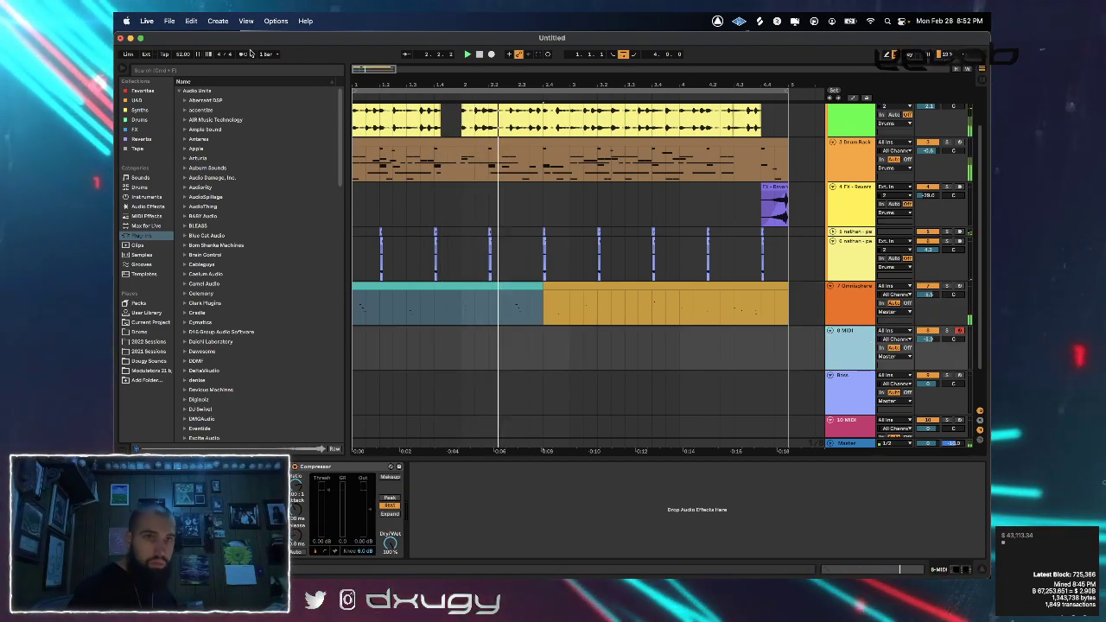
pyautogui.click(139, 110)
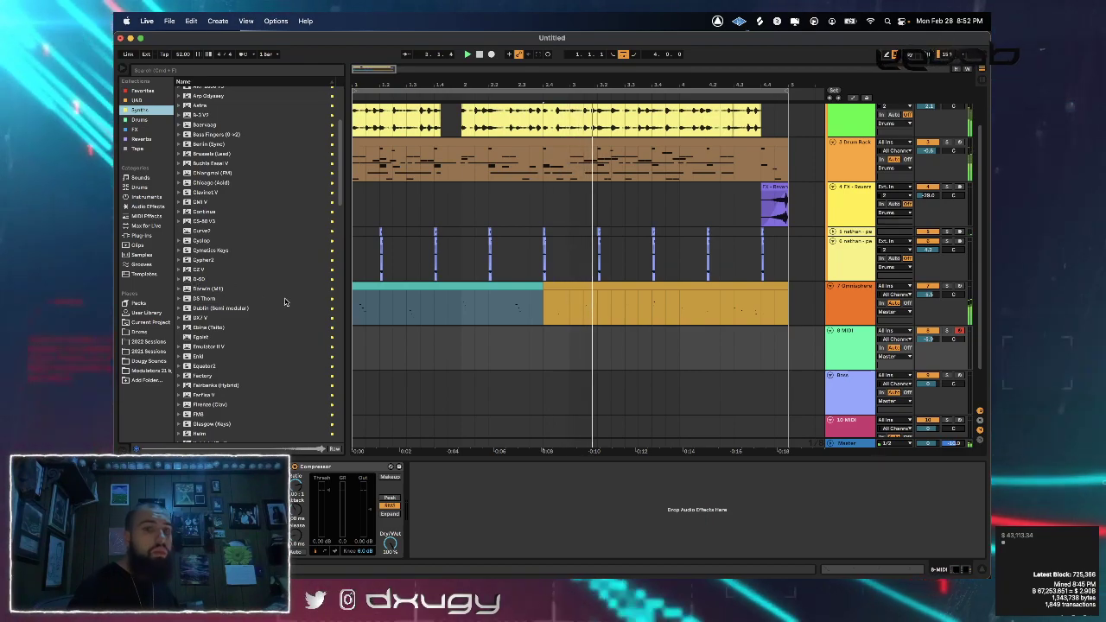
pyautogui.scroll(-1, 236, 354)
pyautogui.scroll(-6, 235, 354)
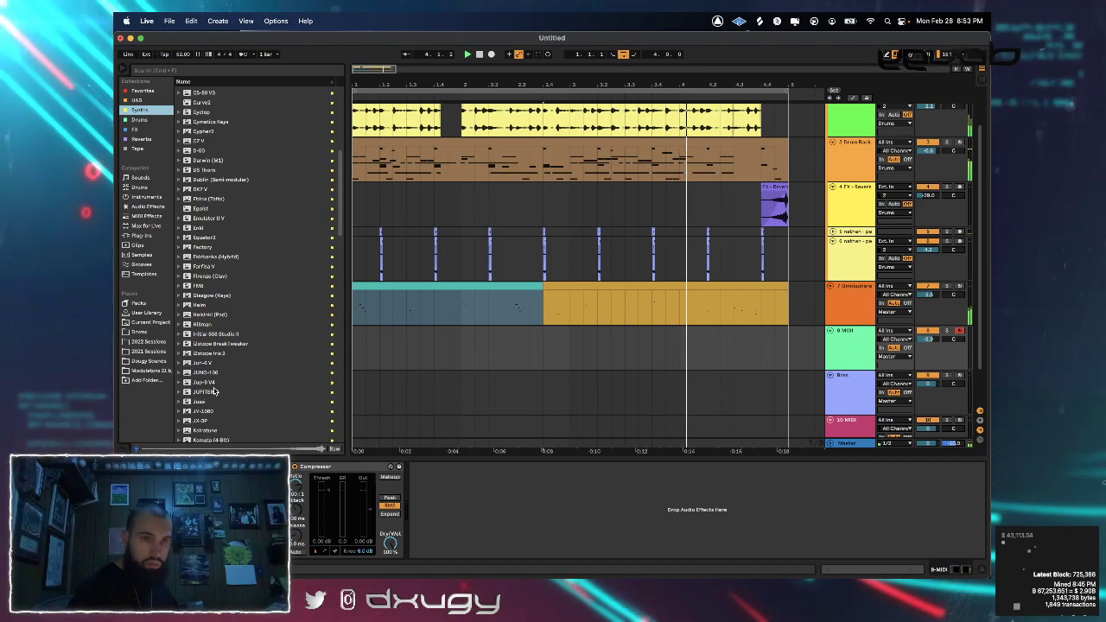
# In the second Omnisphere clip, move the late A#3 note back onto the start of bar 4, then close the note editor
pyautogui.click(675, 300)
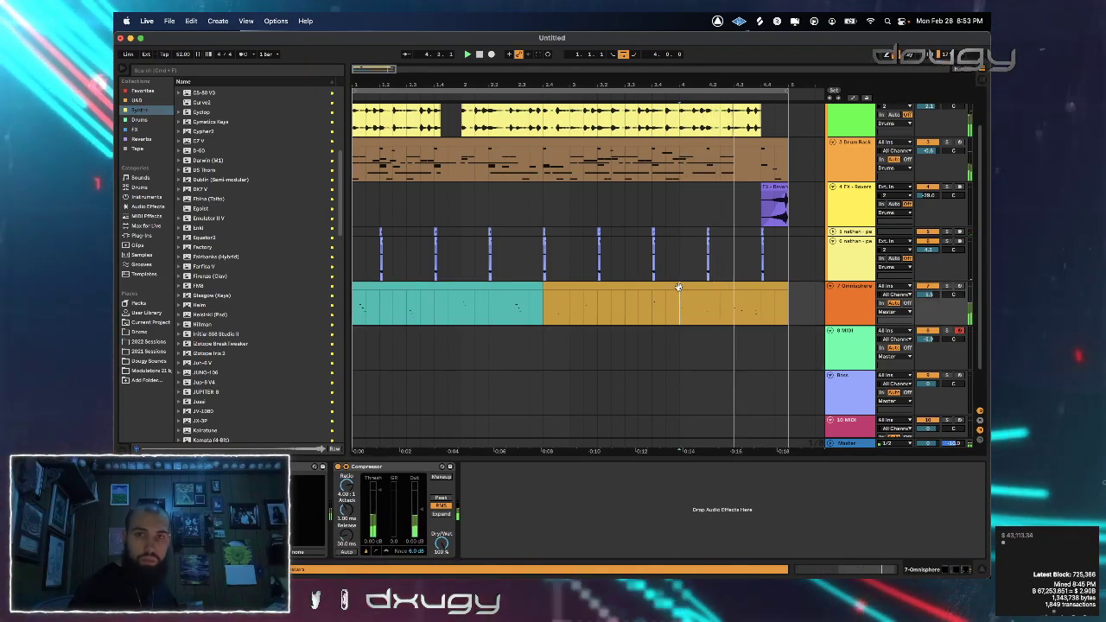
pyautogui.doubleClick(679, 287)
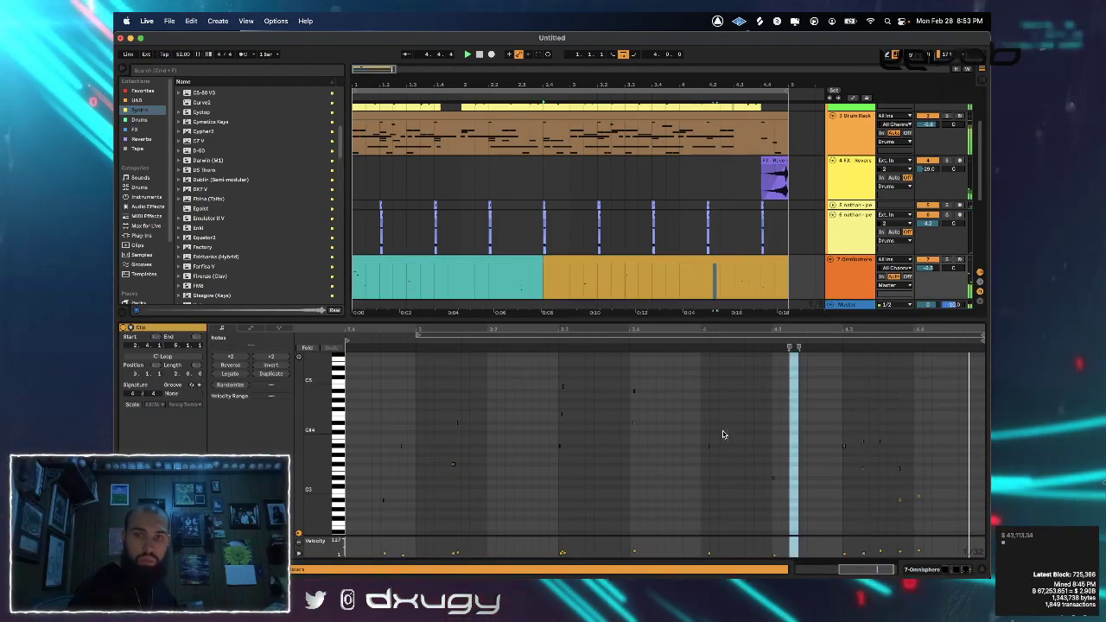
pyautogui.moveTo(709, 447); pyautogui.dragTo(703, 448)
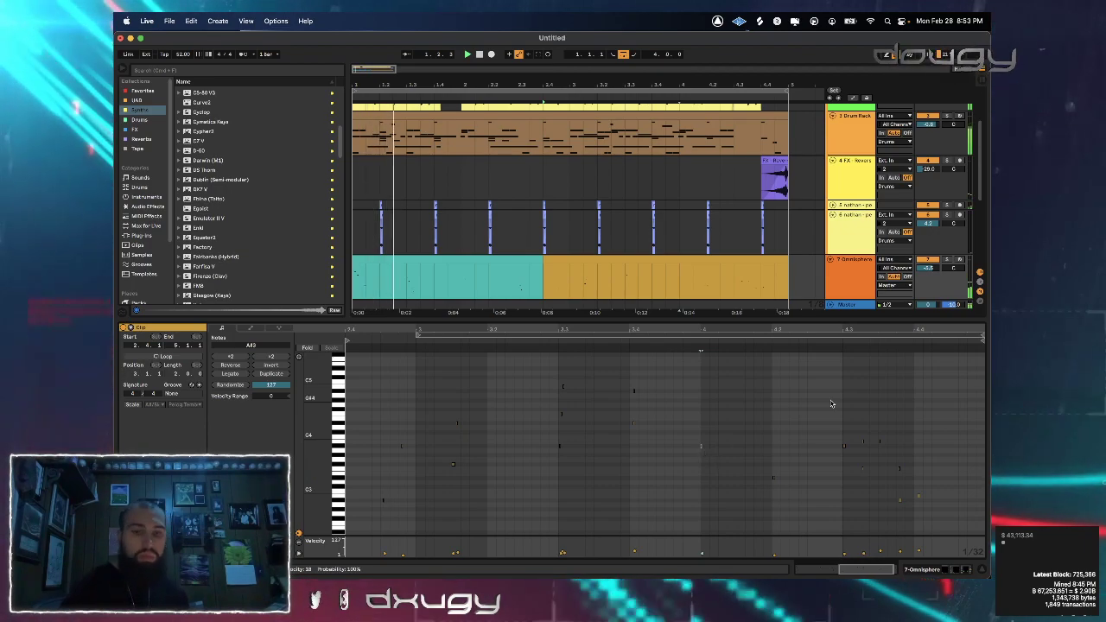
pyautogui.click(934, 569)
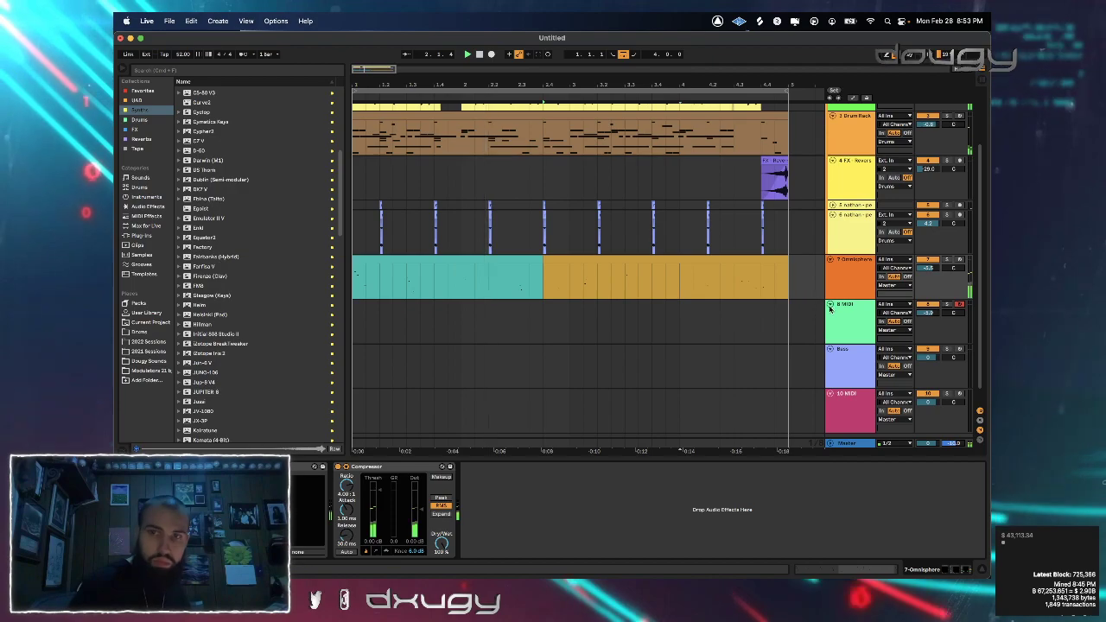
# Select the new MIDI track below Omnisphere again to receive a synth from the Synths collection
pyautogui.click(858, 321)
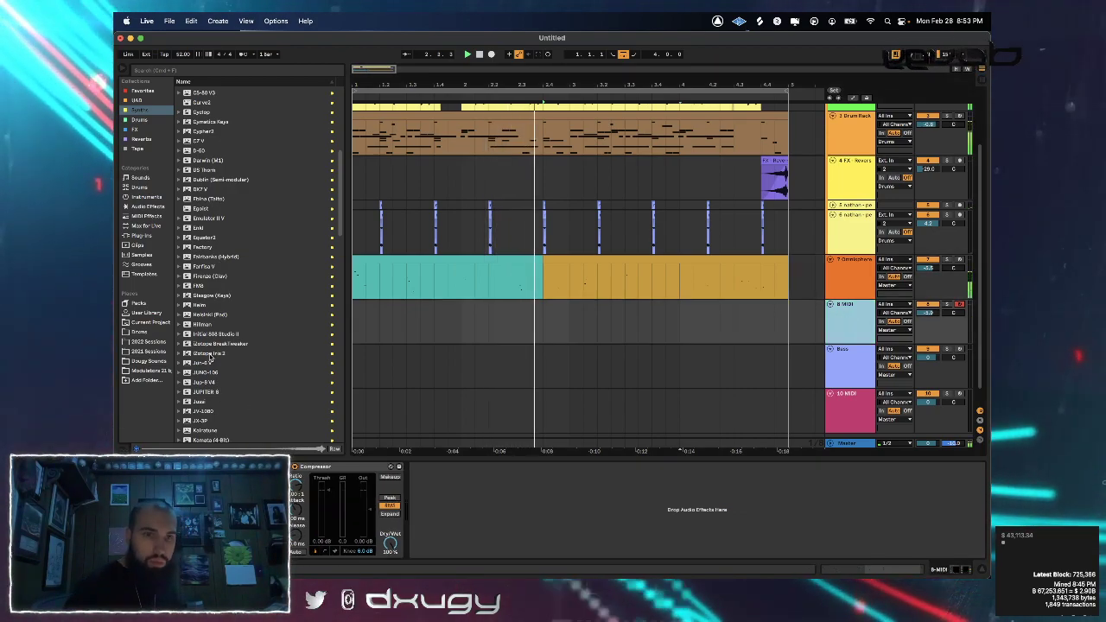
# Load the Equator2 synth from the Synths collection onto the 8 MIDI track and move its plugin window up out of the way
pyautogui.scroll(1, 210, 360)
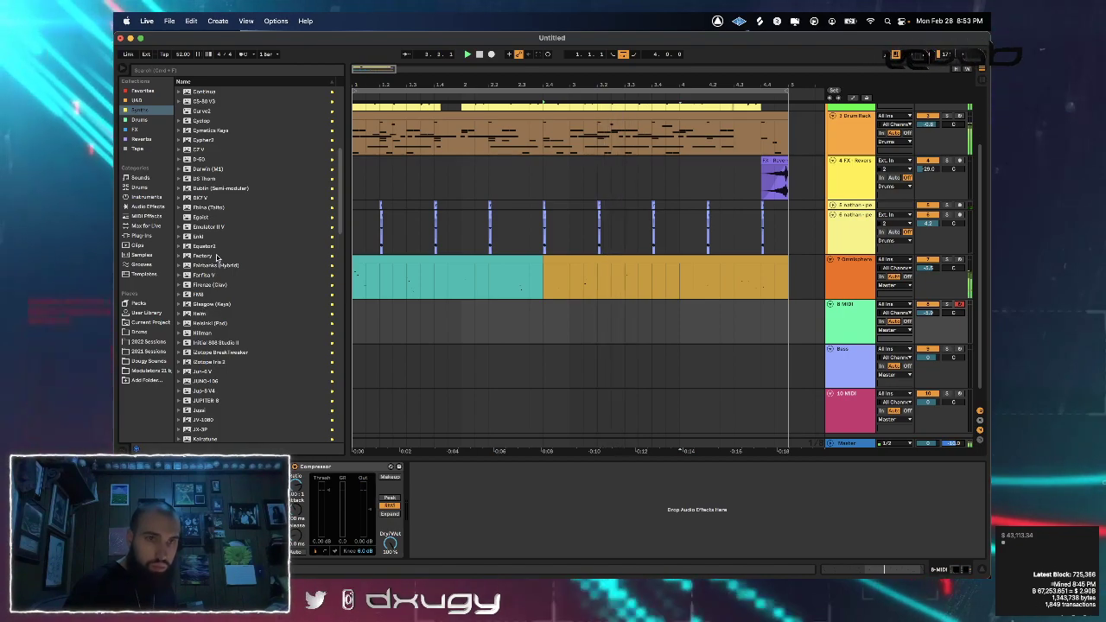
pyautogui.scroll(-5, 217, 257)
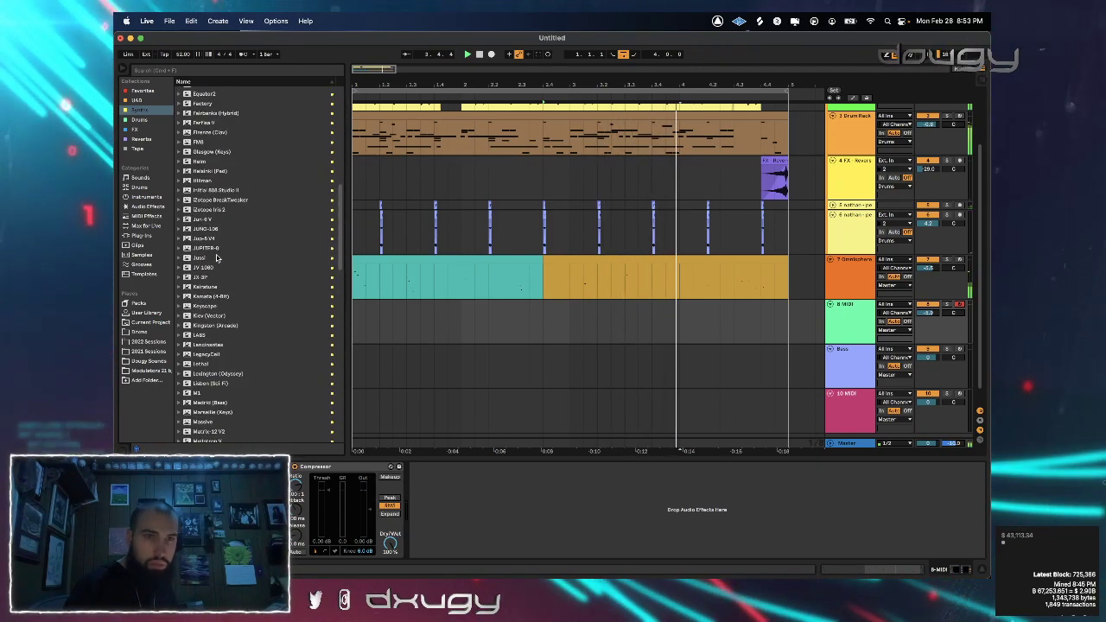
pyautogui.scroll(2, 217, 207)
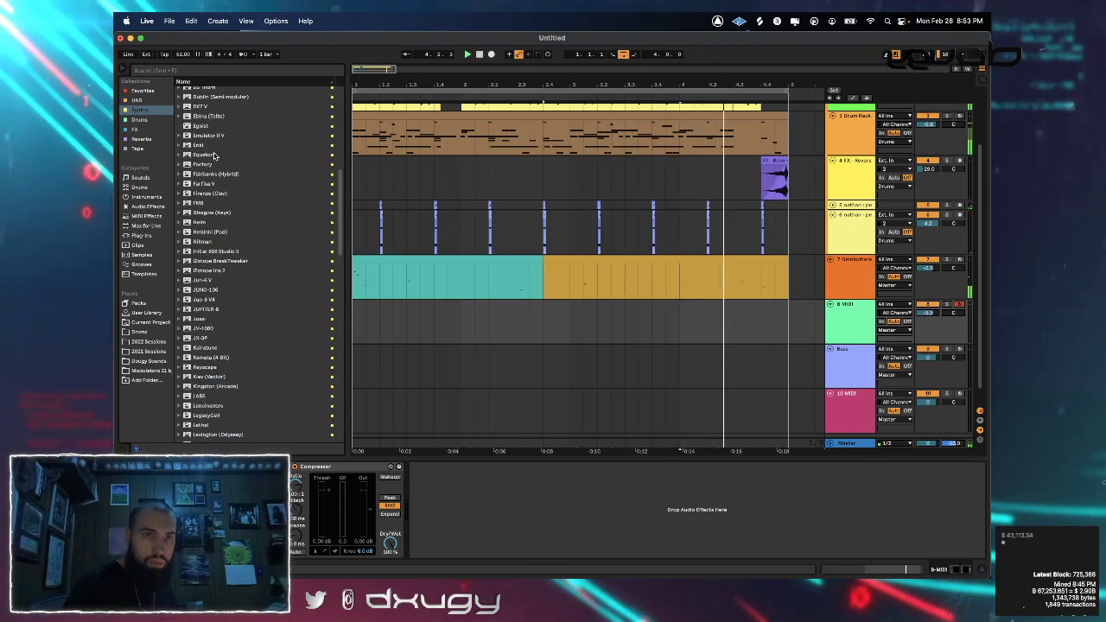
pyautogui.moveTo(208, 155); pyautogui.dragTo(468, 335)
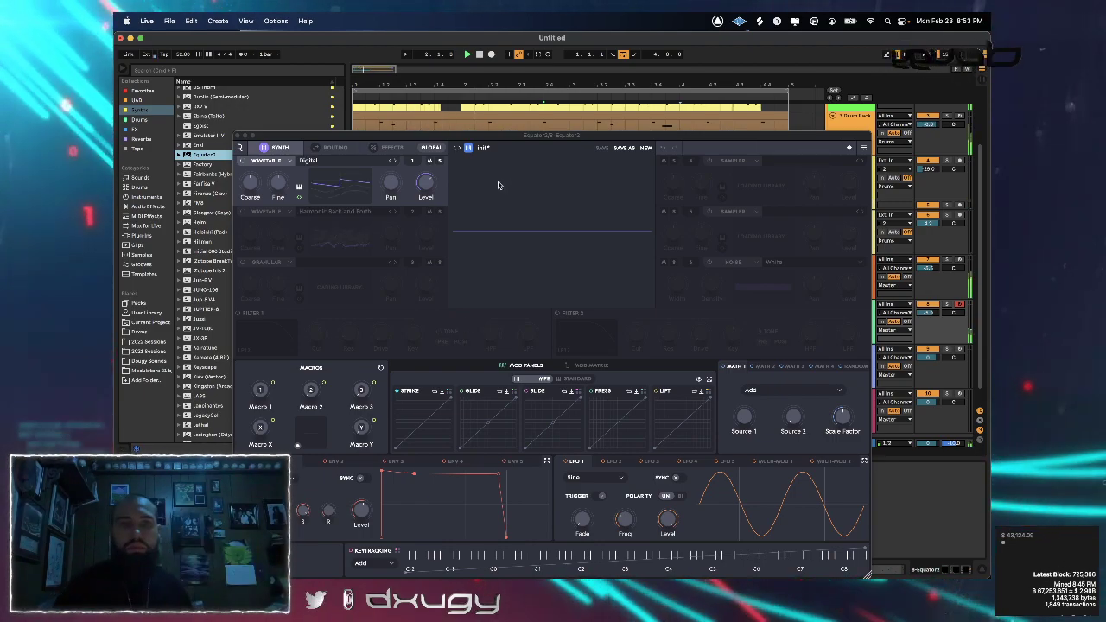
pyautogui.moveTo(479, 137); pyautogui.dragTo(385, 77)
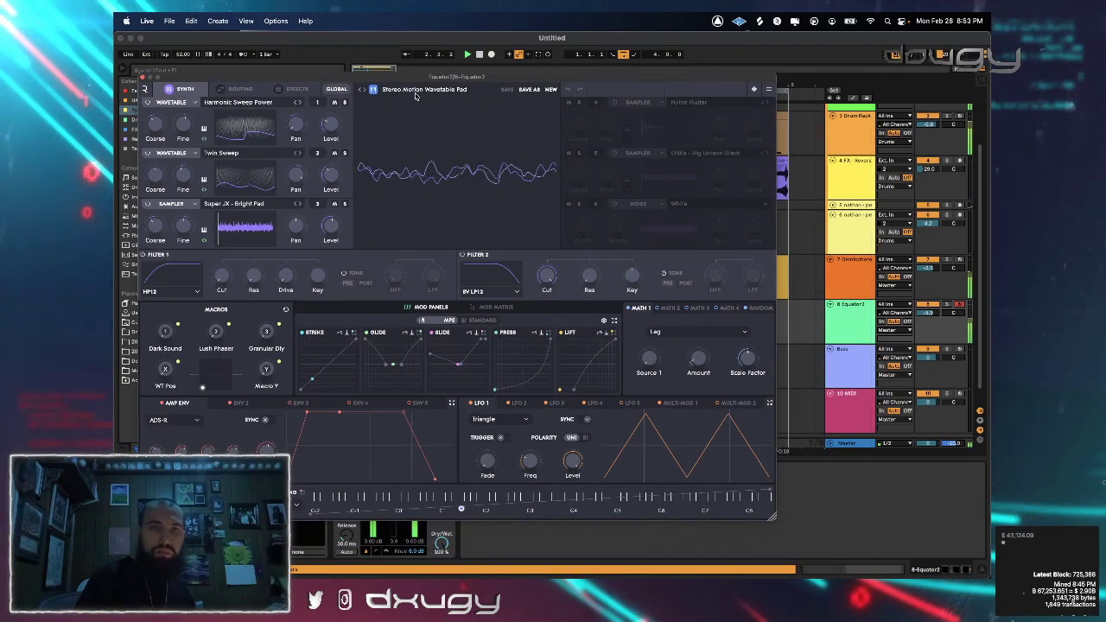
# Audition the Spike Funk Bass preset and a randomly chosen preset in the Equator2 preset browser, and stop playback
pyautogui.click(417, 91)
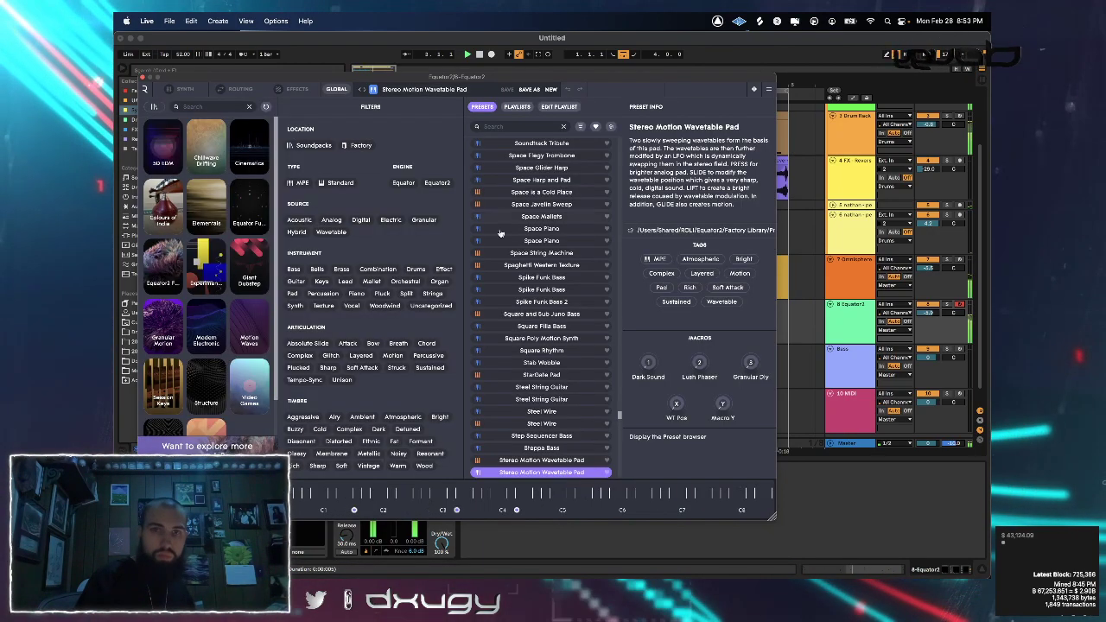
pyautogui.click(541, 290)
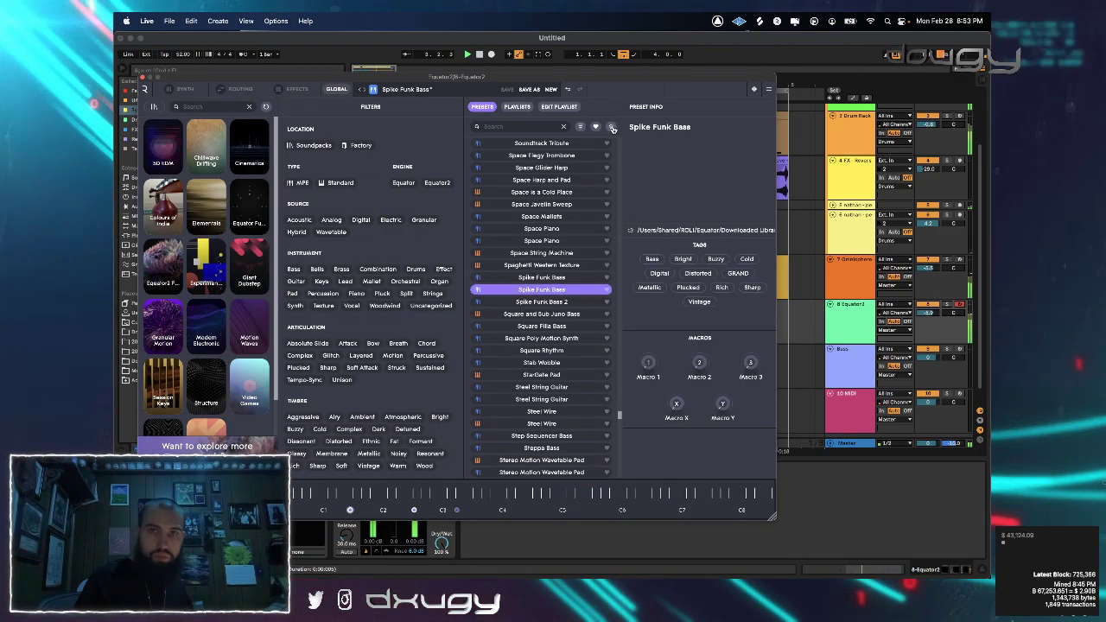
pyautogui.click(483, 329)
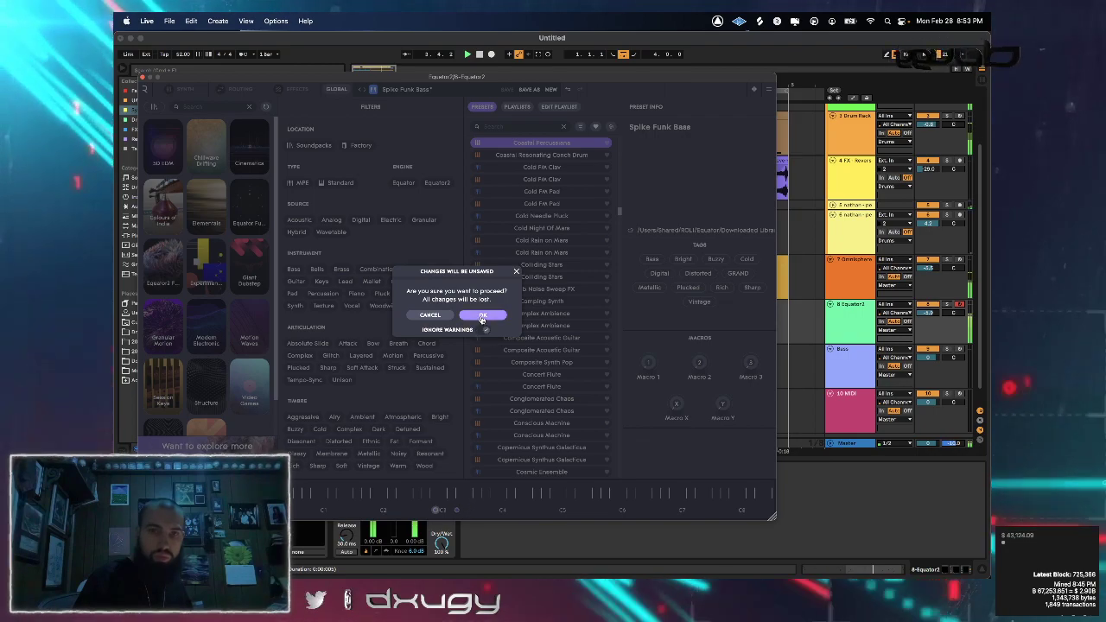
pyautogui.press('space')
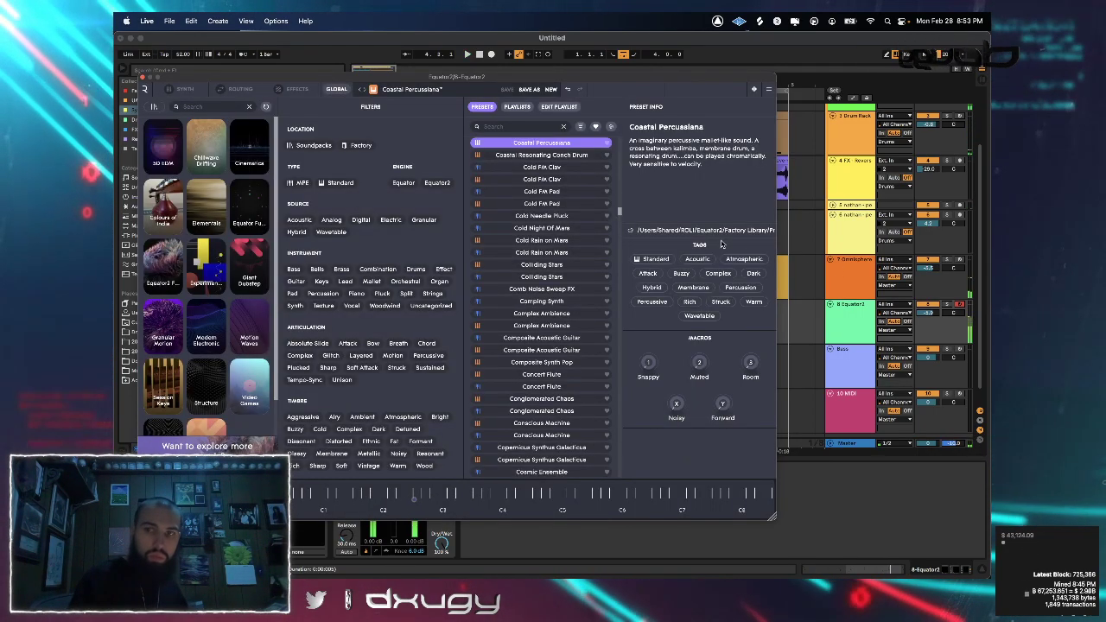
# Adjust the Equator2 track's volume and pick random presets until Dimensional Electric Piano is loaded
pyautogui.click(933, 309)
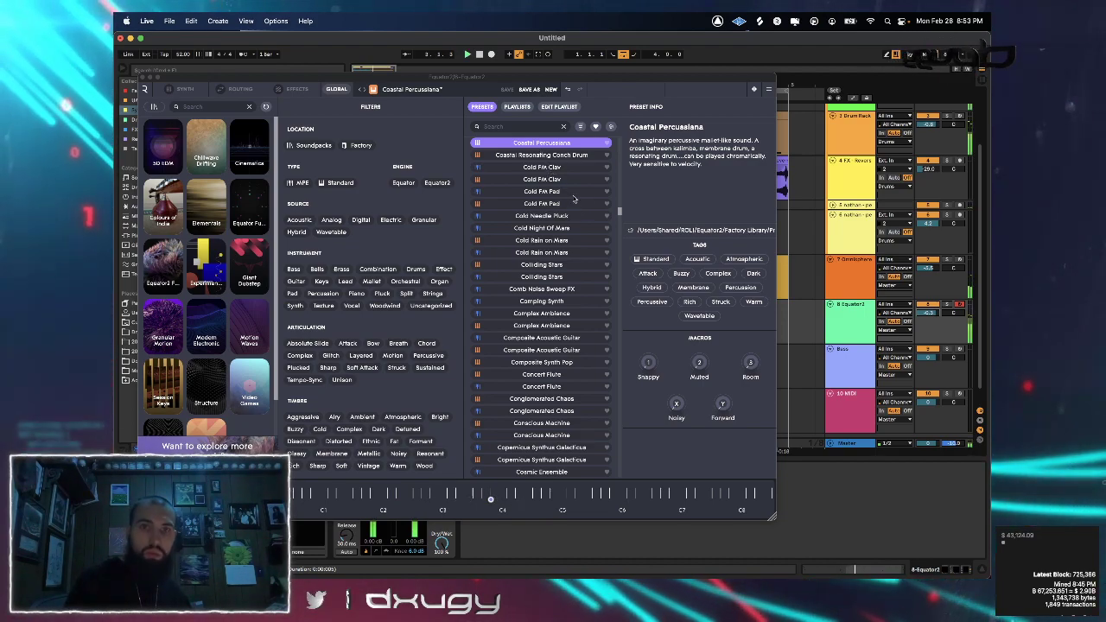
pyautogui.click(612, 128)
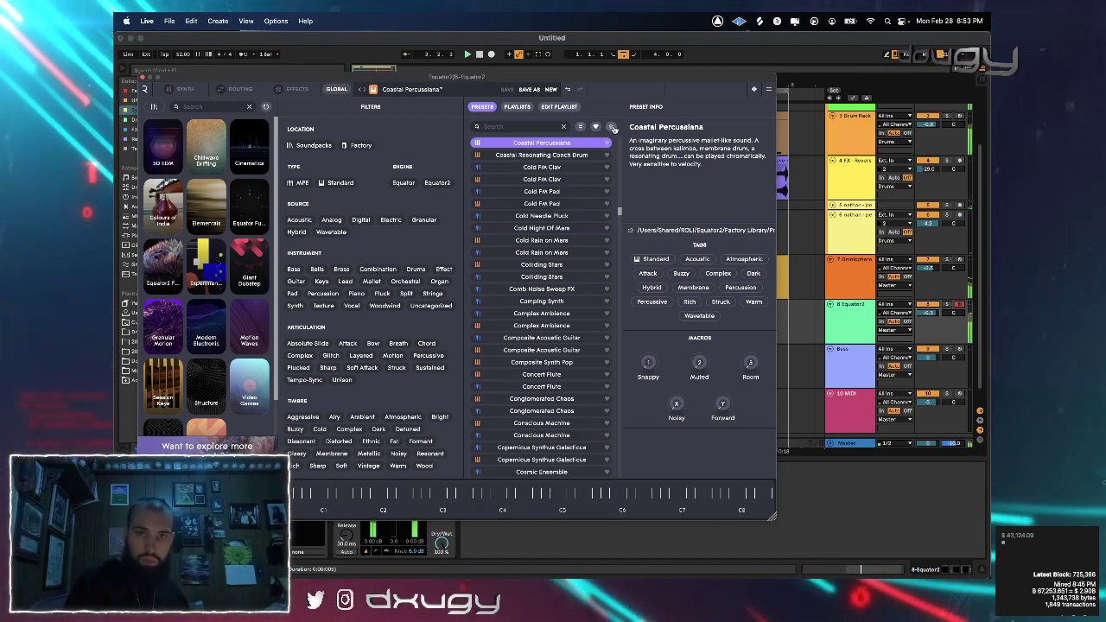
pyautogui.click(612, 127)
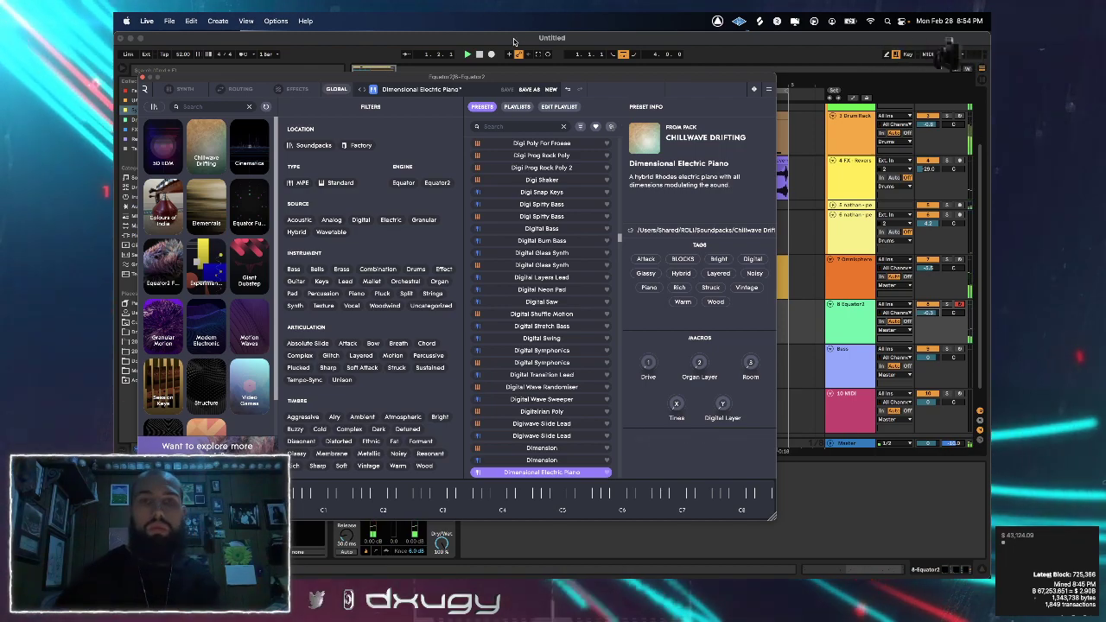
# Undo the last change in the set and close the Equator2 plugin window
pyautogui.click(597, 67)
pyautogui.press('super+z')
pyautogui.click(144, 79)
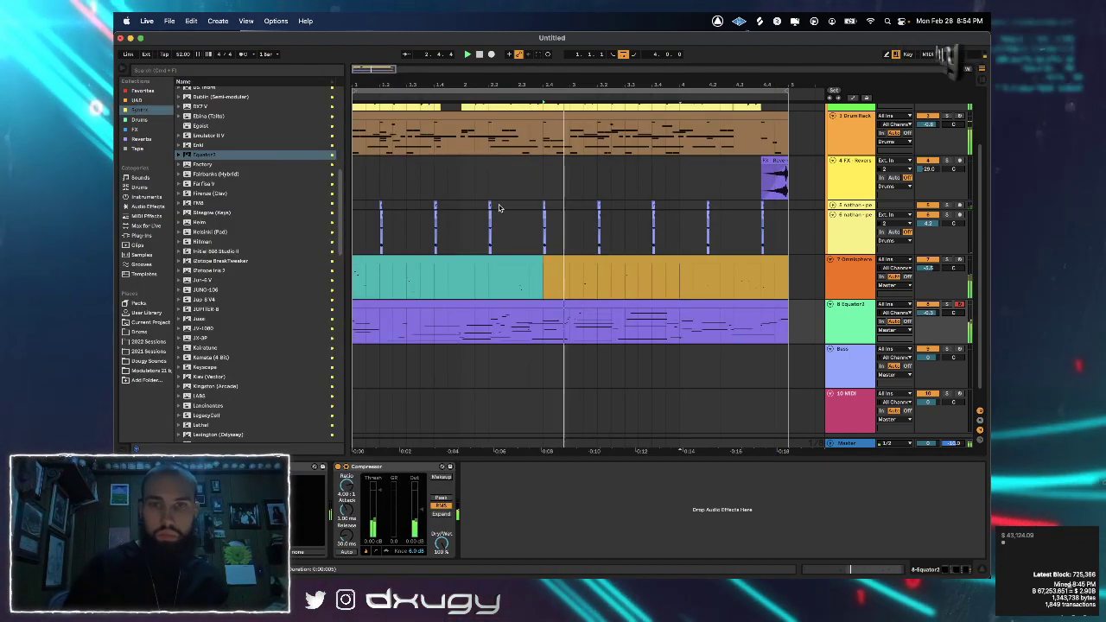
# Select the recorded clip on the Equator2 track and raise that track's volume slightly
pyautogui.click(582, 306)
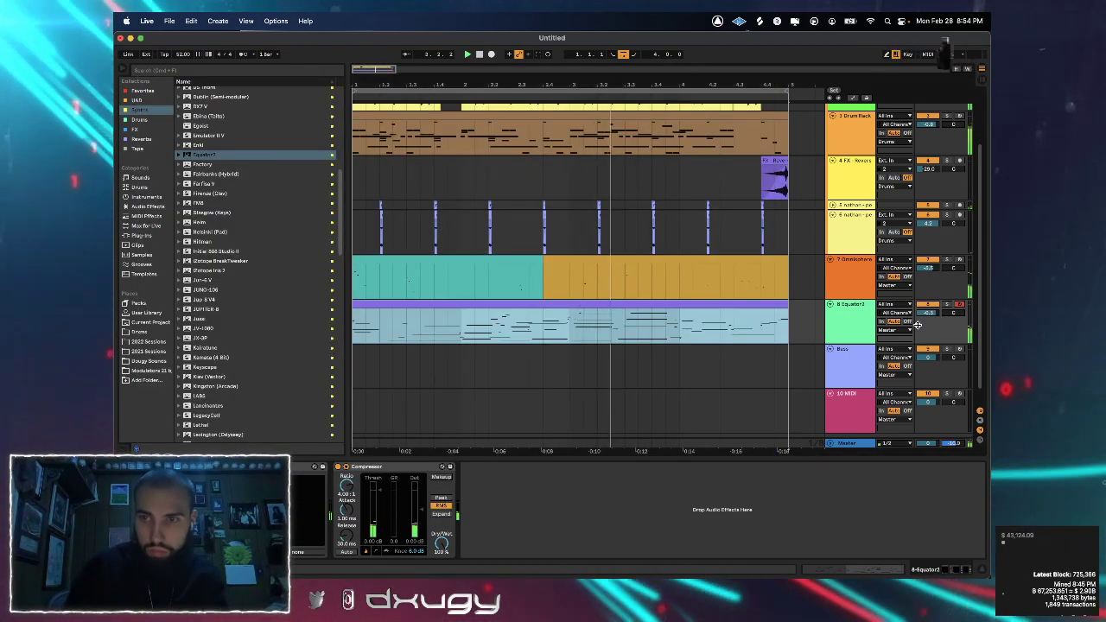
pyautogui.moveTo(929, 313); pyautogui.dragTo(928, 311)
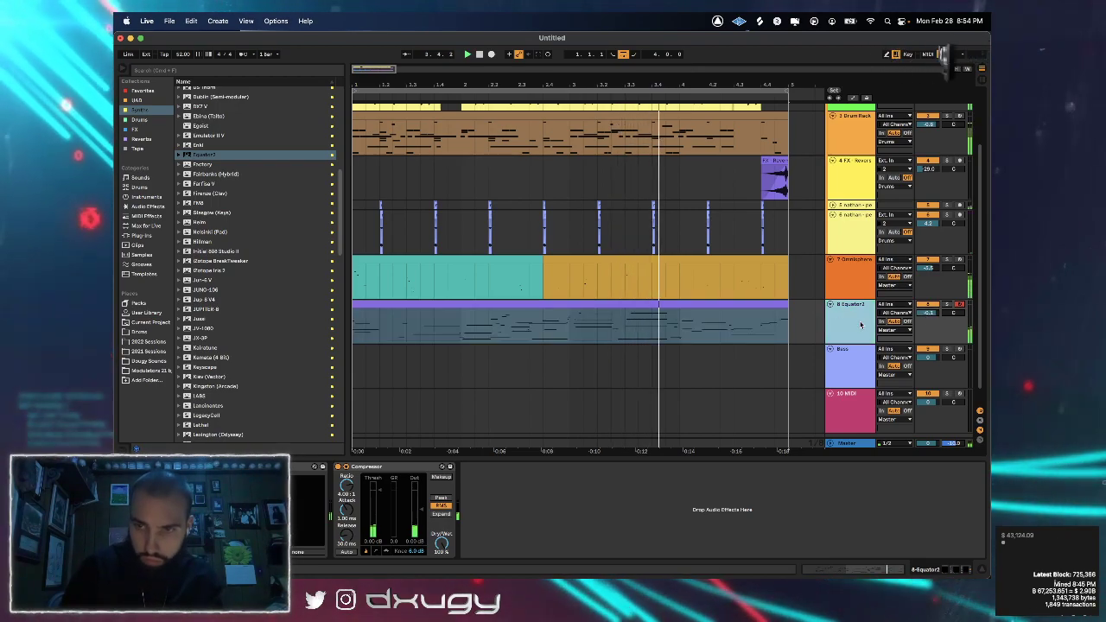
pyautogui.press('super+Tab')
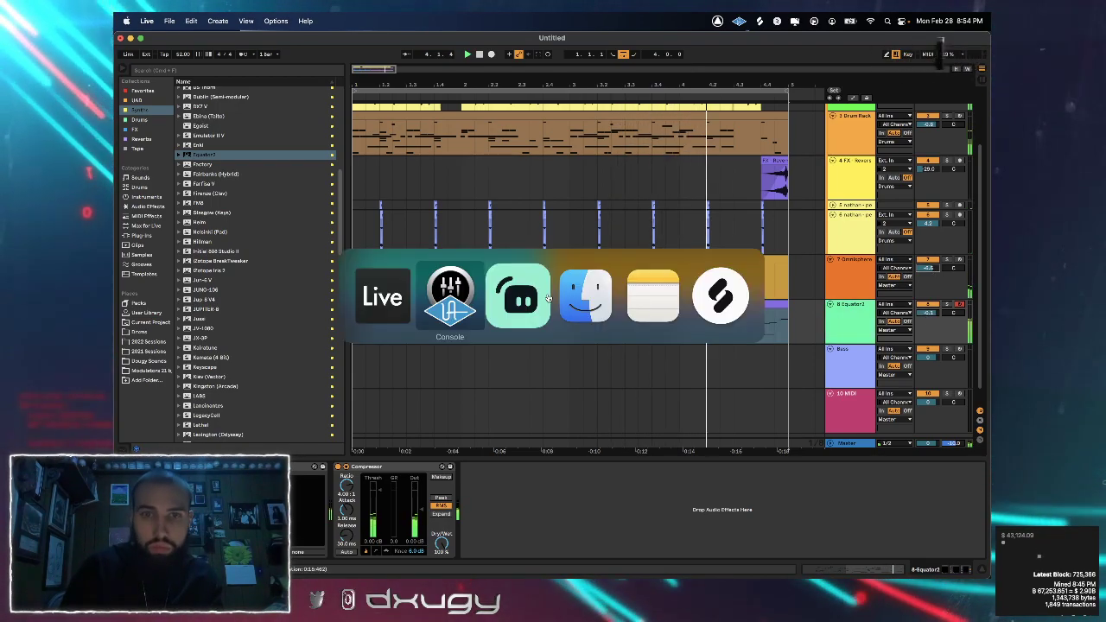
pyautogui.press('super+Tab')
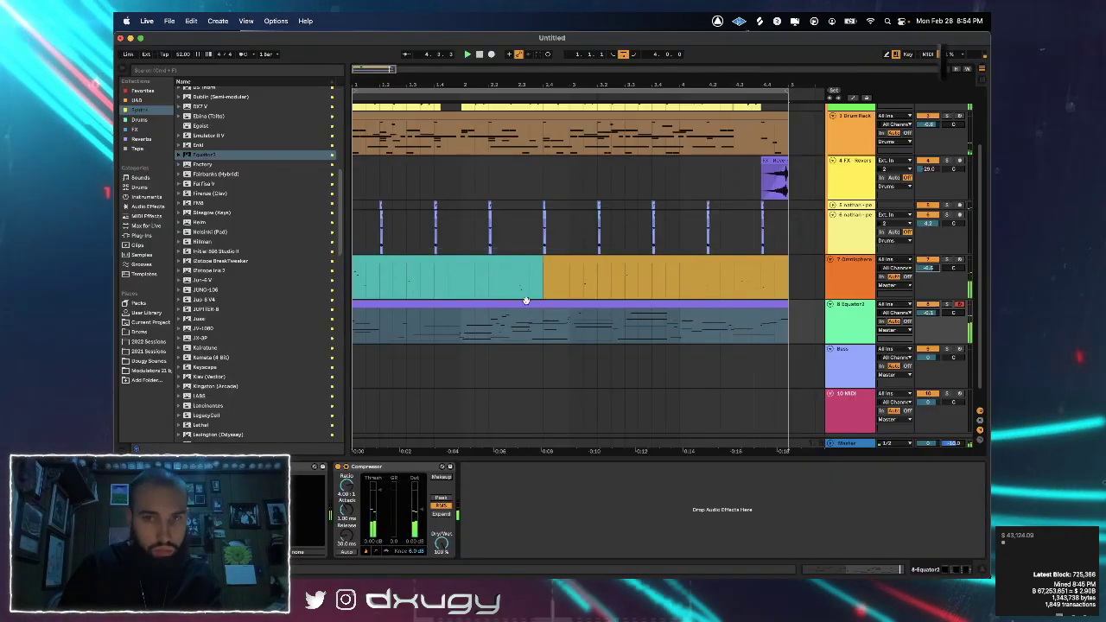
pyautogui.click(758, 302)
pyautogui.press('space')
pyautogui.moveTo(732, 281); pyautogui.dragTo(788, 278)
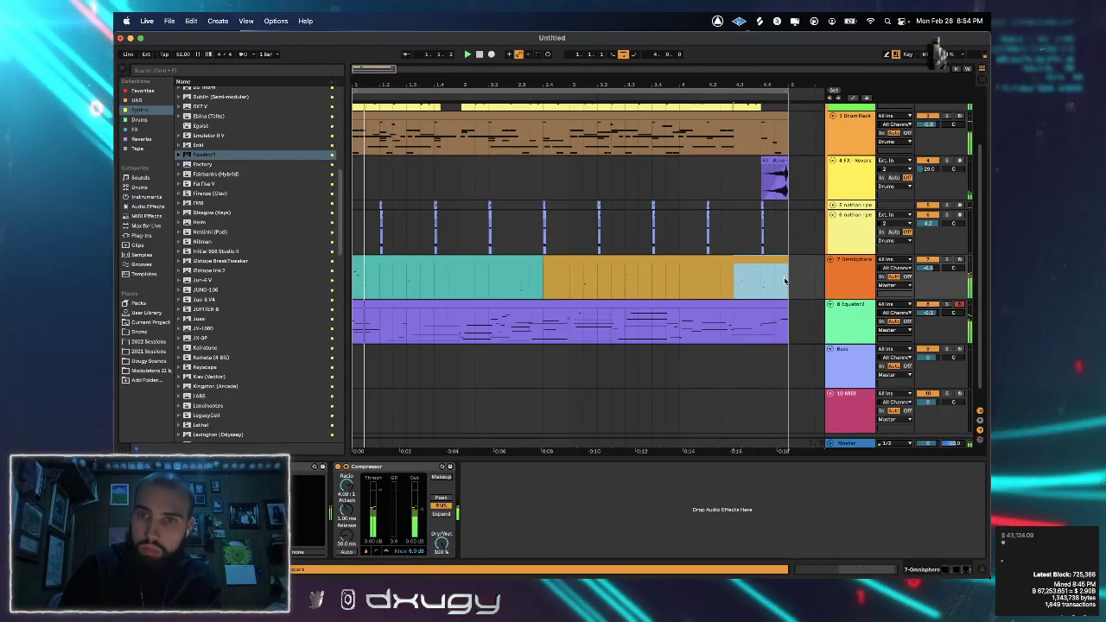
pyautogui.click(361, 258)
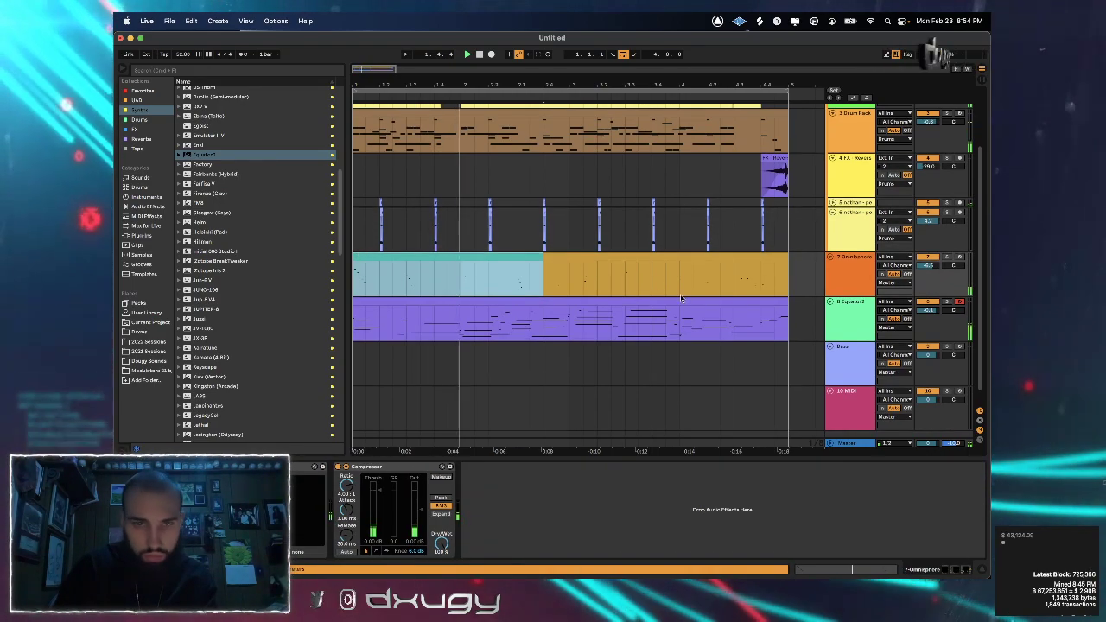
pyautogui.keyDown('shift'); pyautogui.click(480, 298); pyautogui.keyUp('shift')
pyautogui.click(480, 300)
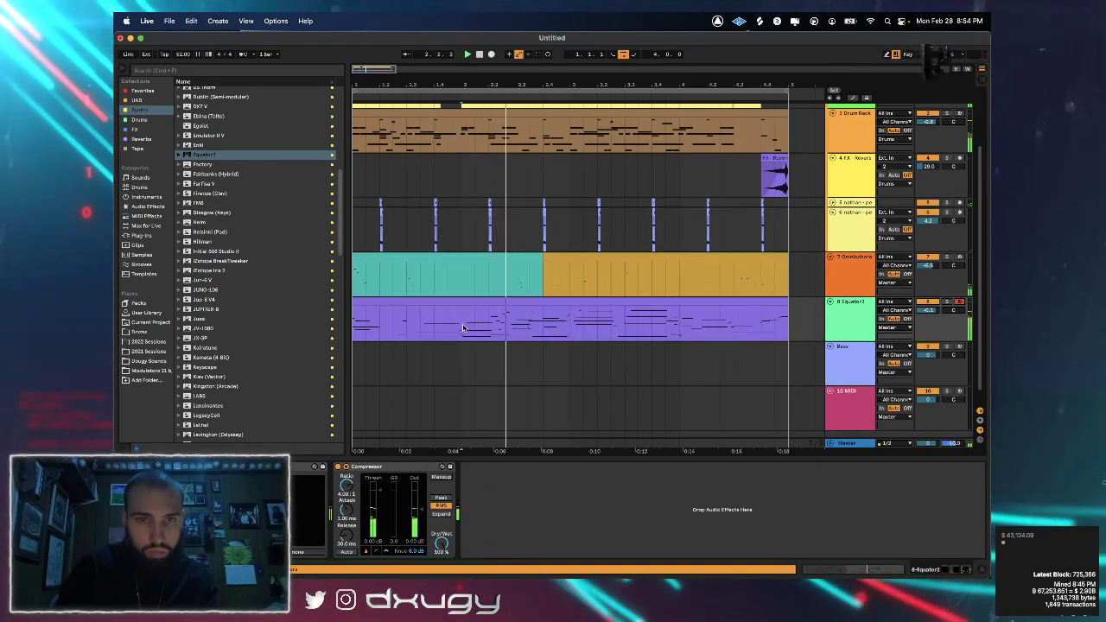
# Open the Equator2 MIDI clip's notes and delete the stray low notes at the start of bar 5
pyautogui.doubleClick(471, 301)
pyautogui.hscroll(-2, 622, 505)
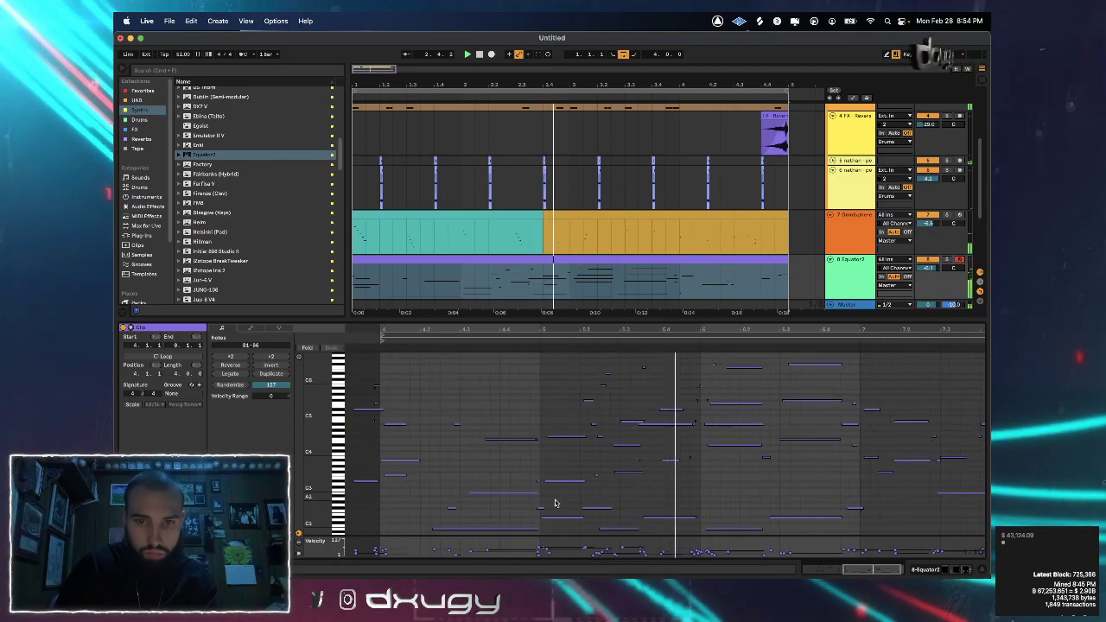
pyautogui.moveTo(535, 500); pyautogui.dragTo(570, 532)
pyautogui.press('Delete')
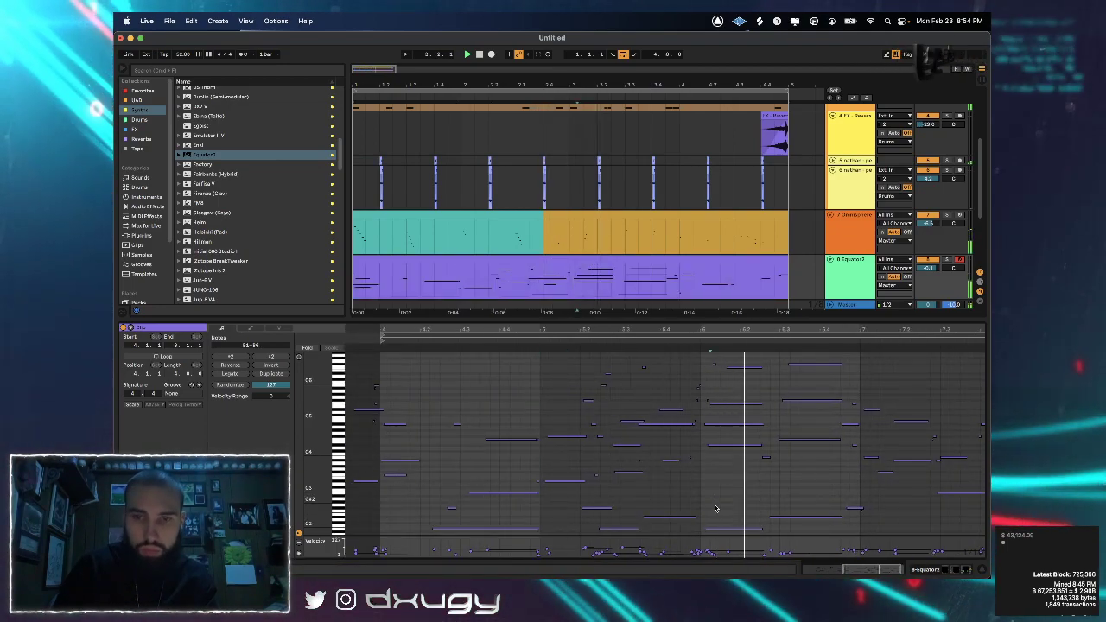
# Adjust the timing of the low B1 and D#2 notes in bar 6 and select the D#3 note in bar 5
pyautogui.click(718, 529)
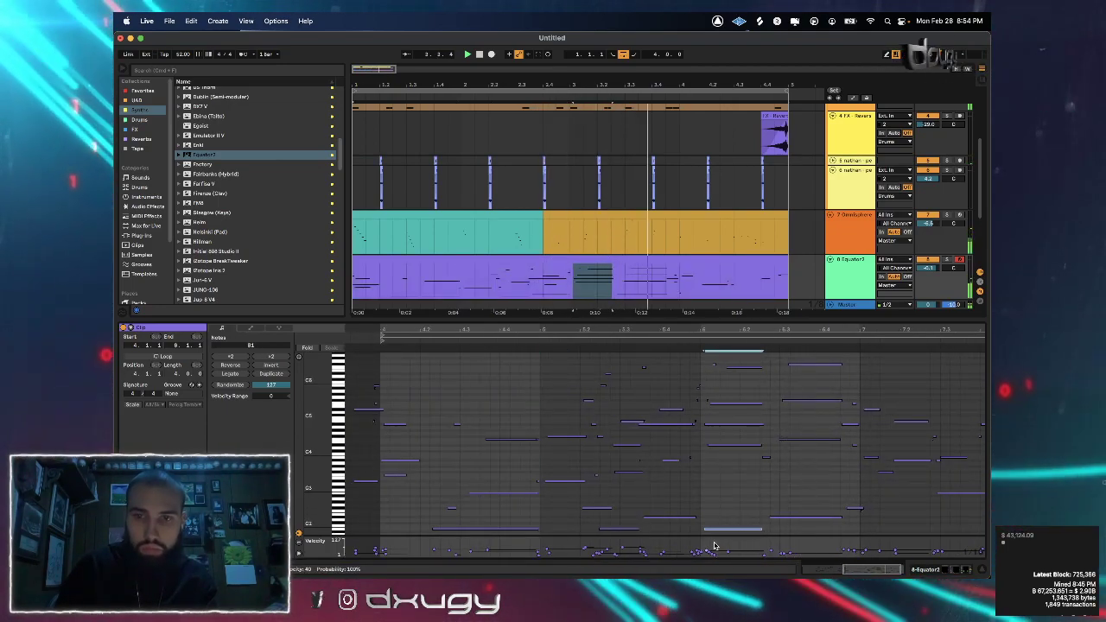
pyautogui.click(797, 516)
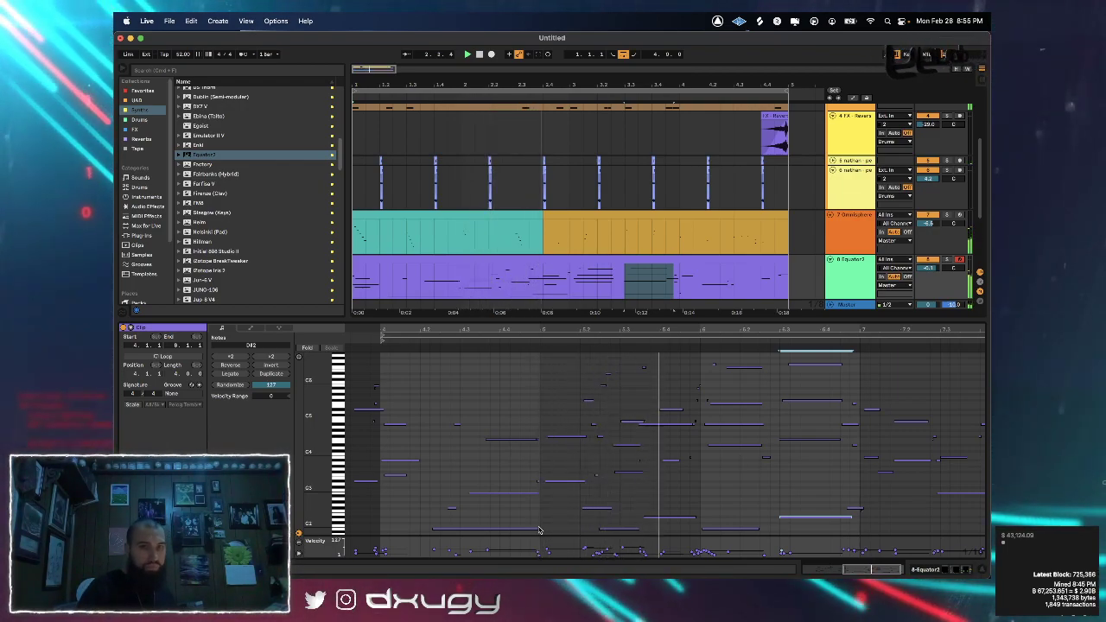
pyautogui.click(562, 482)
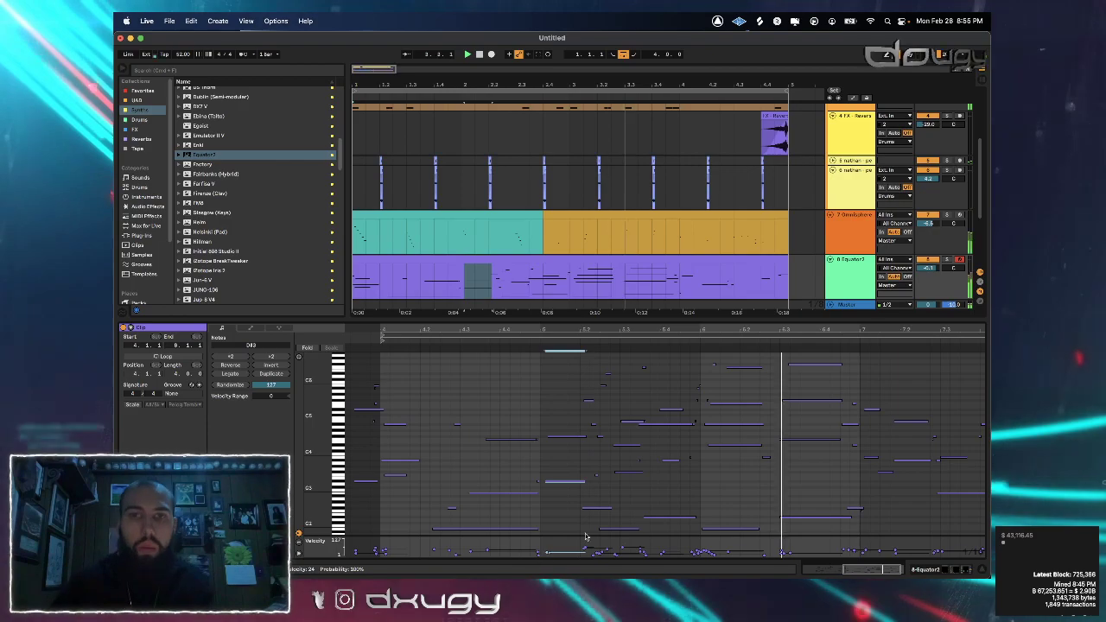
# Solo the Omnisphere track to check it, and duplicate the track
pyautogui.scroll(-3, 861, 218)
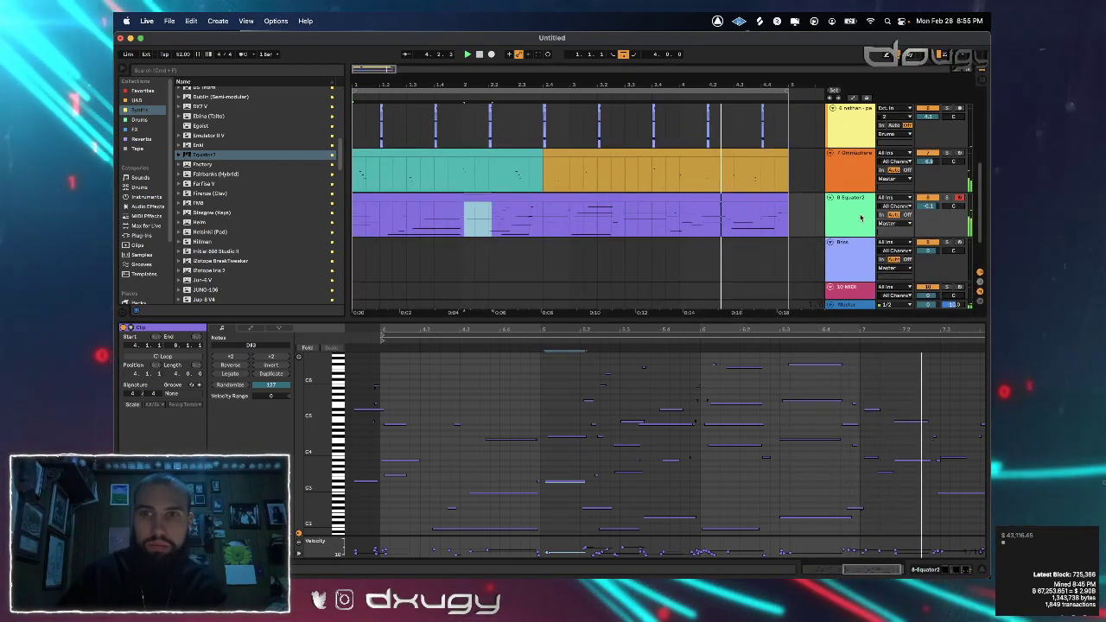
pyautogui.click(947, 154)
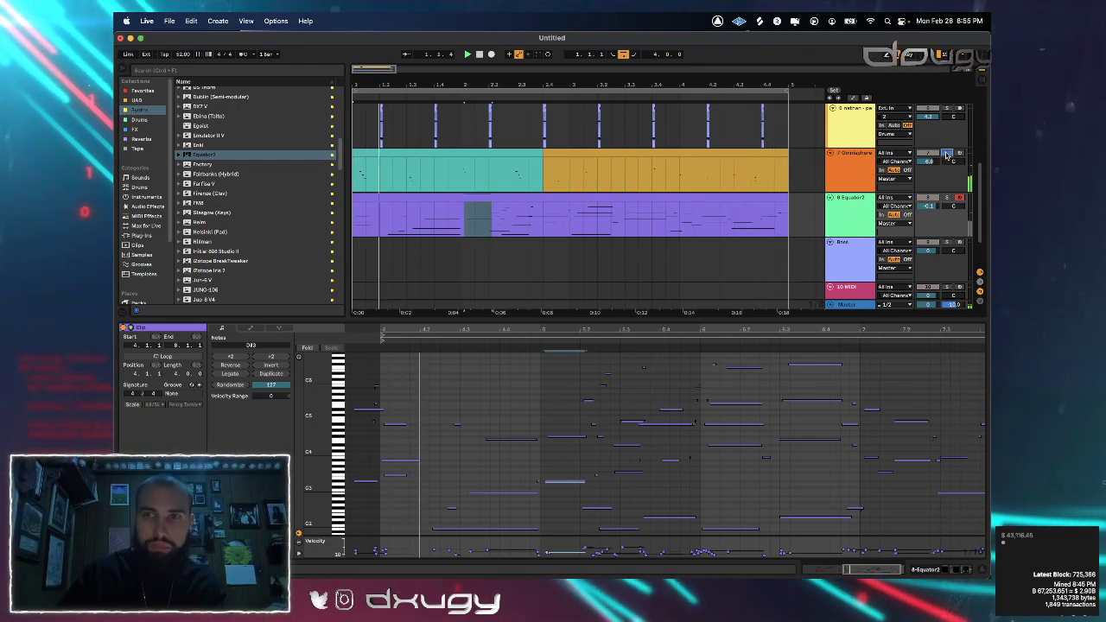
pyautogui.rightClick(871, 160)
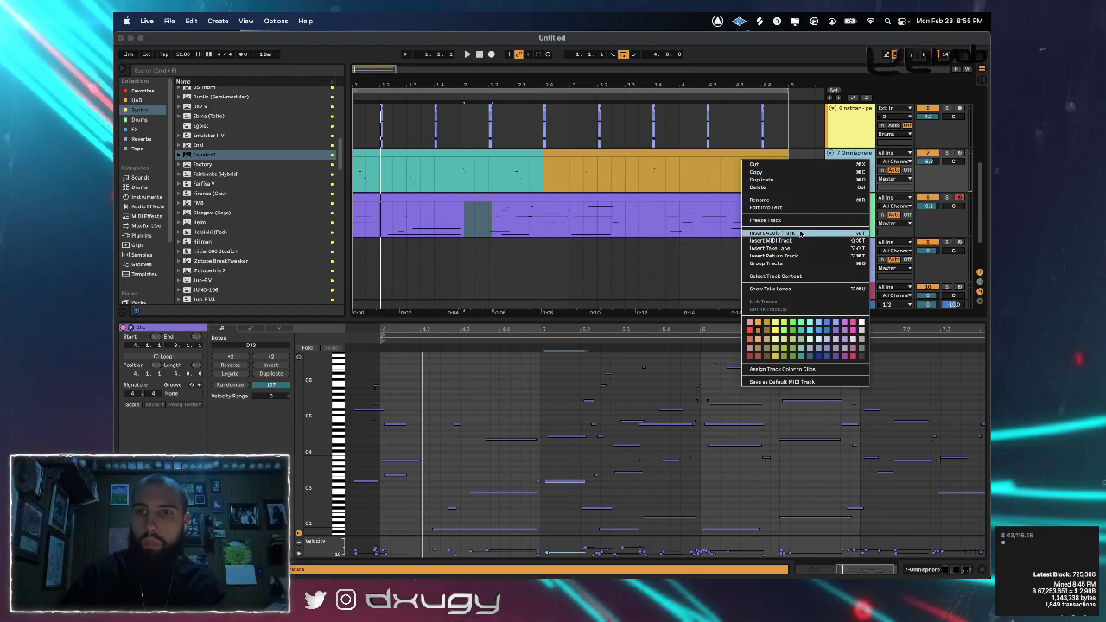
pyautogui.click(865, 180)
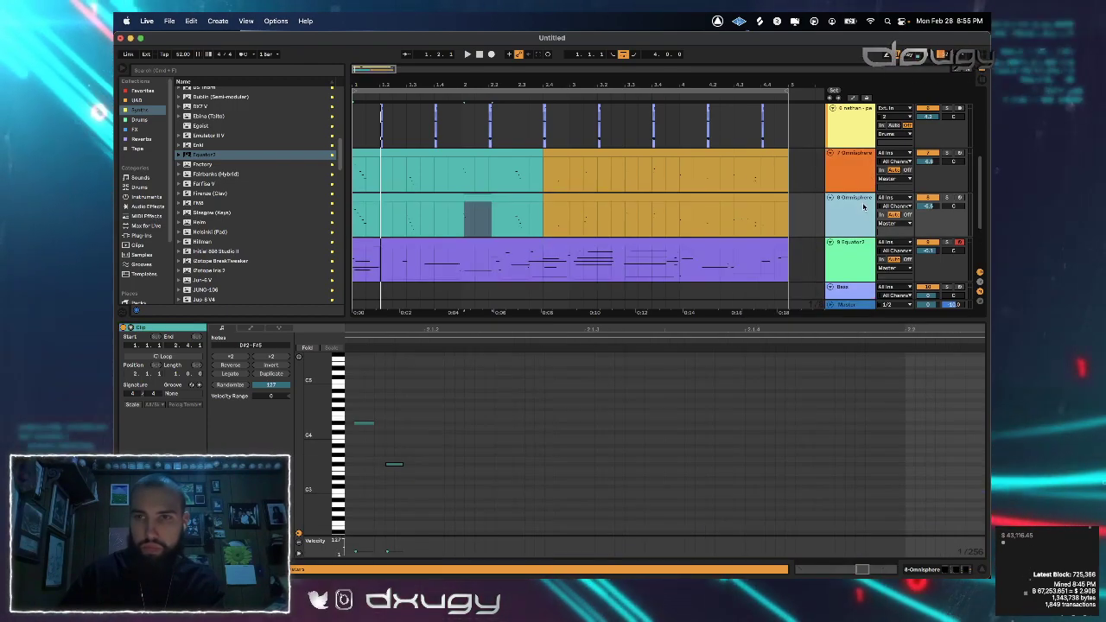
# Freeze the duplicated Omnisphere track and flatten it to audio
pyautogui.rightClick(863, 208)
pyautogui.click(869, 268)
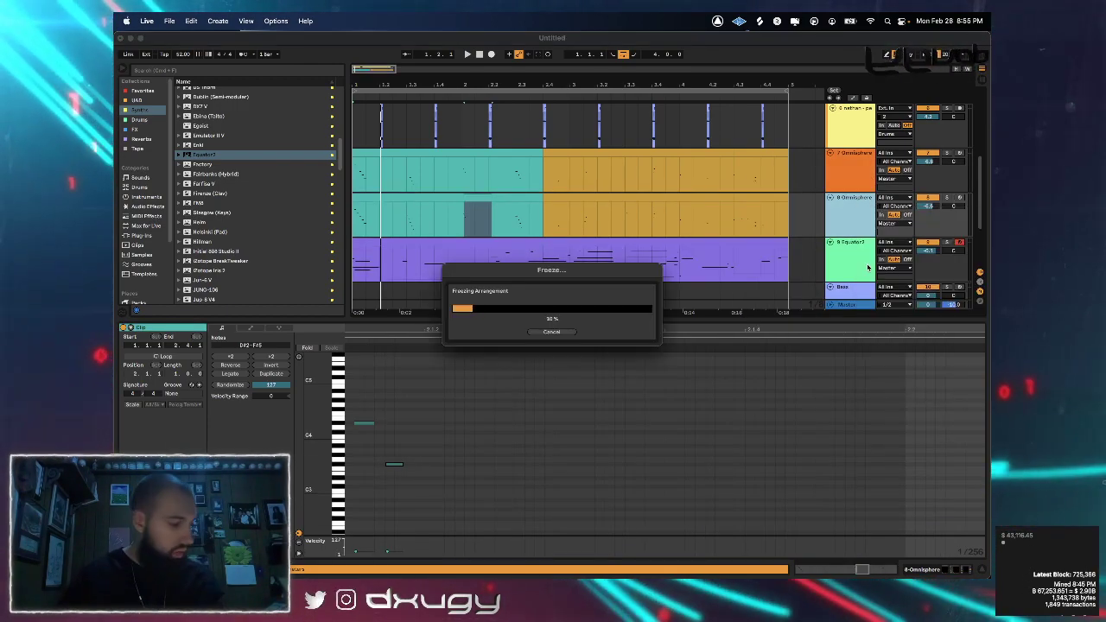
pyautogui.rightClick(850, 224)
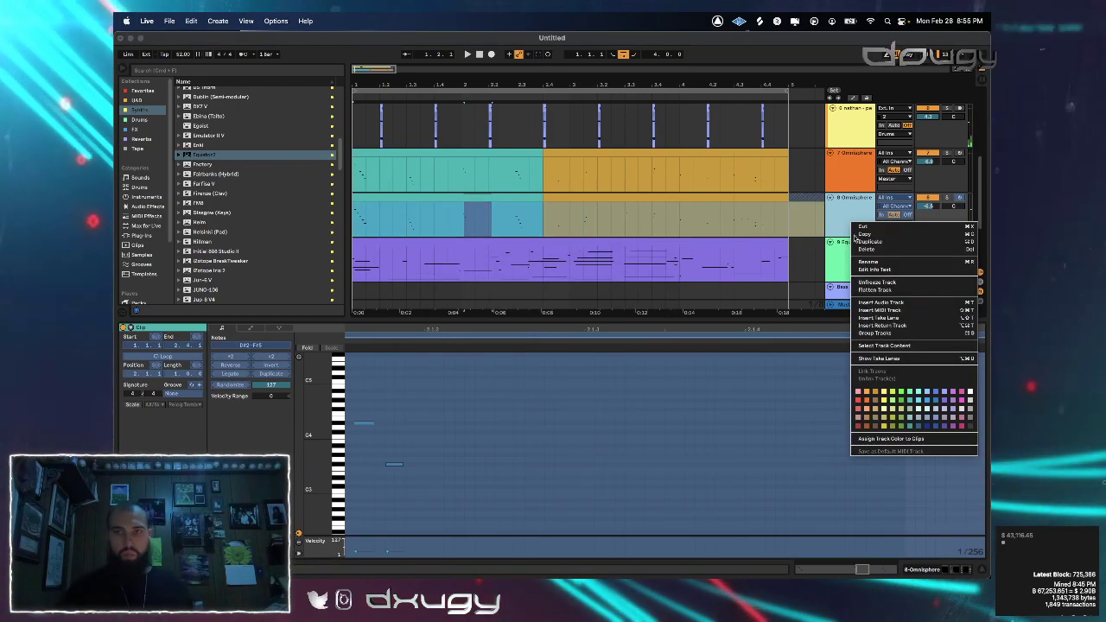
pyautogui.click(868, 291)
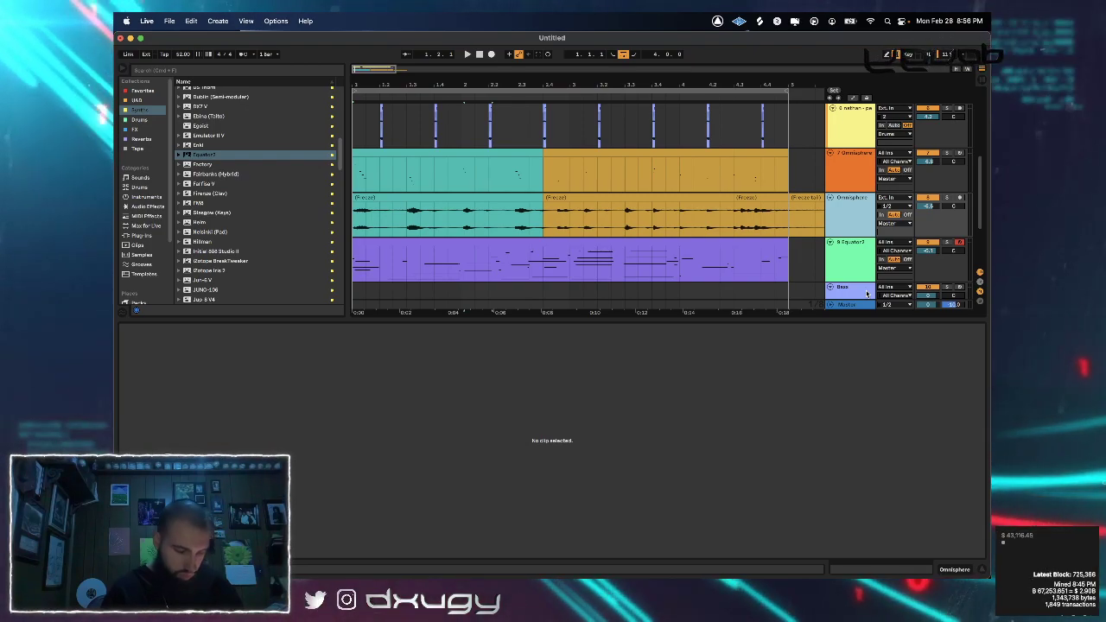
# Play the flattened Omnisphere audio track in solo and open its first audio clip for editing
pyautogui.press('space')
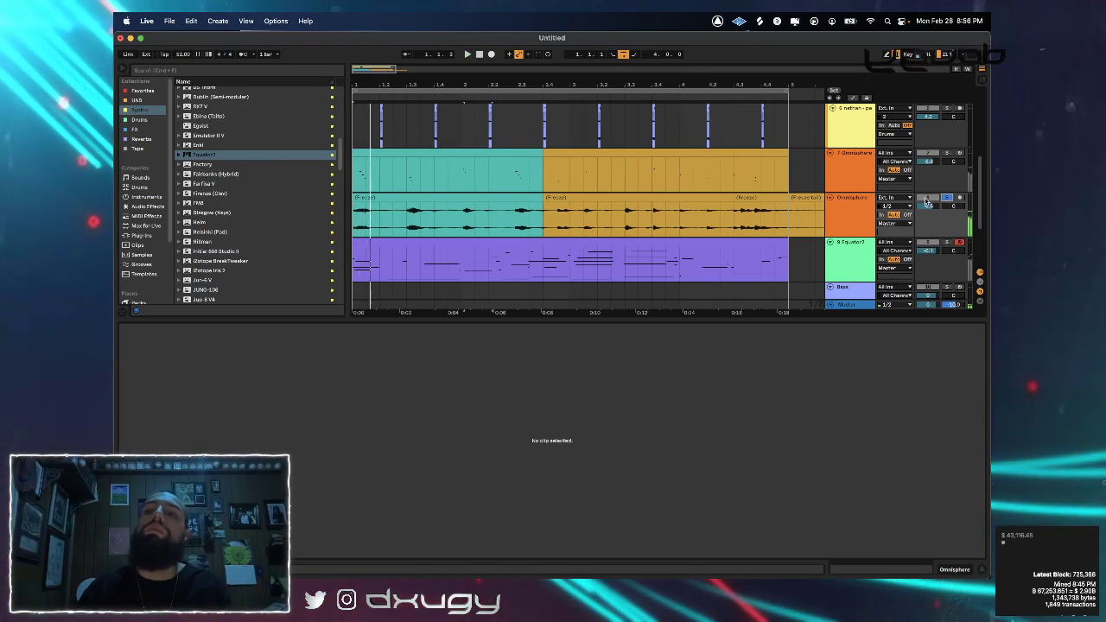
pyautogui.rightClick(863, 204)
pyautogui.click(782, 220)
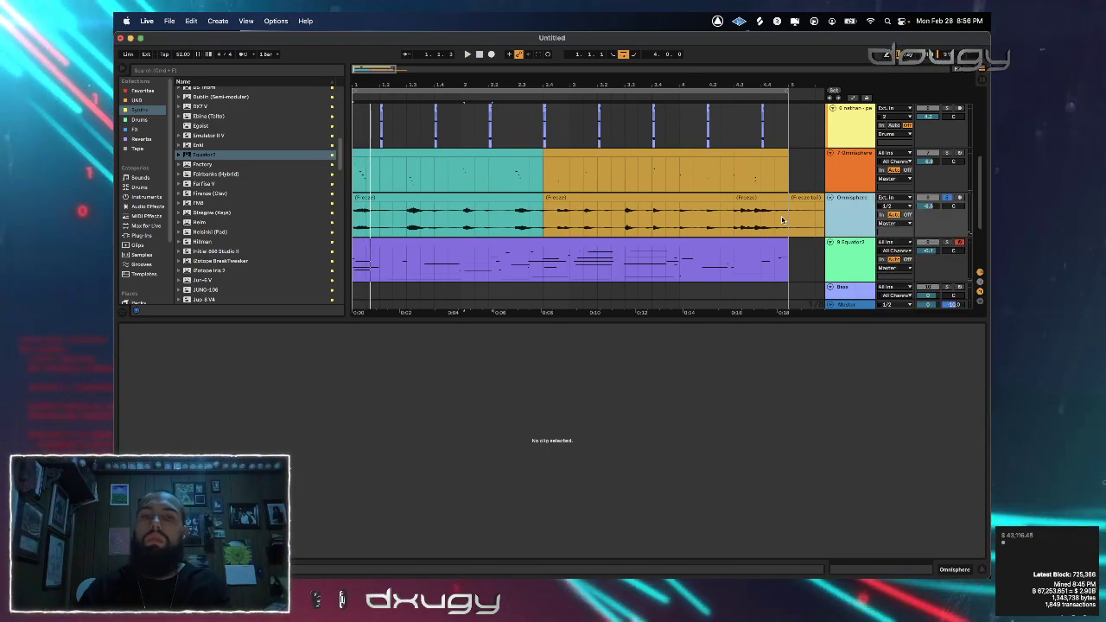
pyautogui.click(460, 195)
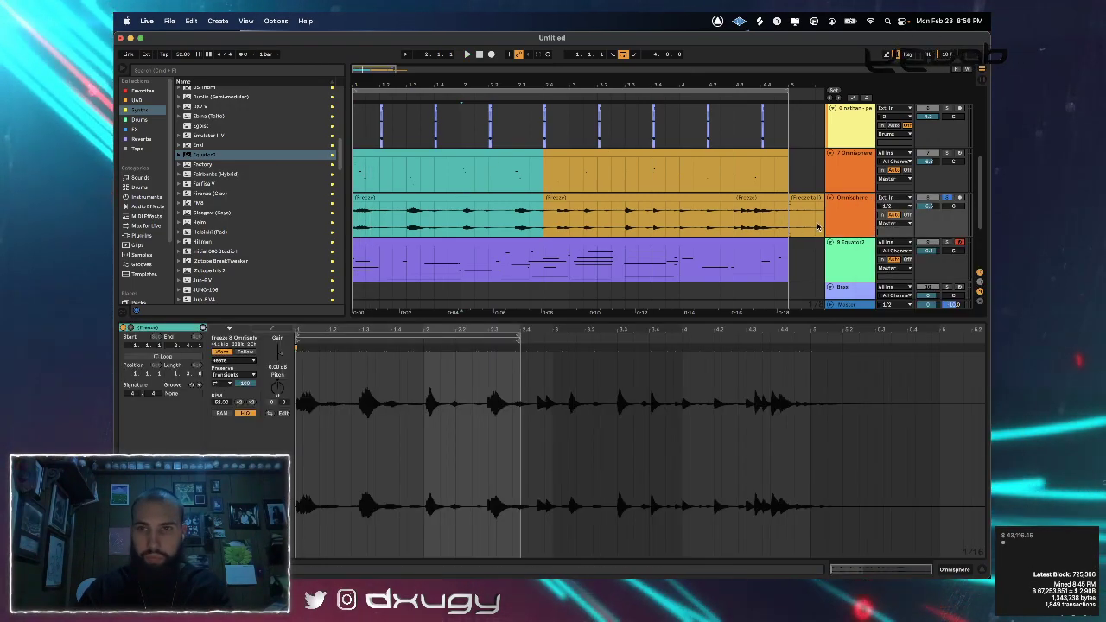
# Consolidate the first four bars of the flattened Omnisphere audio track into one clip and reverse it
pyautogui.moveTo(790, 224); pyautogui.dragTo(205, 220)
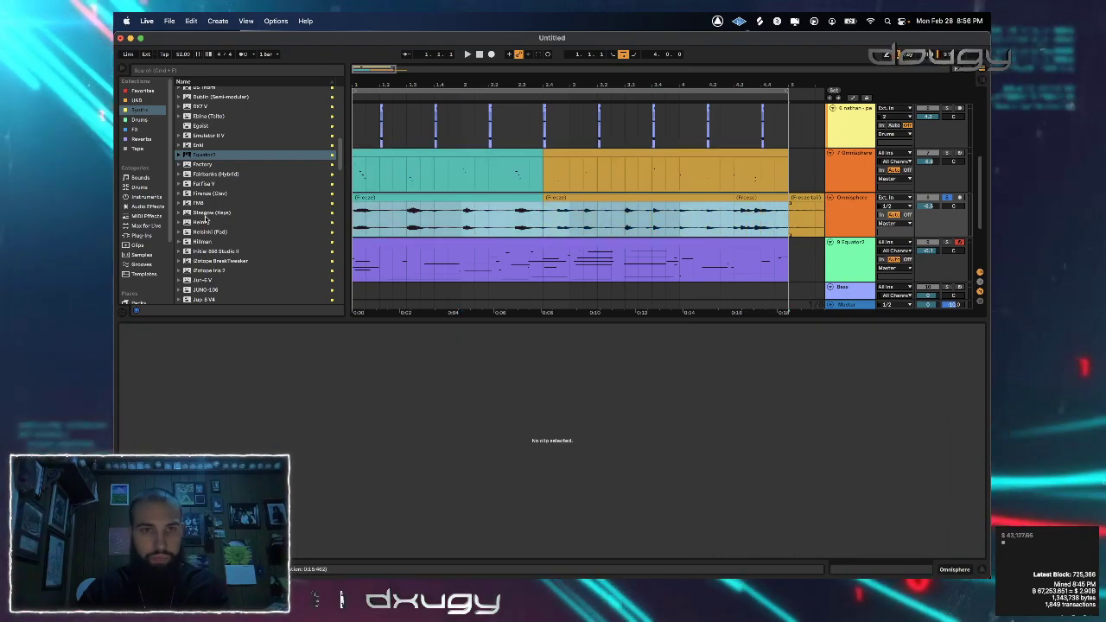
pyautogui.press('super+j')
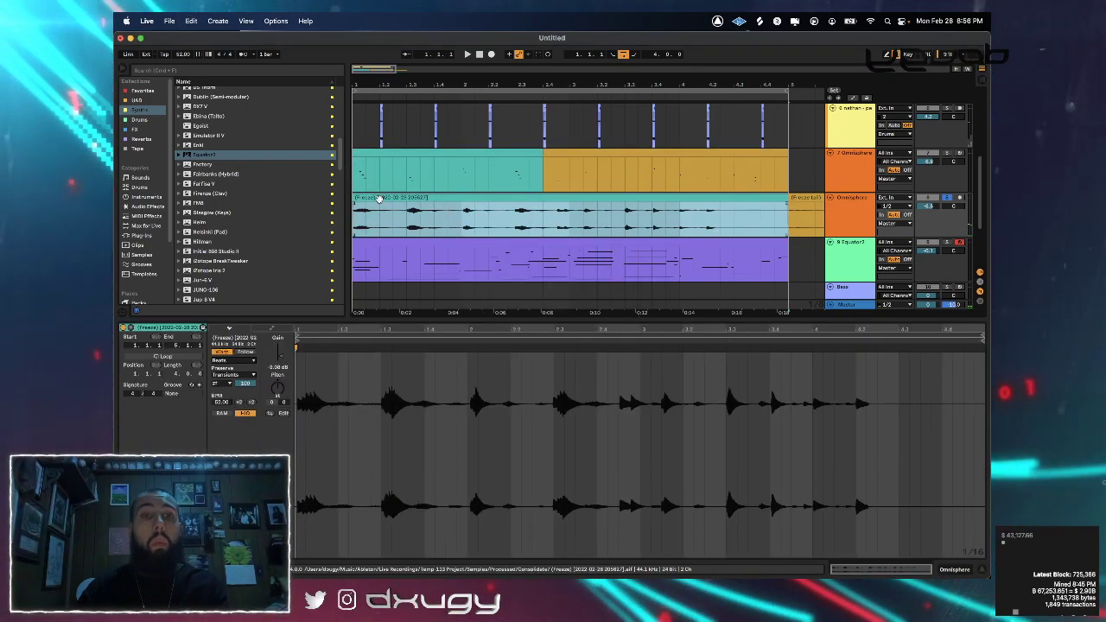
pyautogui.click(381, 199)
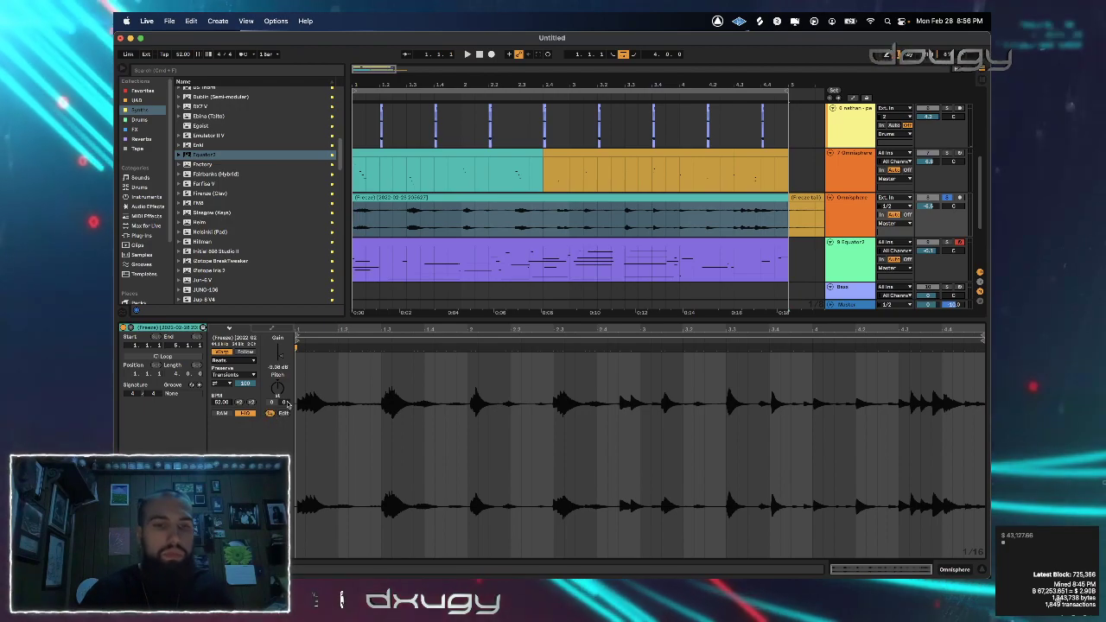
# Play the reversed clip with the original Omnisphere track also soloed, and lower the Omnisphere audio track's volume
pyautogui.press('space')
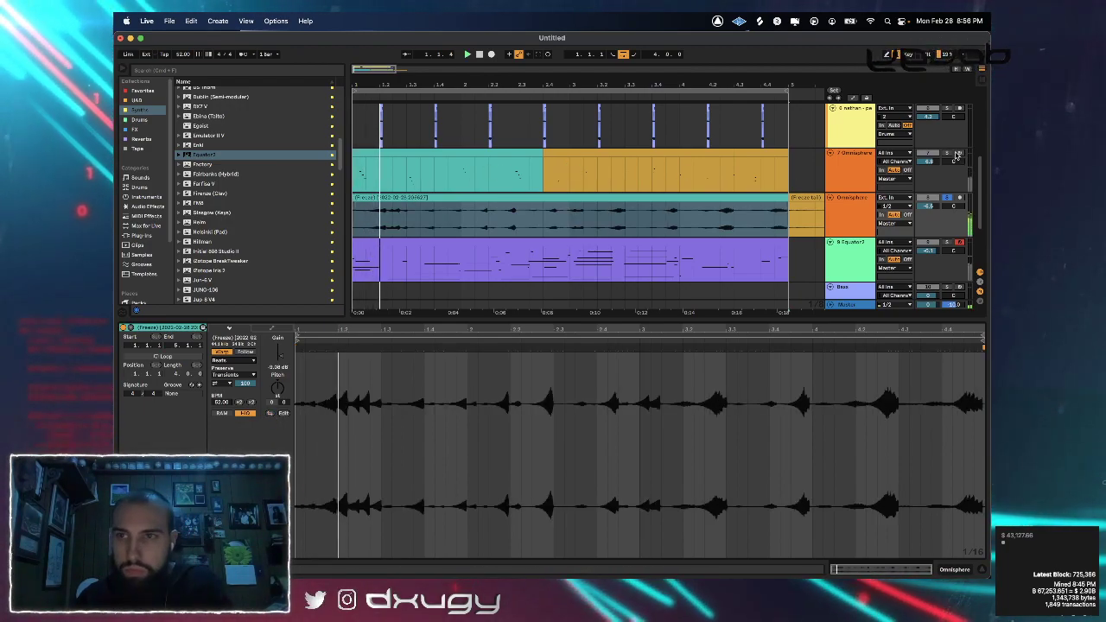
pyautogui.keyDown('super'); pyautogui.click(948, 153); pyautogui.keyUp('super')
pyautogui.press('space')
pyautogui.press('space')
pyautogui.moveTo(928, 207); pyautogui.dragTo(929, 213)
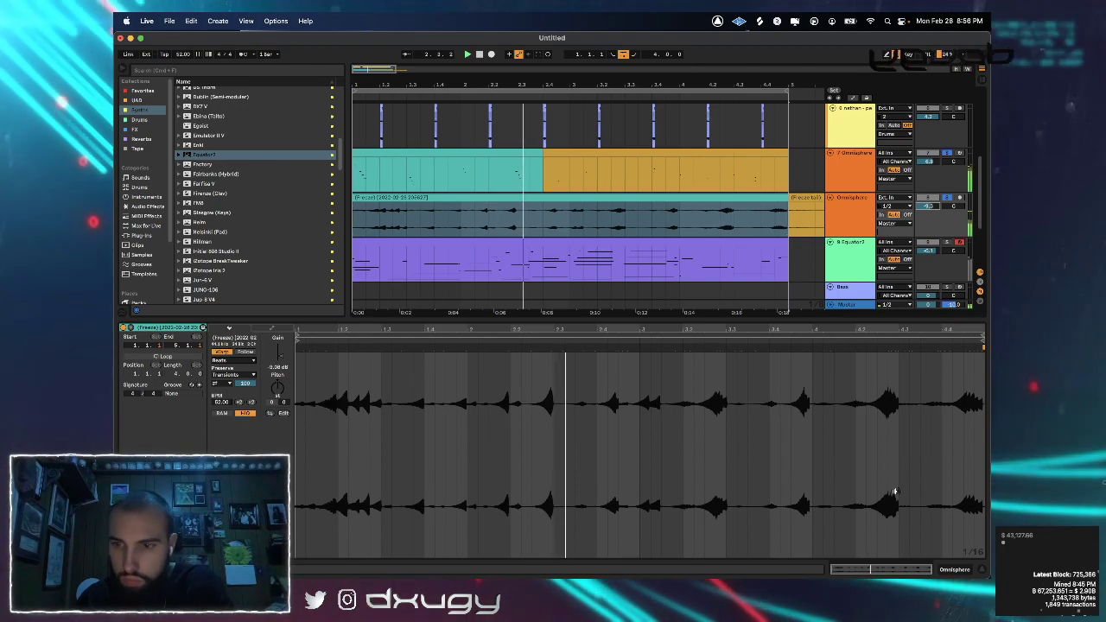
# Show the Omnisphere audio track's devices and search the plug-ins and the FX collection for "sketch"
pyautogui.click(968, 571)
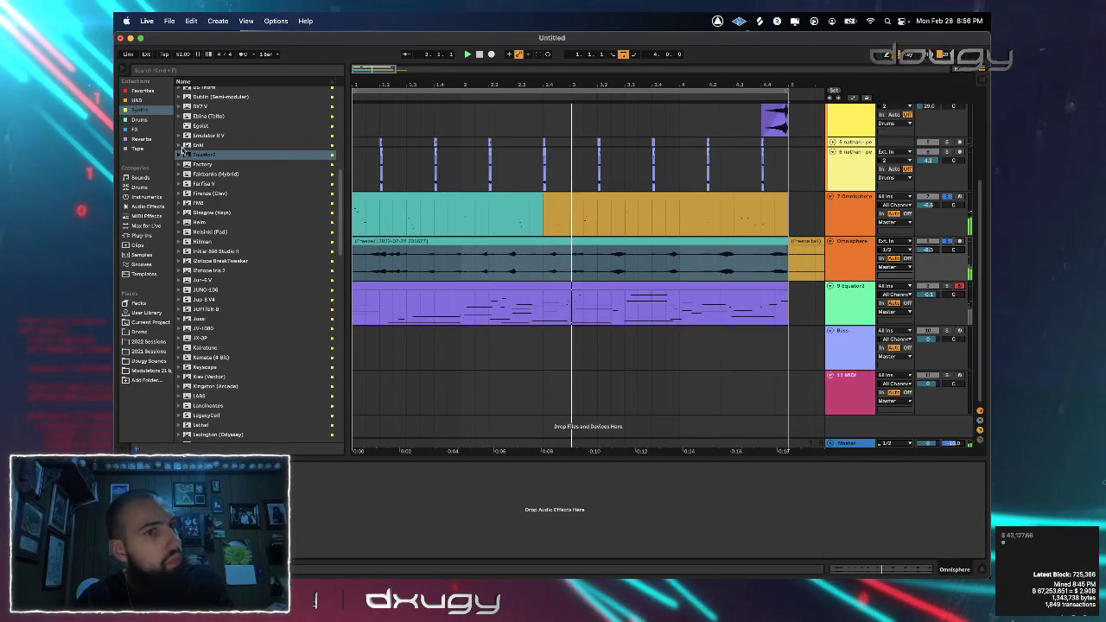
pyautogui.click(155, 71)
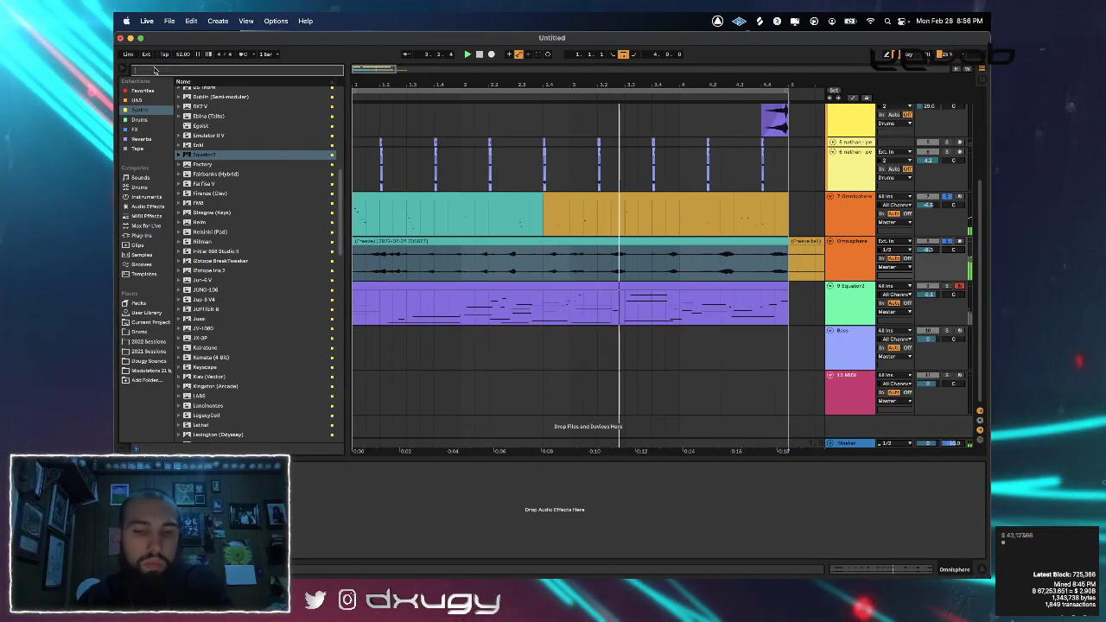
pyautogui.write('x.')
pyautogui.write('ketch')
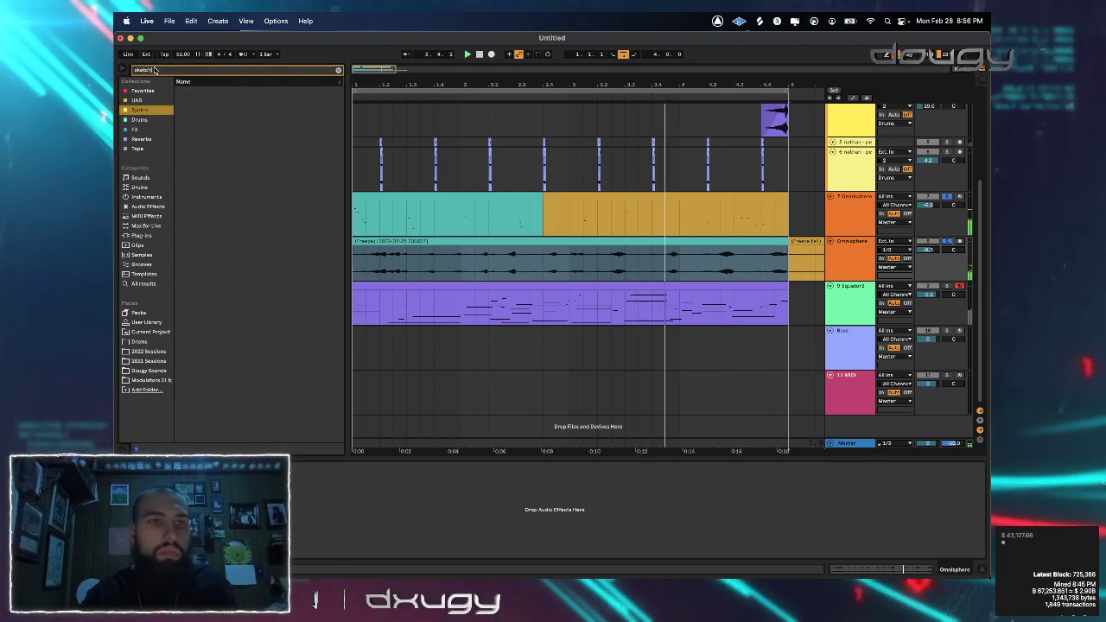
pyautogui.click(144, 236)
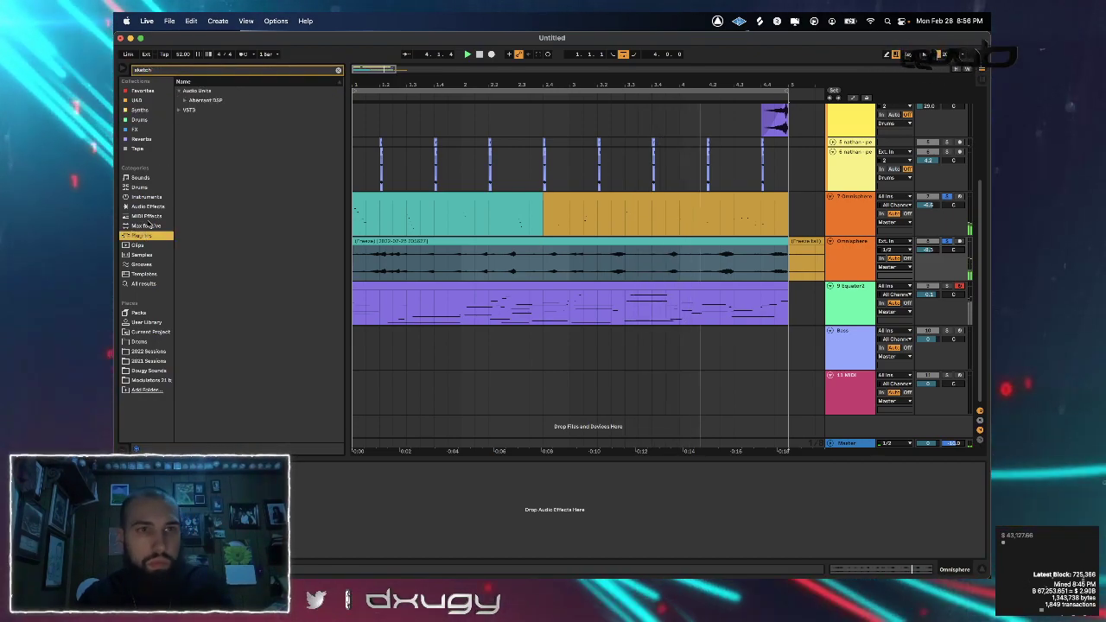
pyautogui.click(185, 102)
pyautogui.click(149, 133)
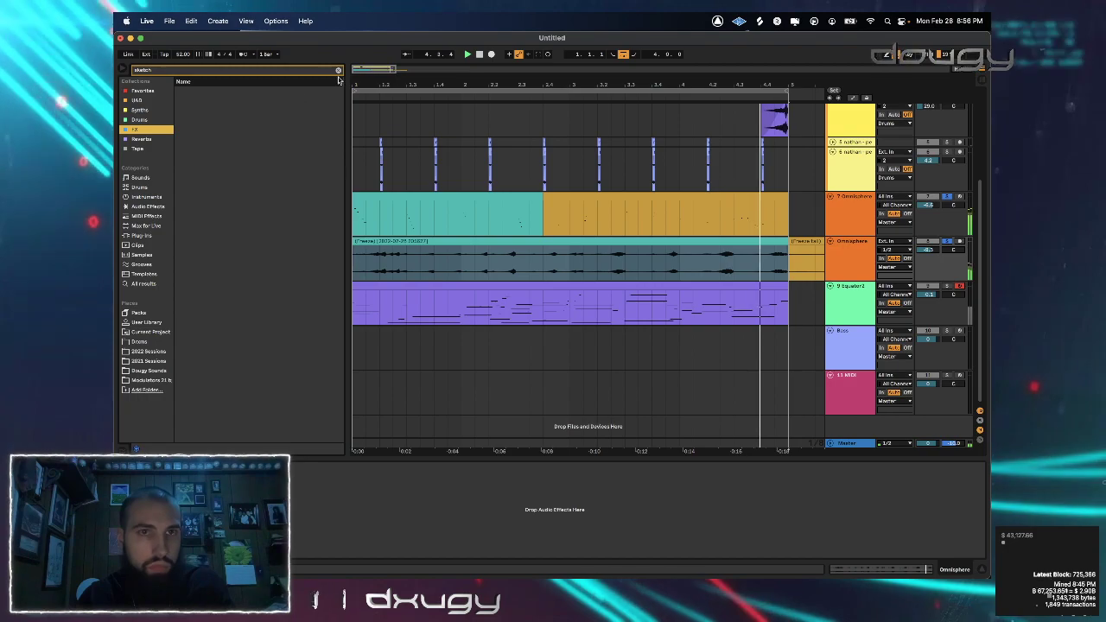
# Add the BABY Audio Spaced Out effect to the Omnisphere MIDI track and randomize its settings
pyautogui.moveTo(736, 227); pyautogui.dragTo(773, 214)
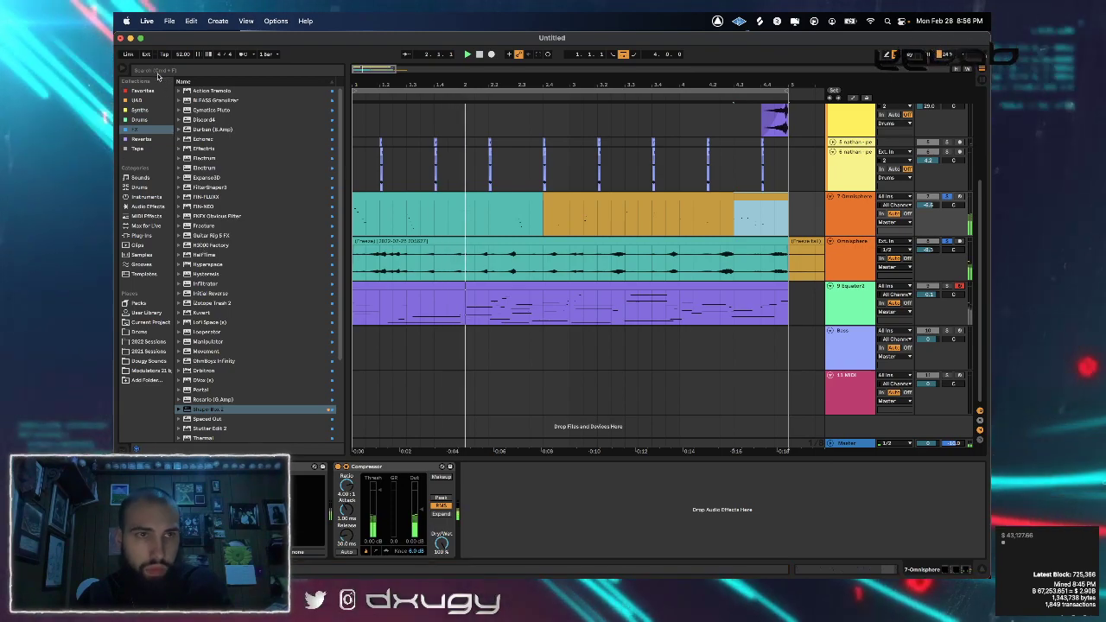
pyautogui.click(156, 234)
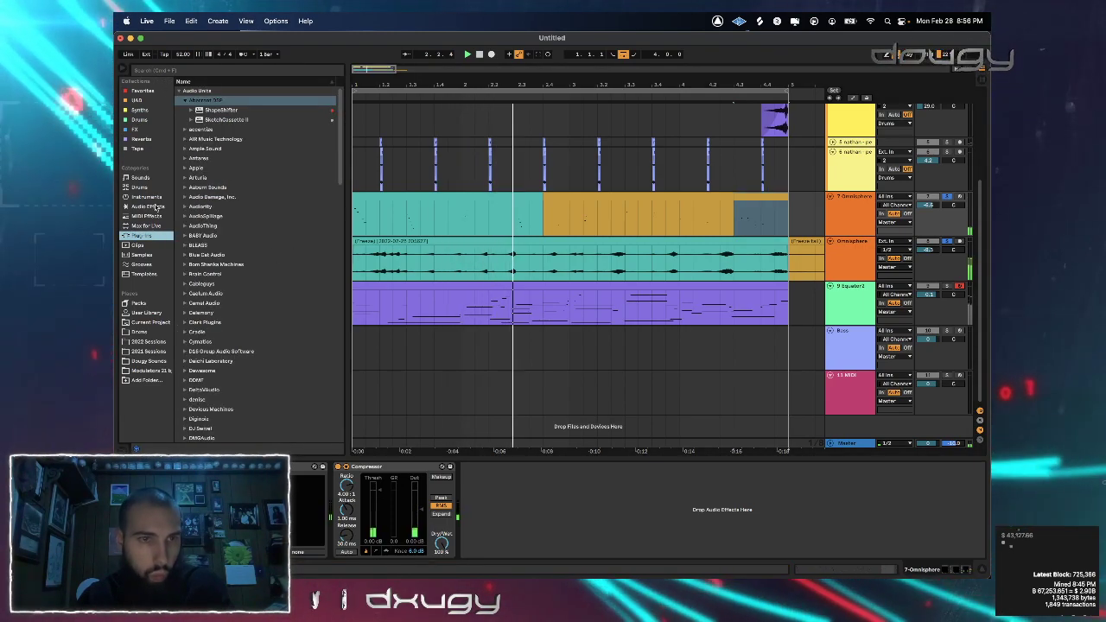
pyautogui.click(187, 236)
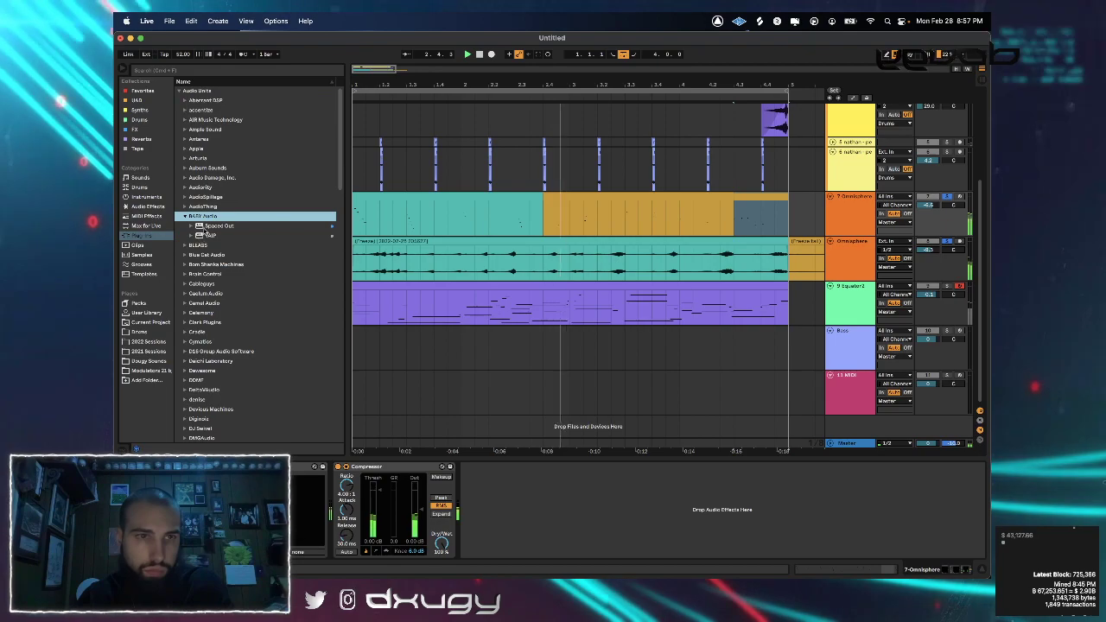
pyautogui.click(218, 226)
pyautogui.moveTo(218, 225); pyautogui.dragTo(747, 224)
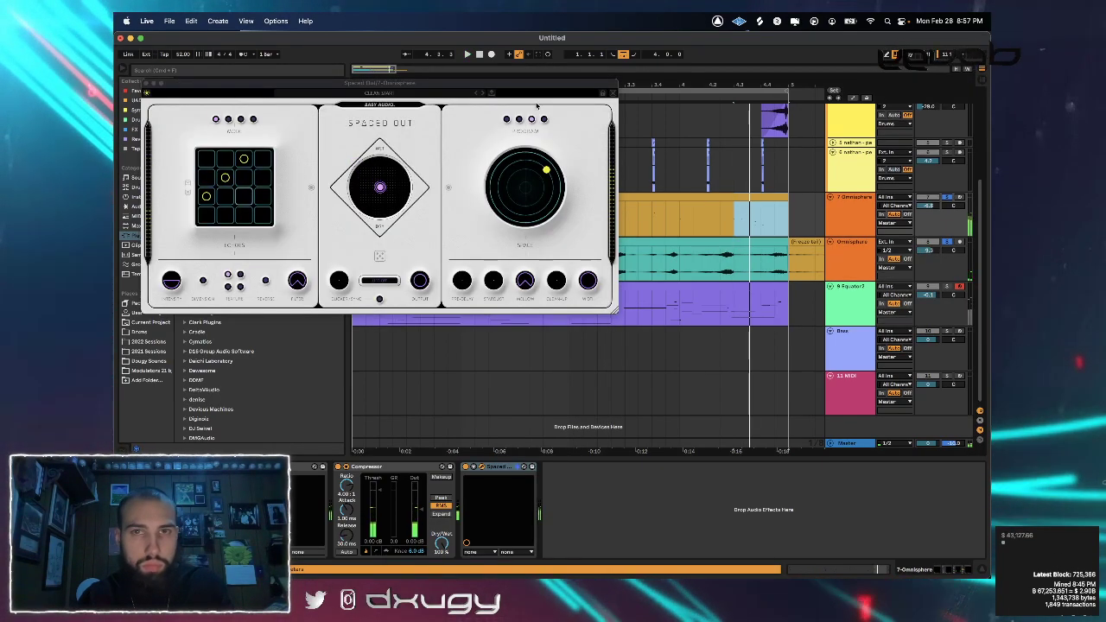
pyautogui.click(380, 256)
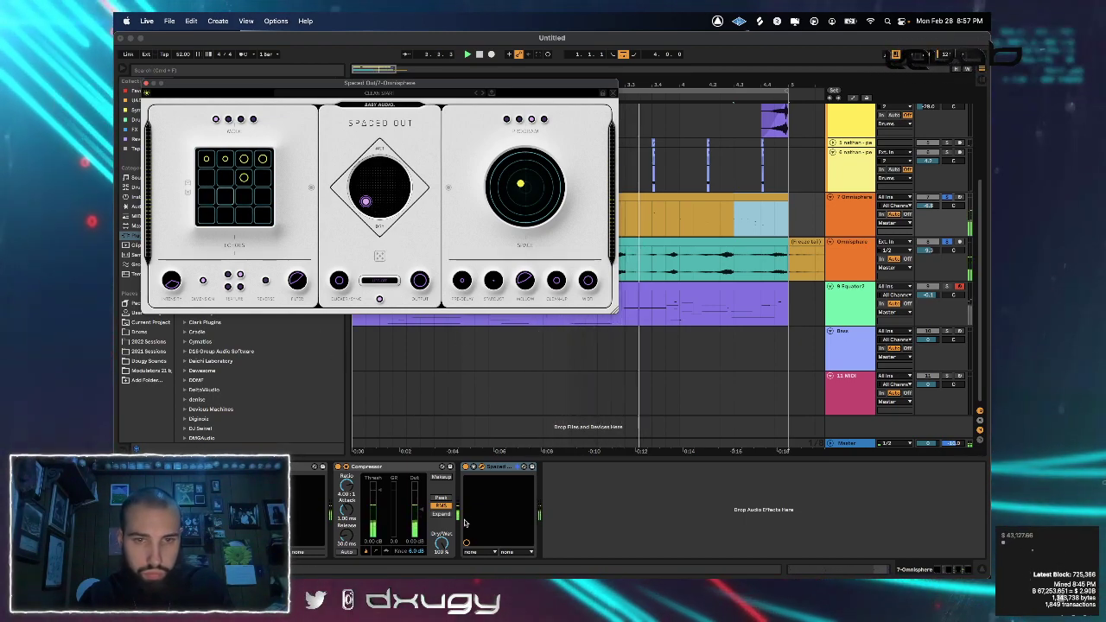
pyautogui.click(472, 467)
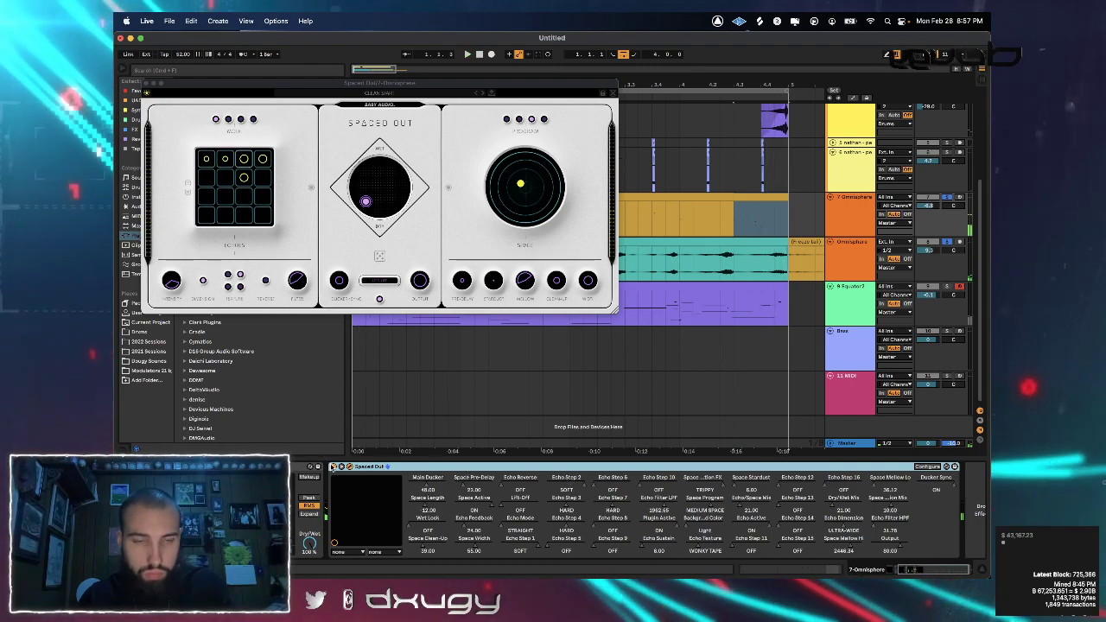
pyautogui.press('a')
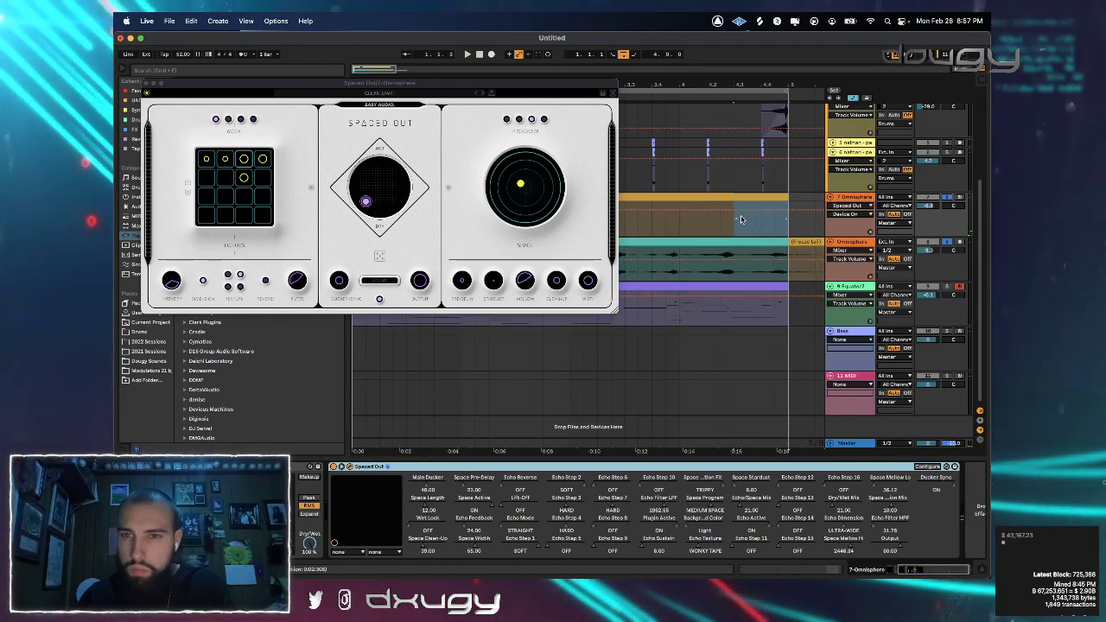
pyautogui.click(729, 210)
pyautogui.moveTo(725, 210); pyautogui.dragTo(727, 232)
pyautogui.press('space')
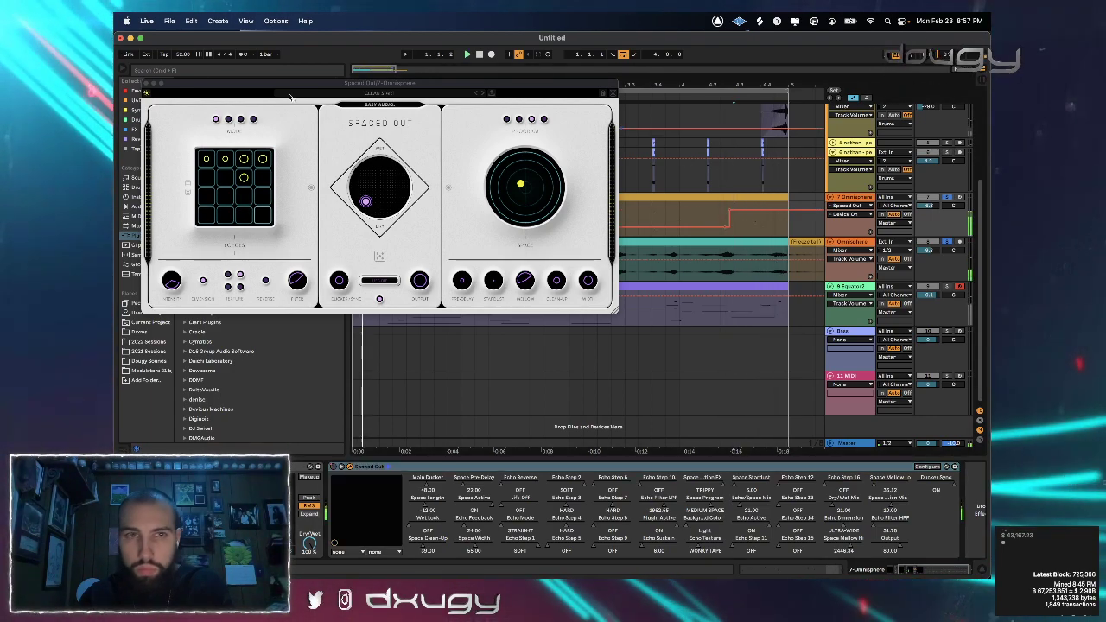
pyautogui.click(146, 84)
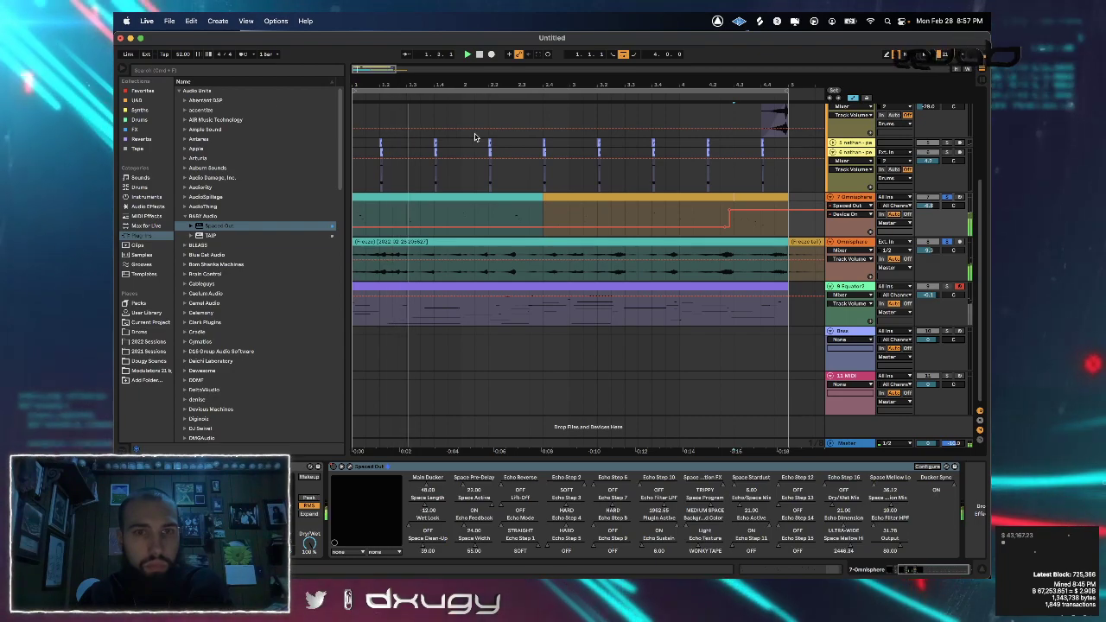
pyautogui.moveTo(421, 83); pyautogui.dragTo(422, 72)
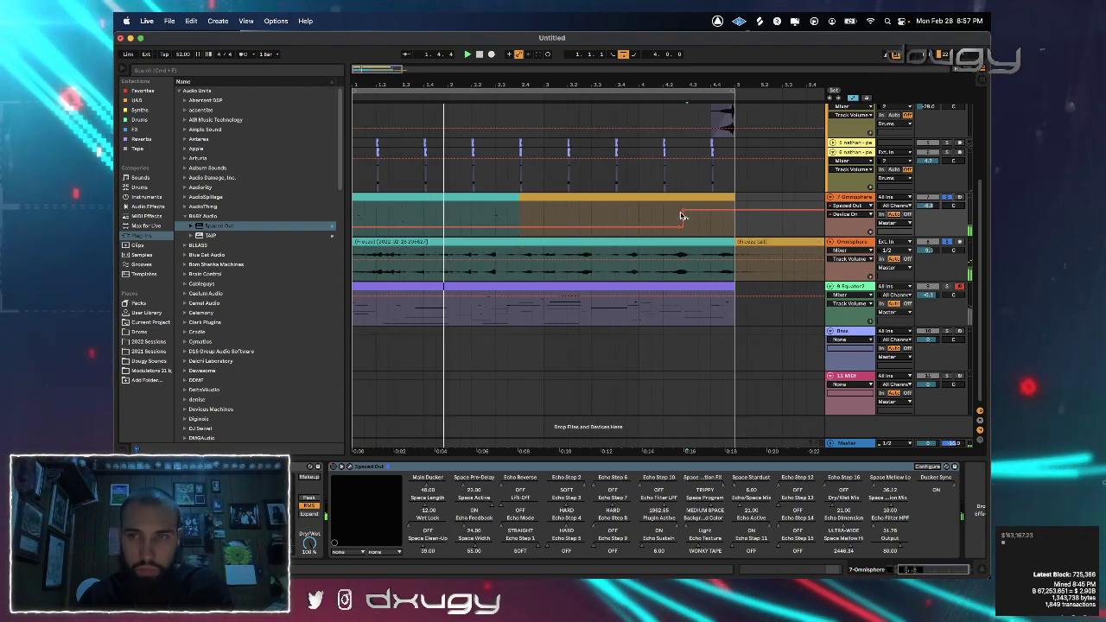
# Add the OCS-45 cassette plug-in from Plugins That Knock to the reversed Omnisphere audio track and choose its Breath preset
pyautogui.click(871, 244)
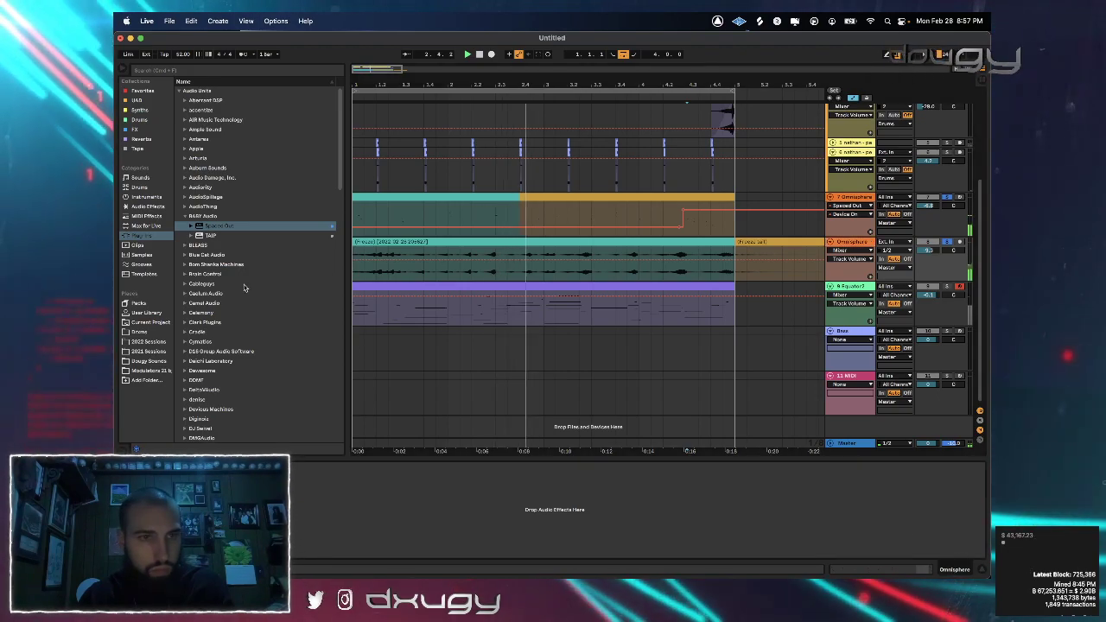
pyautogui.scroll(-12, 187, 287)
pyautogui.click(186, 287)
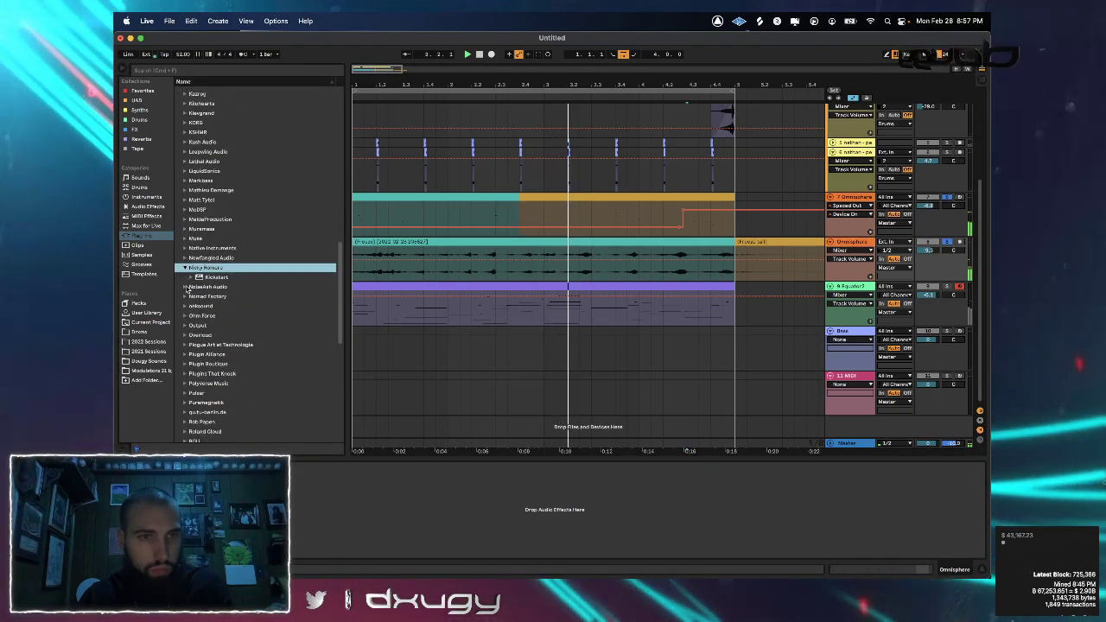
pyautogui.click(185, 249)
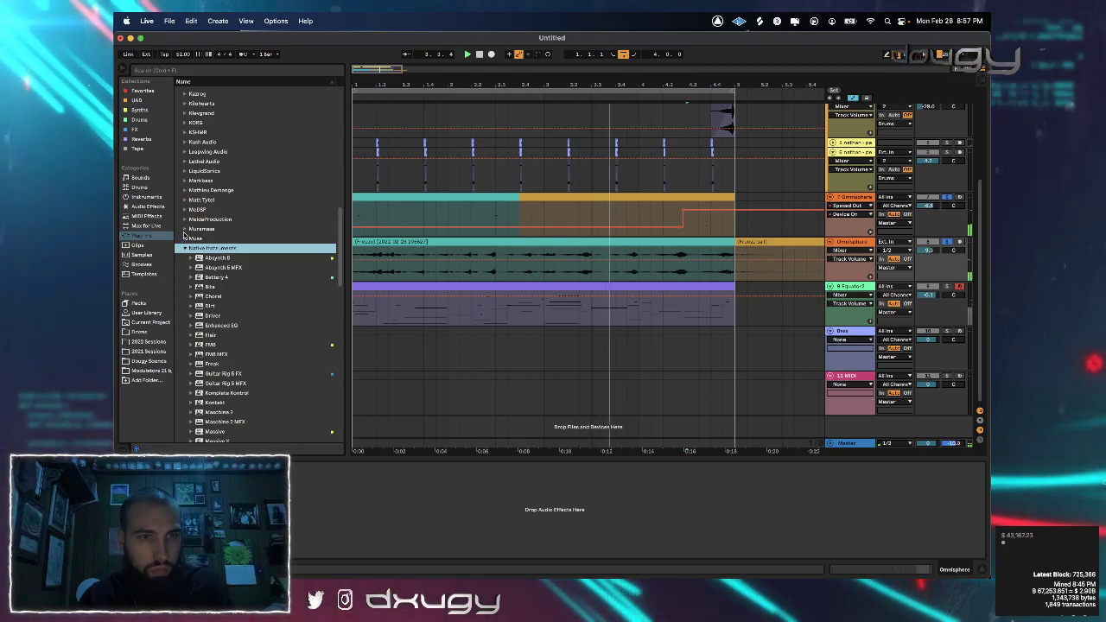
pyautogui.click(184, 229)
pyautogui.click(185, 219)
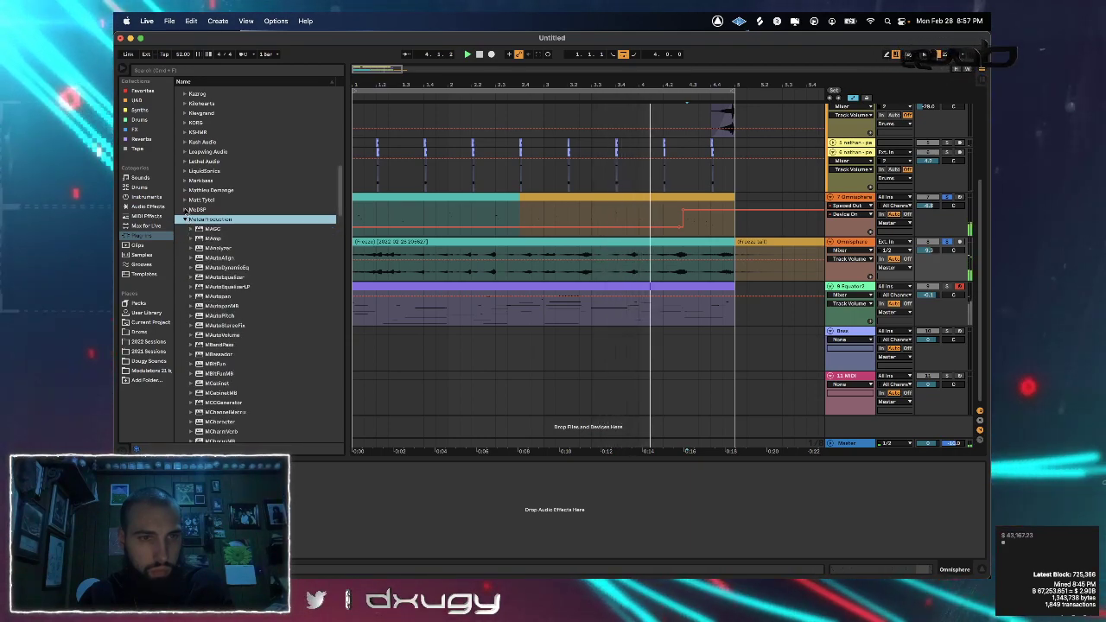
pyautogui.click(185, 210)
pyautogui.press('Up')
pyautogui.press('Up')
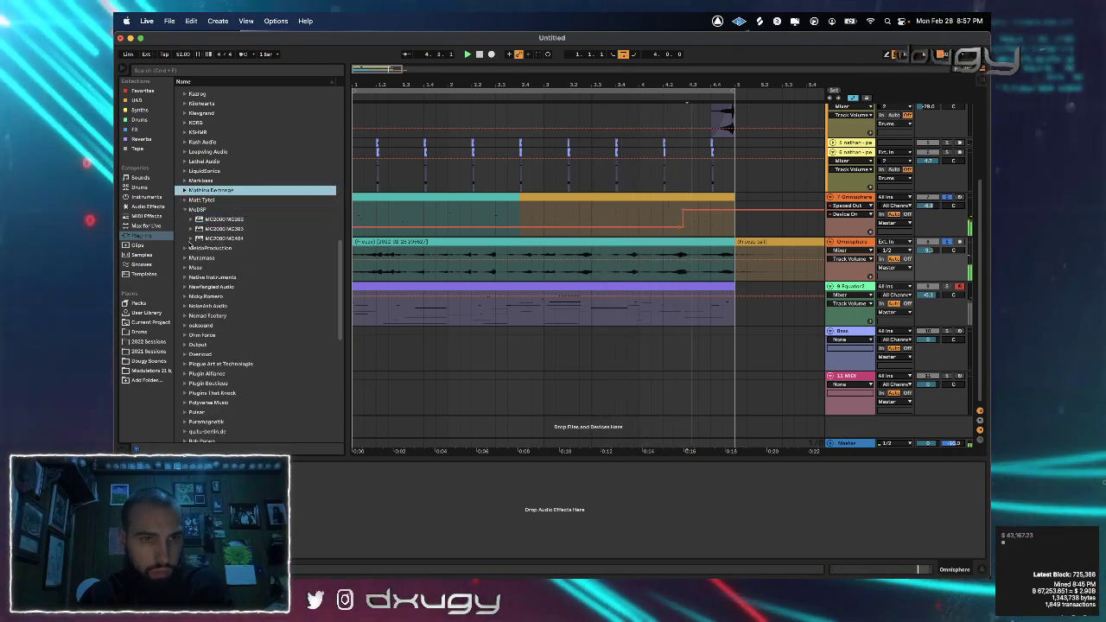
pyautogui.click(184, 330)
pyautogui.click(185, 359)
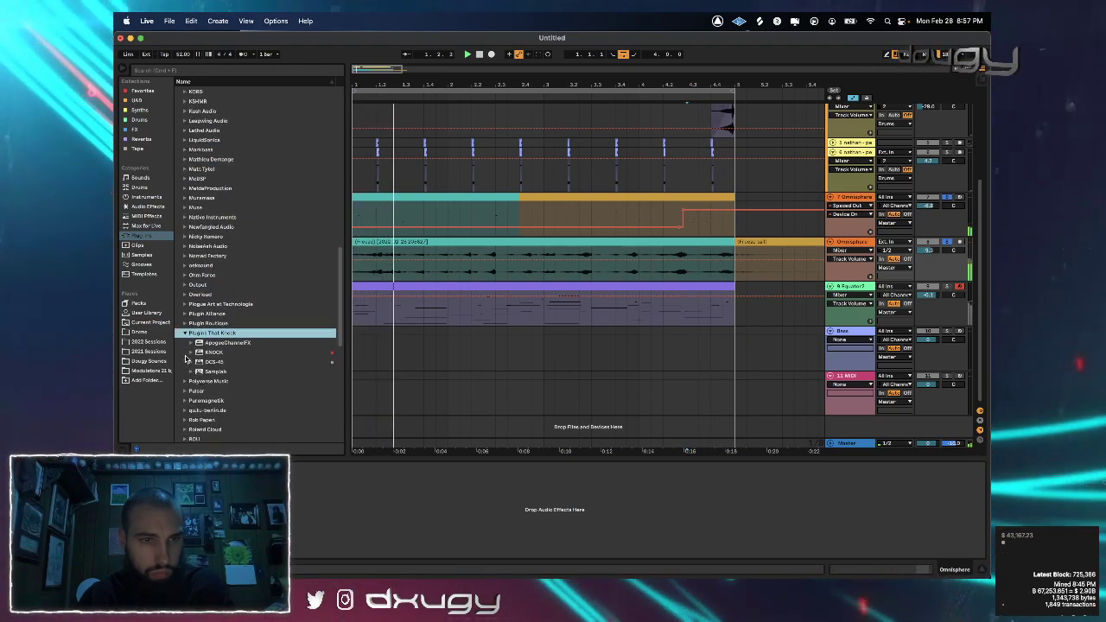
pyautogui.click(219, 350)
pyautogui.moveTo(218, 349); pyautogui.dragTo(383, 266)
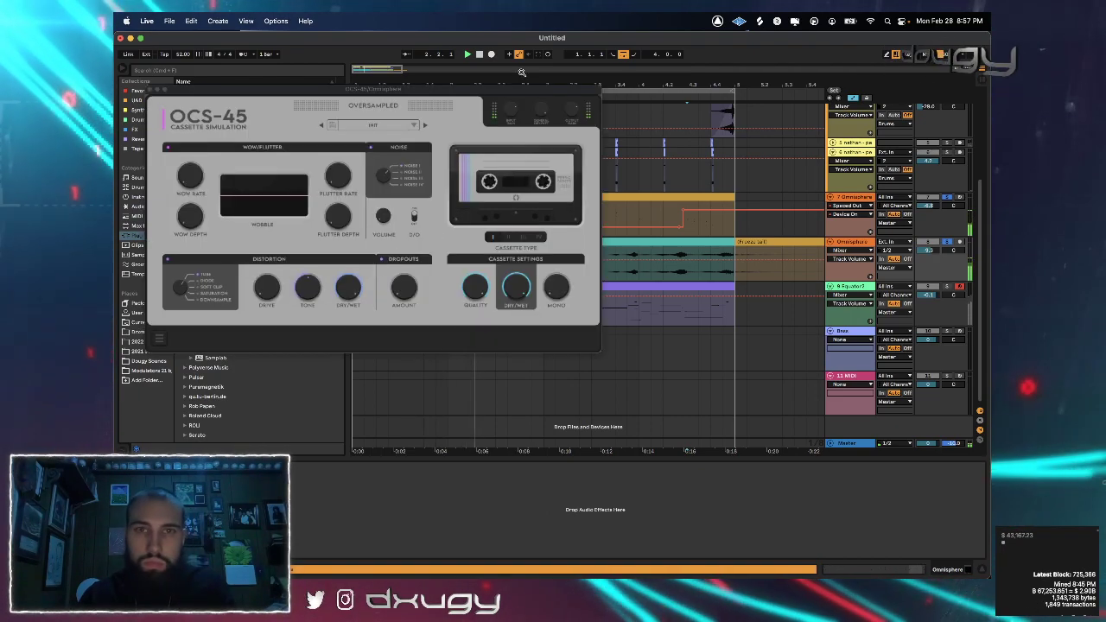
pyautogui.click(424, 127)
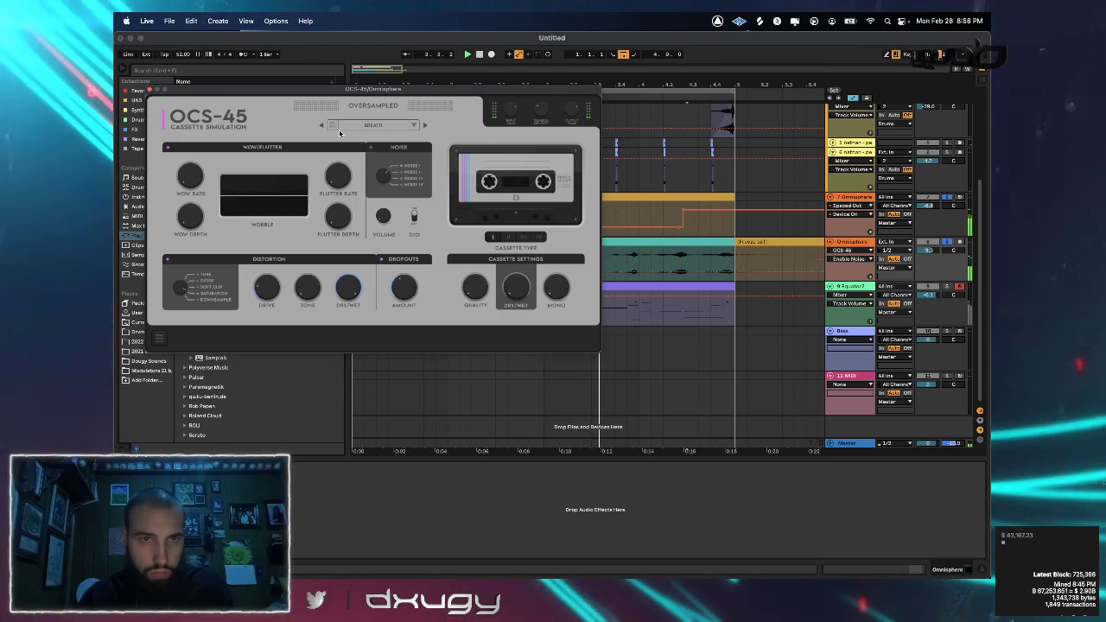
pyautogui.click(152, 90)
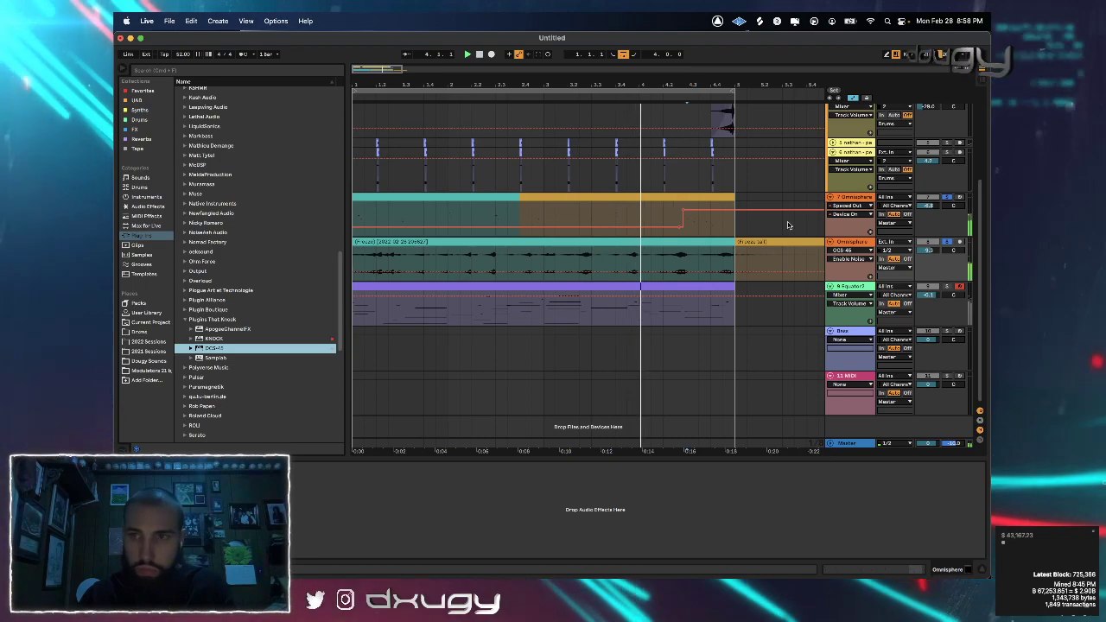
# Add the FabFilter Pro-R reverb to the Omnisphere MIDI track and reduce its mix amount
pyautogui.click(753, 197)
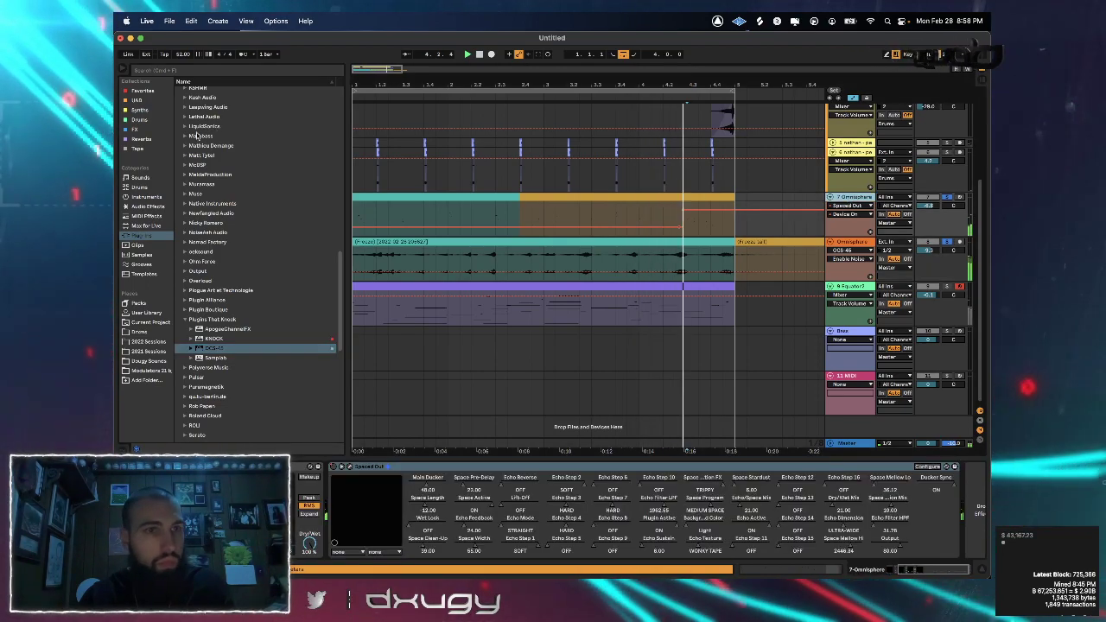
pyautogui.click(163, 139)
pyautogui.moveTo(207, 151); pyautogui.dragTo(416, 217)
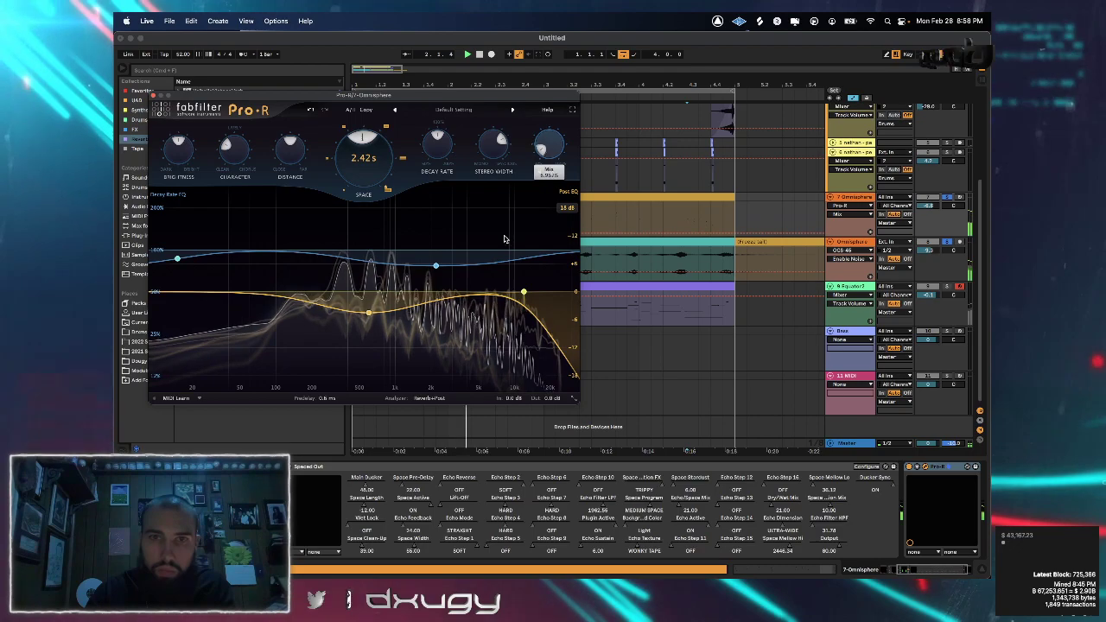
# Solo the Equator2 track with both Omnisphere tracks, lower the track volumes to balance them, and clear the solos
pyautogui.keyDown('super'); pyautogui.click(948, 286); pyautogui.keyUp('super')
pyautogui.moveTo(932, 294); pyautogui.dragTo(931, 300)
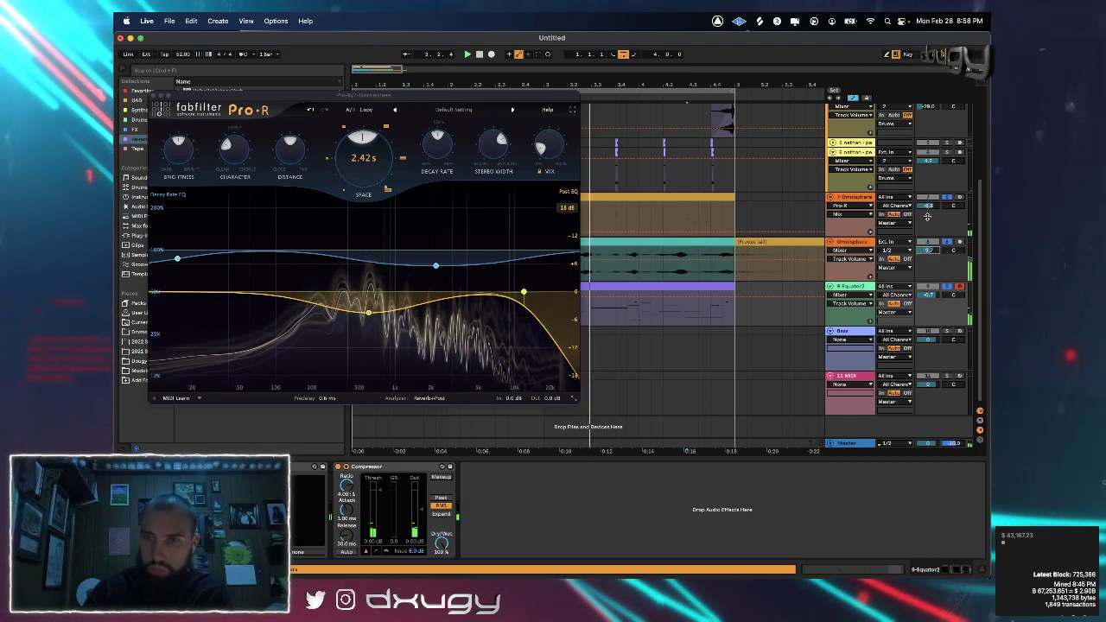
pyautogui.click(948, 199)
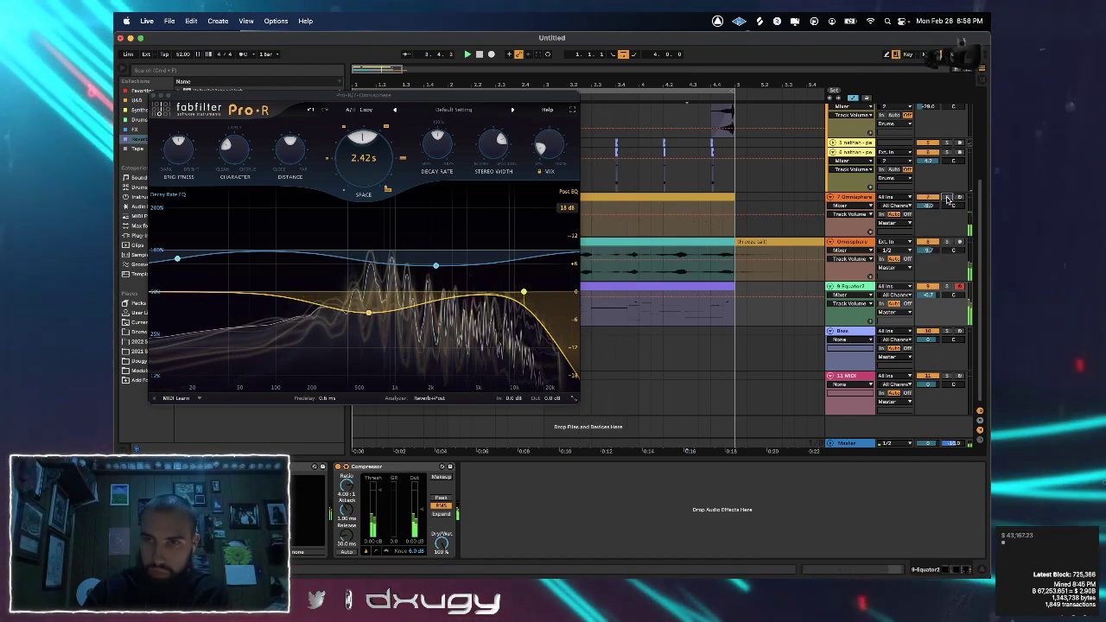
# Close the Pro-R window and play the full four-bar beat with every track active
pyautogui.click(153, 95)
pyautogui.press('super+a')
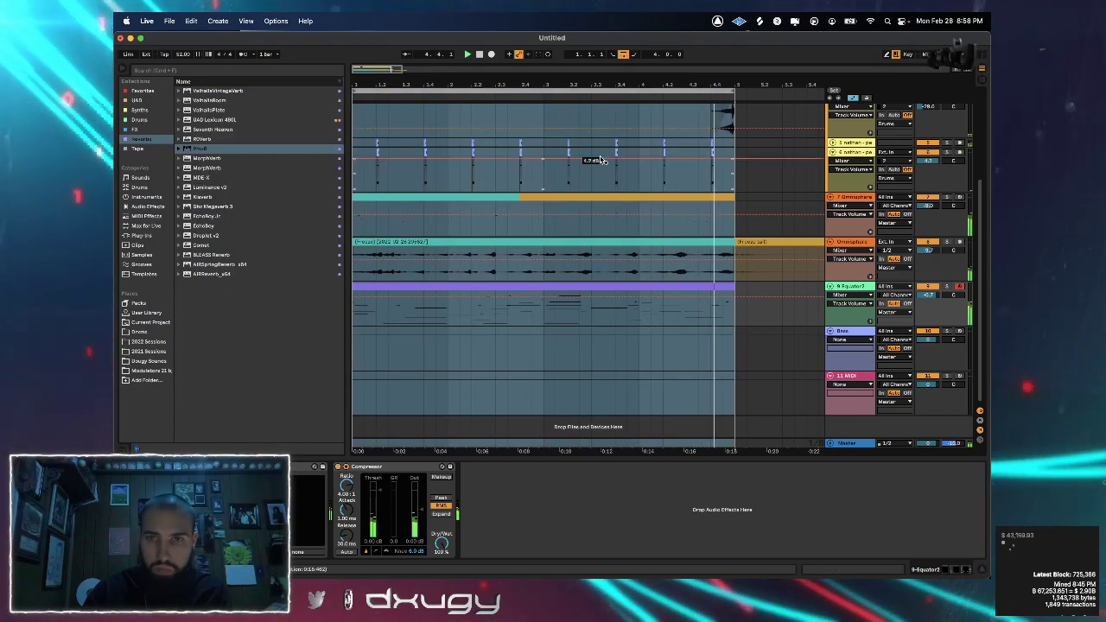
pyautogui.press('space')
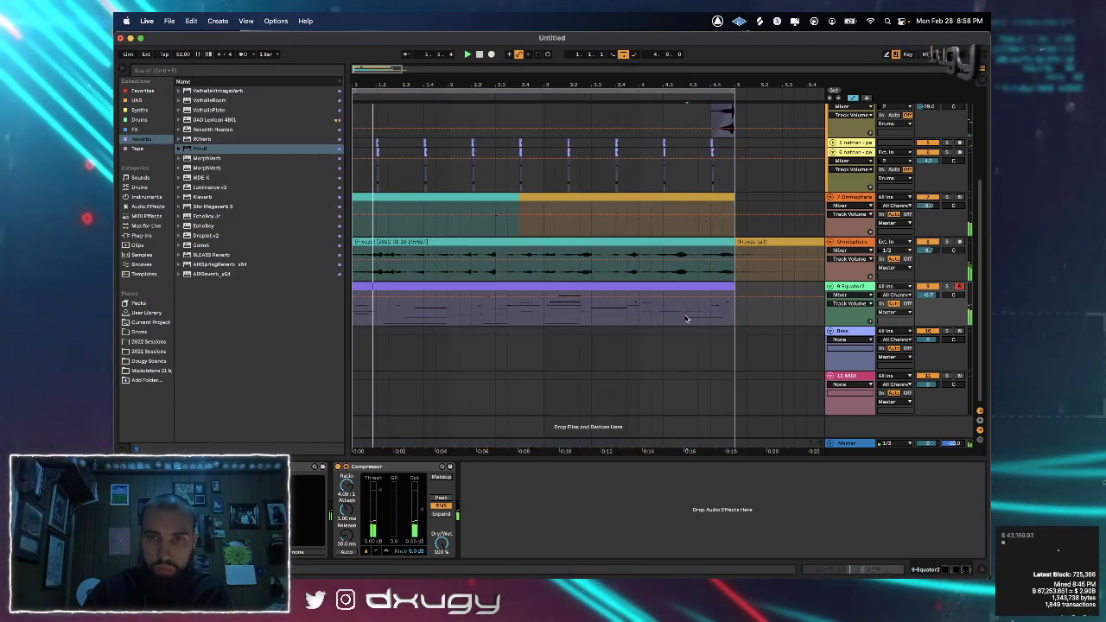
# Open the Equator2 MIDI clip and delete the stray long low note near the end of the loop
pyautogui.doubleClick(688, 299)
pyautogui.click(688, 294)
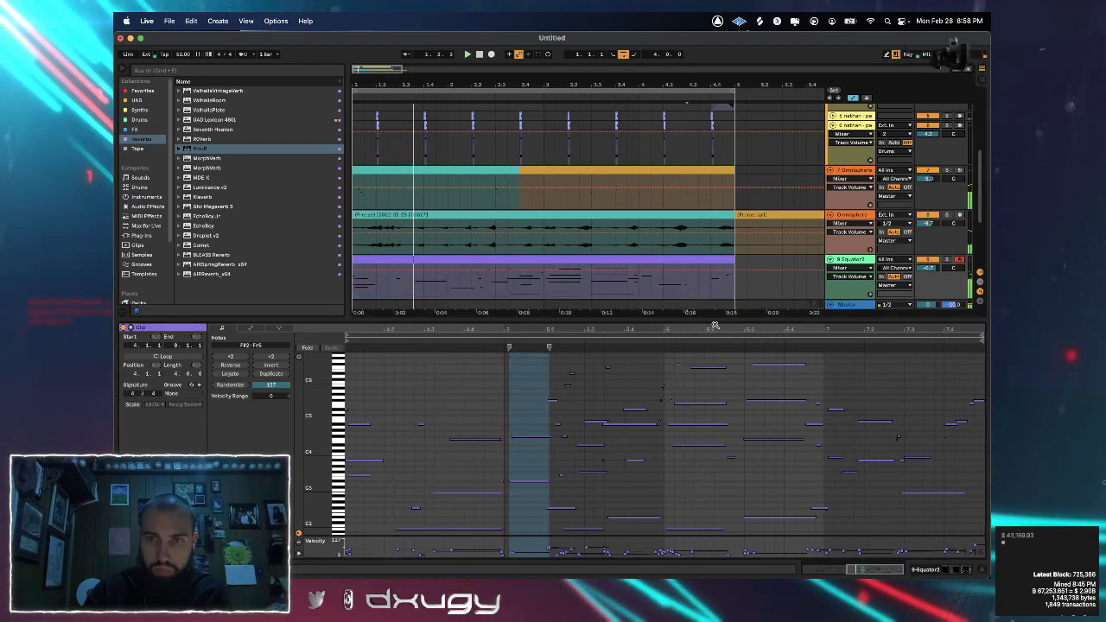
pyautogui.click(932, 495)
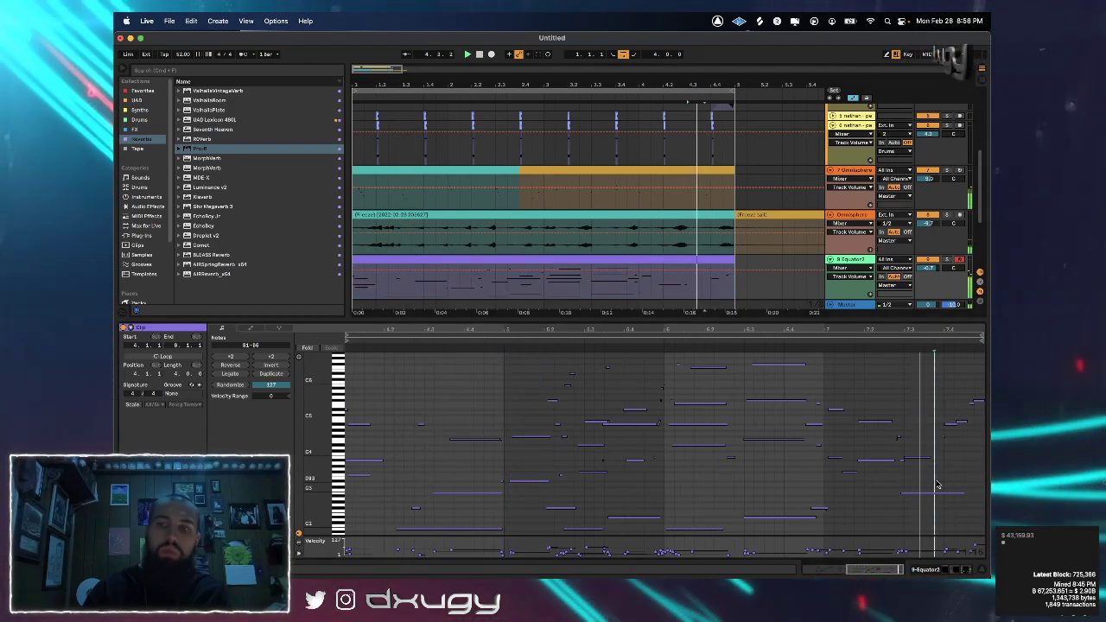
pyautogui.click(934, 494)
pyautogui.press('Delete')
pyautogui.press('space')
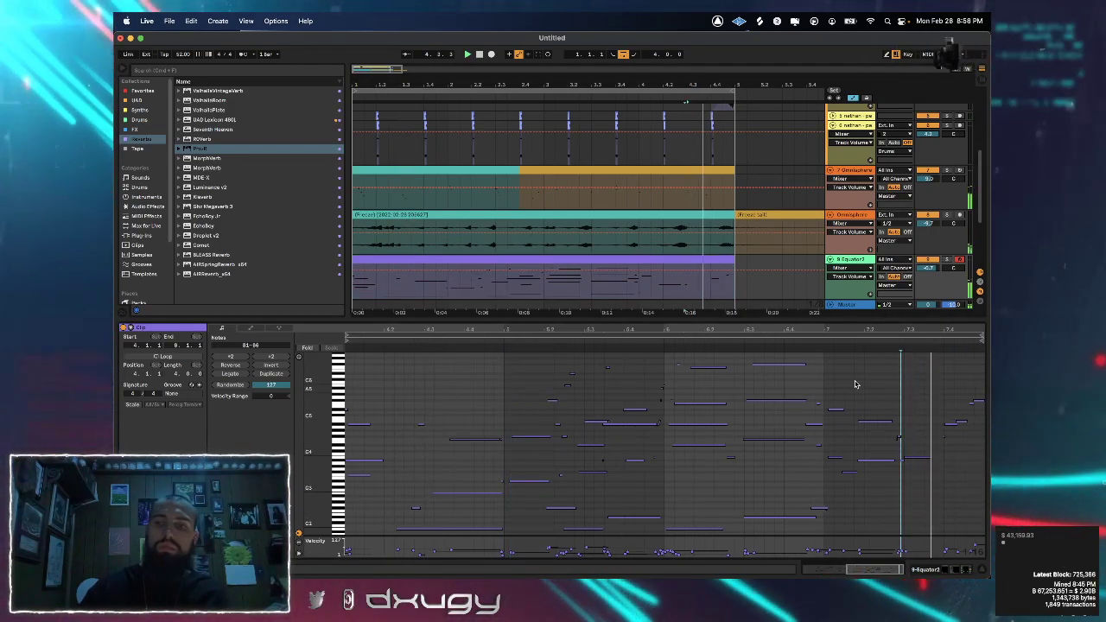
# Replay the loop and solo the melodic tracks one at a time to hear the loop's end, clearing the solos
pyautogui.rightClick(861, 263)
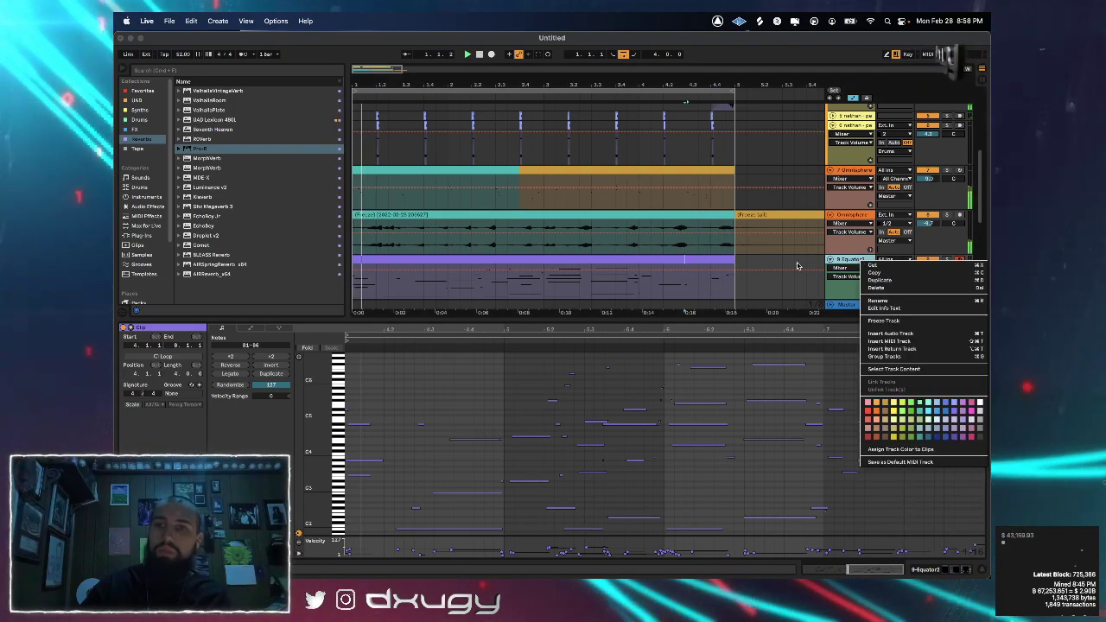
pyautogui.click(796, 265)
pyautogui.click(725, 276)
pyautogui.press('space')
pyautogui.press('space')
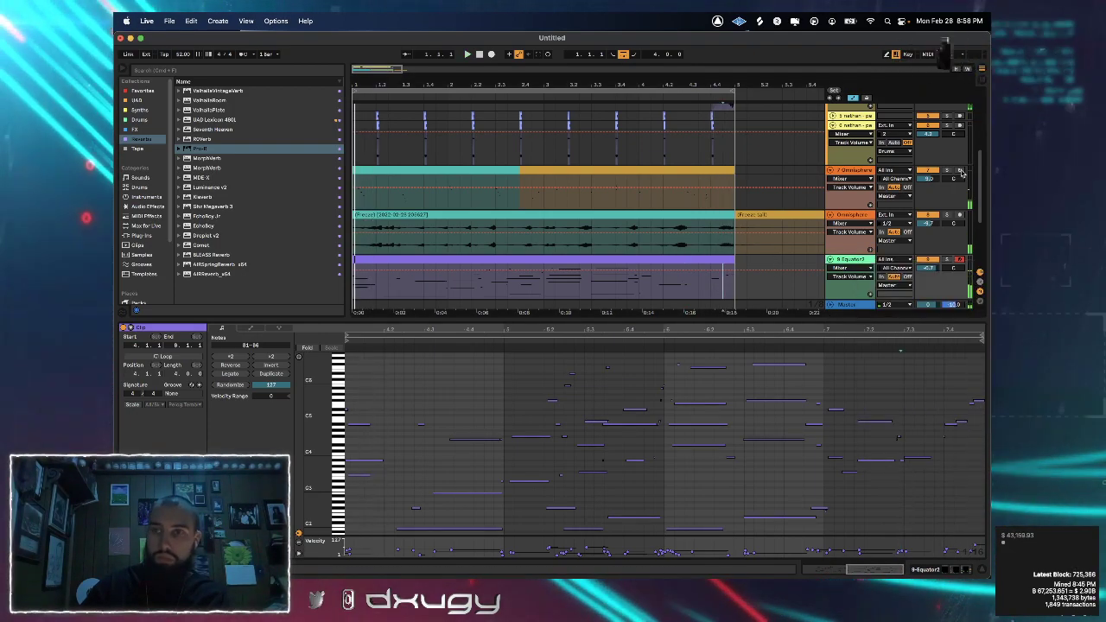
pyautogui.click(948, 170)
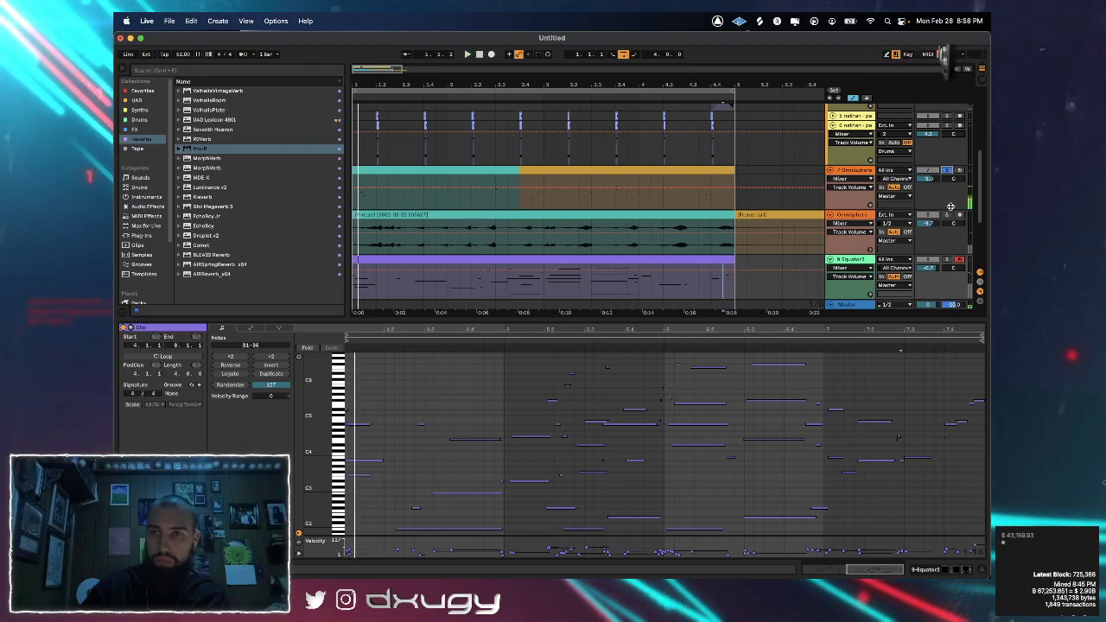
pyautogui.click(946, 269)
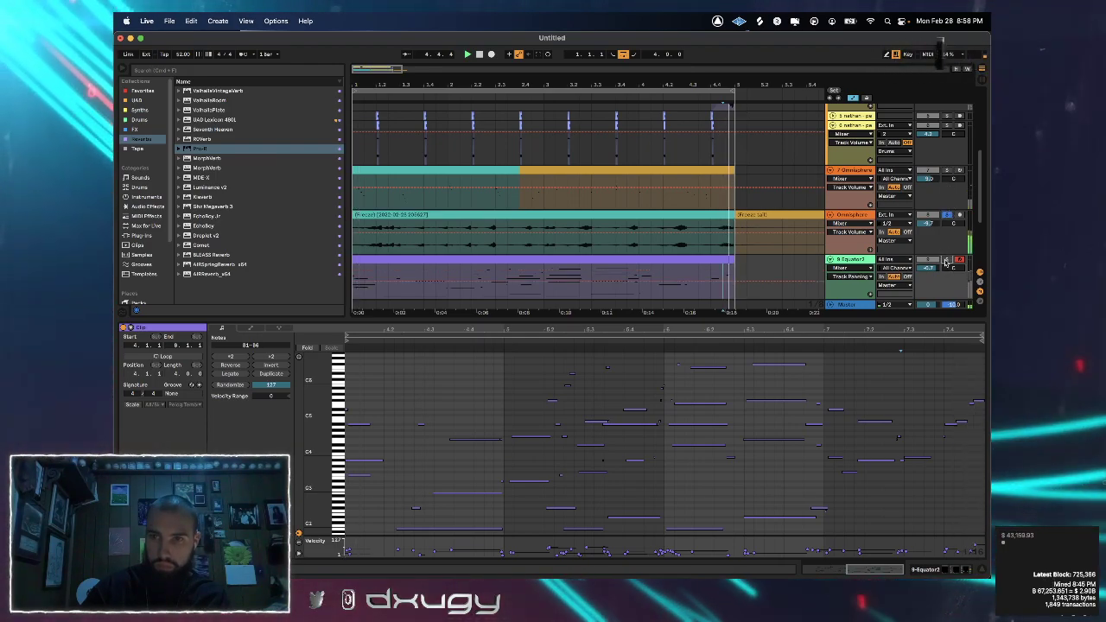
pyautogui.click(946, 260)
# Show the Equator2 track's volume automation and draw a fade down at the end of the fourth bar
pyautogui.rightClick(932, 268)
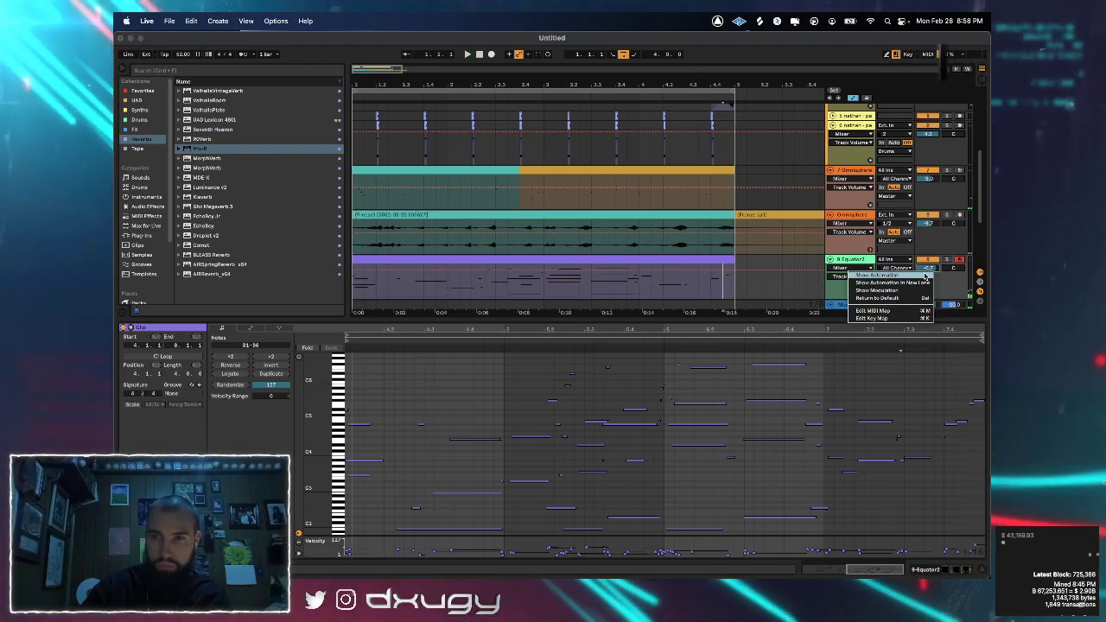
pyautogui.click(921, 275)
pyautogui.moveTo(729, 270); pyautogui.dragTo(729, 277)
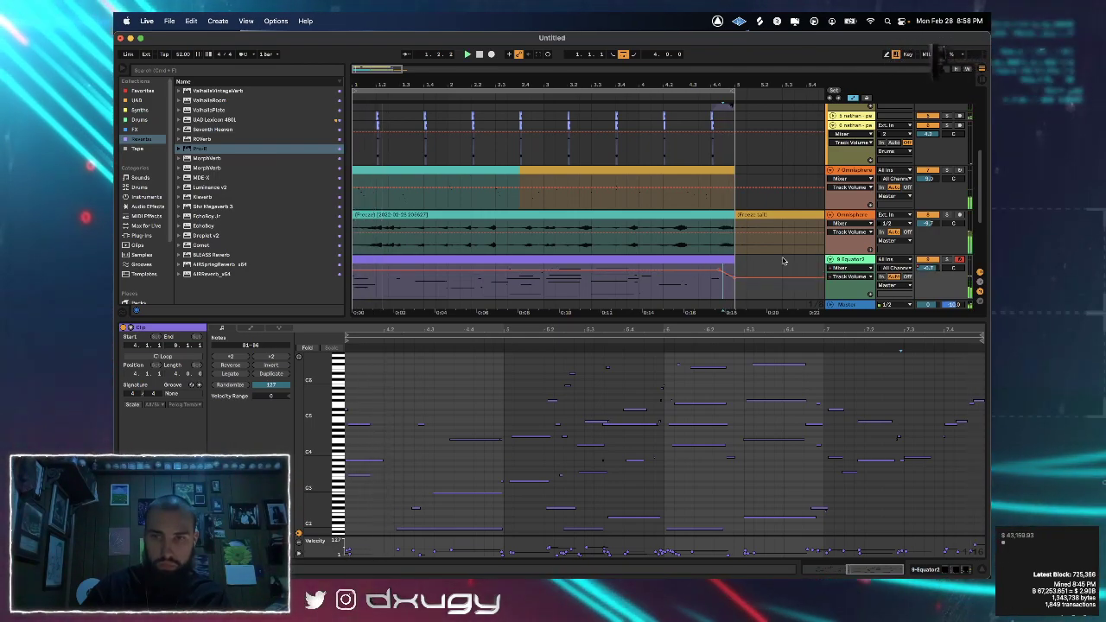
# Insert a new MIDI track below the Equator2 track and arm it for recording
pyautogui.rightClick(848, 259)
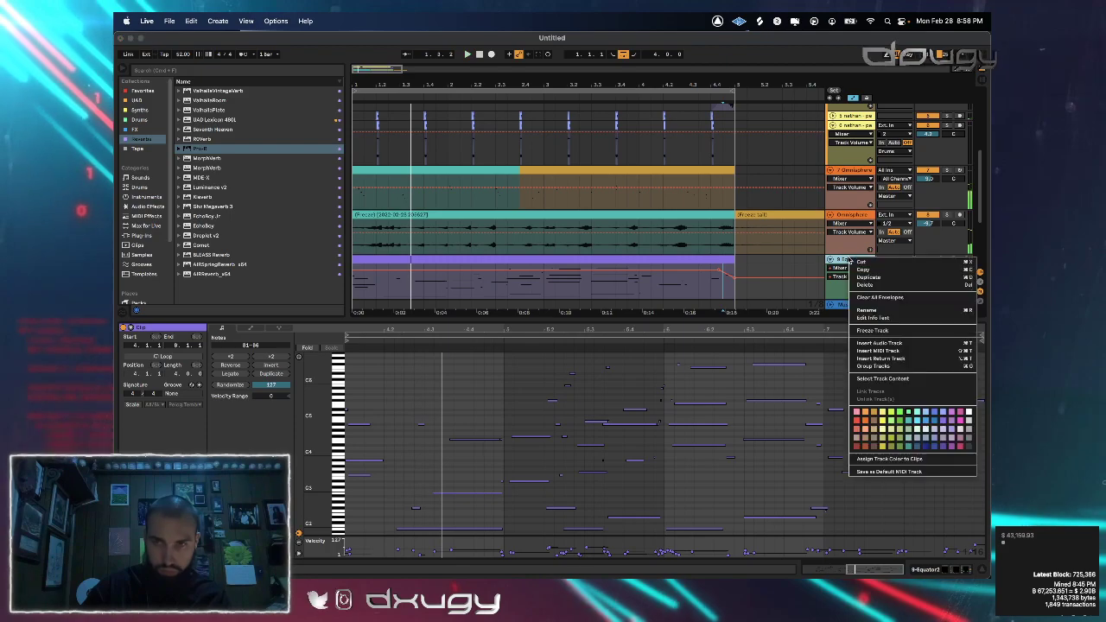
pyautogui.click(887, 352)
pyautogui.click(960, 261)
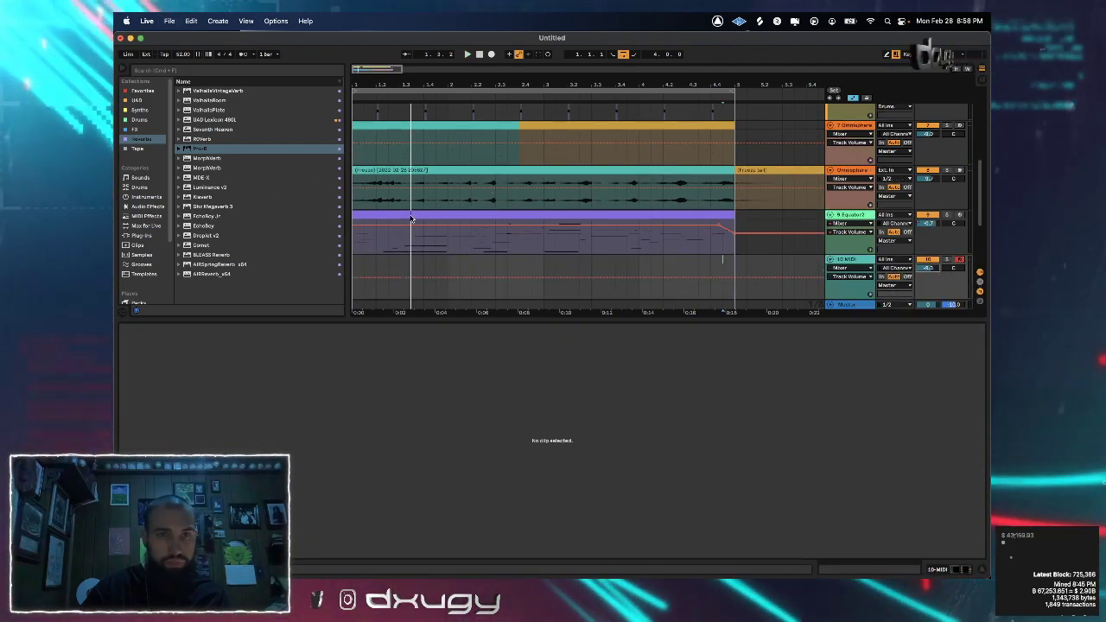
# Save the Live Set as External in the Ableton Files folder
pyautogui.press('super+s')
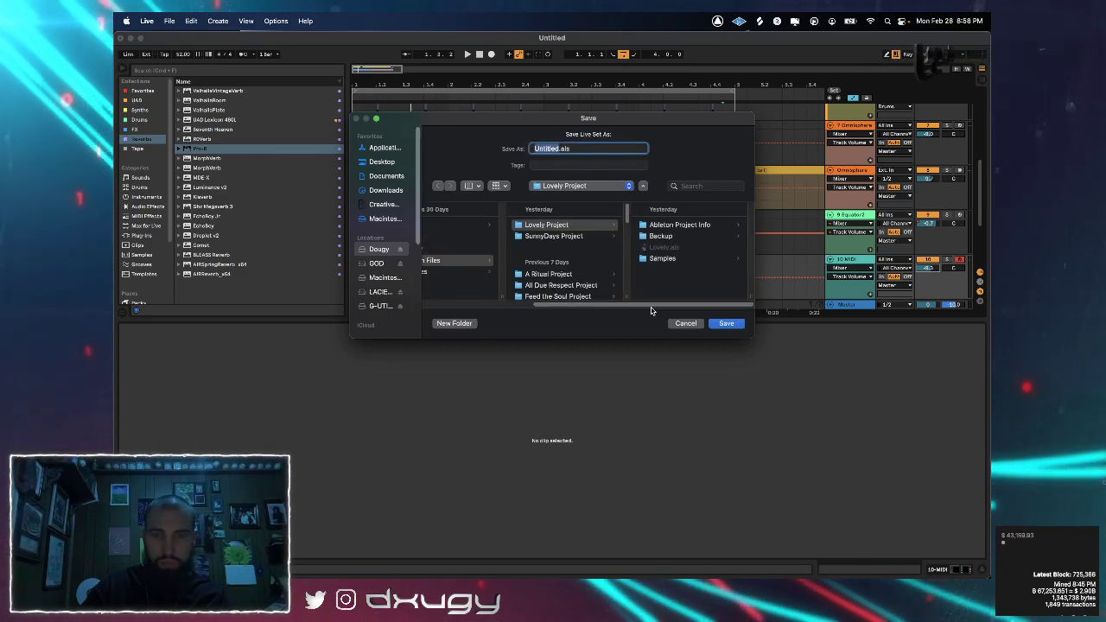
pyautogui.press('BackSpace')
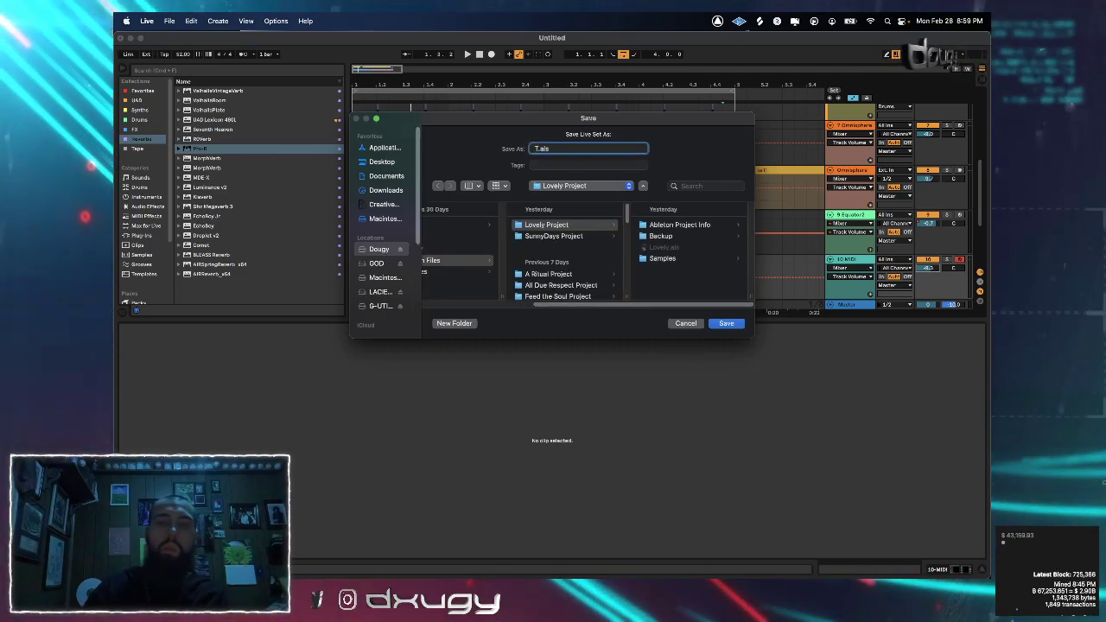
pyautogui.write('T')
pyautogui.press('BackSpace')
pyautogui.write('OF')
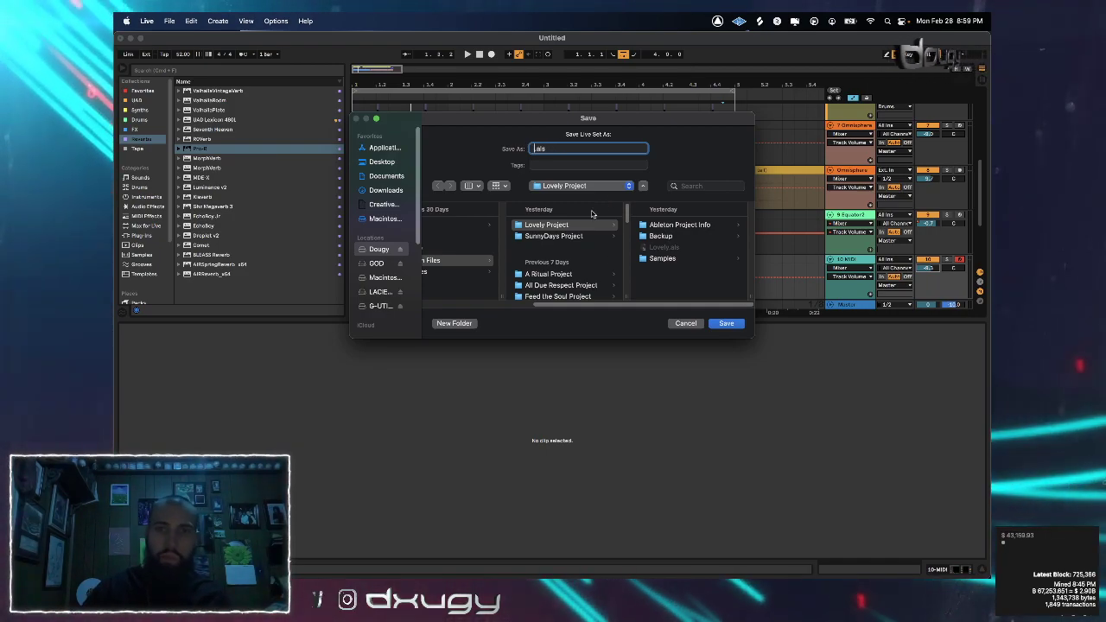
pyautogui.click(575, 188)
pyautogui.click(577, 198)
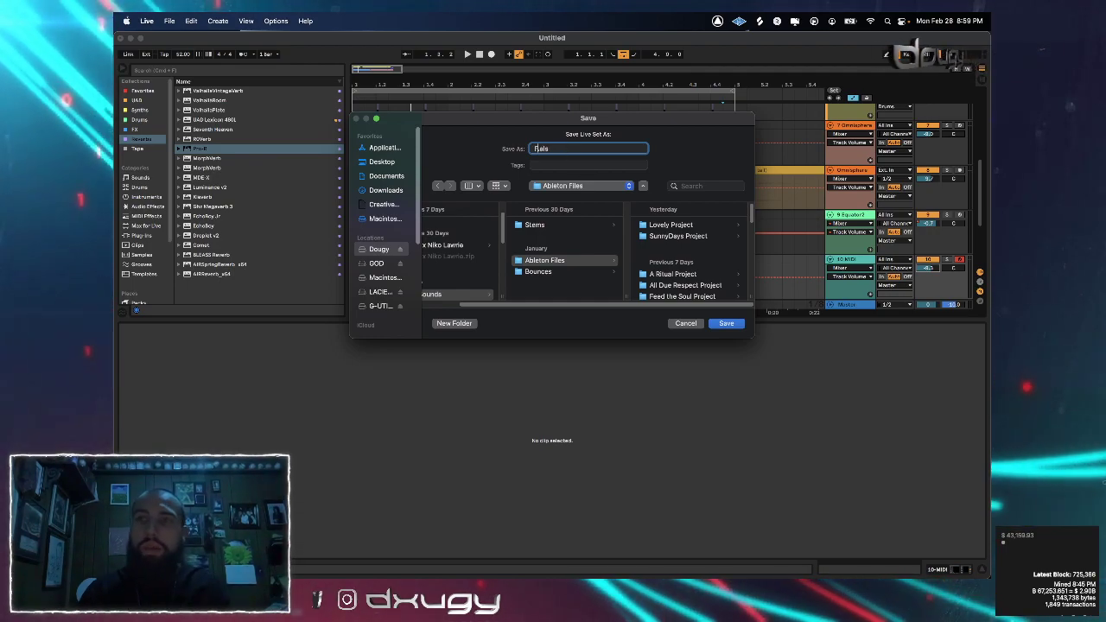
pyautogui.write('External')
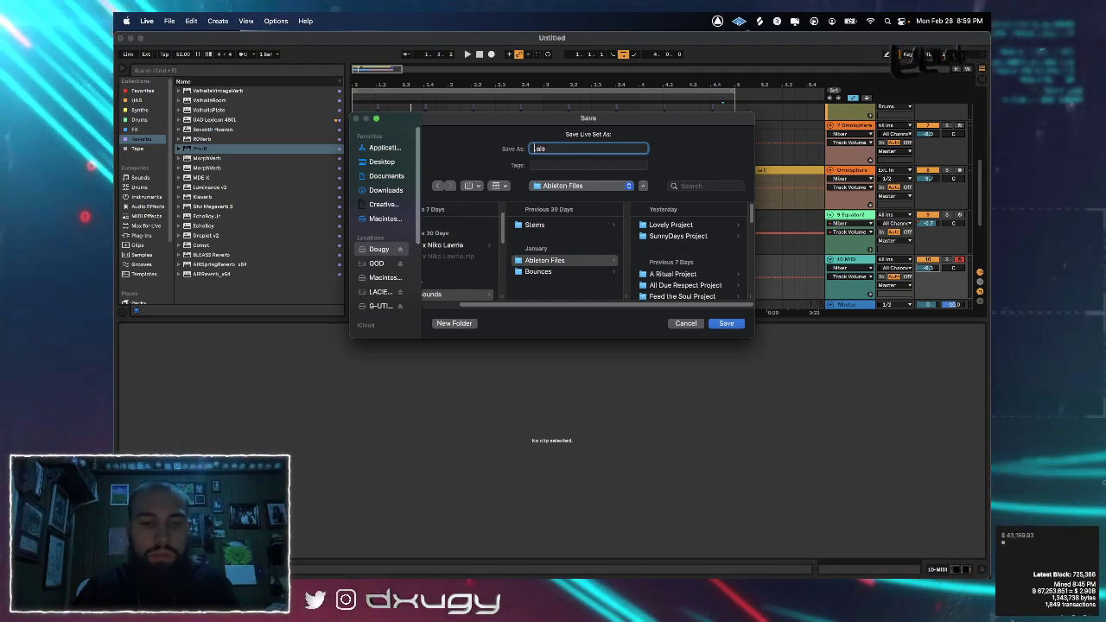
pyautogui.click(608, 187)
pyautogui.click(601, 197)
pyautogui.press('Return')
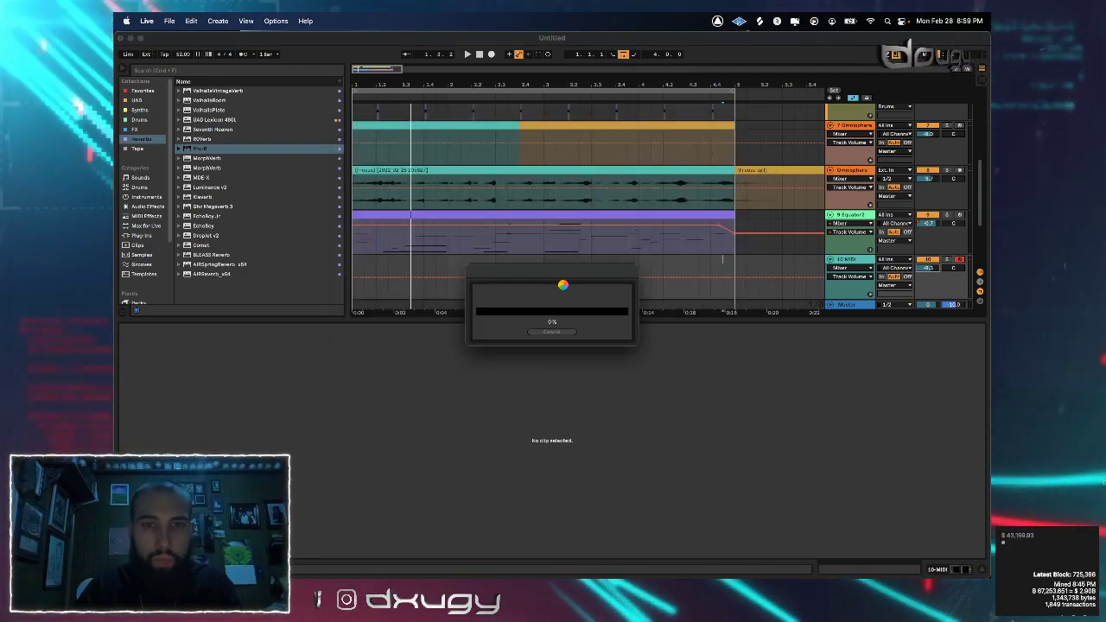
pyautogui.click(482, 329)
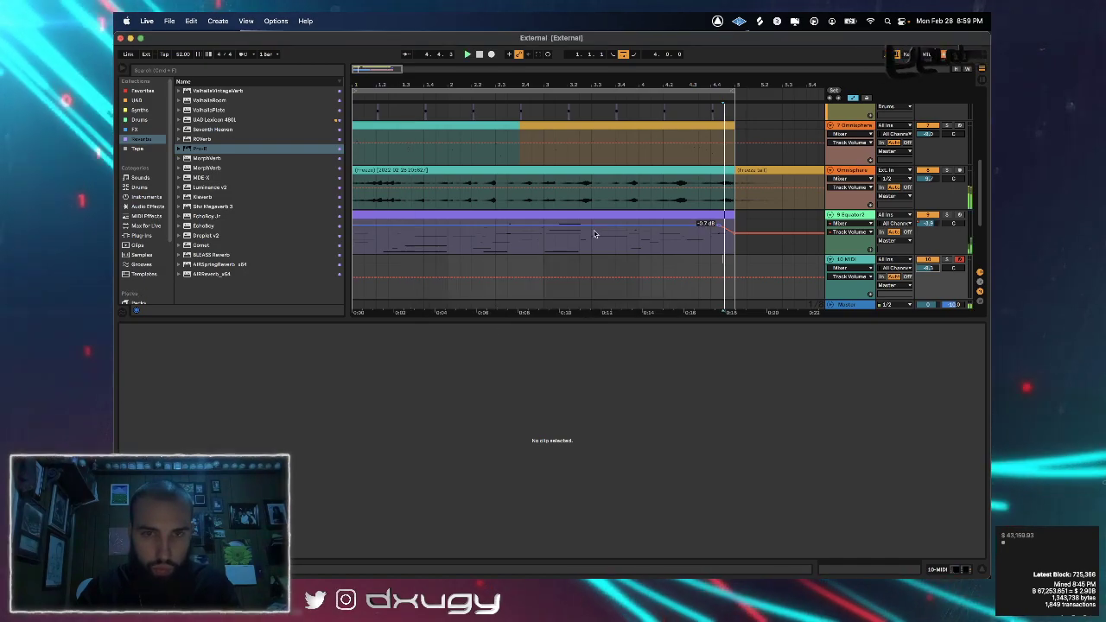
# Adjust the Equator2 track's Compressor, setting the ratio to about 3.5:1 and release to about 22 ms and lowering the threshold and output
pyautogui.scroll(5, 906, 200)
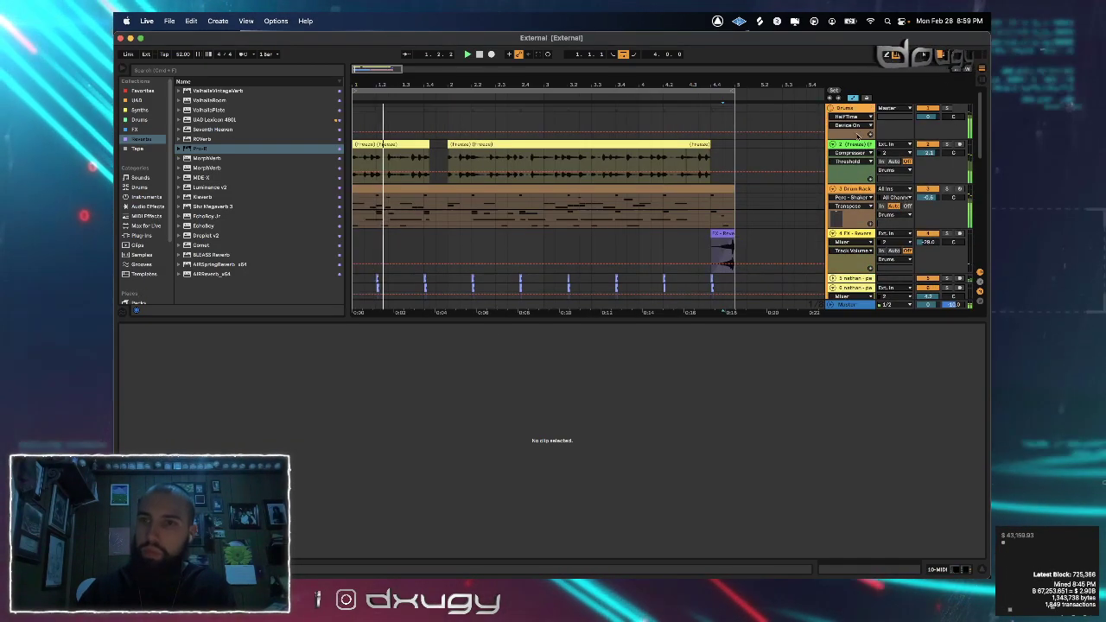
pyautogui.click(856, 145)
pyautogui.scroll(-5, 858, 186)
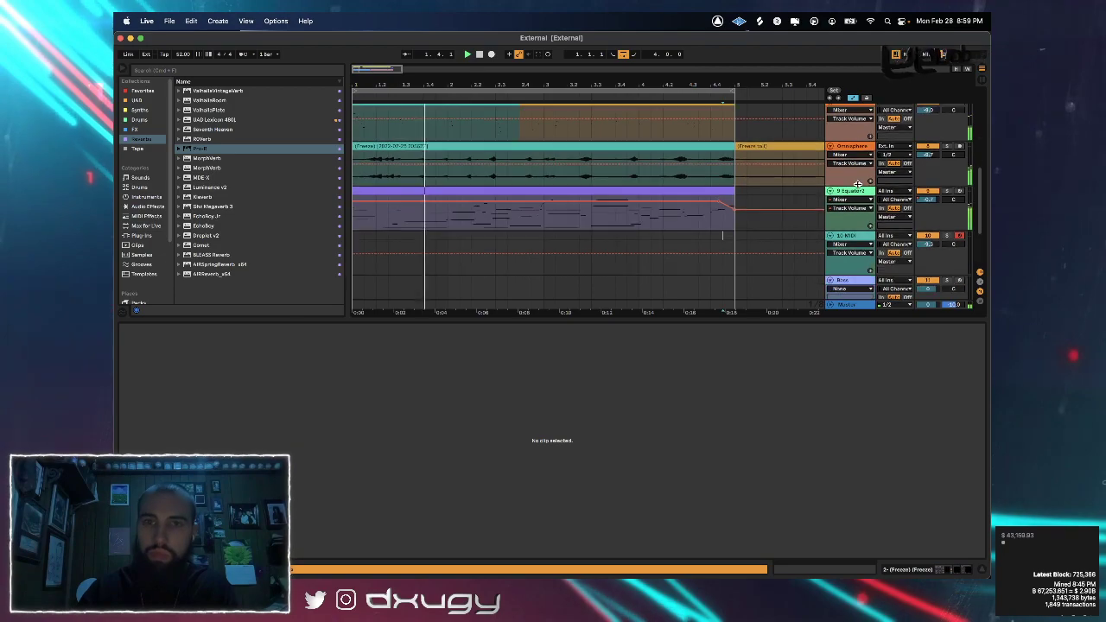
pyautogui.scroll(5, 858, 184)
pyautogui.scroll(-4, 851, 208)
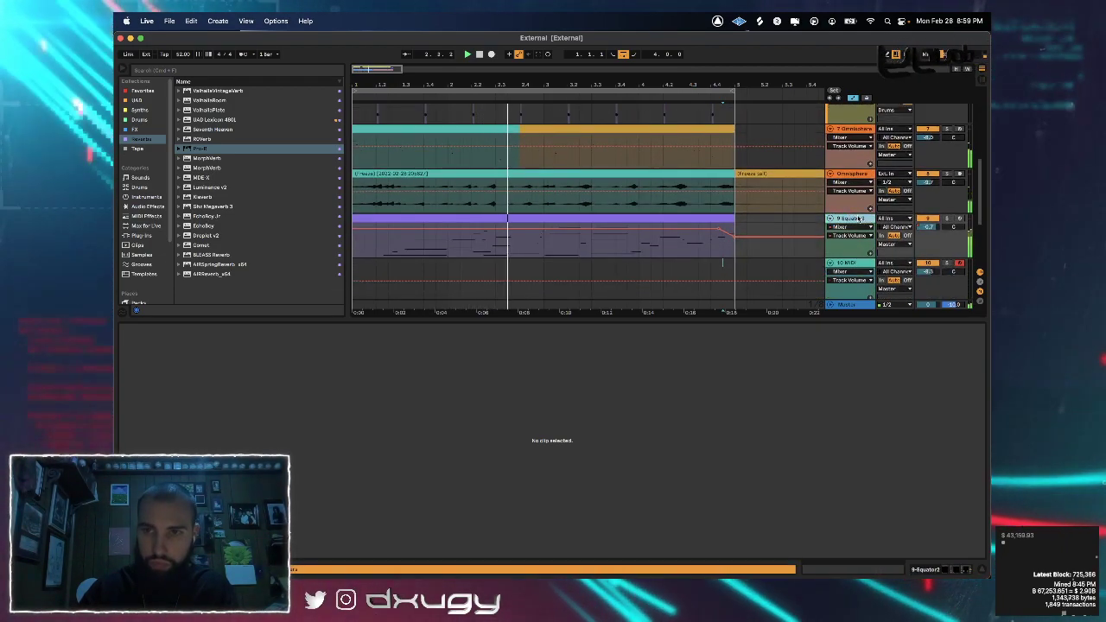
pyautogui.click(943, 569)
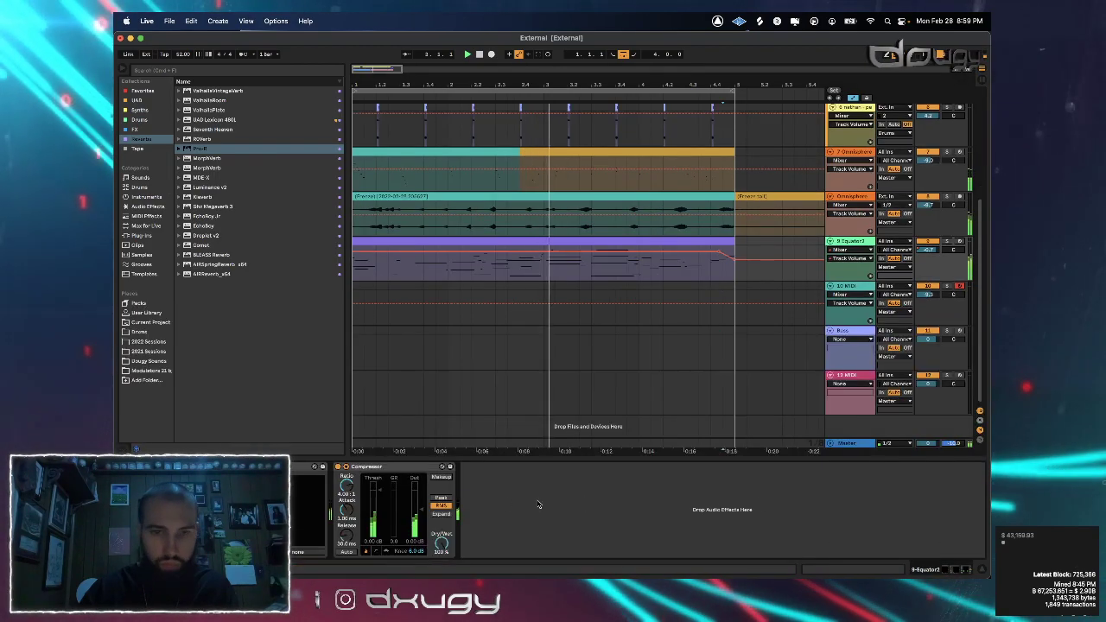
pyautogui.moveTo(421, 509); pyautogui.dragTo(347, 492)
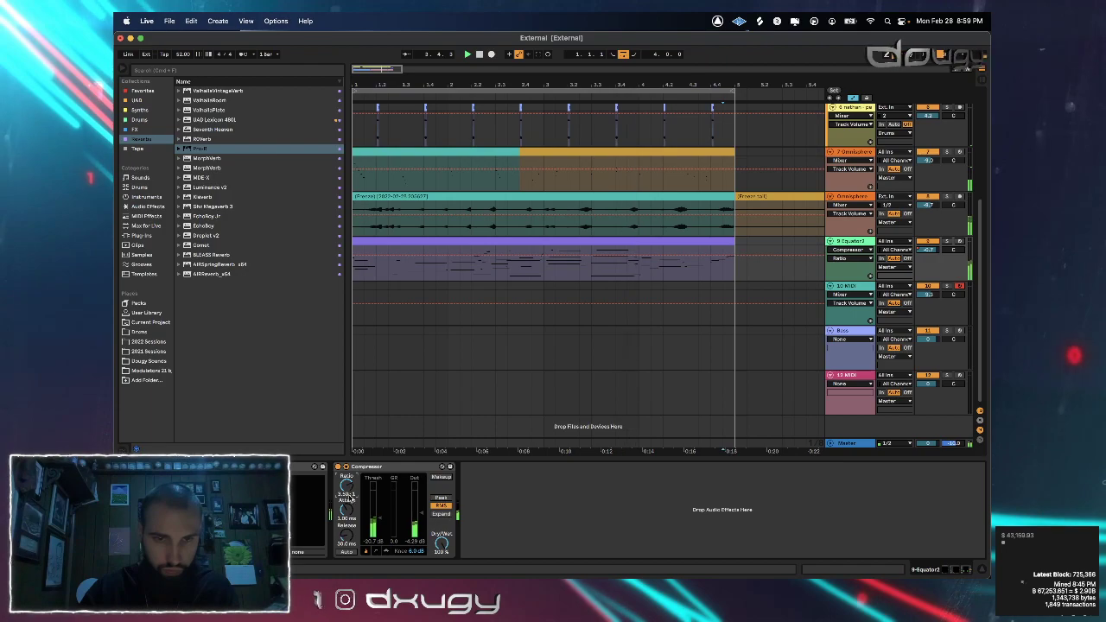
pyautogui.click(347, 511)
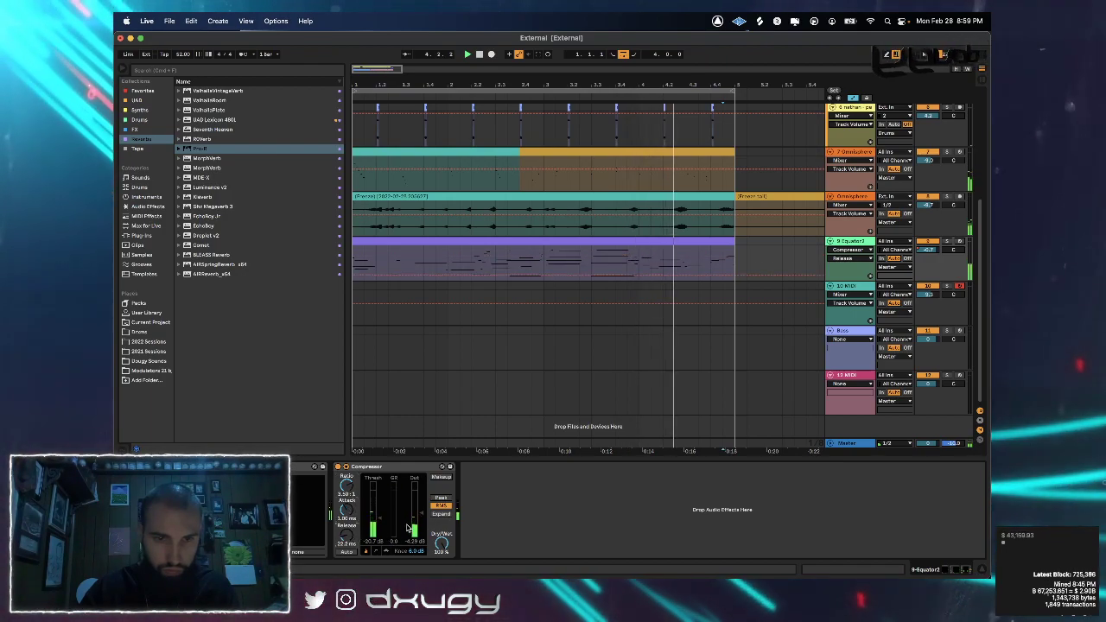
pyautogui.moveTo(378, 518); pyautogui.dragTo(380, 523)
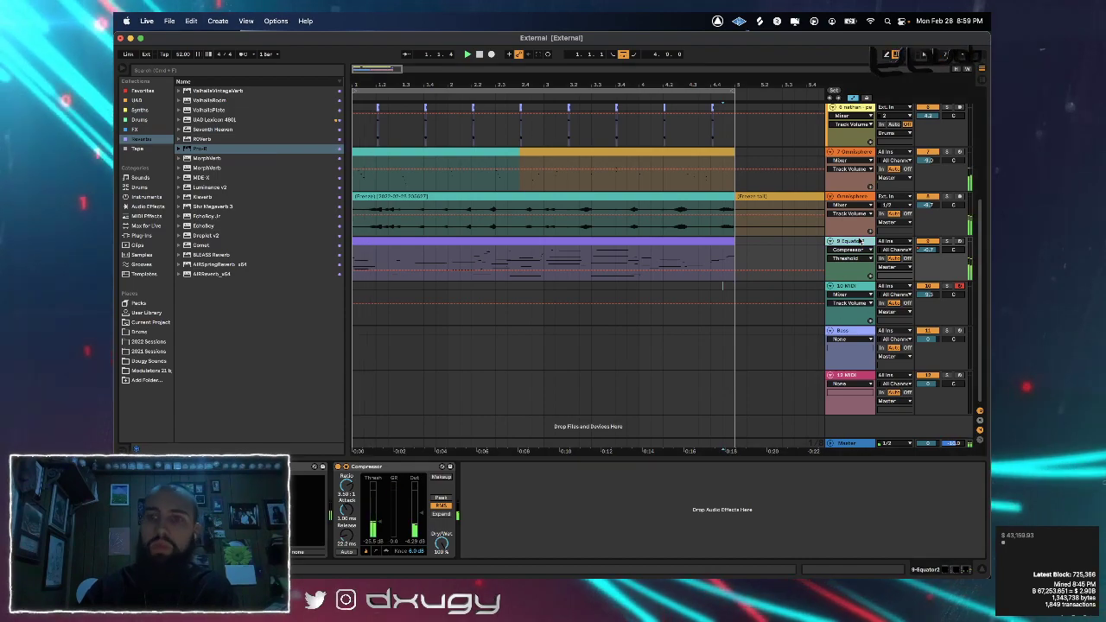
# Insert another MIDI track directly below Equator2, arm it and lower its volume
pyautogui.rightClick(863, 242)
pyautogui.click(890, 332)
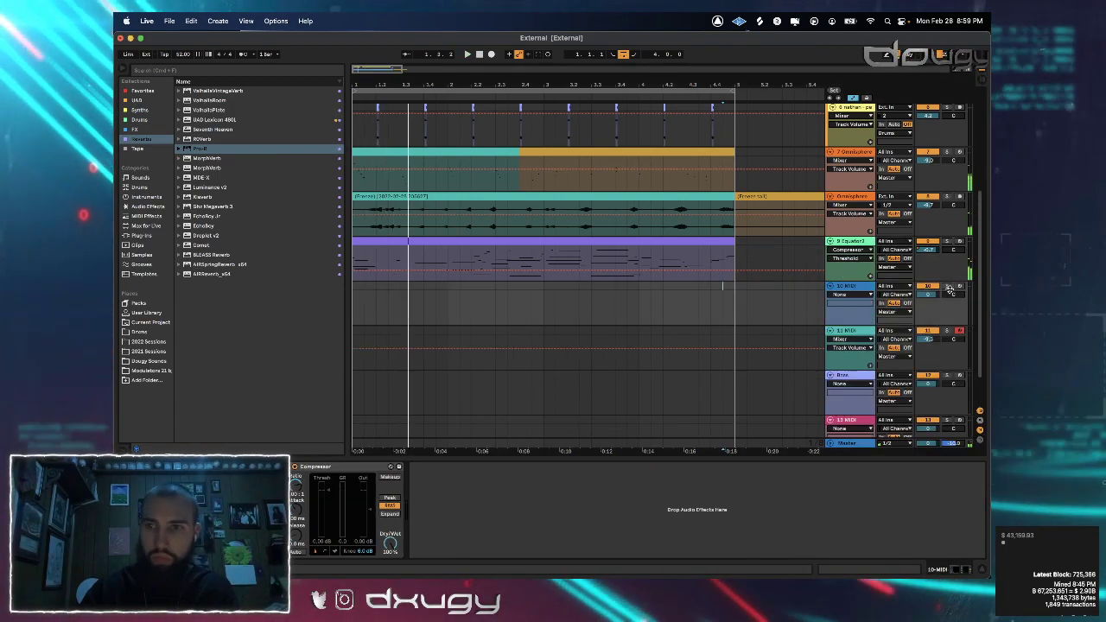
pyautogui.moveTo(932, 296); pyautogui.dragTo(932, 304)
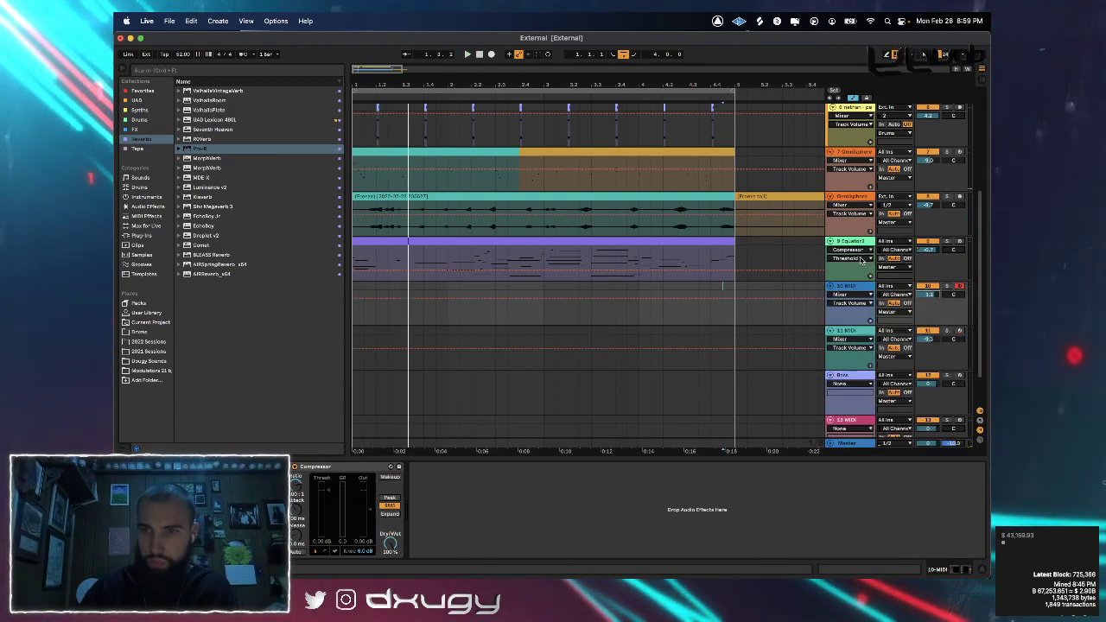
pyautogui.moveTo(851, 242); pyautogui.dragTo(848, 189)
pyautogui.click(861, 288)
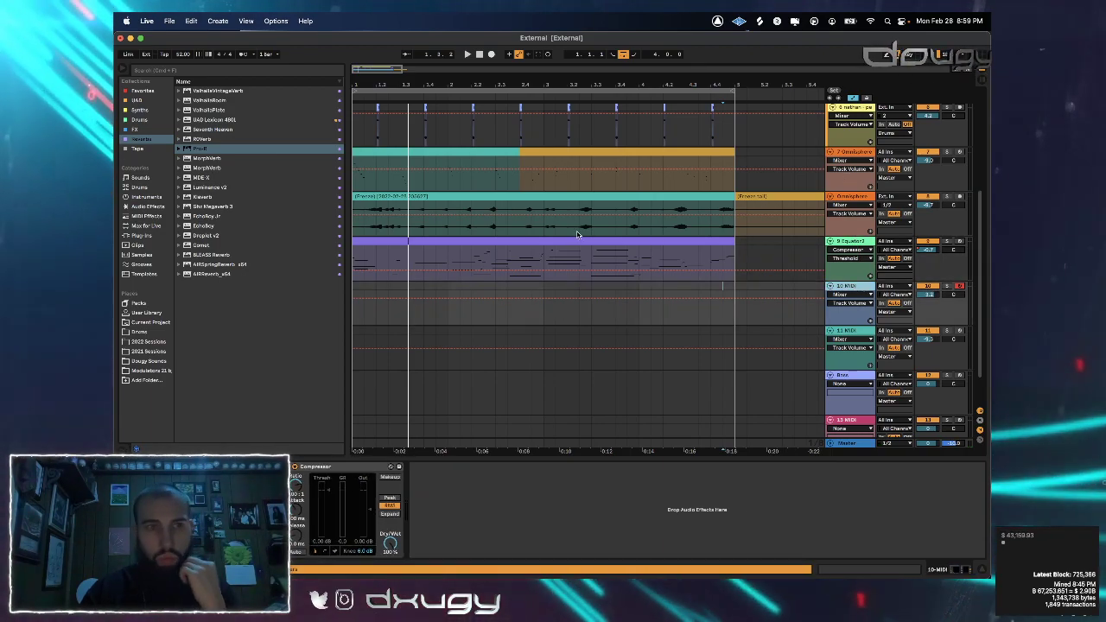
# Save the set and load the Pigments synth from the Synths collection onto the new MIDI track
pyautogui.click(161, 111)
pyautogui.scroll(-10, 218, 178)
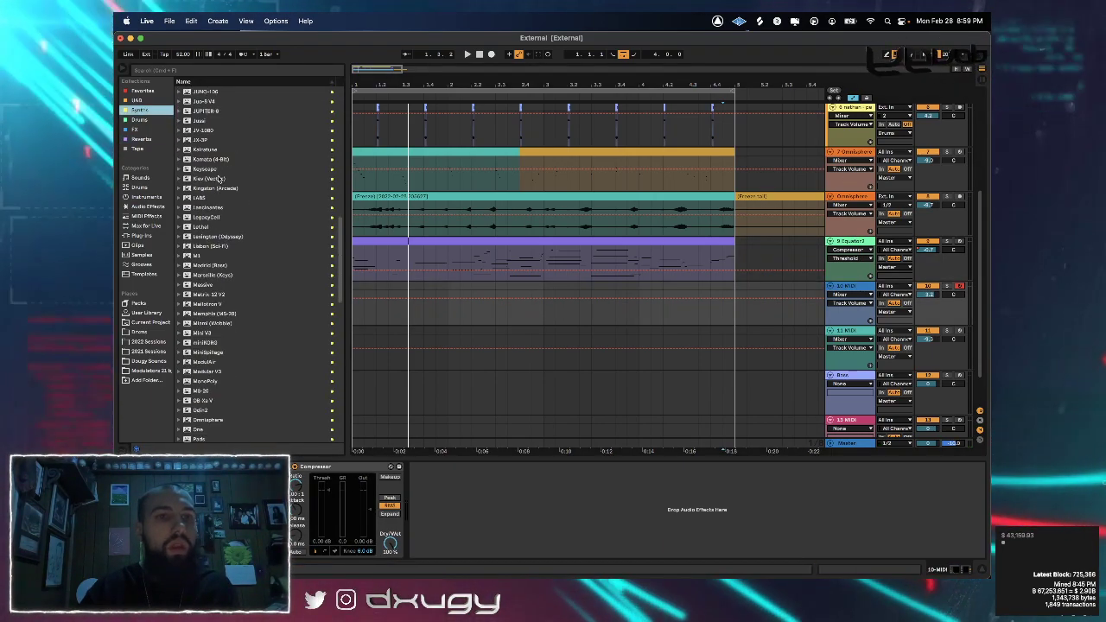
pyautogui.press('super+s')
pyautogui.press('super+n')
pyautogui.click(459, 328)
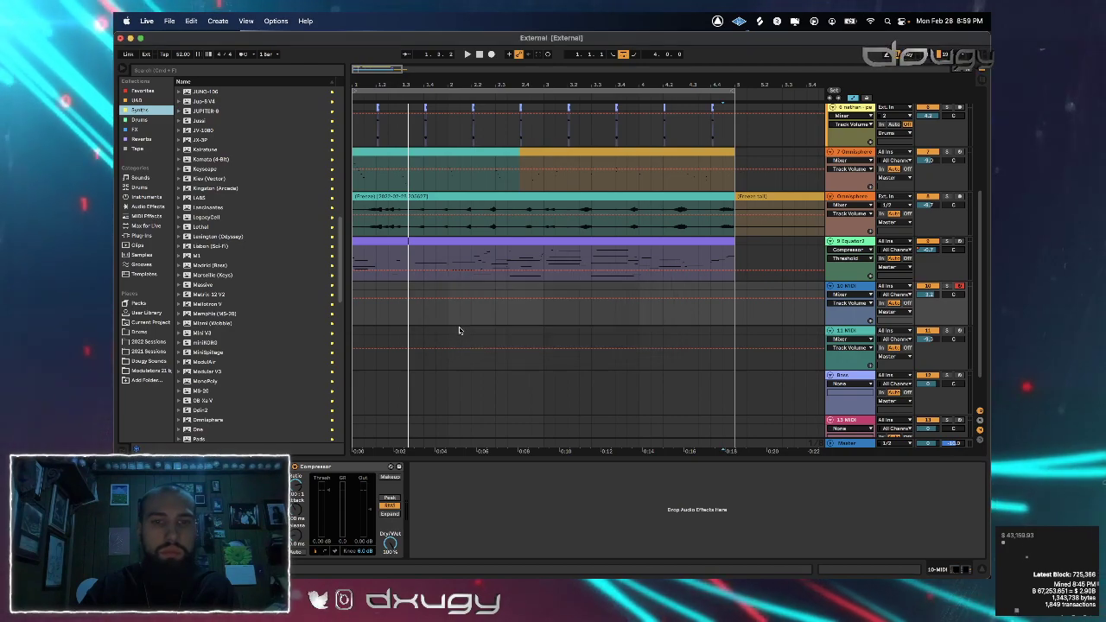
pyautogui.scroll(-5, 212, 381)
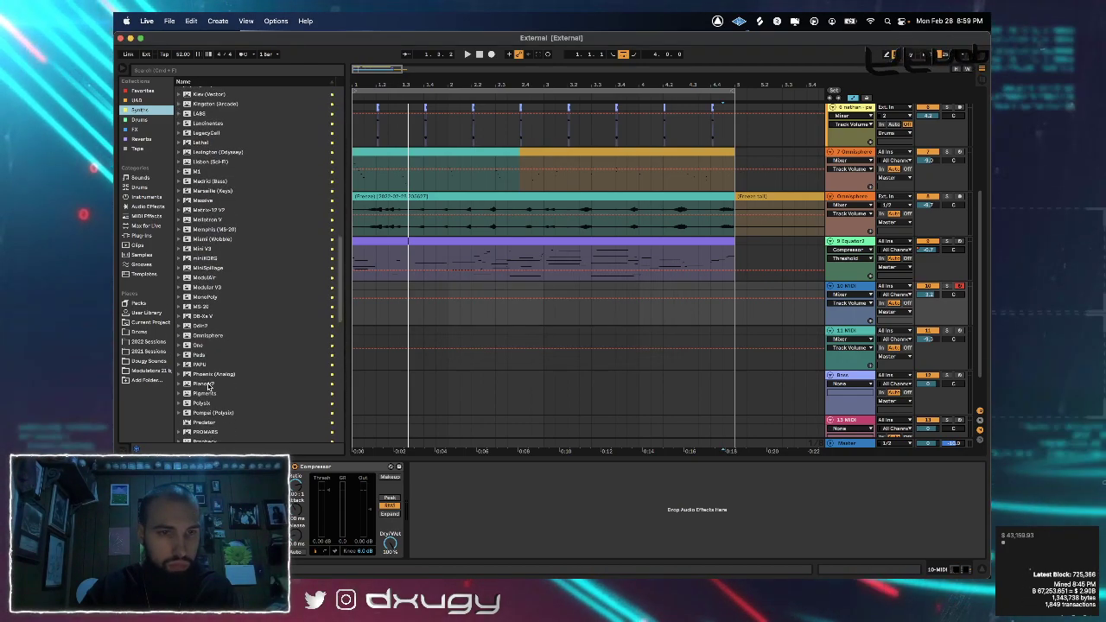
pyautogui.scroll(-2, 207, 396)
pyautogui.click(205, 366)
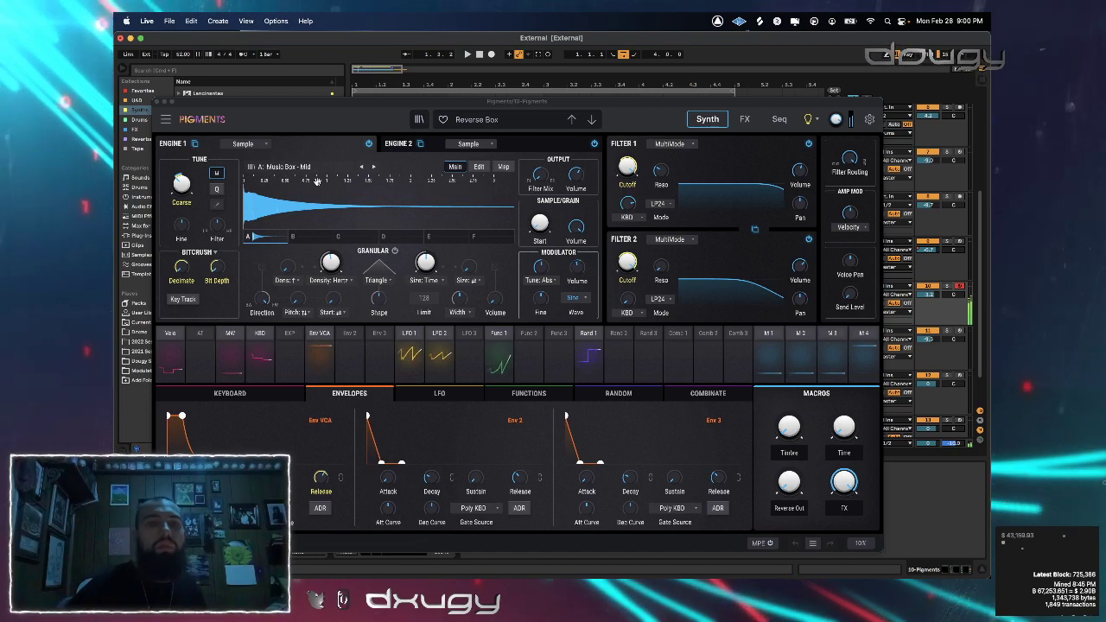
# Try the vibraphone samples in Pigments' Engine 1, and advance through the presets to Lofi Piano
pyautogui.click(377, 167)
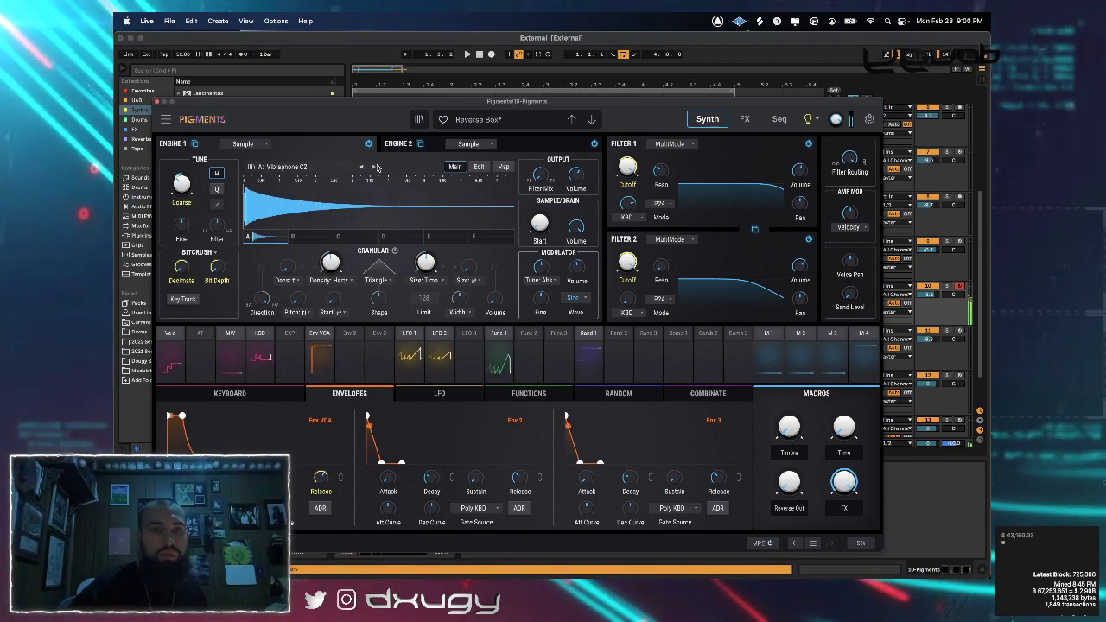
pyautogui.click(375, 167)
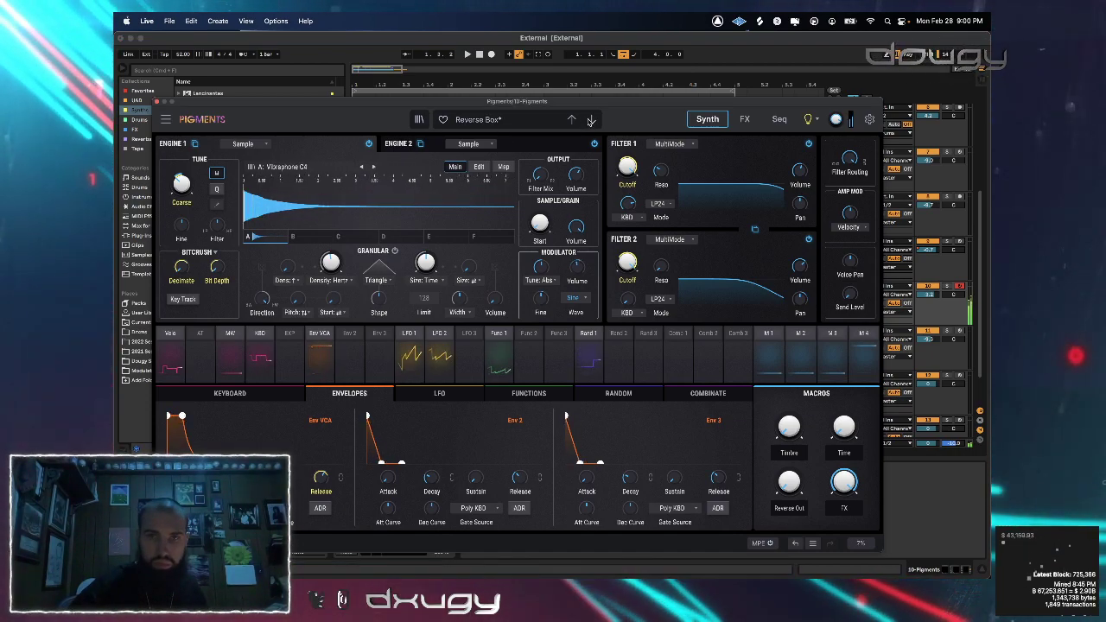
pyautogui.click(591, 121)
pyautogui.click(591, 121)
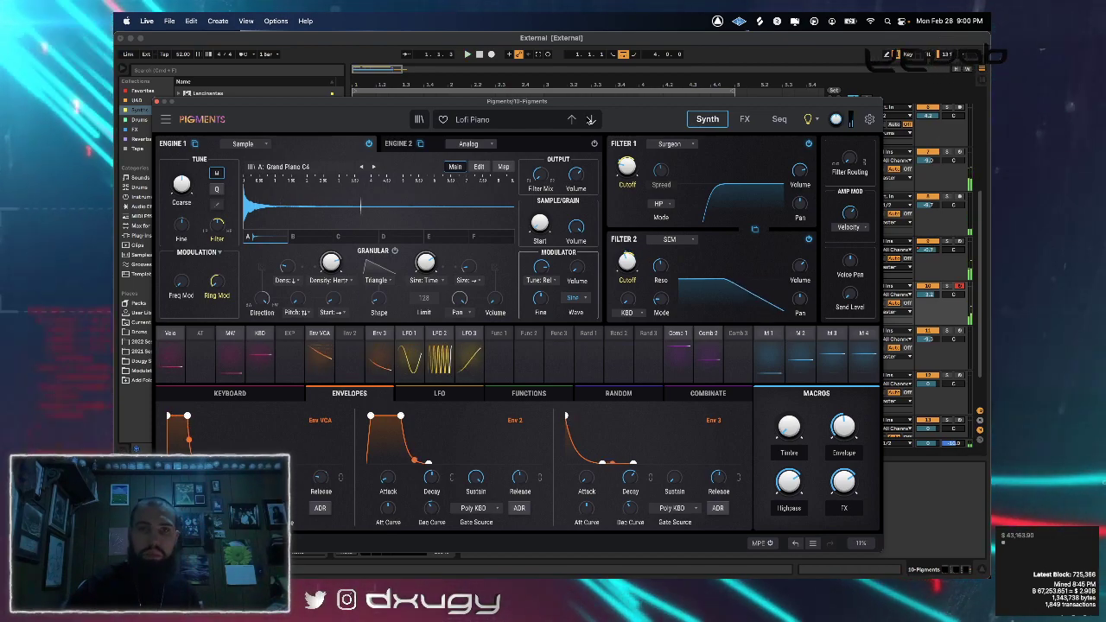
# Browse Pigments' presets by type and advance through them to Ants Chords
pyautogui.moveTo(526, 101); pyautogui.dragTo(526, 114)
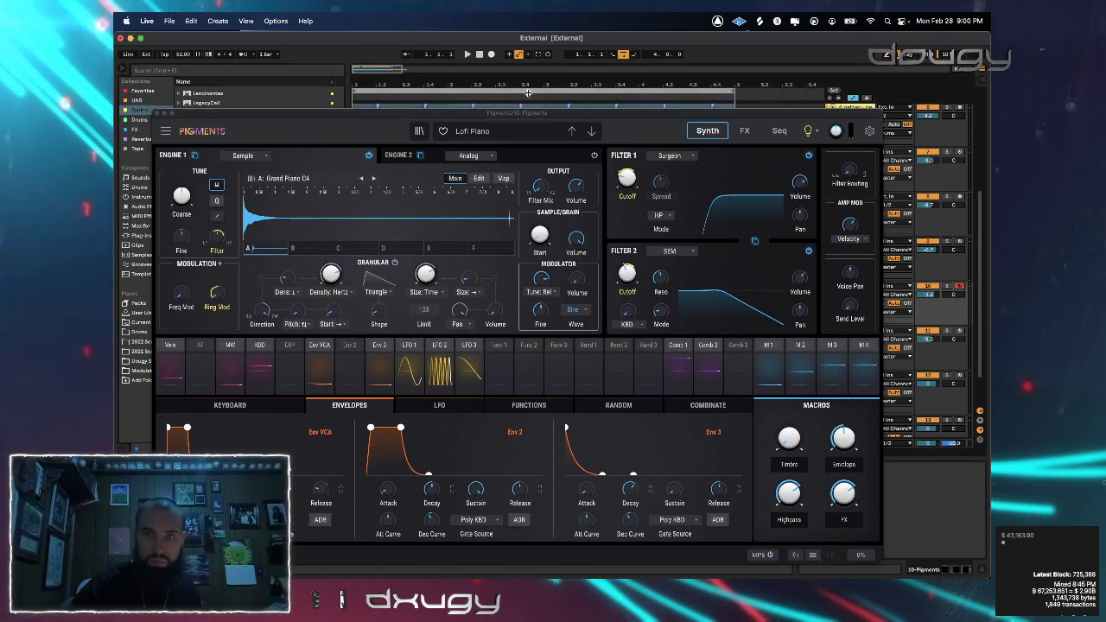
pyautogui.click(592, 132)
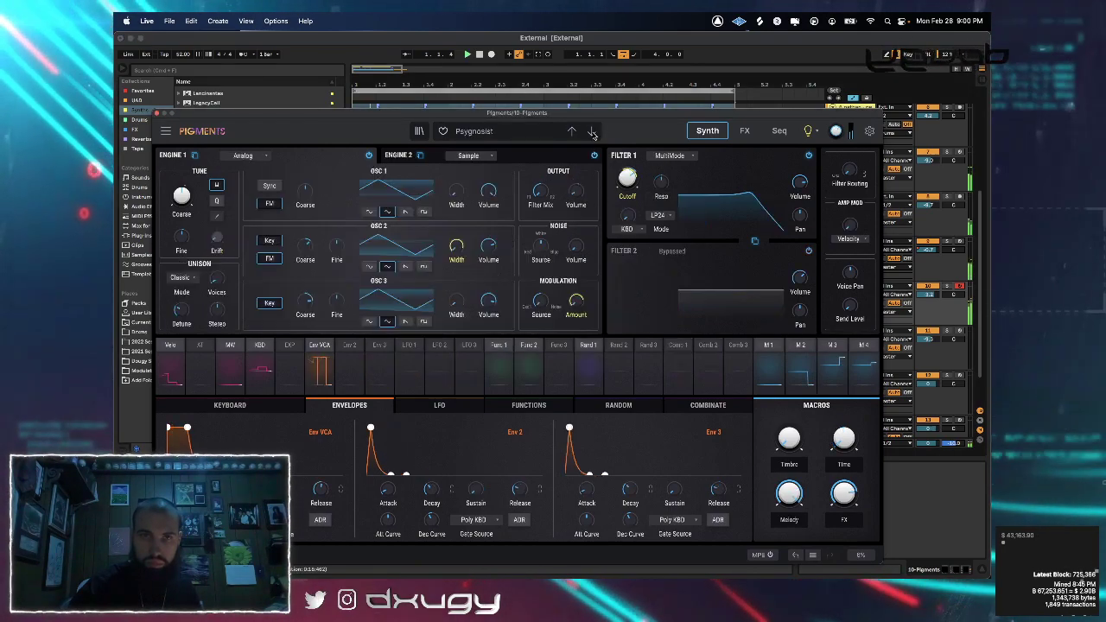
pyautogui.click(475, 134)
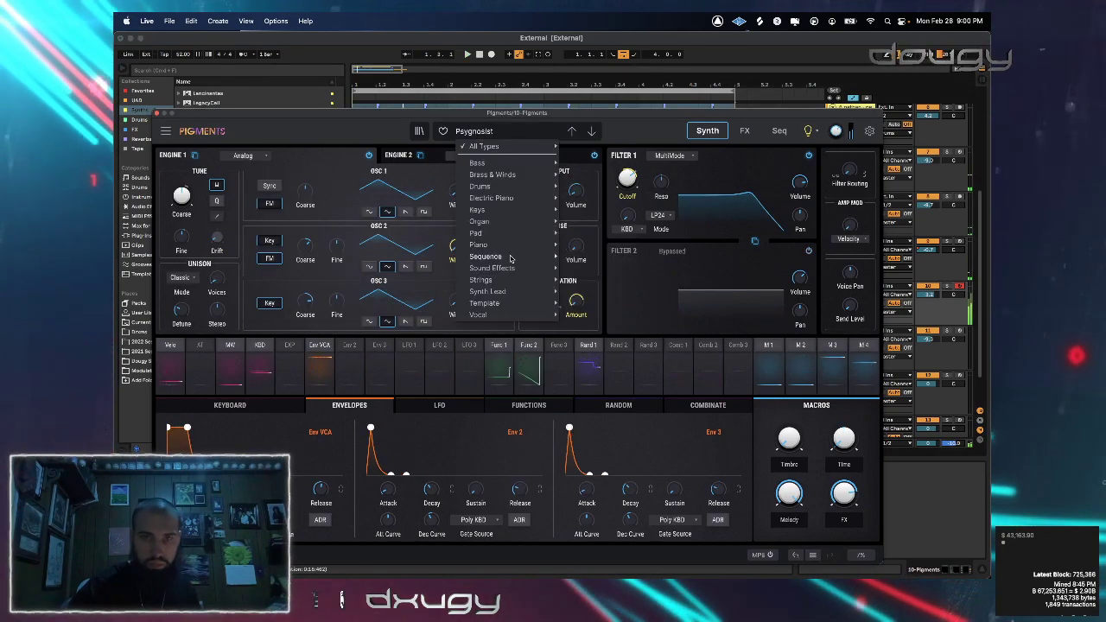
pyautogui.moveTo(510, 257)
pyautogui.click(617, 161)
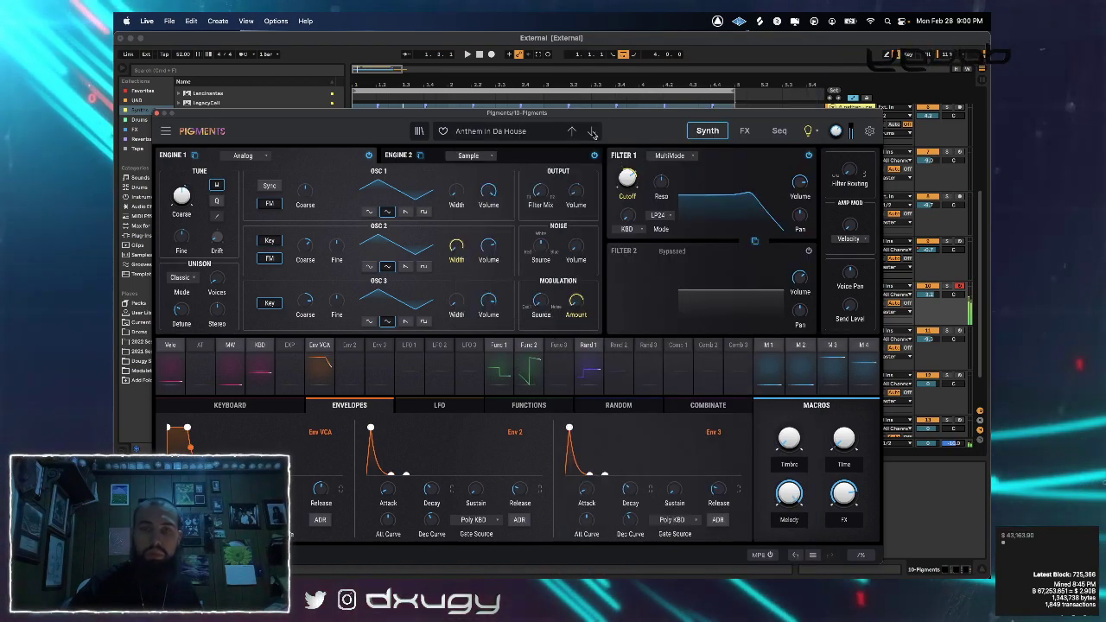
pyautogui.click(593, 132)
pyautogui.click(593, 132)
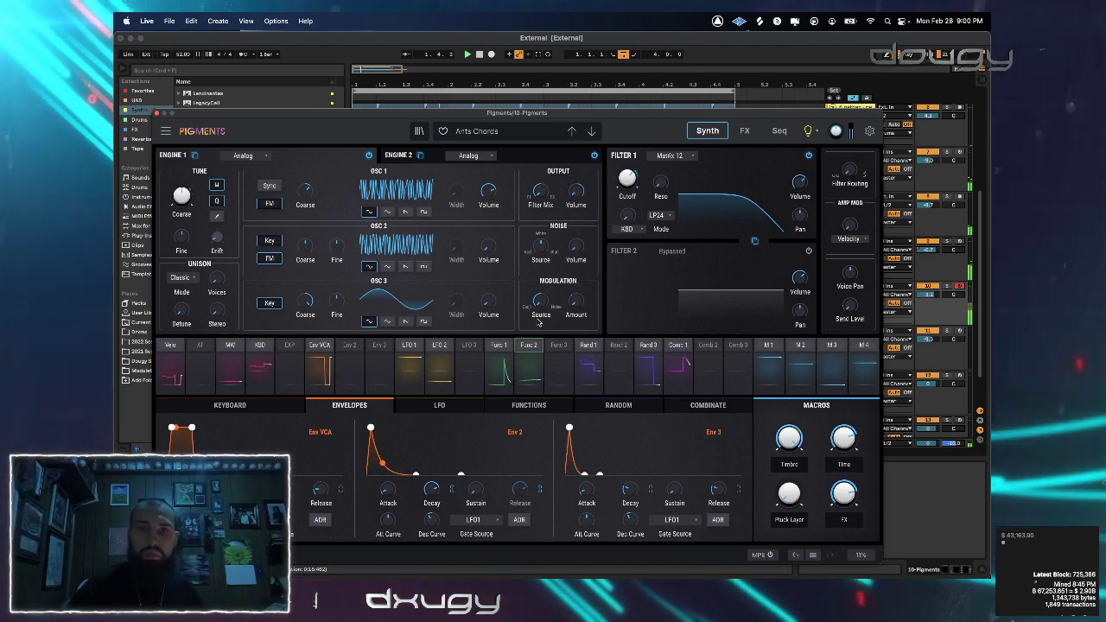
# View Pigments' arpeggiator and sequencer page, and close the plugin window
pyautogui.moveTo(653, 194)
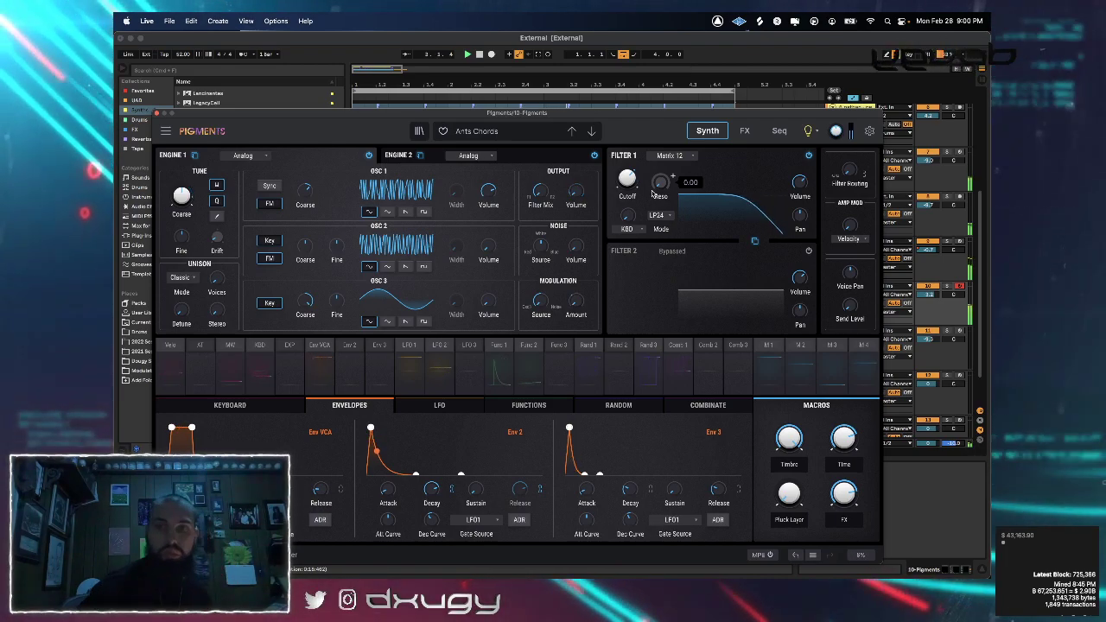
pyautogui.click(780, 132)
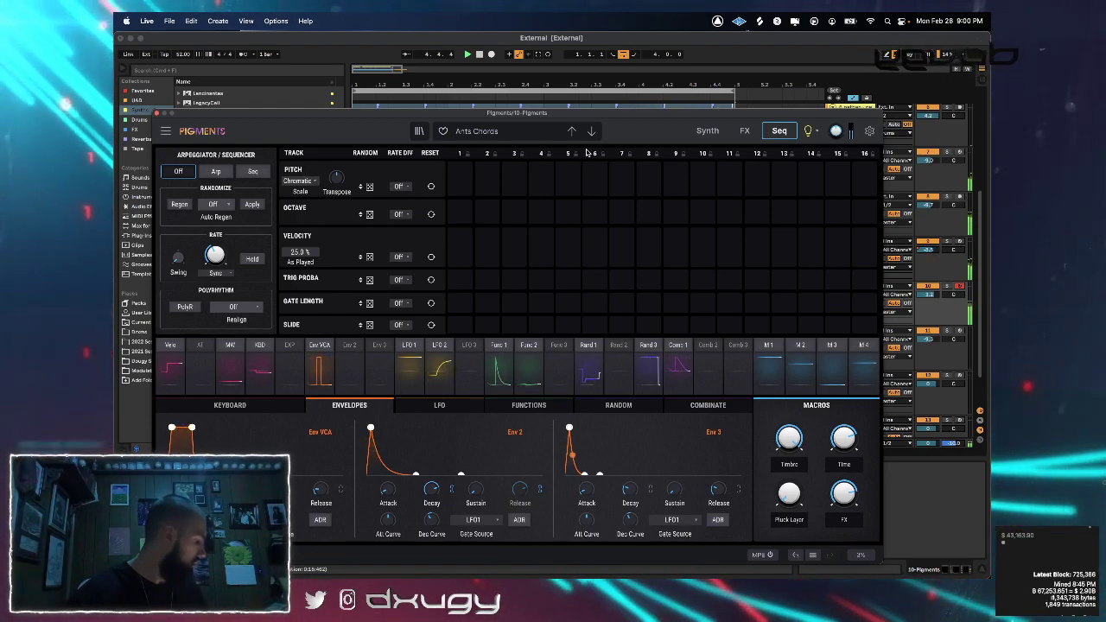
pyautogui.click(479, 63)
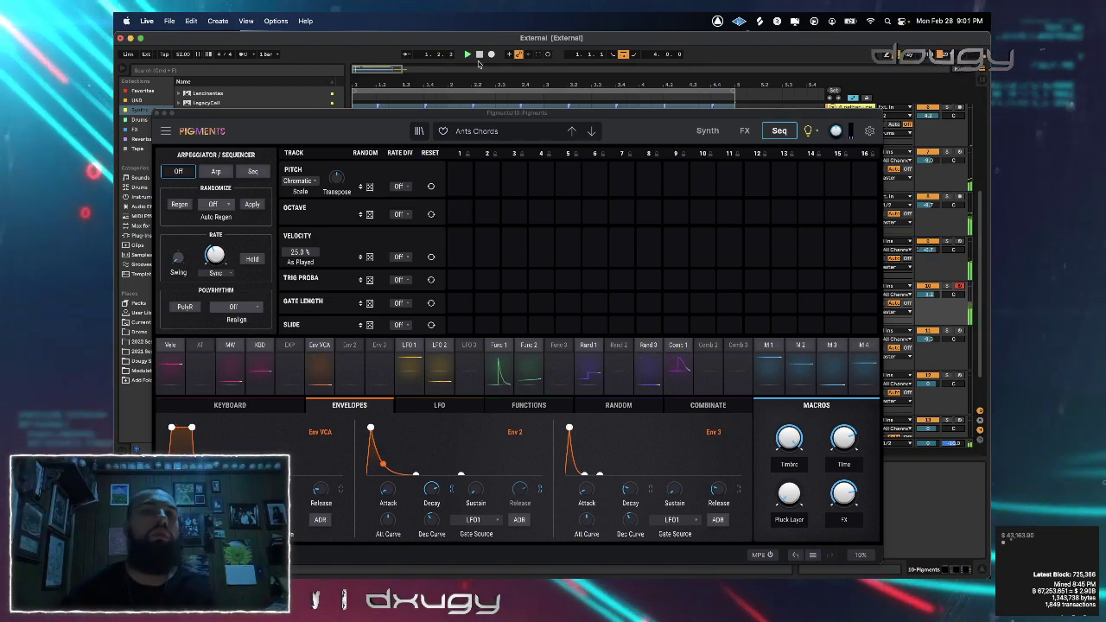
pyautogui.click(159, 115)
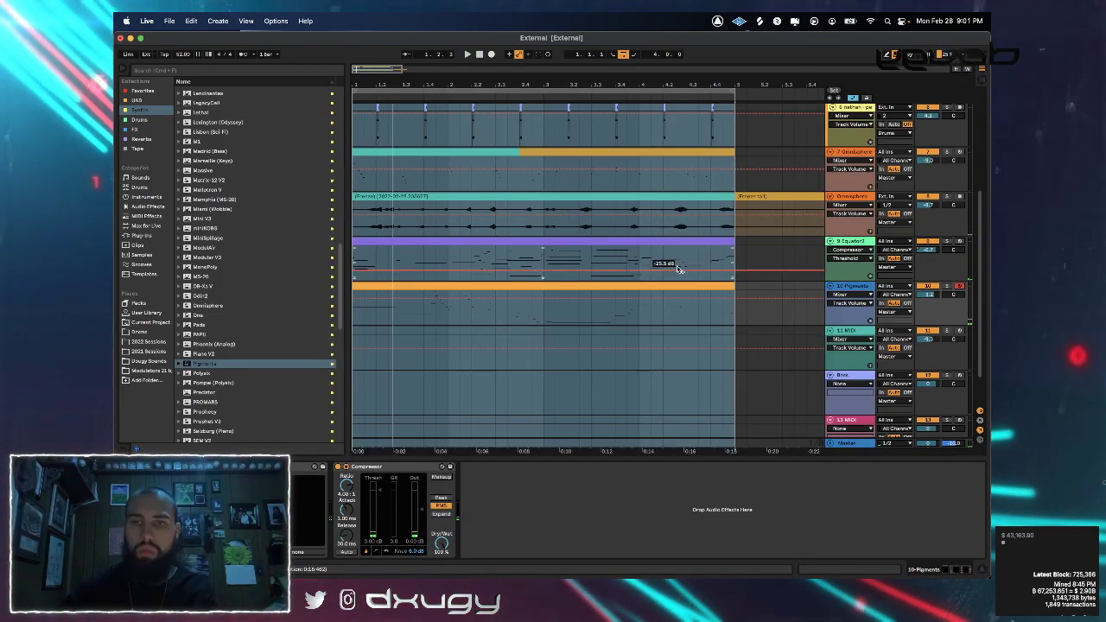
# Split the Pigments clip at about 4.3, delete the portion before it and lower the track's volume to about -6.2 dB
pyautogui.click(663, 318)
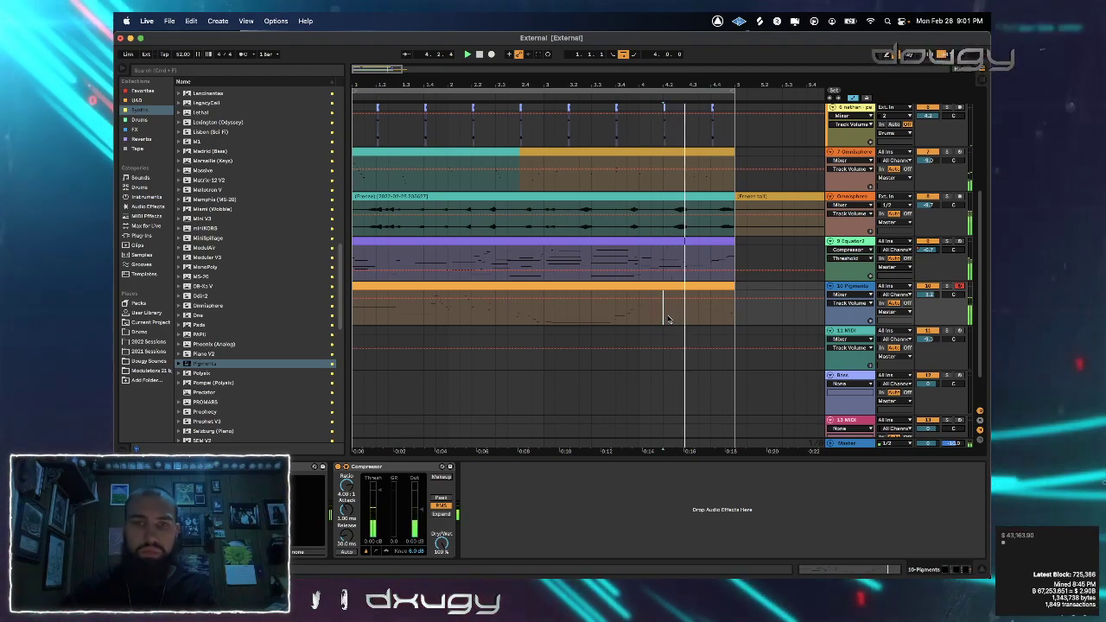
pyautogui.press('super+e')
pyautogui.click(670, 287)
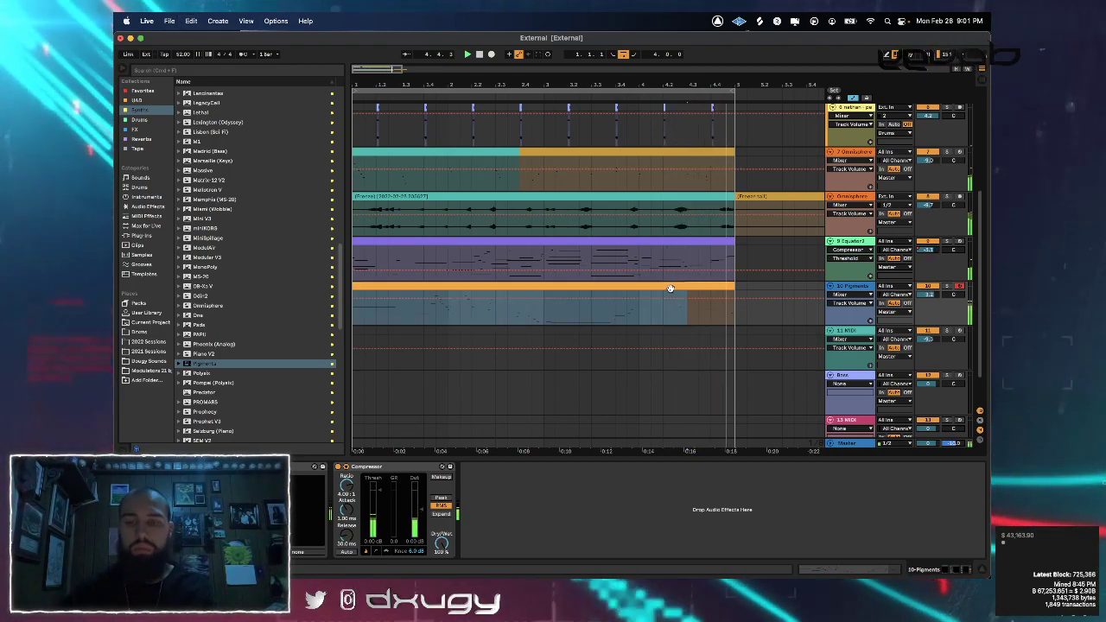
pyautogui.press('Delete')
pyautogui.click(694, 313)
pyautogui.click(693, 312)
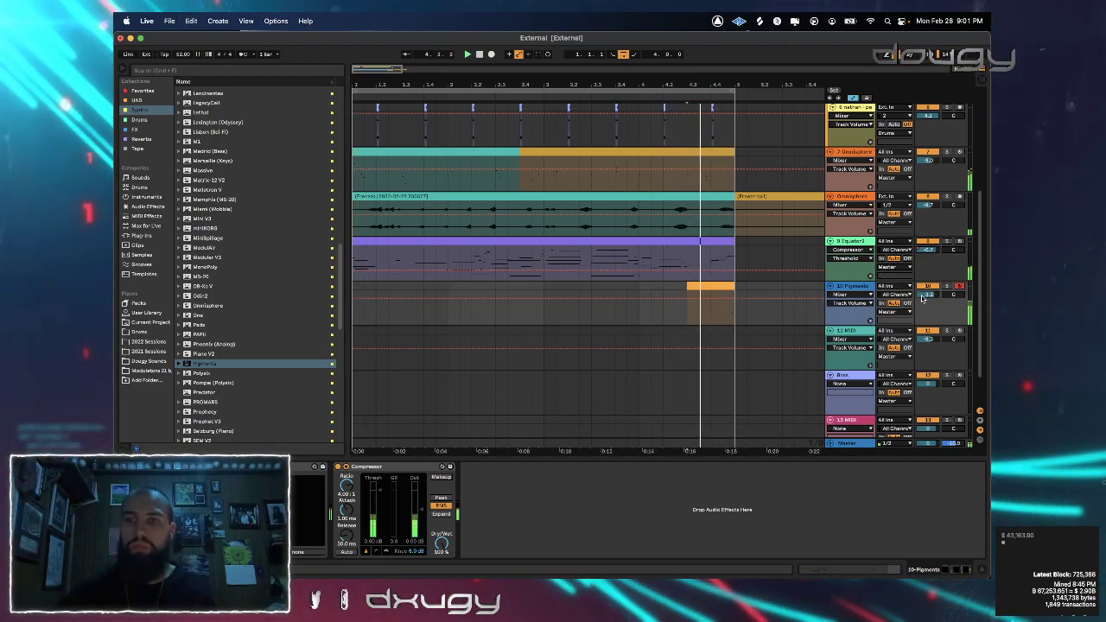
pyautogui.moveTo(922, 298); pyautogui.dragTo(922, 306)
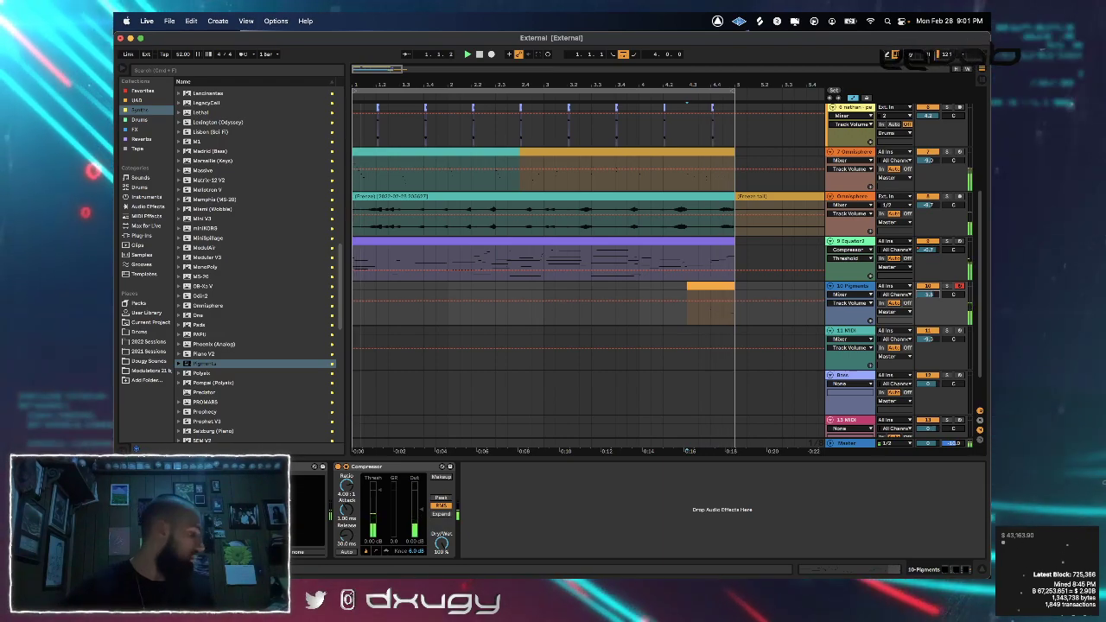
# Duplicate the looped four-bar section across all tracks, directly after the original
pyautogui.click(396, 239)
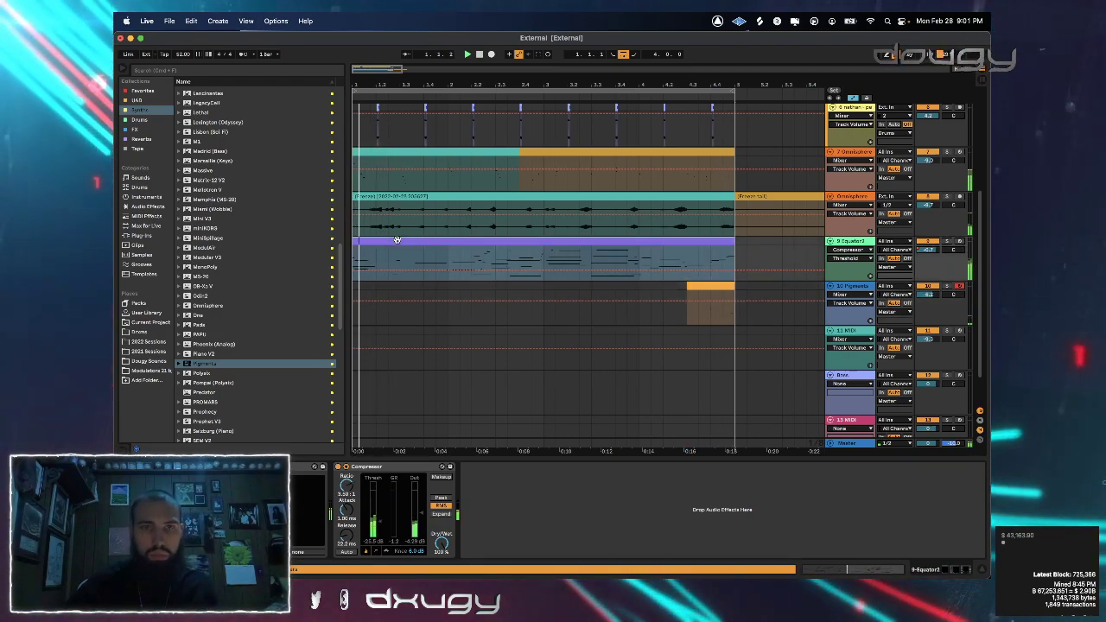
pyautogui.scroll(2, 373, 182)
pyautogui.click(374, 200)
pyautogui.scroll(5, 375, 181)
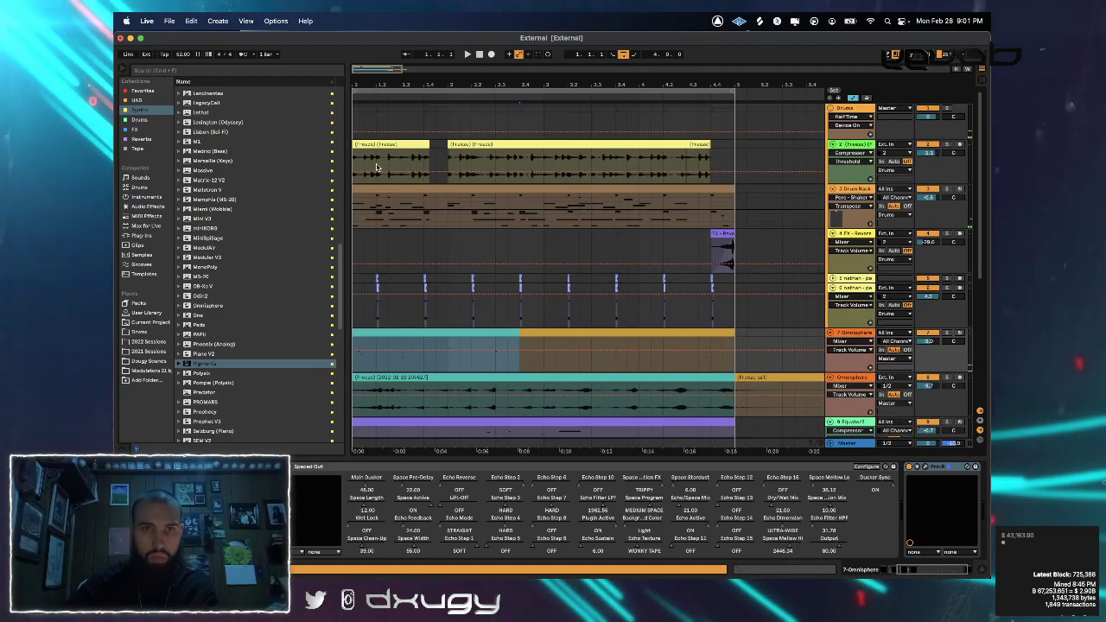
pyautogui.click(372, 90)
pyautogui.press('super+d')
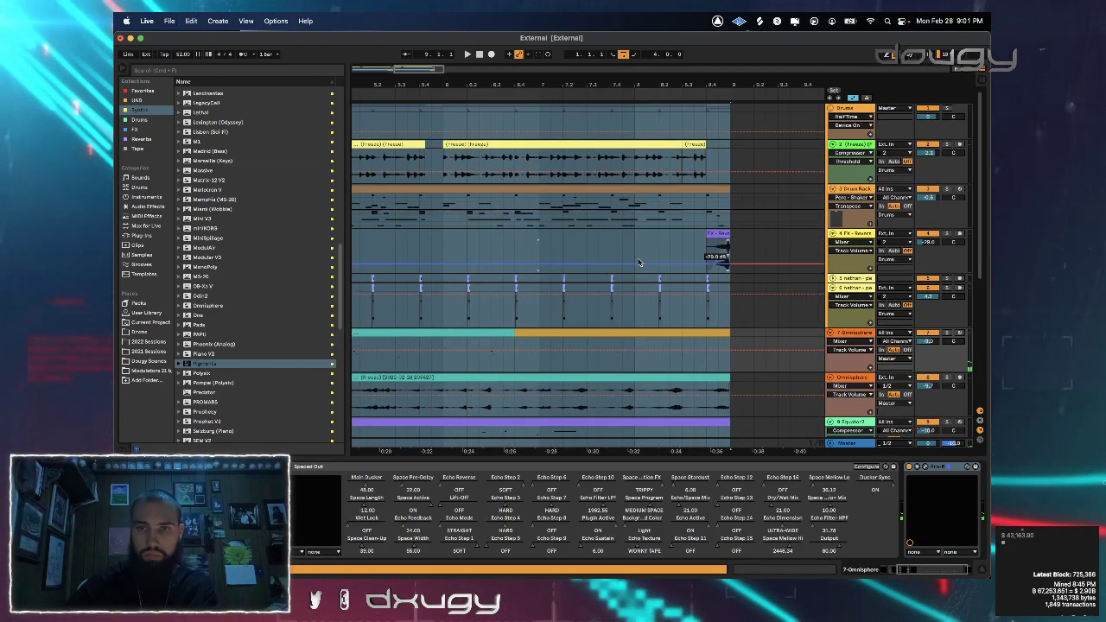
# Trim the start of the duplicated Omnisphere MIDI clip to about 5.3
pyautogui.press('space')
pyautogui.hscroll(-5, 553, 329)
pyautogui.press('space')
pyautogui.click(572, 335)
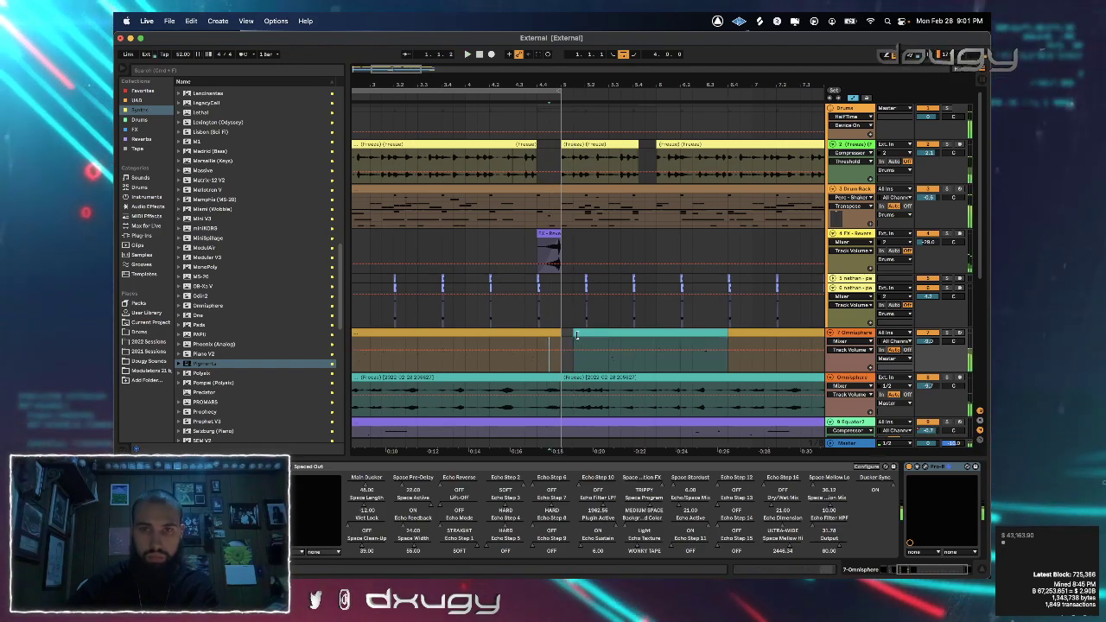
pyautogui.moveTo(574, 334); pyautogui.dragTo(608, 335)
pyautogui.click(563, 364)
pyautogui.press('space')
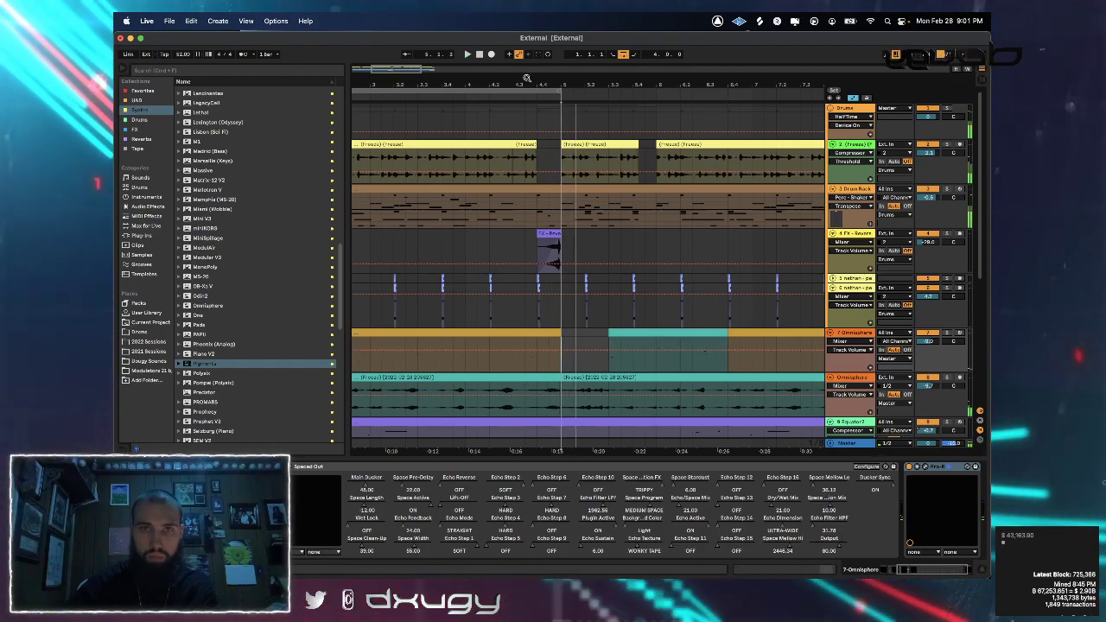
# Move the loop to the duplicated section, bars 5 to 9, and set playback to start at bar 5
pyautogui.moveTo(525, 80); pyautogui.dragTo(524, 52)
pyautogui.press('-')
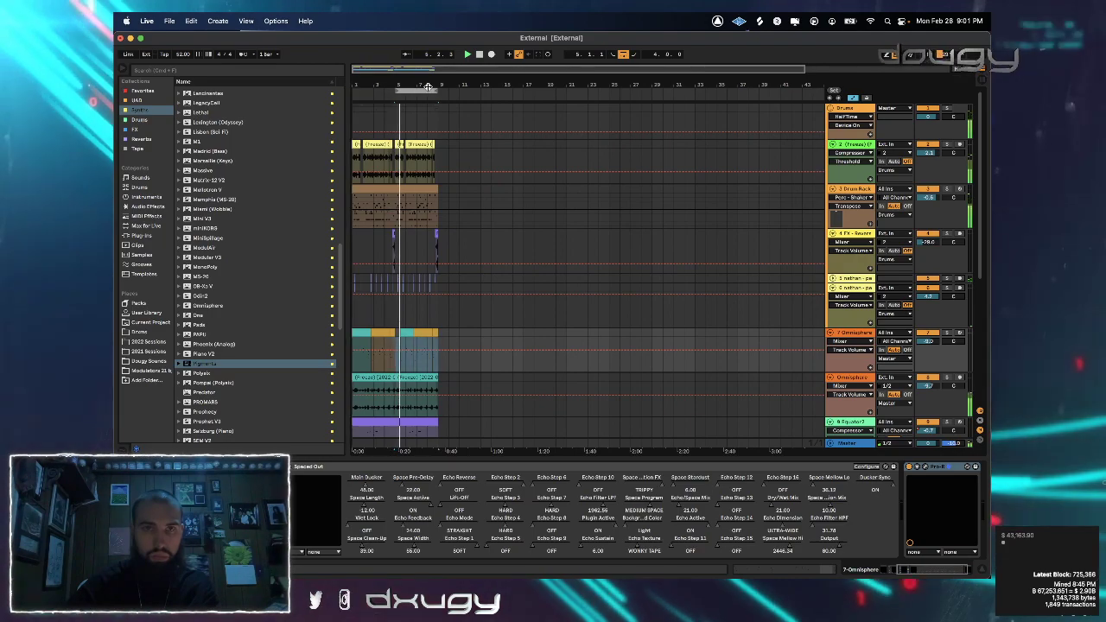
pyautogui.press('+')
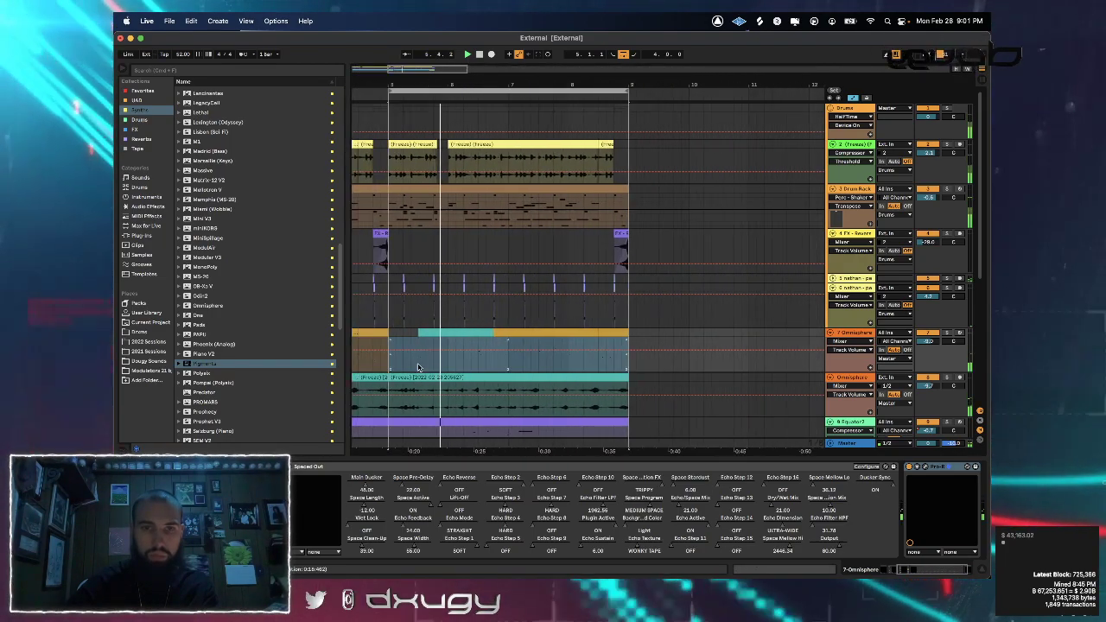
pyautogui.click(390, 338)
pyautogui.press('space')
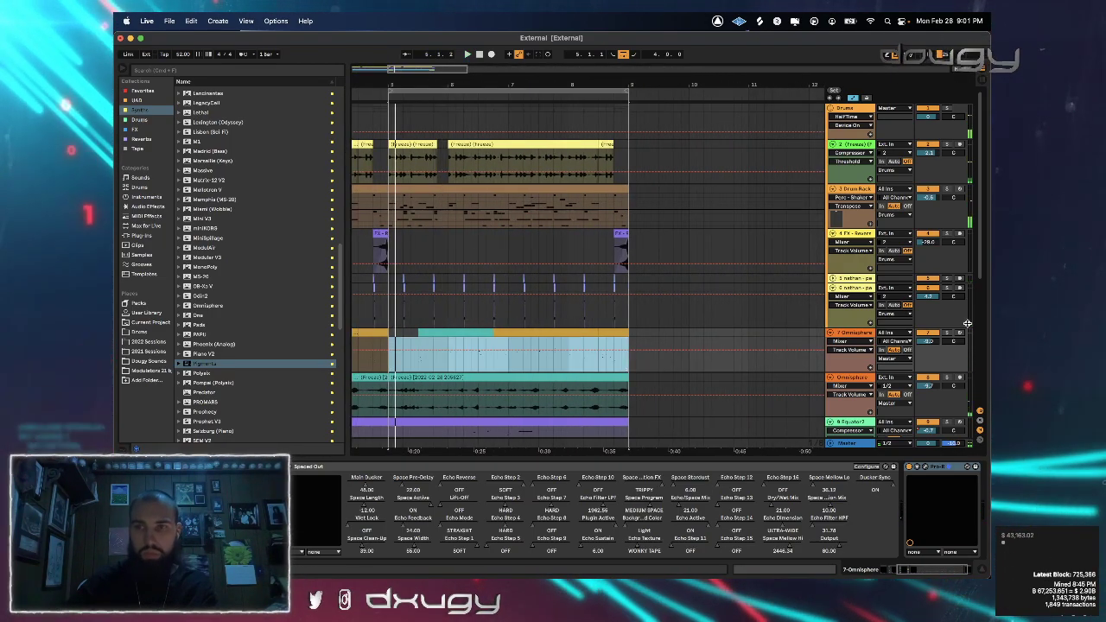
# Arm the Omnisphere MIDI track, play a new part over the looped section and capture it as a MIDI clip
pyautogui.click(962, 333)
pyautogui.press('space')
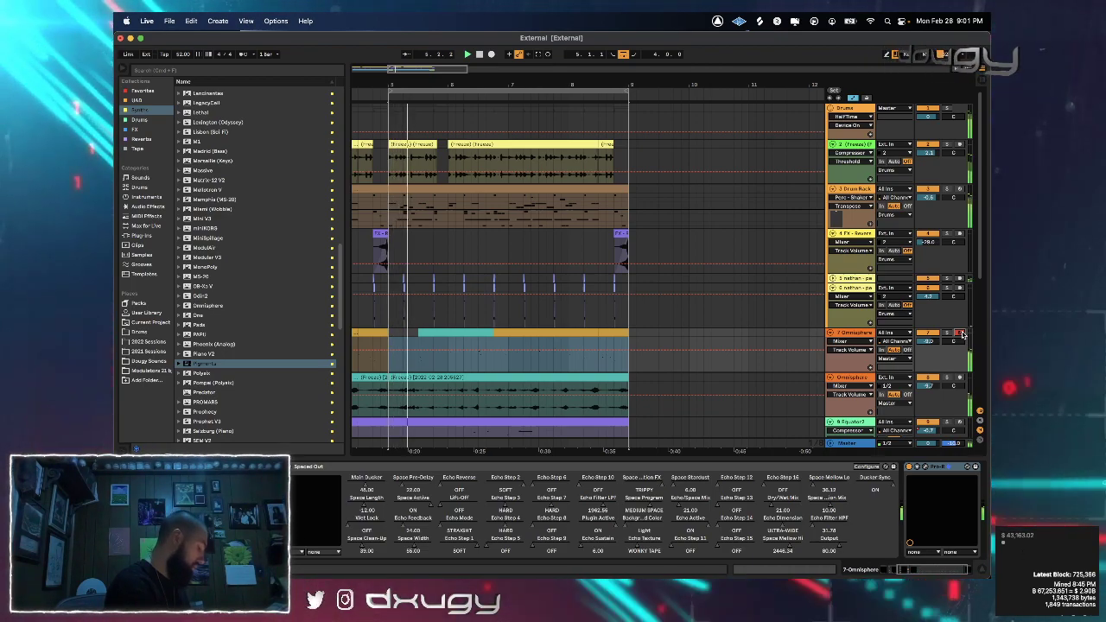
pyautogui.press('space')
pyautogui.press('space')
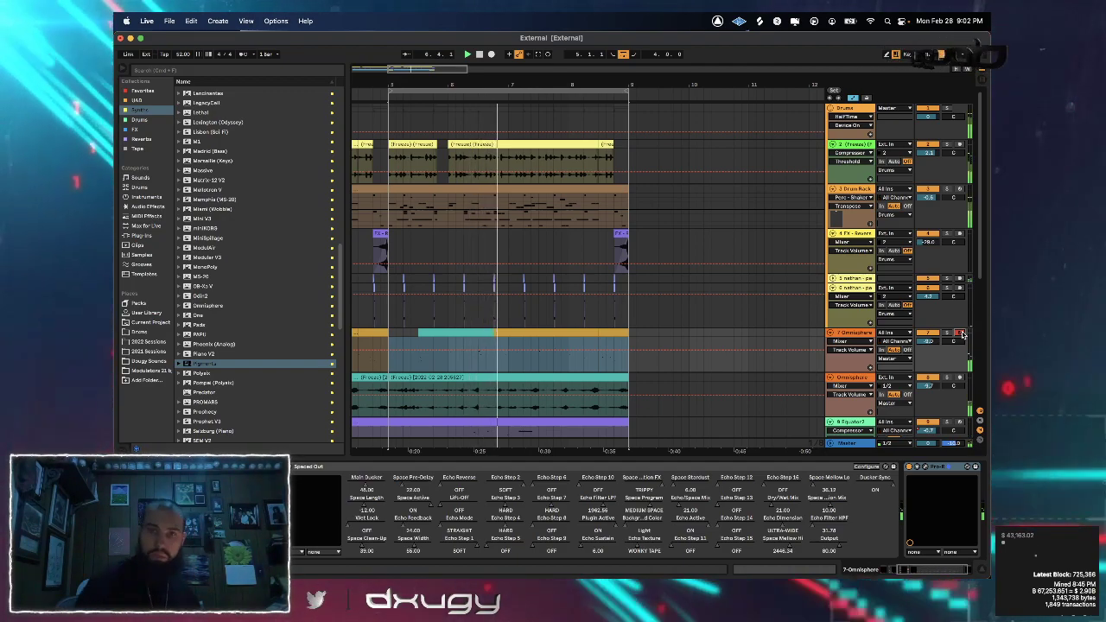
pyautogui.click(537, 54)
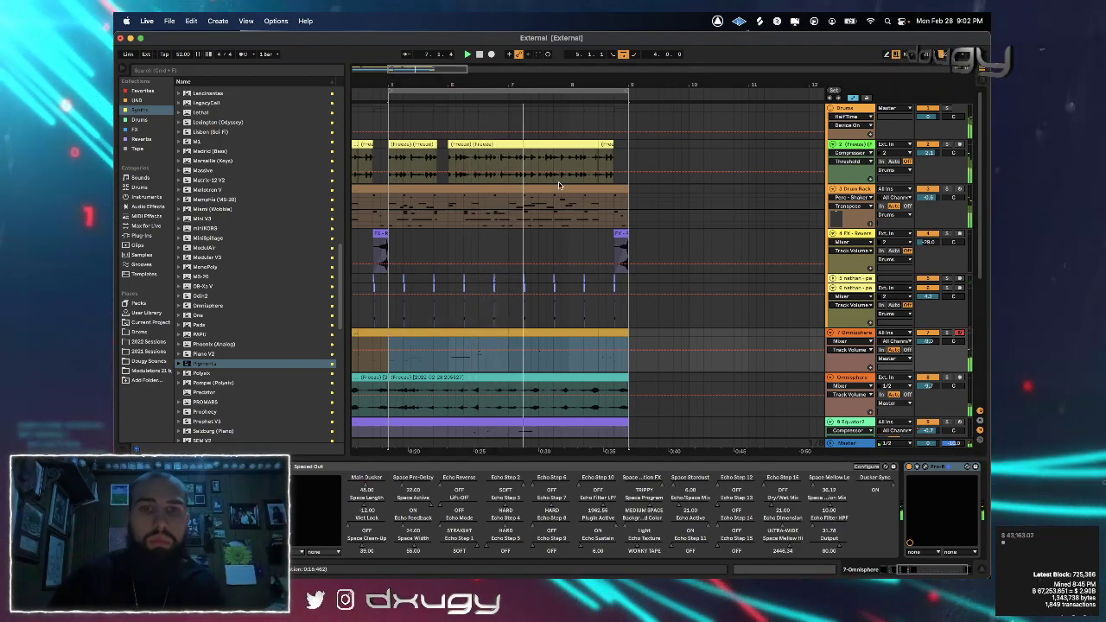
# Replay the section, switch off the frozen Omnisphere audio track and select the looped four bars
pyautogui.press('space')
pyautogui.press('space')
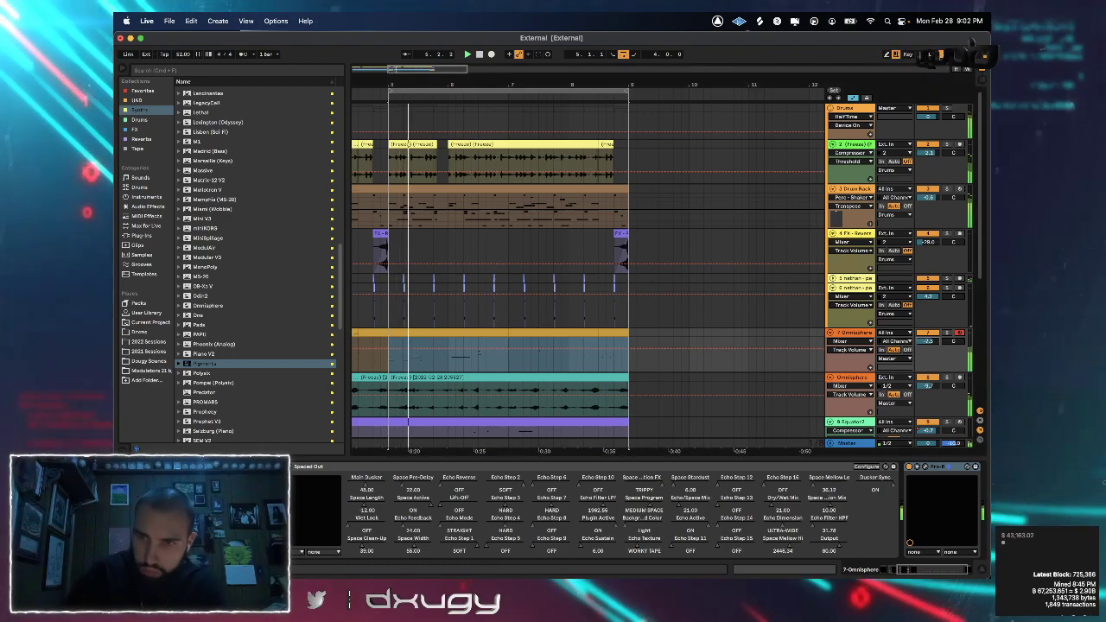
pyautogui.scroll(-3, 728, 314)
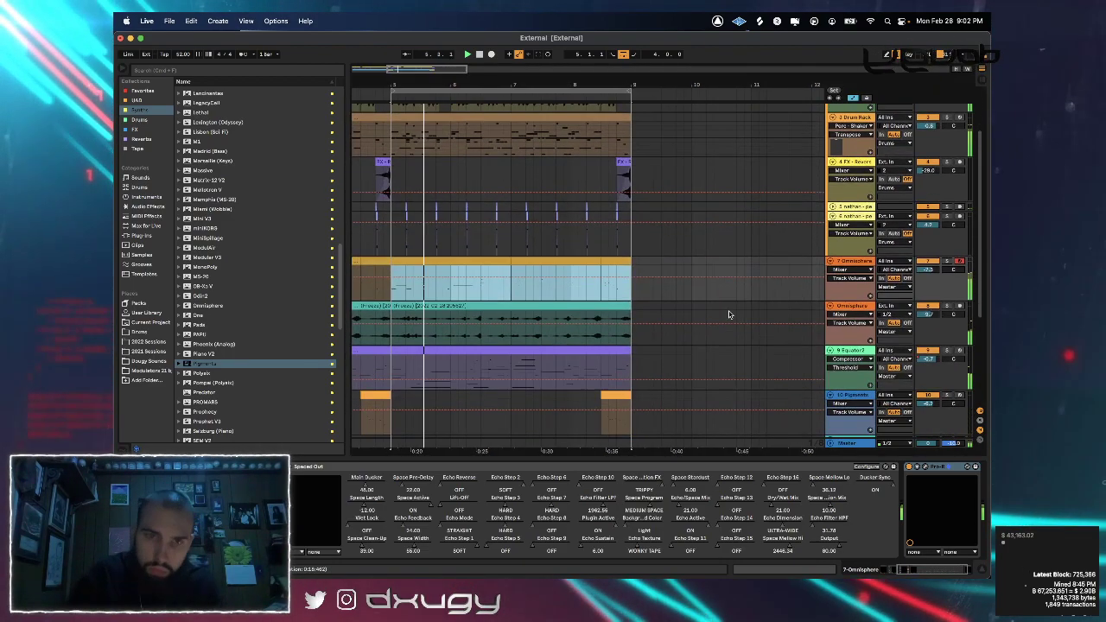
pyautogui.click(929, 308)
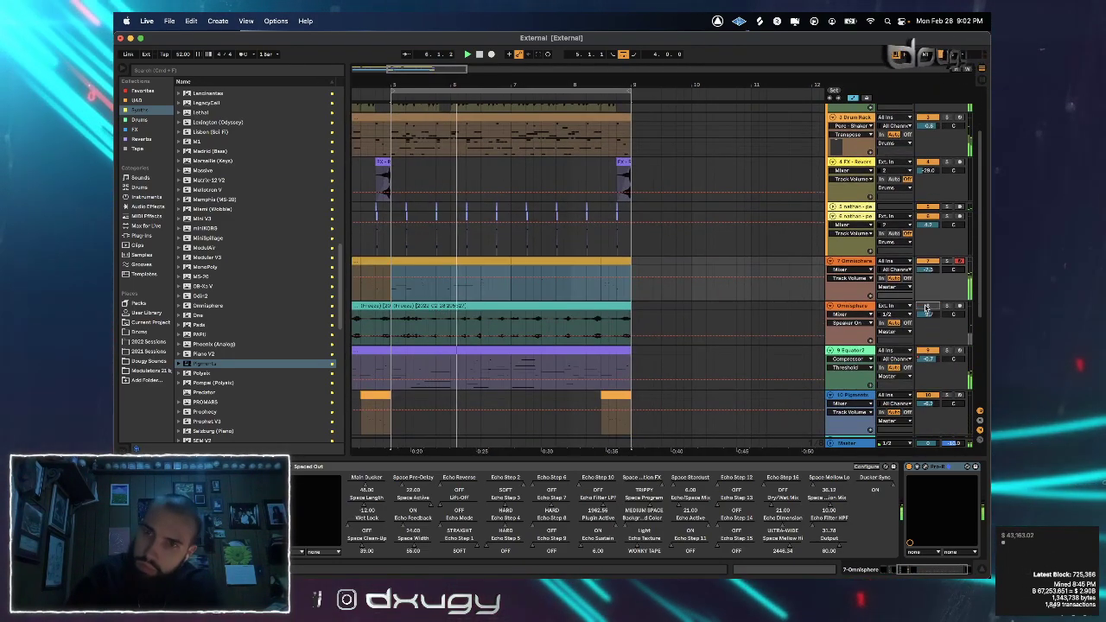
pyautogui.click(430, 326)
pyautogui.click(496, 91)
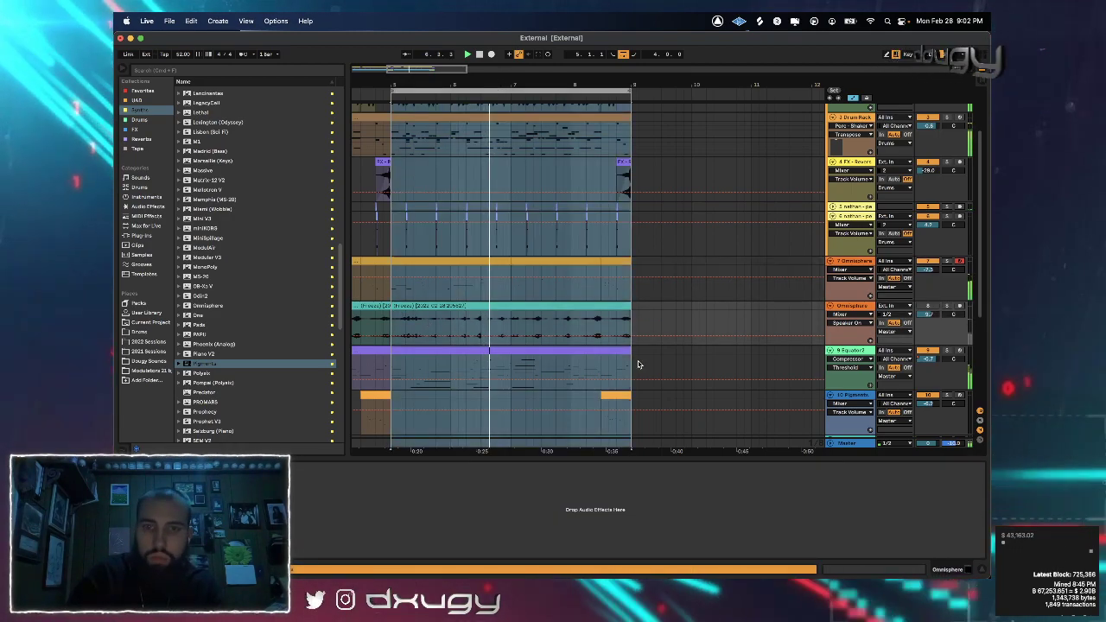
# Insert a MIDI track directly below Pigments, arm it and lower its volume to about -14.7 dB
pyautogui.scroll(-5, 657, 354)
pyautogui.click(861, 273)
pyautogui.rightClick(854, 270)
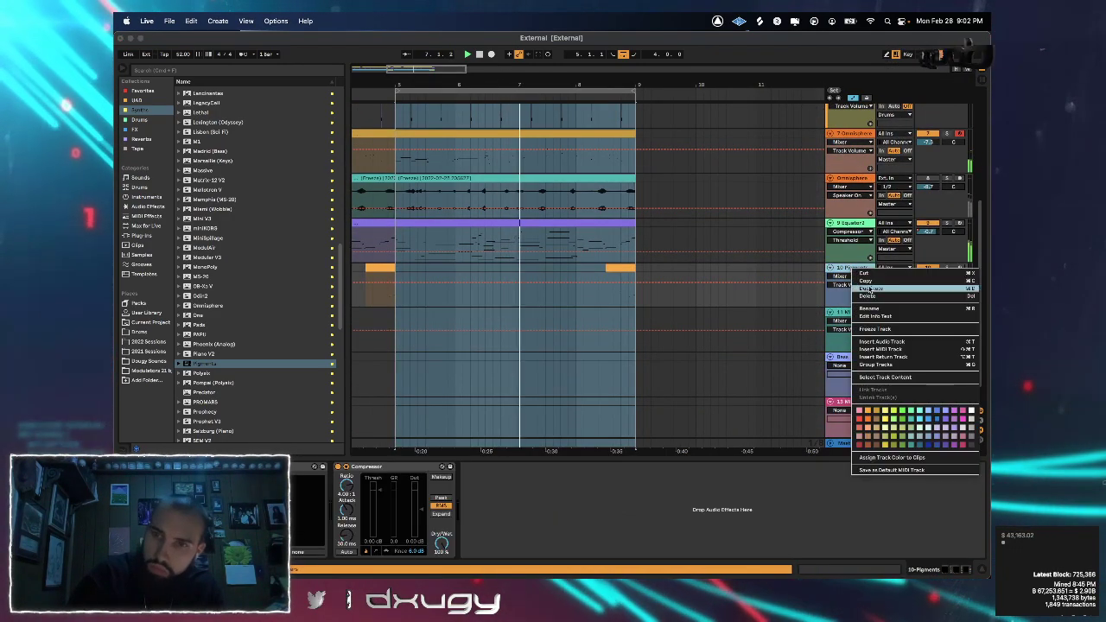
pyautogui.click(881, 349)
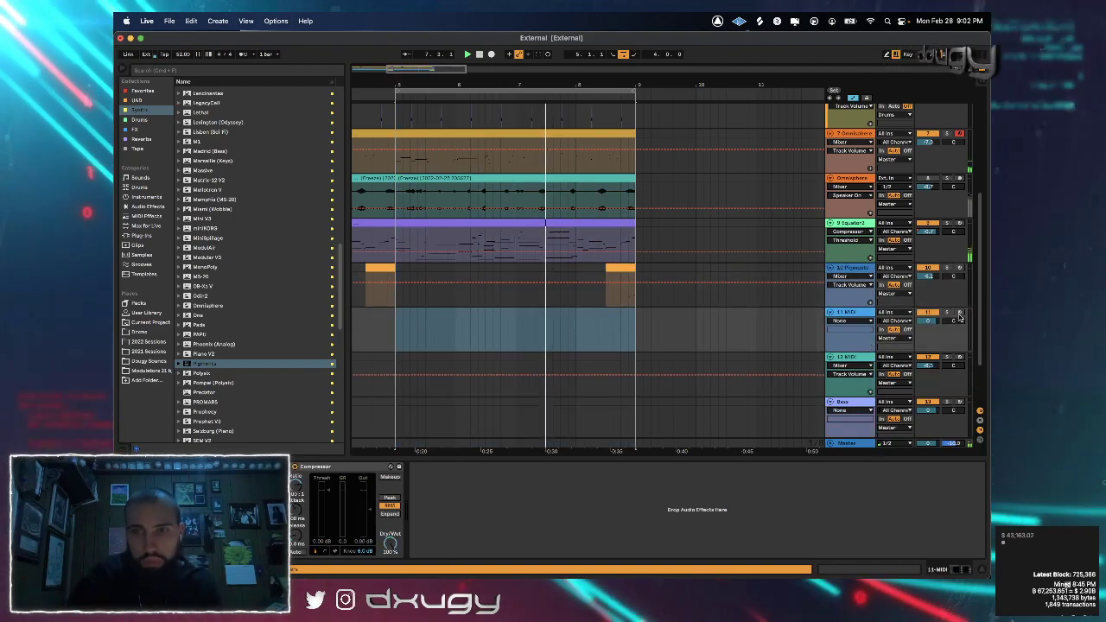
pyautogui.moveTo(936, 321); pyautogui.dragTo(936, 332)
# Create an empty four-bar MIDI clip on the new track from bar 5 to bar 9, and show the track's devices
pyautogui.moveTo(640, 318); pyautogui.dragTo(395, 318)
pyautogui.press('super+shift+m')
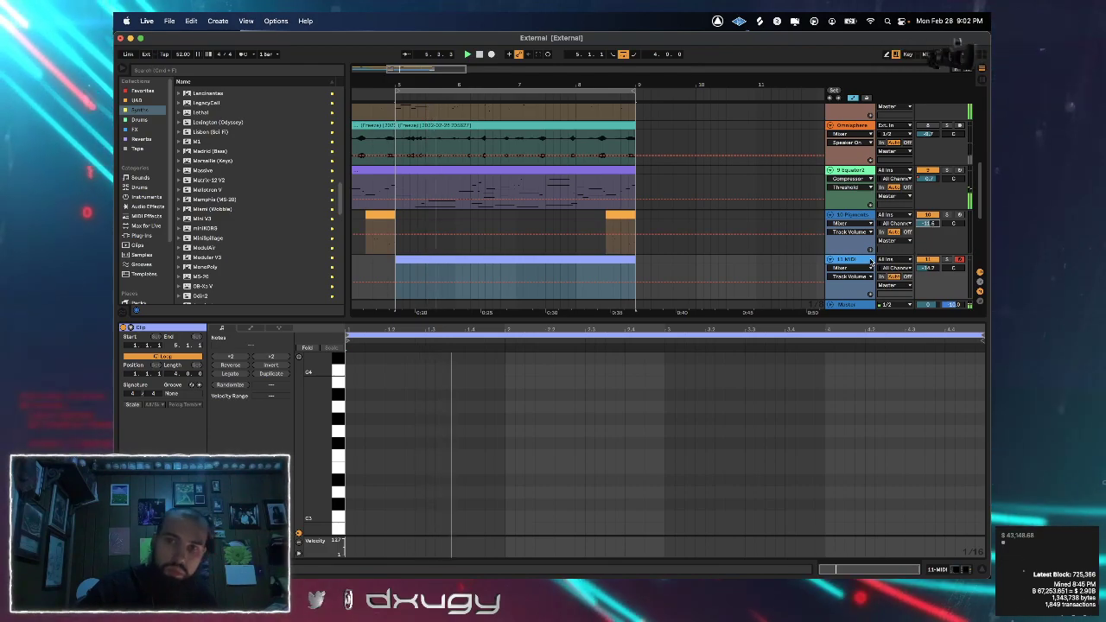
pyautogui.click(957, 571)
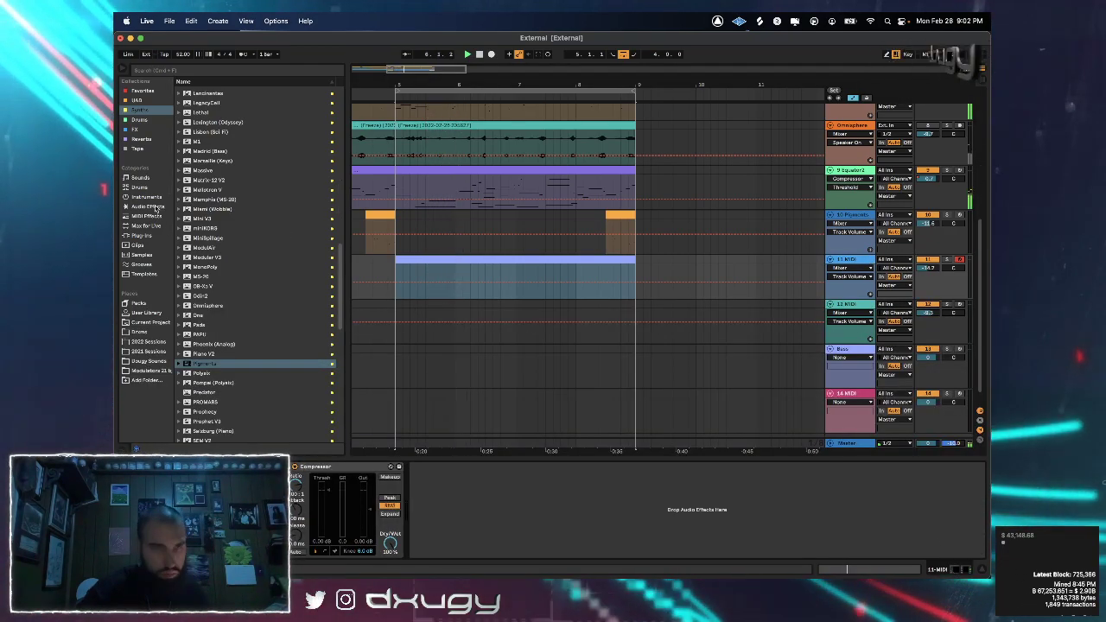
# Search the browser for Massive and load it onto MIDI track 12
pyautogui.click(207, 69)
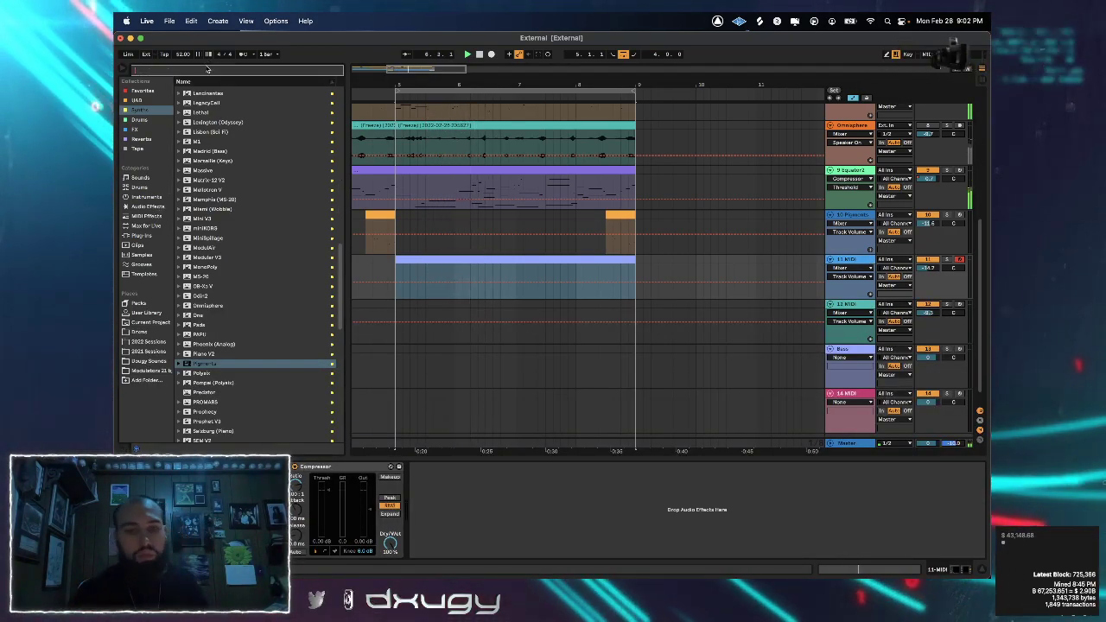
pyautogui.write('massi')
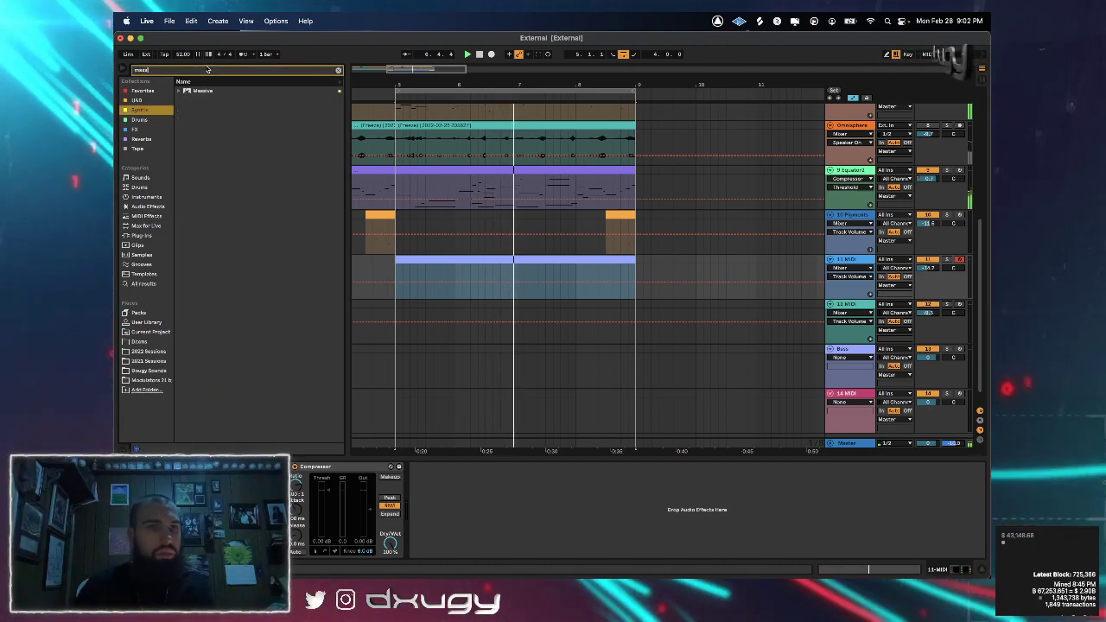
pyautogui.write('ive')
pyautogui.moveTo(203, 91); pyautogui.dragTo(487, 337)
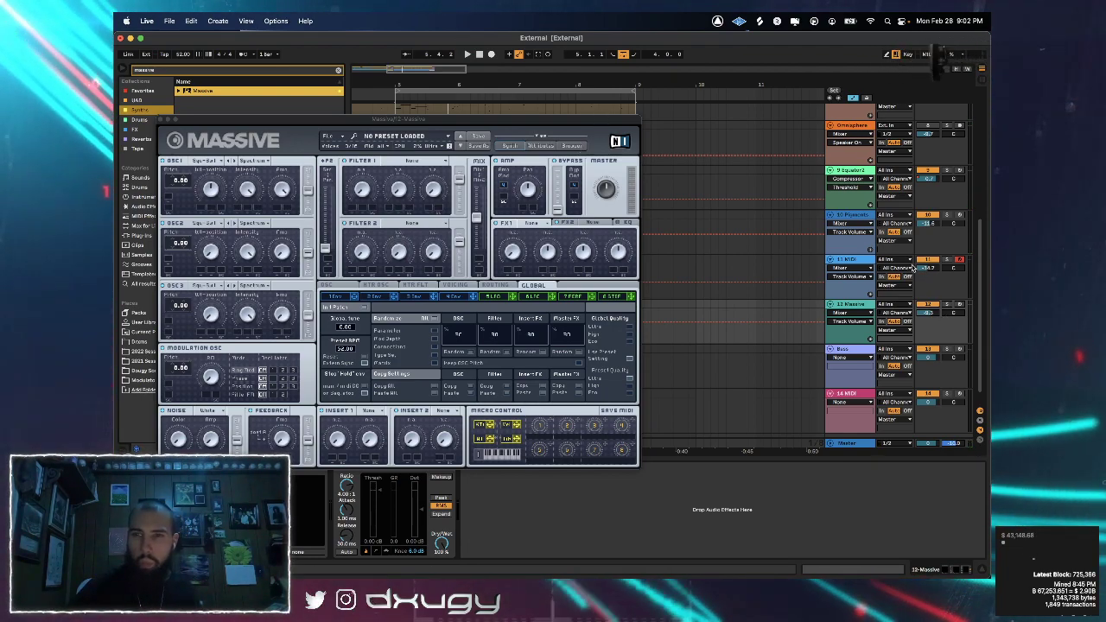
# Arm the Massive track for recording and open the audio preferences, moving the Massive window aside
pyautogui.click(959, 305)
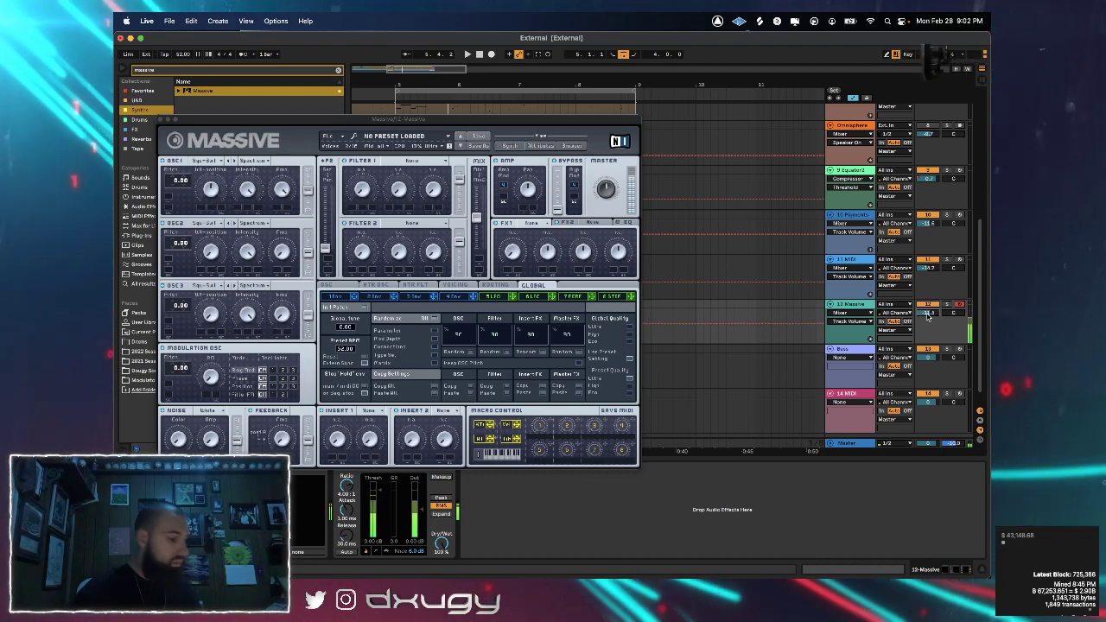
pyautogui.click(146, 22)
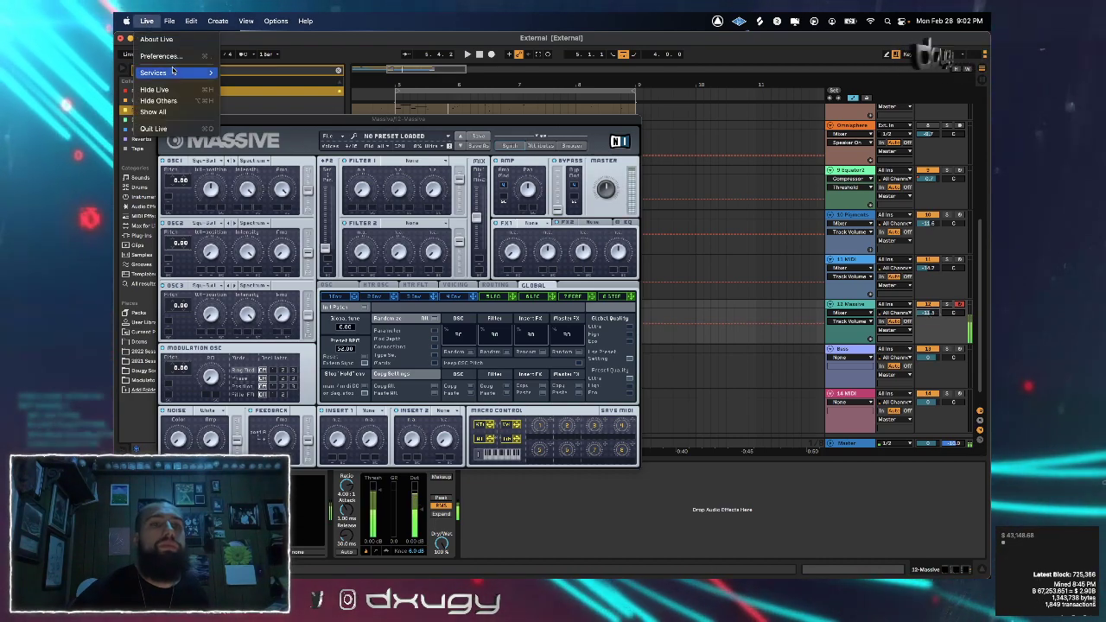
pyautogui.click(163, 56)
pyautogui.moveTo(255, 120); pyautogui.dragTo(482, 332)
pyautogui.click(593, 281)
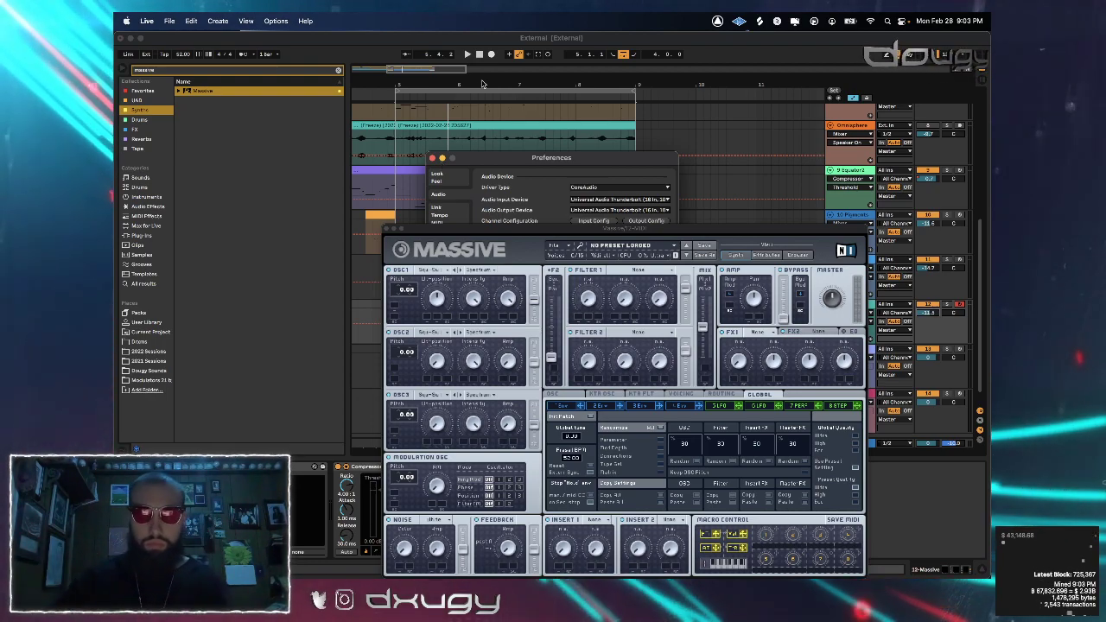
# Return to the arrangement and briefly play the looped section from bar 5
pyautogui.click(461, 99)
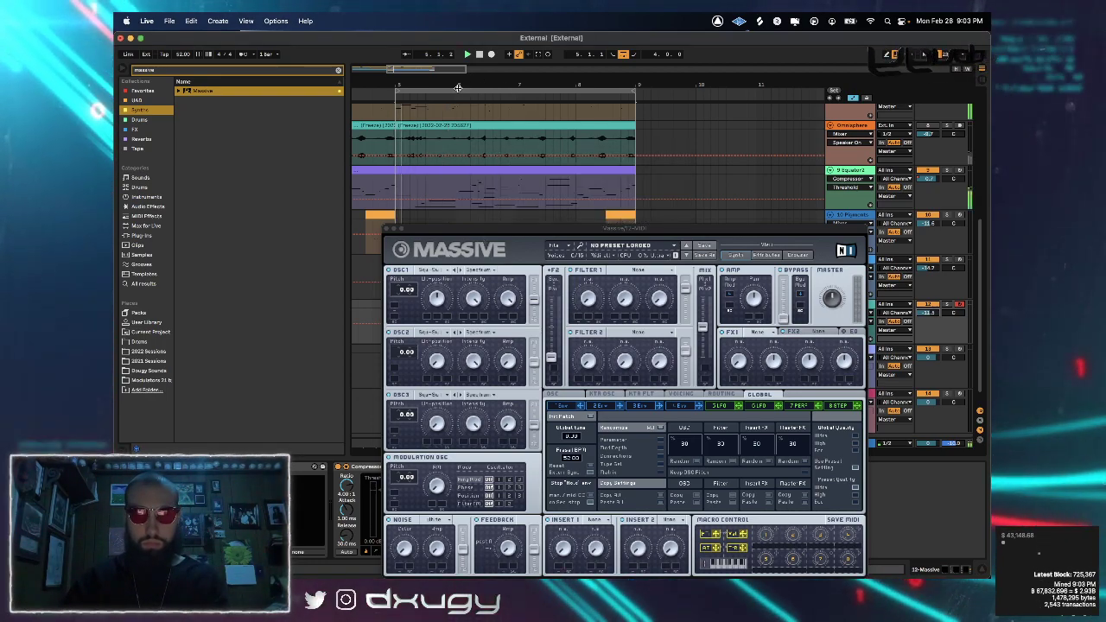
pyautogui.click(460, 92)
pyautogui.press('space')
# Reposition the Massive window, open its preset browser and load the Red Light preset
pyautogui.moveTo(578, 231); pyautogui.dragTo(537, 126)
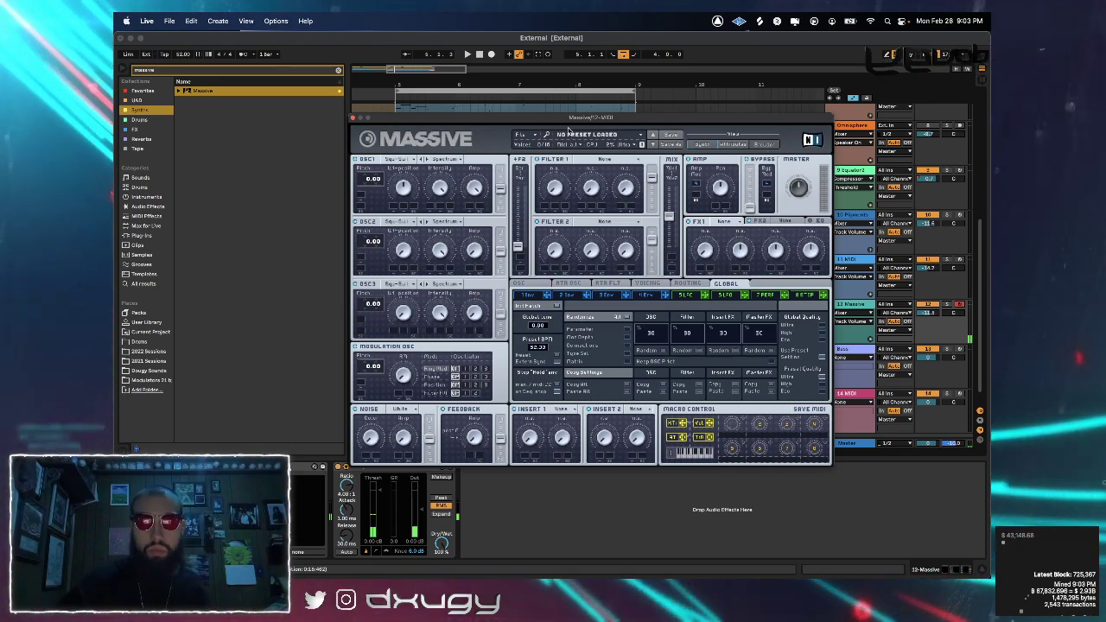
pyautogui.moveTo(568, 120); pyautogui.dragTo(550, 119)
pyautogui.click(532, 135)
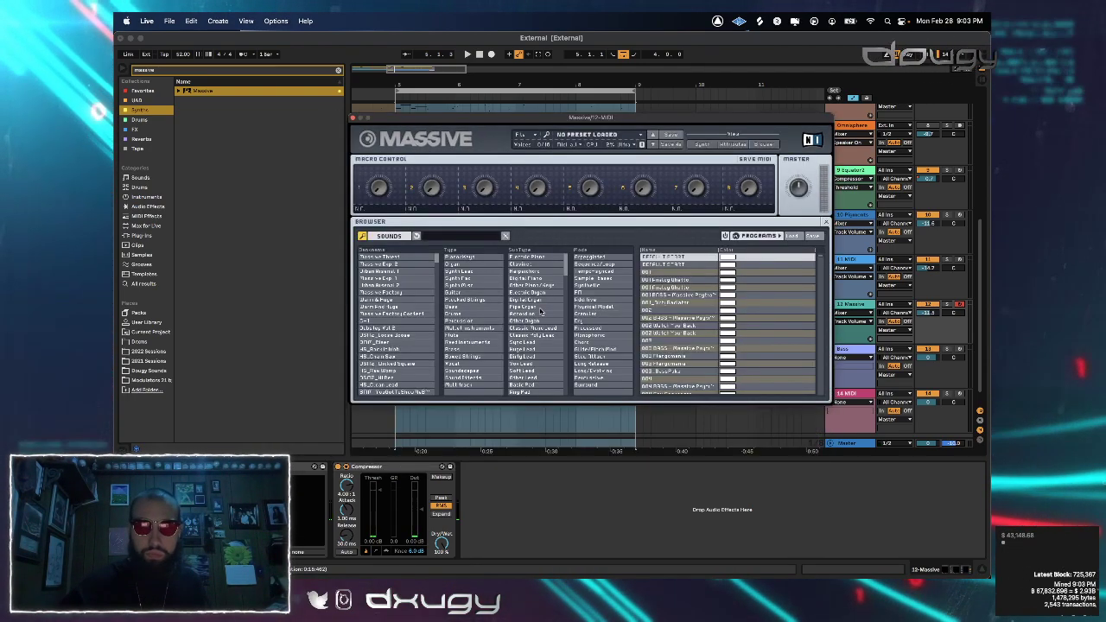
pyautogui.scroll(-5, 721, 318)
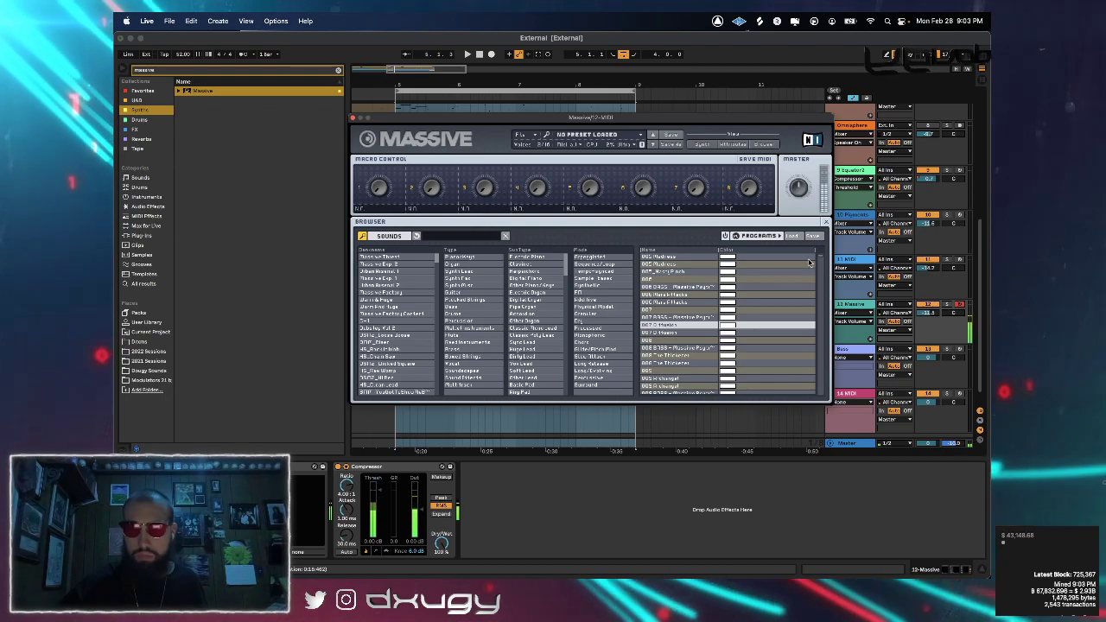
pyautogui.moveTo(822, 258); pyautogui.dragTo(821, 353)
pyautogui.doubleClick(733, 353)
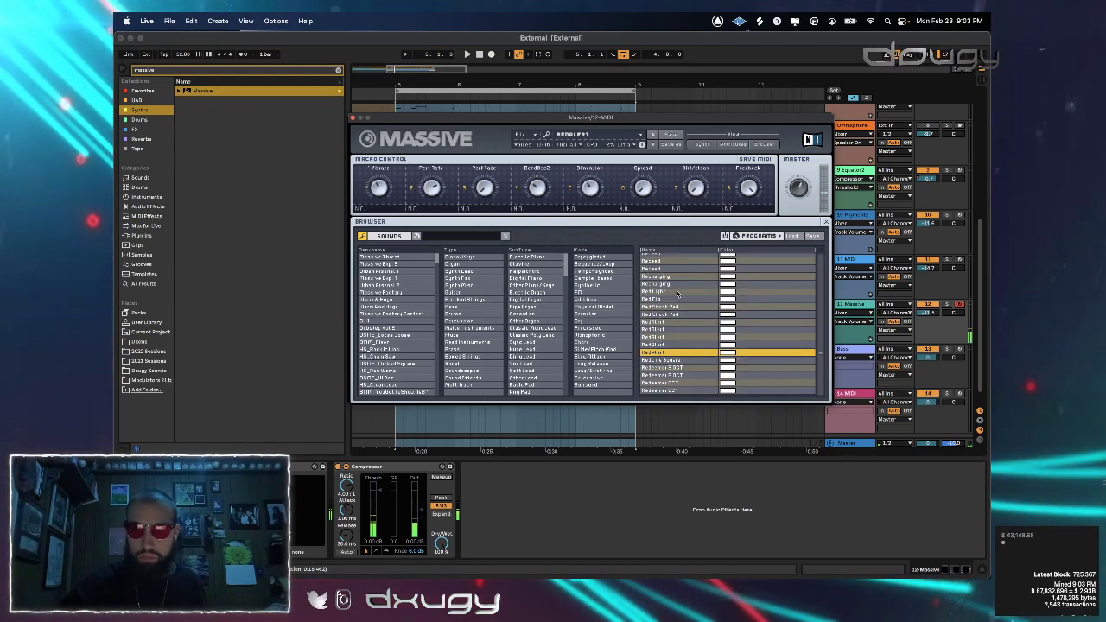
pyautogui.click(677, 292)
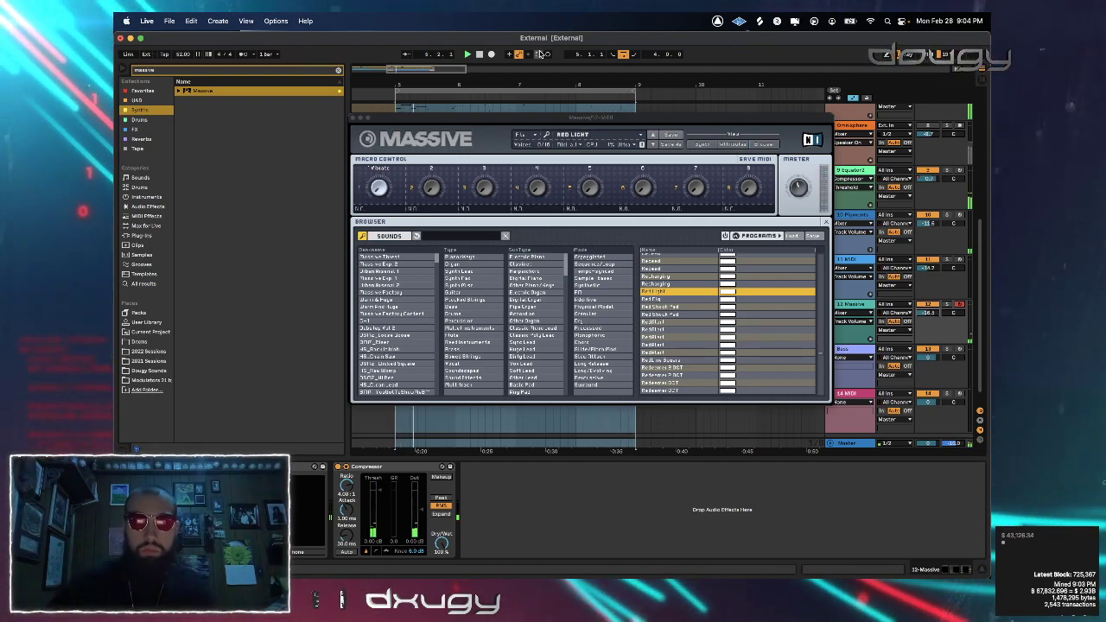
# Close the Massive window, stop playback and select the recorded four-bar Massive clip from bar 5 to bar 9
pyautogui.click(467, 53)
pyautogui.click(354, 118)
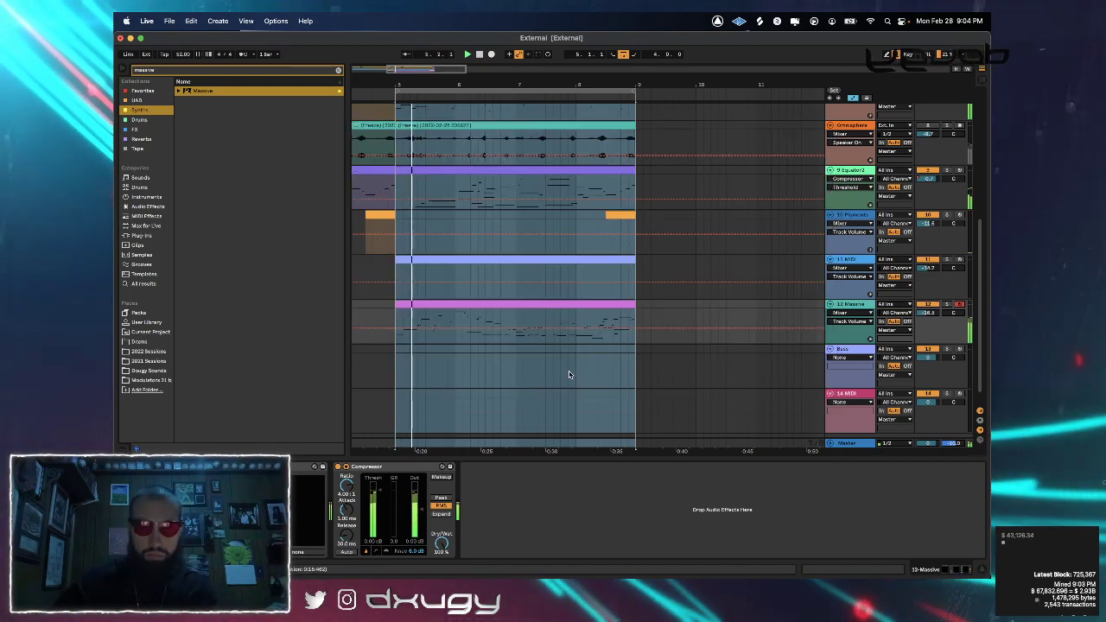
pyautogui.click(496, 304)
pyautogui.moveTo(469, 303); pyautogui.dragTo(512, 310)
pyautogui.moveTo(541, 306); pyautogui.dragTo(709, 316)
pyautogui.press('space')
pyautogui.moveTo(638, 304); pyautogui.dragTo(405, 307)
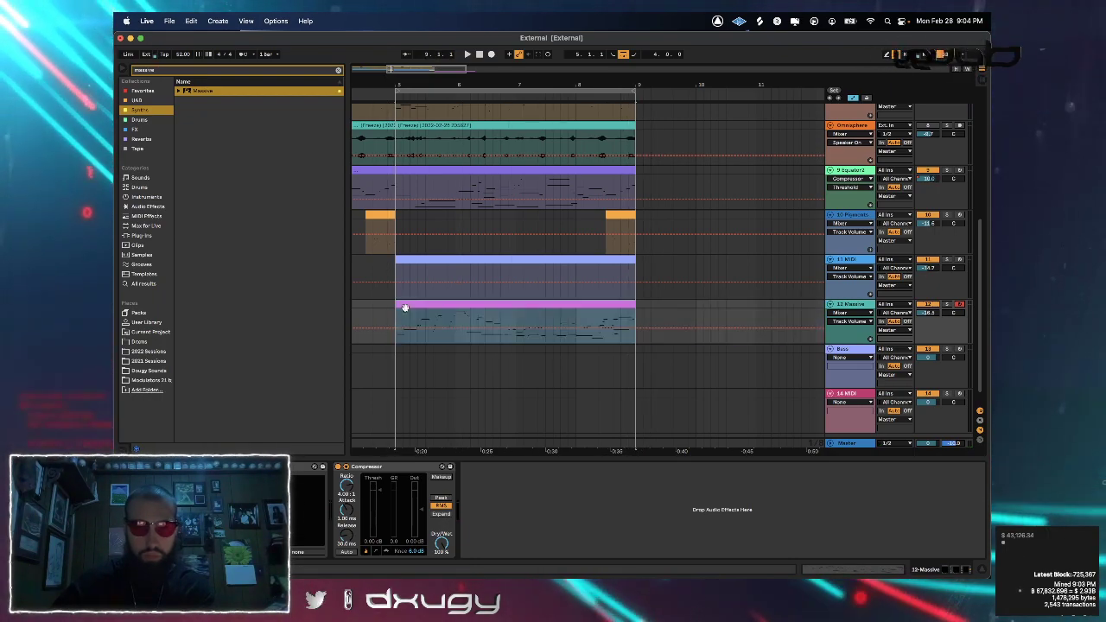
# Freeze the Massive track, duplicate it and flatten the original into audio
pyautogui.rightClick(869, 308)
pyautogui.click(824, 366)
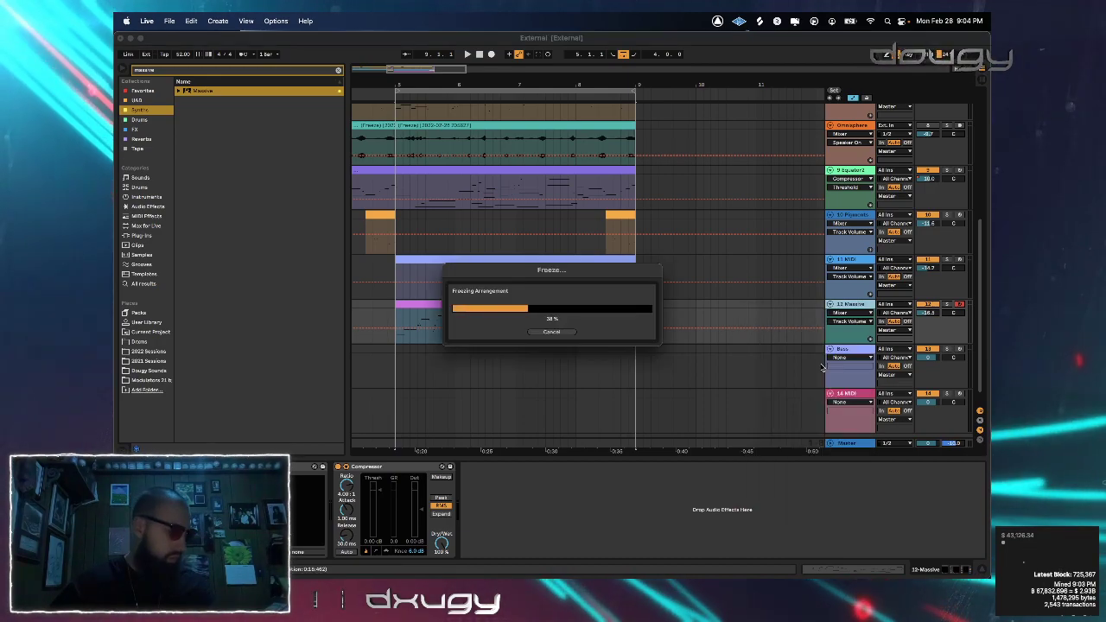
pyautogui.rightClick(740, 306)
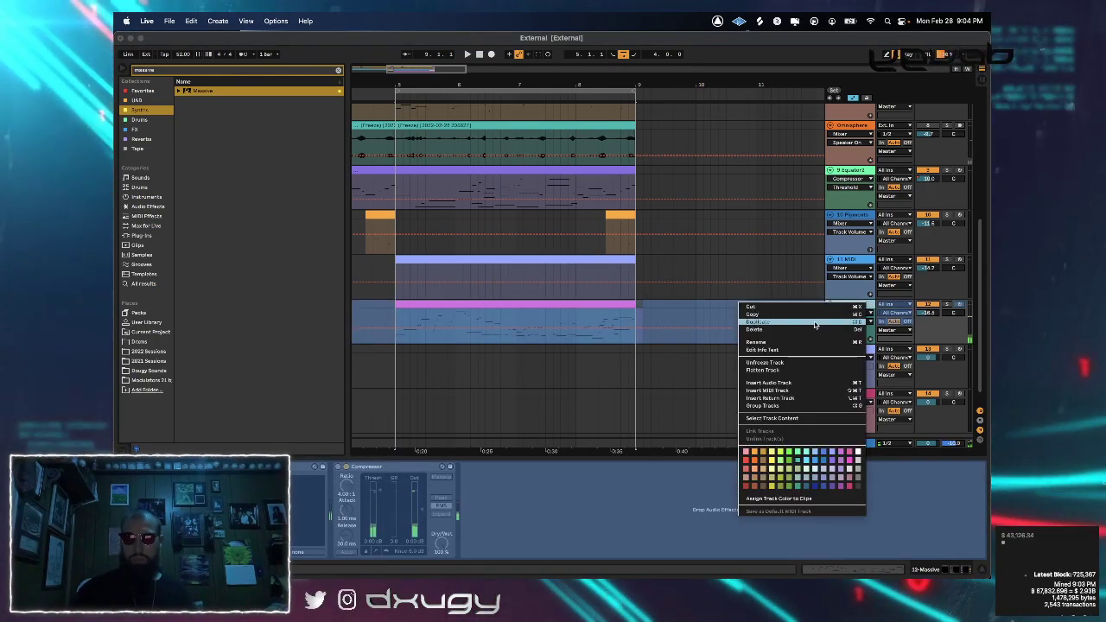
pyautogui.click(814, 322)
pyautogui.rightClick(868, 308)
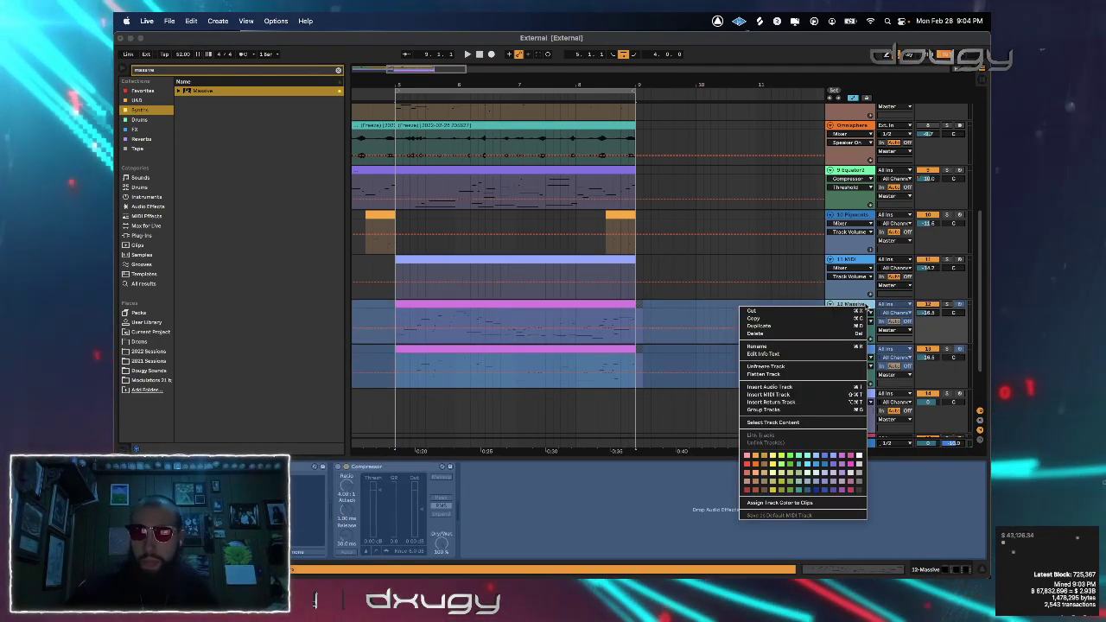
pyautogui.click(764, 373)
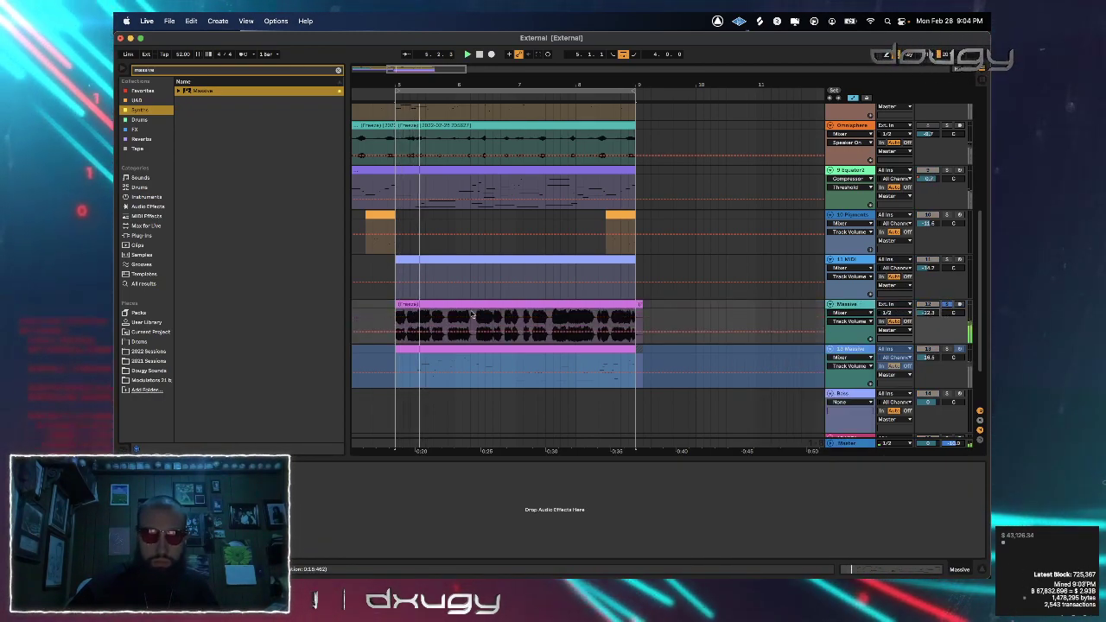
# Unsolo the flattened Massive audio track, lower its volume to about -27.8 dB and switch off the frozen duplicate
pyautogui.click(947, 304)
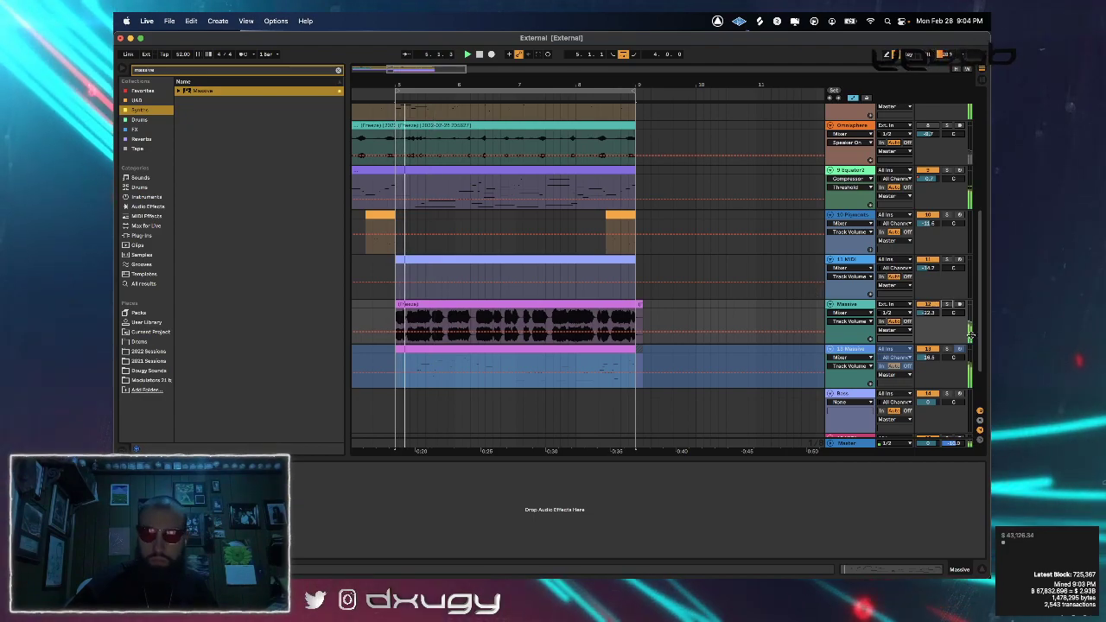
pyautogui.moveTo(971, 335); pyautogui.dragTo(970, 353)
pyautogui.click(930, 349)
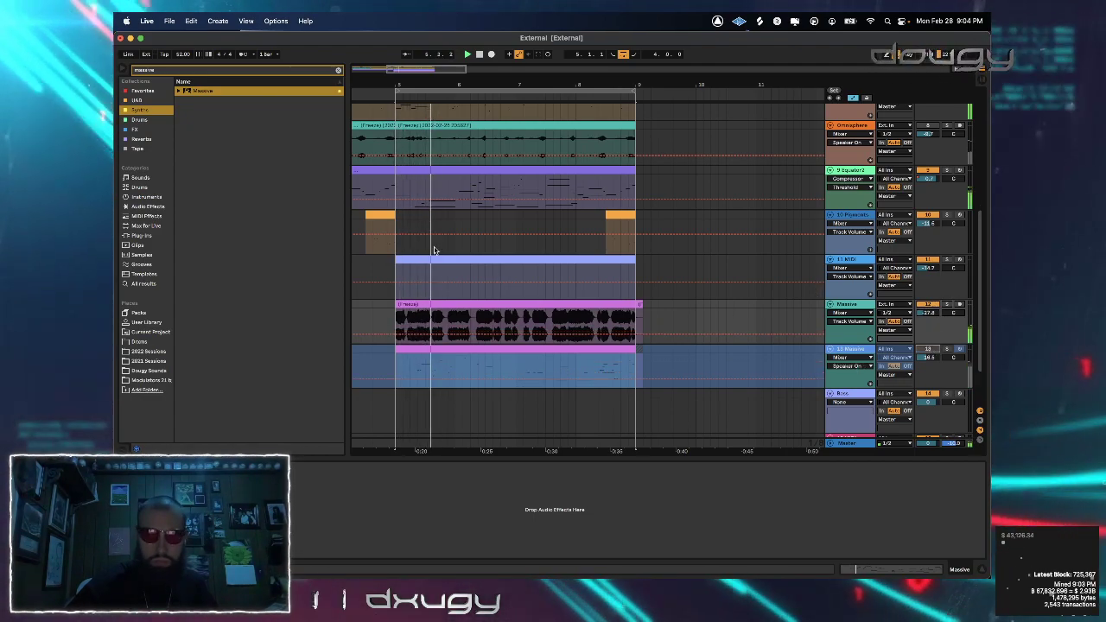
# Audition the flattened Massive audio and split the clip within the second and third beats of bar 5
pyautogui.moveTo(418, 83); pyautogui.dragTo(422, 251)
pyautogui.press('space')
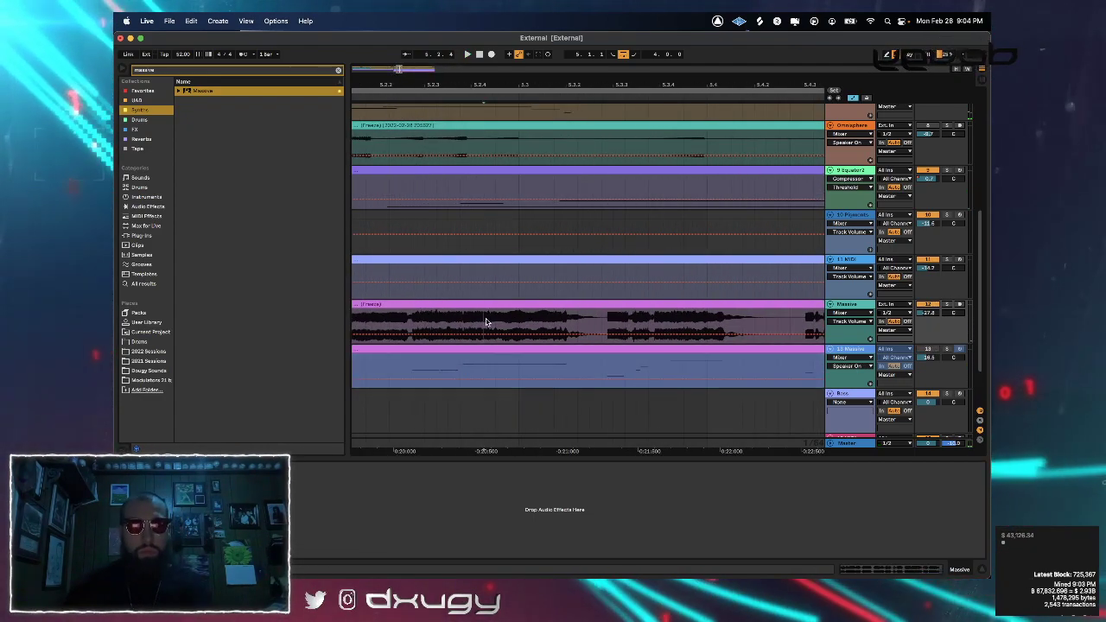
pyautogui.press('space')
pyautogui.click(413, 320)
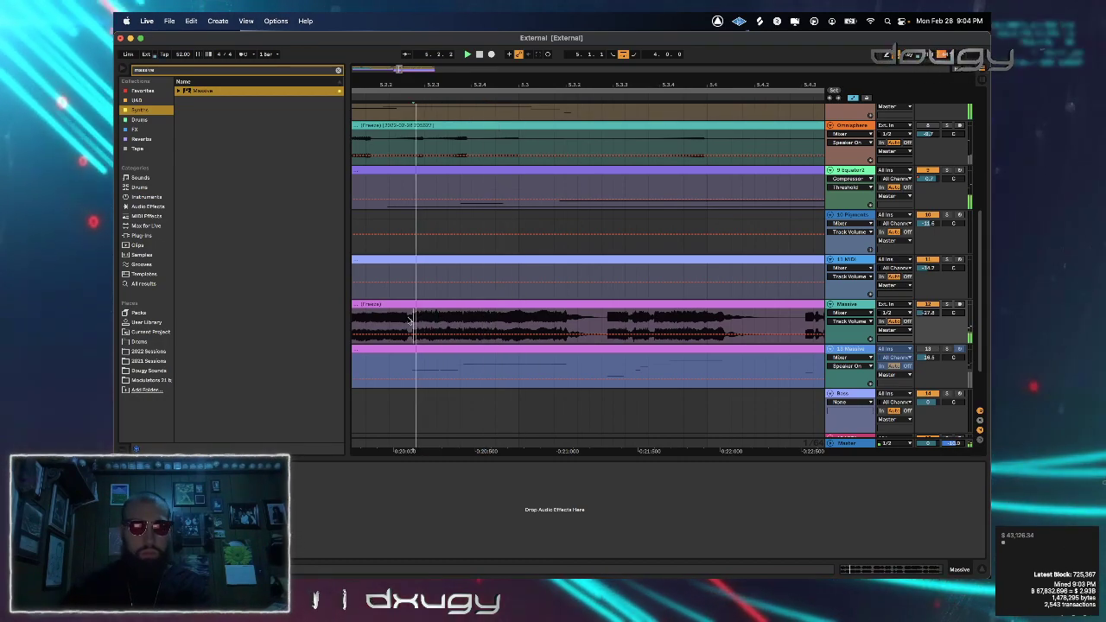
pyautogui.press('super+e')
pyautogui.press('space')
pyautogui.click(438, 304)
pyautogui.press('space')
pyautogui.click(603, 321)
pyautogui.press('super+e')
pyautogui.press('space')
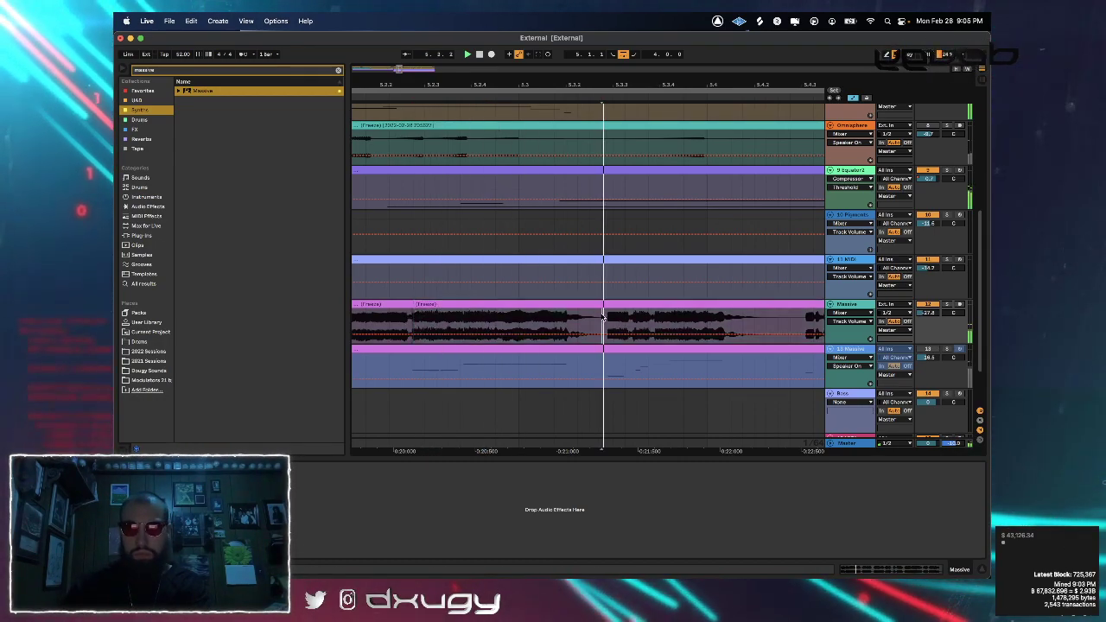
# Delete the opening piece of the Massive audio, before the first split in bar 5
pyautogui.press('space')
pyautogui.doubleClick(573, 306)
pyautogui.press('space')
pyautogui.click(385, 261)
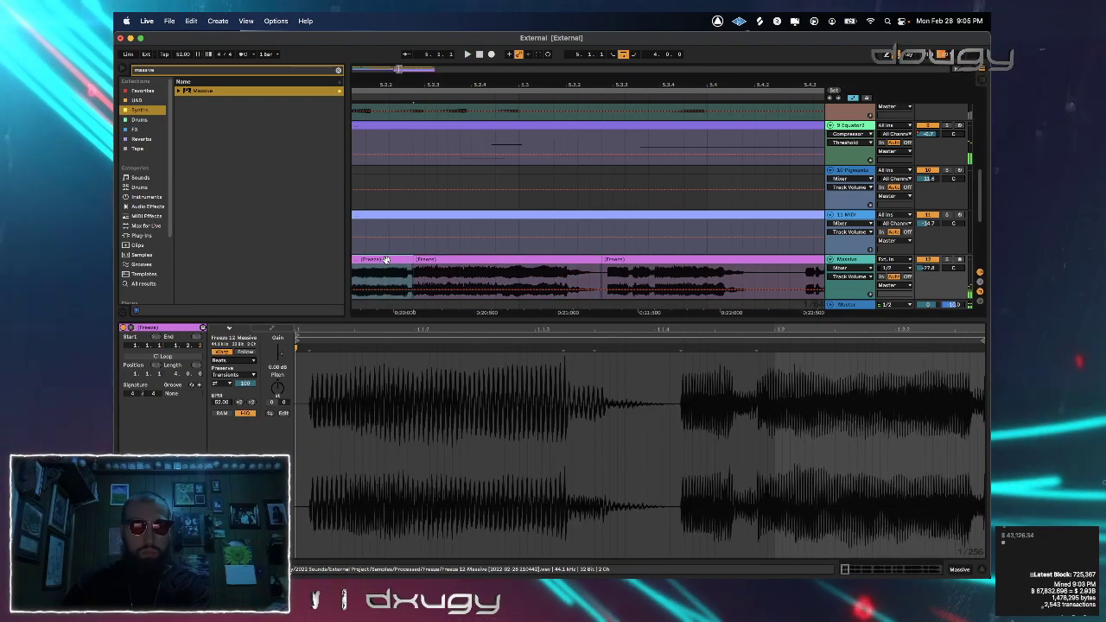
pyautogui.press('Delete')
# Audition the remaining Massive audio, split it at about 6.1.3 and delete the piece that follows
pyautogui.click(488, 258)
pyautogui.press('space')
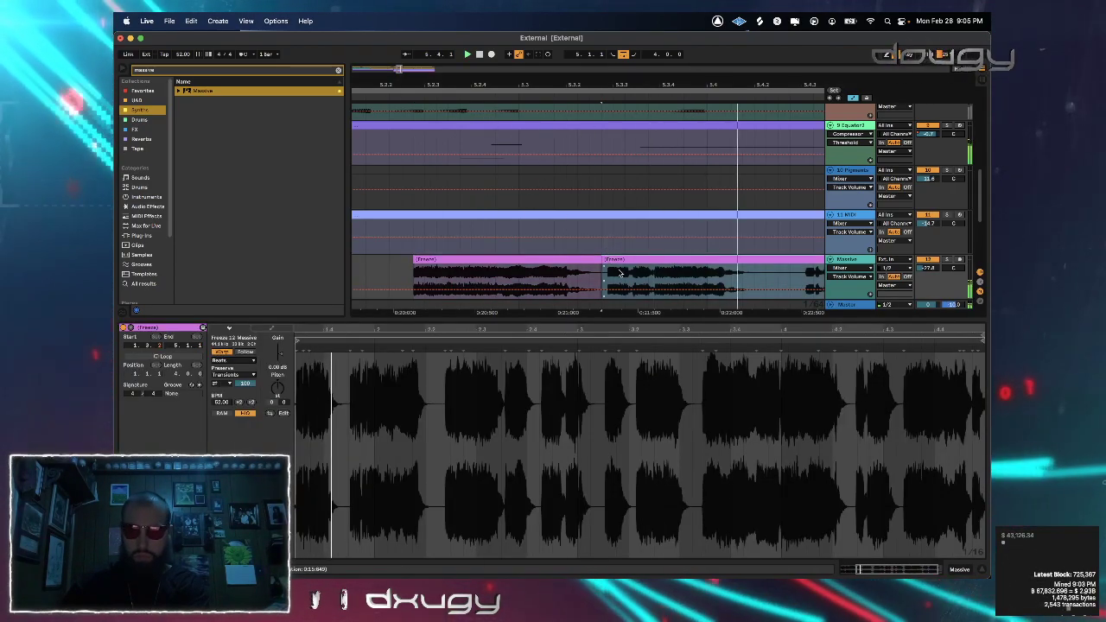
pyautogui.moveTo(714, 86); pyautogui.dragTo(536, 72)
pyautogui.press('space')
pyautogui.press('space')
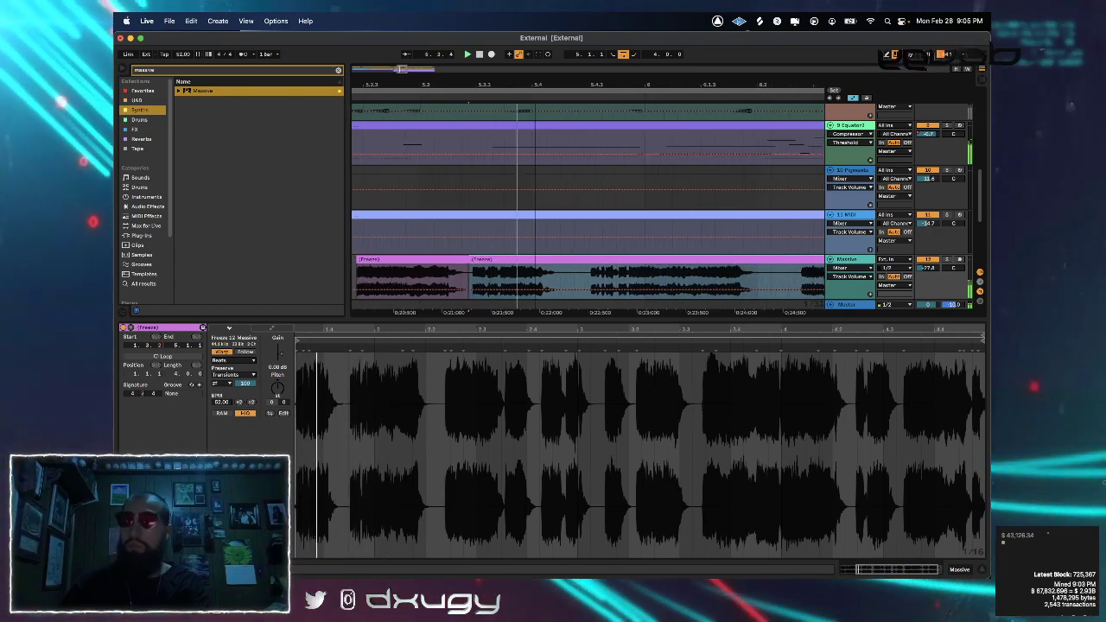
pyautogui.moveTo(589, 84); pyautogui.dragTo(494, 150)
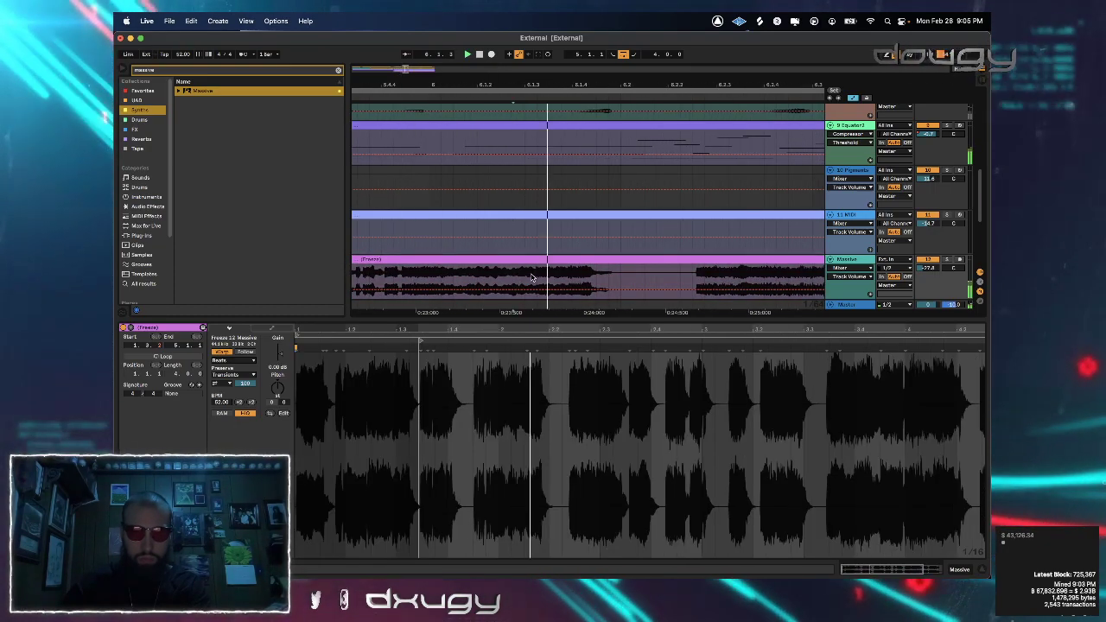
pyautogui.click(538, 275)
pyautogui.press('super+e')
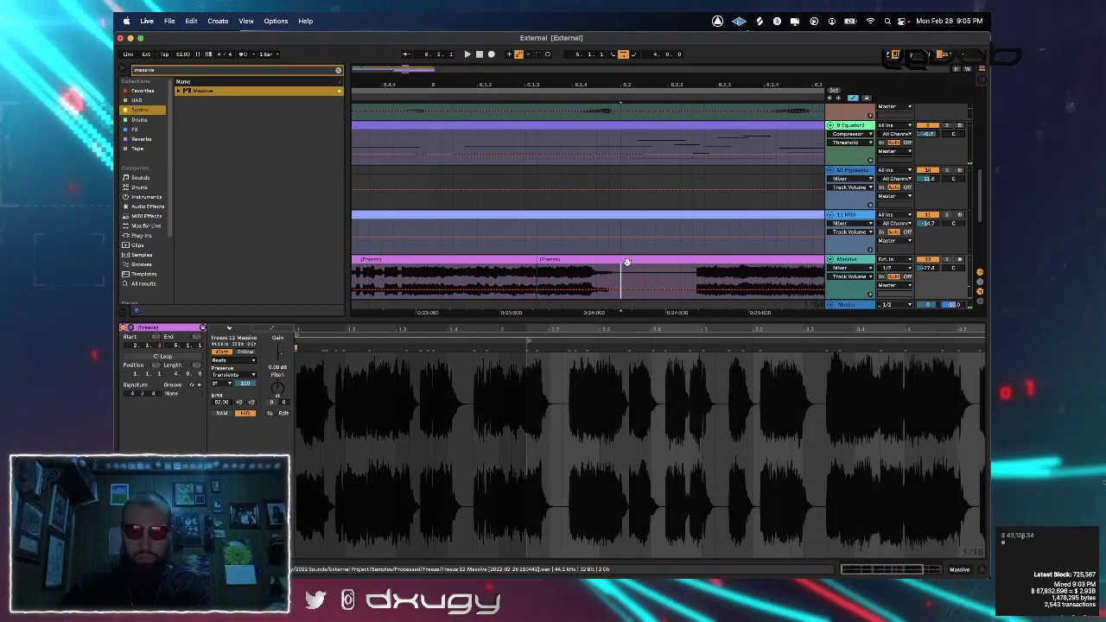
pyautogui.press('Delete')
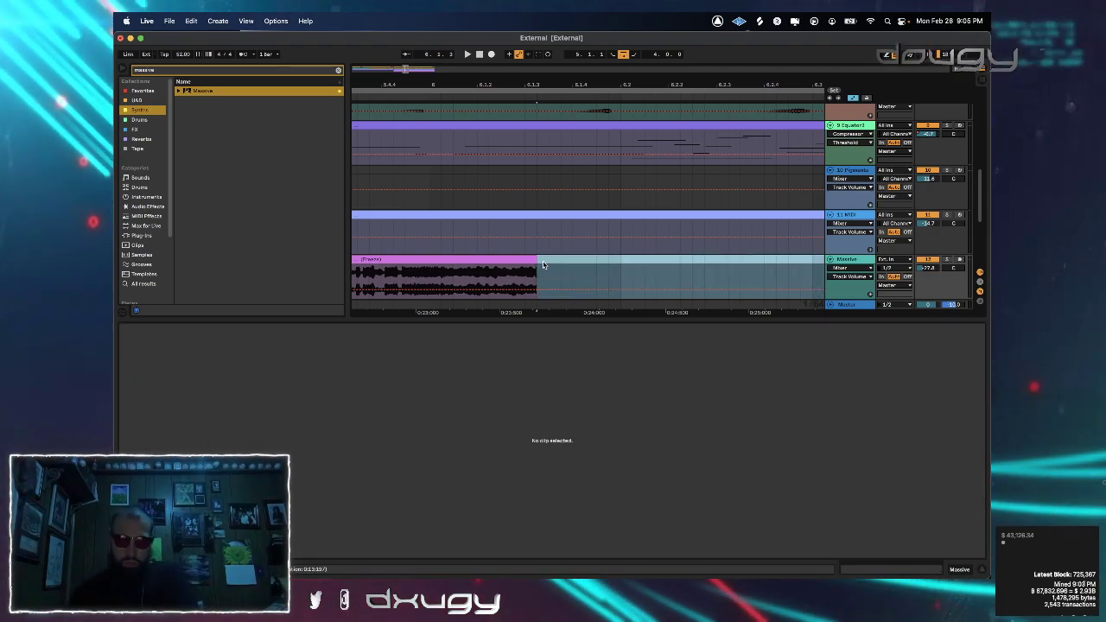
# Hide the automation lanes, add a short fade-out to the end of the trimmed Massive clip and play it
pyautogui.click(853, 98)
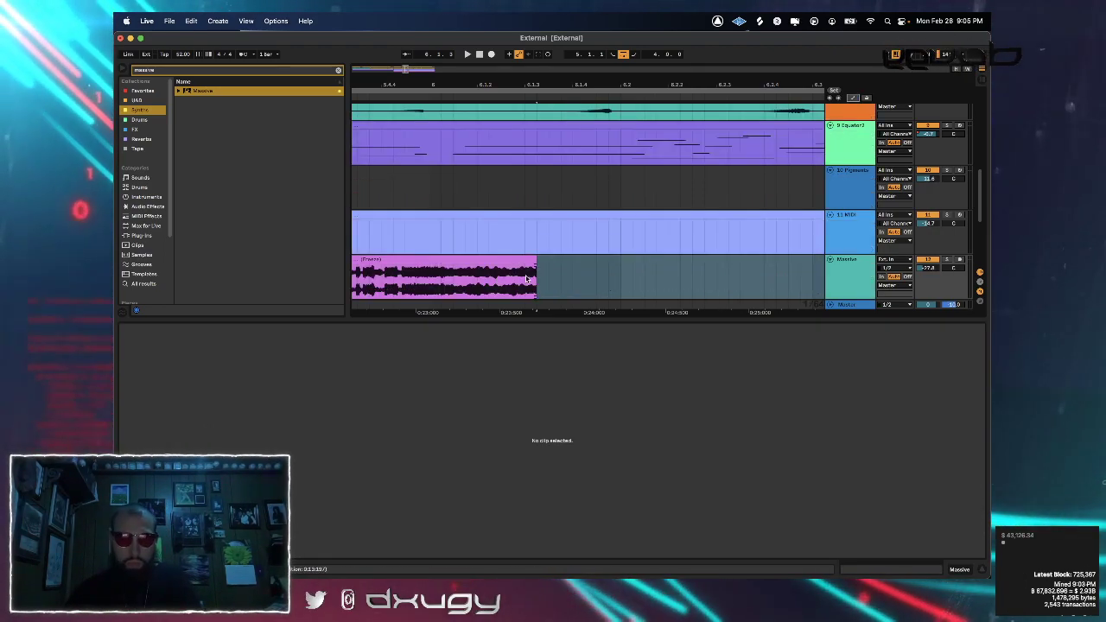
pyautogui.moveTo(535, 265); pyautogui.dragTo(524, 265)
pyautogui.click(316, 275)
pyautogui.click(401, 281)
pyautogui.press('space')
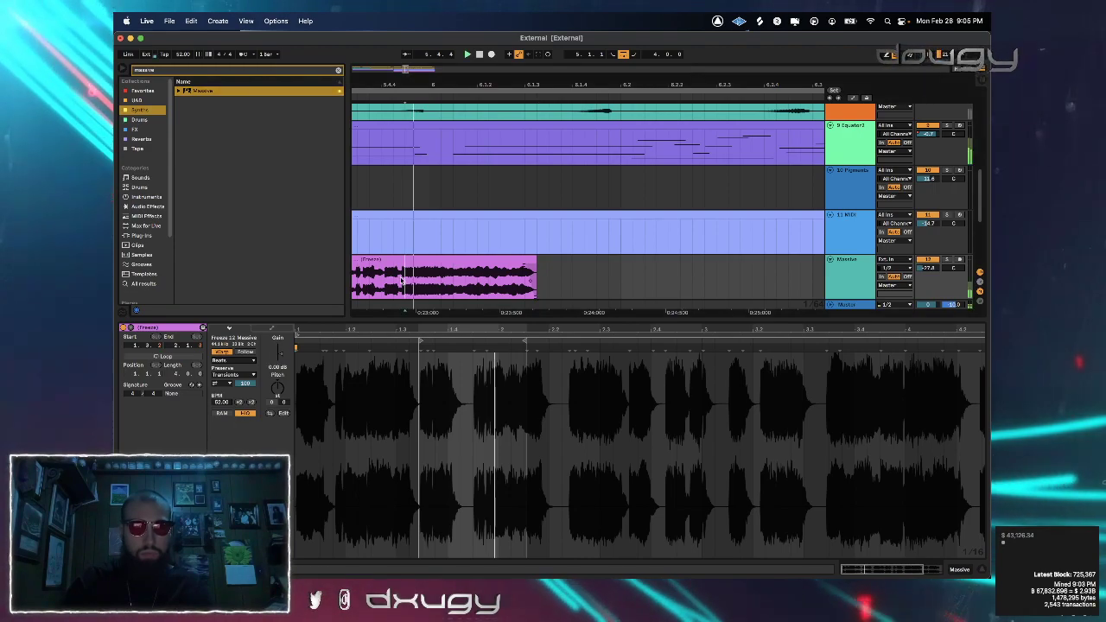
# Replay the trimmed Massive phrase with the other tracks and lower the Massive track's volume further
pyautogui.moveTo(583, 83); pyautogui.dragTo(582, 39)
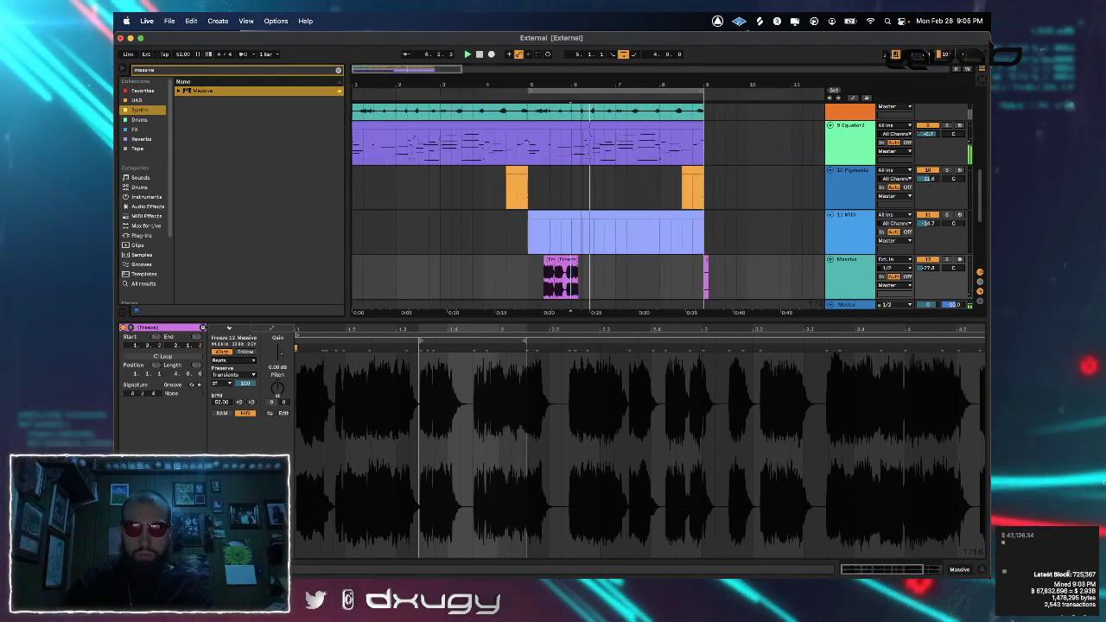
pyautogui.click(575, 91)
pyautogui.press('space')
pyautogui.press('space')
pyautogui.moveTo(566, 83); pyautogui.dragTo(565, 127)
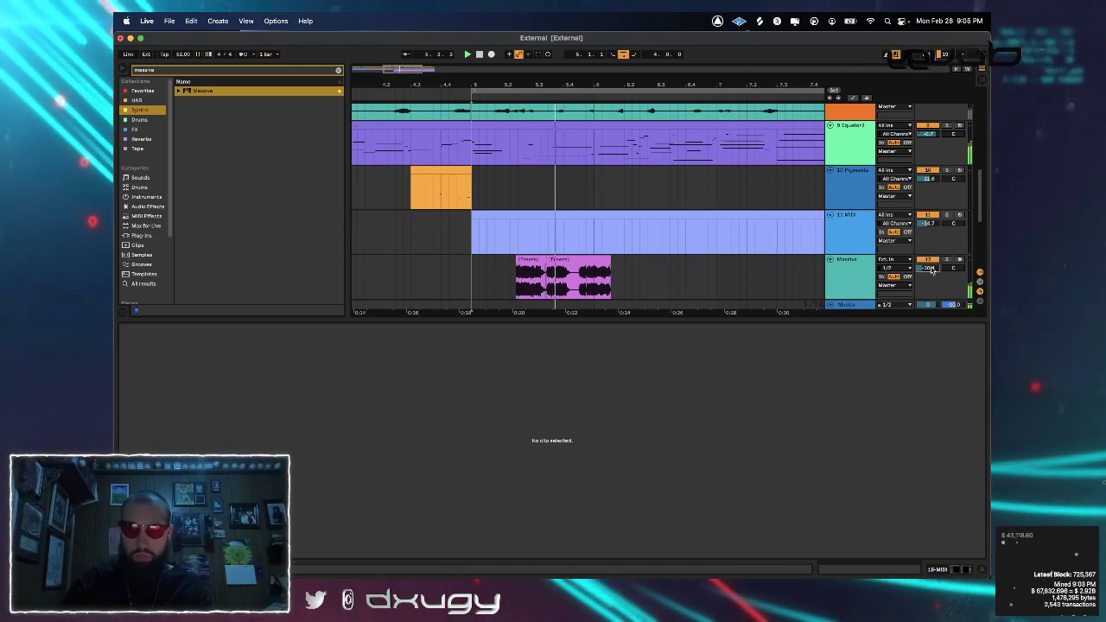
# Clear the browser search and look through the effects in the FX collection
pyautogui.click(140, 235)
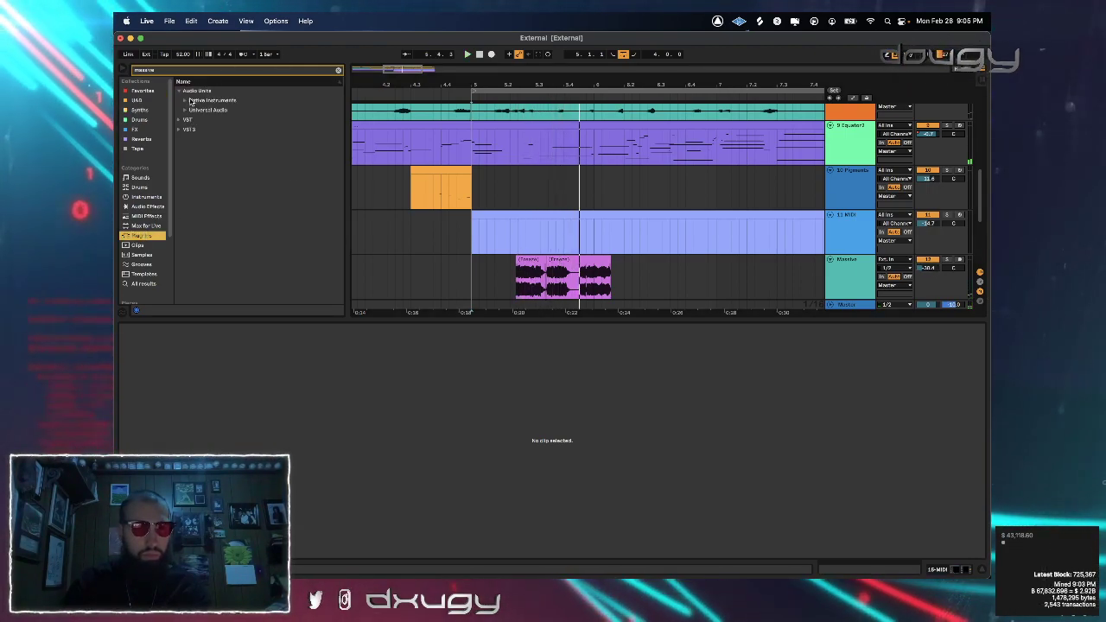
pyautogui.click(336, 70)
pyautogui.click(135, 129)
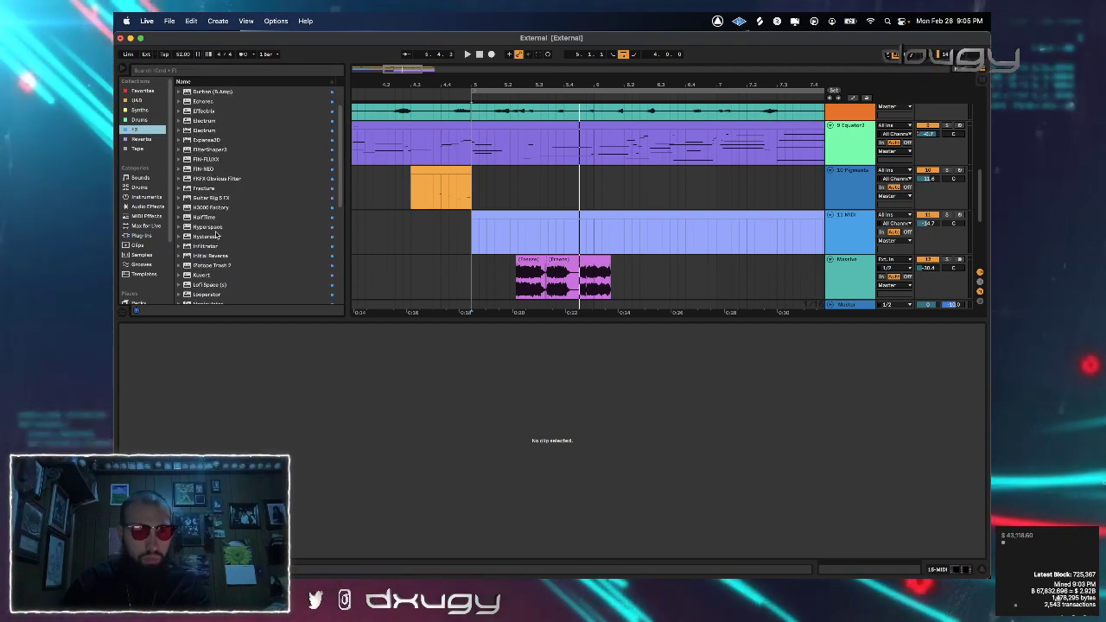
pyautogui.scroll(-5, 238, 208)
pyautogui.scroll(1, 233, 222)
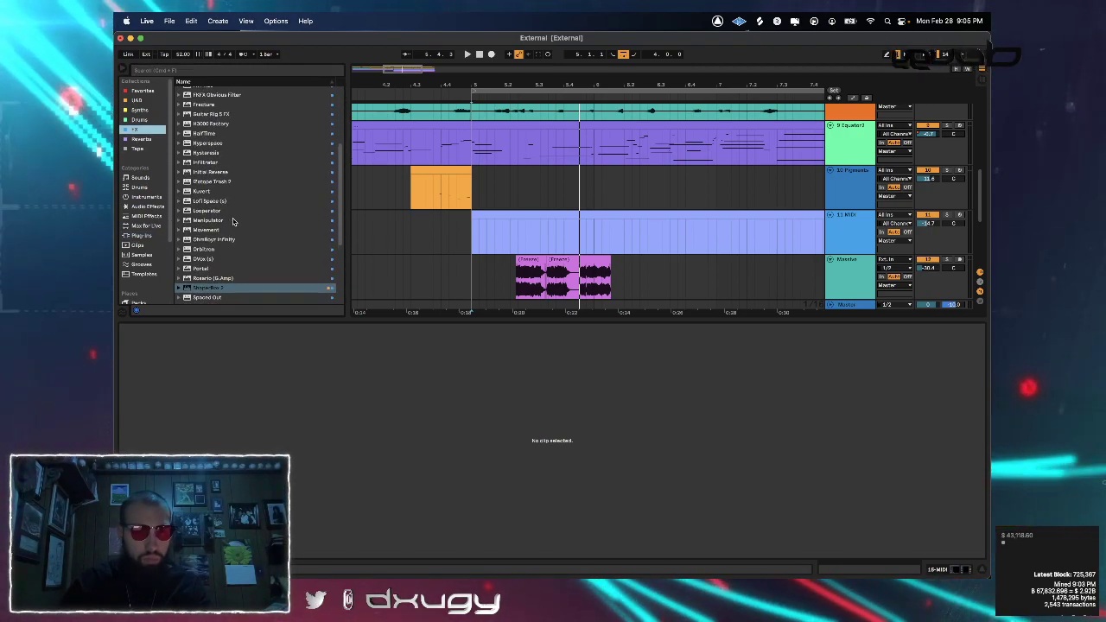
pyautogui.scroll(-2, 215, 267)
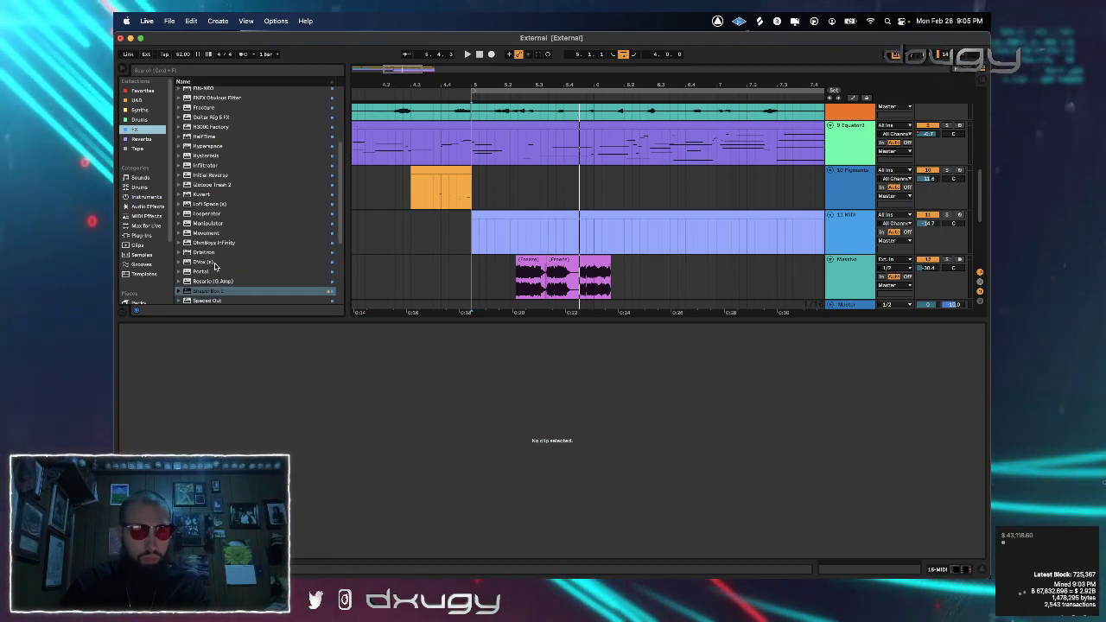
pyautogui.scroll(-1, 215, 267)
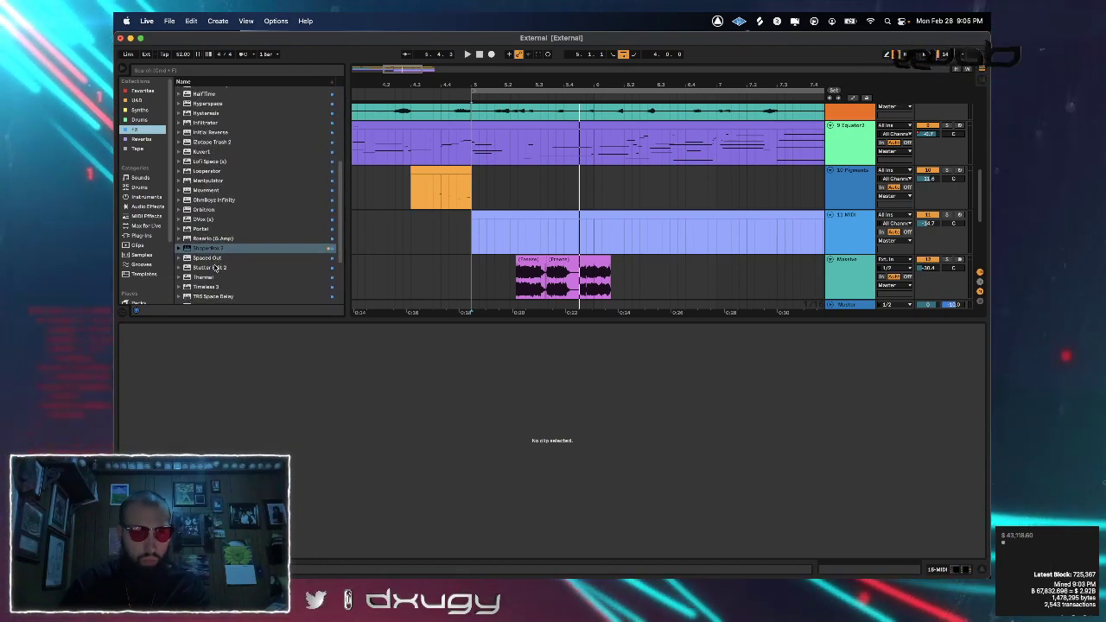
pyautogui.scroll(-2, 216, 267)
pyautogui.scroll(10, 215, 267)
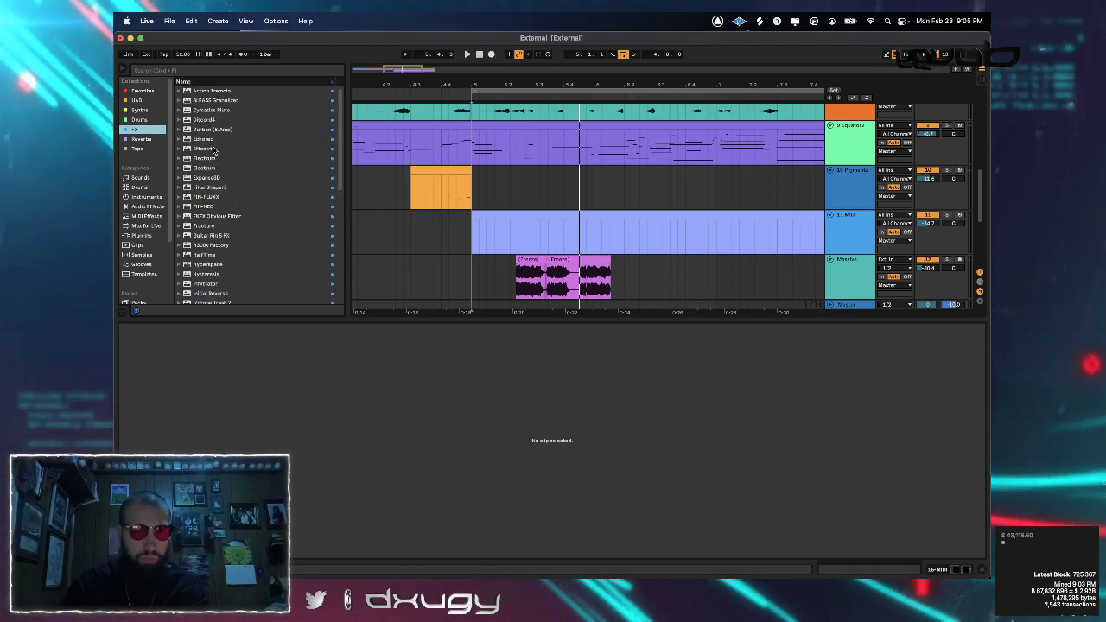
pyautogui.press('super+n')
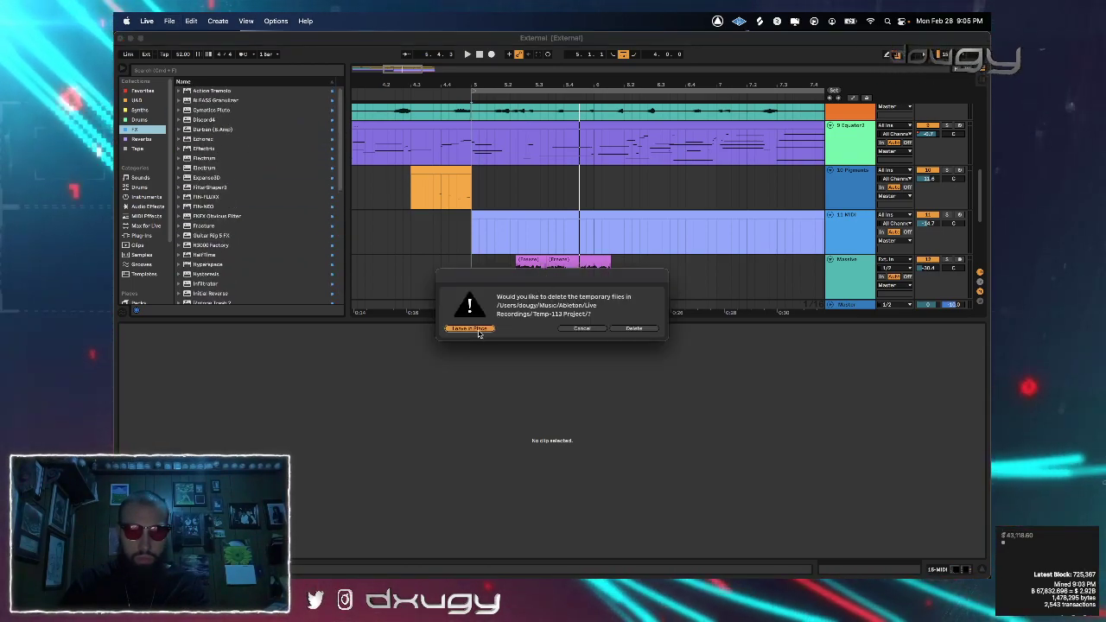
pyautogui.click(478, 331)
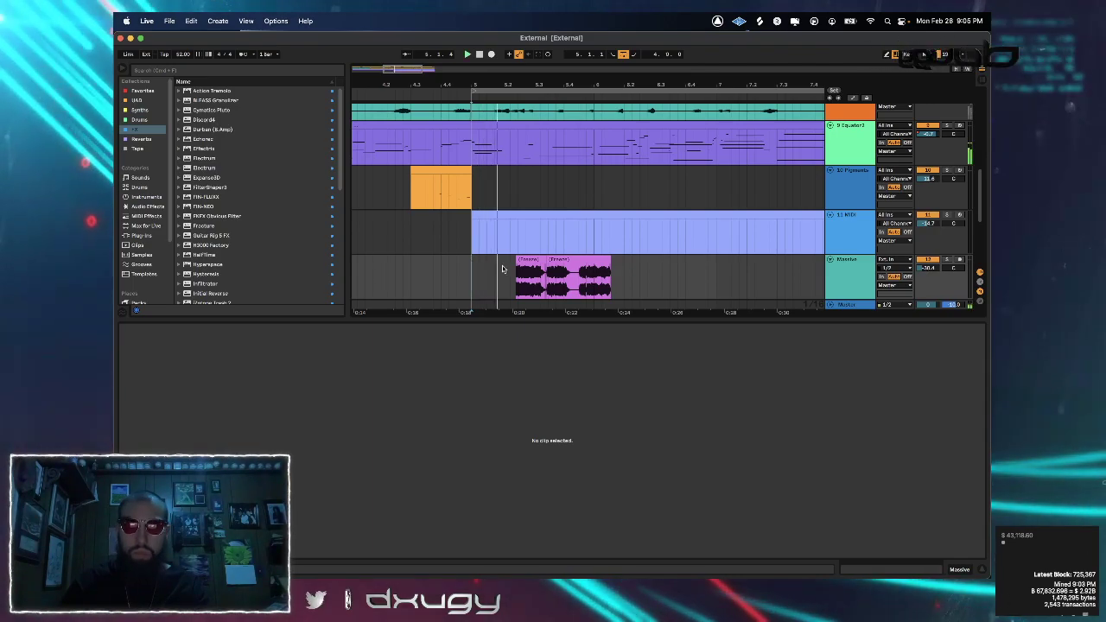
# In the Drum Rack clip from bar 5, add a kick note at 1.1.4, delete the two short kicks near 1.2.2 and play it
pyautogui.scroll(5, 848, 158)
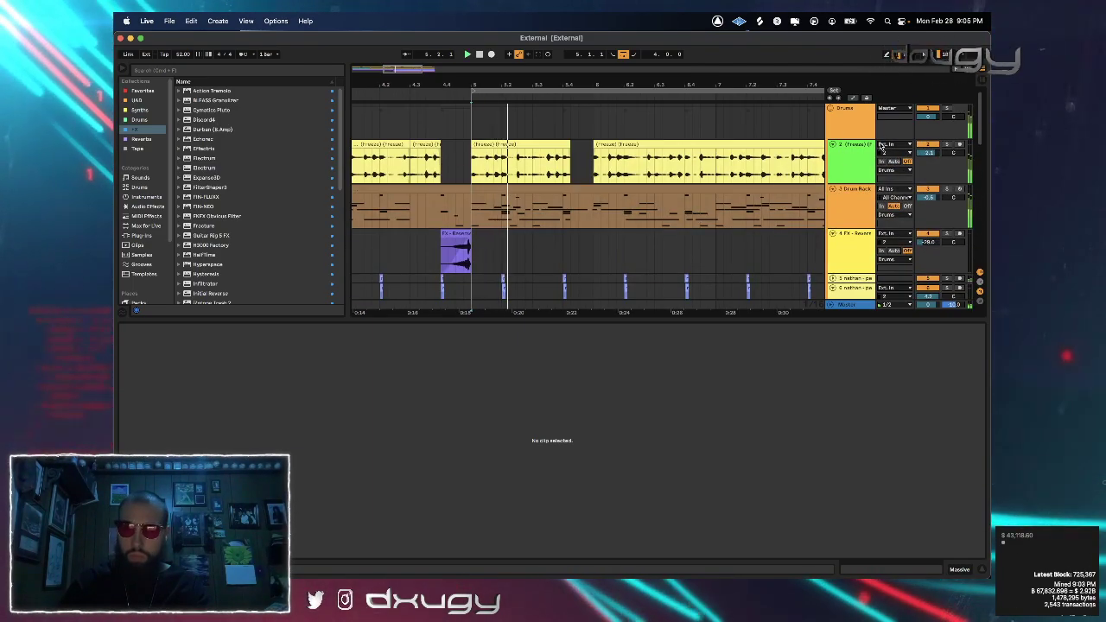
pyautogui.click(852, 154)
pyautogui.click(523, 187)
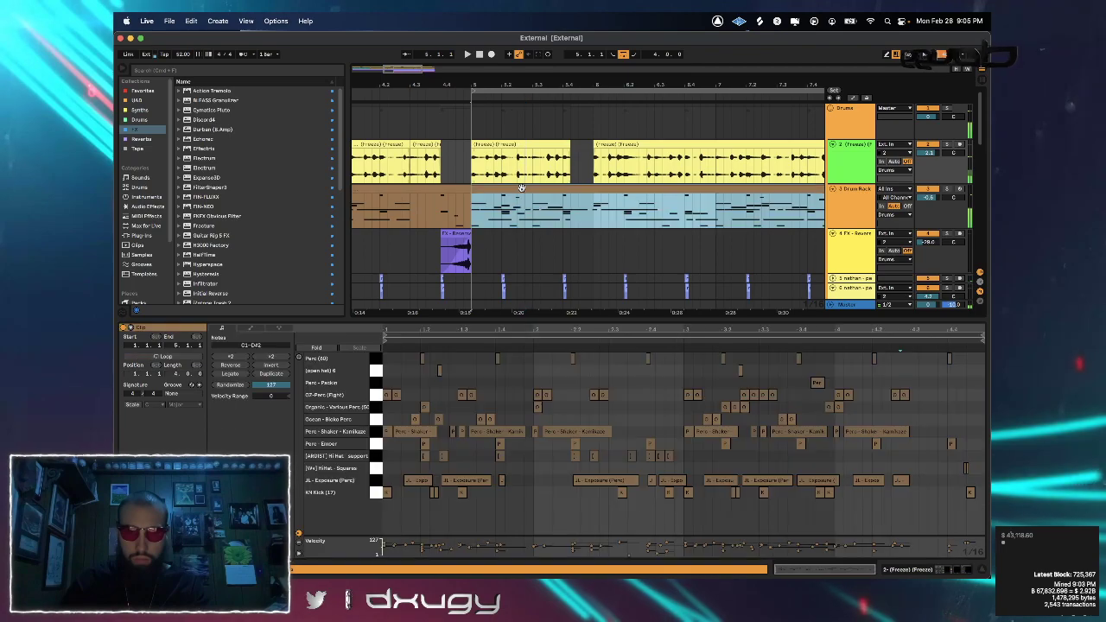
pyautogui.click(415, 493)
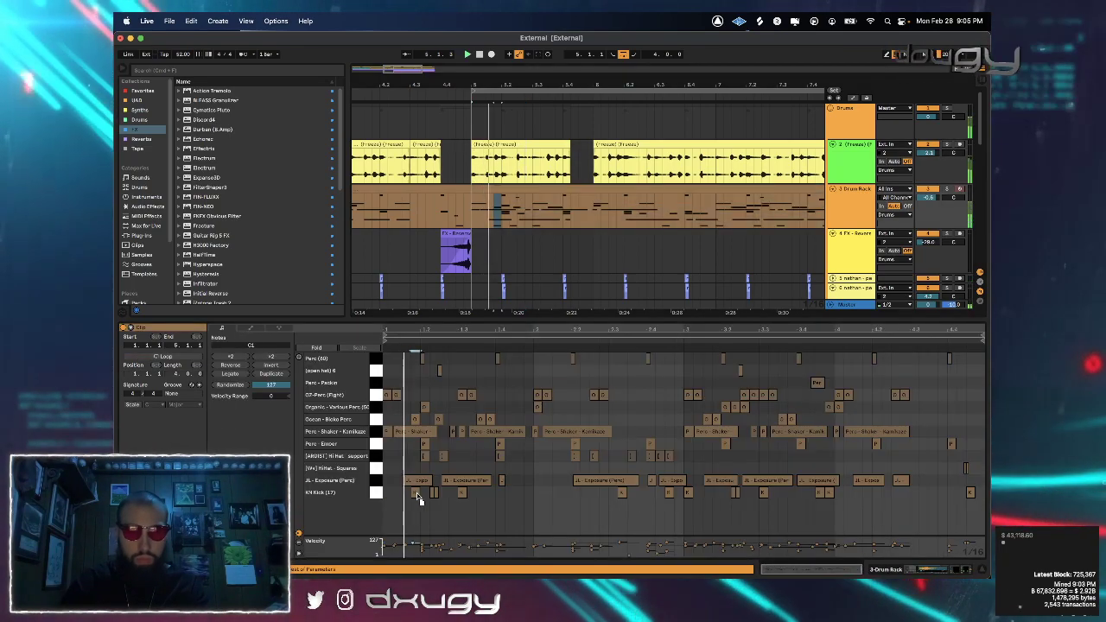
pyautogui.press('space')
pyautogui.press('space')
pyautogui.press('space')
pyautogui.click(434, 492)
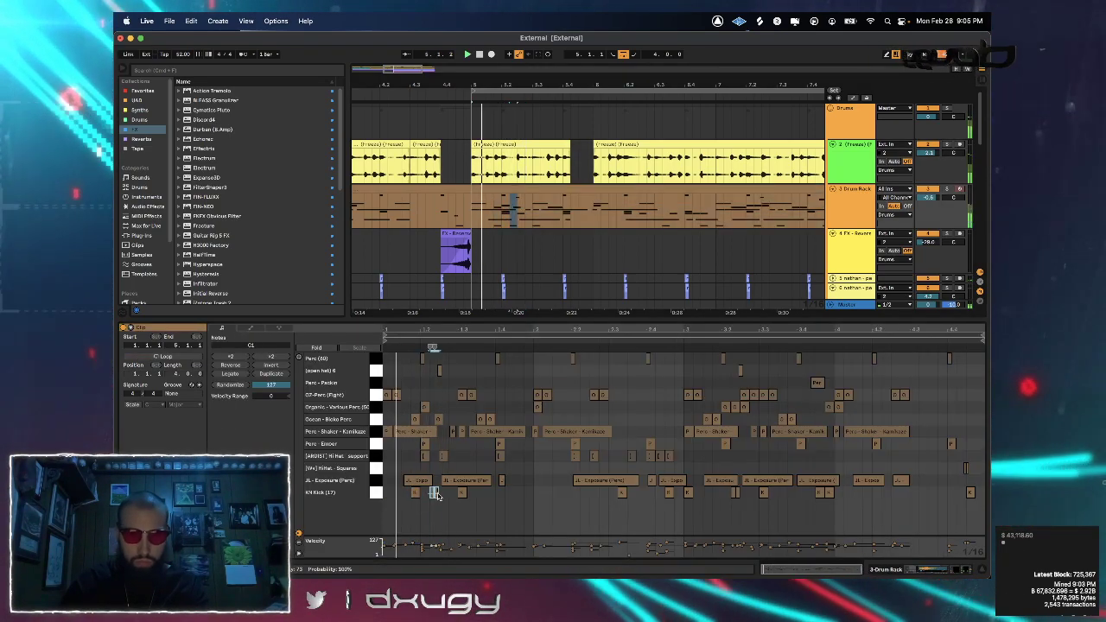
pyautogui.press('Delete')
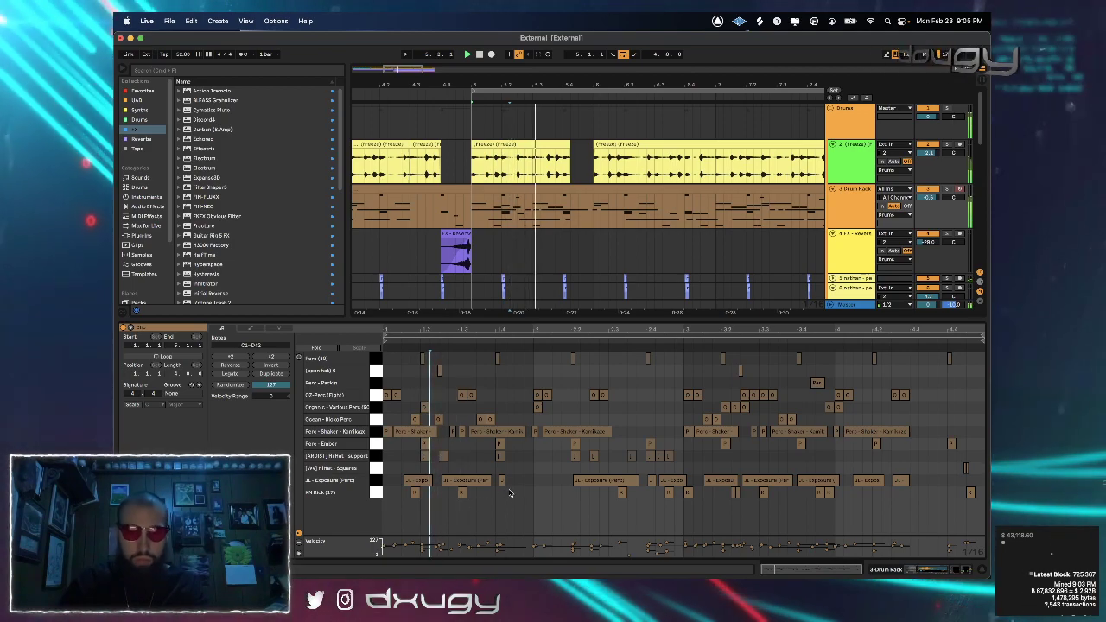
pyautogui.click(640, 189)
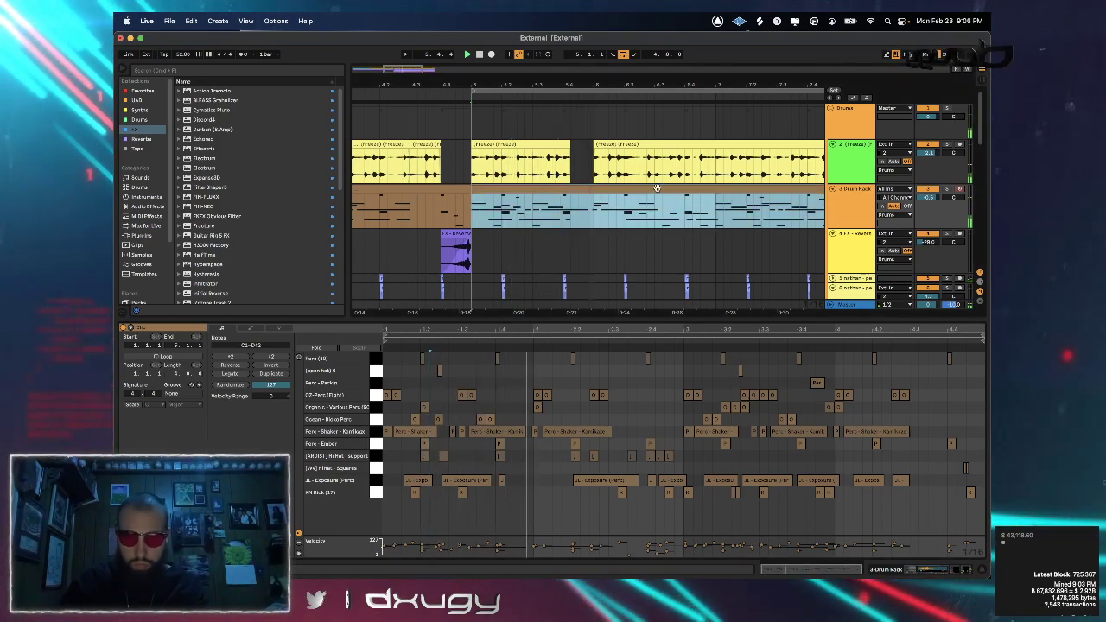
# Load the FIN-NEO effect from the FX collection onto the Massive audio track
pyautogui.scroll(-3, 685, 223)
pyautogui.scroll(-10, 683, 225)
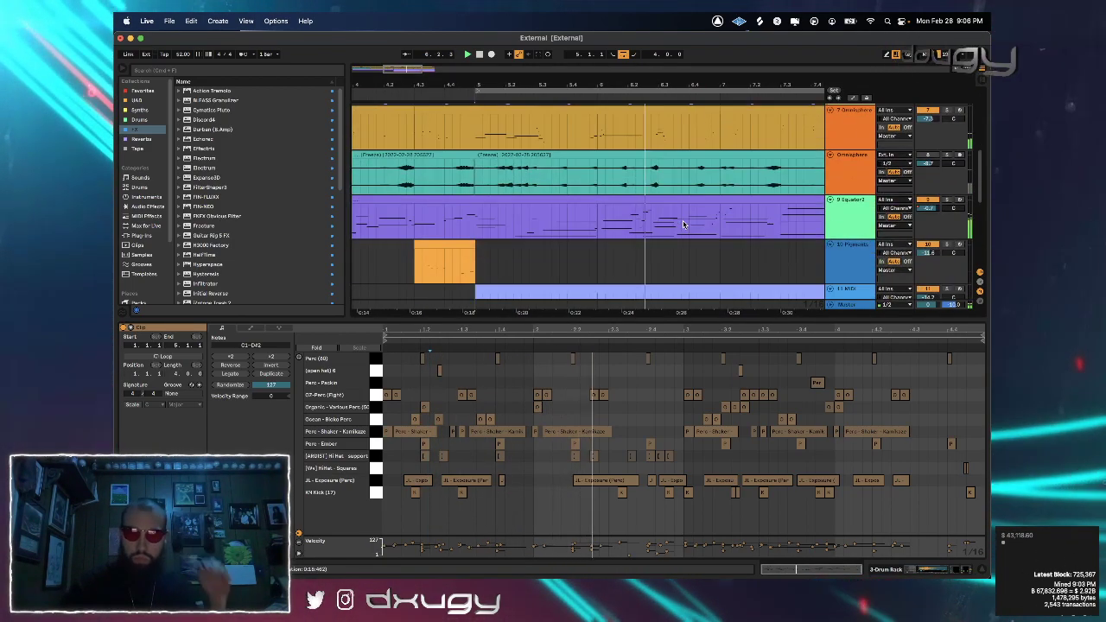
pyautogui.scroll(2, 683, 224)
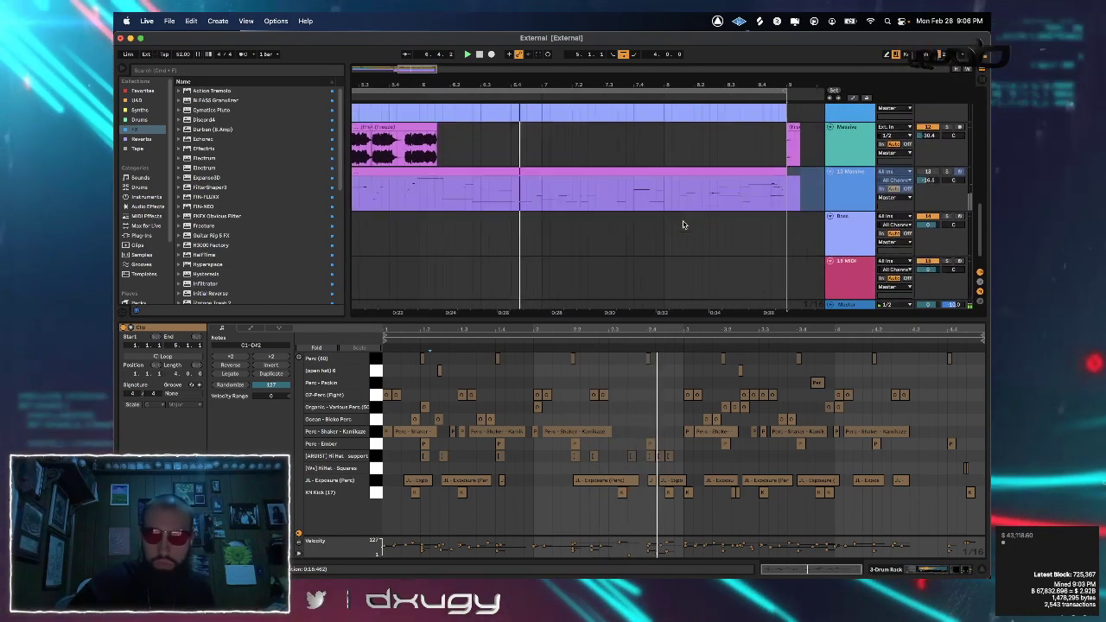
pyautogui.click(861, 176)
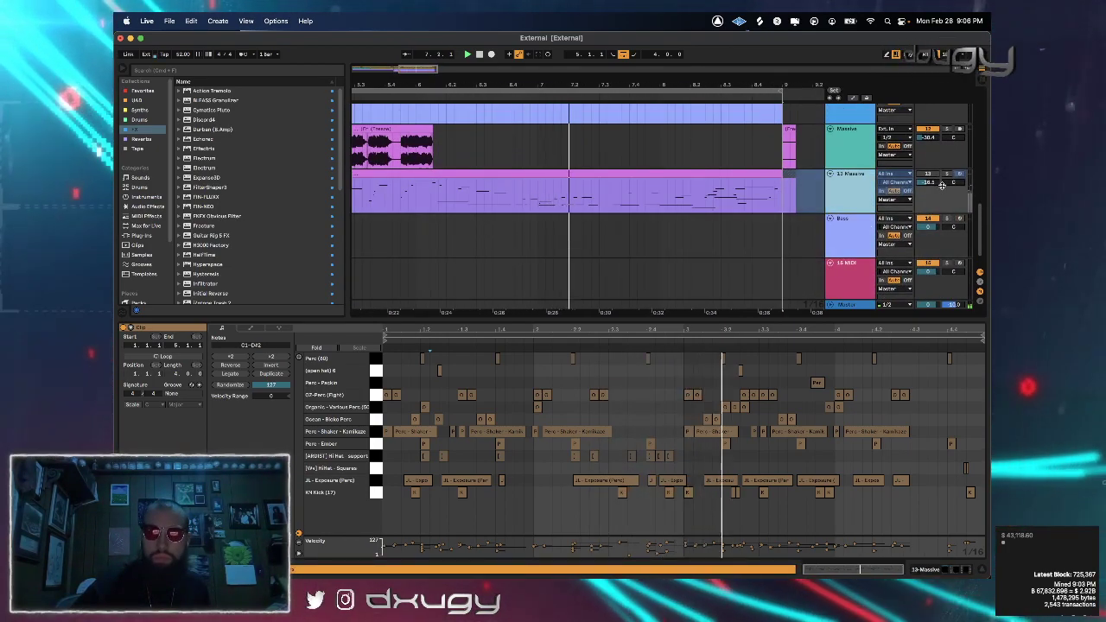
pyautogui.hscroll(-3, 582, 188)
pyautogui.scroll(1, 583, 188)
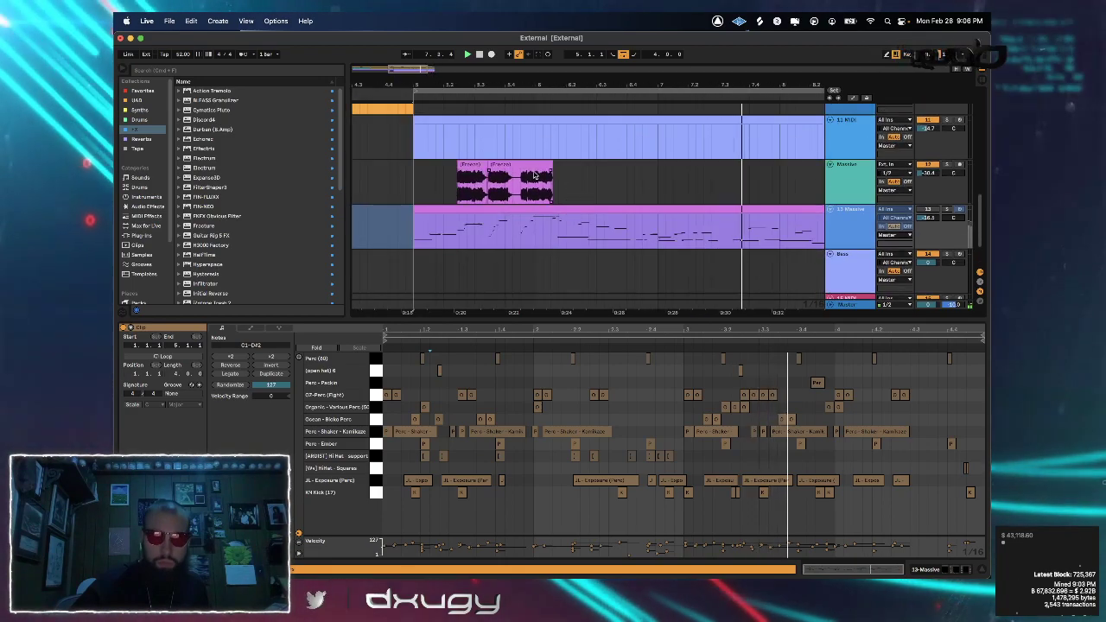
pyautogui.click(515, 165)
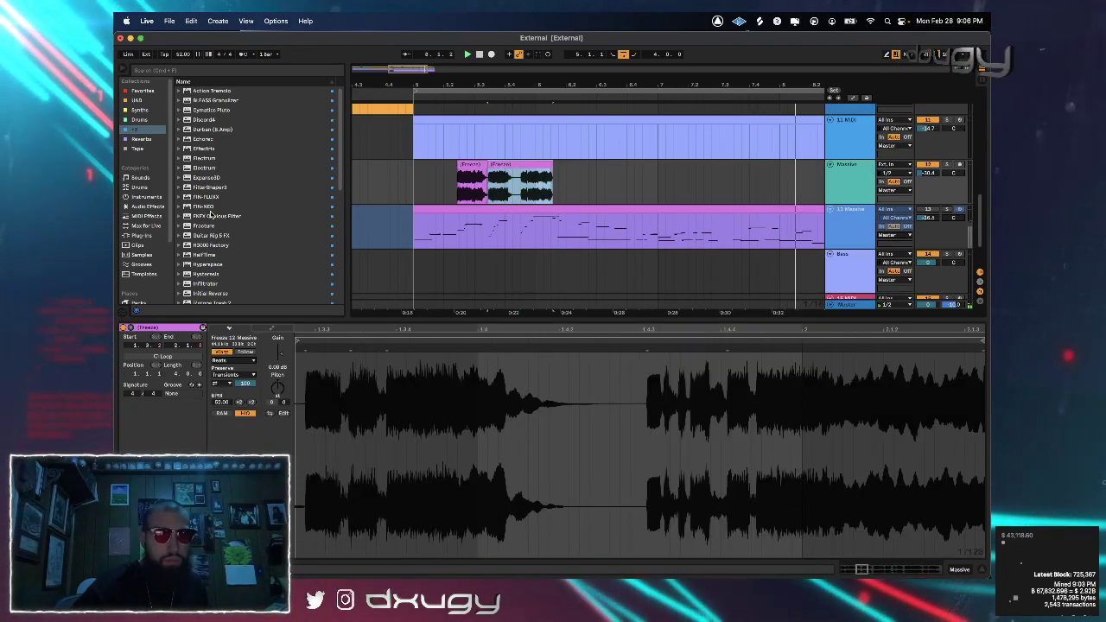
pyautogui.click(204, 207)
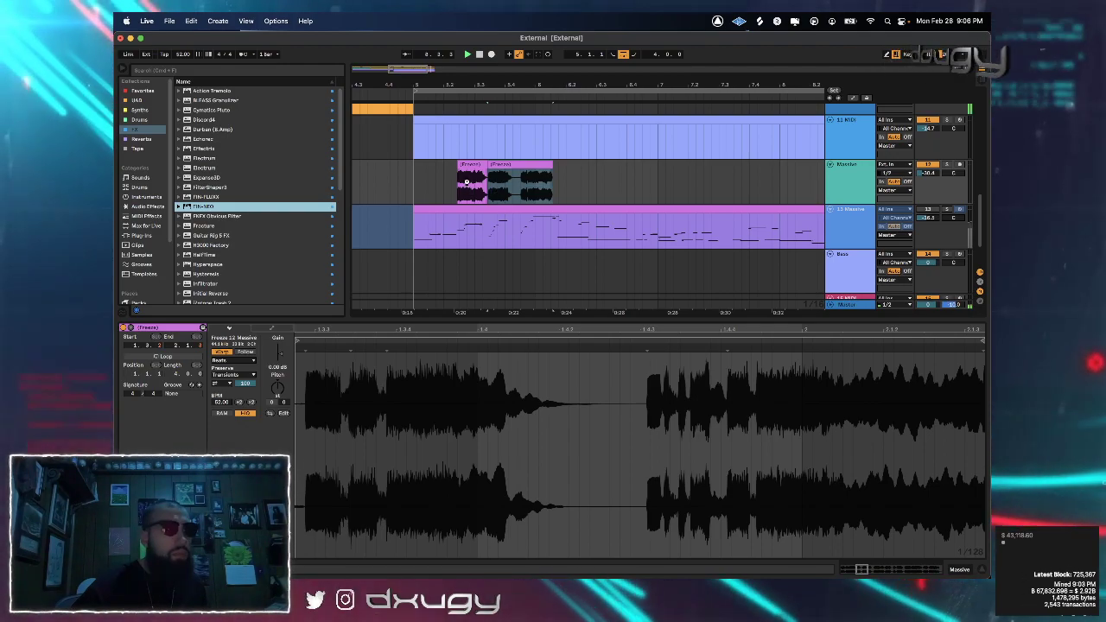
pyautogui.press('Return')
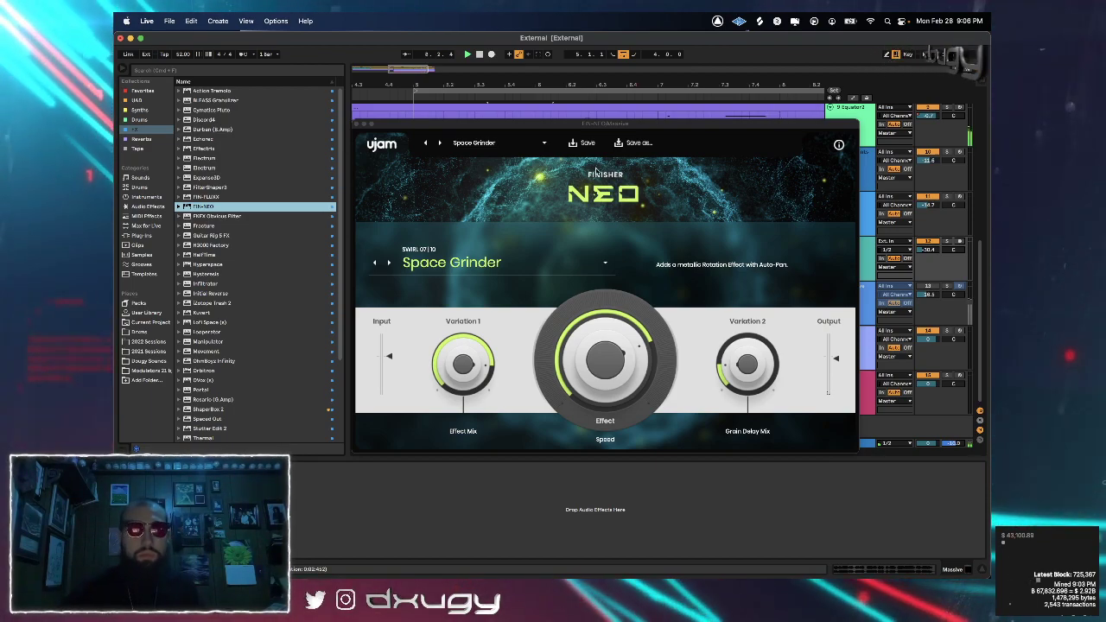
# Audition Finisher Neo presets on Massive, soloed and then in the mix, choose Tremolo Shaper and close the plug-in window
pyautogui.moveTo(584, 130); pyautogui.dragTo(605, 326)
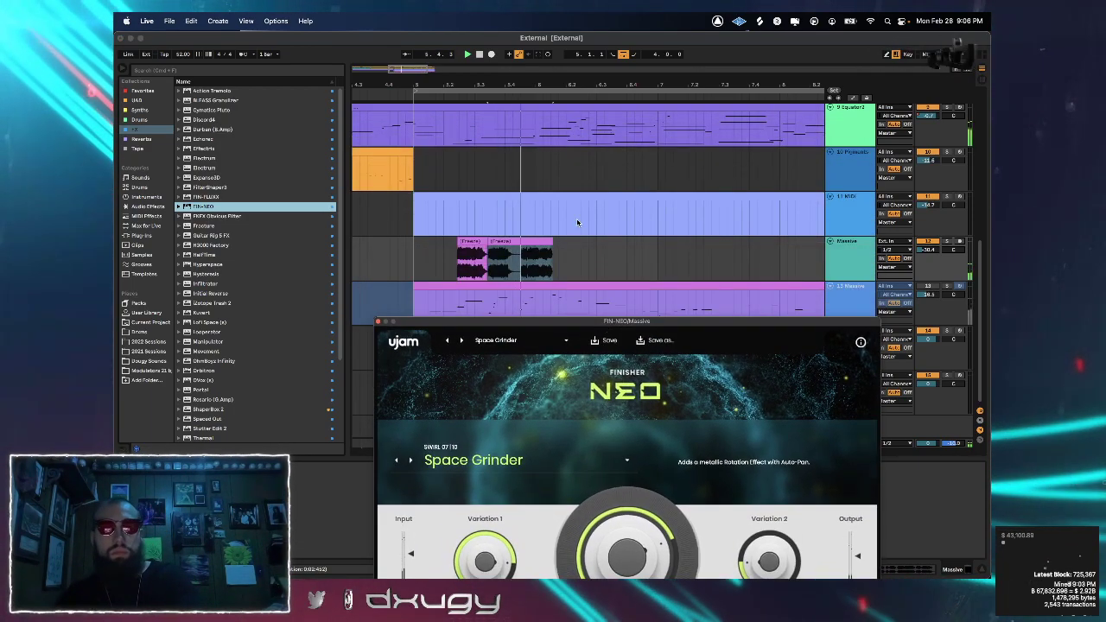
pyautogui.click(948, 241)
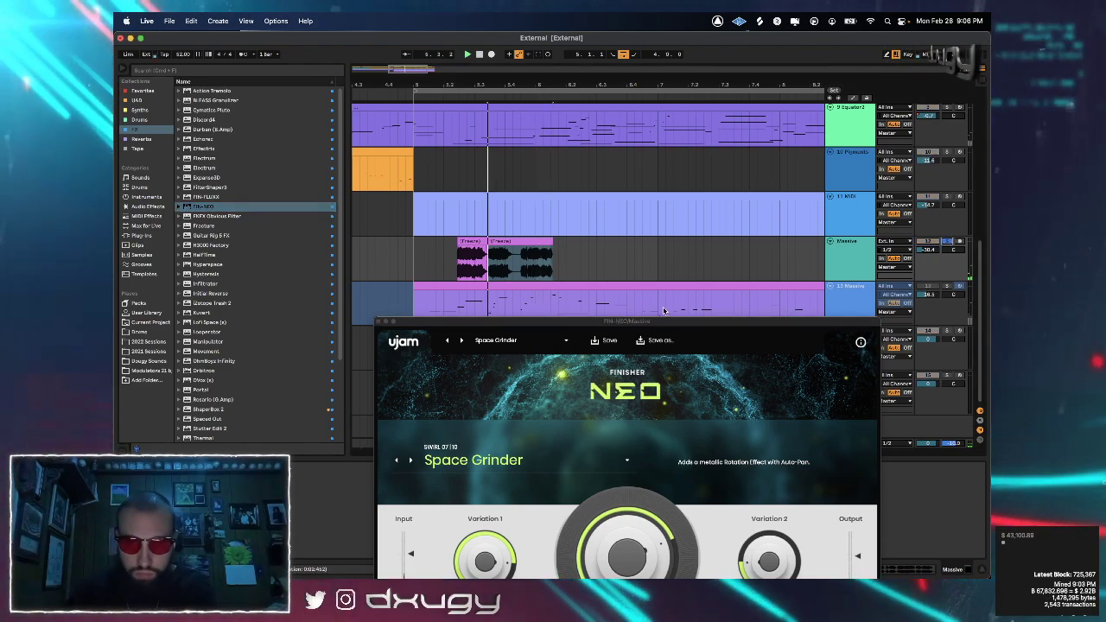
pyautogui.click(462, 340)
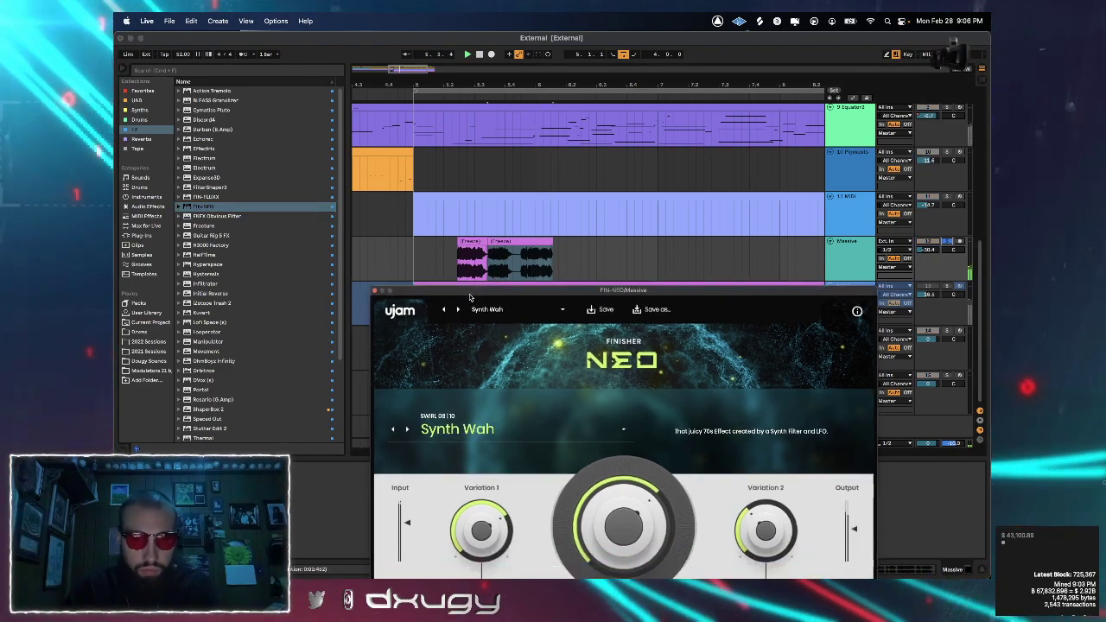
pyautogui.moveTo(467, 321); pyautogui.dragTo(468, 205)
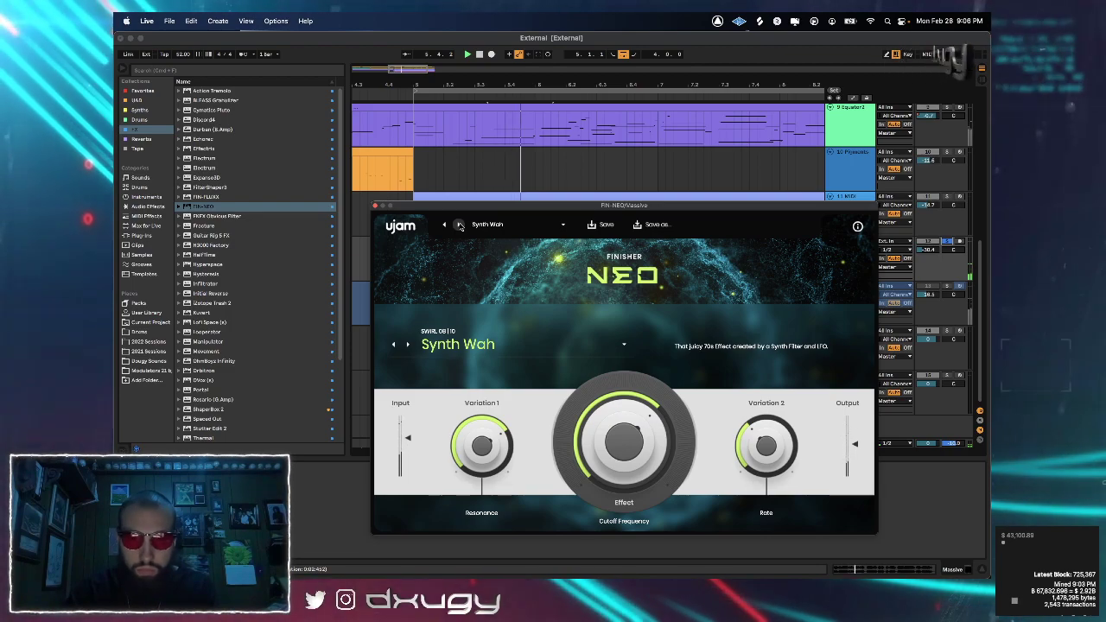
pyautogui.click(955, 243)
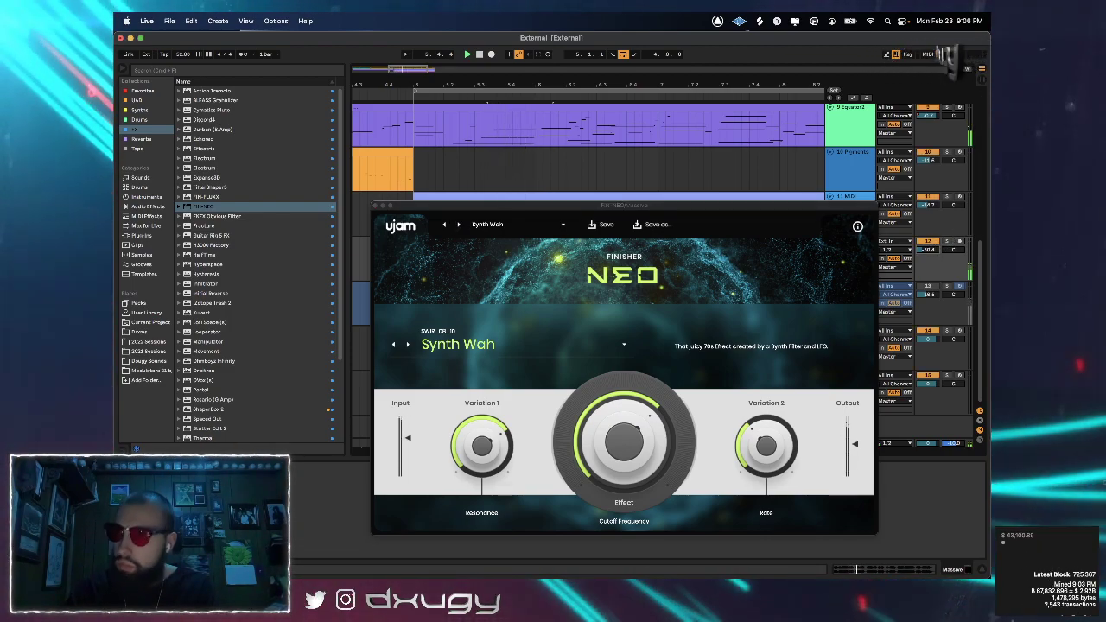
pyautogui.click(459, 225)
pyautogui.click(460, 225)
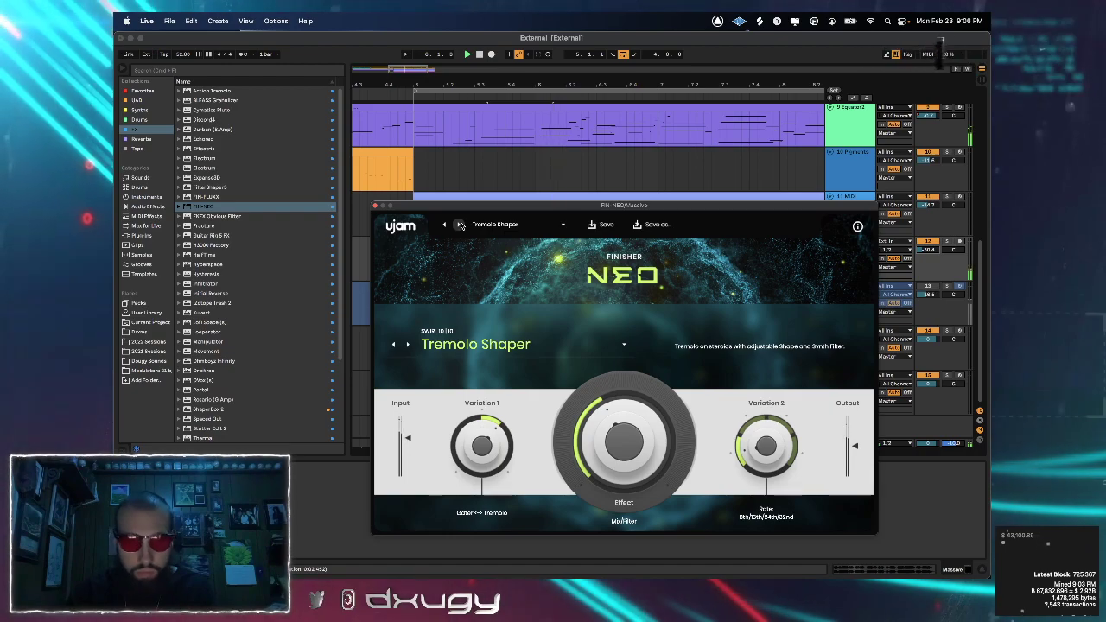
pyautogui.click(375, 206)
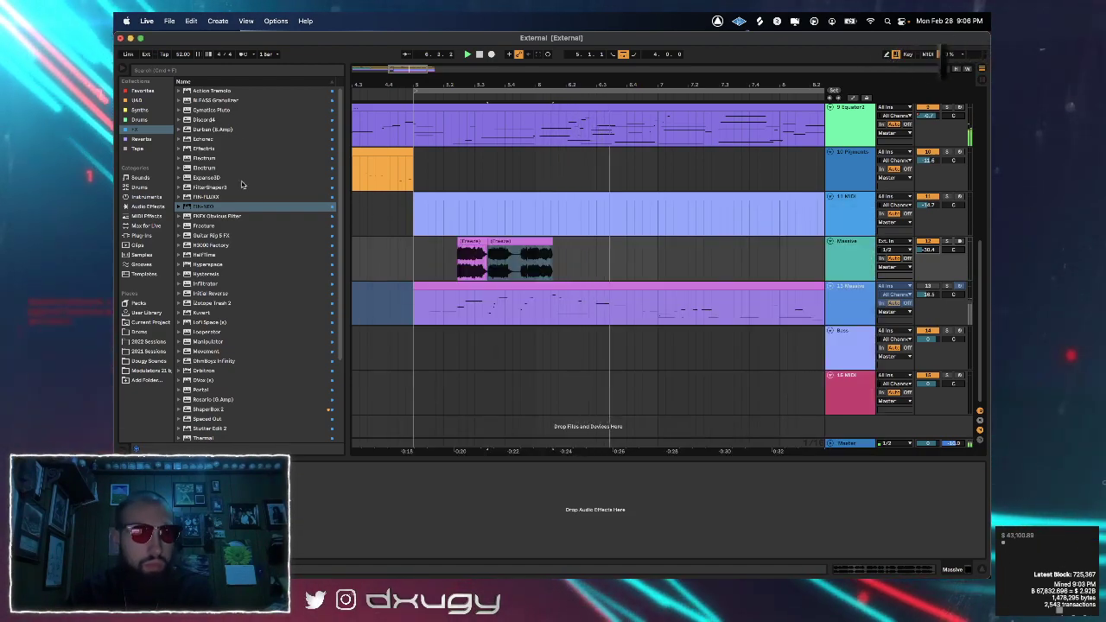
# Browse further through the FX collection and replay the arrangement from just before bar 5
pyautogui.scroll(-5, 273, 227)
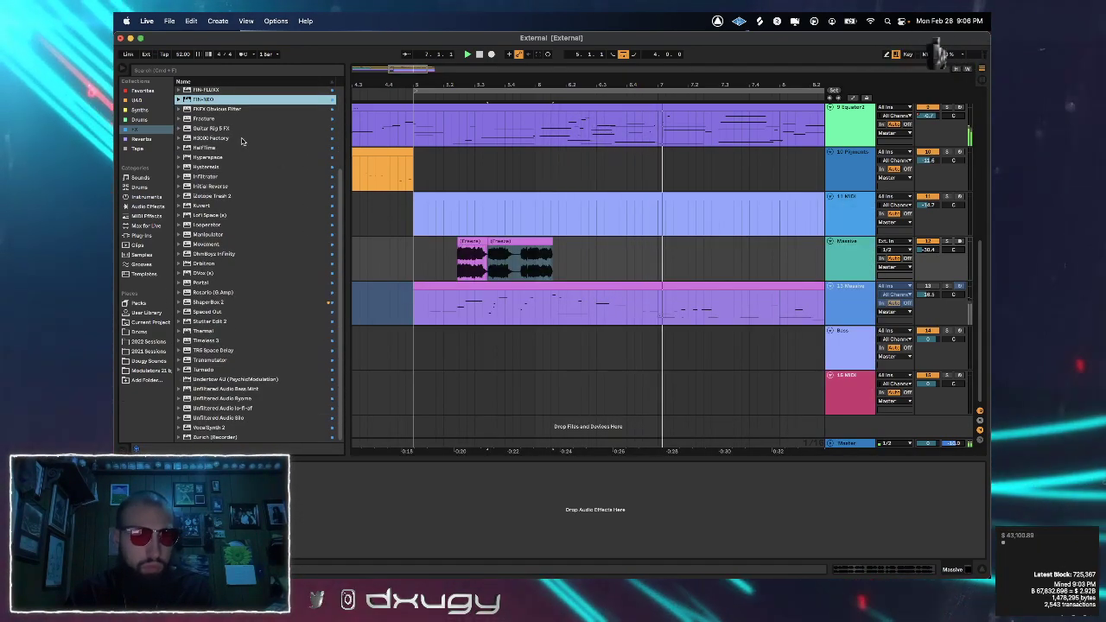
pyautogui.click(185, 71)
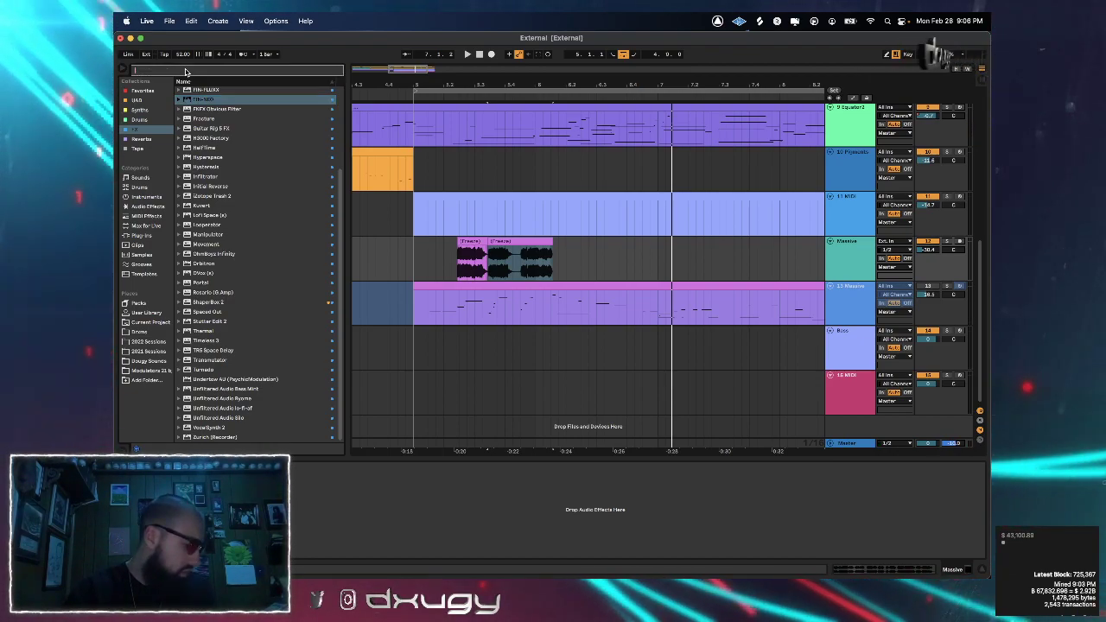
pyautogui.click(404, 253)
pyautogui.press('space')
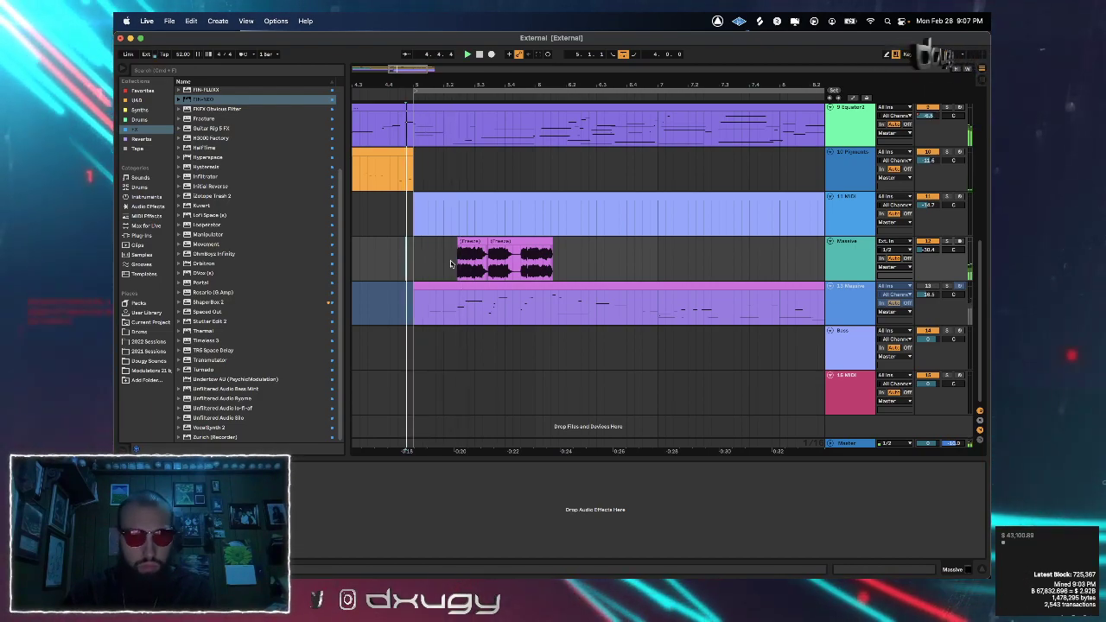
# Delete the kick note at 1.1.4 from the Drum Rack clip starting at bar 5 and listen to the section
pyautogui.scroll(8, 449, 247)
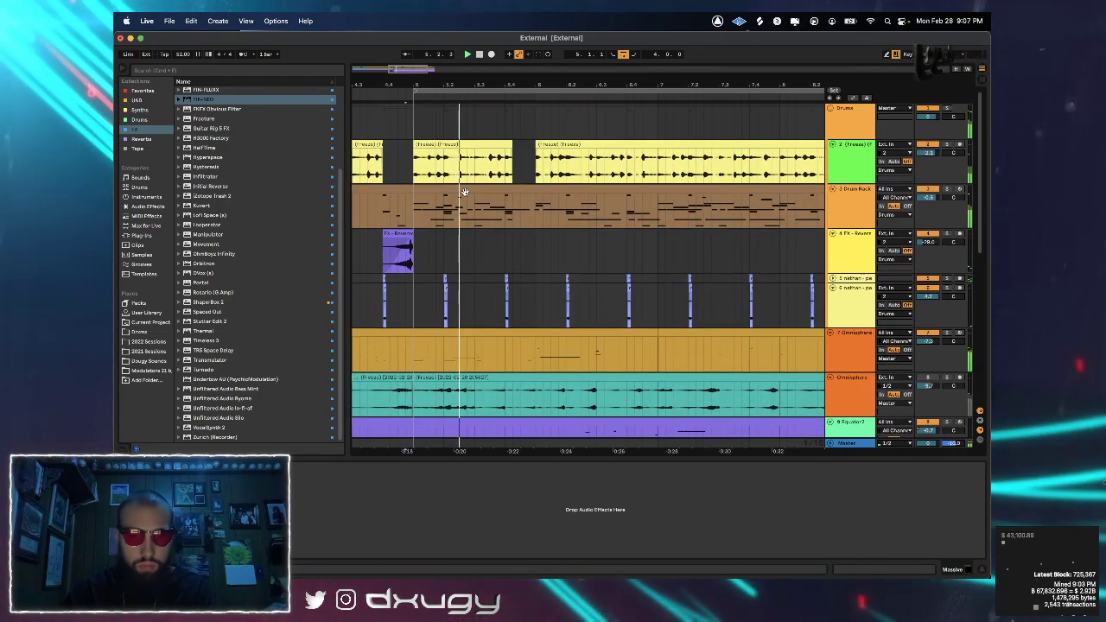
pyautogui.doubleClick(484, 208)
pyautogui.click(413, 495)
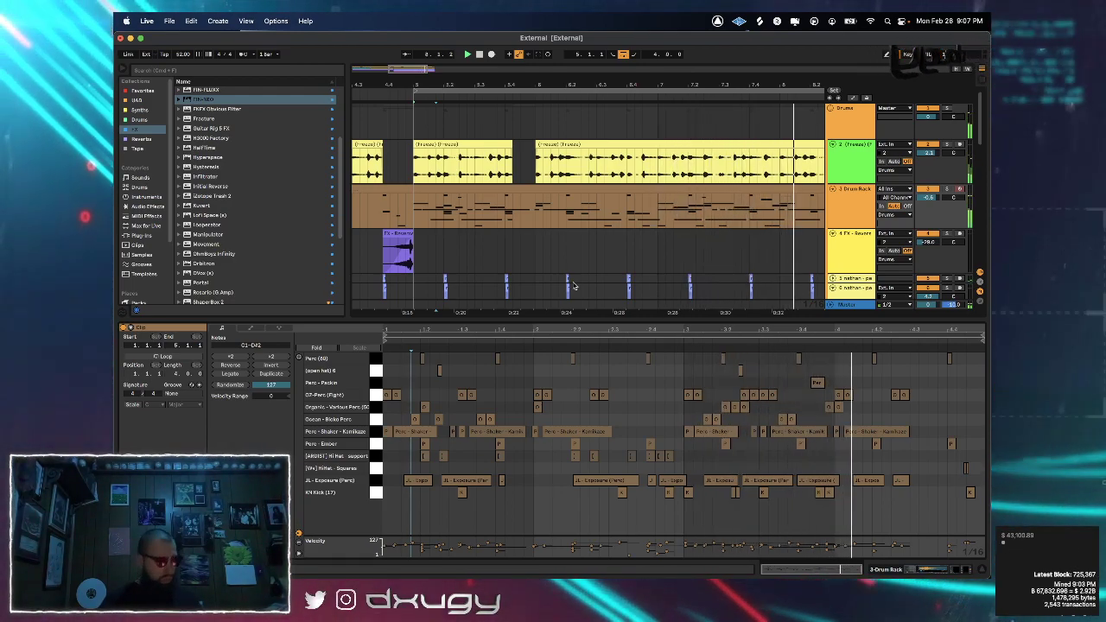
pyautogui.scroll(-1, 574, 286)
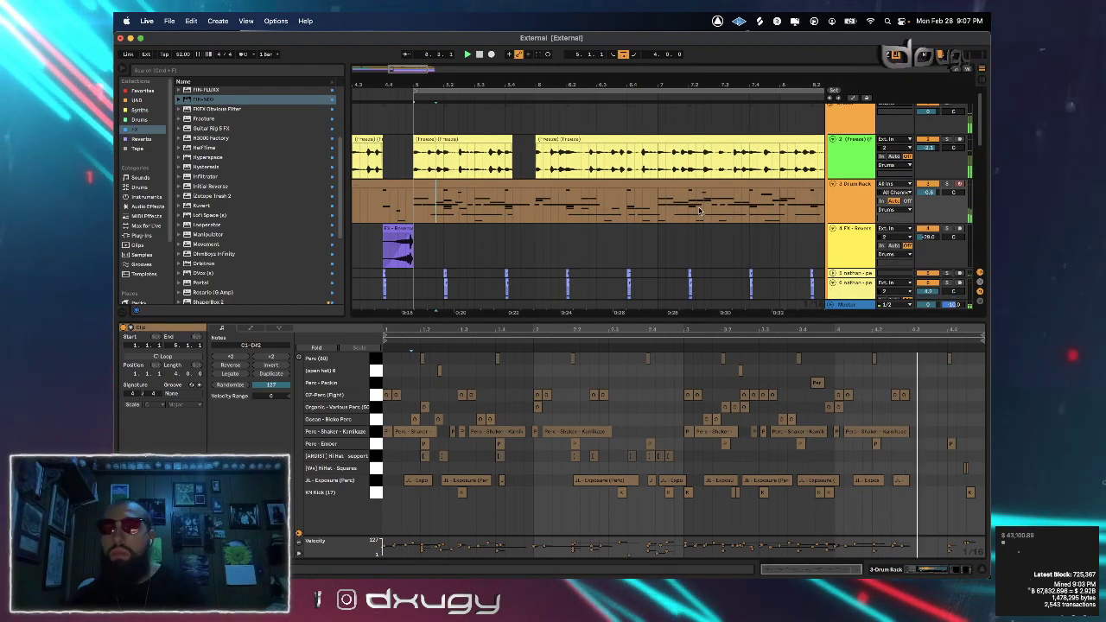
pyautogui.hscroll(2, 700, 211)
pyautogui.hscroll(2, 700, 211)
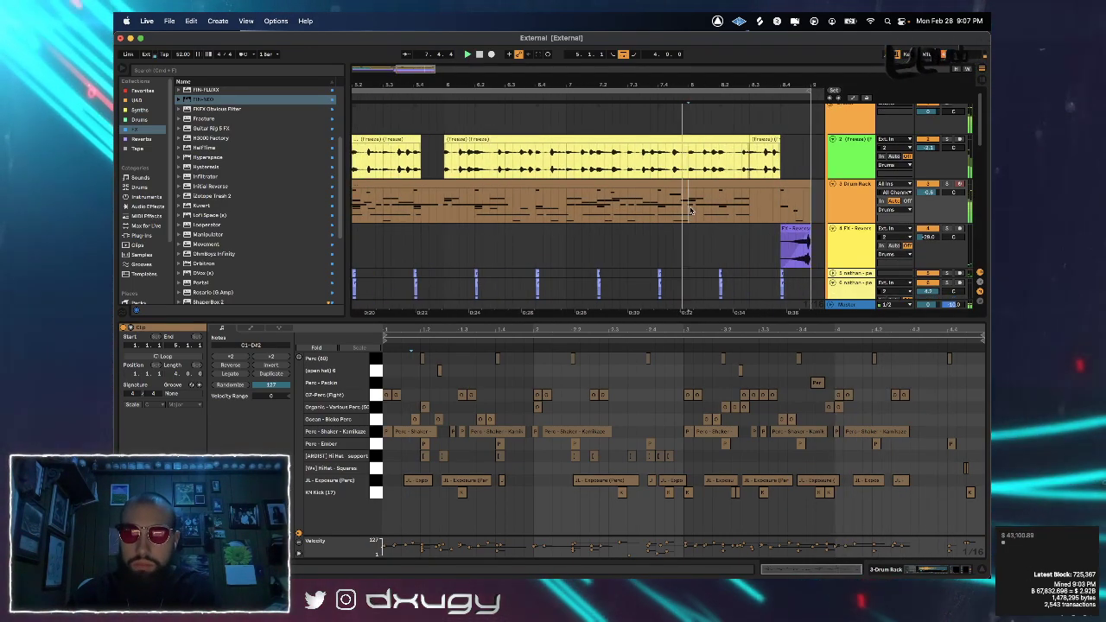
# Delete the stretch from 8 to 8.3 out of the Equator2 MIDI part in the arrangement
pyautogui.scroll(-5, 691, 211)
pyautogui.moveTo(689, 247); pyautogui.dragTo(748, 248)
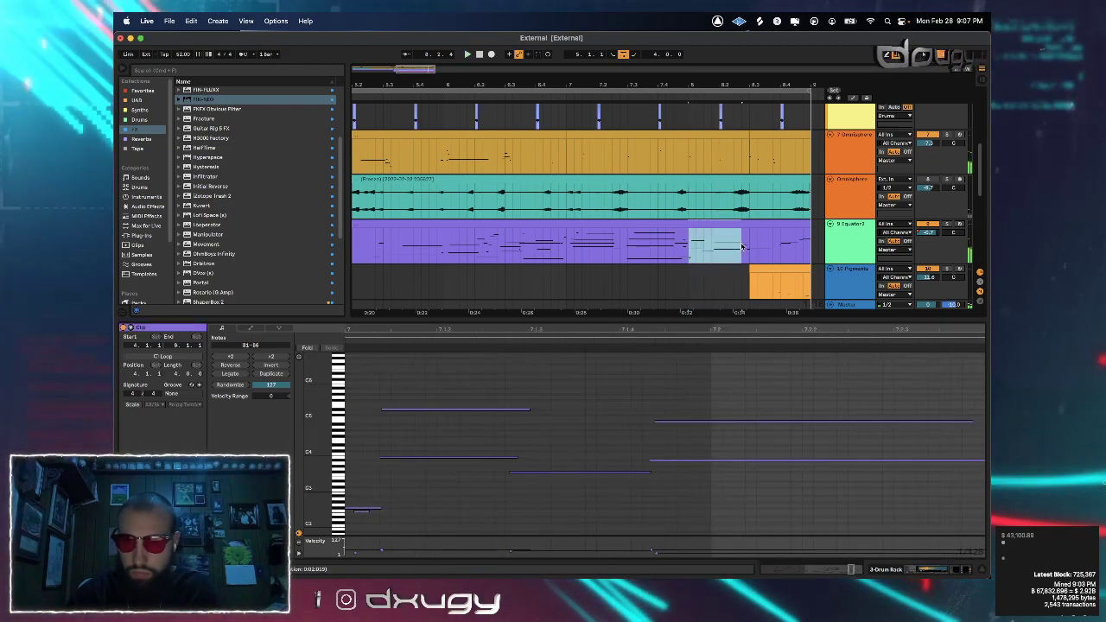
pyautogui.press('Delete')
pyautogui.click(676, 254)
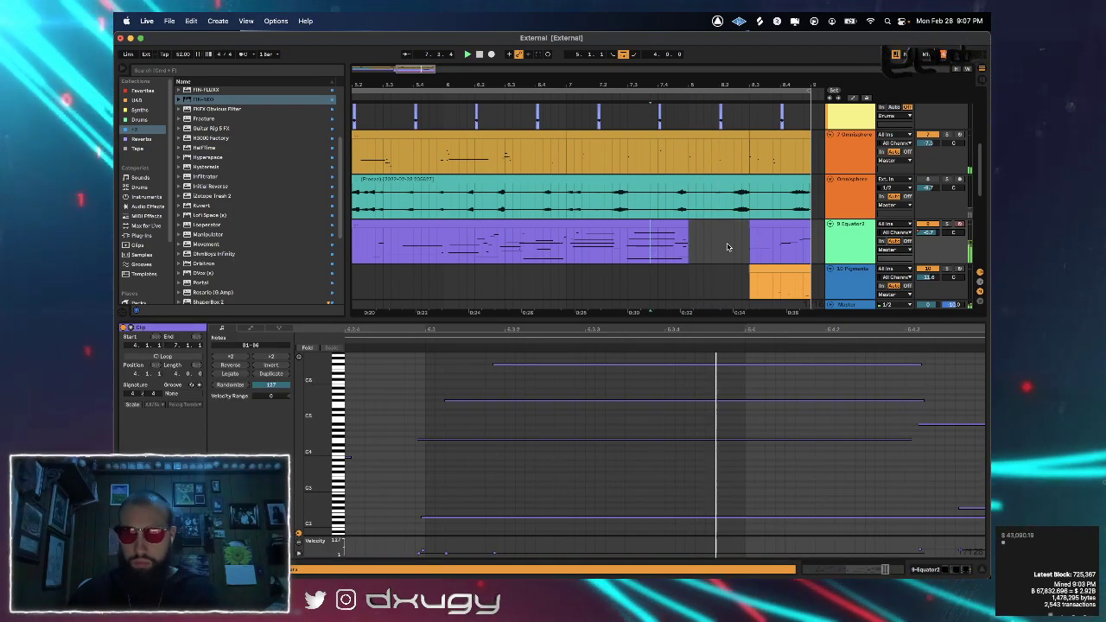
# Insert a new MIDI track directly below the Equator2 track
pyautogui.scroll(-1, 783, 218)
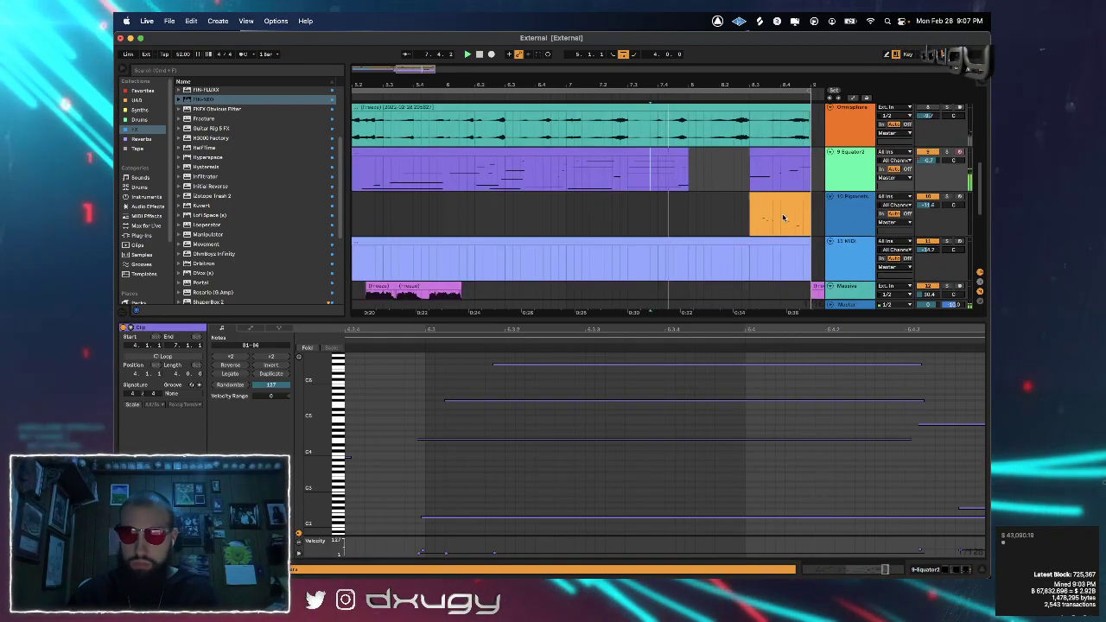
pyautogui.click(857, 181)
pyautogui.rightClick(857, 181)
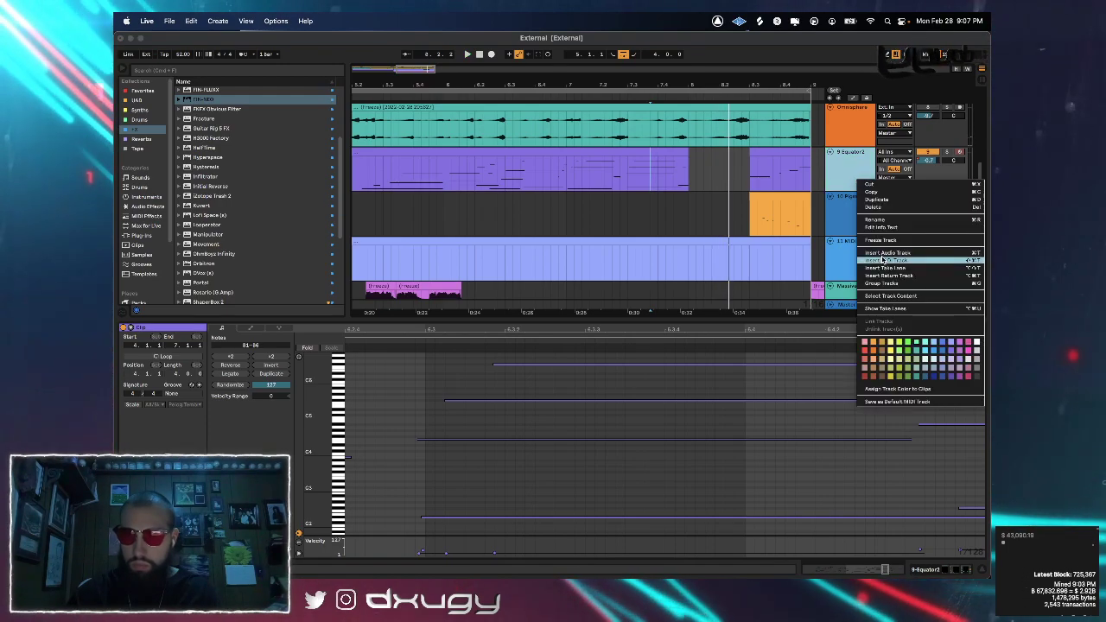
pyautogui.press('Return')
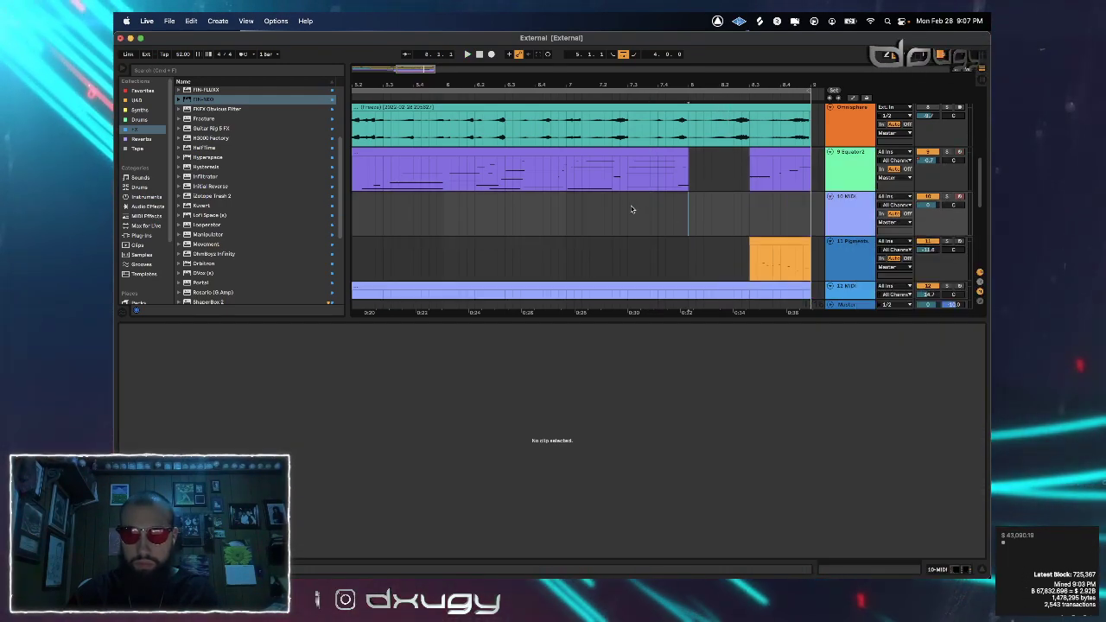
# Create an empty MIDI clip on the new MIDI track spanning 7.3 to bar 9
pyautogui.moveTo(620, 208); pyautogui.dragTo(796, 211)
pyautogui.click(627, 207)
pyautogui.moveTo(626, 204); pyautogui.dragTo(812, 203)
pyautogui.press('super+shift+m')
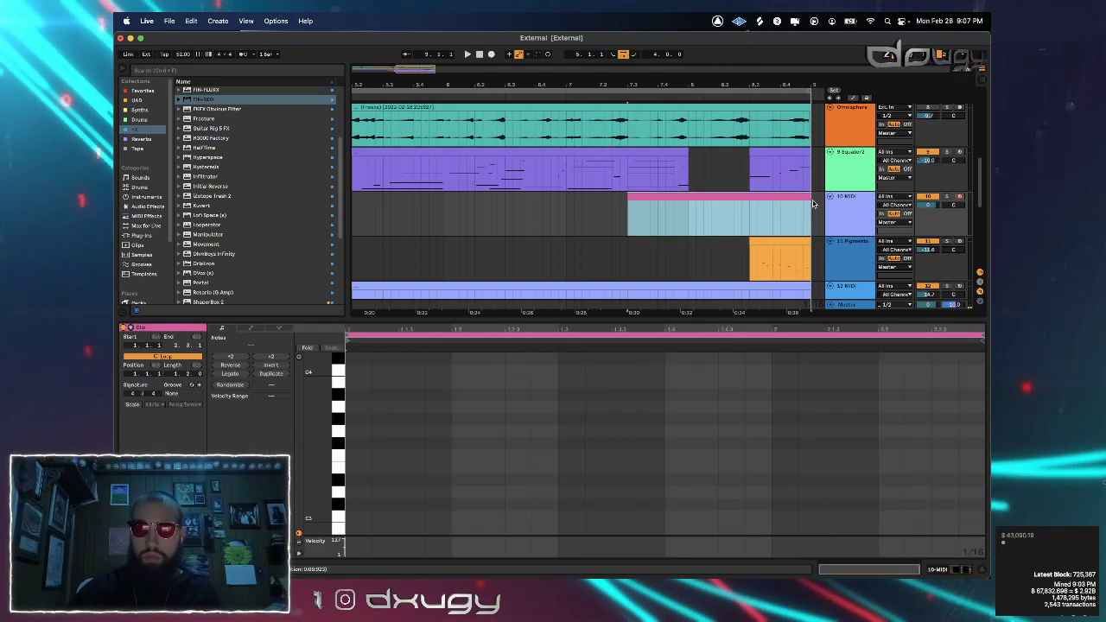
# Search the plug-ins for "omnis" and load Spectrasonics Omnisphere onto the Pigments track
pyautogui.click(150, 207)
pyautogui.click(146, 226)
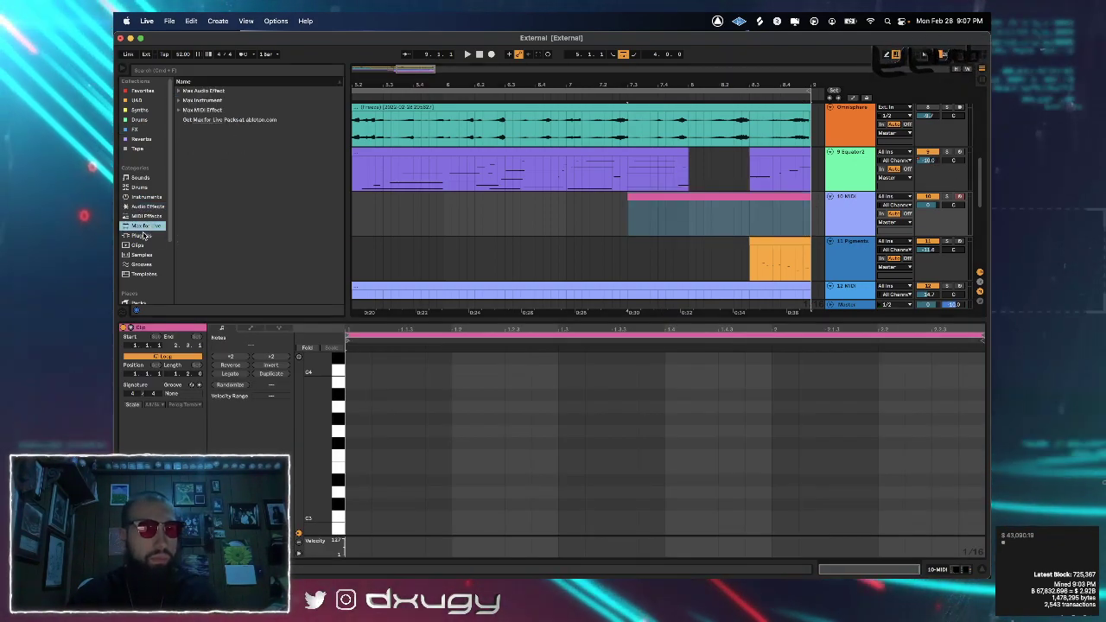
pyautogui.click(144, 236)
pyautogui.click(164, 71)
pyautogui.write('omnis')
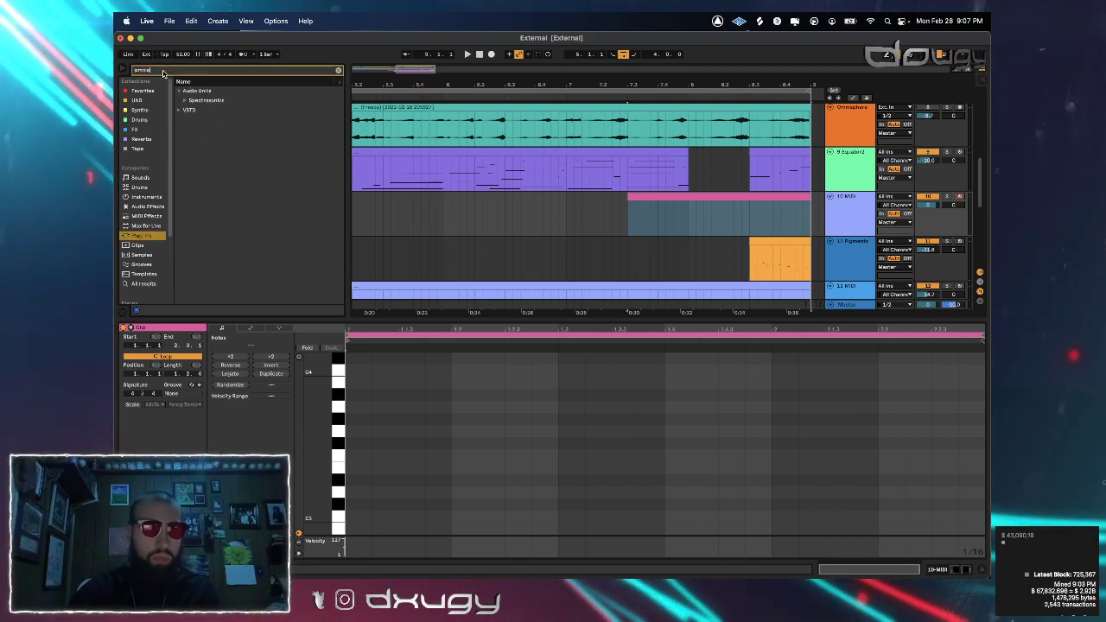
pyautogui.click(191, 102)
pyautogui.click(206, 110)
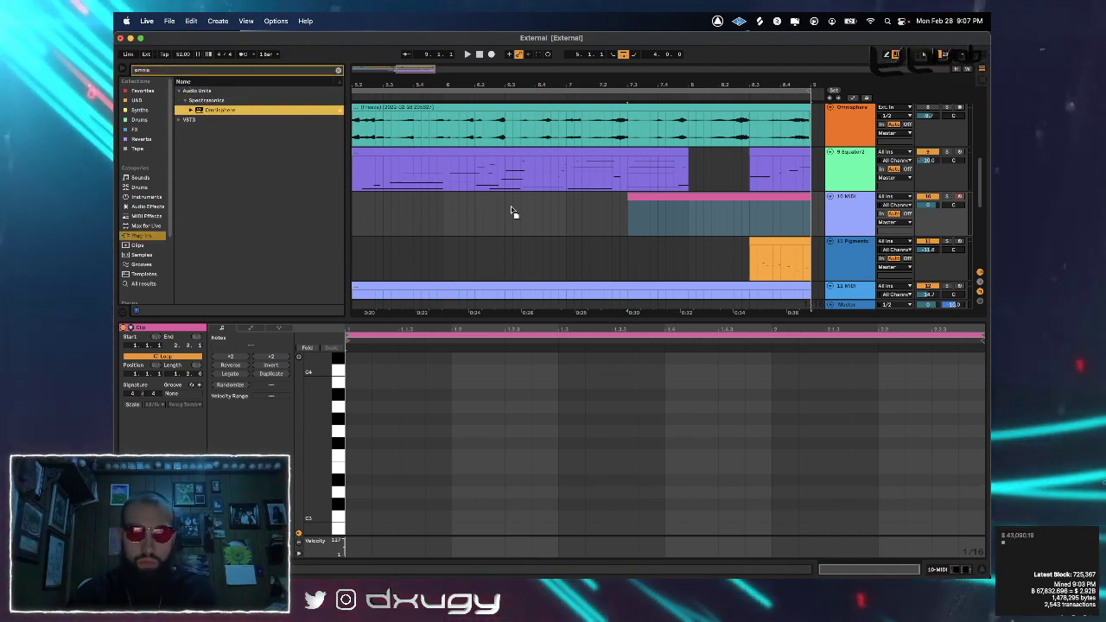
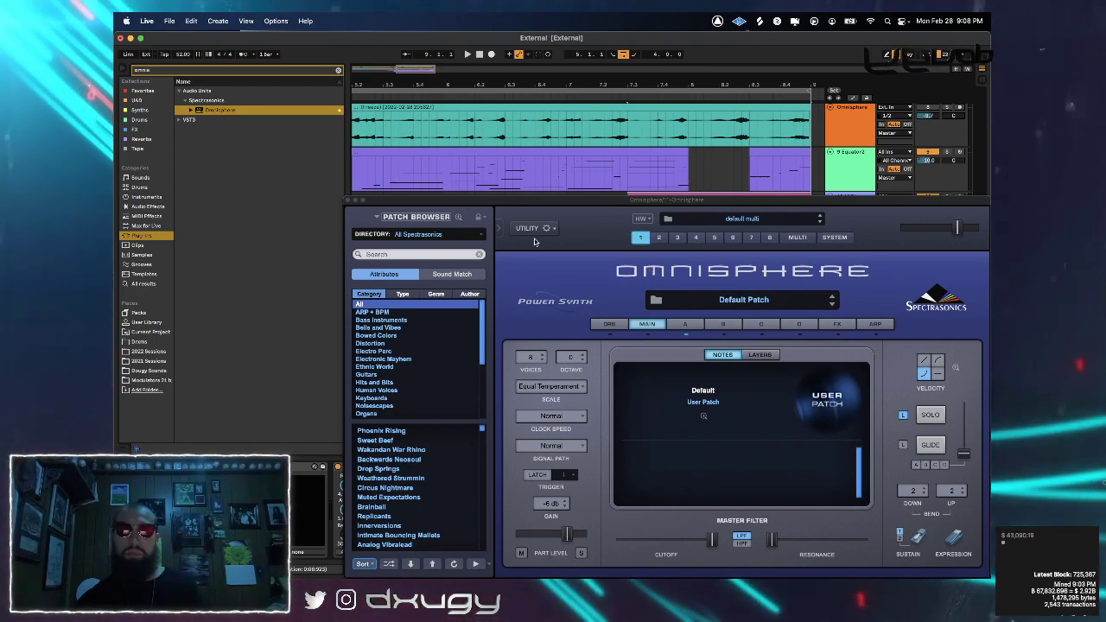
# Set Omnisphere's patch browser directory to All and reposition the plug-in window so the whole patch list is accessible
pyautogui.click(445, 239)
pyautogui.click(437, 236)
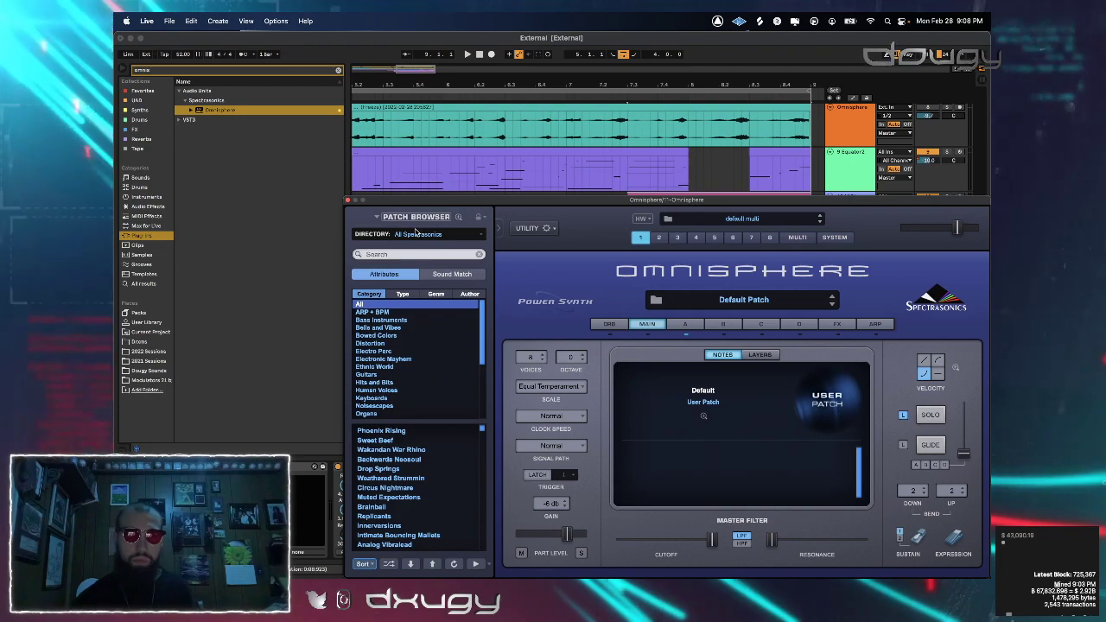
pyautogui.click(418, 231)
pyautogui.click(416, 228)
pyautogui.moveTo(450, 200); pyautogui.dragTo(340, 103)
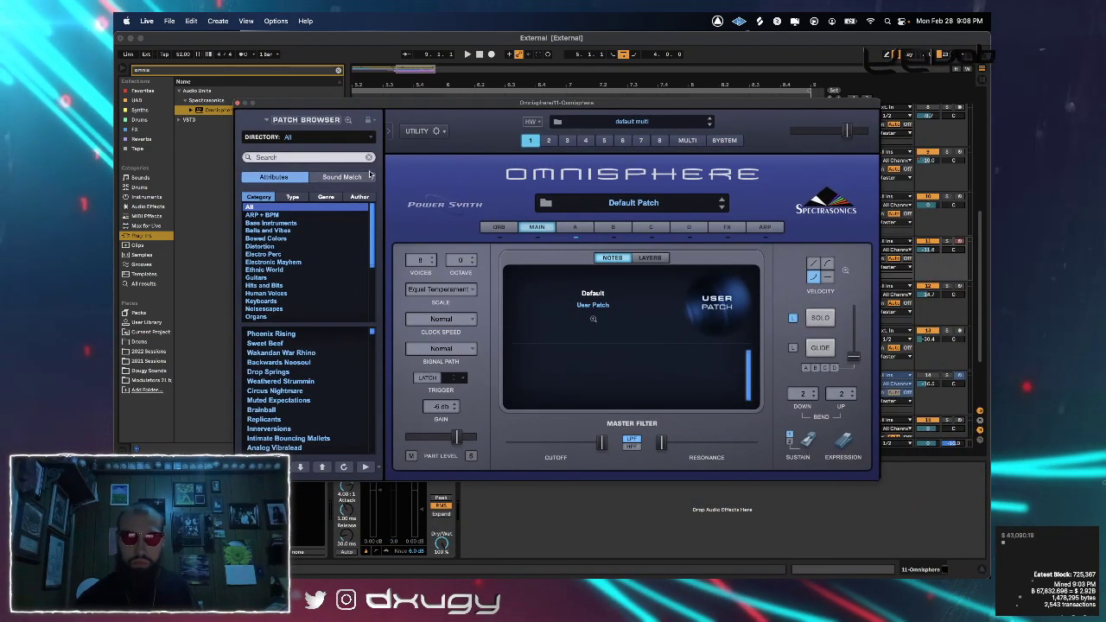
# Audition Omnisphere patches from further down the list, including Boys Choir Ahs, JUNO - Crying Out in Anguish and Neuro Bass Stab 2
pyautogui.moveTo(372, 332); pyautogui.dragTo(371, 431)
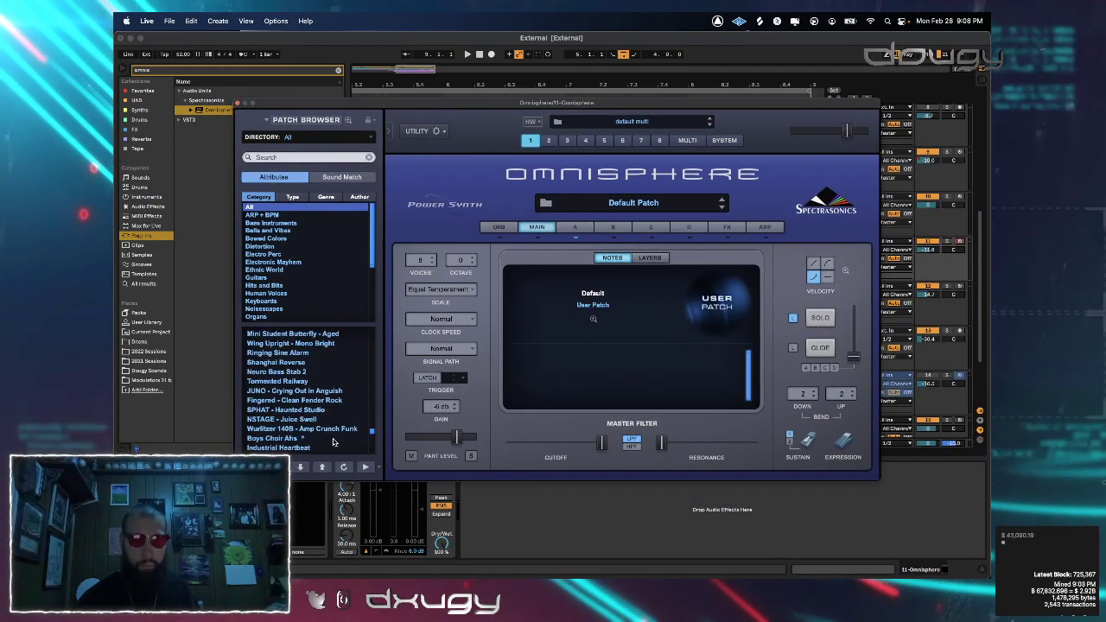
pyautogui.click(334, 439)
pyautogui.click(320, 392)
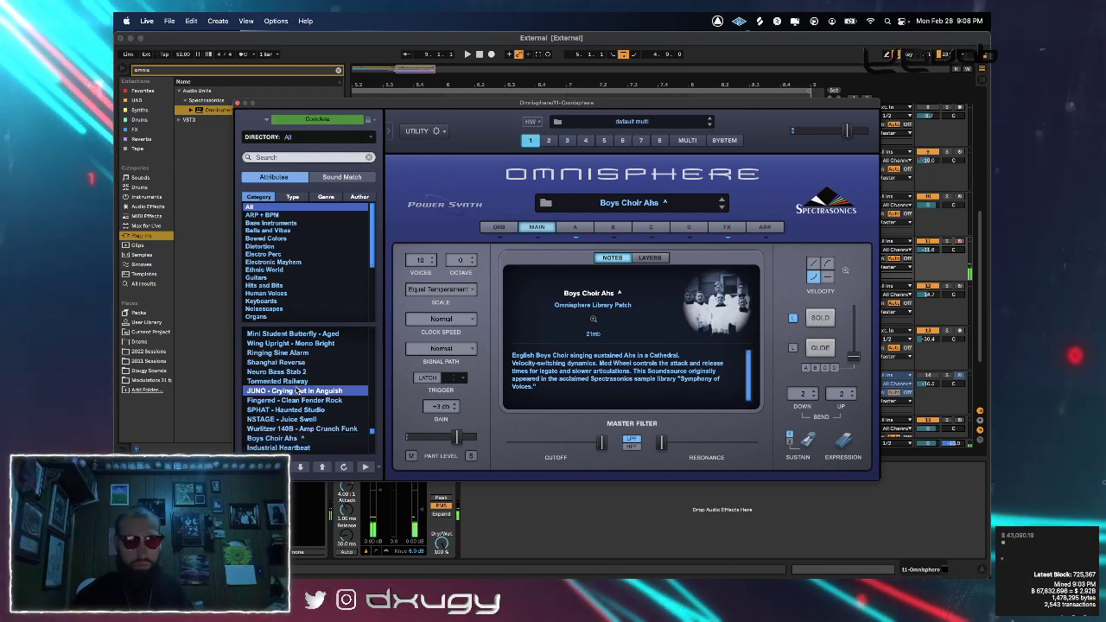
pyautogui.click(321, 467)
pyautogui.click(321, 467)
pyautogui.click(321, 467)
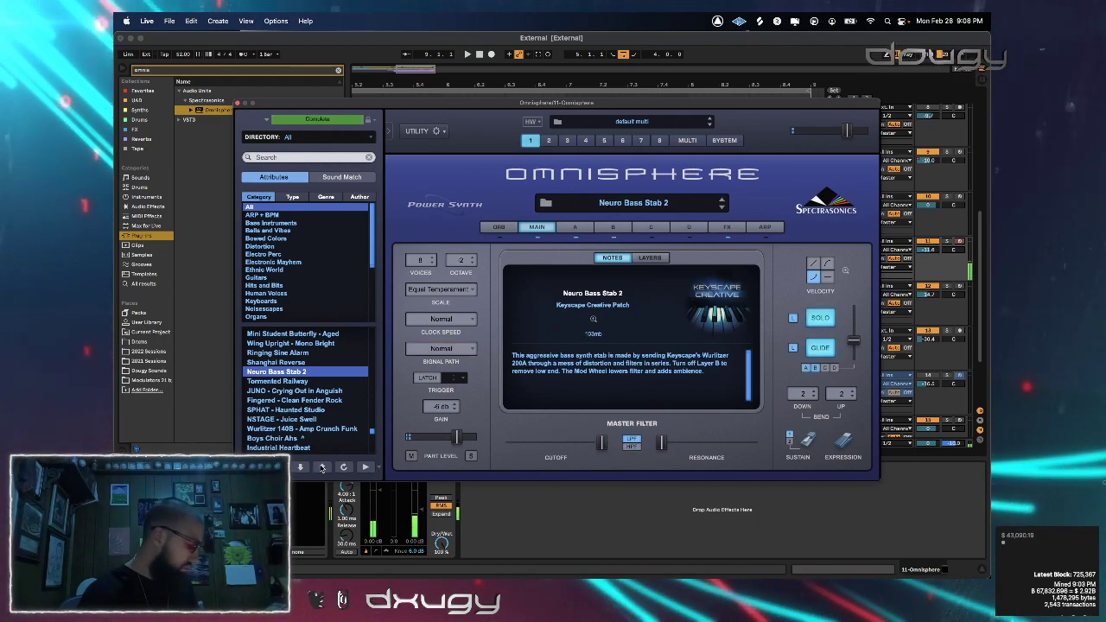
pyautogui.click(321, 467)
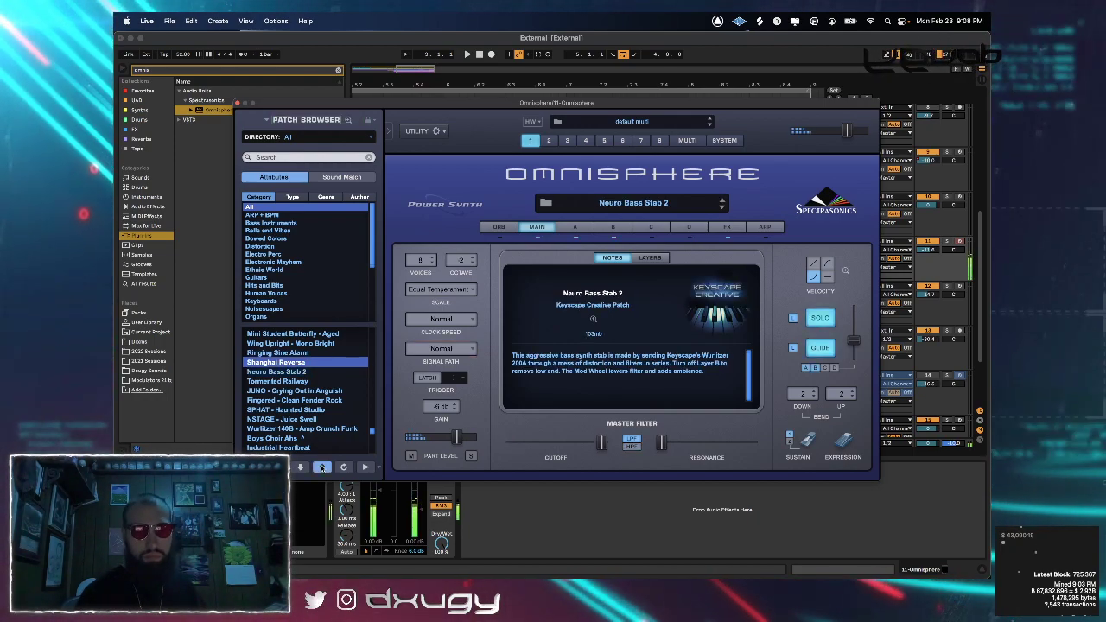
# Step forward through the patches from Neuro Bass Stab 2, trying Tormented Railway and JUNO - Crying Out in Anguish, and load SPHAT - Haunted Studio
pyautogui.click(302, 467)
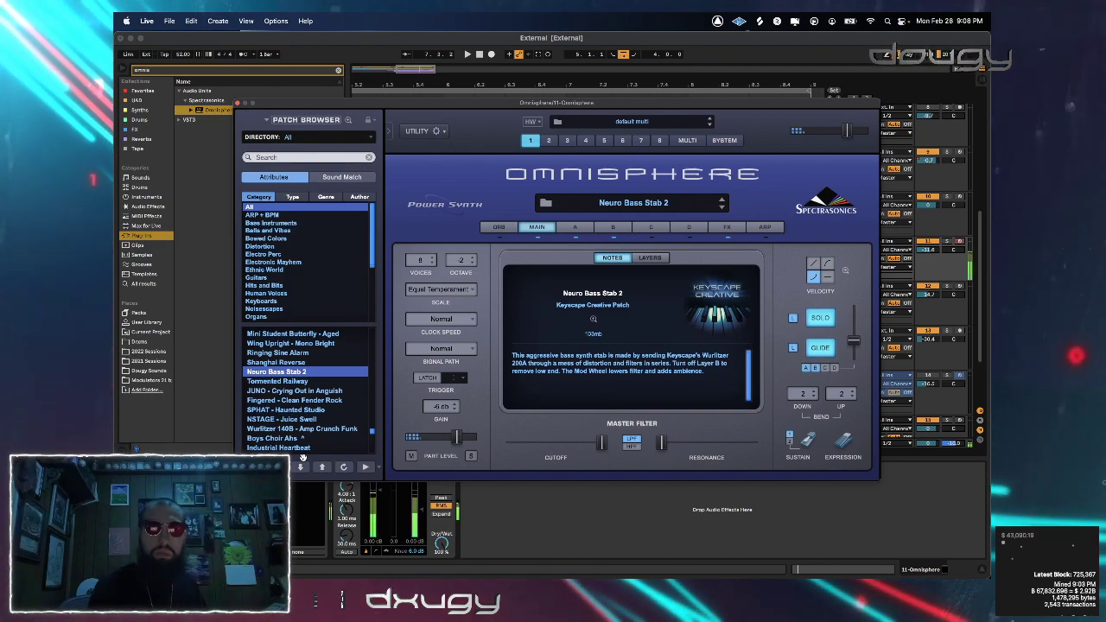
pyautogui.click(302, 468)
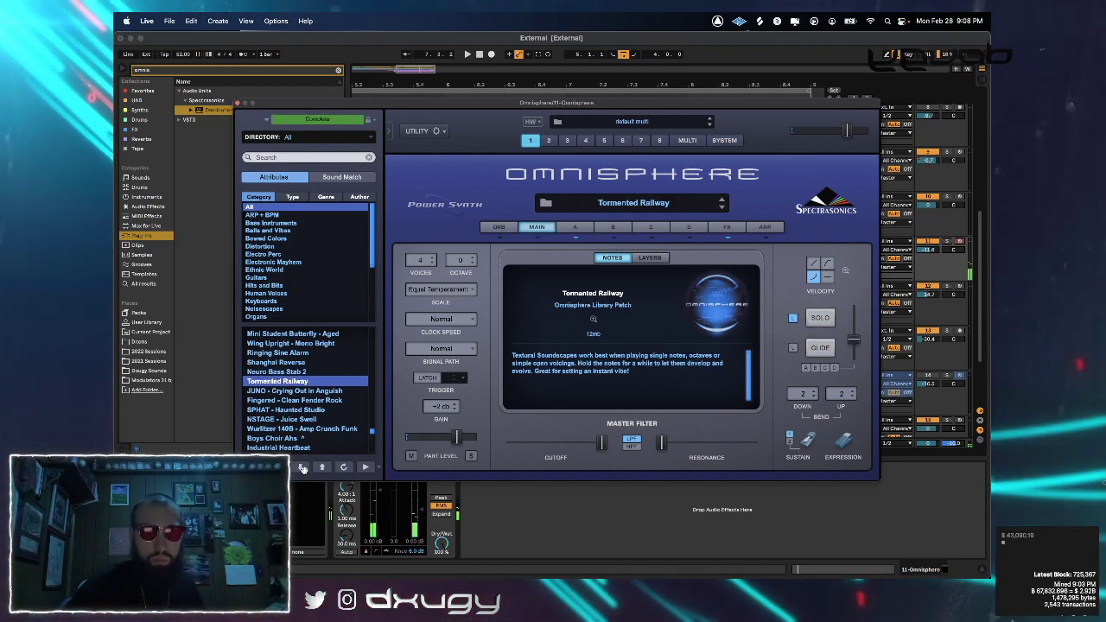
pyautogui.click(301, 468)
pyautogui.click(301, 468)
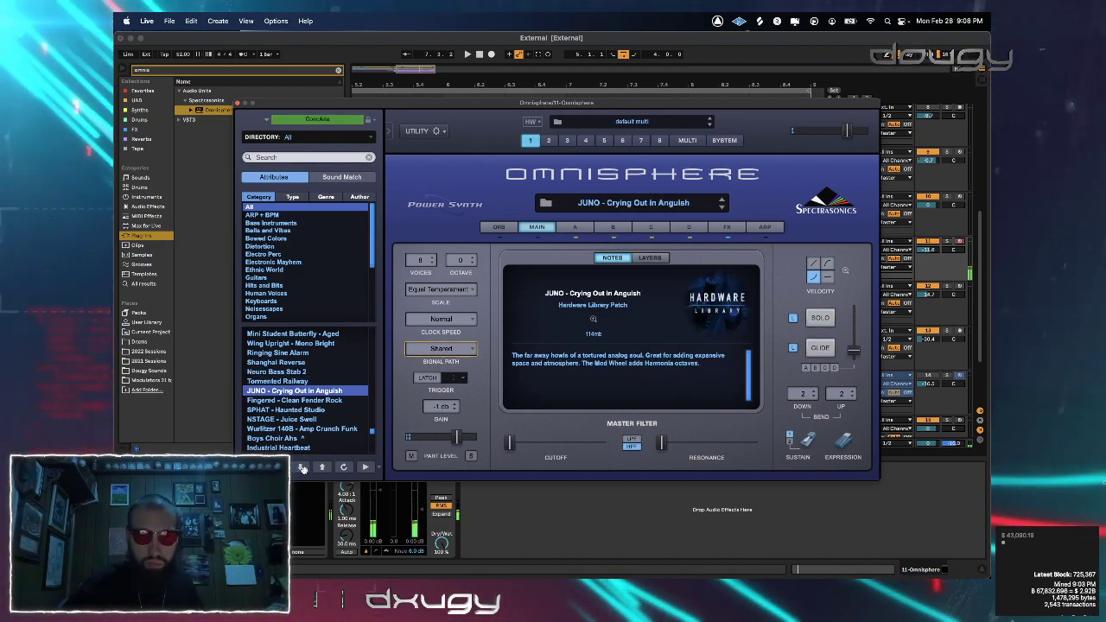
pyautogui.click(302, 468)
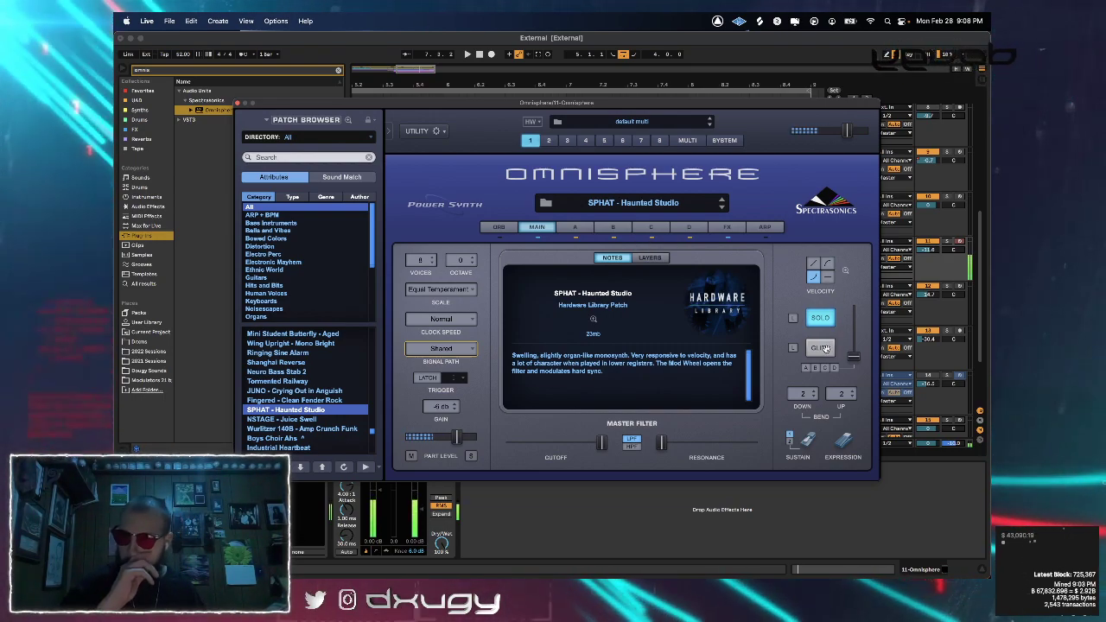
# Look through Omnisphere's scale categories for Haunted Studio and show the settings of layer A
pyautogui.click(463, 293)
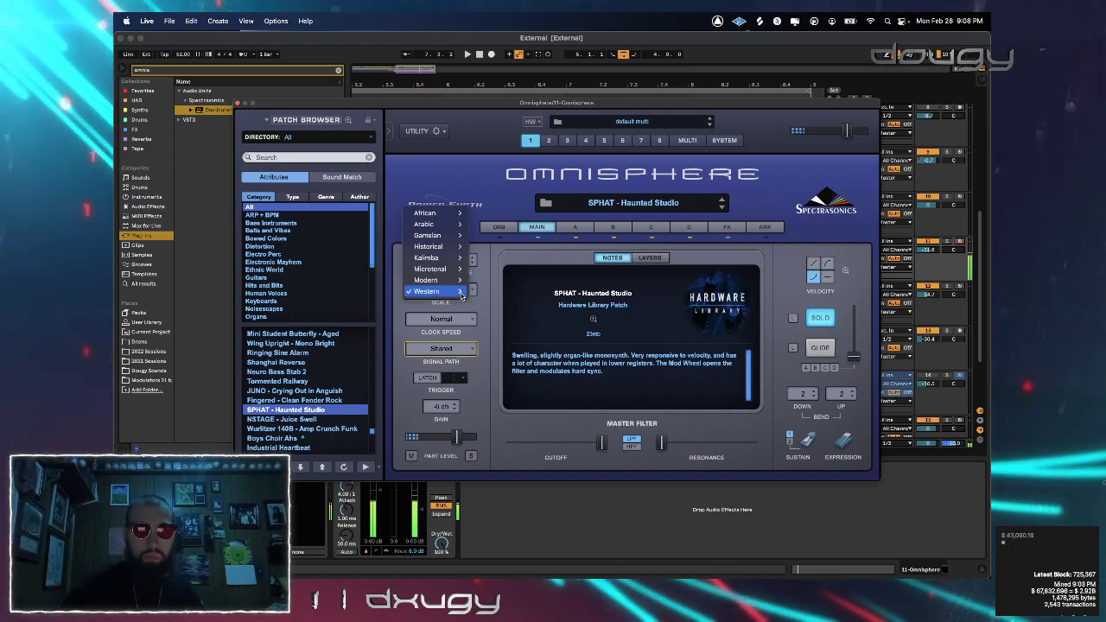
pyautogui.click(497, 251)
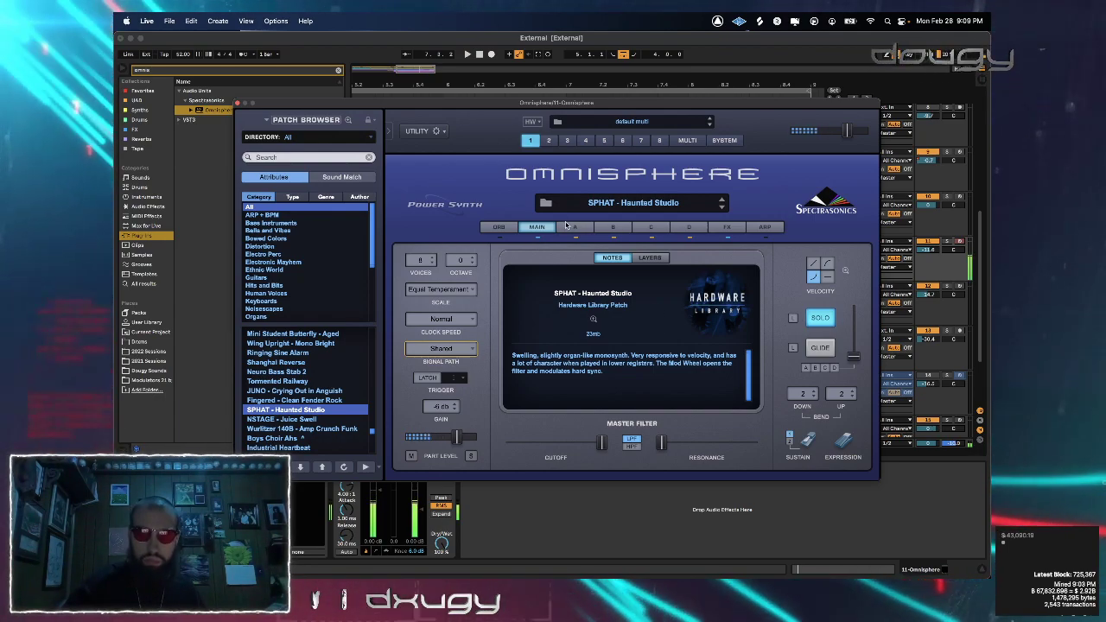
pyautogui.click(570, 227)
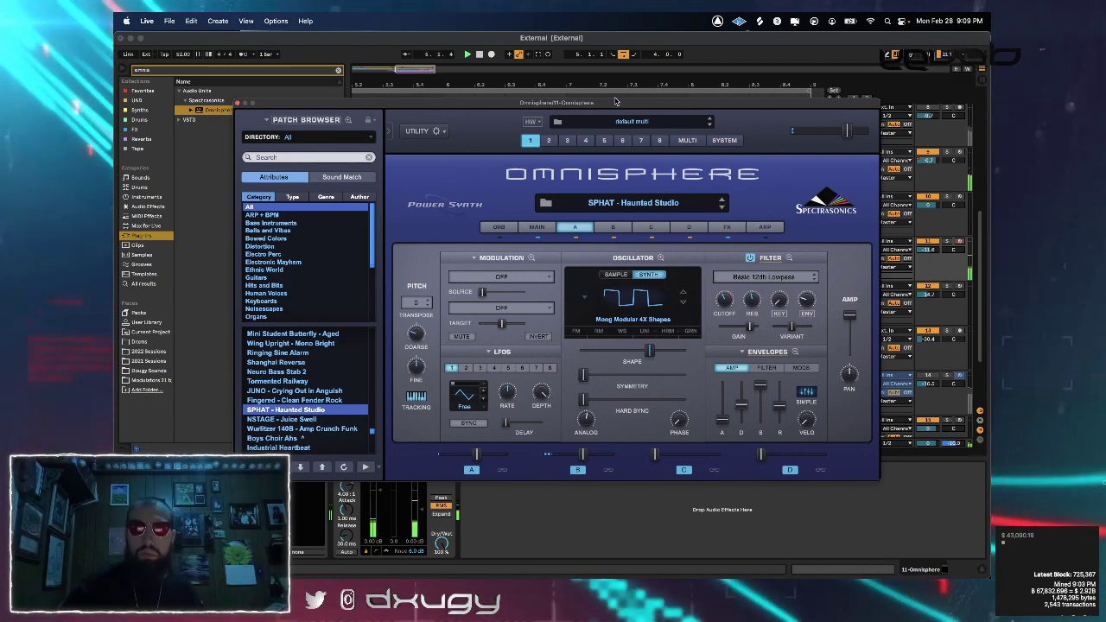
# Uncover the arrangement and play it with the Haunted Studio patch, including the Omnisphere track's clip starting at 8.3
pyautogui.moveTo(616, 102); pyautogui.dragTo(613, 466)
pyautogui.scroll(-2, 704, 361)
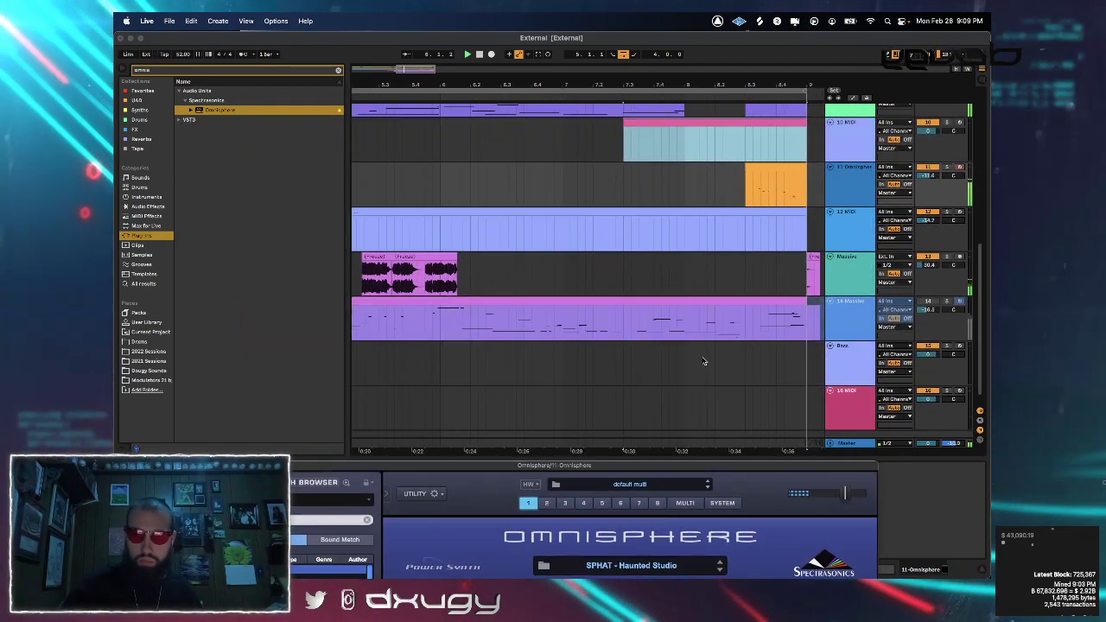
pyautogui.press('space')
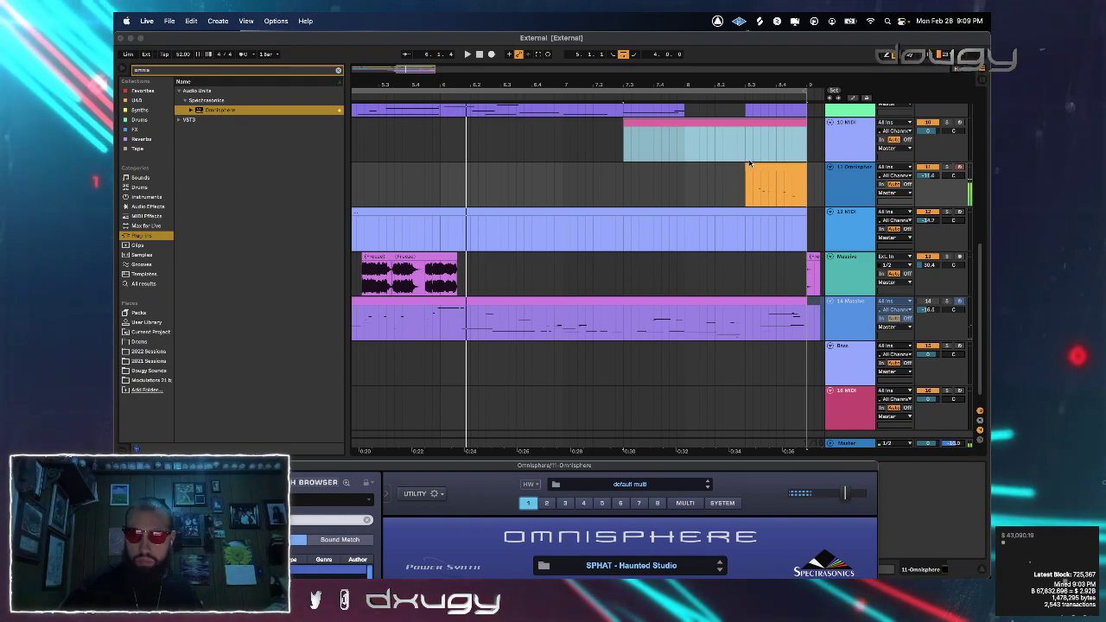
pyautogui.click(774, 162)
pyautogui.click(768, 168)
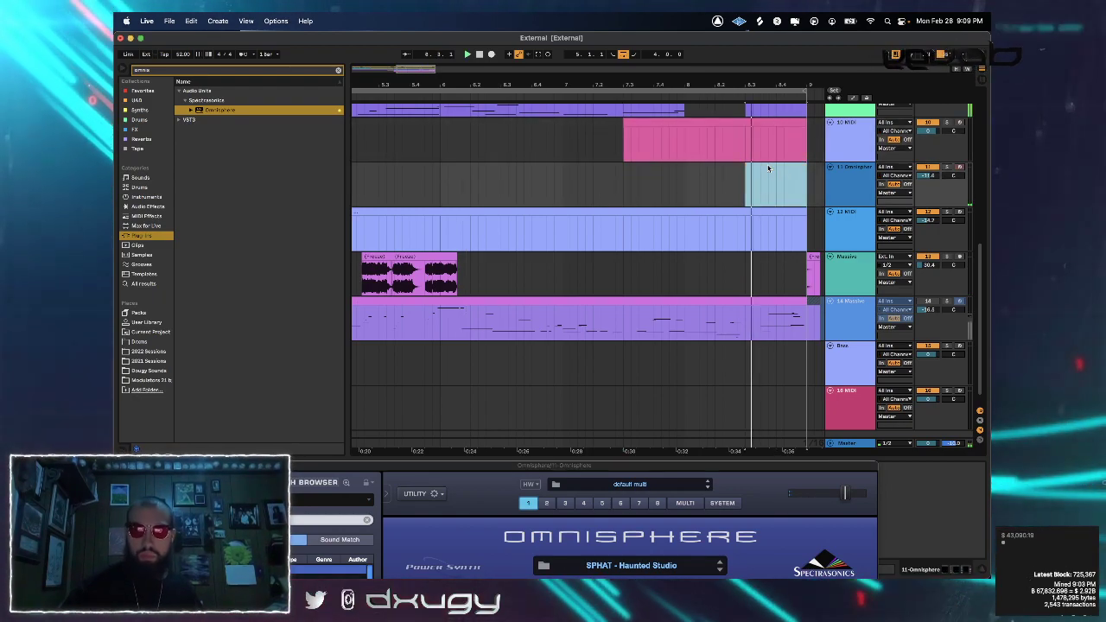
pyautogui.press('space')
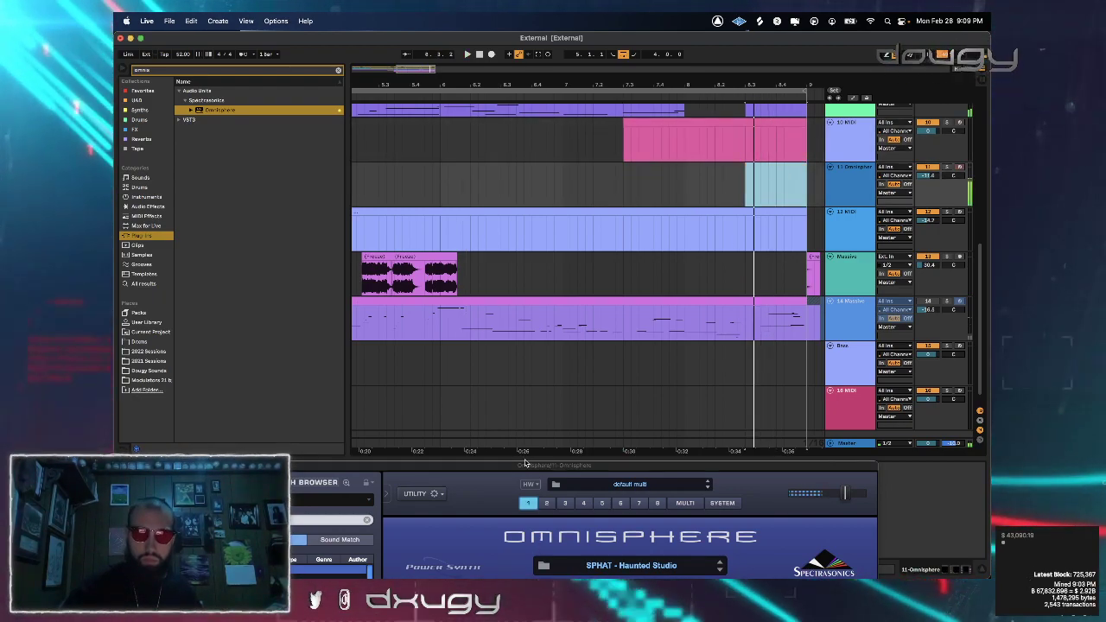
# Bring Omnisphere back into view and audition the following patches from NSTAGE - Juice Swell through Power Bass Station PWM 2 to Deception
pyautogui.moveTo(525, 464); pyautogui.dragTo(497, 37)
pyautogui.click(295, 401)
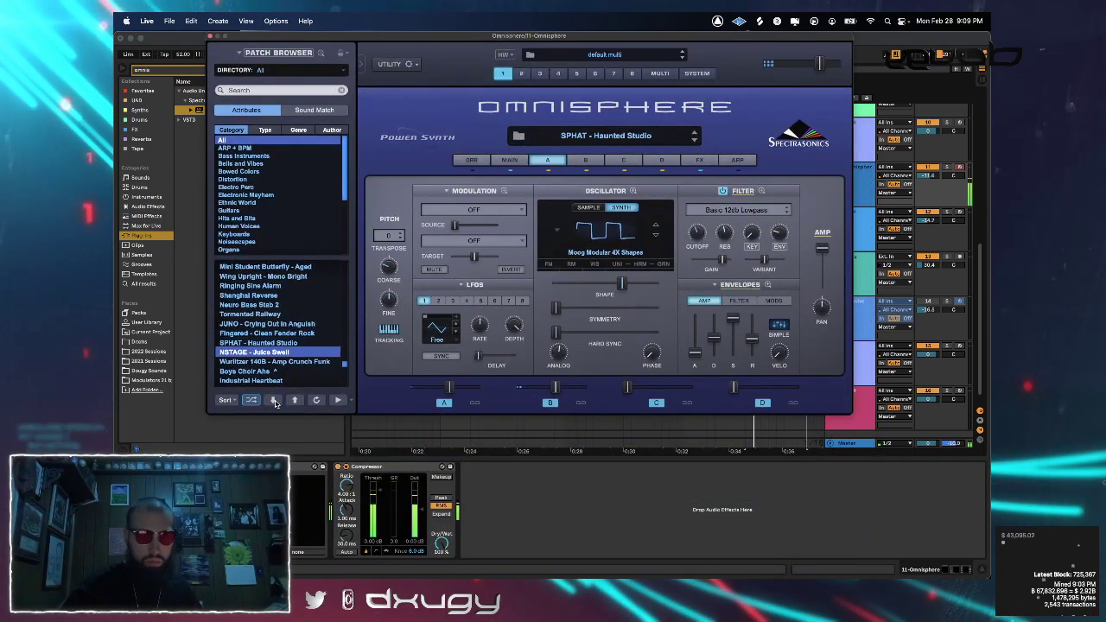
pyautogui.click(273, 401)
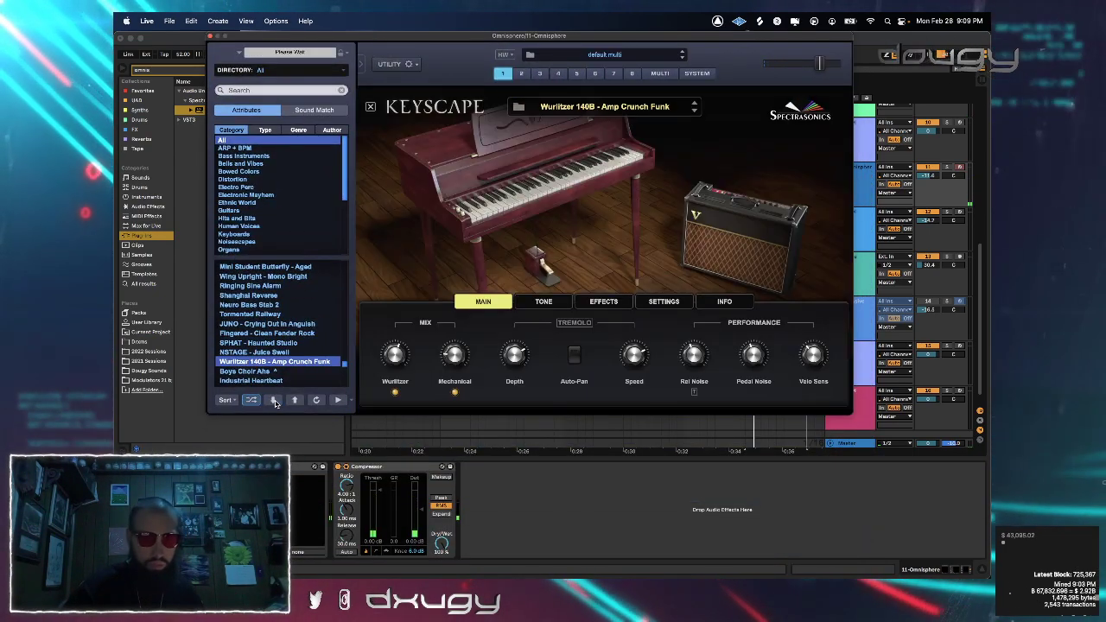
pyautogui.click(274, 402)
pyautogui.click(273, 401)
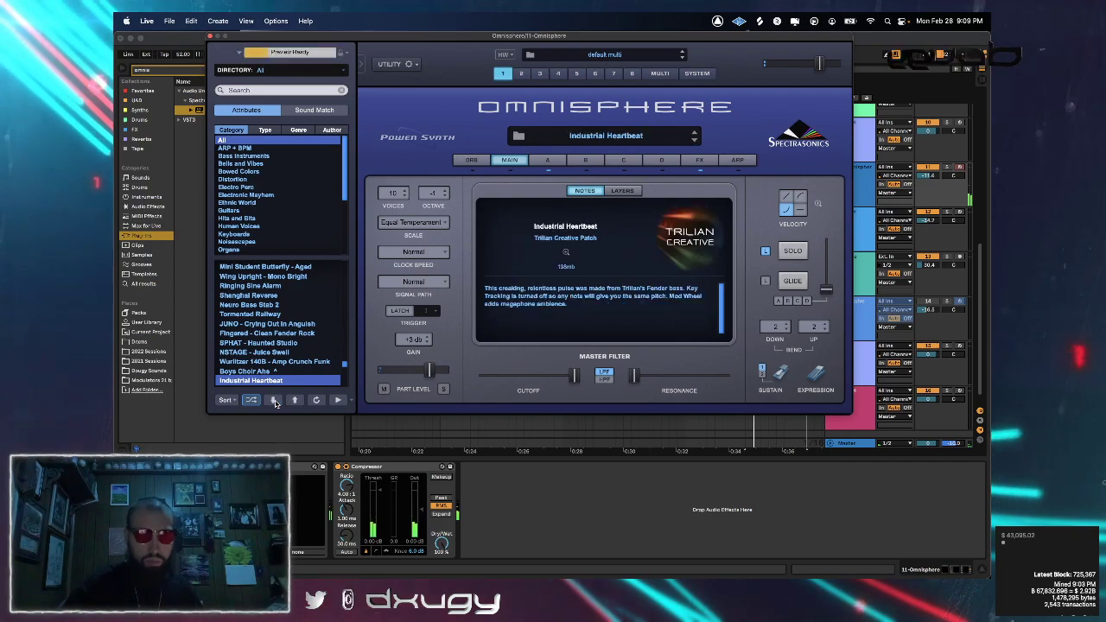
pyautogui.click(273, 402)
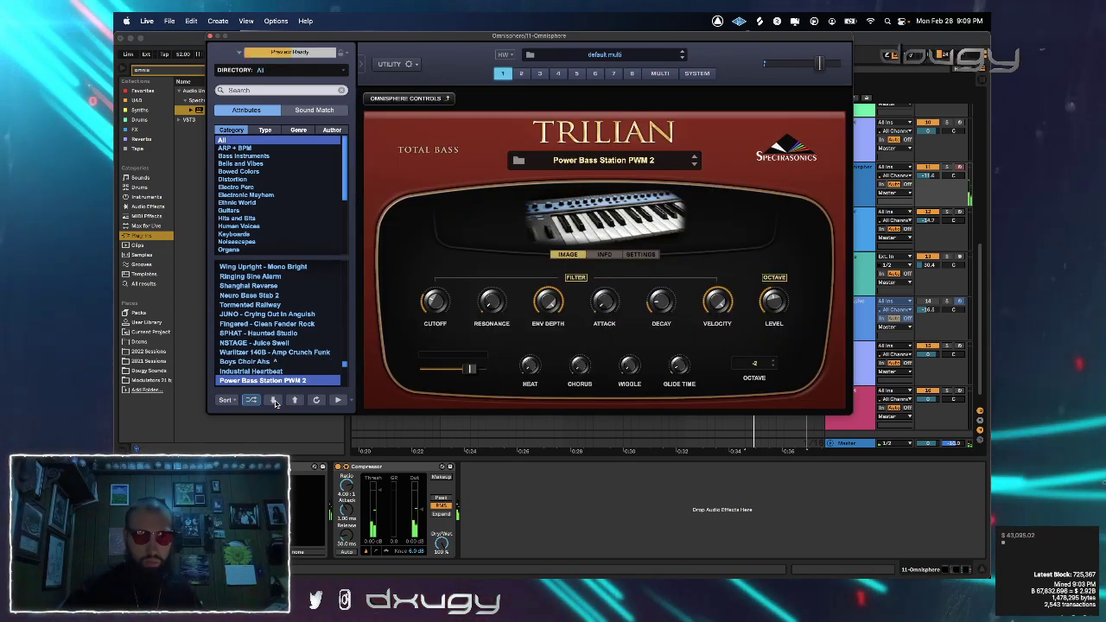
pyautogui.click(274, 402)
# Audition Deception, Octophonic Ensemble Strings and TR-Jaco Fretless Gliss Vibrafill, stepping back through NLEAD - At The Seams to Autoharp Minor Strum
pyautogui.click(345, 322)
pyautogui.click(318, 322)
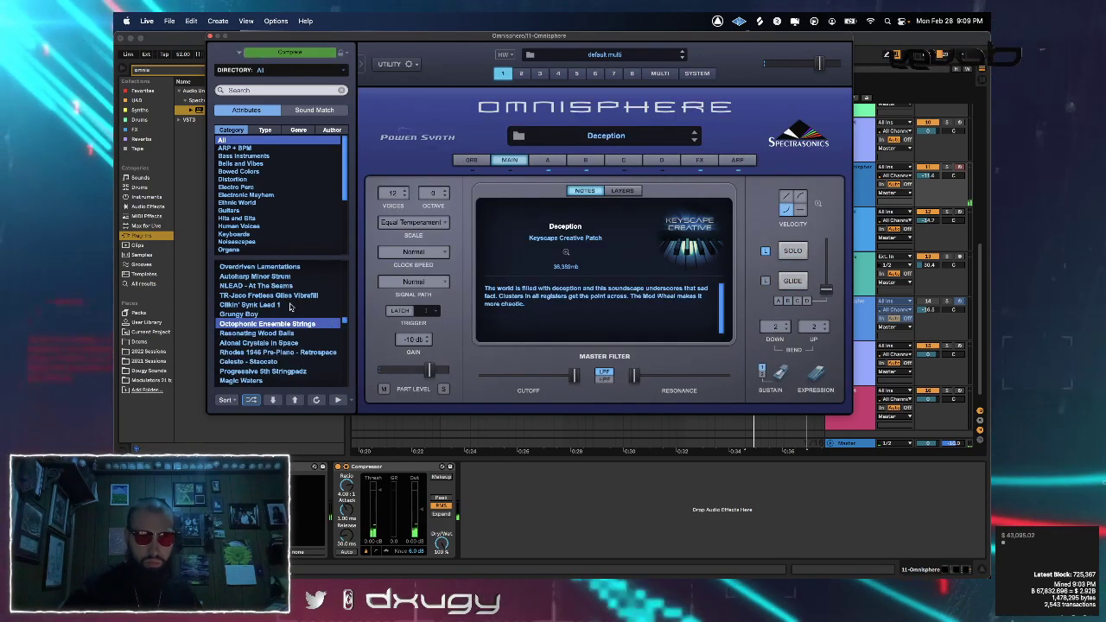
pyautogui.click(277, 296)
pyautogui.click(294, 400)
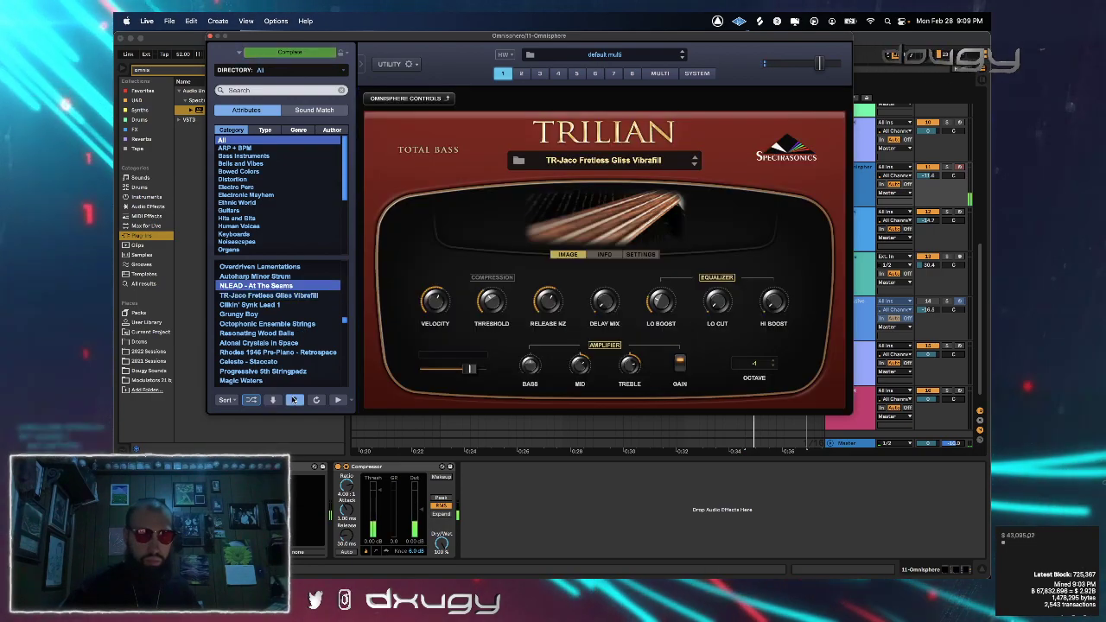
pyautogui.click(294, 400)
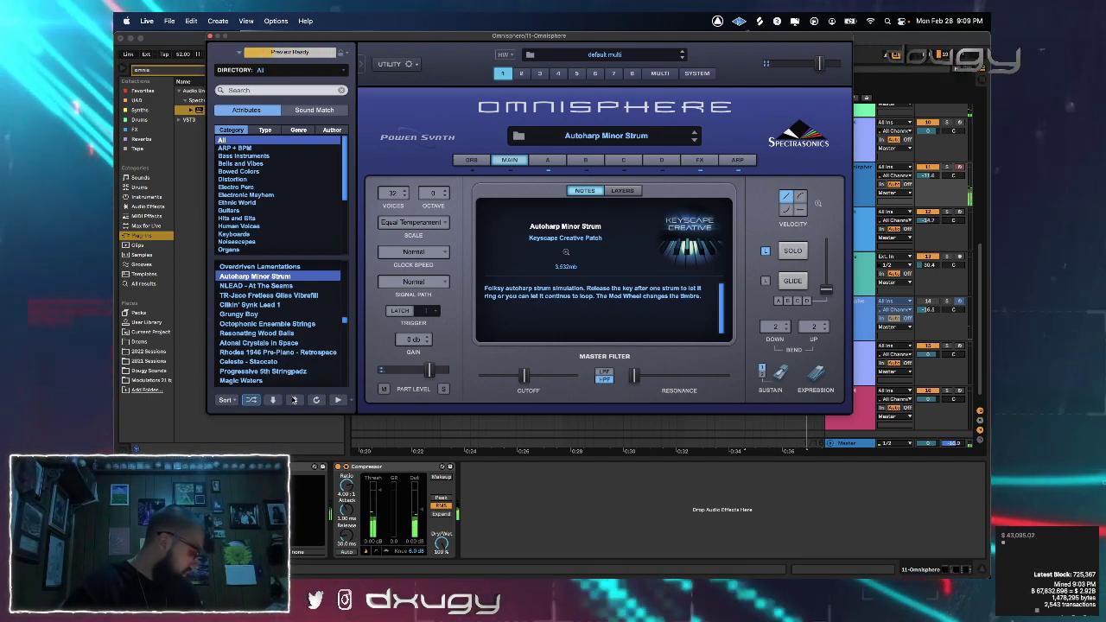
# Step back through the patches from Overdriven Lamentations past Glitching Retro 60's Texture and Claudias Cluster, and load Repeater Bass
pyautogui.click(294, 400)
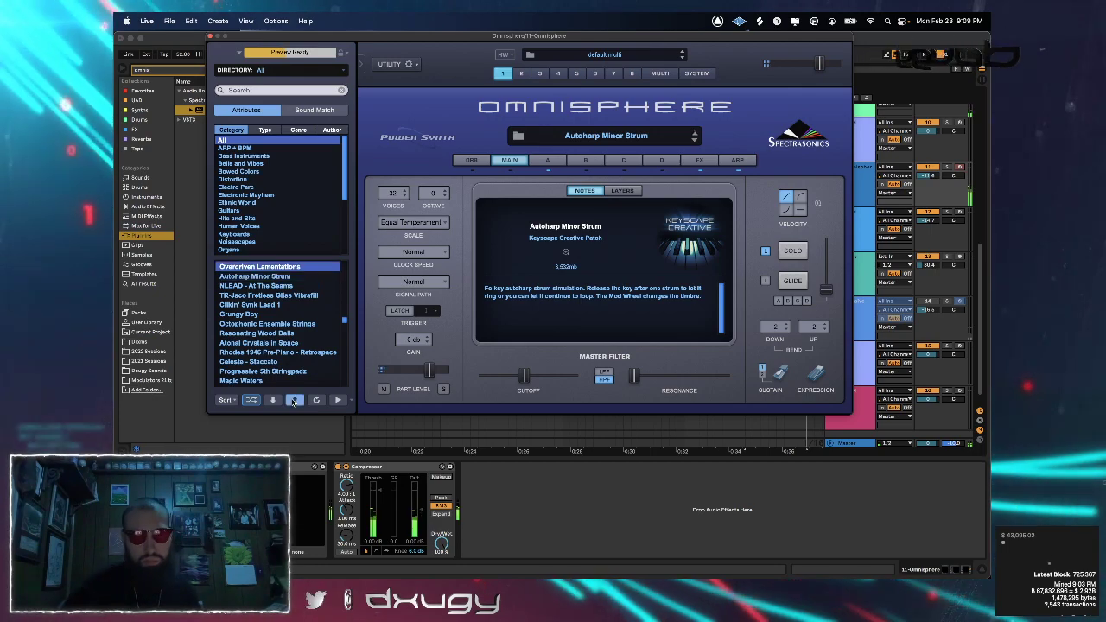
pyautogui.click(294, 400)
pyautogui.click(294, 400)
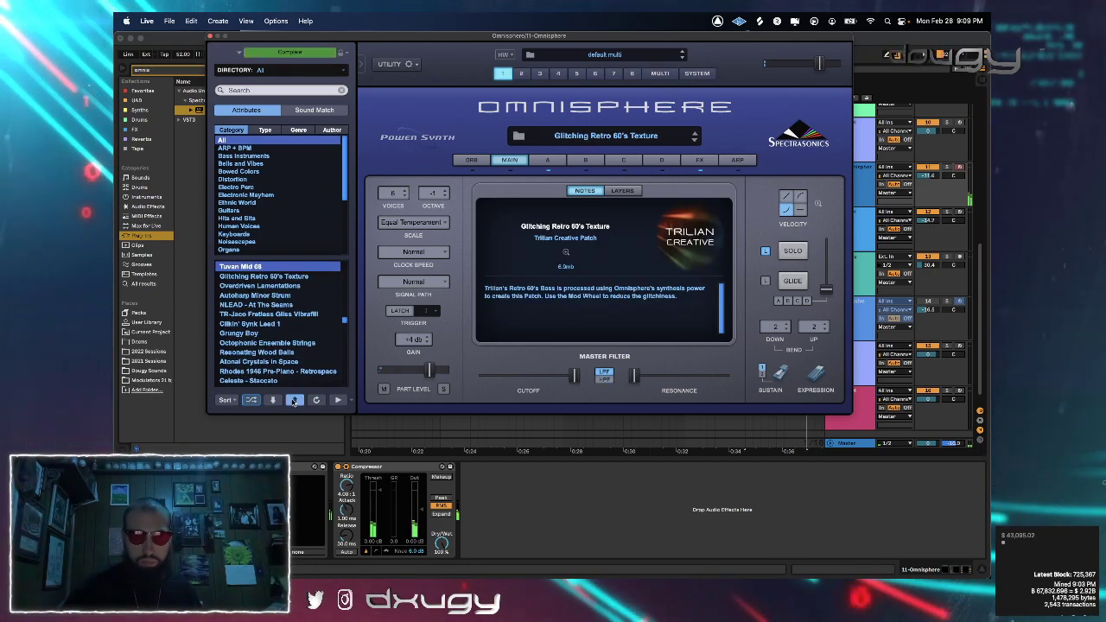
pyautogui.click(275, 400)
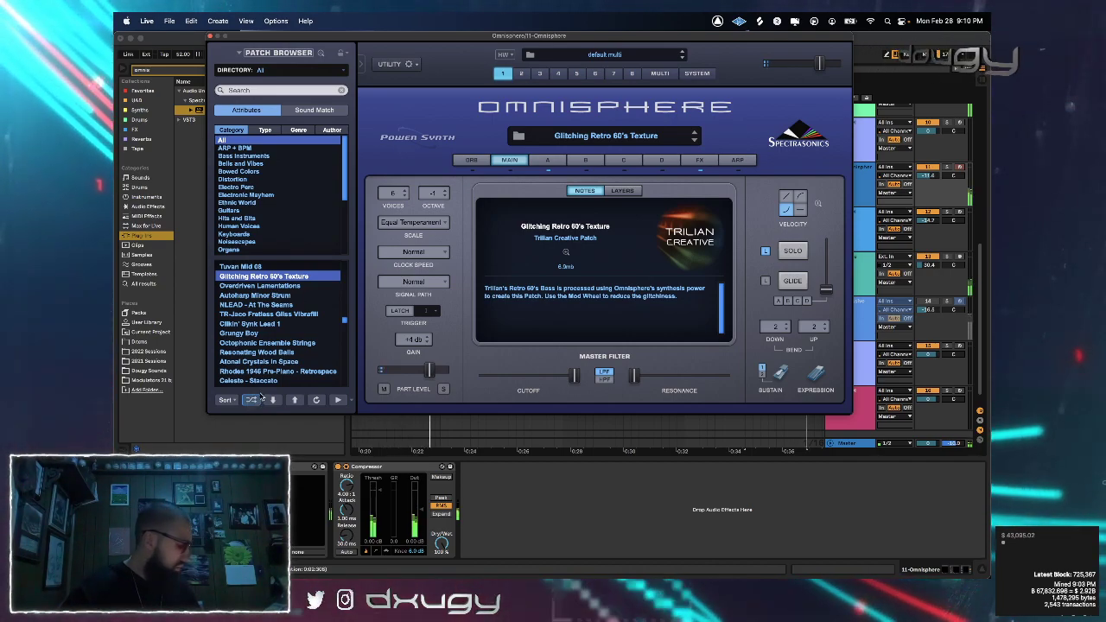
pyautogui.click(258, 400)
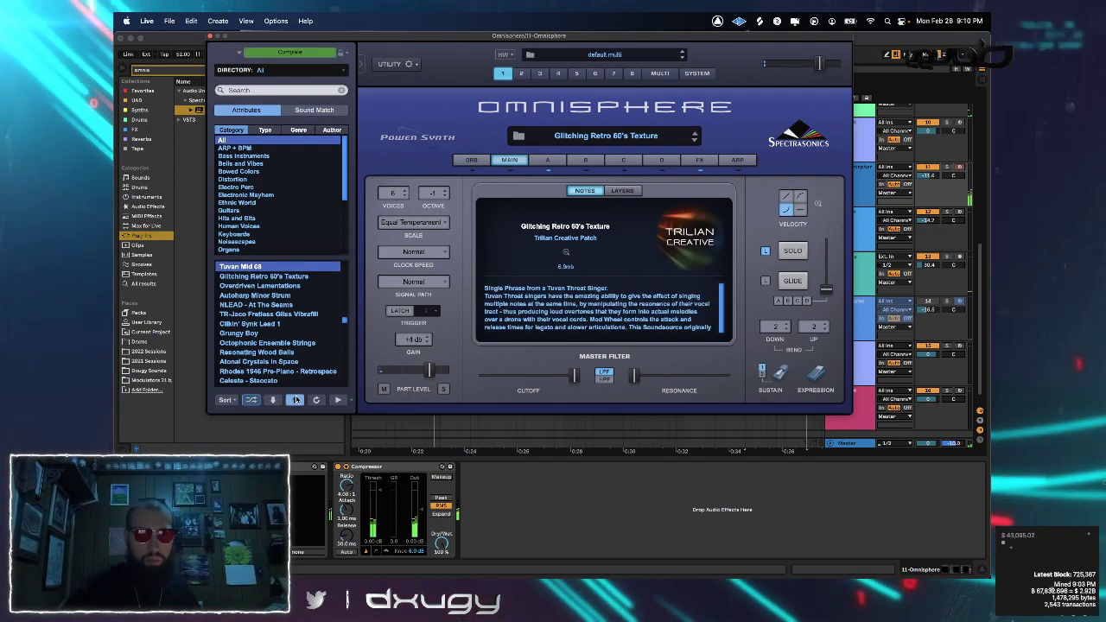
pyautogui.click(296, 399)
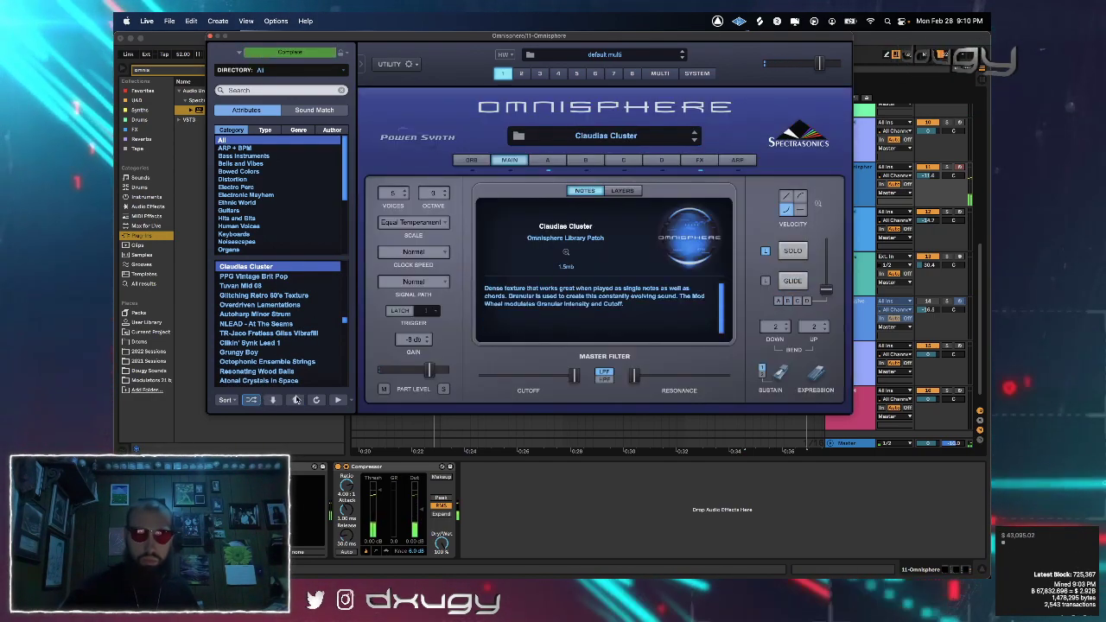
pyautogui.click(295, 400)
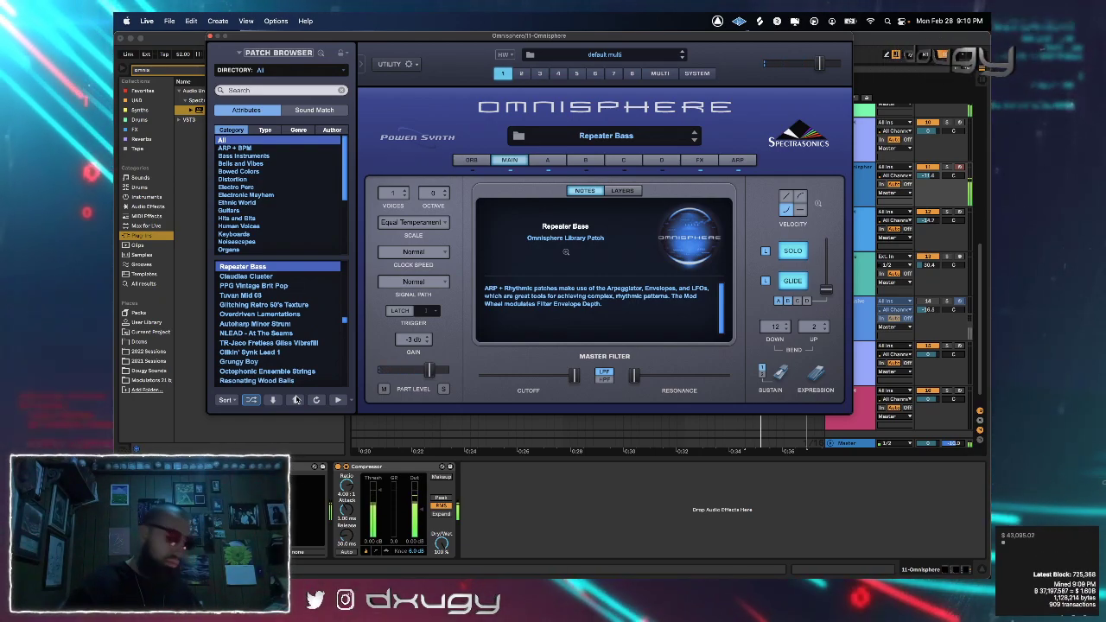
# Try different glide times on the Repeater Bass patch, lower the time to 0.00 sec and switch Glide off
pyautogui.click(739, 172)
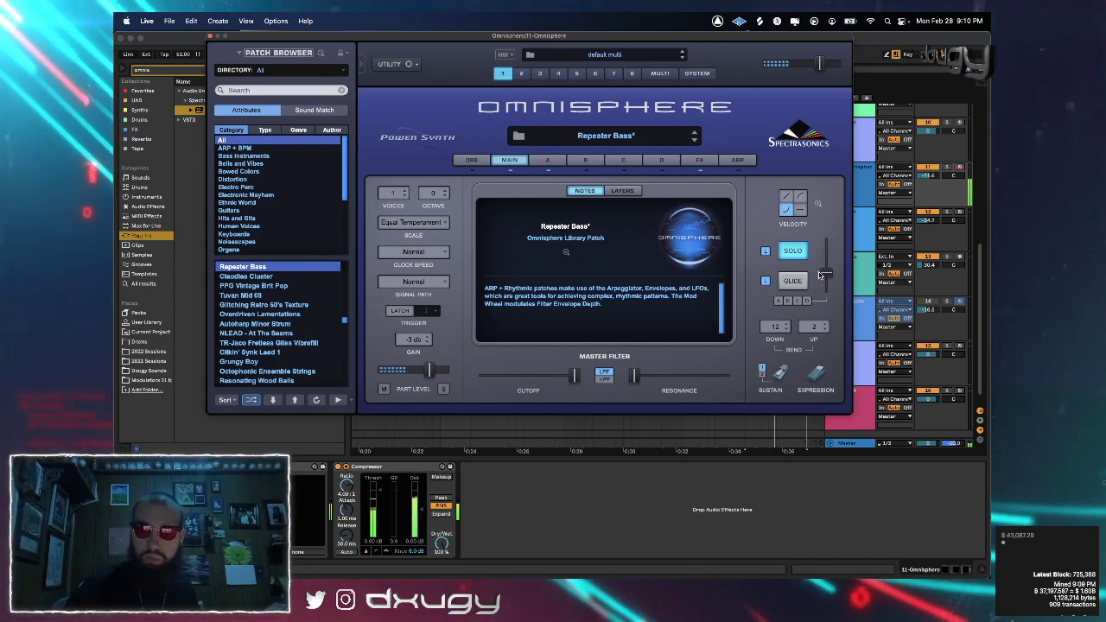
pyautogui.moveTo(827, 274); pyautogui.dragTo(829, 257)
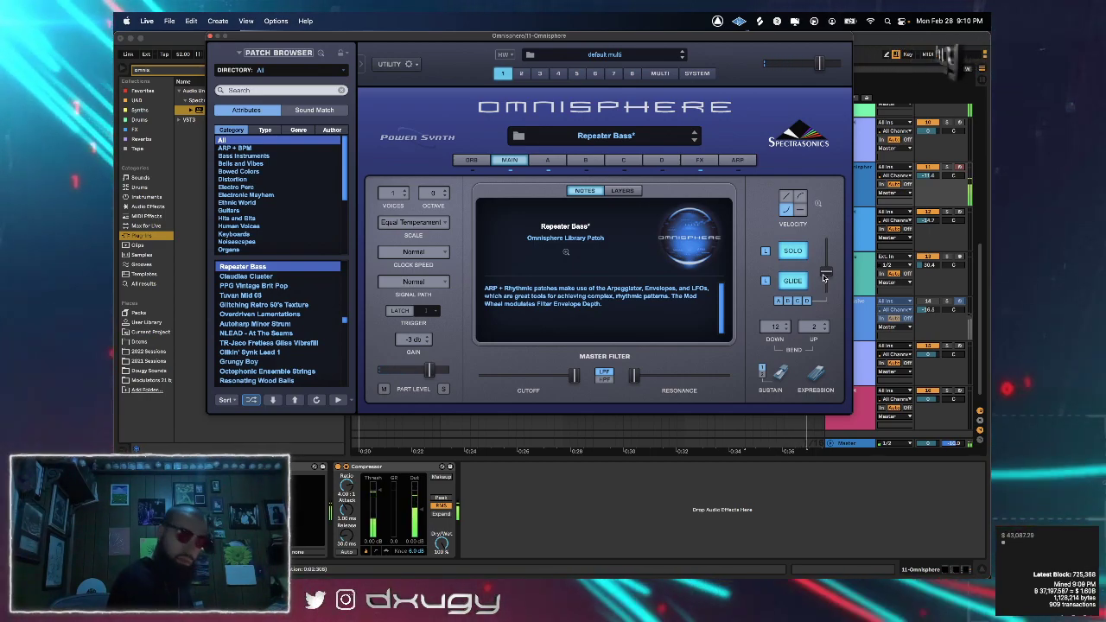
pyautogui.moveTo(826, 271); pyautogui.dragTo(828, 299)
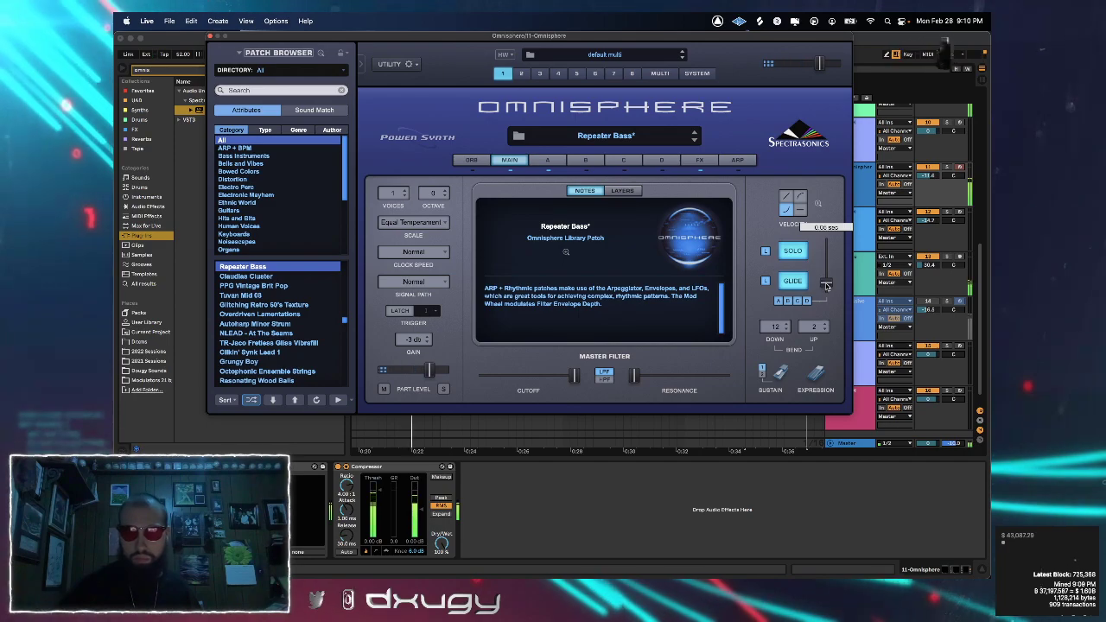
pyautogui.click(801, 286)
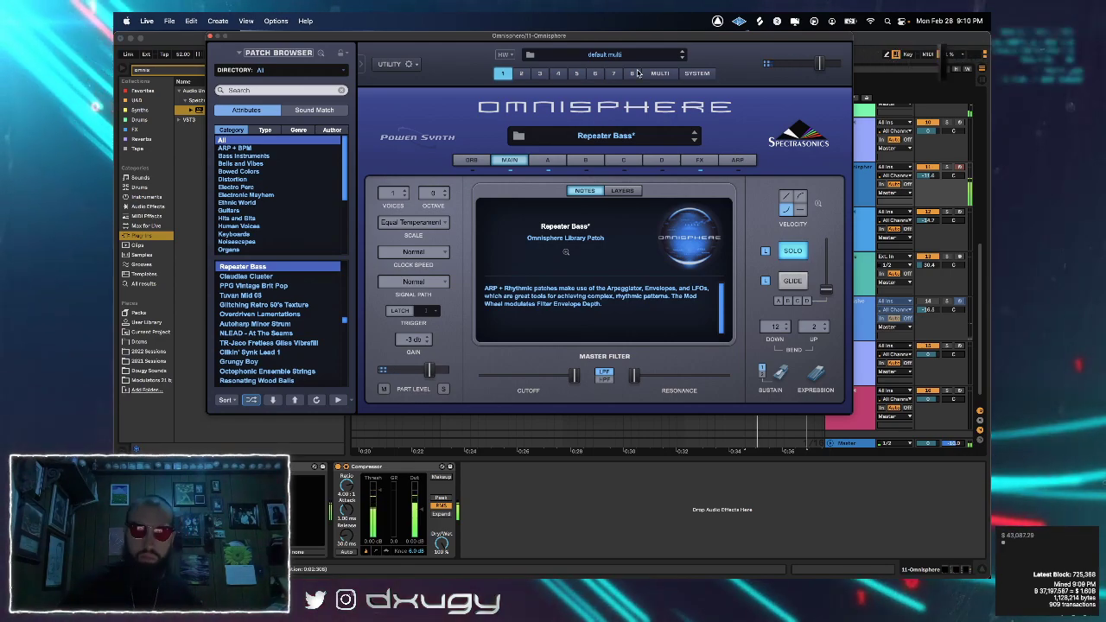
# Audition the patches next to Repeater Bass, including PPG Vintage Brit Pop, Claudias Cluster and Beyond the Veil
pyautogui.click(694, 139)
pyautogui.click(695, 141)
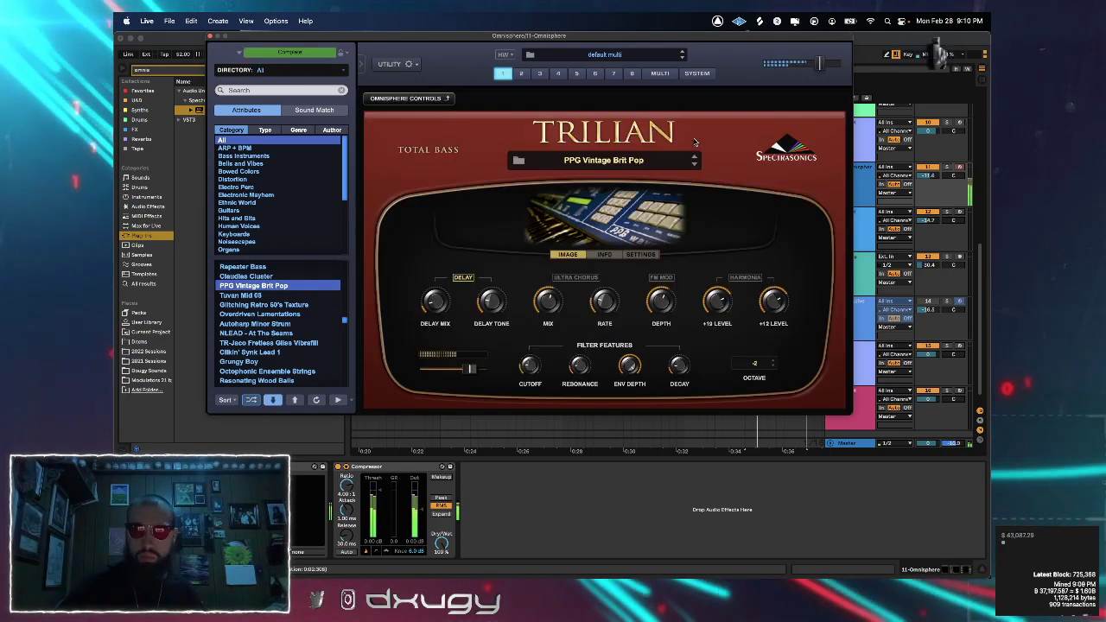
pyautogui.click(297, 400)
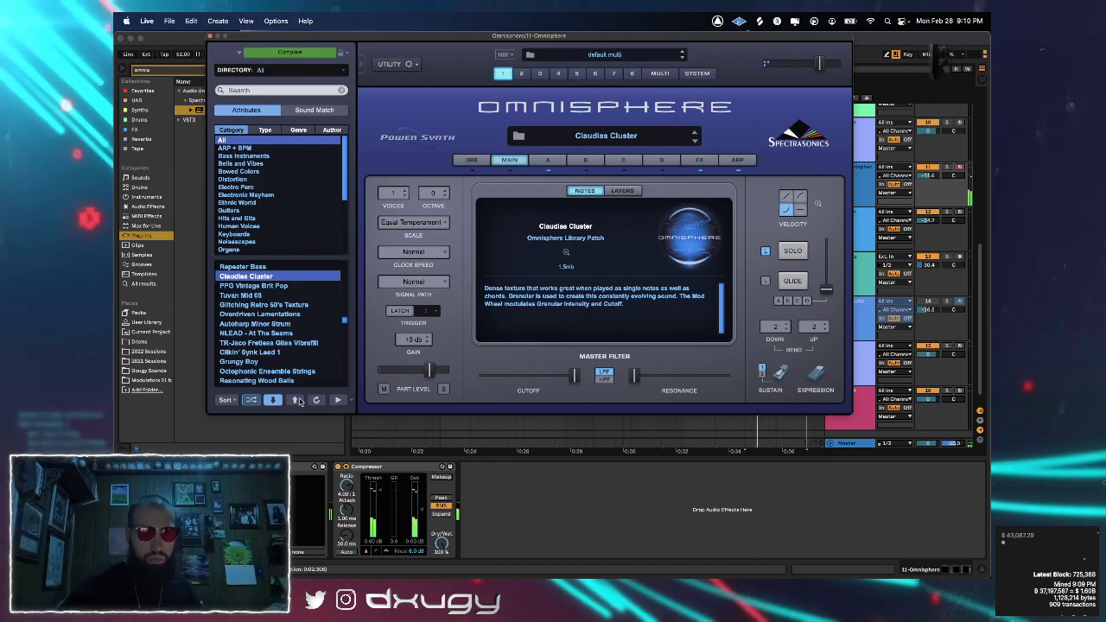
pyautogui.click(297, 400)
pyautogui.click(297, 400)
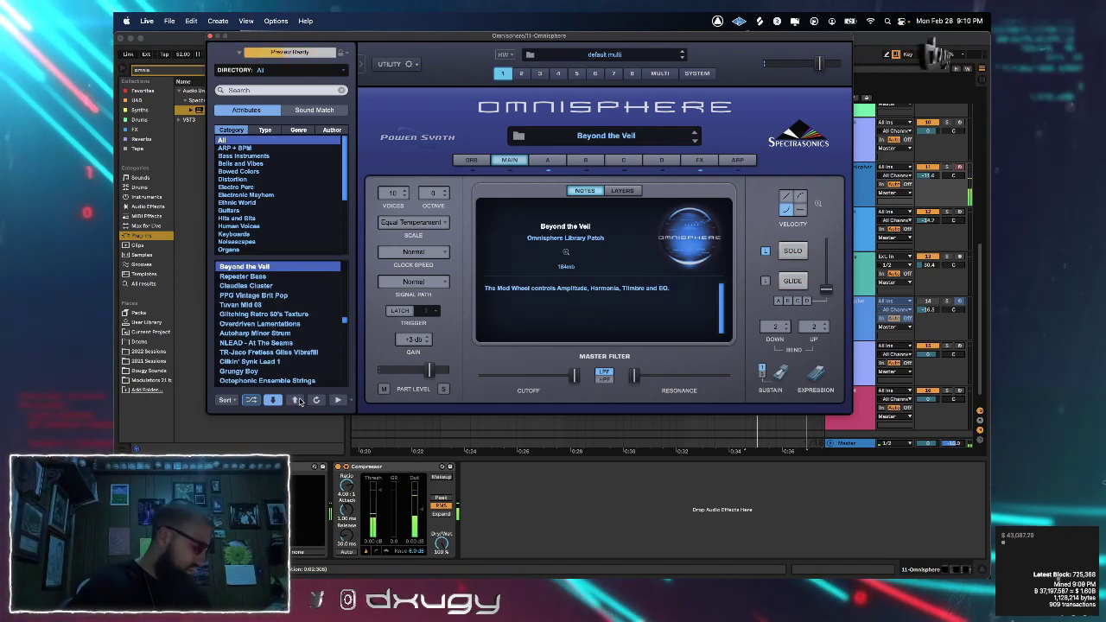
# Step back past Sines of Disillusionment and Circuit Bent FX to load the TR-Short Thin and Outta Shape patch
pyautogui.click(297, 400)
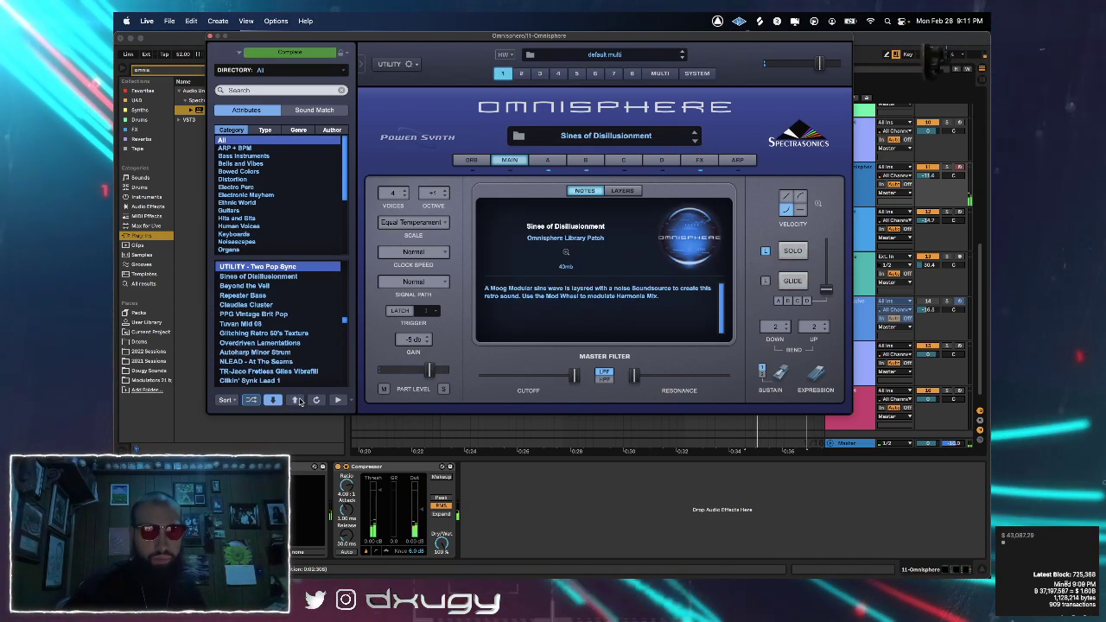
pyautogui.click(298, 401)
pyautogui.click(298, 400)
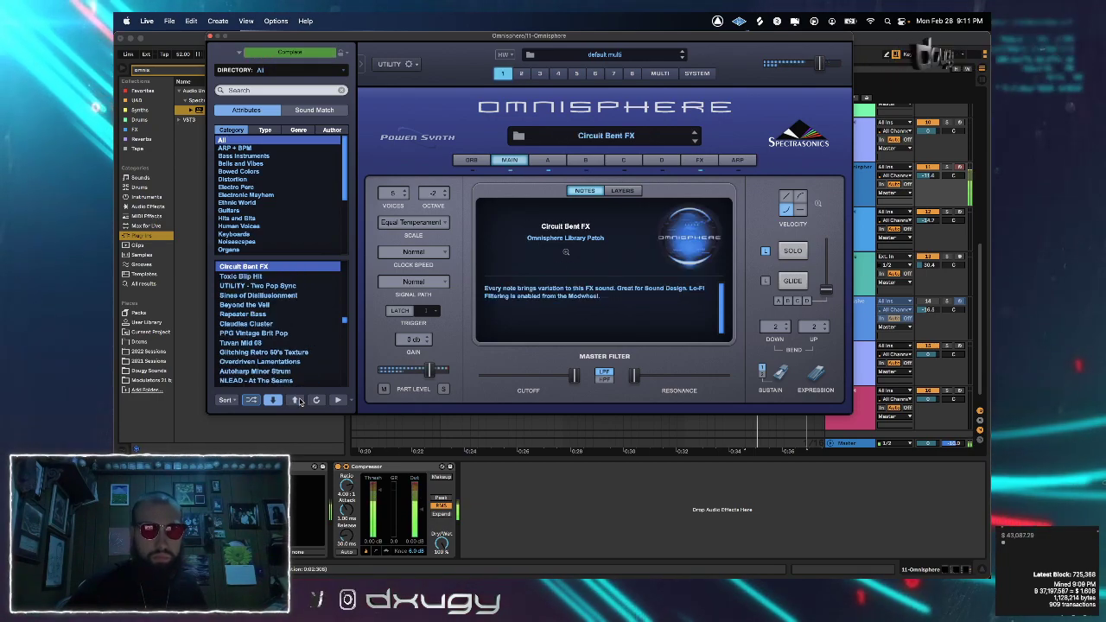
pyautogui.click(297, 401)
pyautogui.click(297, 400)
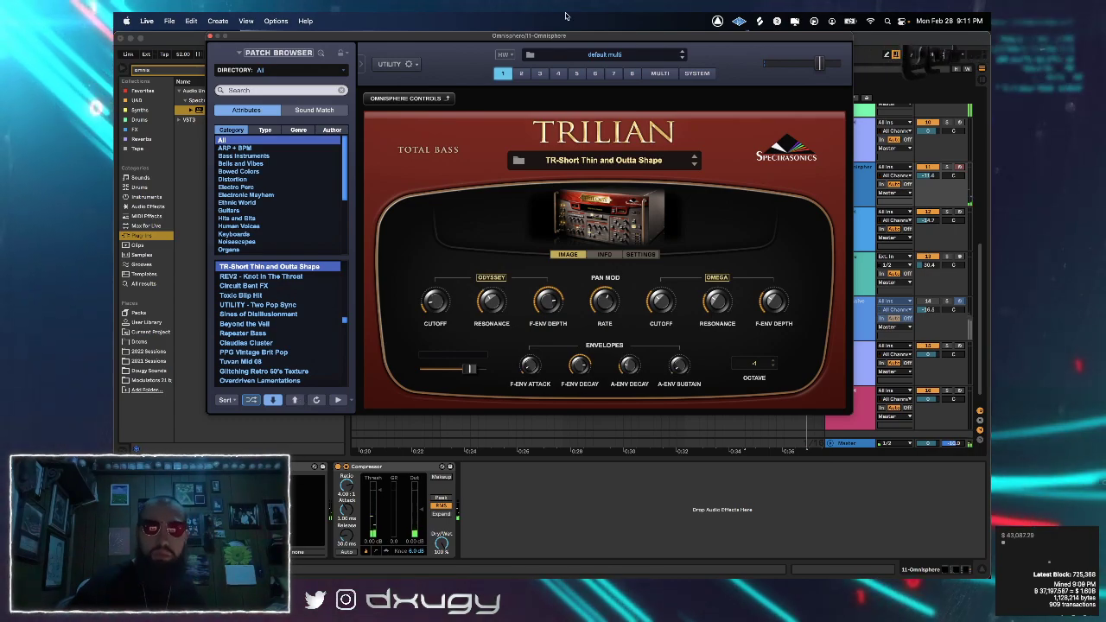
# Move the Omnisphere window aside and close it, and play the Omnisphere track's clip around 8.3
pyautogui.moveTo(536, 36); pyautogui.dragTo(536, 125)
pyautogui.click(538, 58)
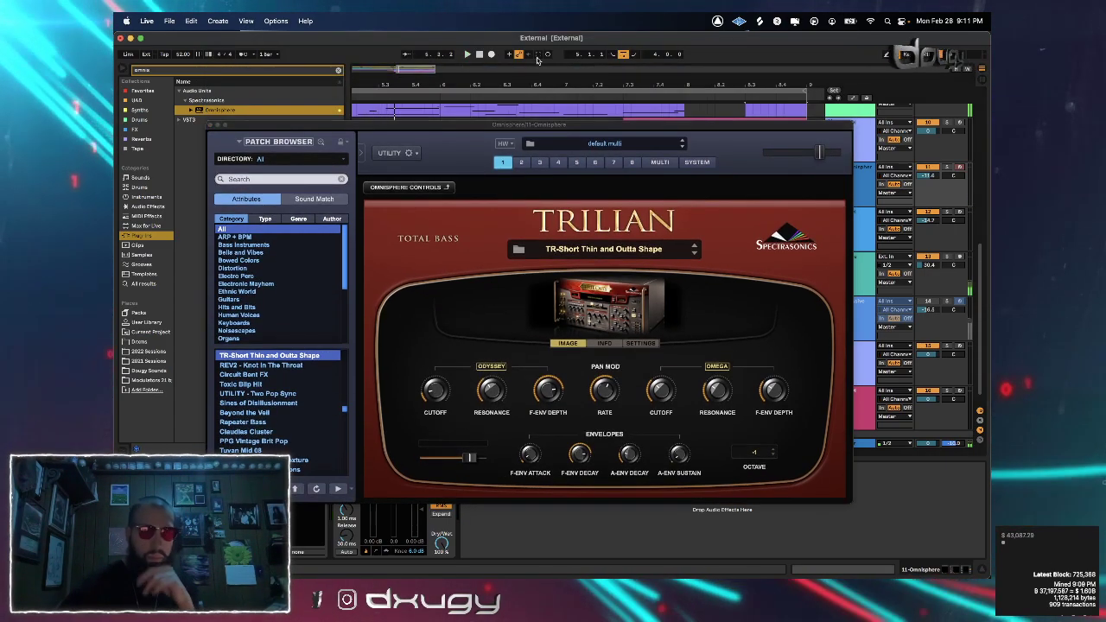
pyautogui.click(211, 126)
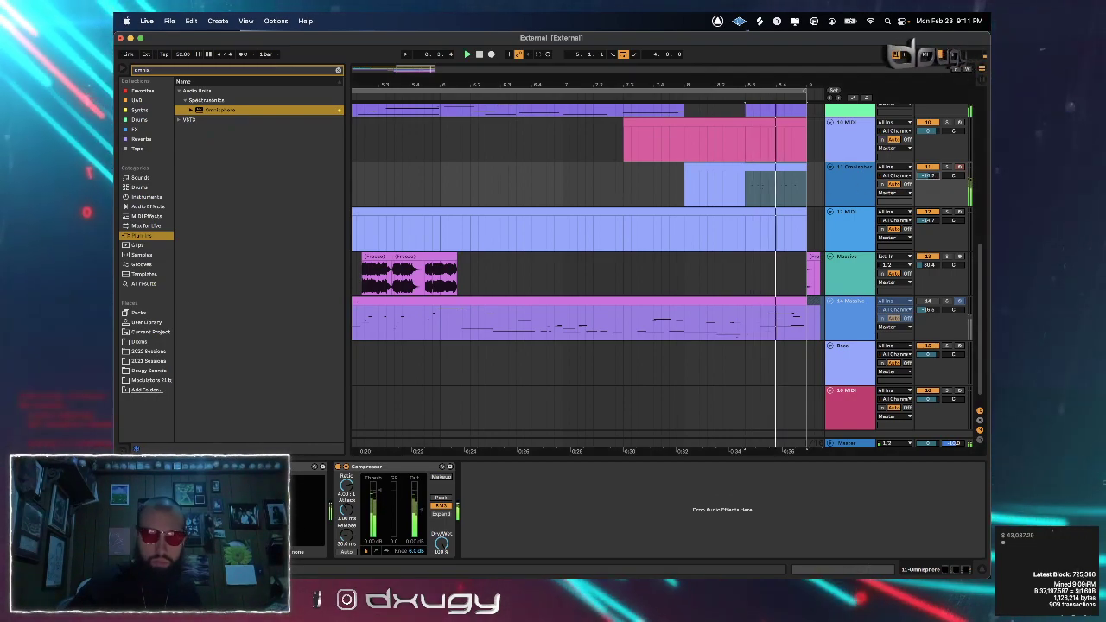
pyautogui.click(787, 196)
pyautogui.click(770, 197)
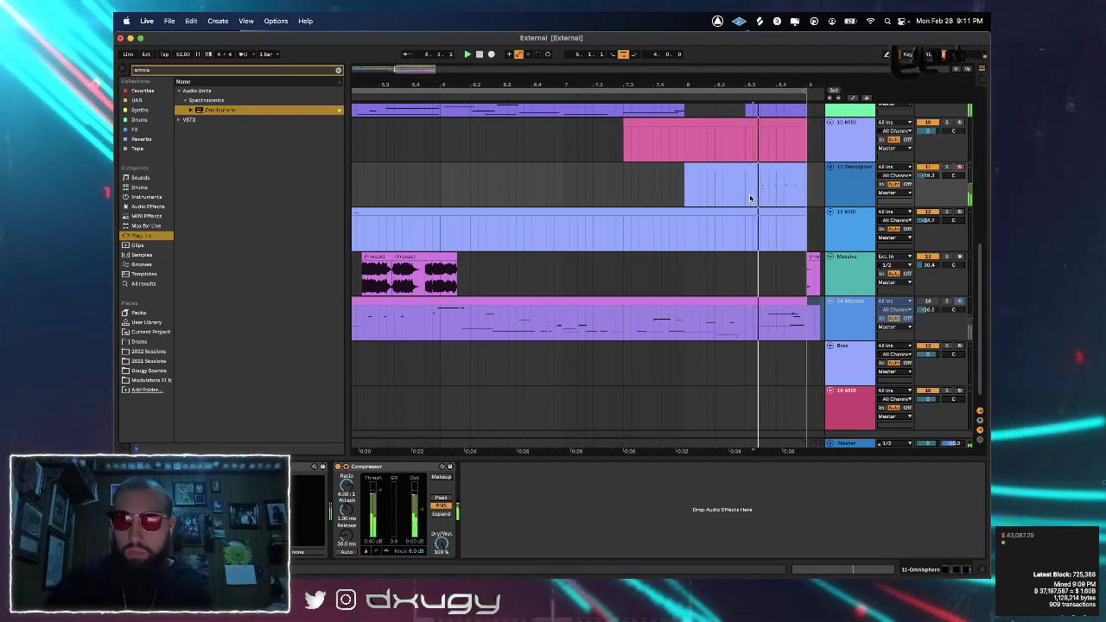
pyautogui.press('space')
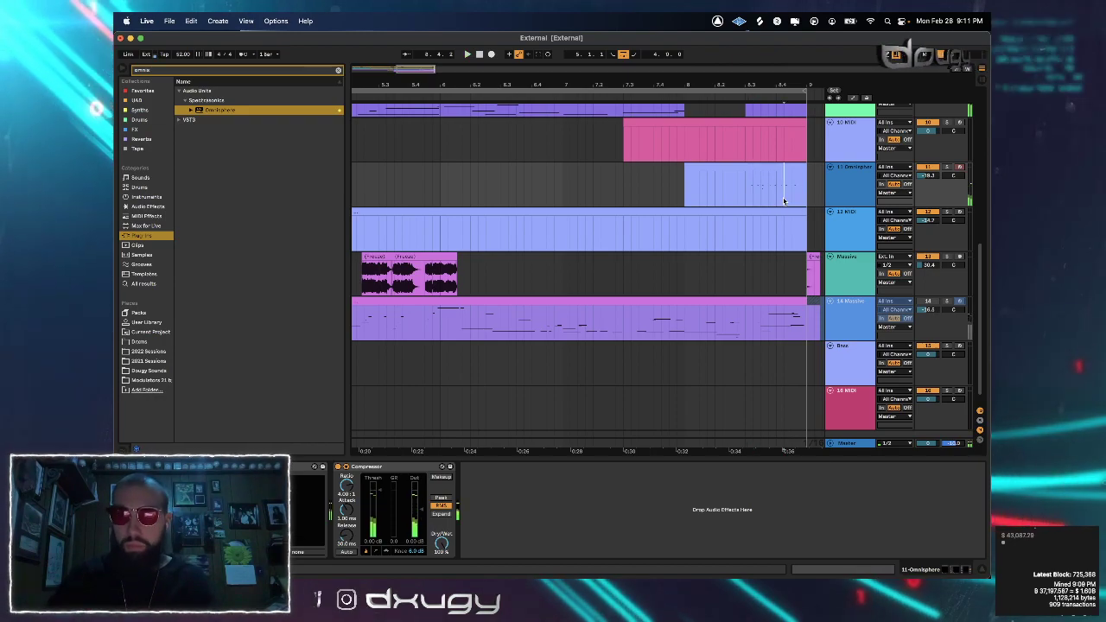
# Restart playback from 5.1.1 while playing the Omnisphere part, and capture the played notes into a clip at bar 5
pyautogui.click(766, 170)
pyautogui.hscroll(-8, 768, 172)
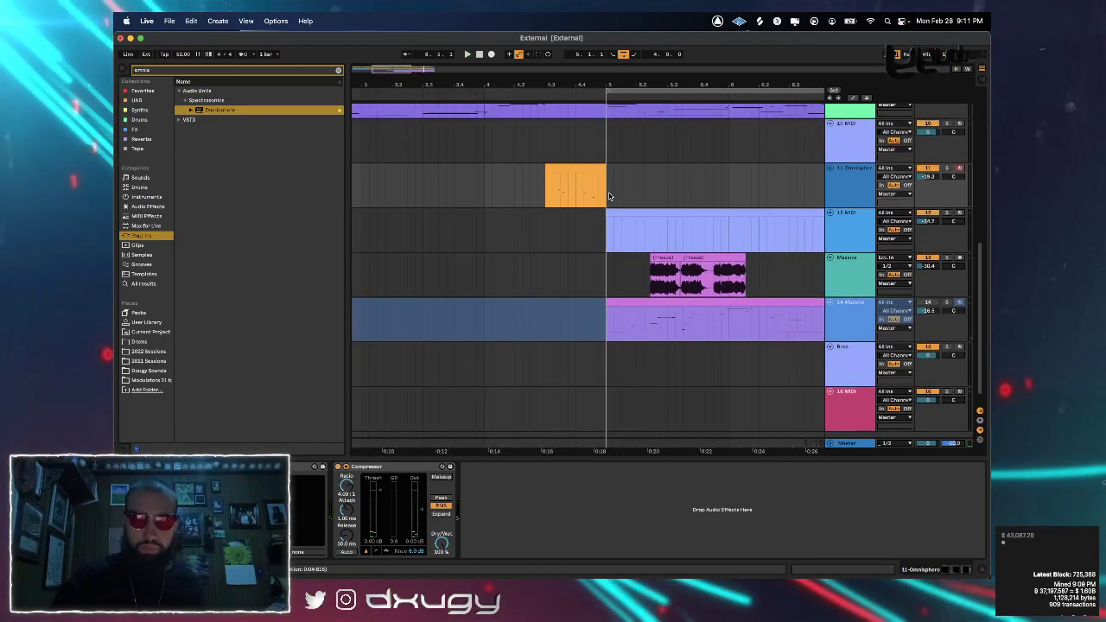
pyautogui.press('space')
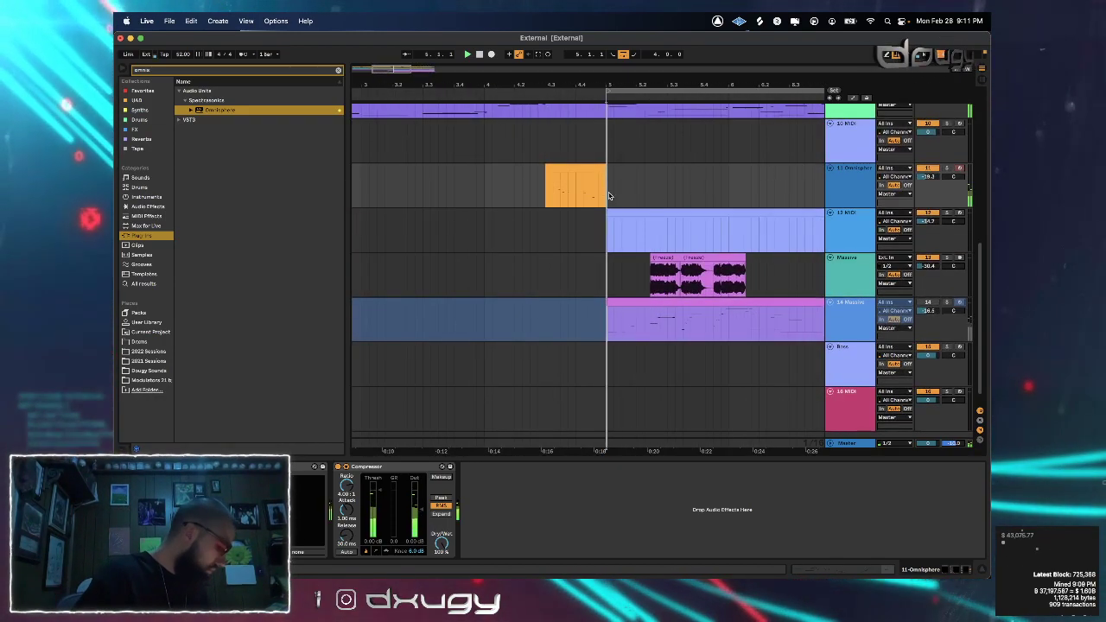
pyautogui.press('space')
pyautogui.press('space')
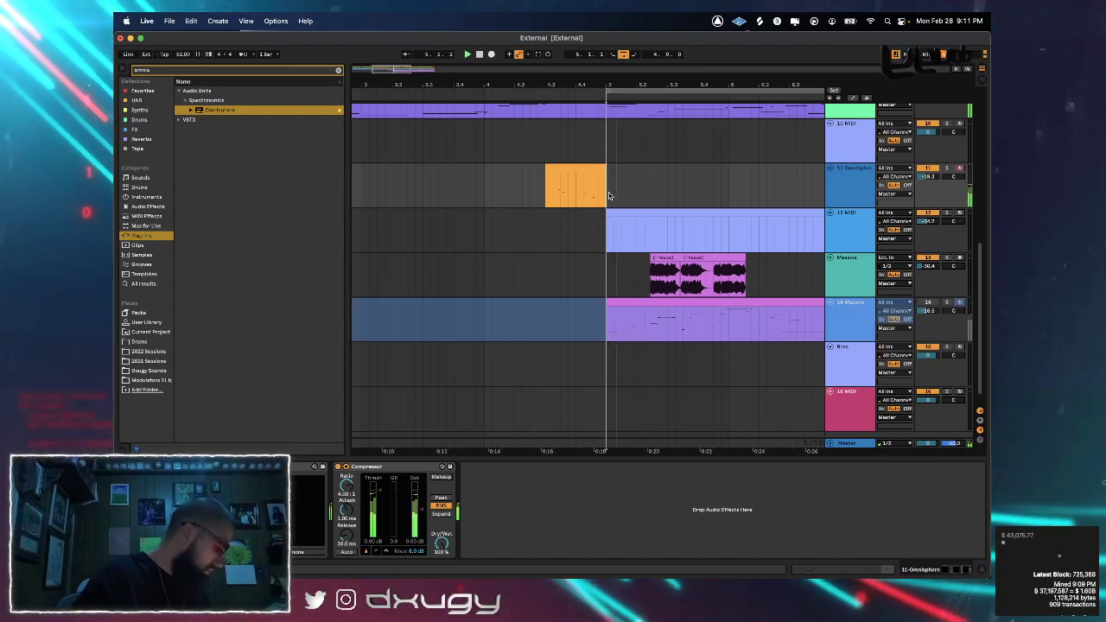
pyautogui.press('space')
pyautogui.press('space')
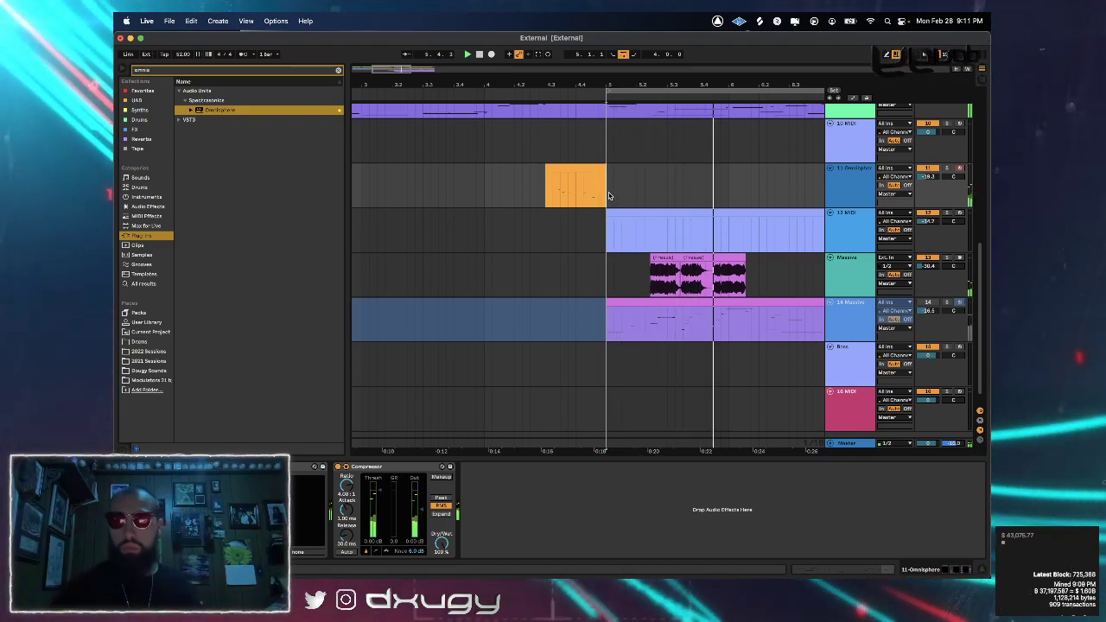
pyautogui.click(546, 55)
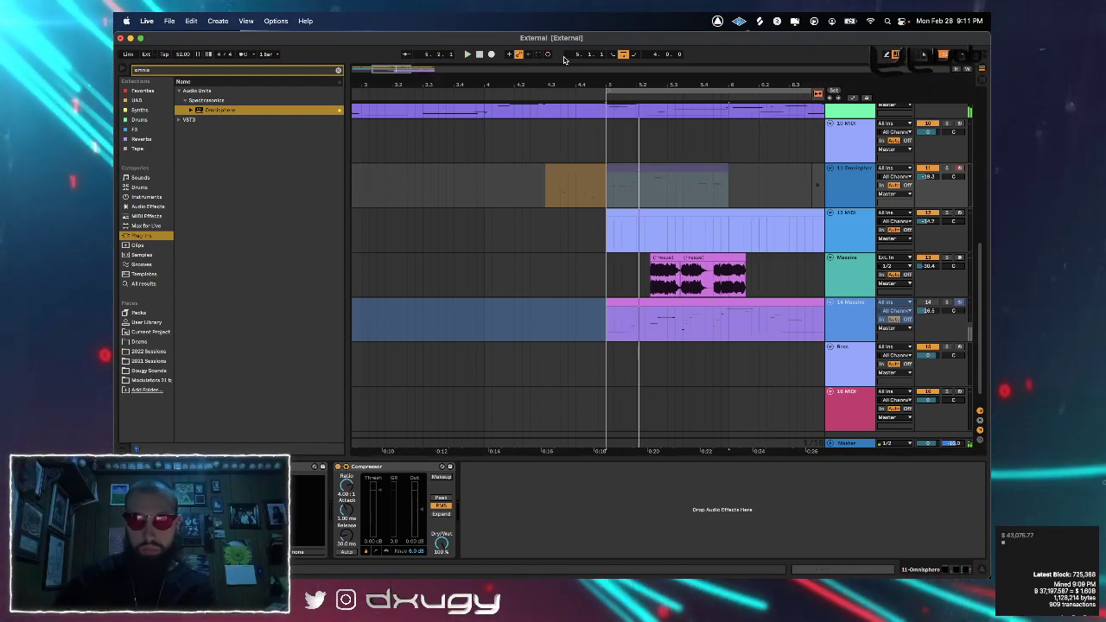
# Return the Omnisphere track to arrangement playback and trim the captured clip to end at 5.4
pyautogui.click(819, 92)
pyautogui.click(732, 198)
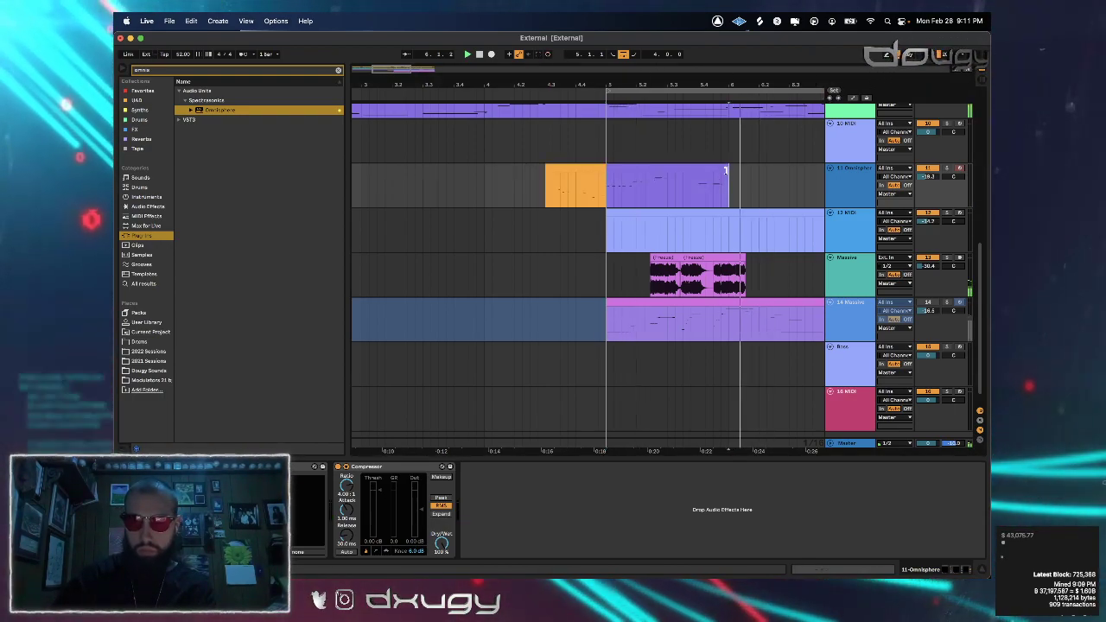
pyautogui.click(724, 169)
pyautogui.press('space')
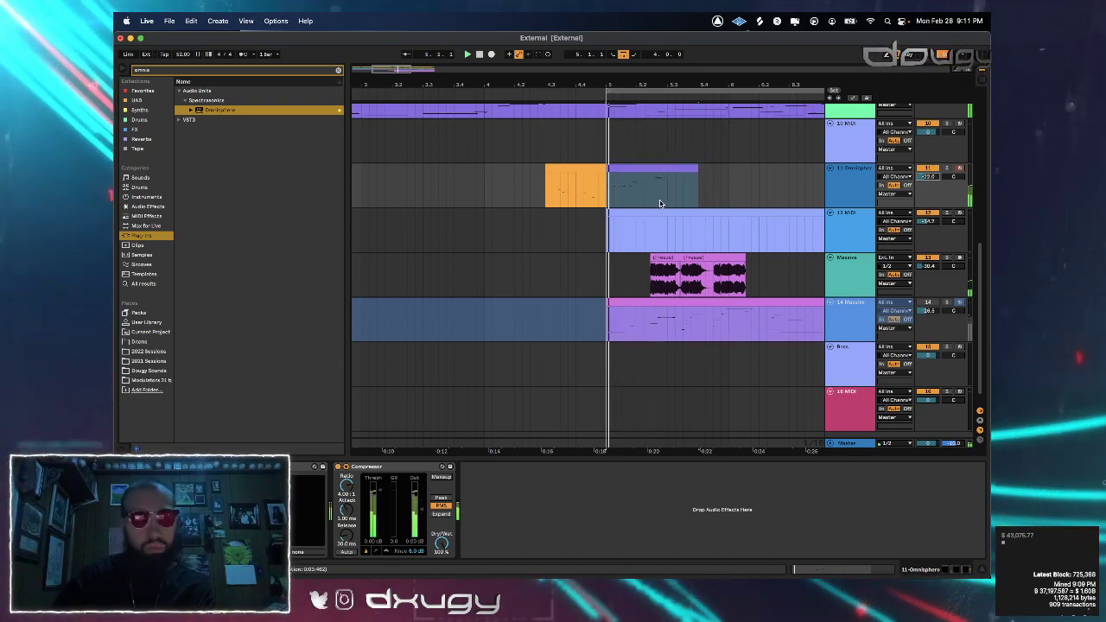
# Listen to the trimmed clip from 5.1.1 and lower the volume of Omnisphere track 11
pyautogui.click(668, 182)
pyautogui.hscroll(3, 659, 199)
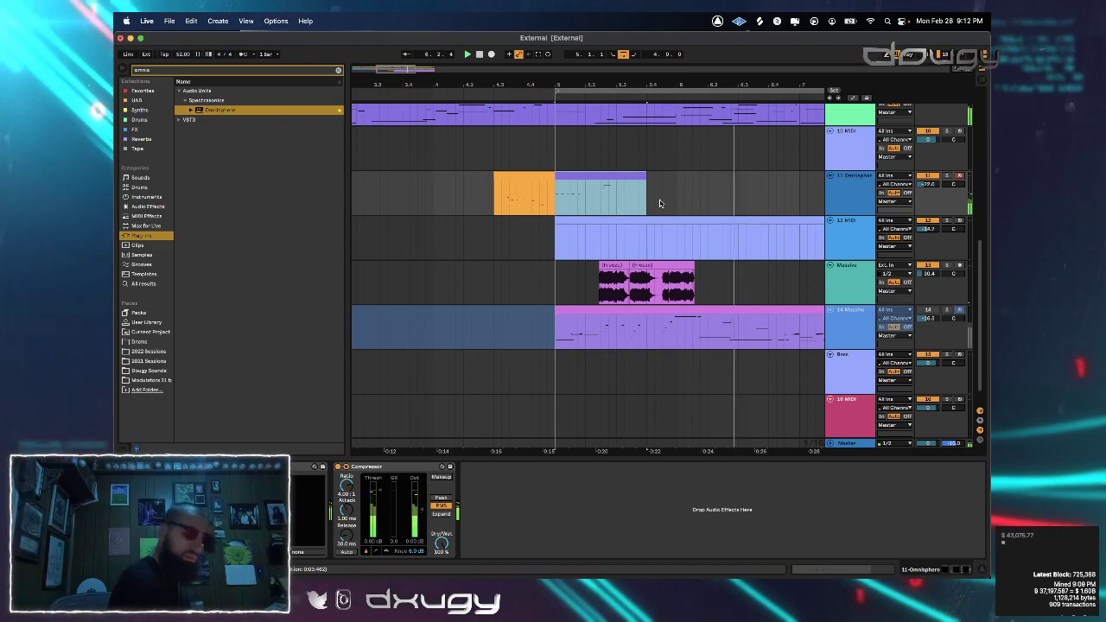
pyautogui.press('space')
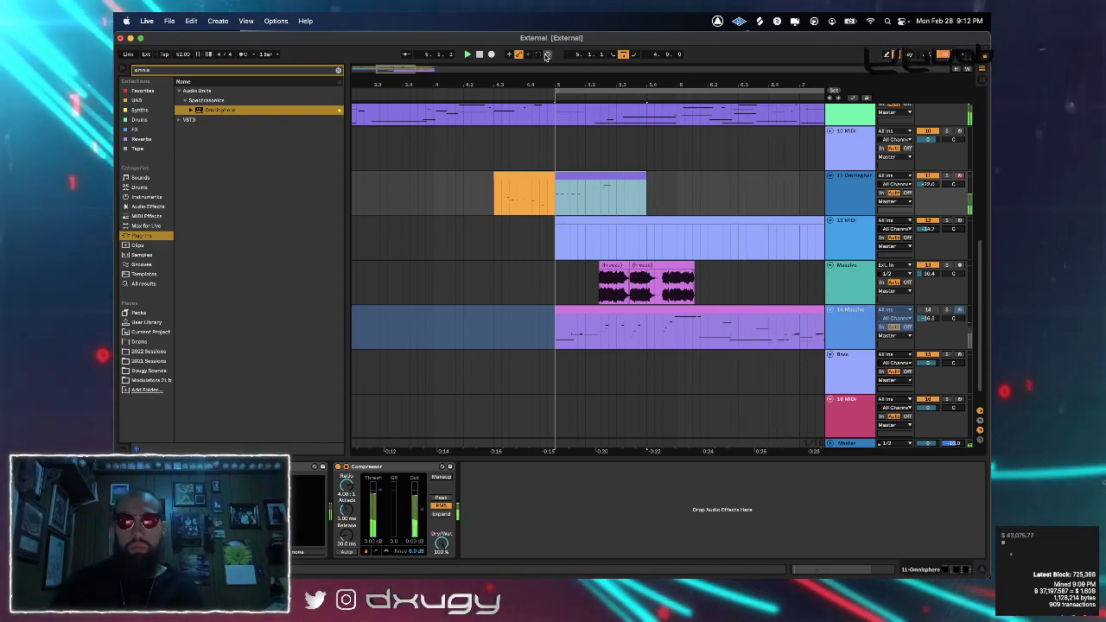
pyautogui.moveTo(928, 184); pyautogui.dragTo(929, 191)
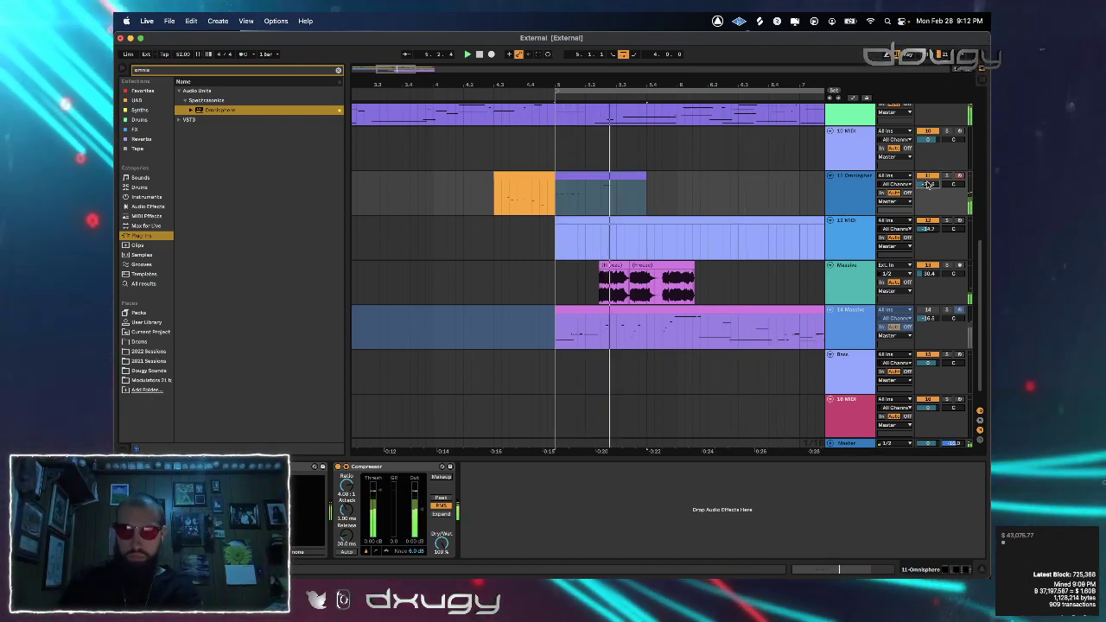
pyautogui.press('space')
pyautogui.press('space')
# Switch Omnisphere track 8 and the Equator2 track off and on in turn during playback to compare the layers
pyautogui.scroll(3, 942, 305)
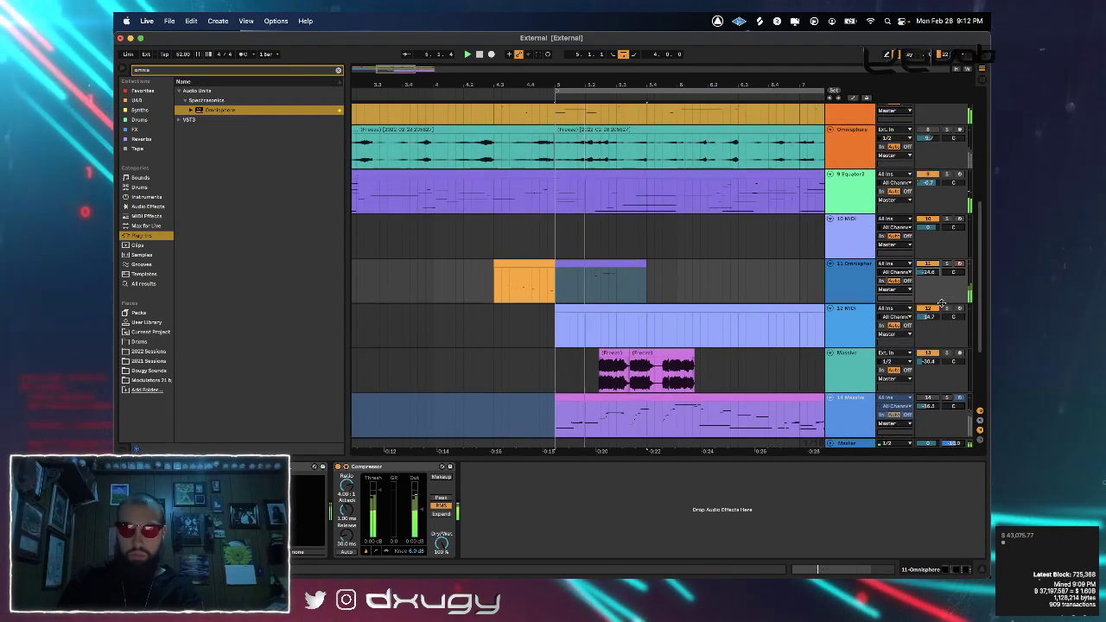
pyautogui.click(928, 129)
pyautogui.press('space')
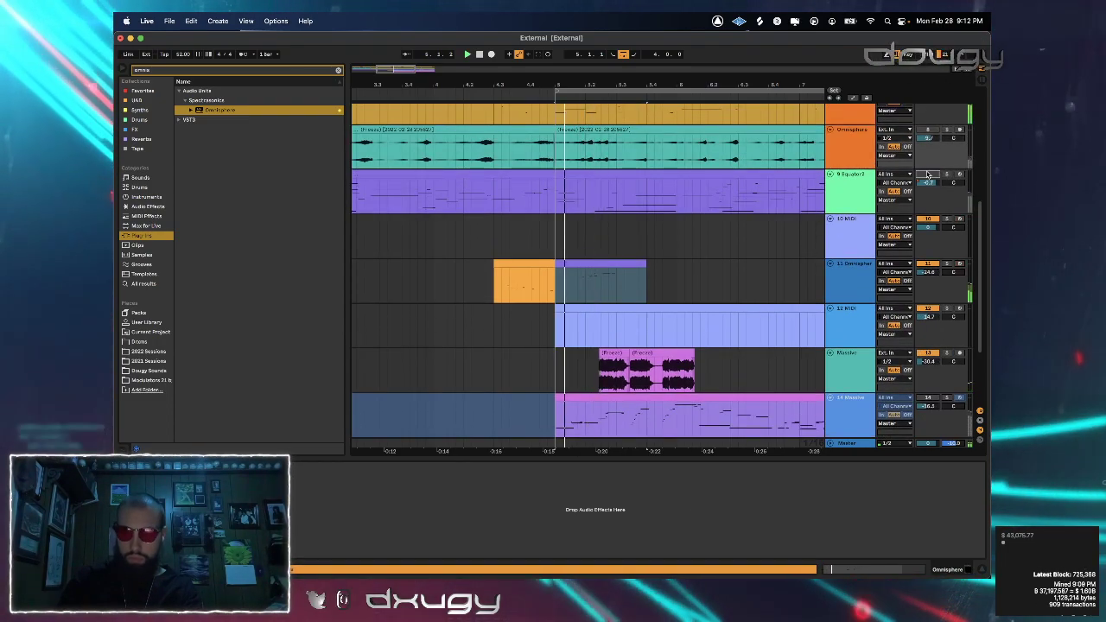
pyautogui.scroll(2, 926, 173)
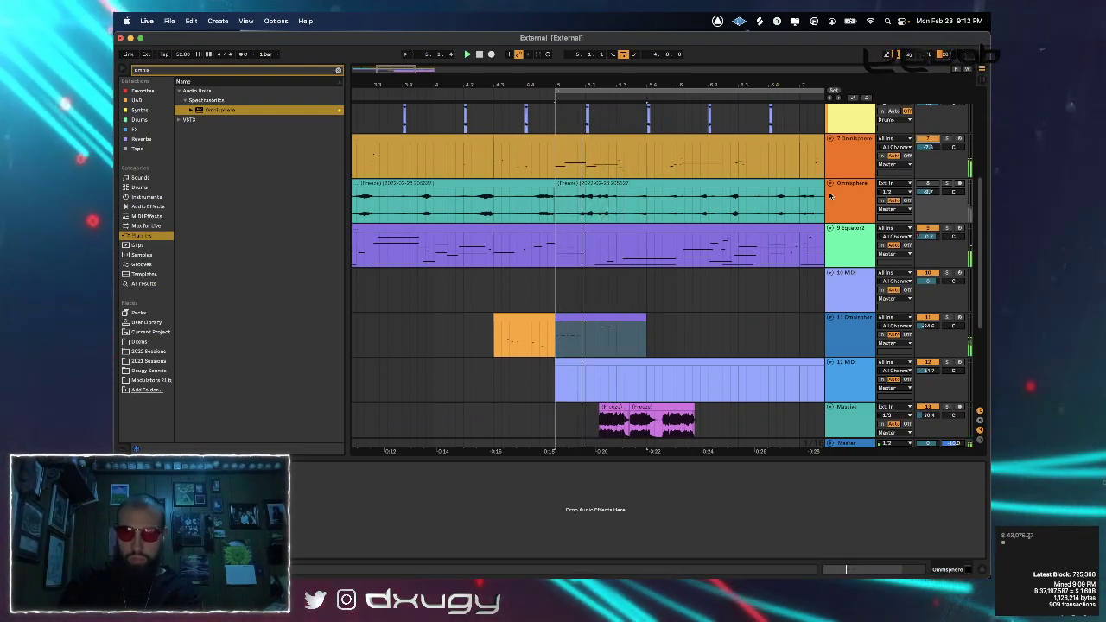
# Delete the opening of the track 7 Omnisphere part from bar 5 to just past 5.2, and resume playback
pyautogui.click(596, 166)
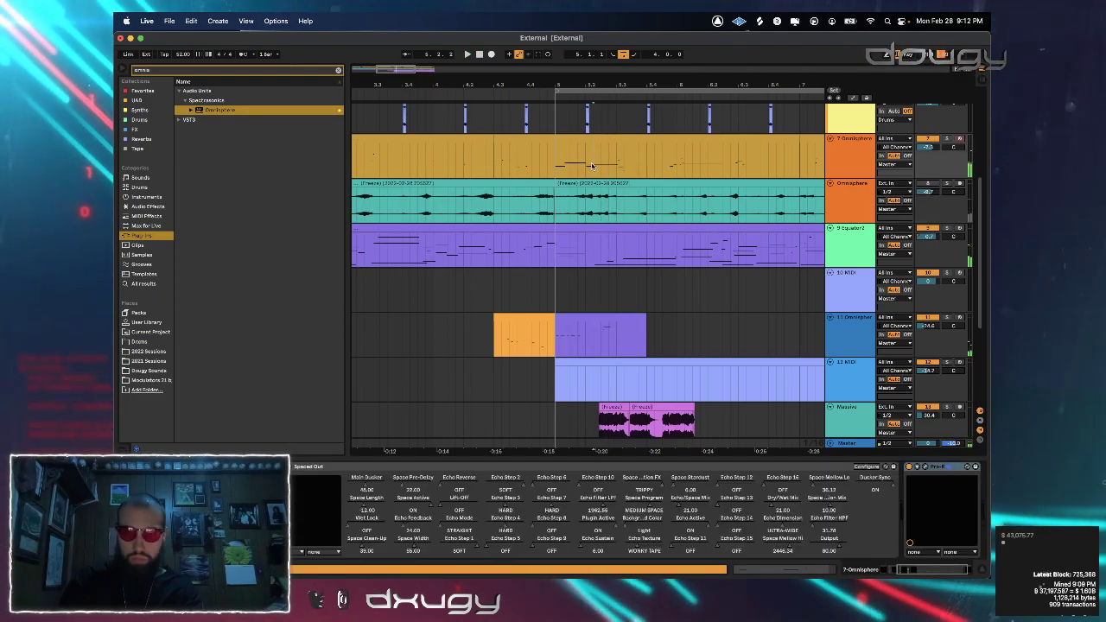
pyautogui.click(509, 167)
pyautogui.press('space')
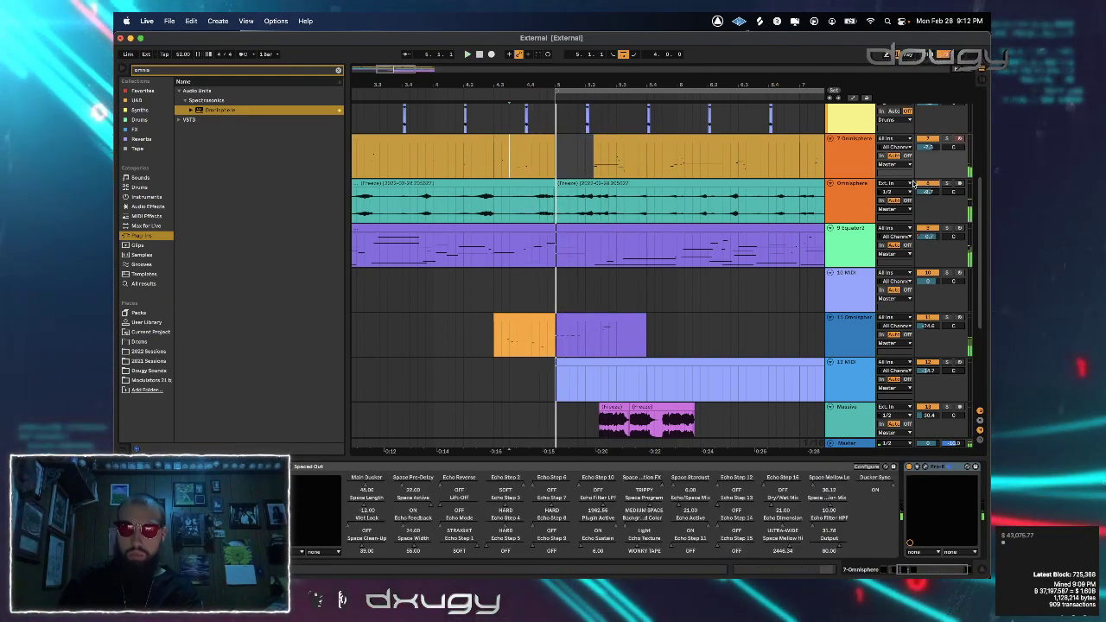
# Delete the frozen audio clip on Omnisphere track 8 from bar 5 to bar 9
pyautogui.click(560, 208)
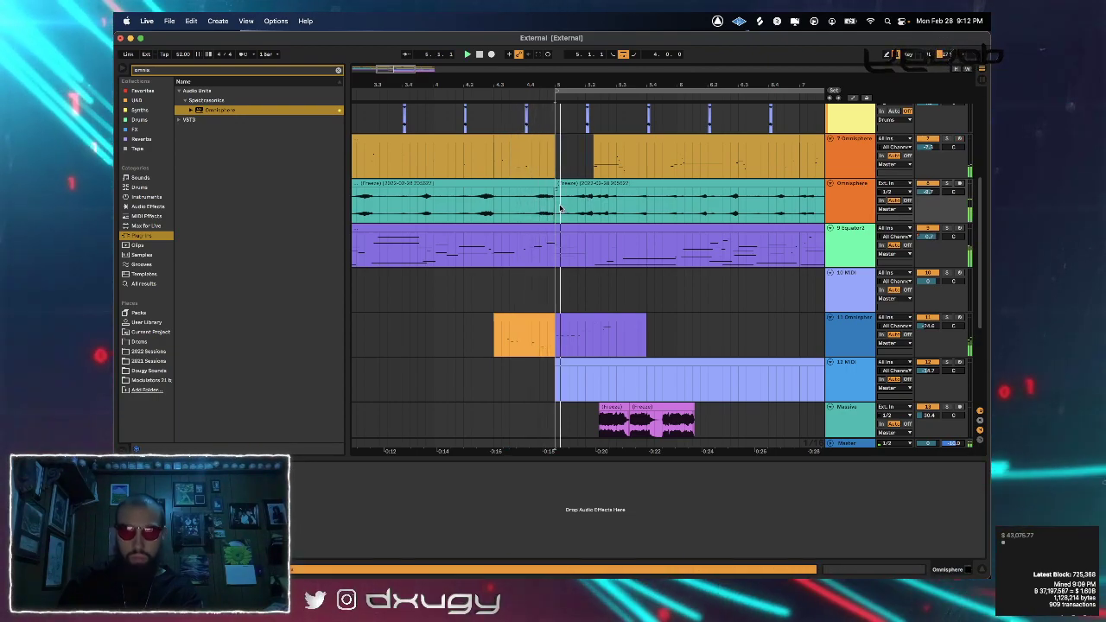
pyautogui.click(572, 184)
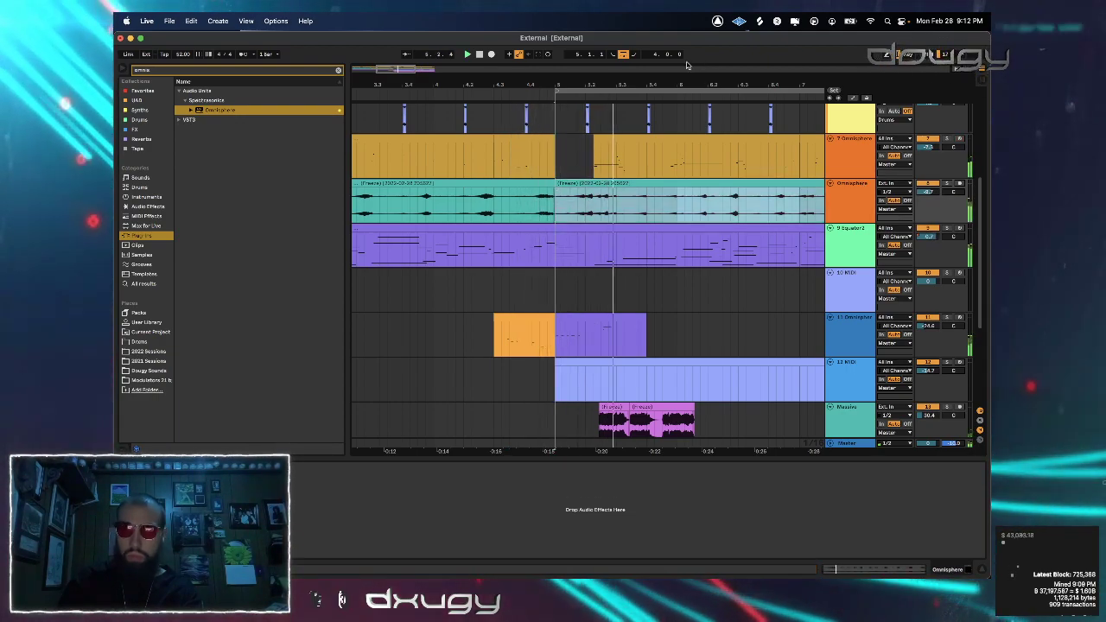
pyautogui.scroll(-5, 612, 200)
pyautogui.press('Delete')
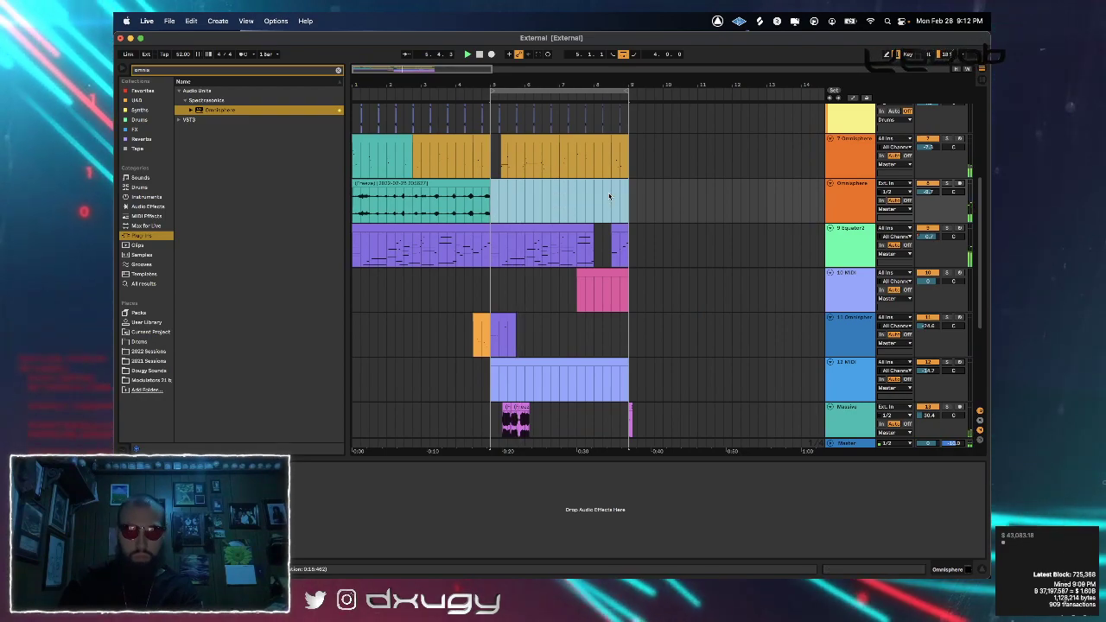
# Select bars 5 to 9 across all tracks and listen to the second section
pyautogui.press('space')
pyautogui.press('space')
pyautogui.click(514, 90)
pyautogui.moveTo(514, 86); pyautogui.dragTo(510, 225)
pyautogui.scroll(-5, 512, 227)
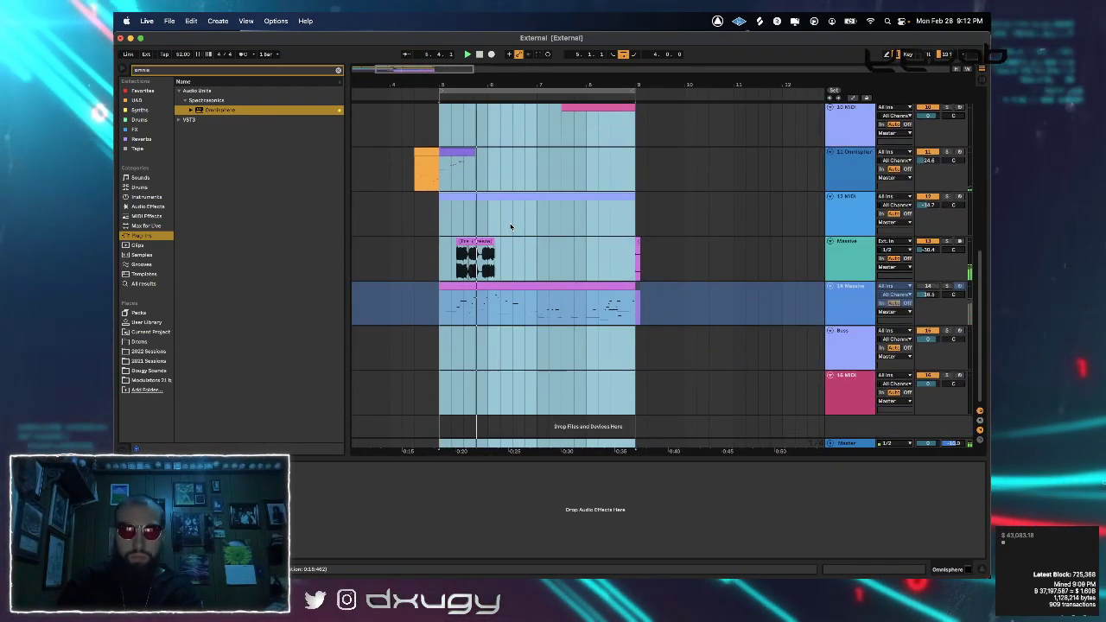
pyautogui.scroll(8, 855, 210)
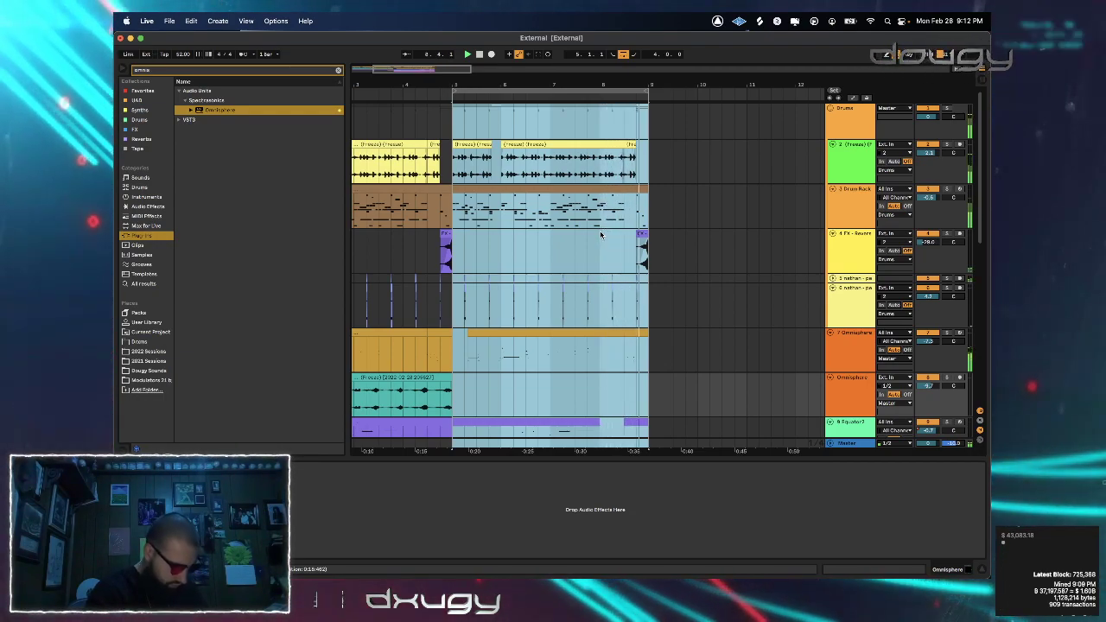
pyautogui.click(632, 208)
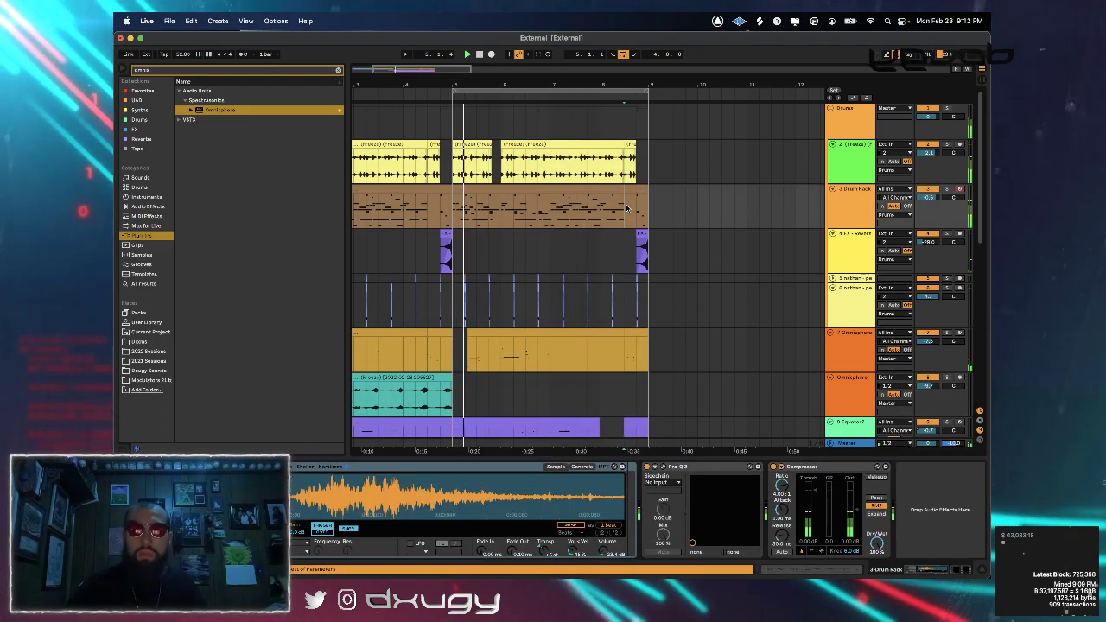
# Move the arrangement loop to start at 1.1.1 and set its length to 10 bars
pyautogui.scroll(-5, 605, 190)
pyautogui.moveTo(561, 90); pyautogui.dragTo(308, 92)
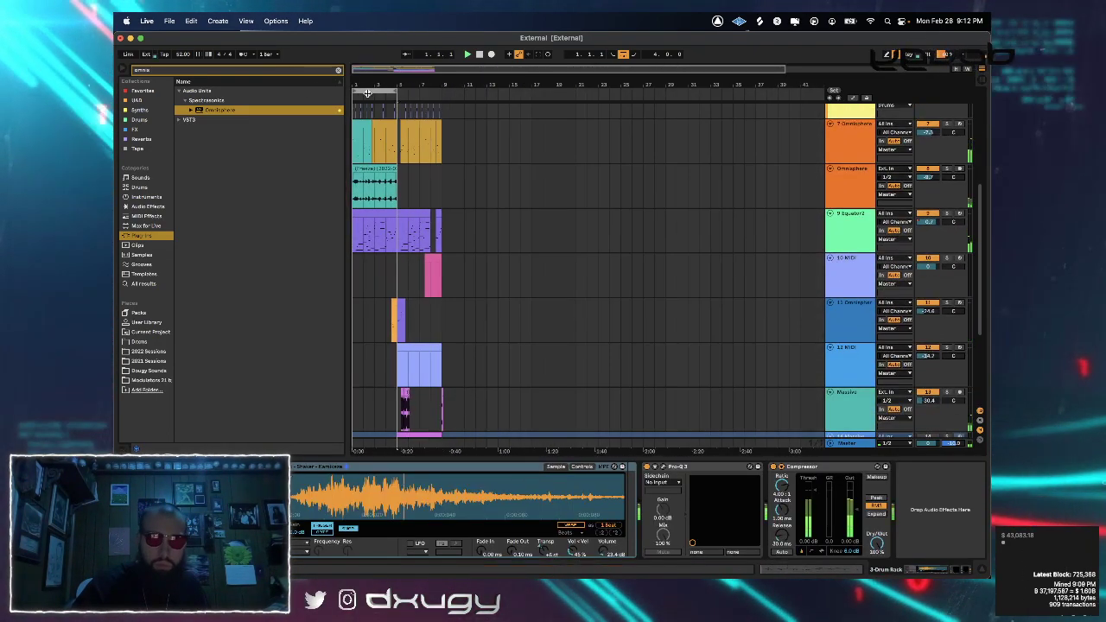
pyautogui.moveTo(443, 96); pyautogui.dragTo(461, 98)
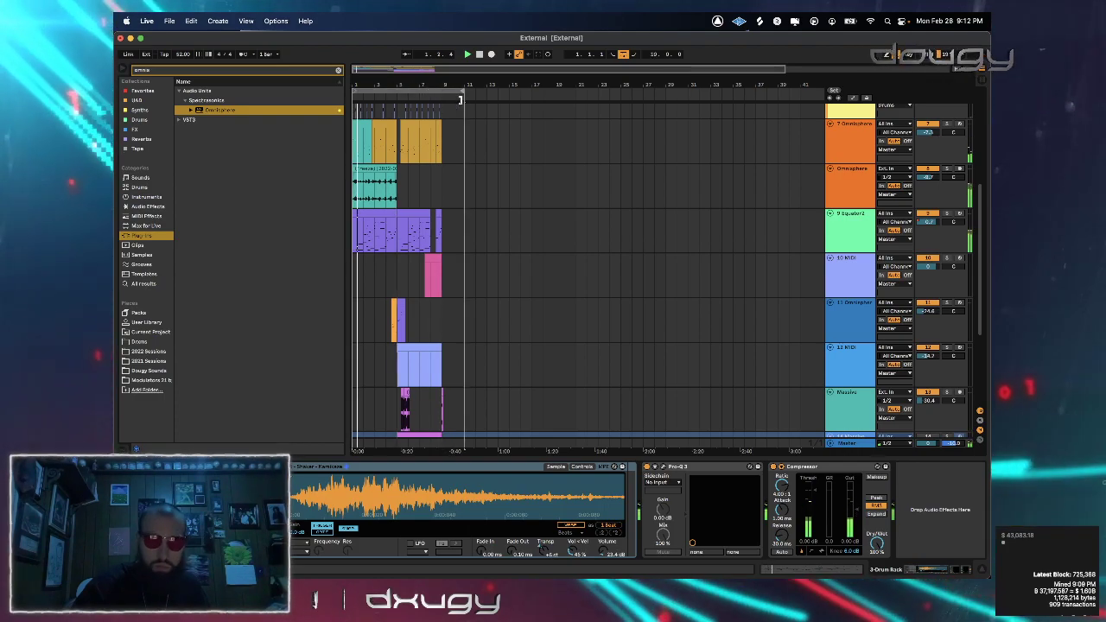
# Listen to the arrangement from the start through the second section while reviewing the clips on every track
pyautogui.scroll(-4, 427, 216)
pyautogui.scroll(8, 427, 218)
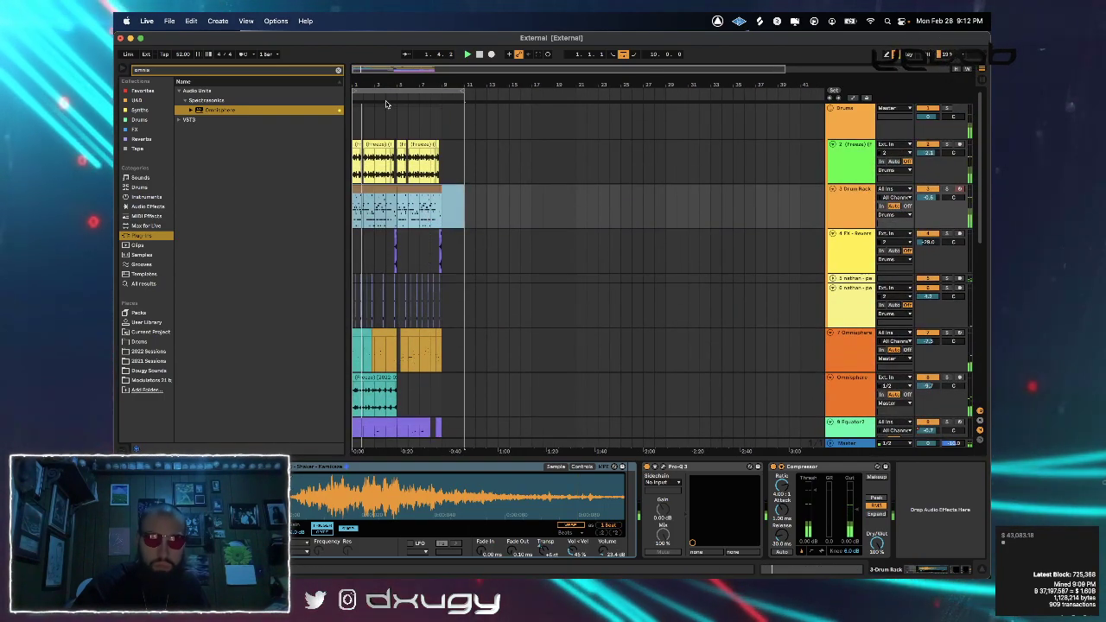
pyautogui.moveTo(388, 86); pyautogui.dragTo(449, 156)
pyautogui.scroll(-3, 579, 227)
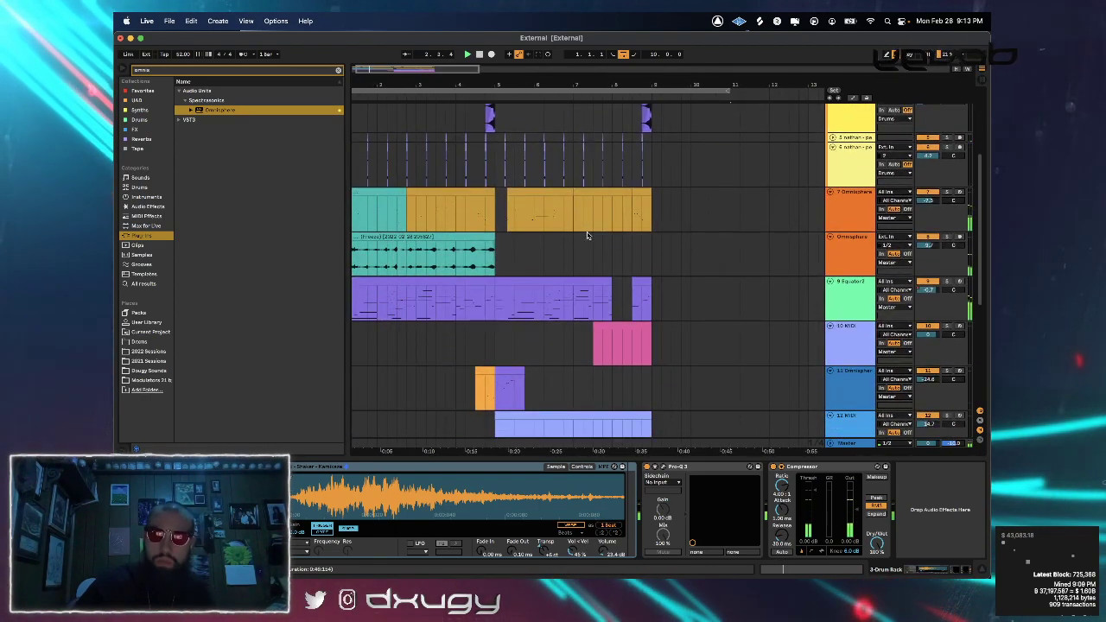
pyautogui.scroll(-4, 613, 316)
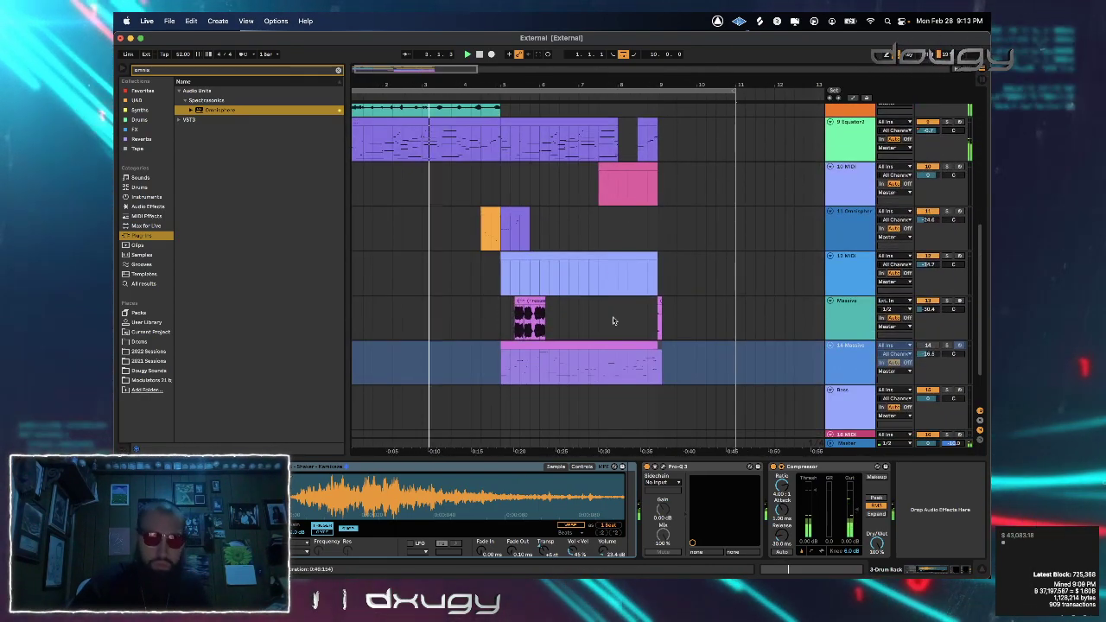
pyautogui.scroll(4, 651, 320)
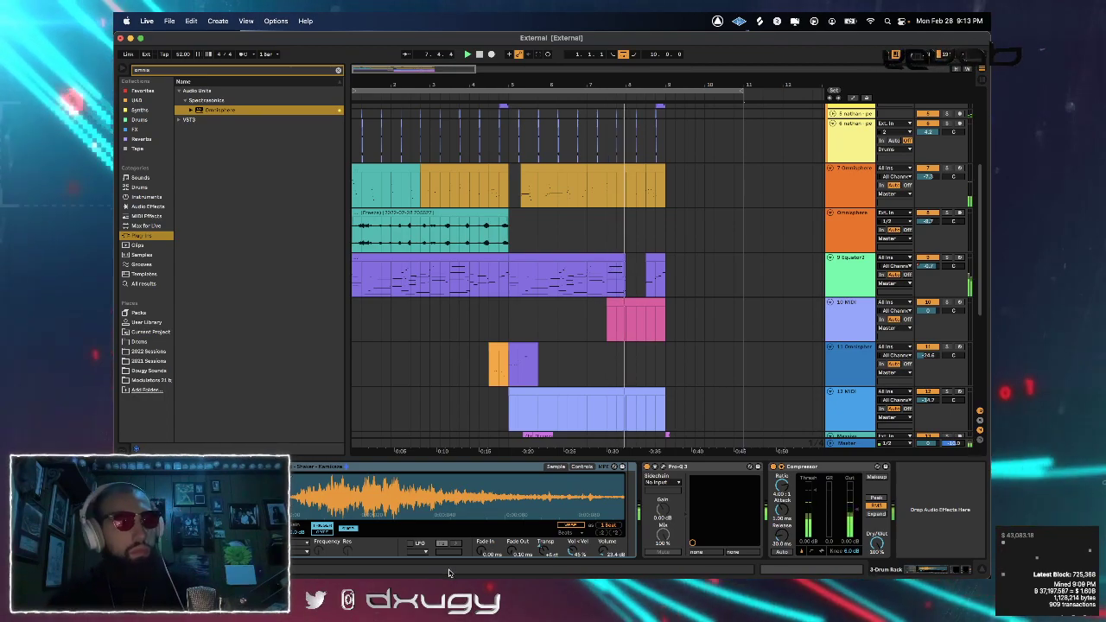
# Shorten the arrangement loop to 8 bars, ending at bar 9 with the last clips
pyautogui.moveTo(519, 575)
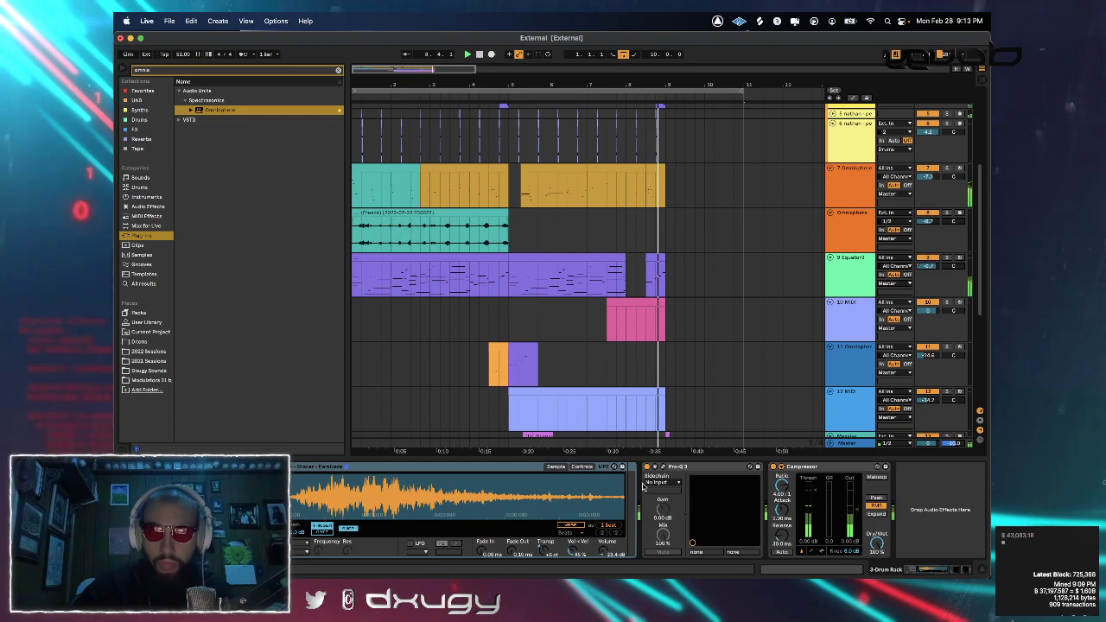
pyautogui.moveTo(737, 90); pyautogui.dragTo(669, 90)
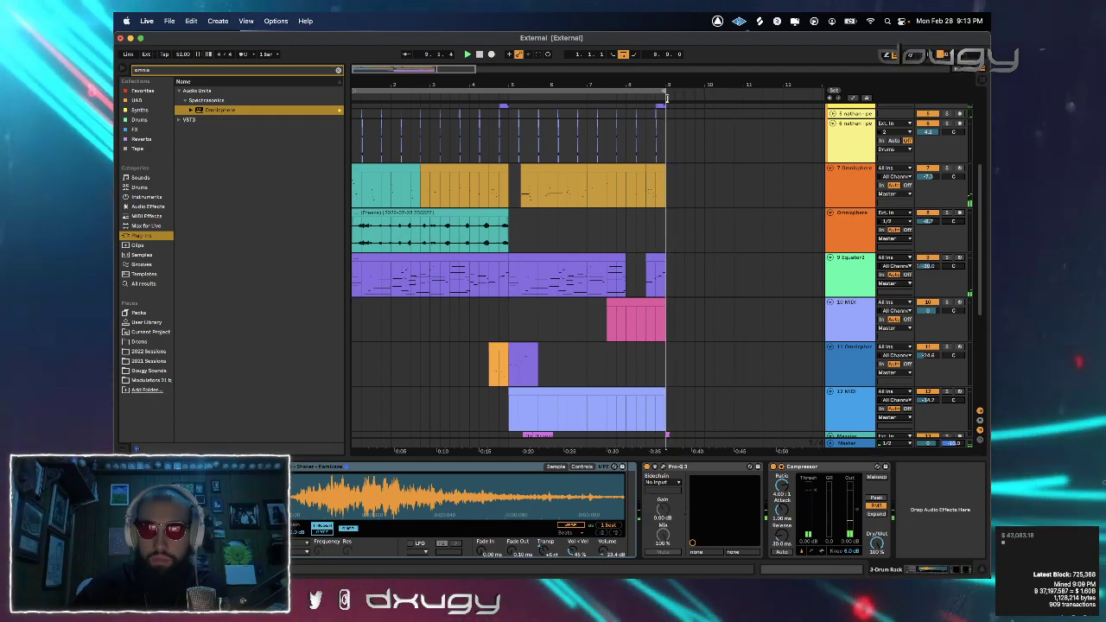
pyautogui.scroll(5, 795, 216)
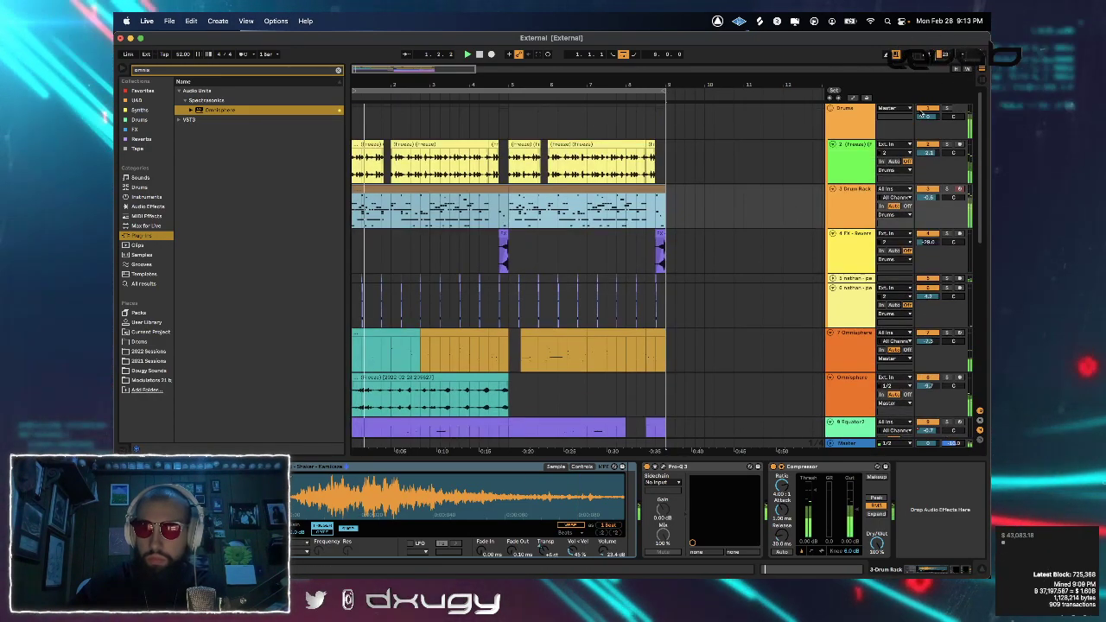
# Switch to Streamlabs Desktop and locate the Duet source in the audio mixer
pyautogui.click(686, 562)
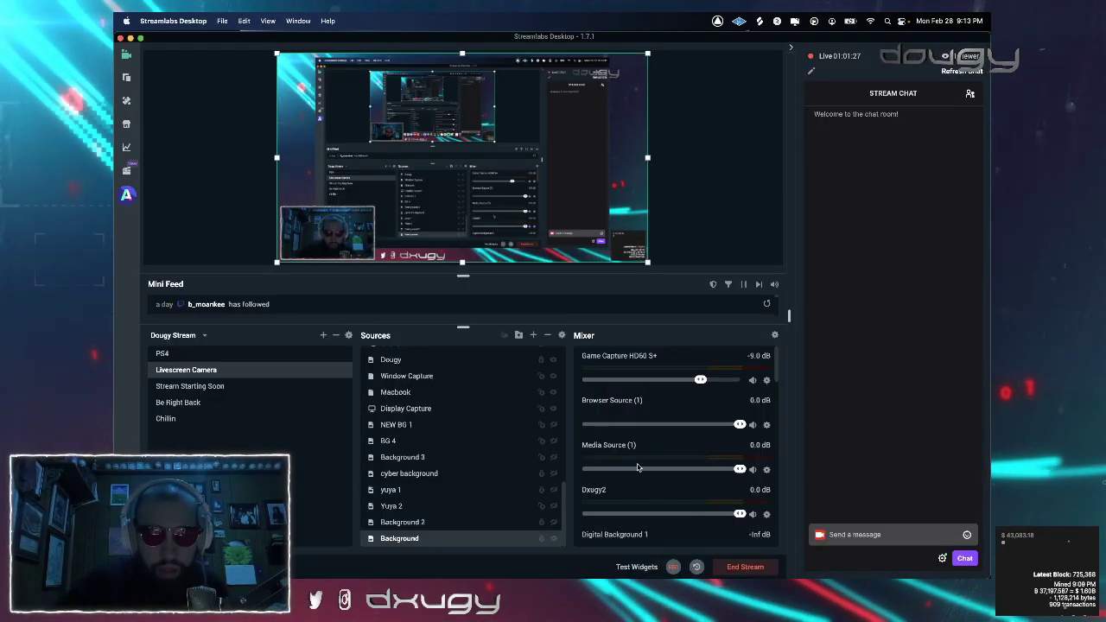
pyautogui.scroll(-5, 661, 453)
pyautogui.scroll(5, 662, 453)
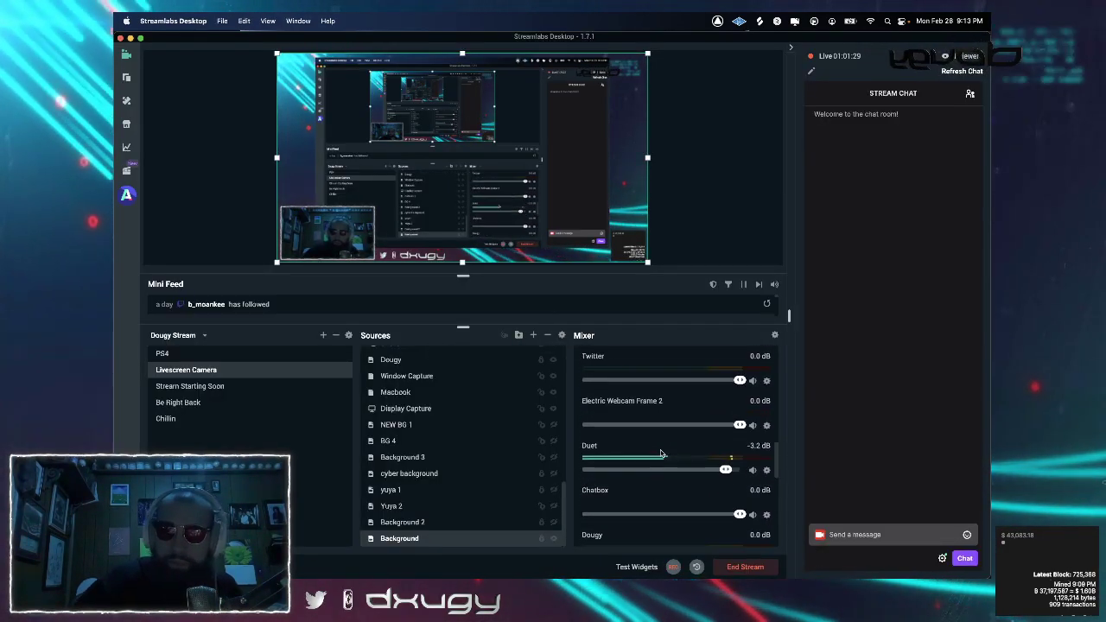